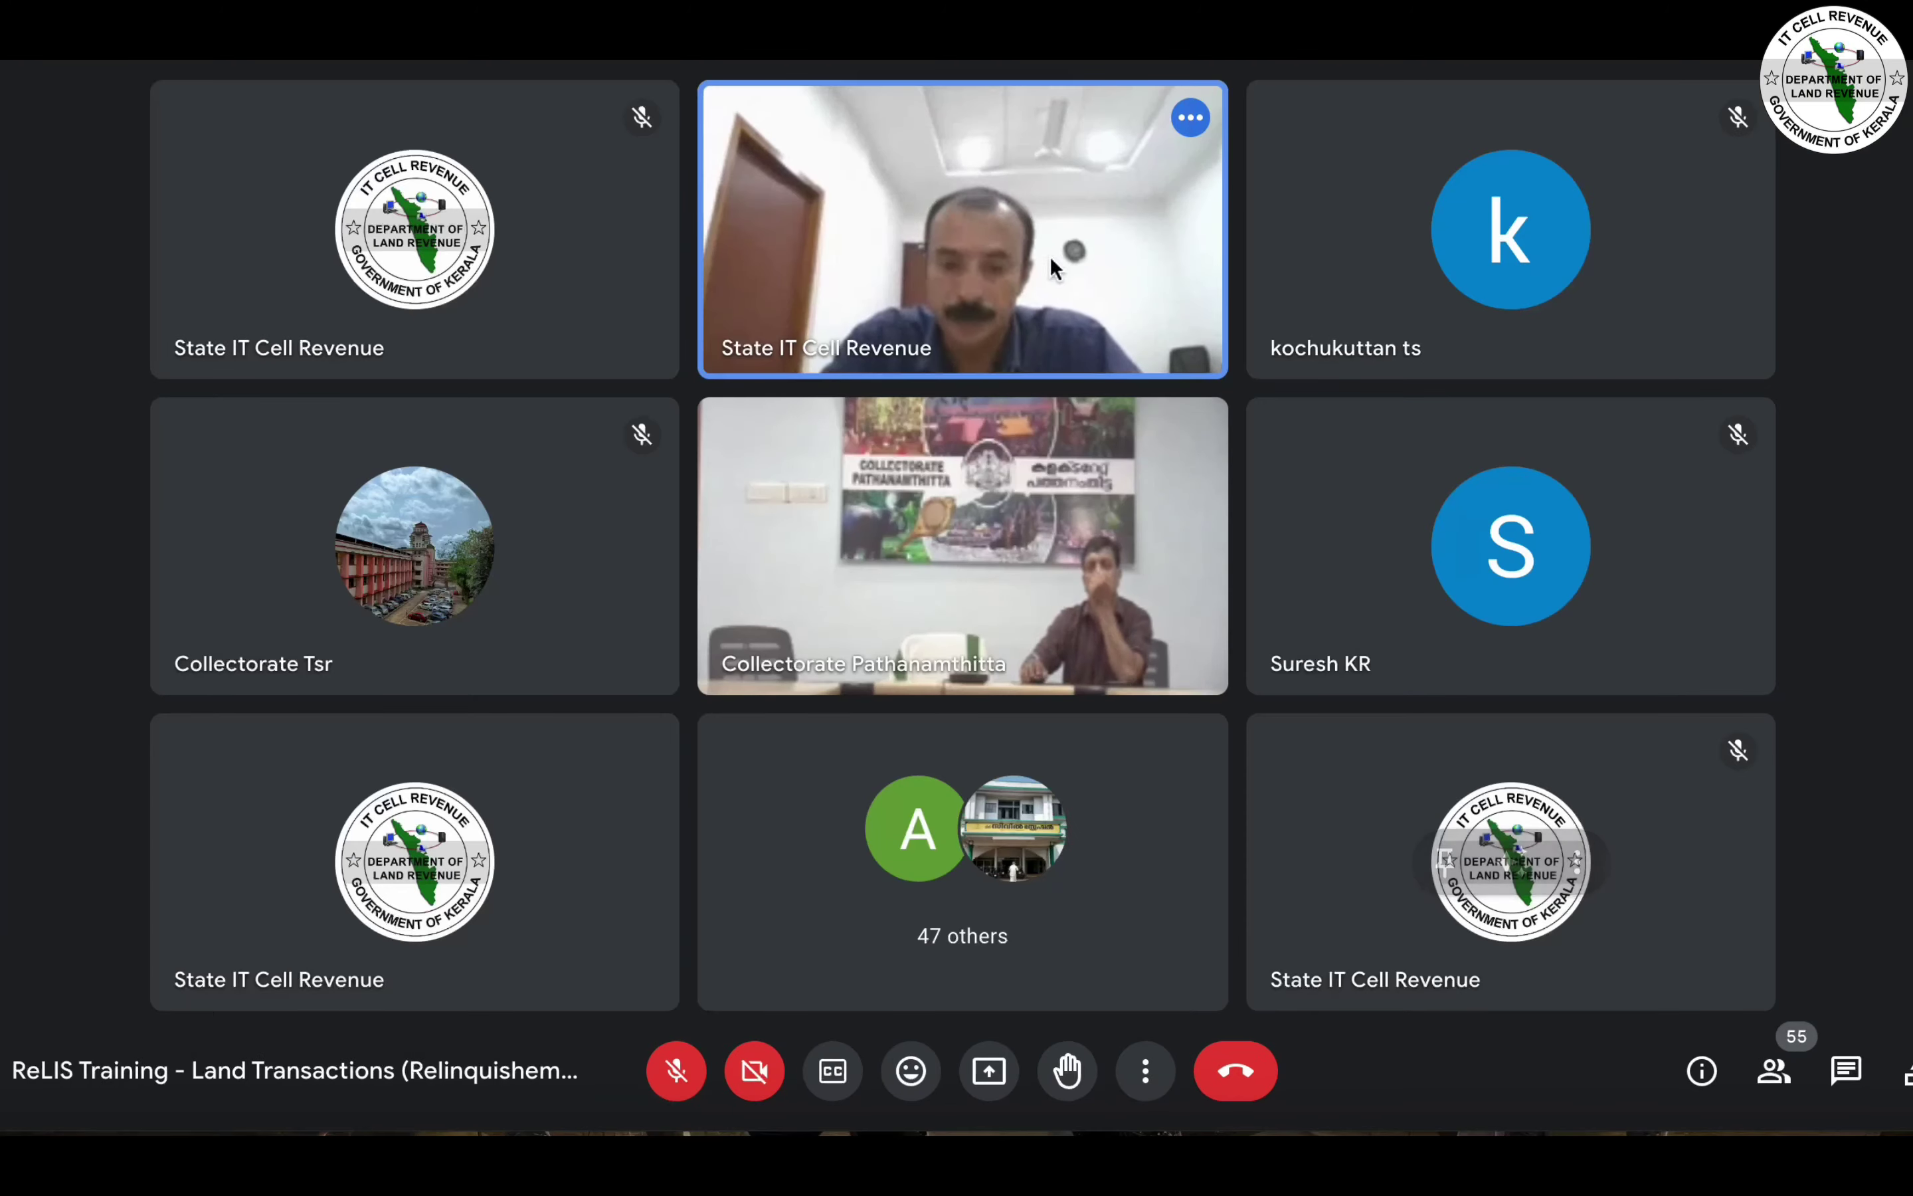
# Pin the State IT Cell Revenue tile and show the LandTransaction menu options.
pyautogui.click(900, 226)
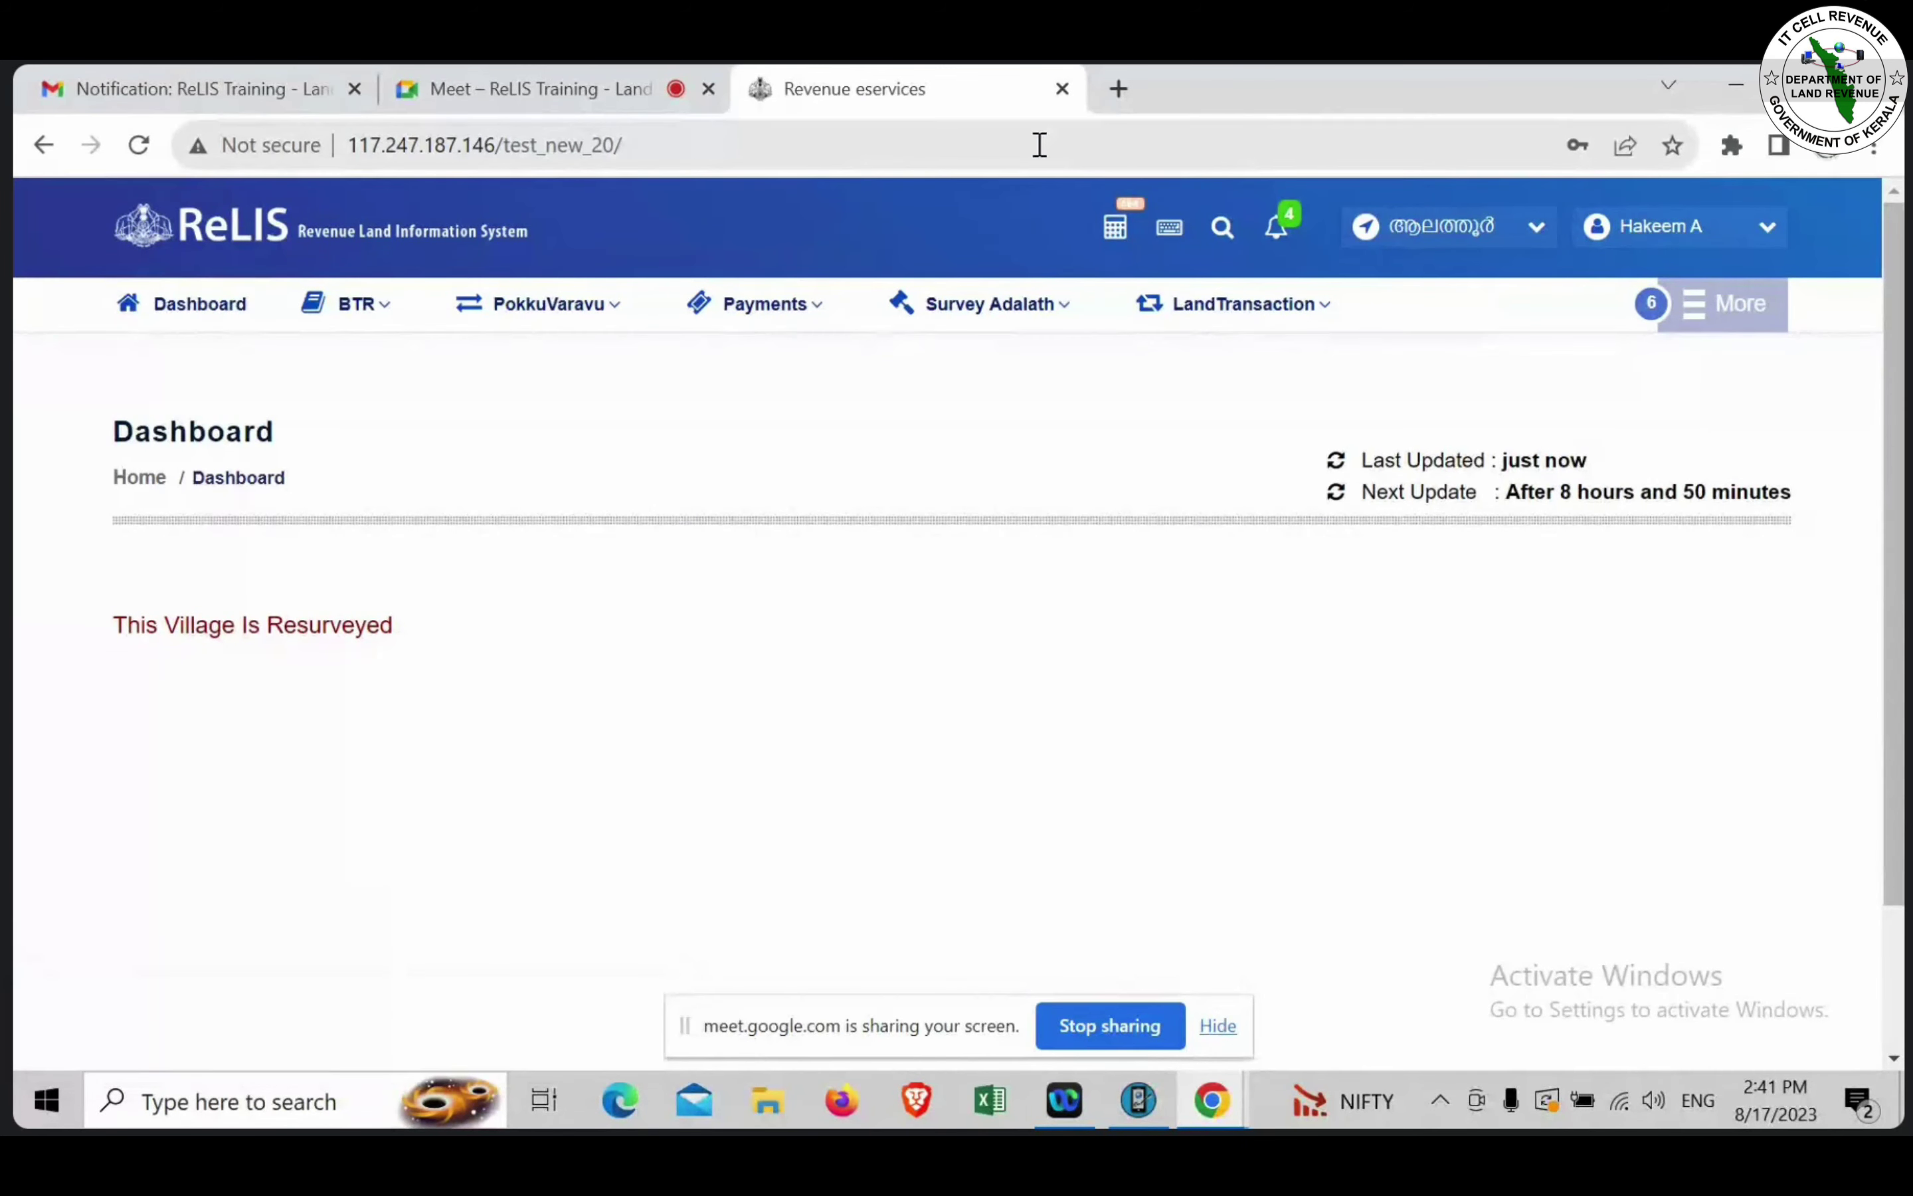
pyautogui.click(1213, 299)
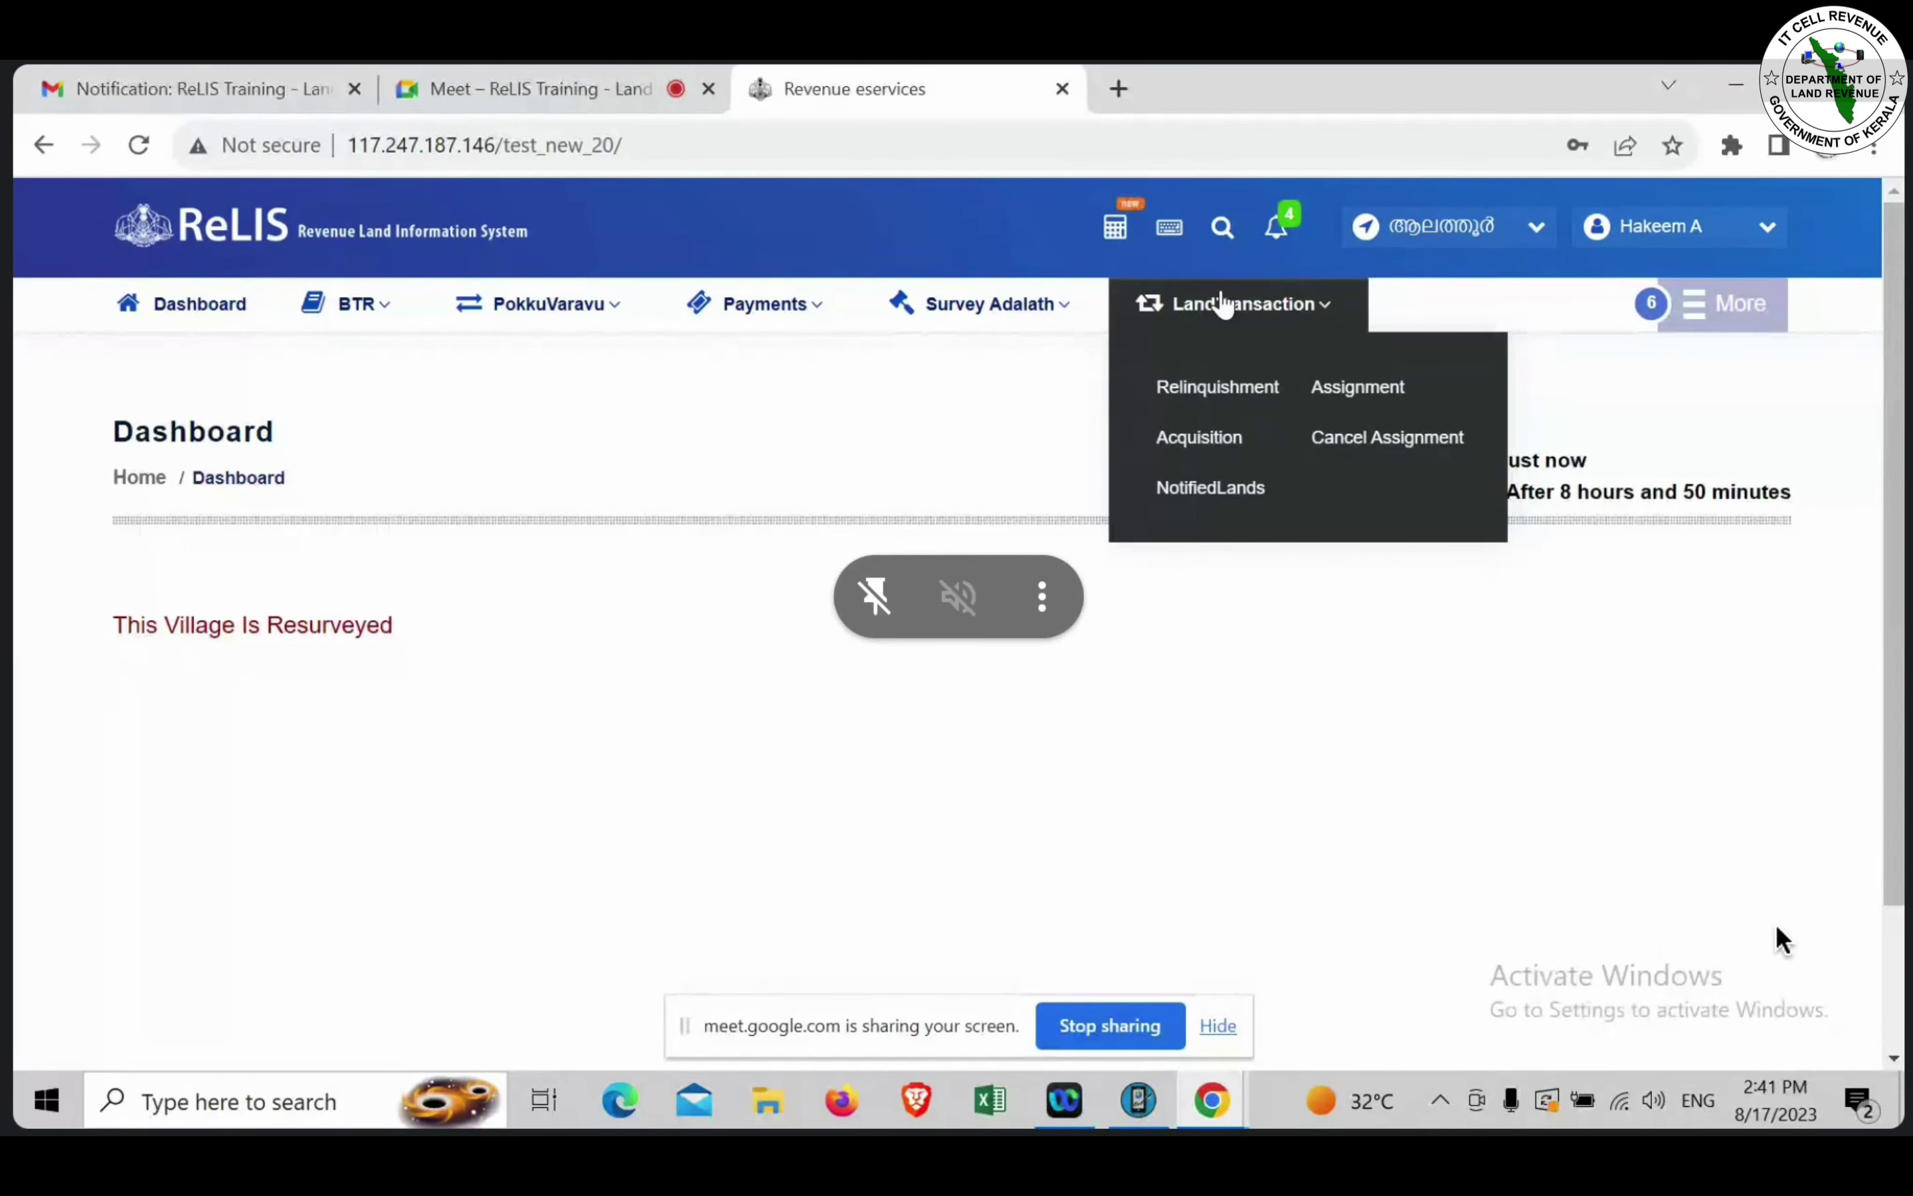
# Exit full-screen presentation so the shared ReLIS dashboard appears beside the participant tiles.
pyautogui.click(1040, 594)
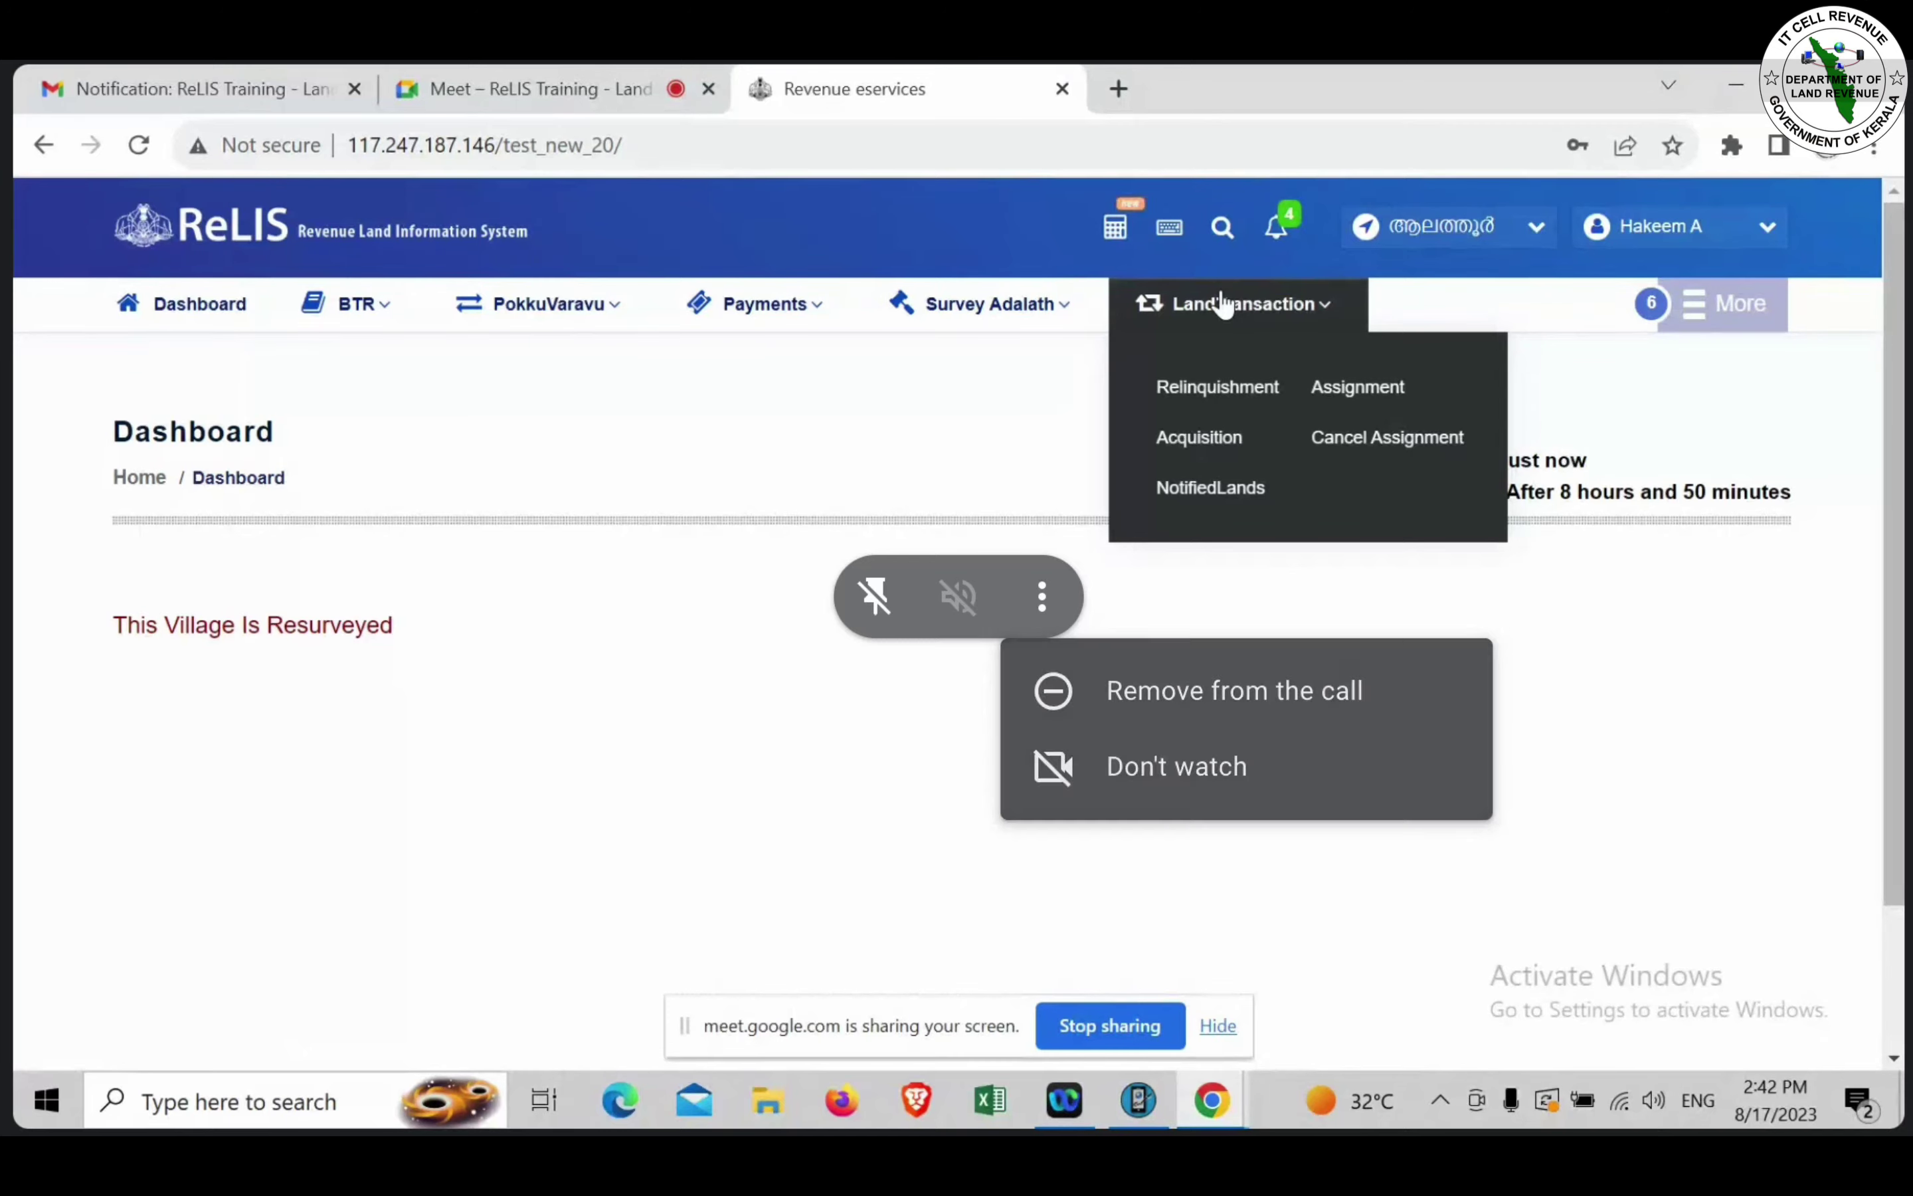
pyautogui.press('Escape')
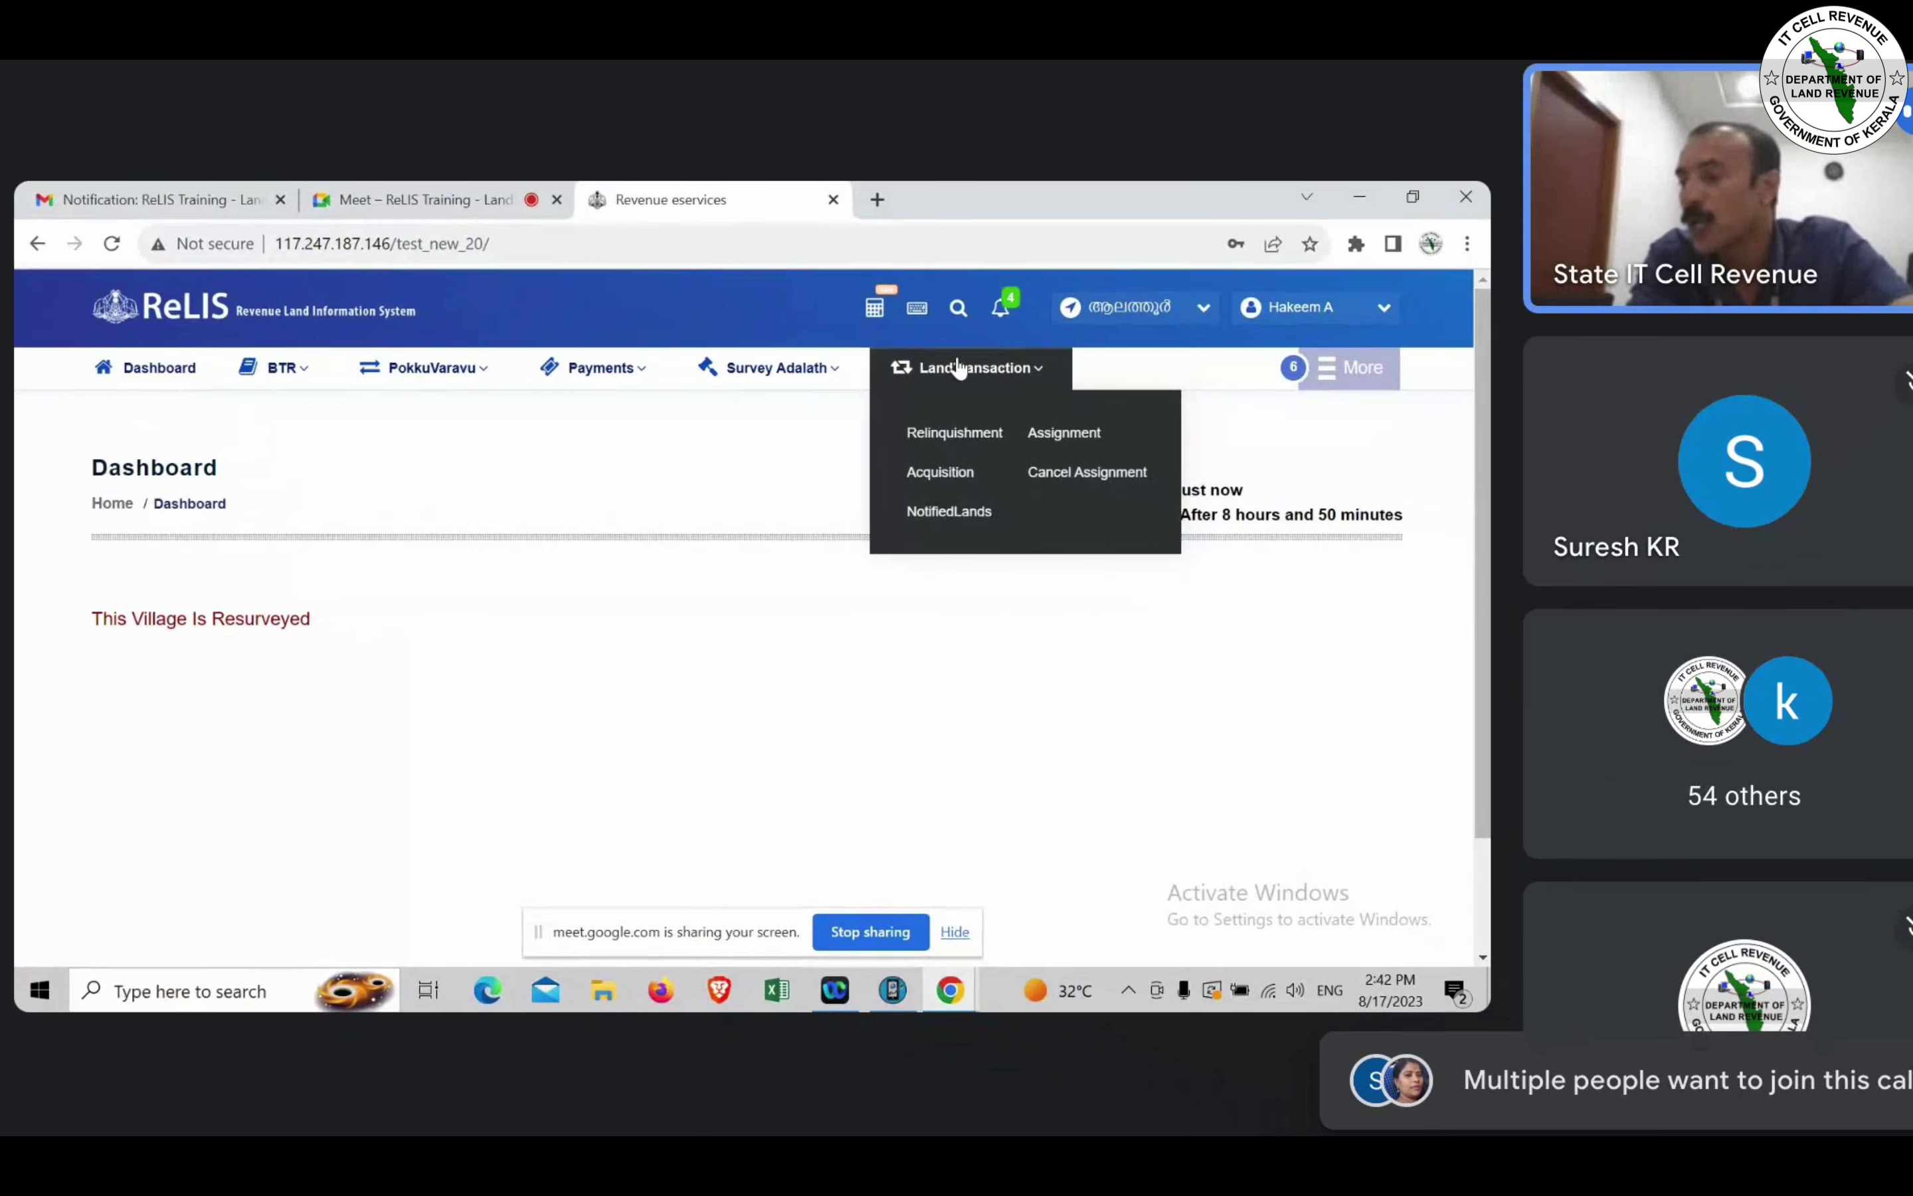
# Admit both groups of waiting people and mute one participant for everyone.
pyautogui.click(1905, 1080)
pyautogui.click(1593, 708)
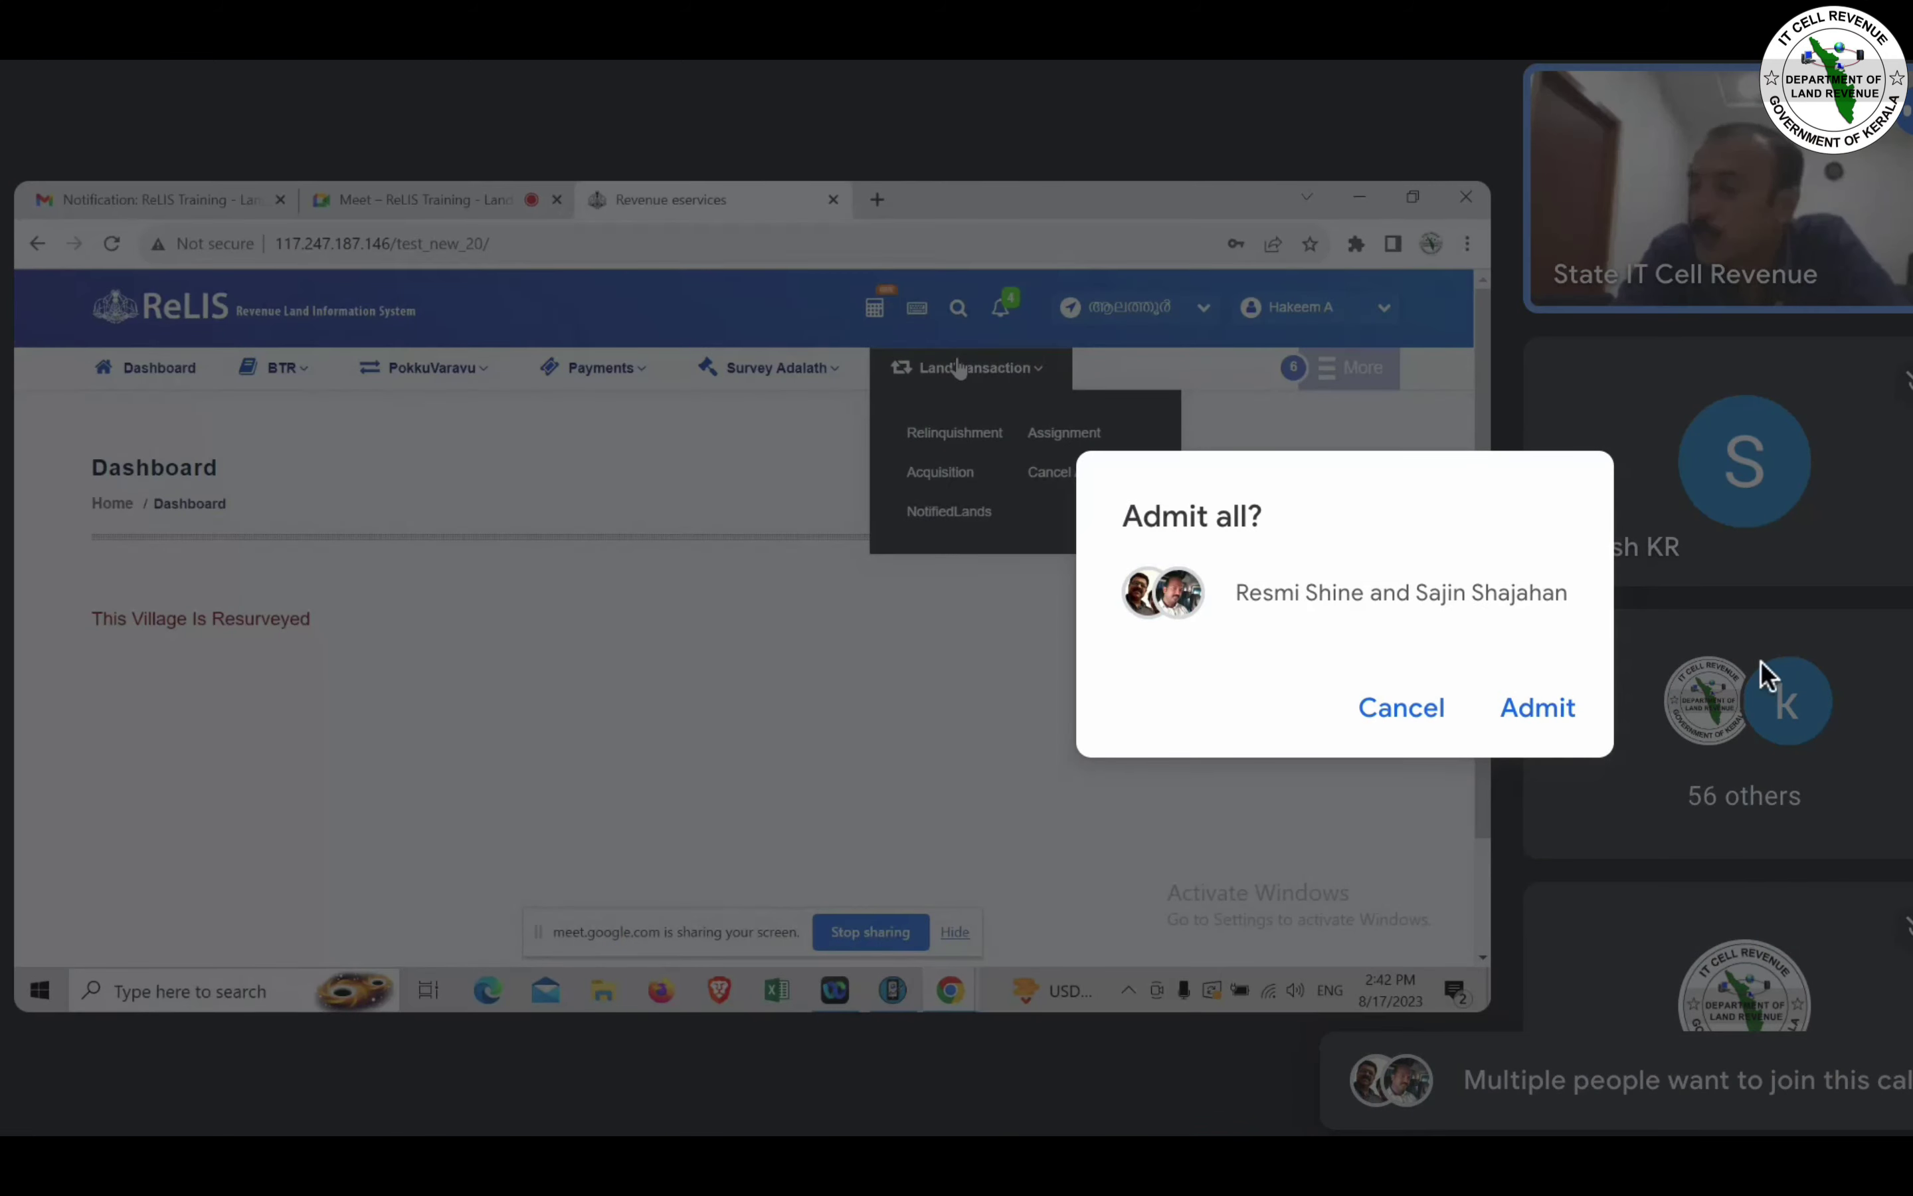
pyautogui.click(1531, 706)
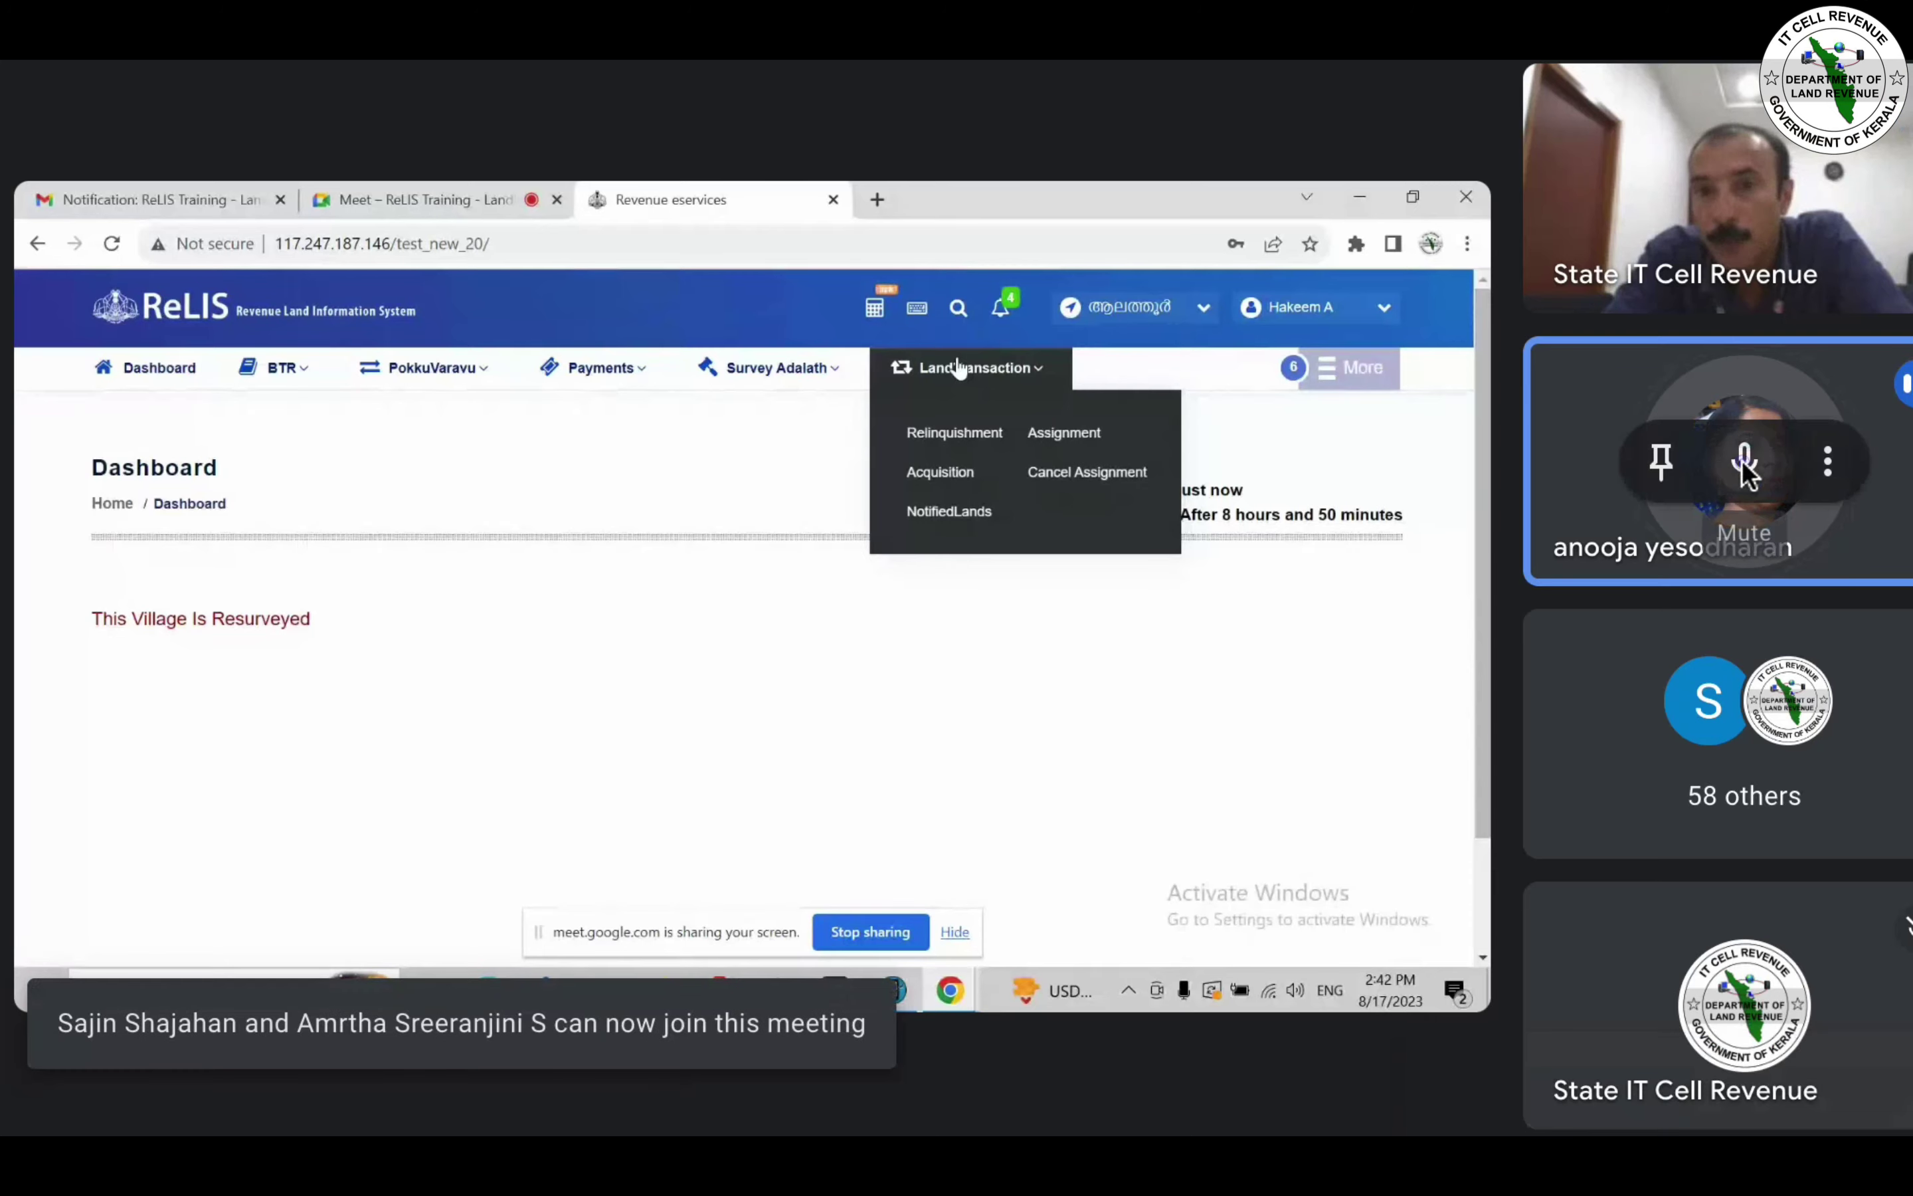
pyautogui.click(1745, 461)
pyautogui.click(1593, 702)
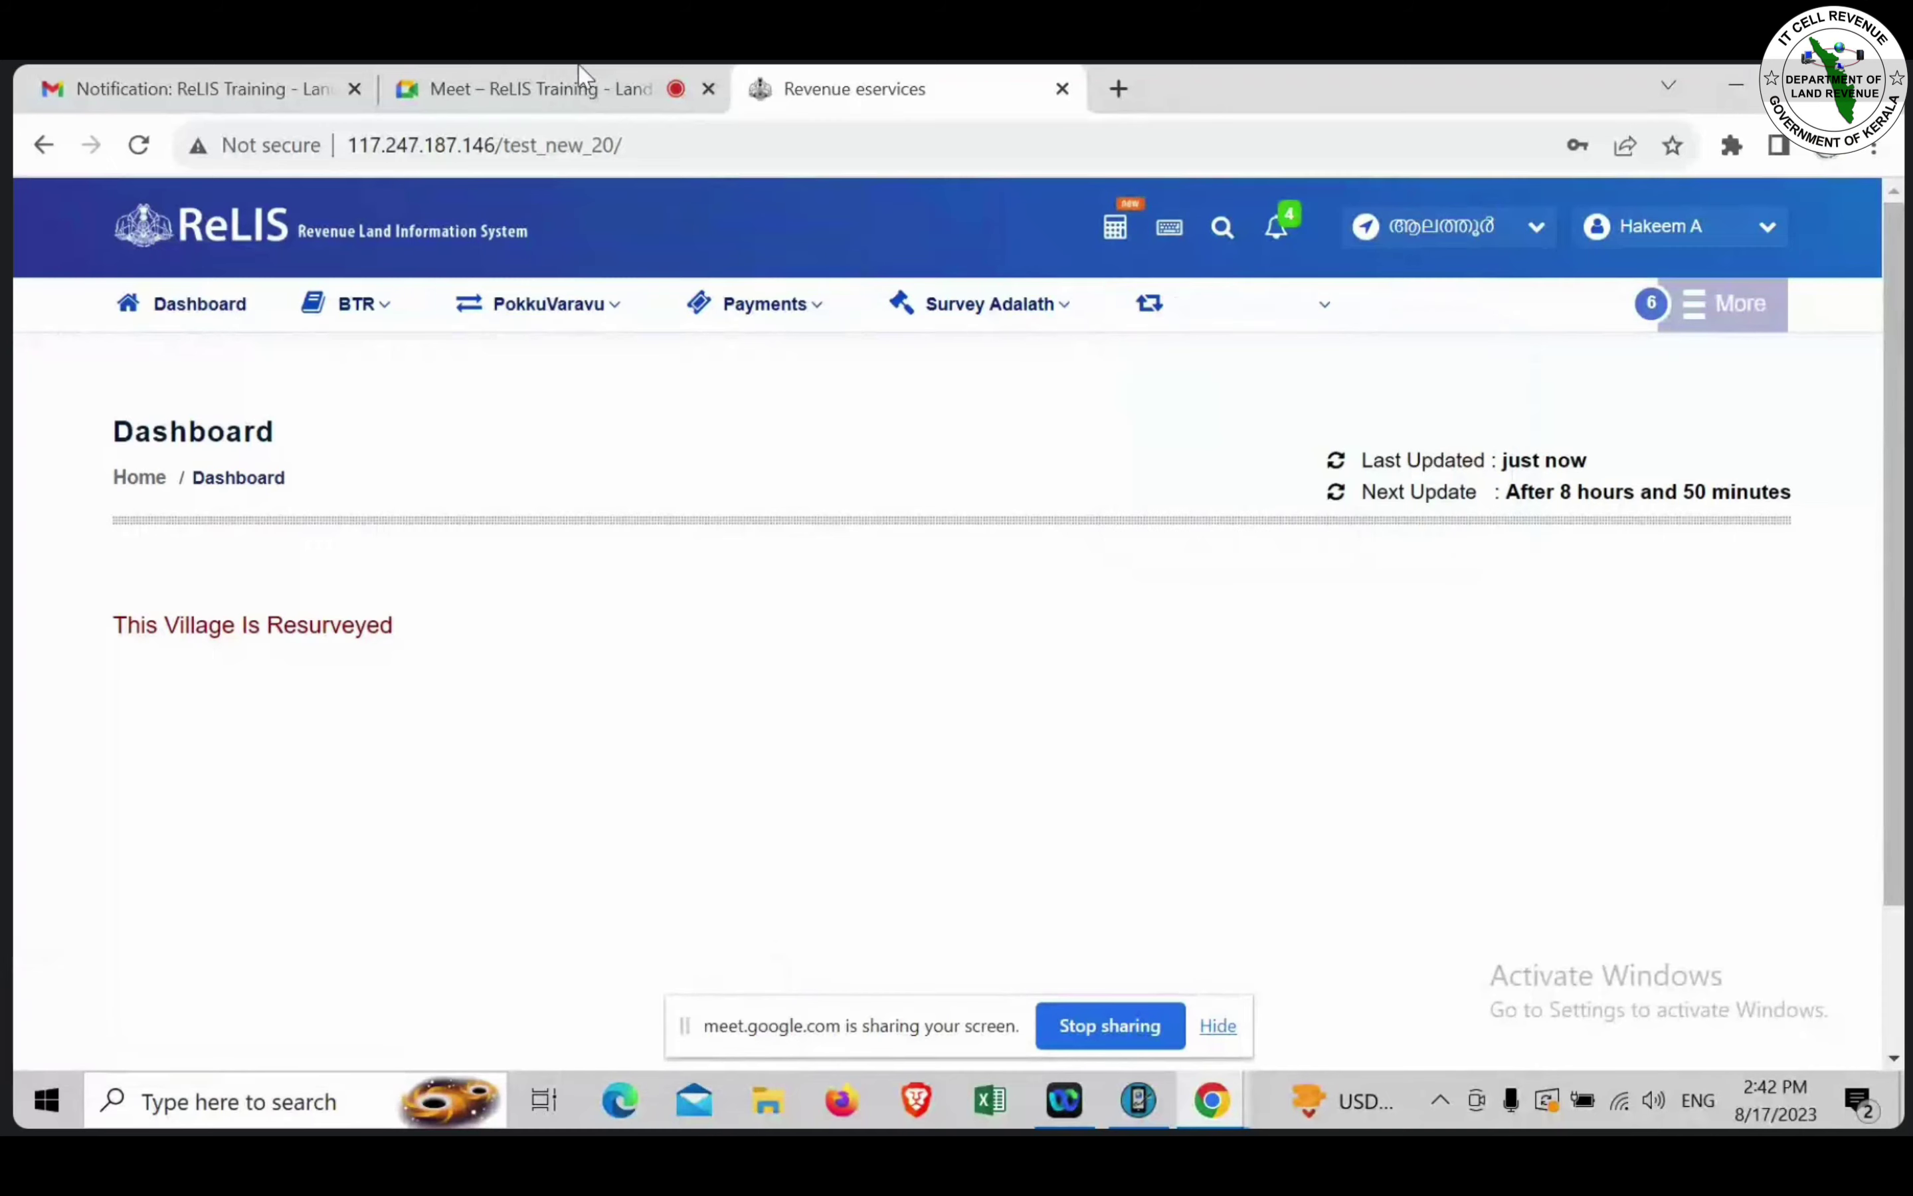
# Switch between the Meet tab and the ReLIS dashboard tab, ending on ReLIS.
pyautogui.click(506, 88)
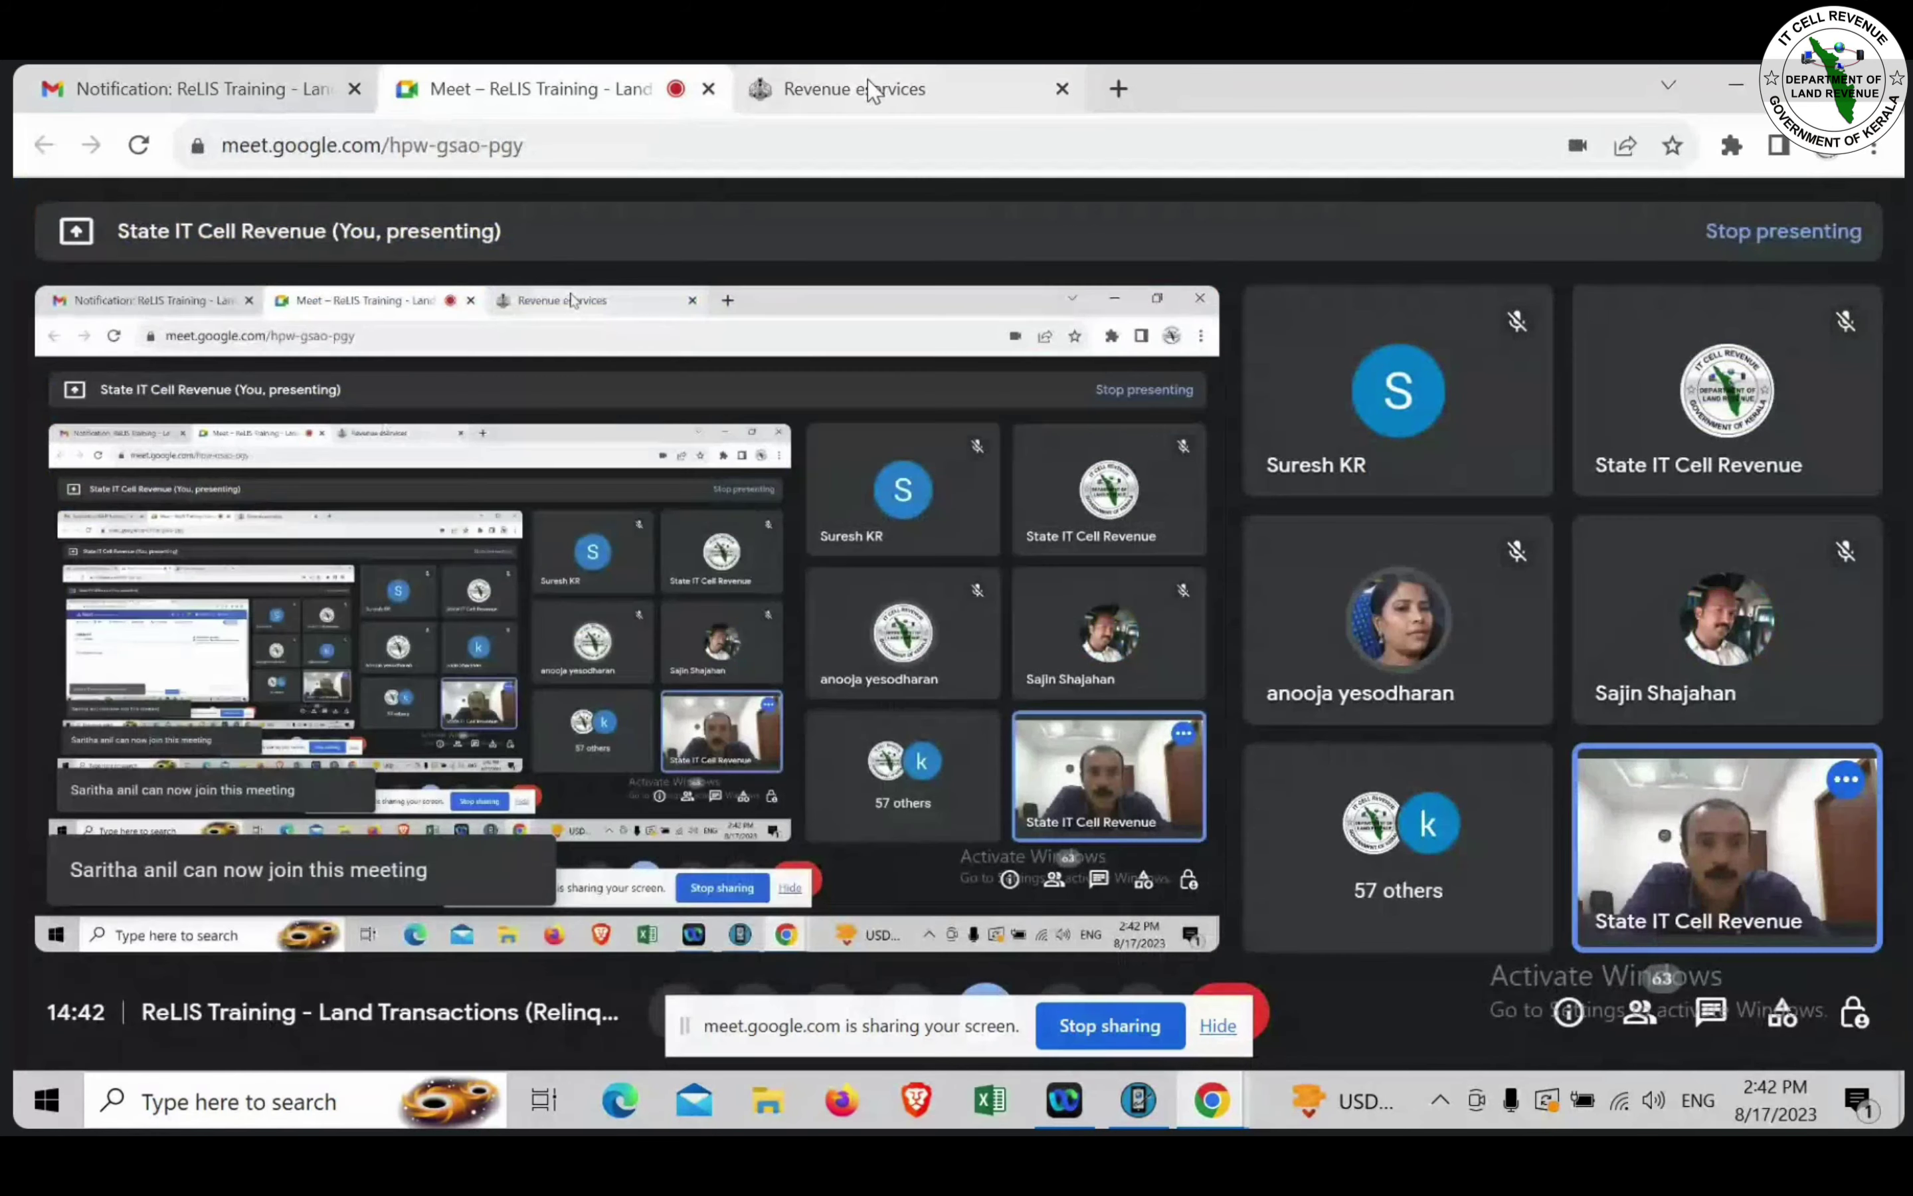
pyautogui.click(872, 89)
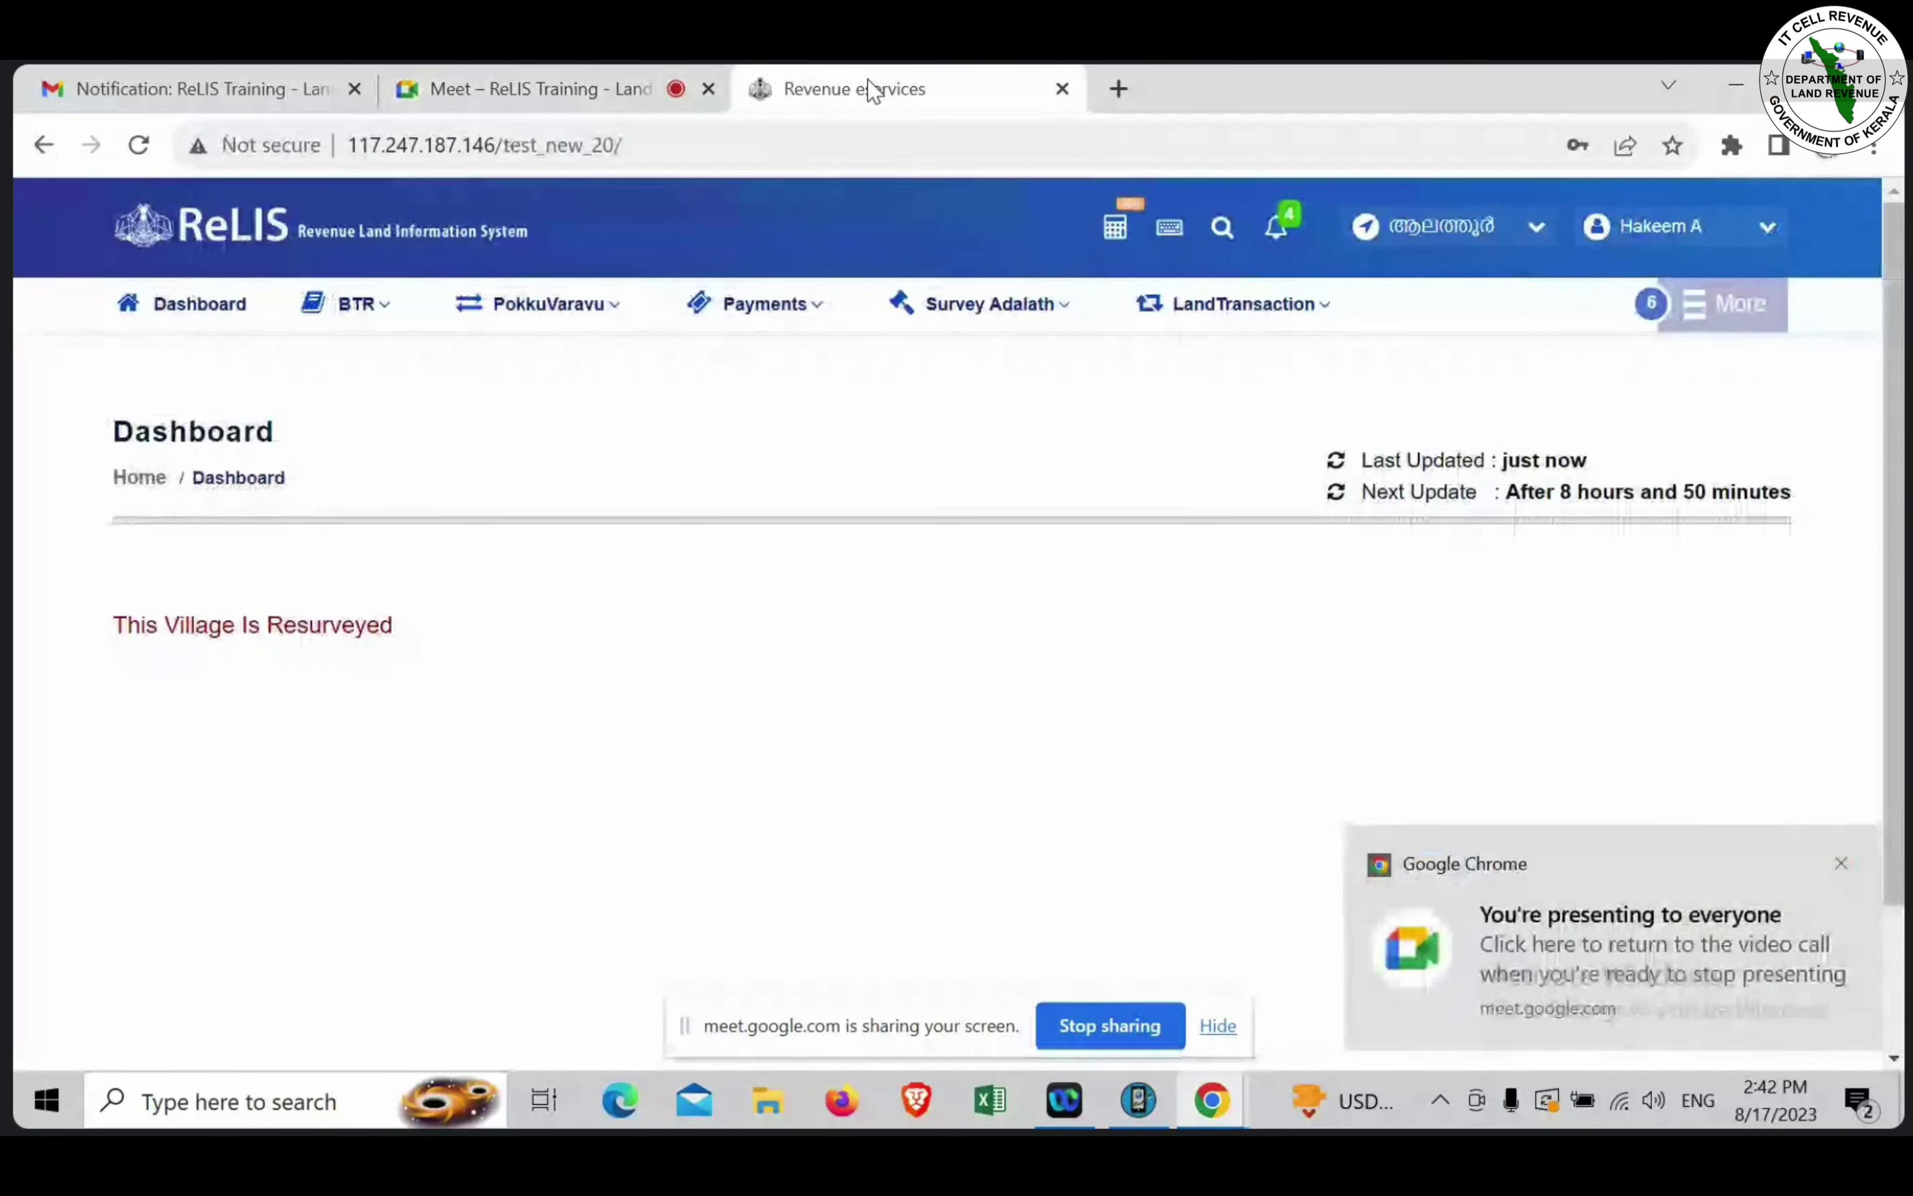
pyautogui.click(451, 89)
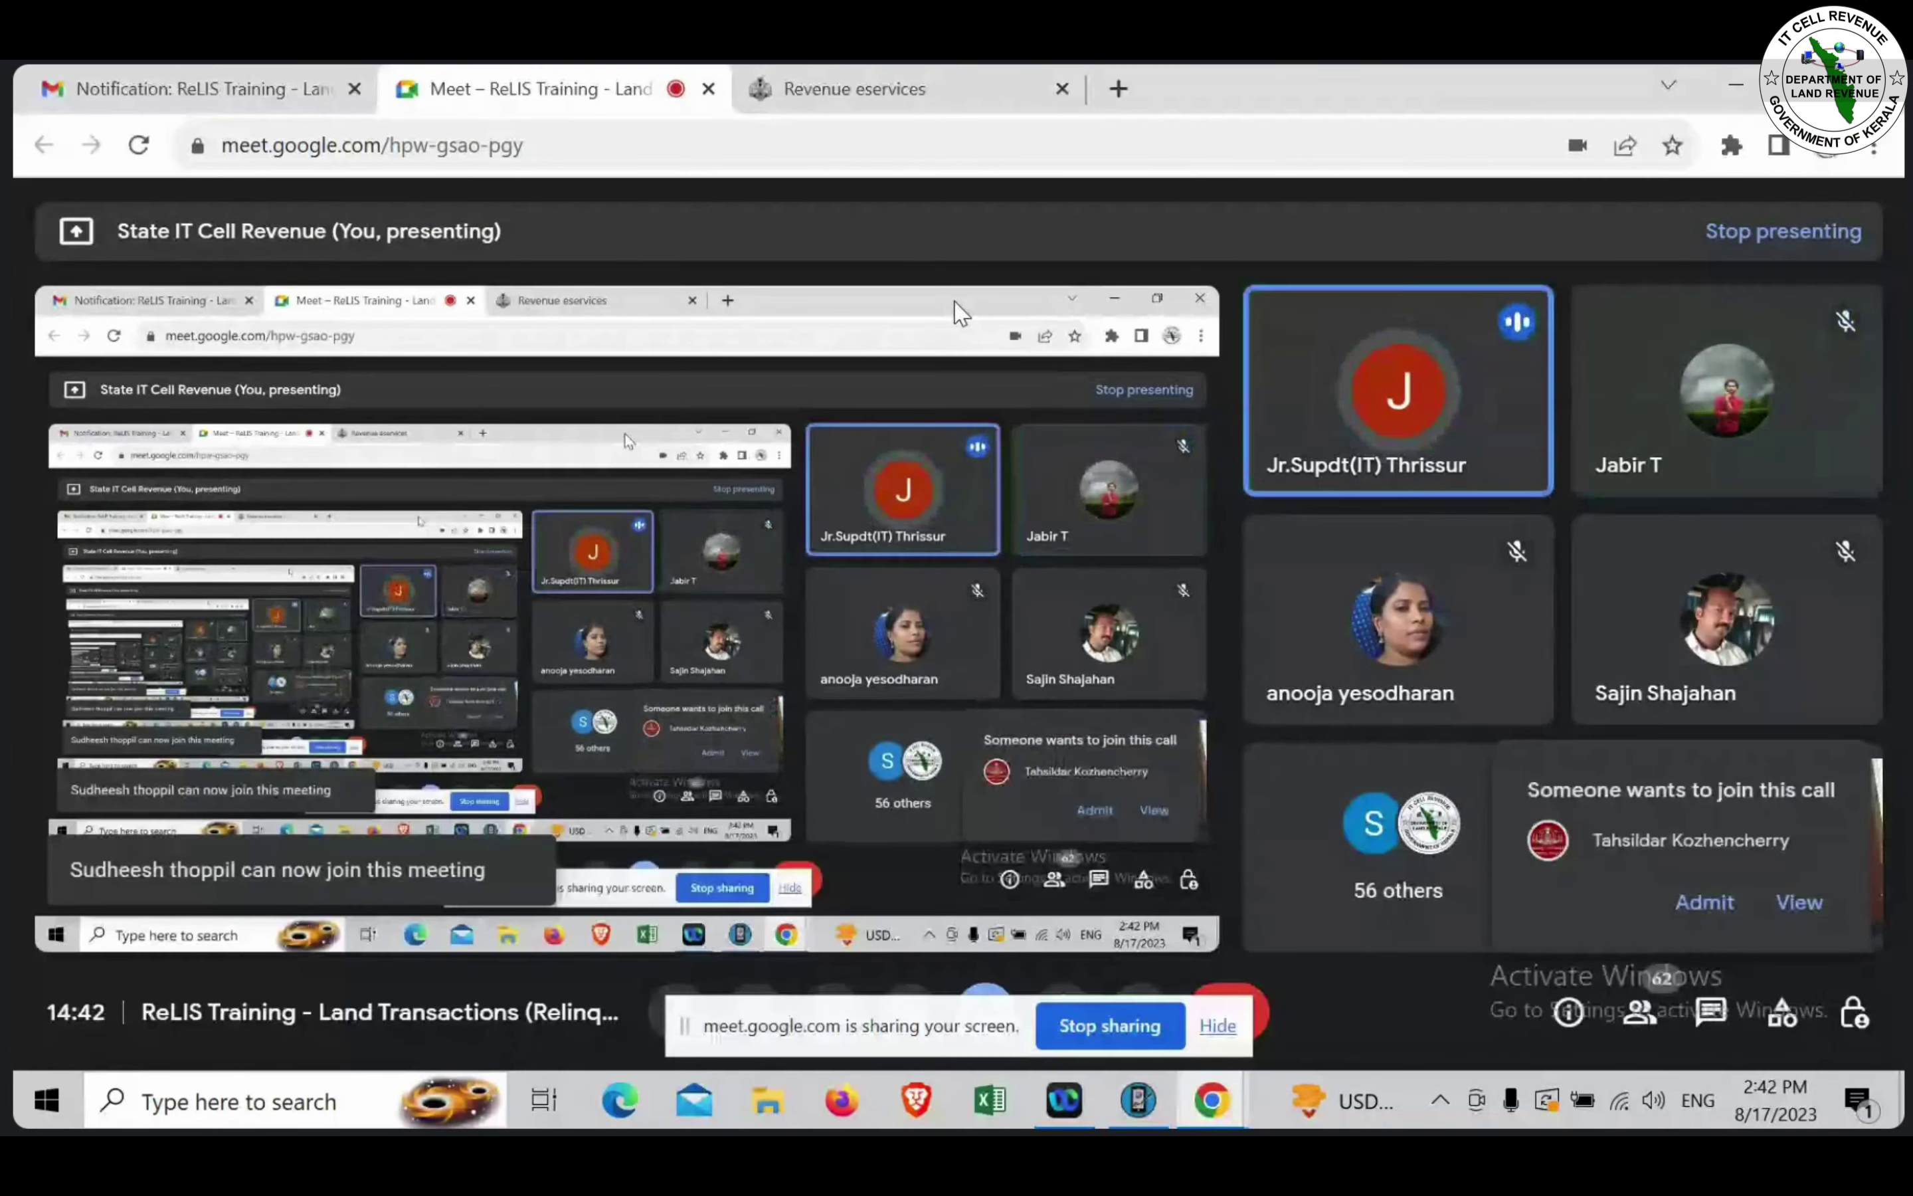
pyautogui.click(952, 87)
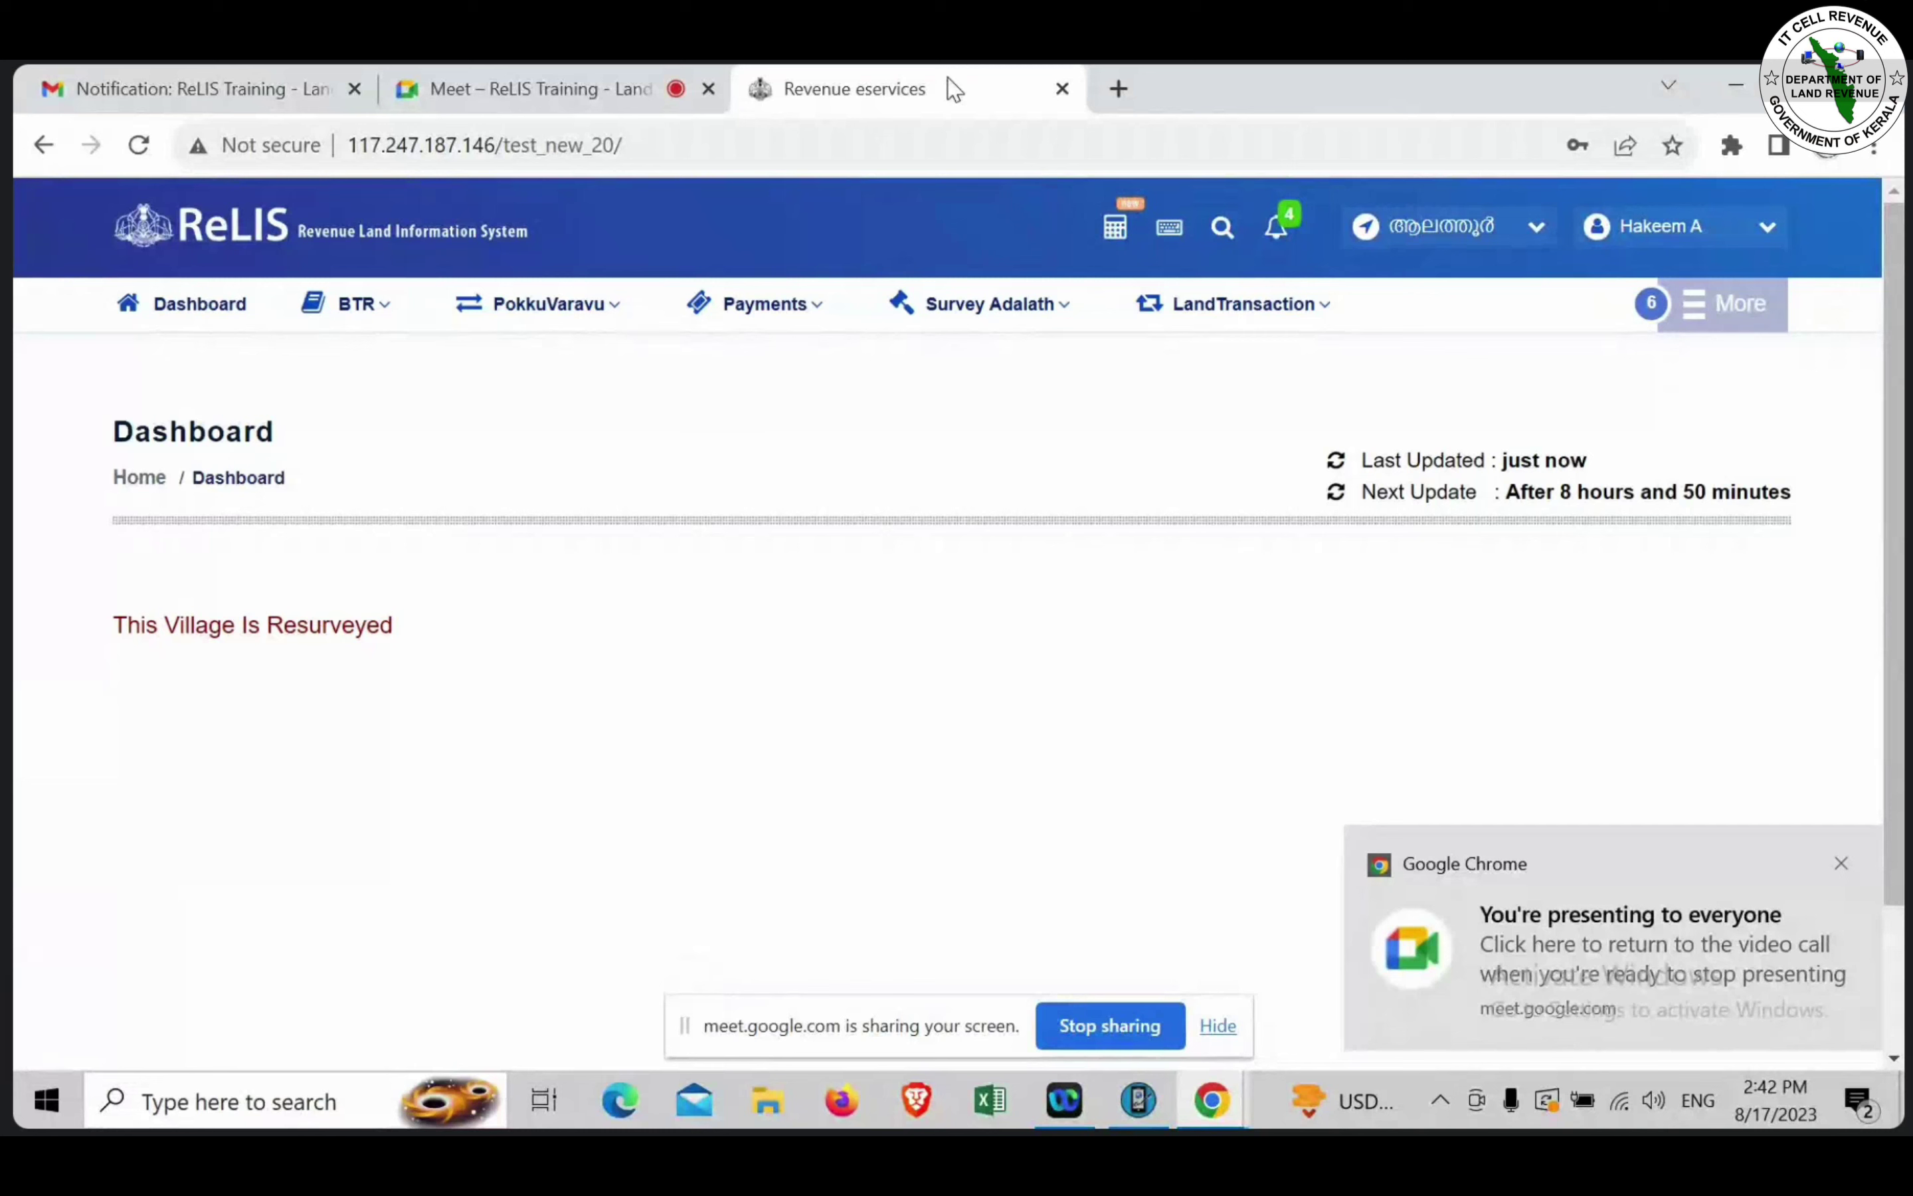
# Show the LandTransaction dropdown with Relinquishment, Assignment, Acquisition, Cancel Assignment and NotifiedLands.
pyautogui.moveTo(1299, 316)
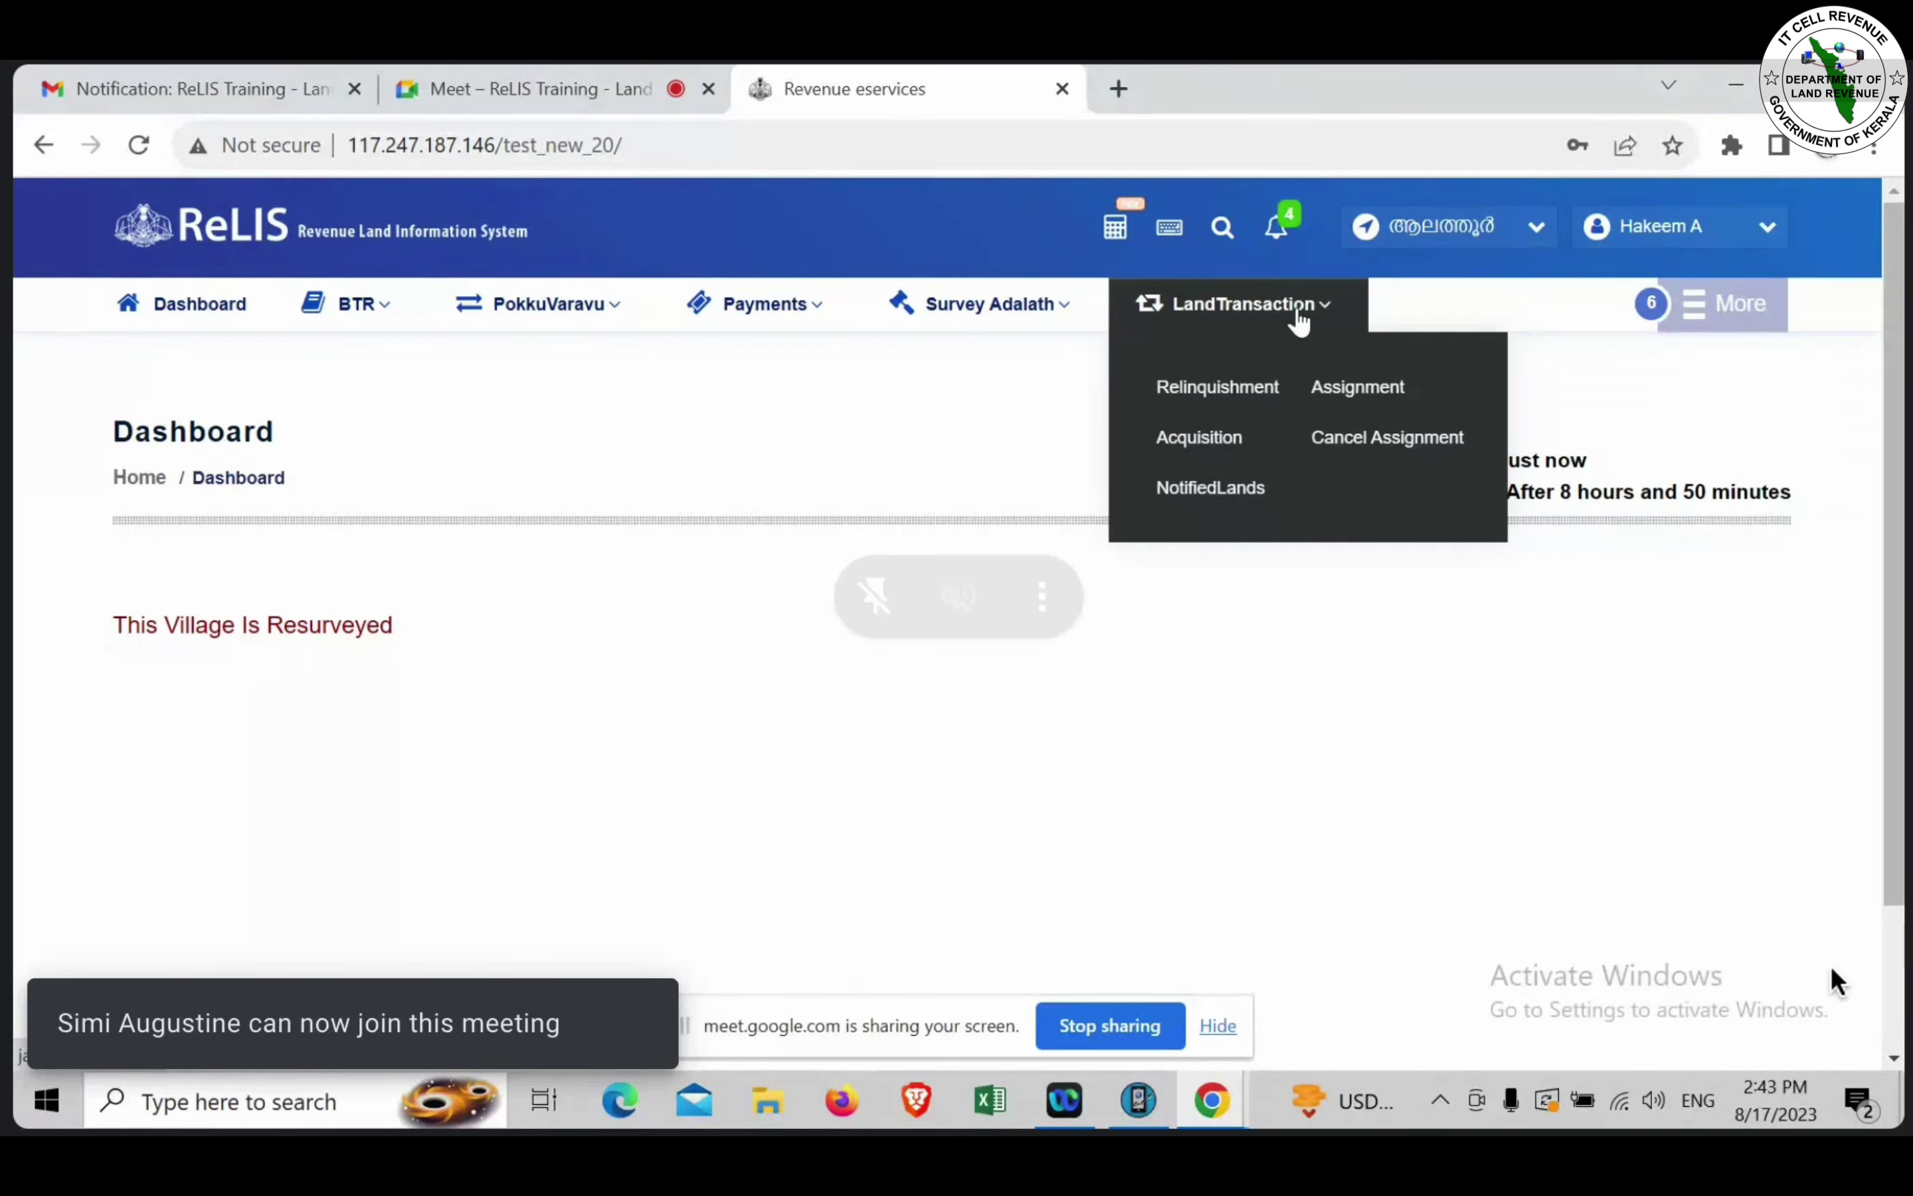
# Leave full-screen view so the dashboard shows 'This Village Is Resurveyed'.
pyautogui.press('Escape')
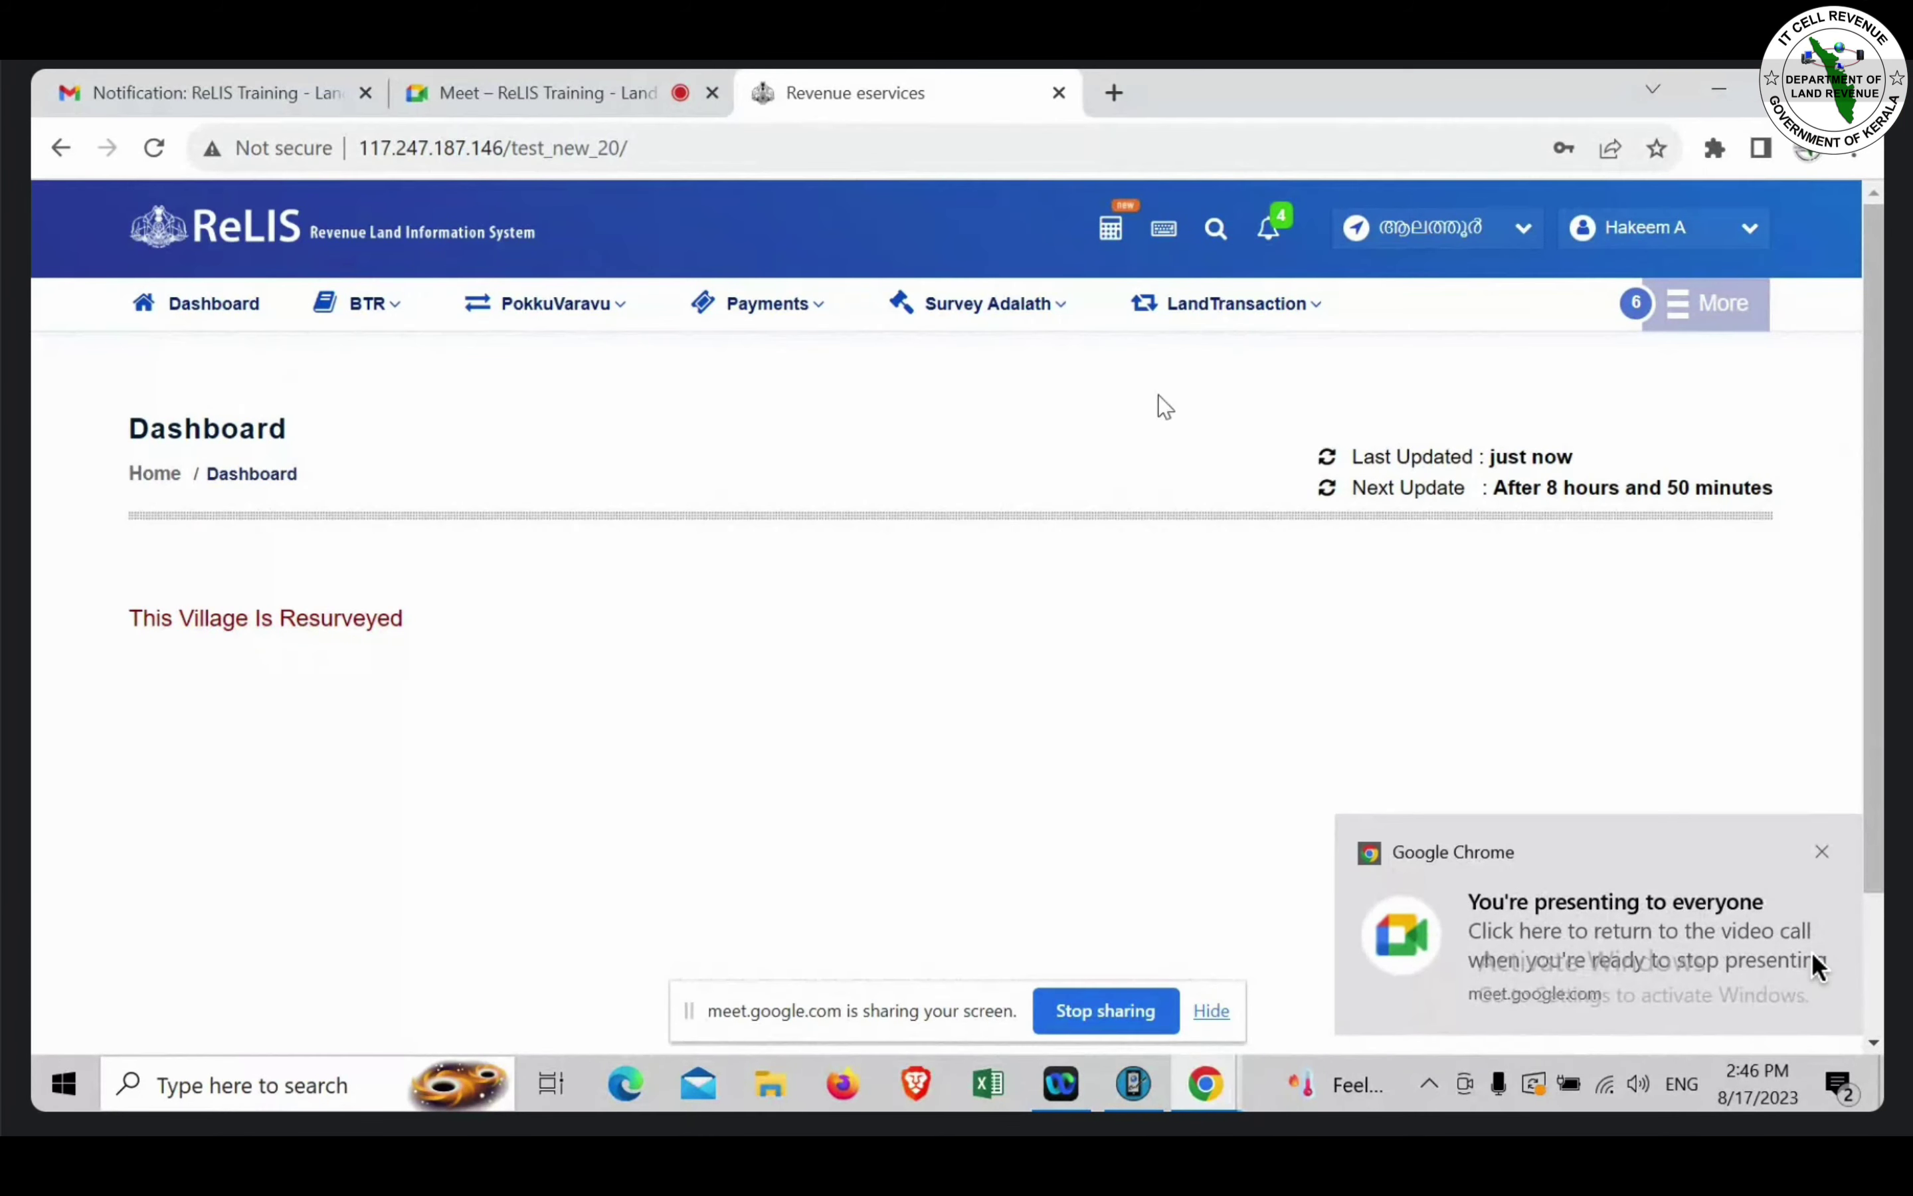
pyautogui.moveTo(1228, 319)
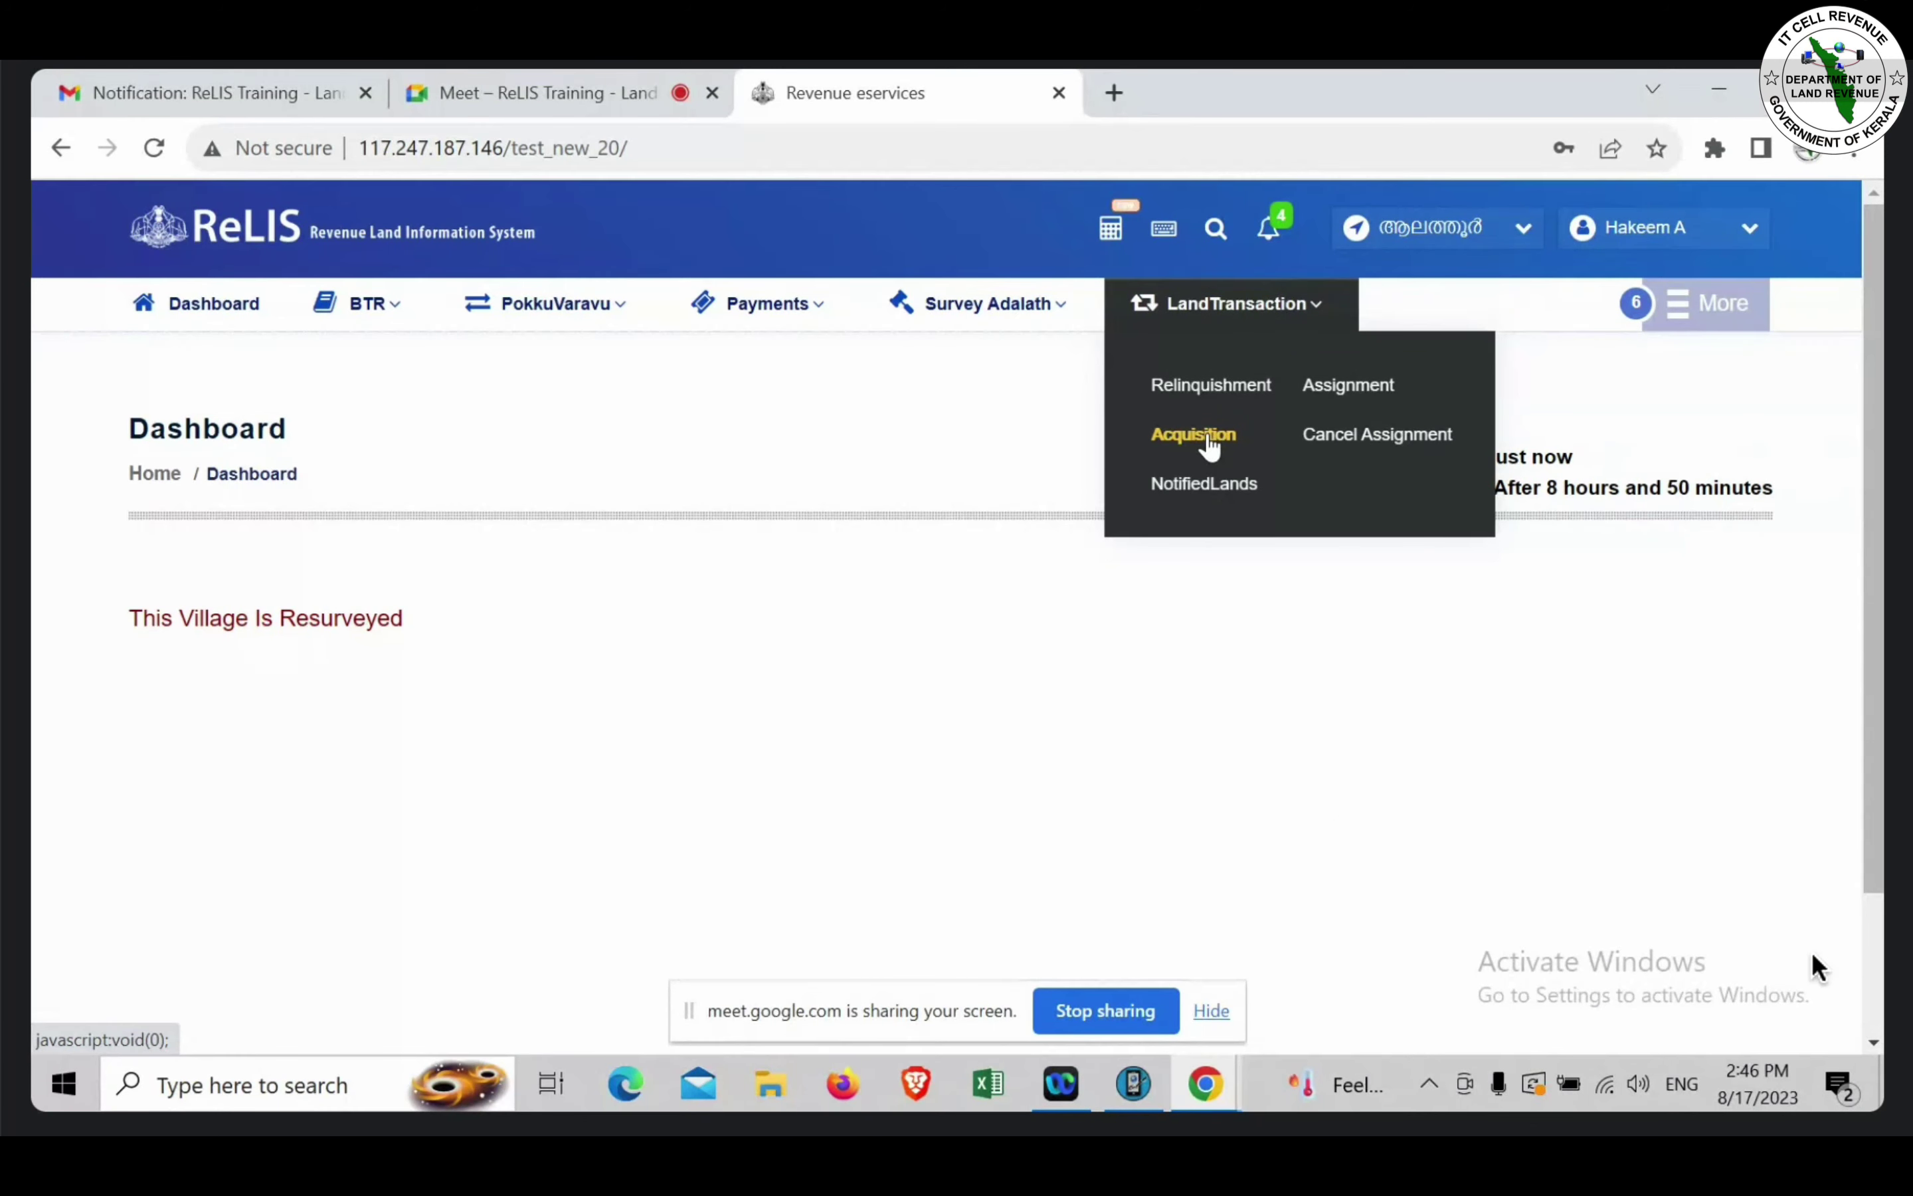
pyautogui.click(1208, 437)
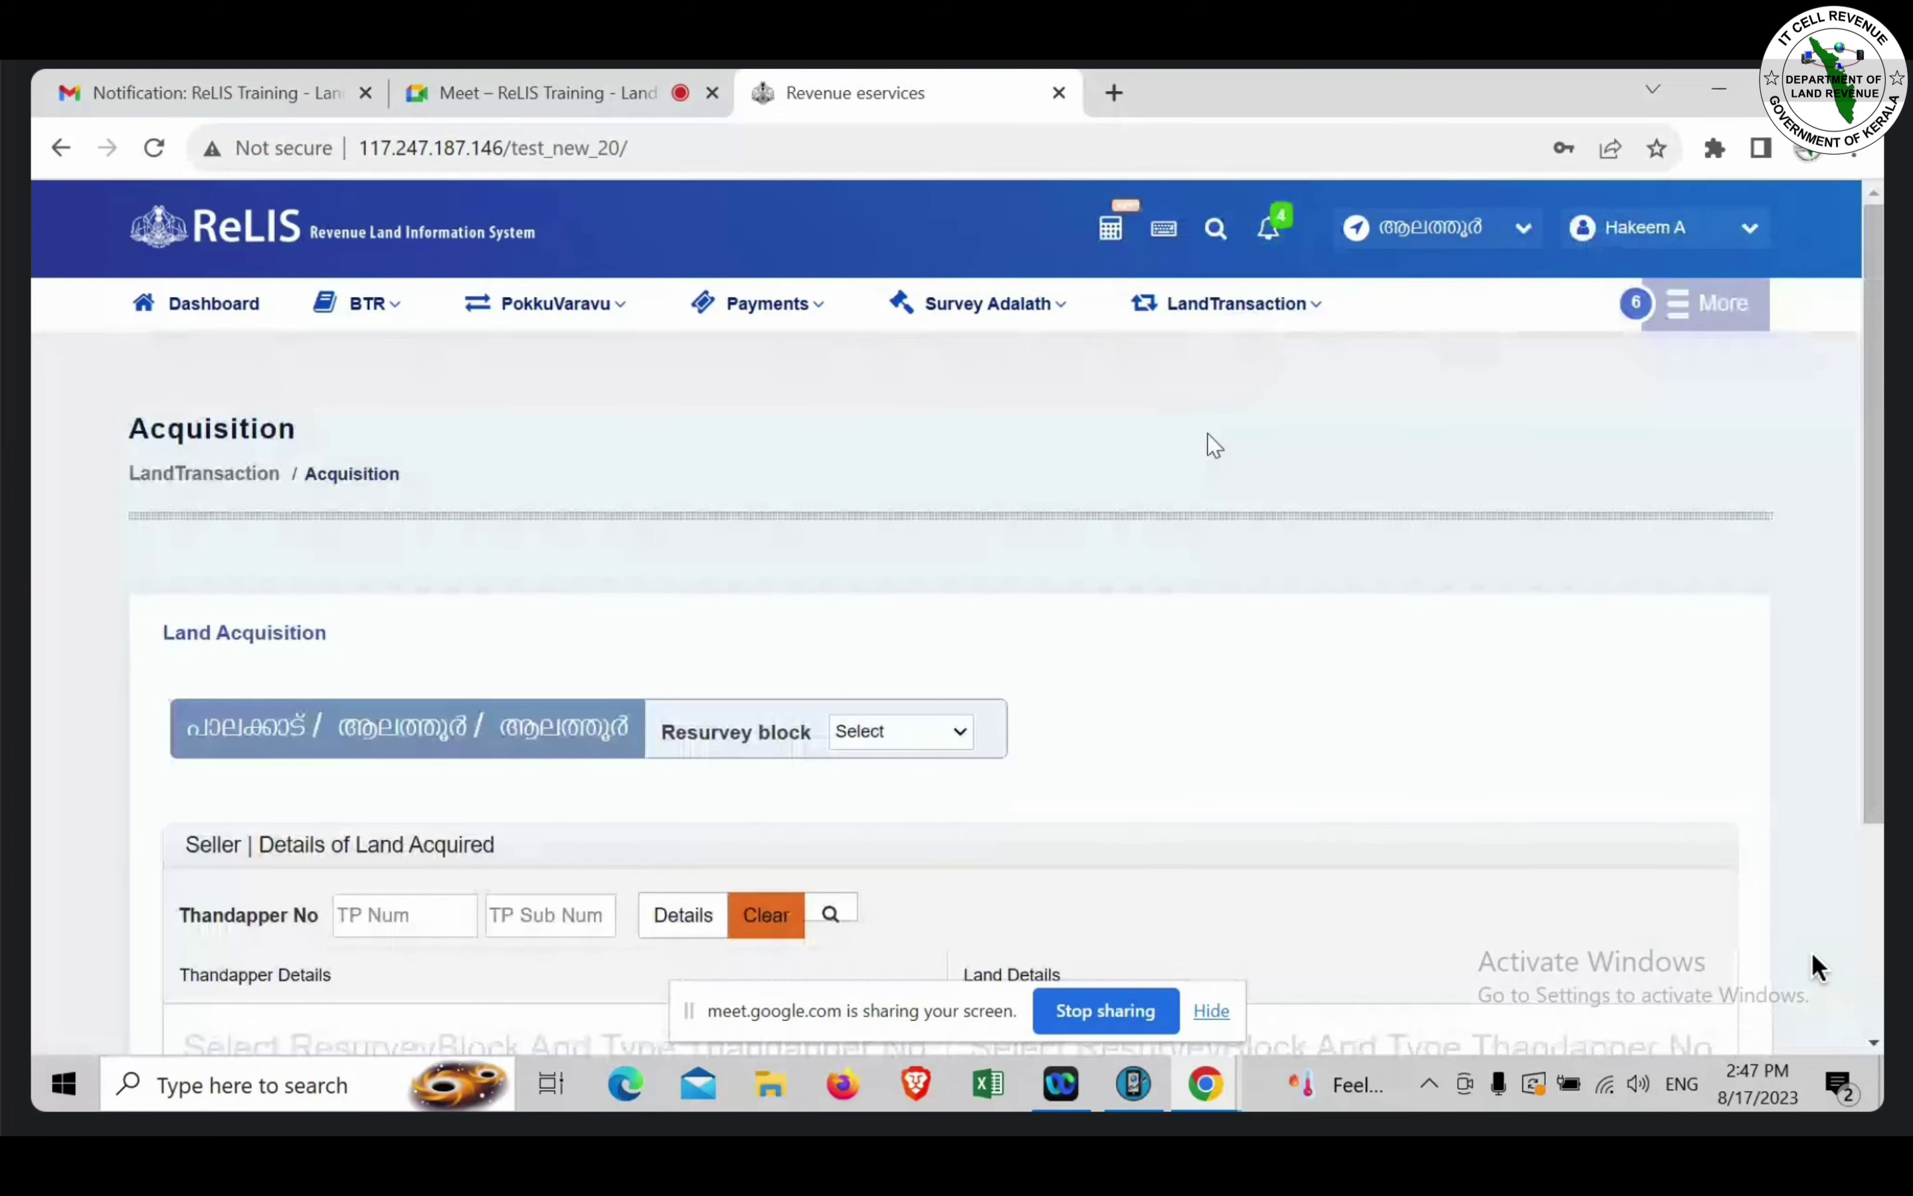
pyautogui.scroll(-3, 1218, 478)
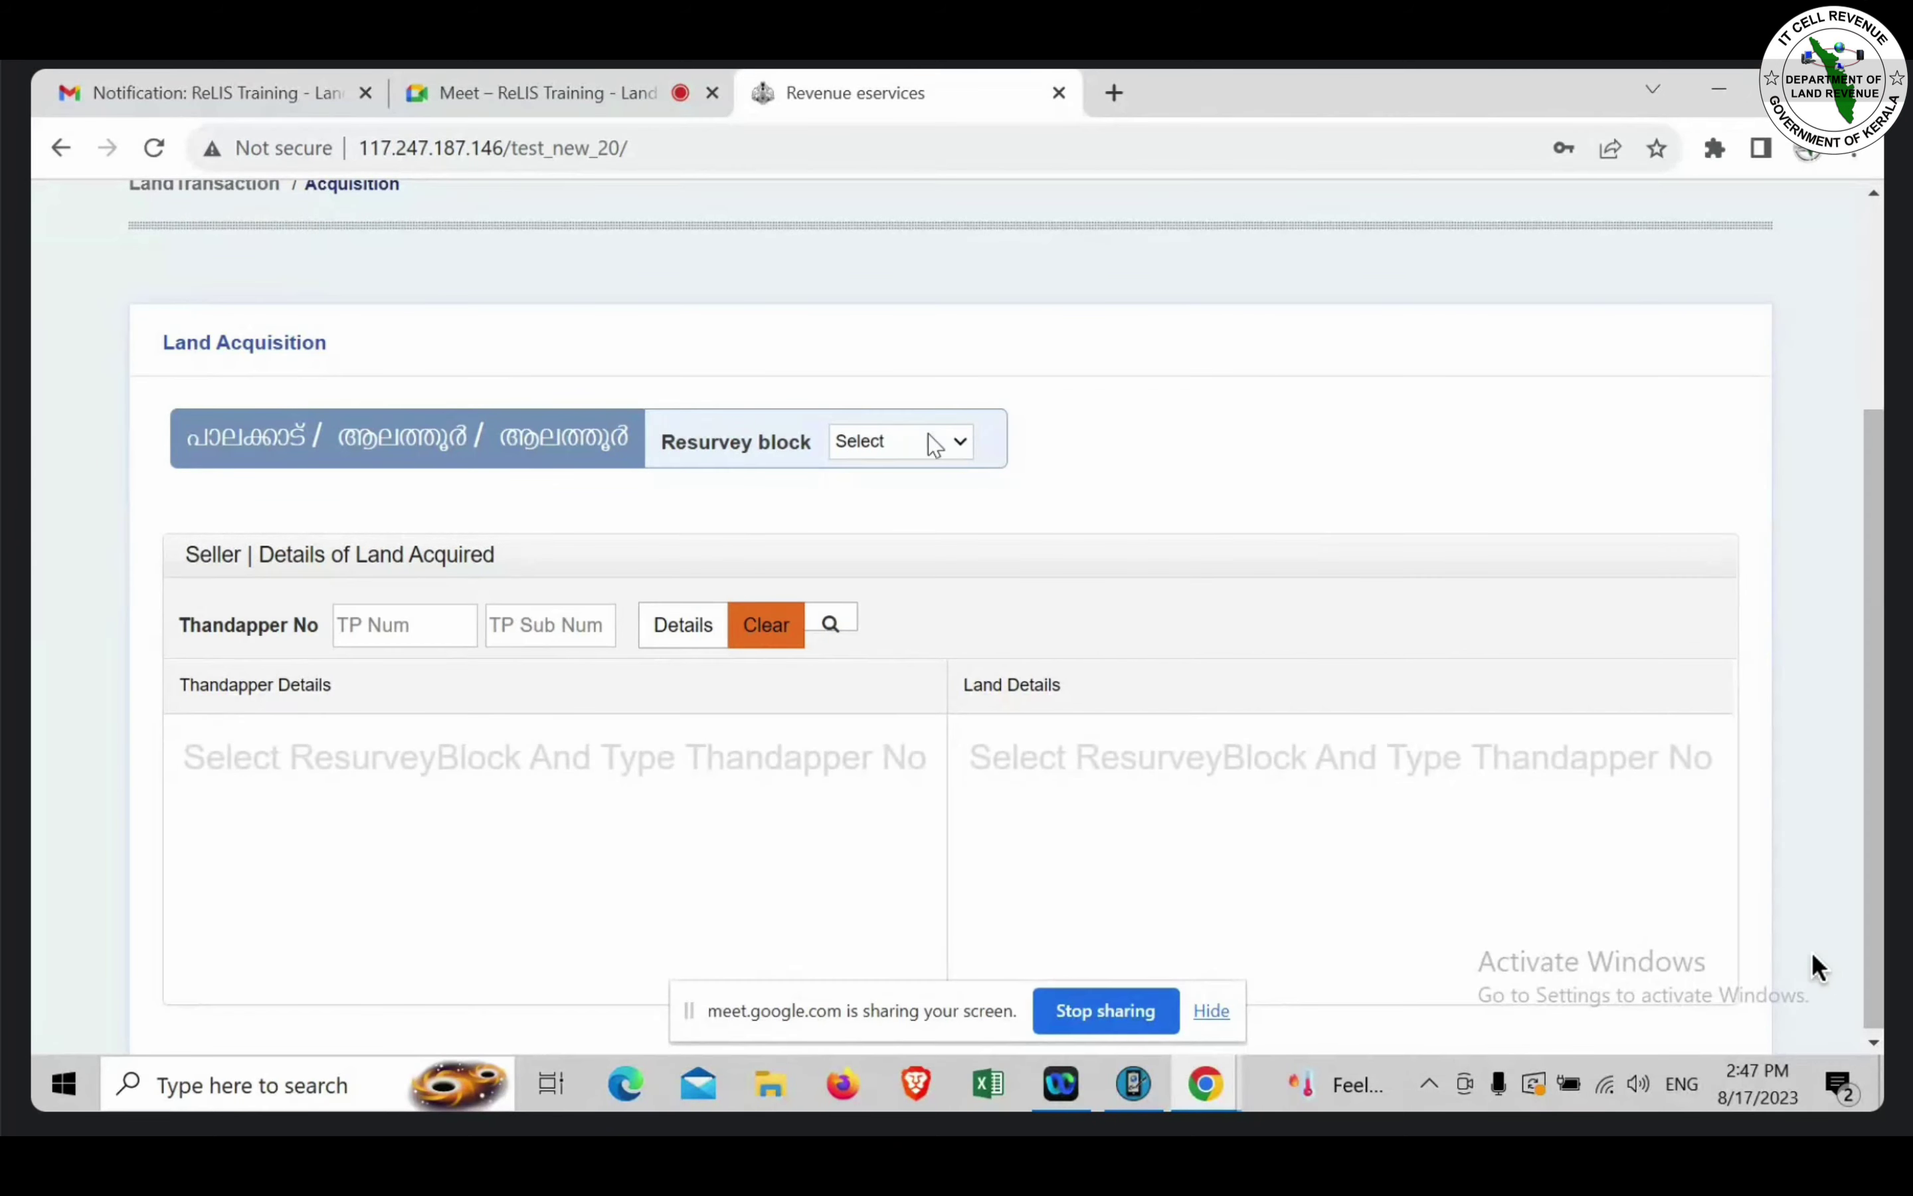
pyautogui.click(972, 447)
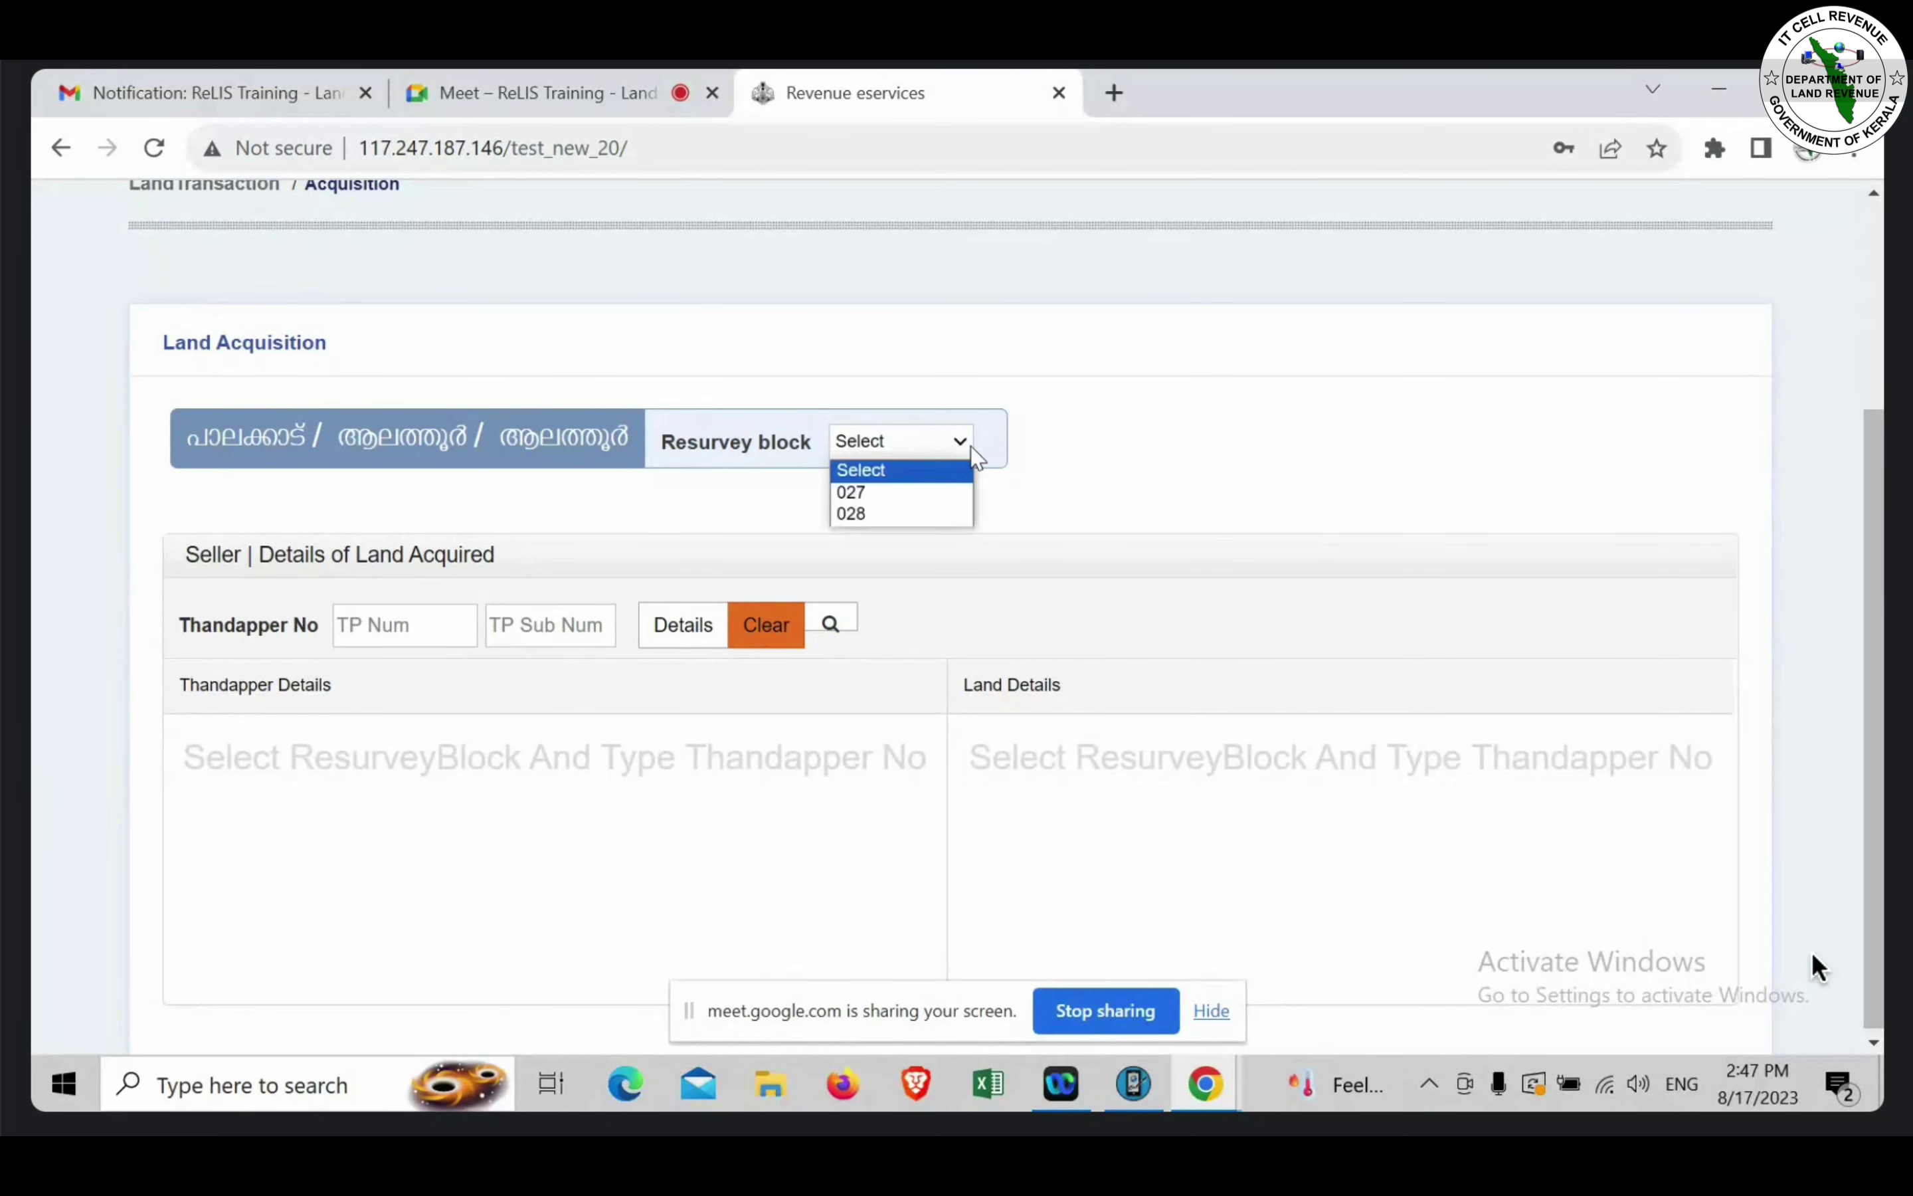
pyautogui.click(913, 491)
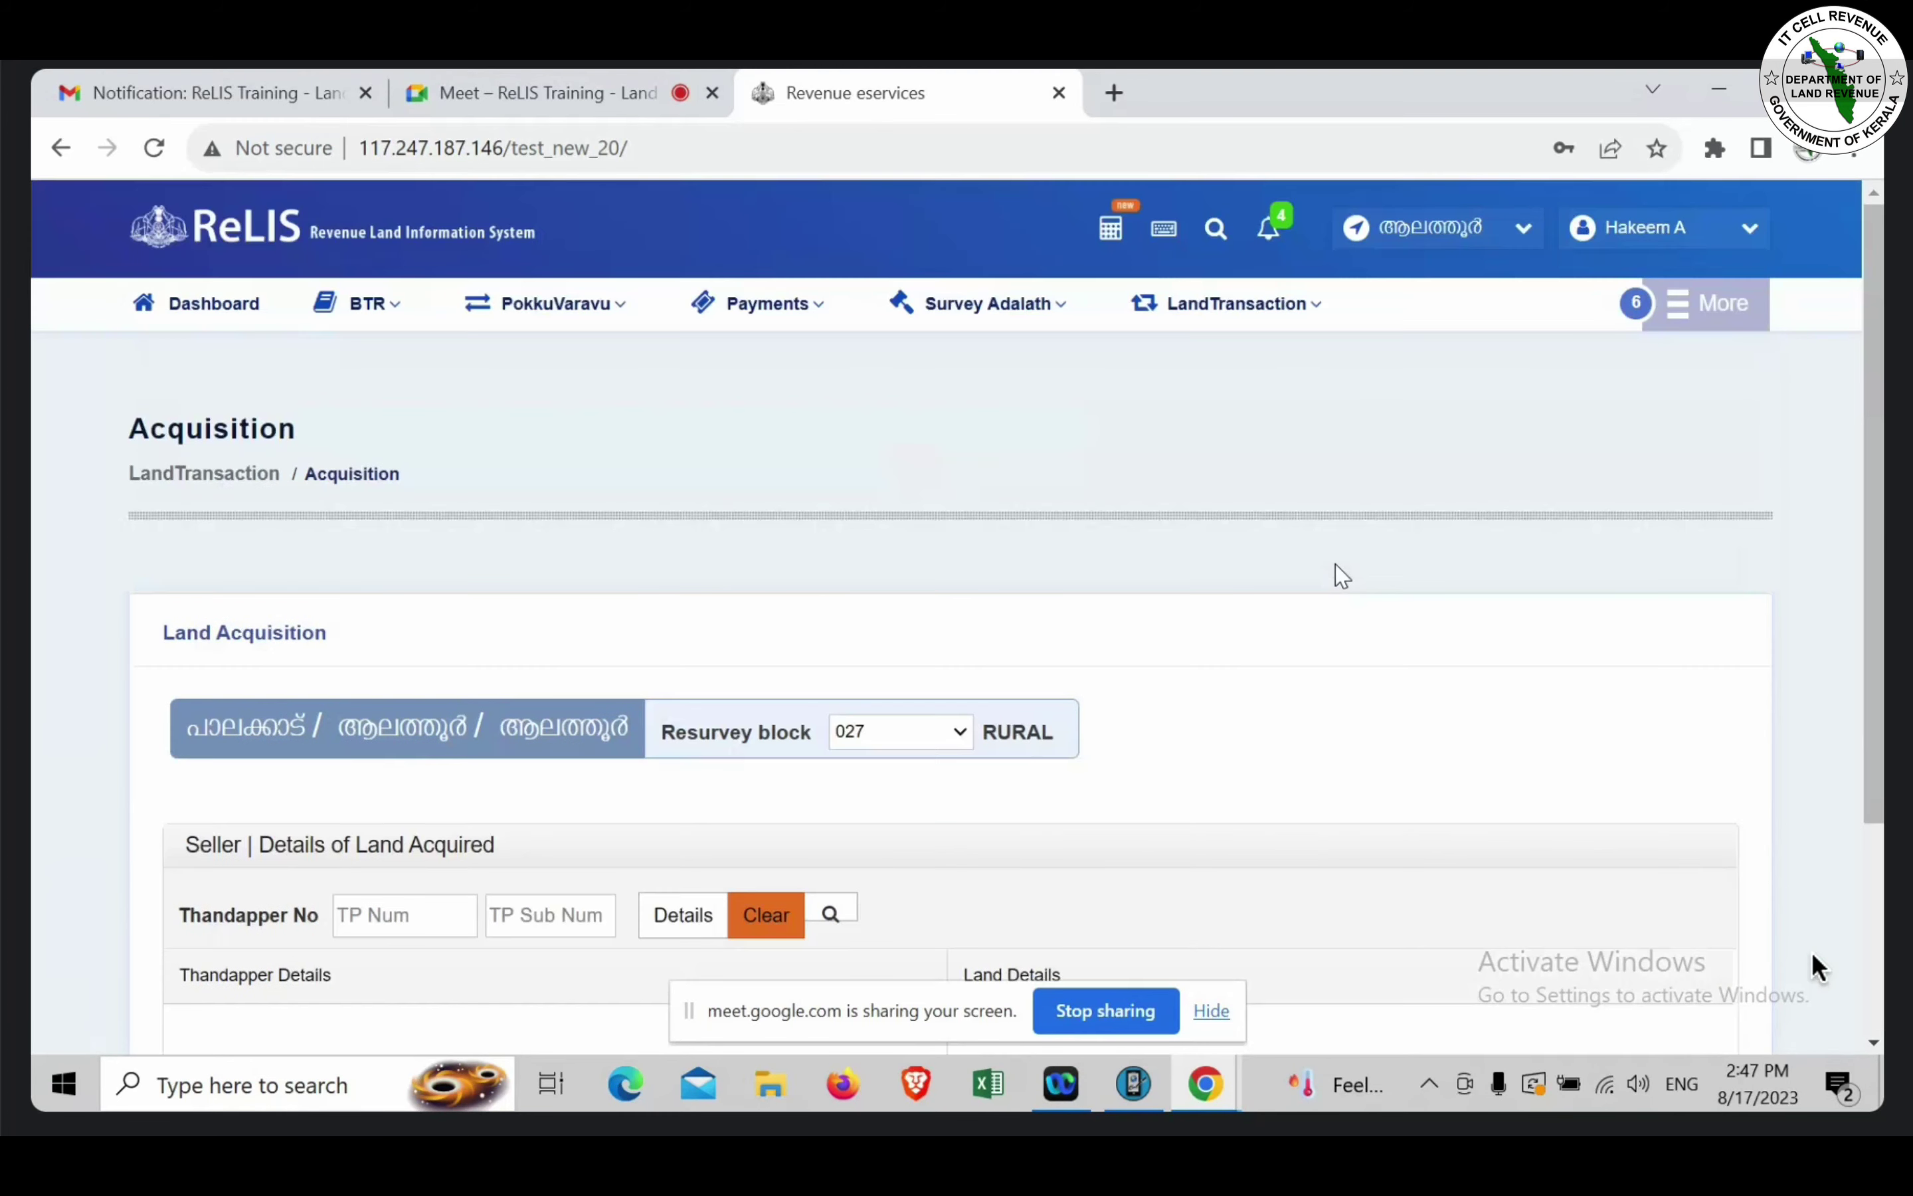
pyautogui.scroll(-2, 1341, 576)
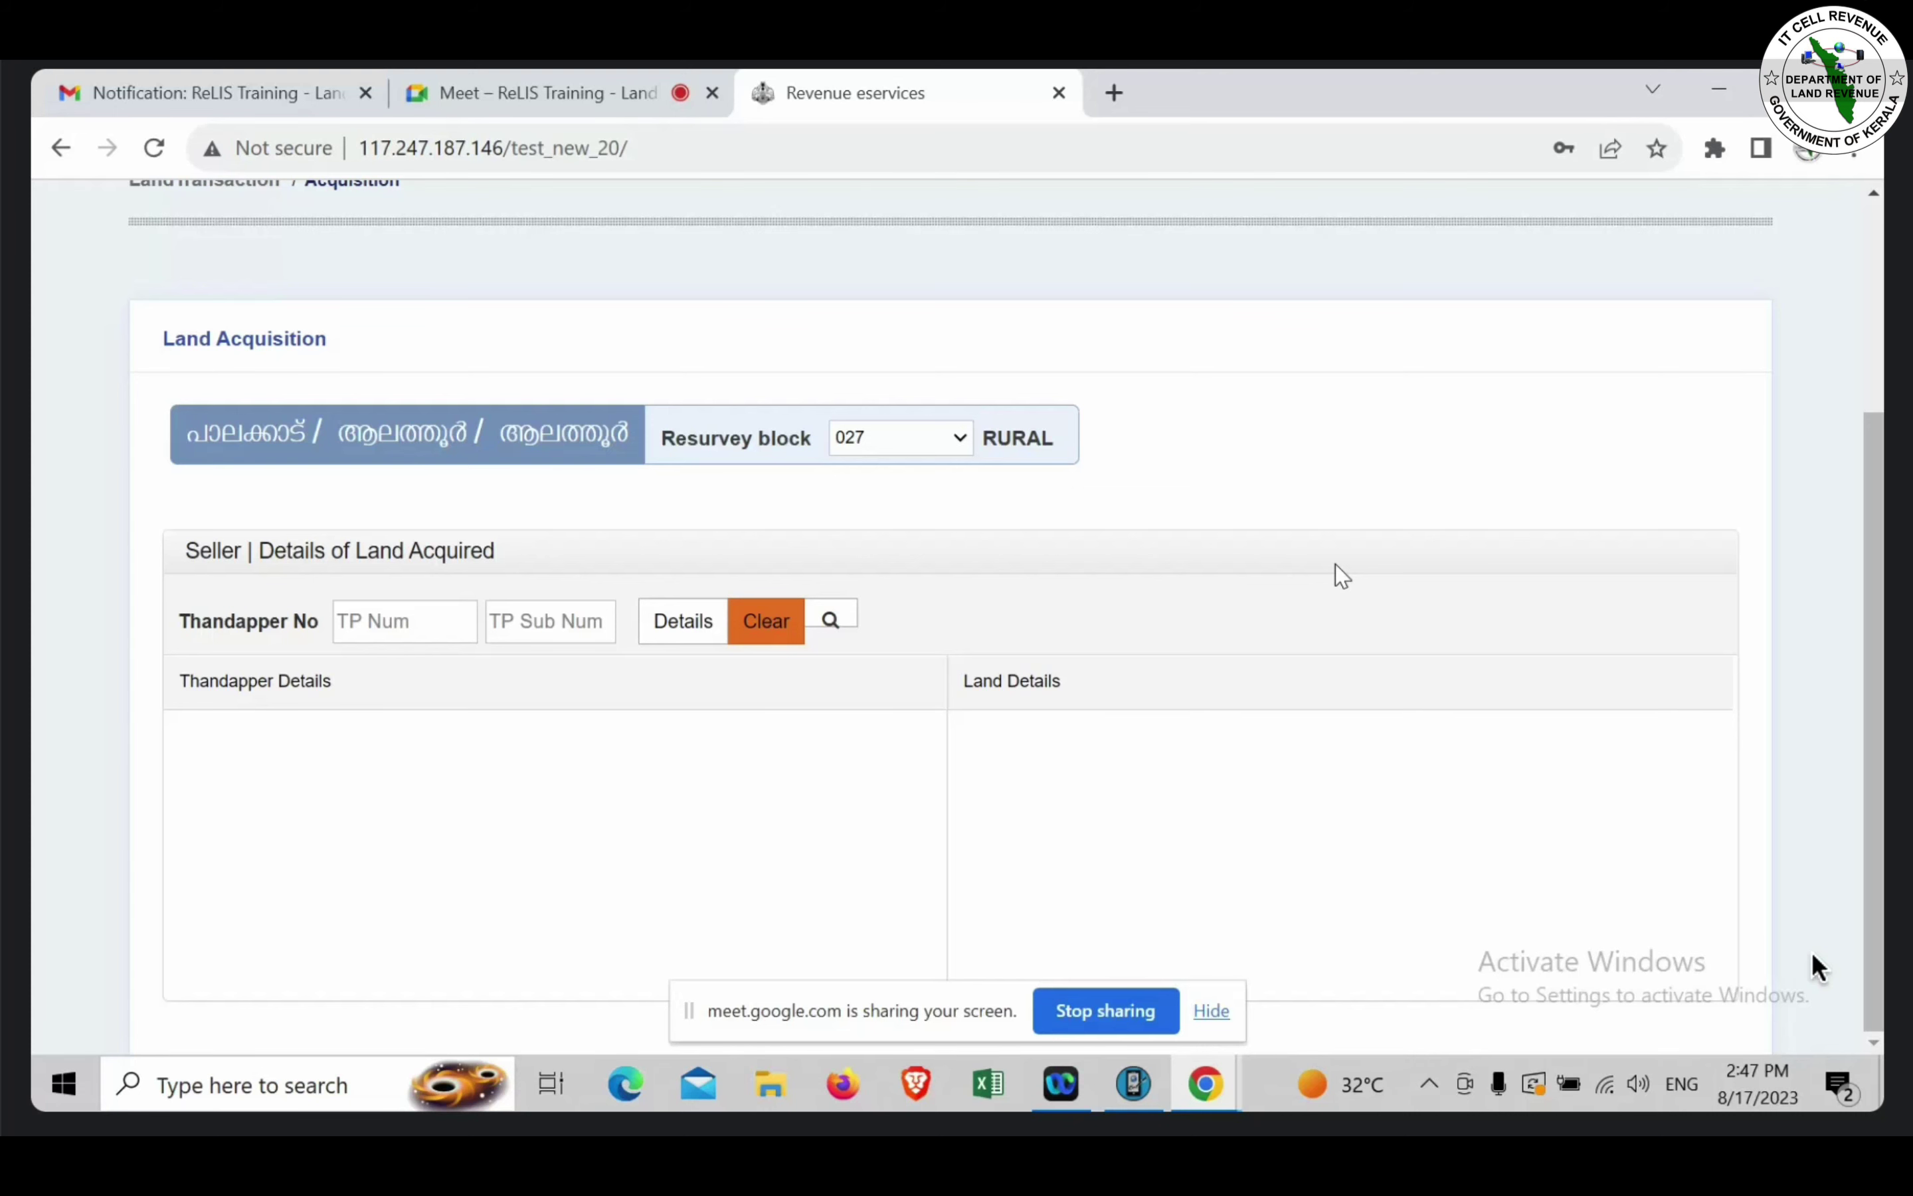
pyautogui.scroll(4, 1237, 681)
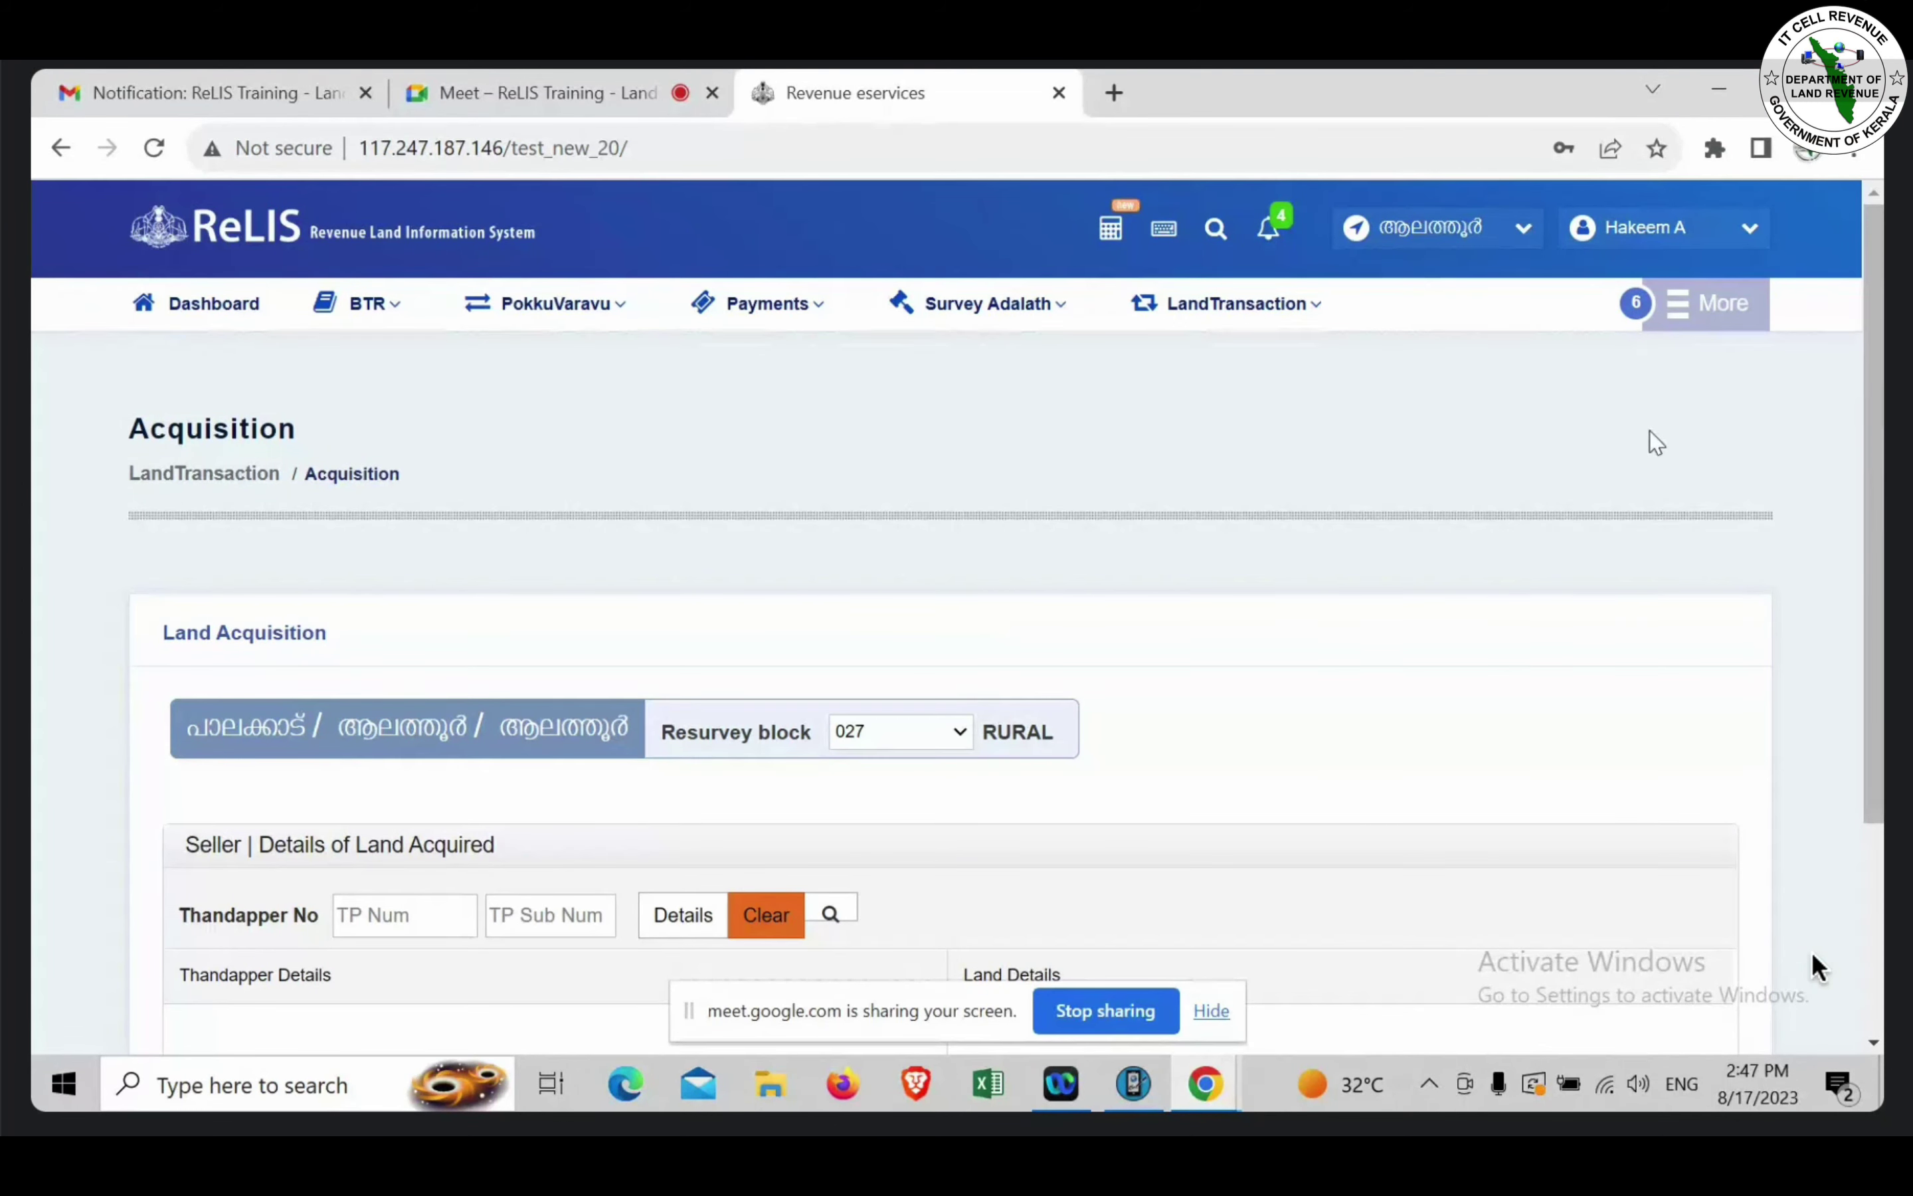
# Load the Puramboke Register report filtered Block wise for block 027, showing 881 entries.
pyautogui.click(1678, 312)
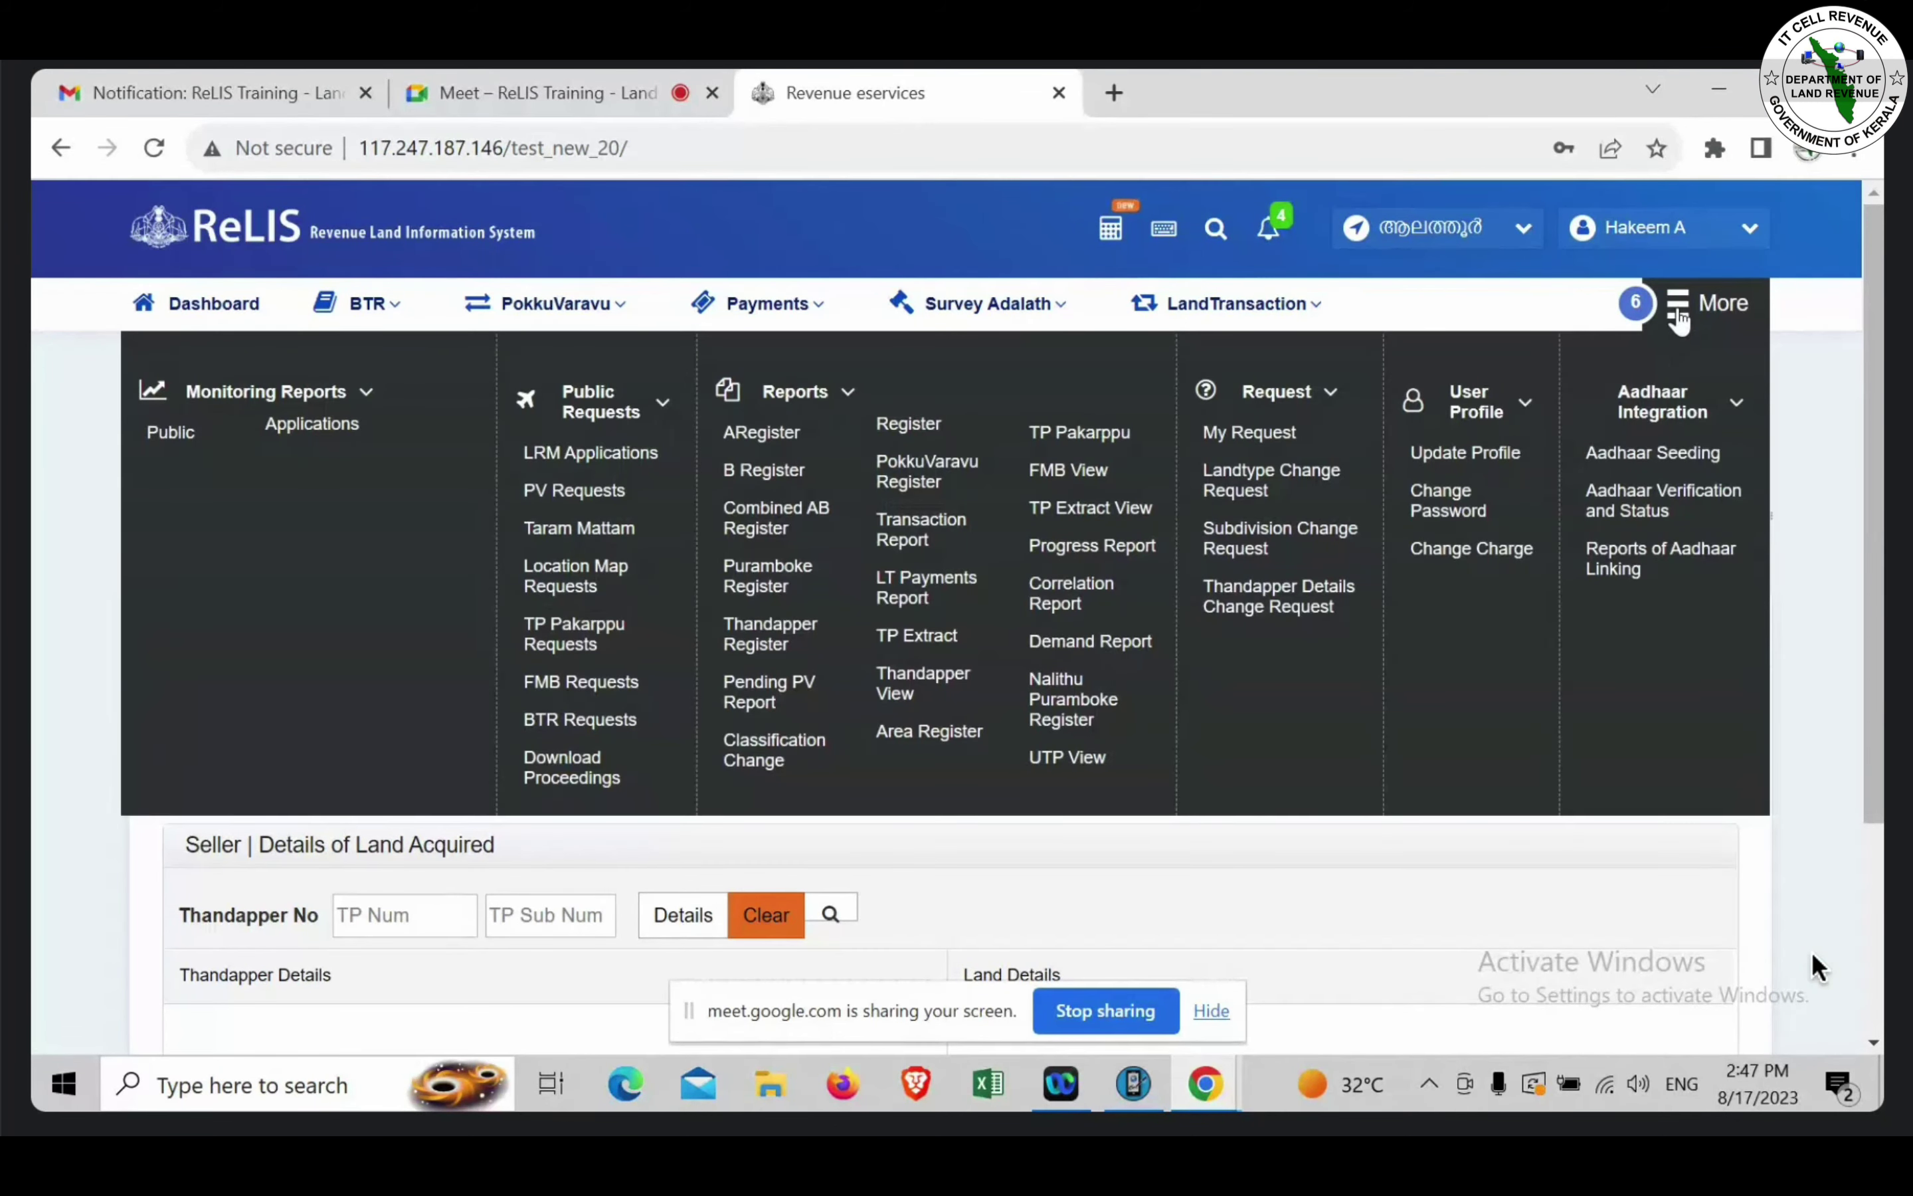
pyautogui.click(777, 581)
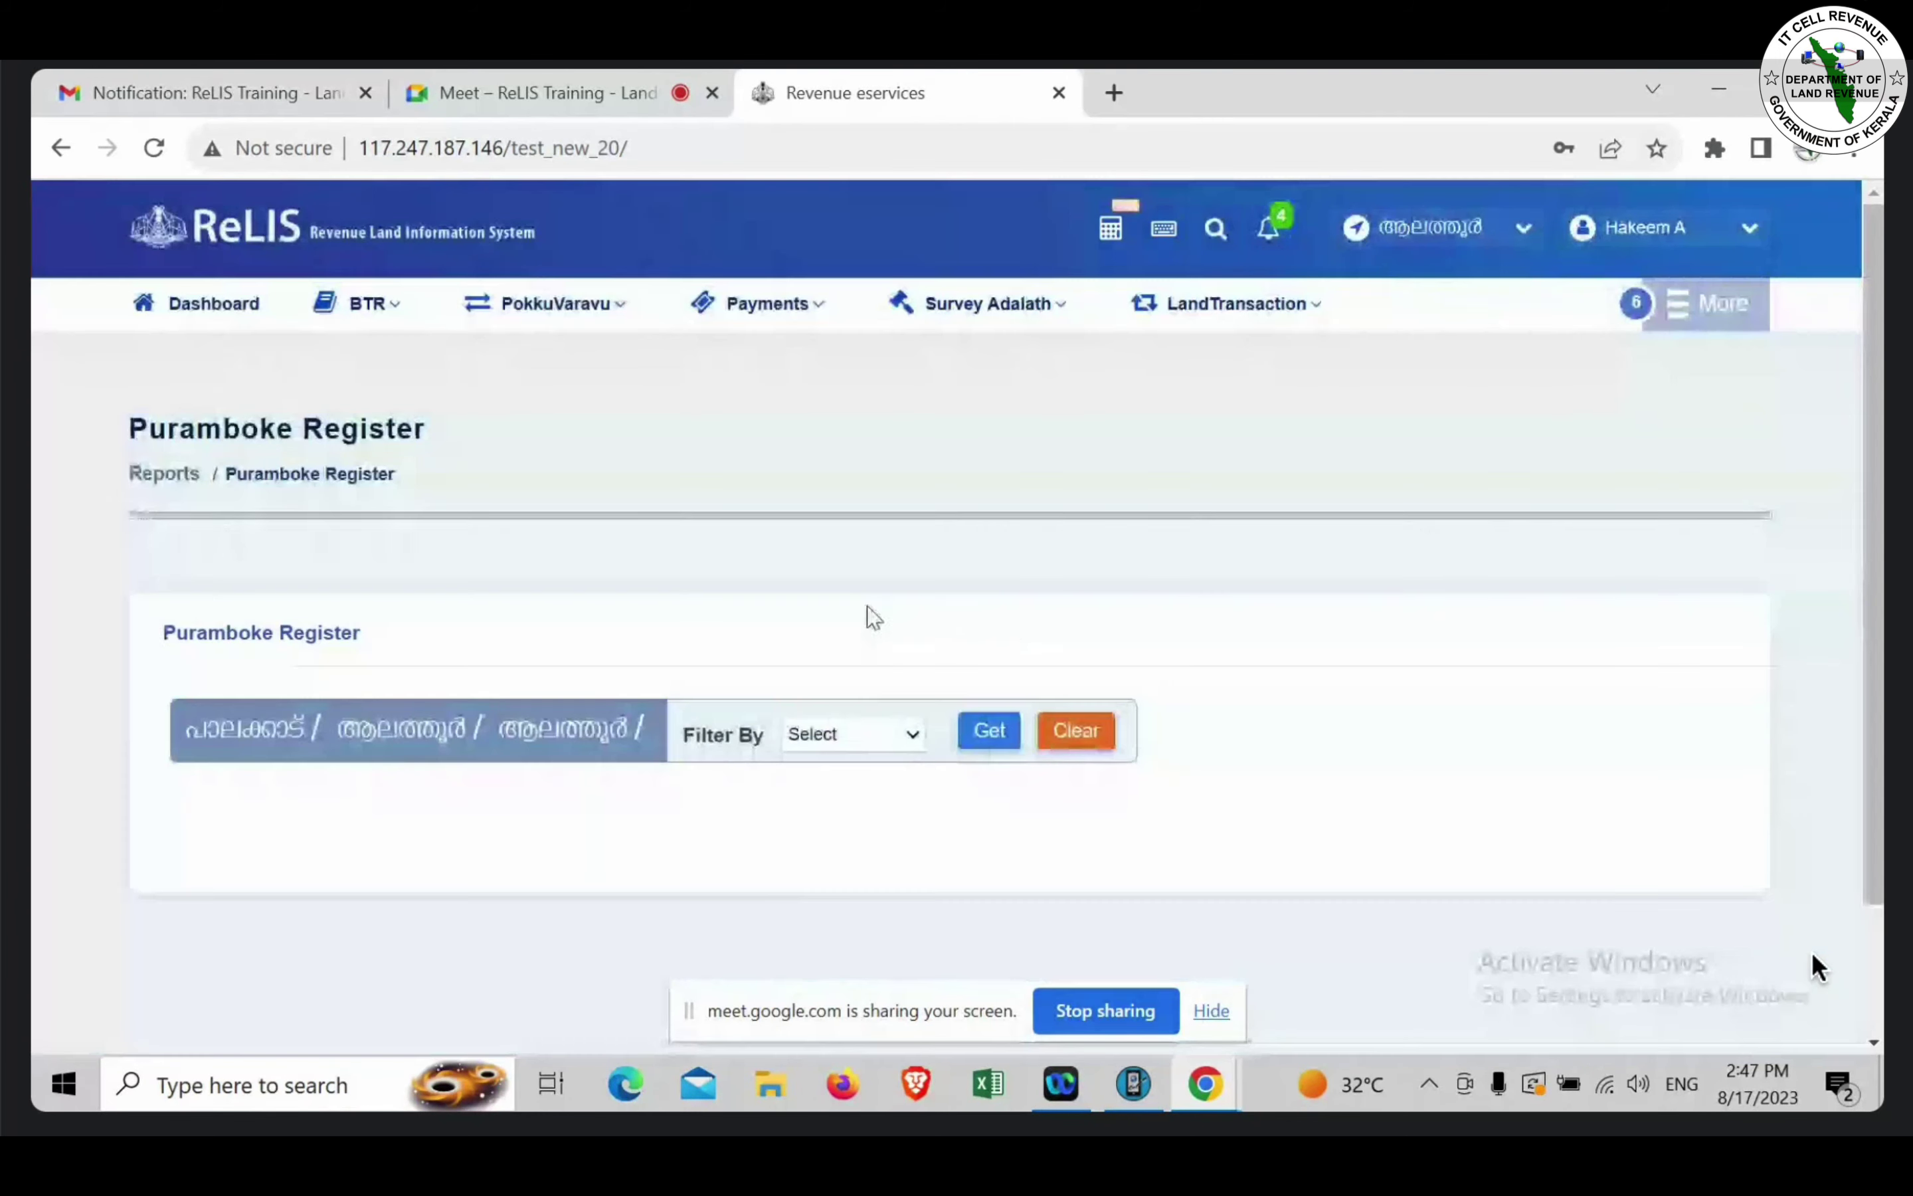
pyautogui.click(913, 724)
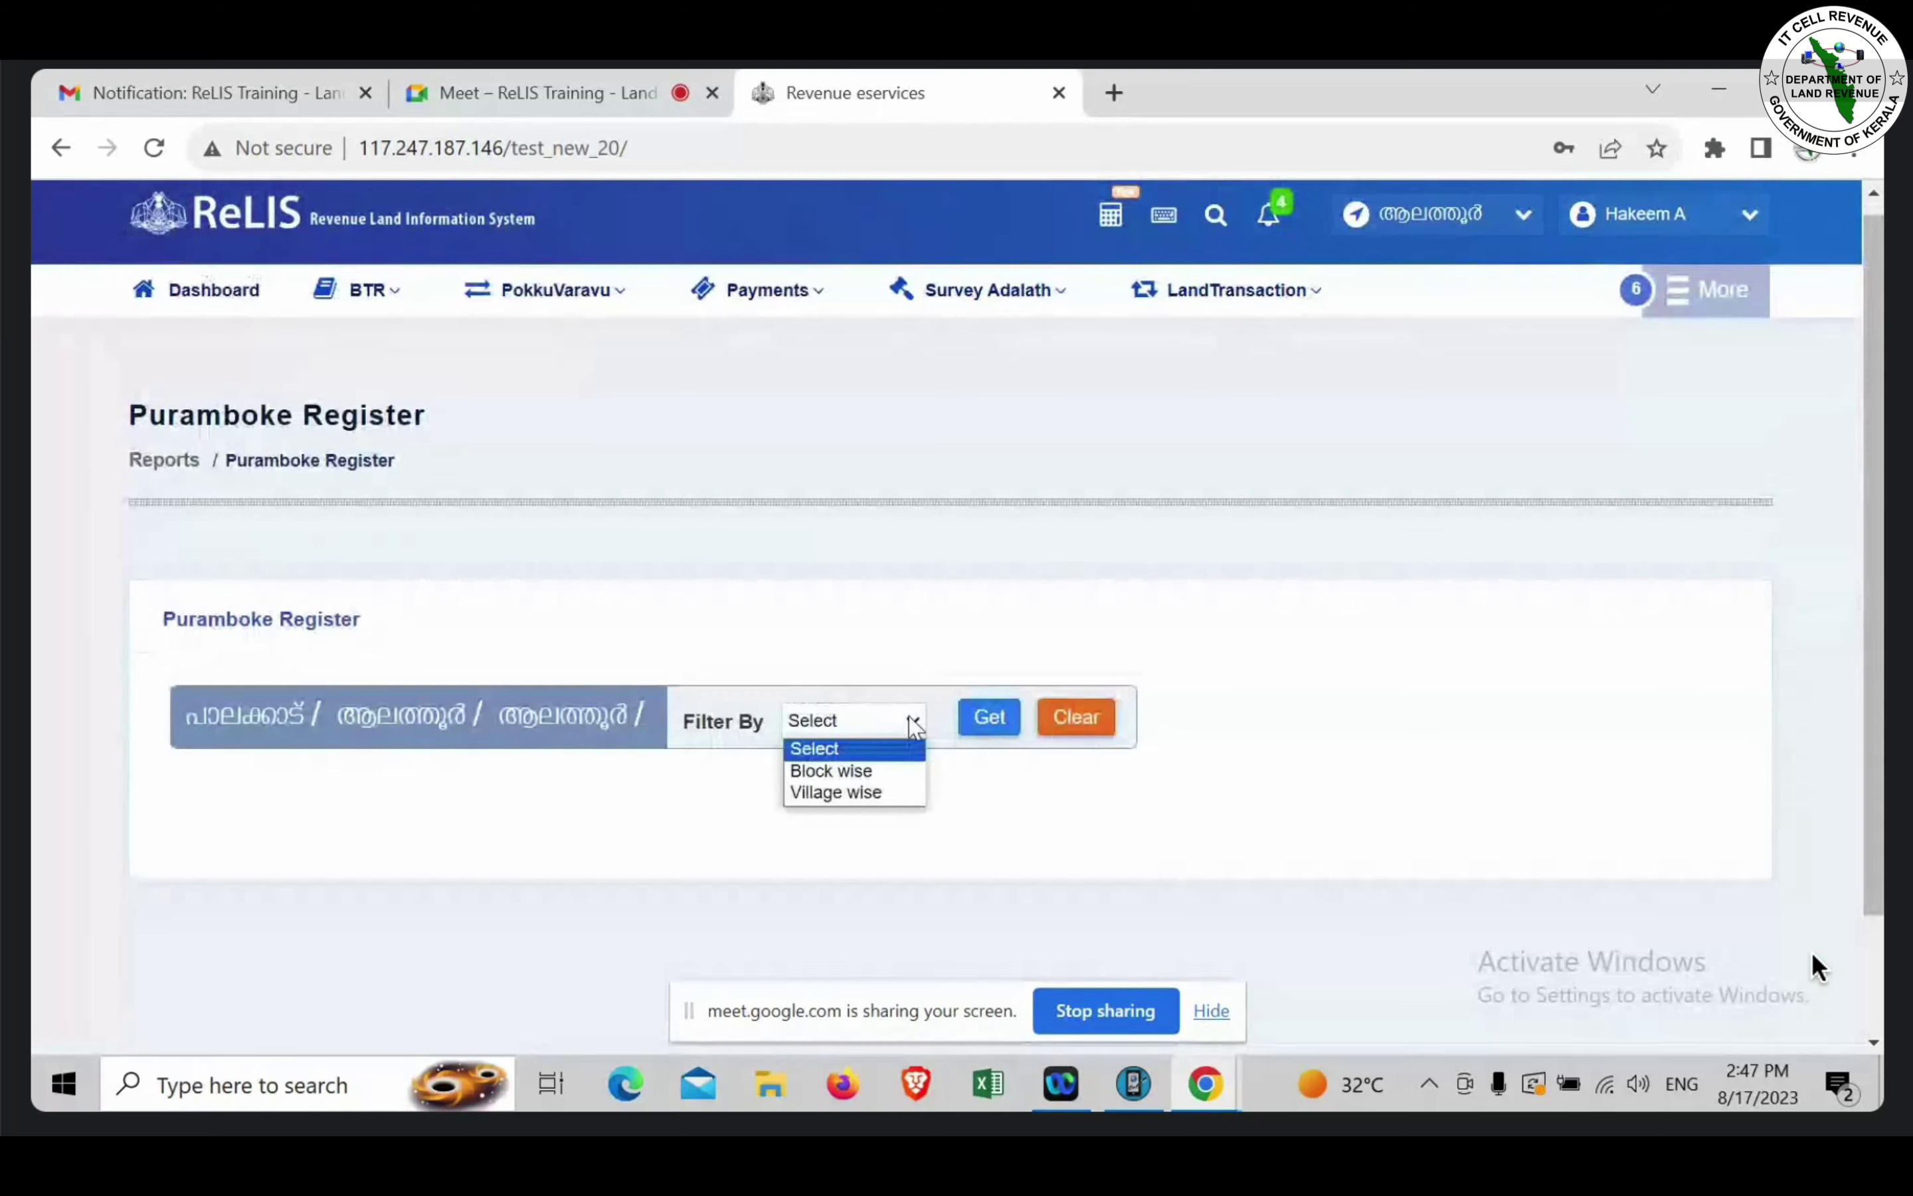
pyautogui.click(850, 771)
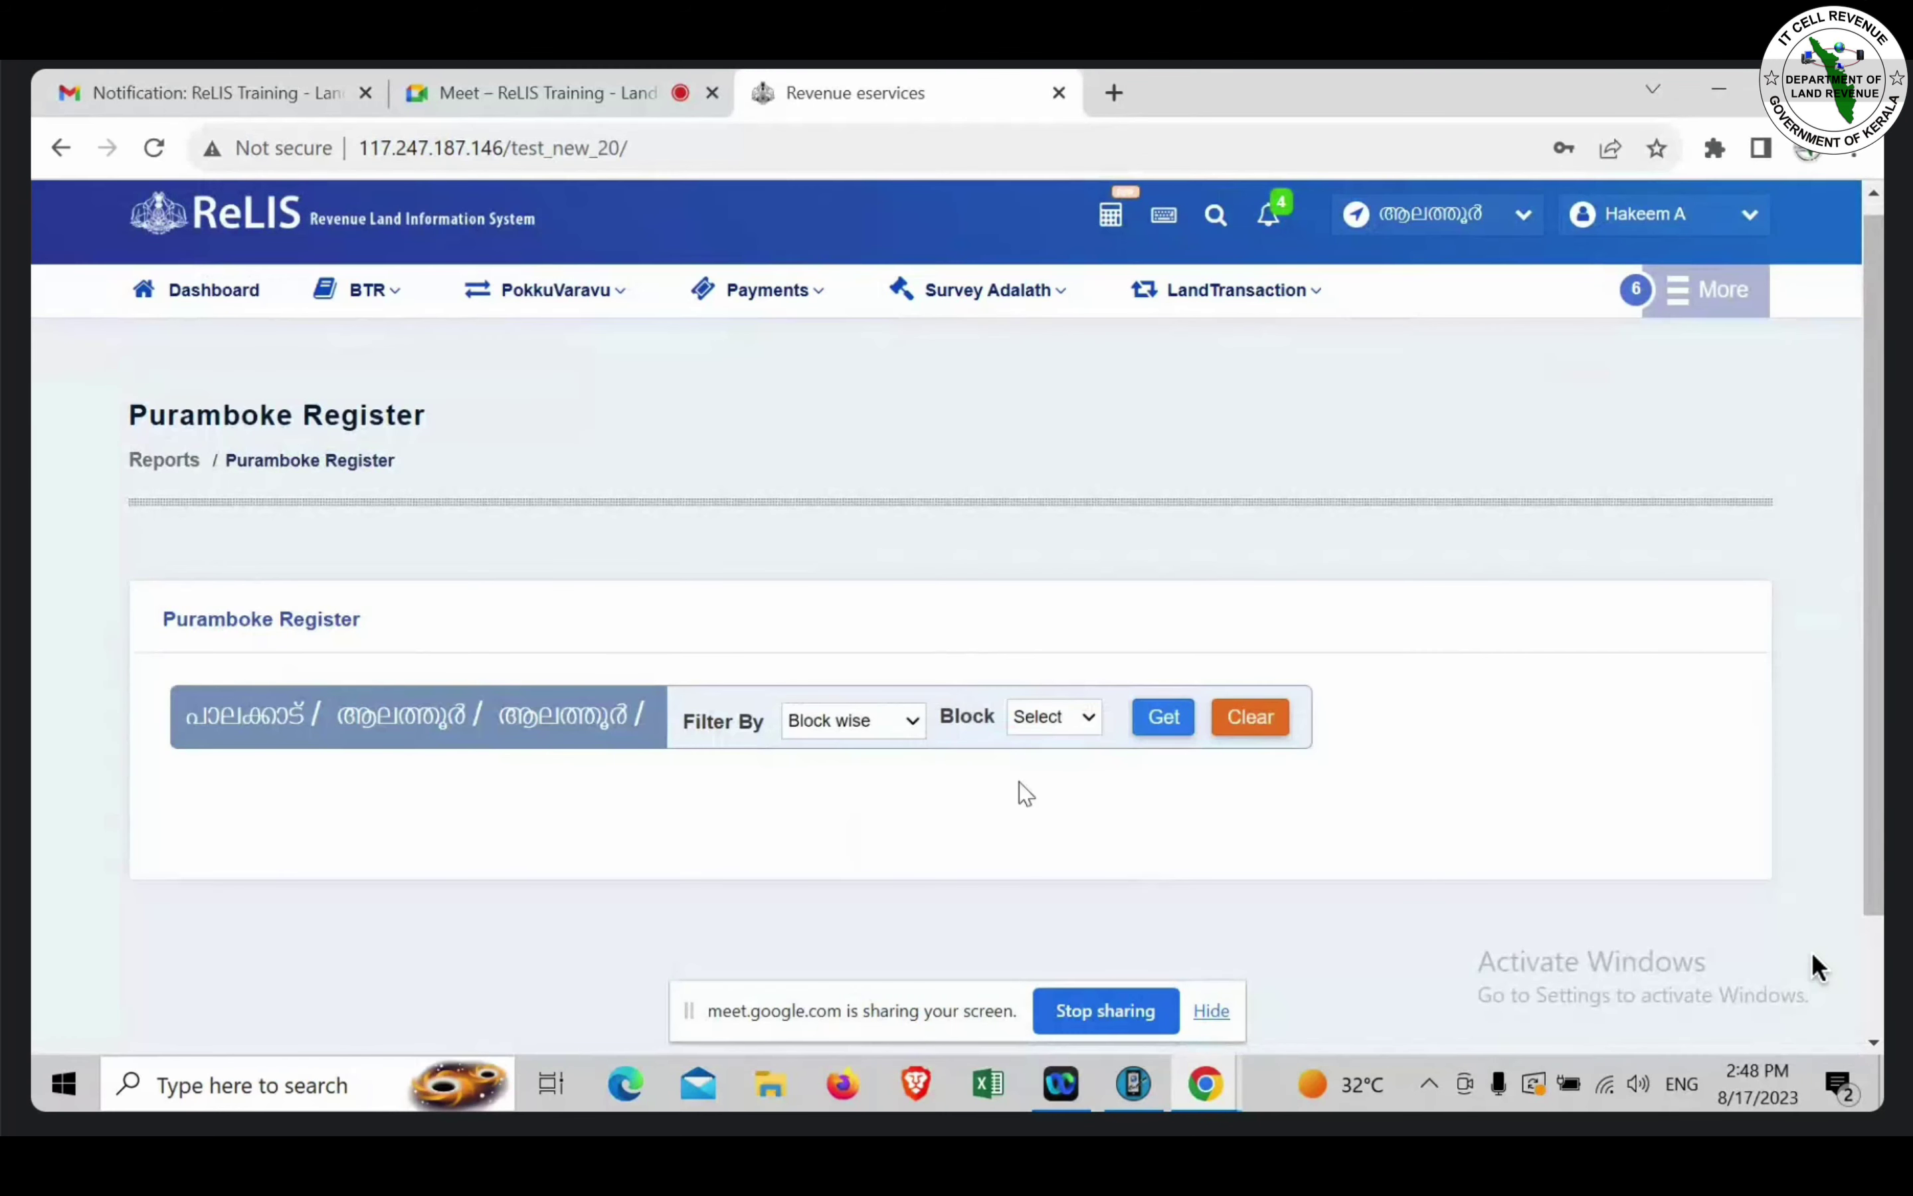
pyautogui.click(1091, 736)
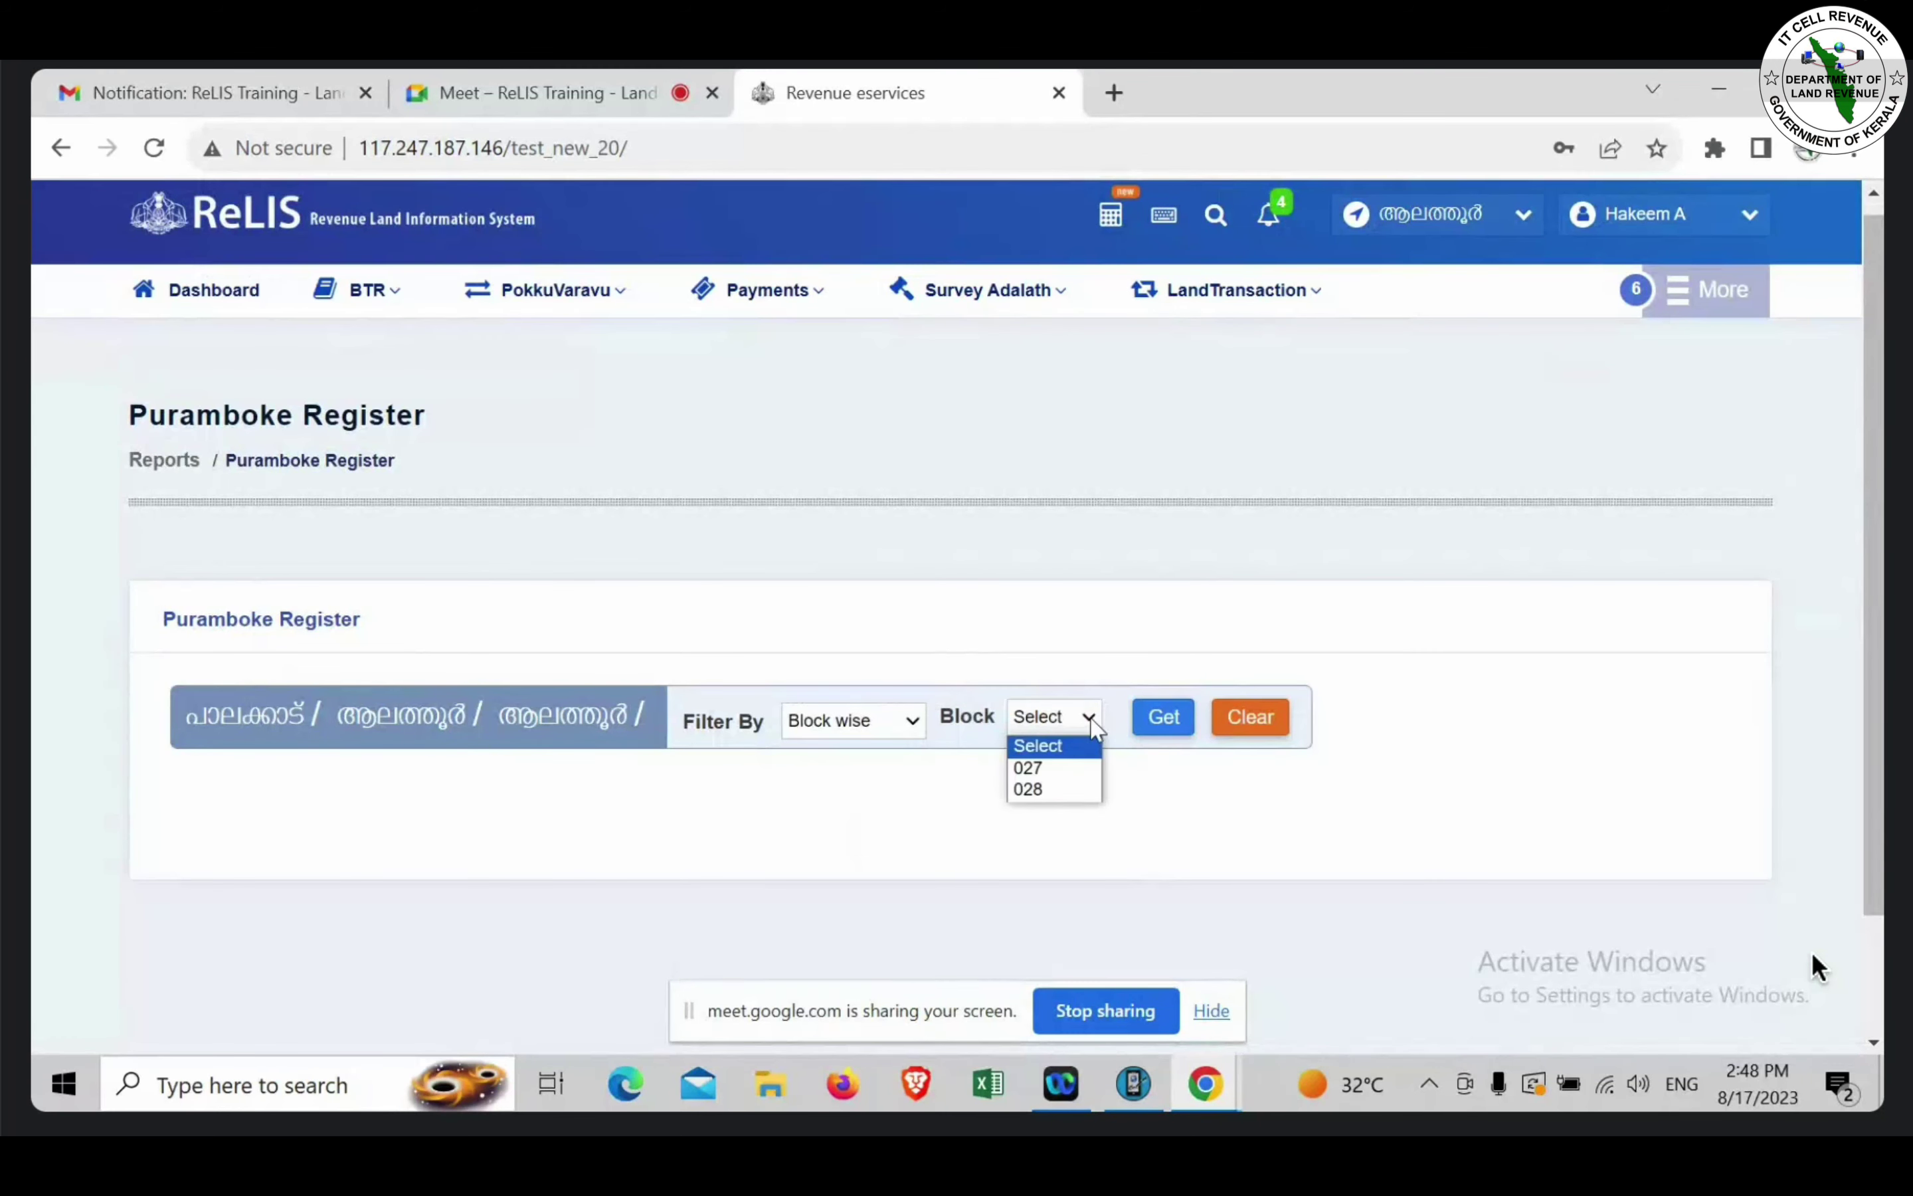
pyautogui.click(1028, 765)
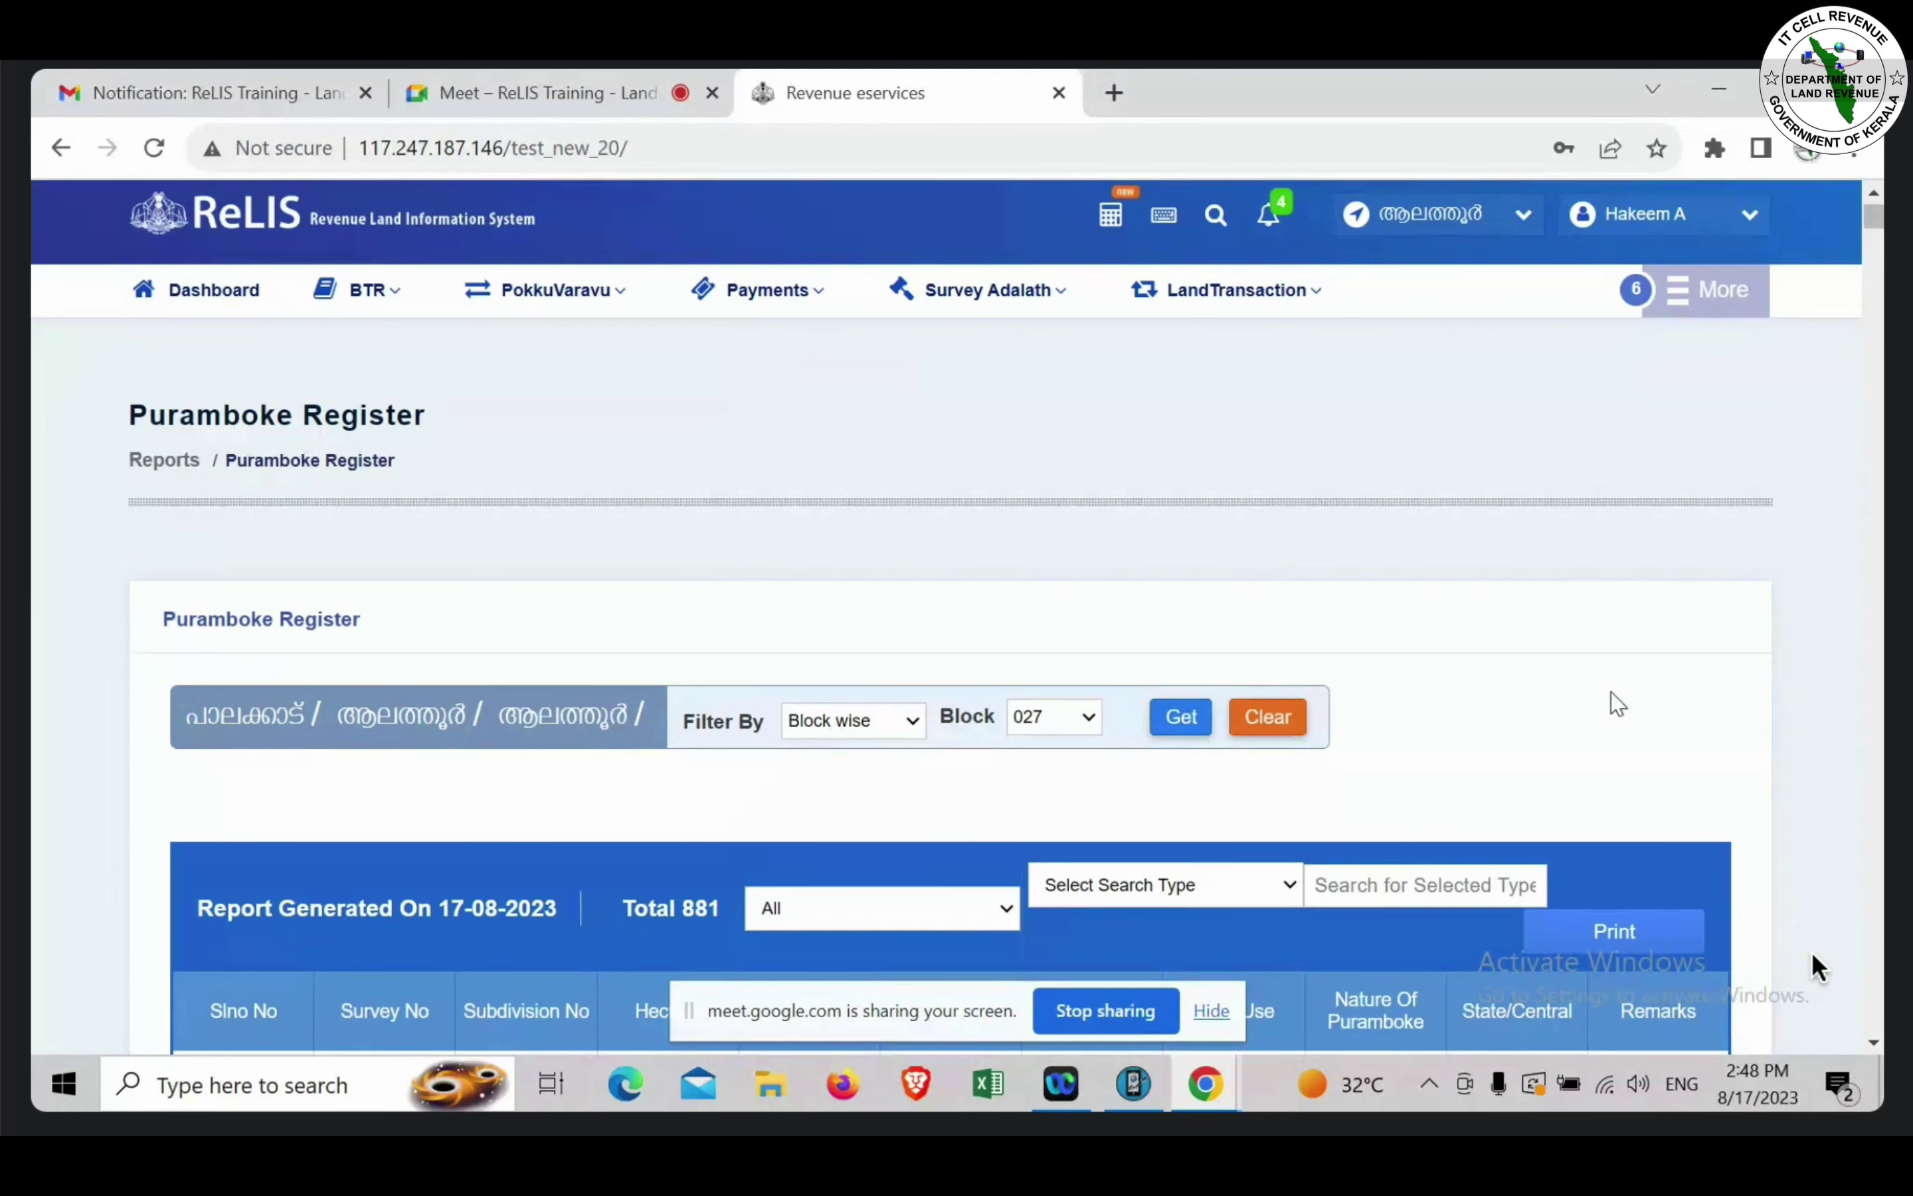
# Scroll to the register's bottom: Grant Total 324-55-7, 5-entry Assignment Report, Now Total 324-53-94.
pyautogui.scroll(-3, 1292, 597)
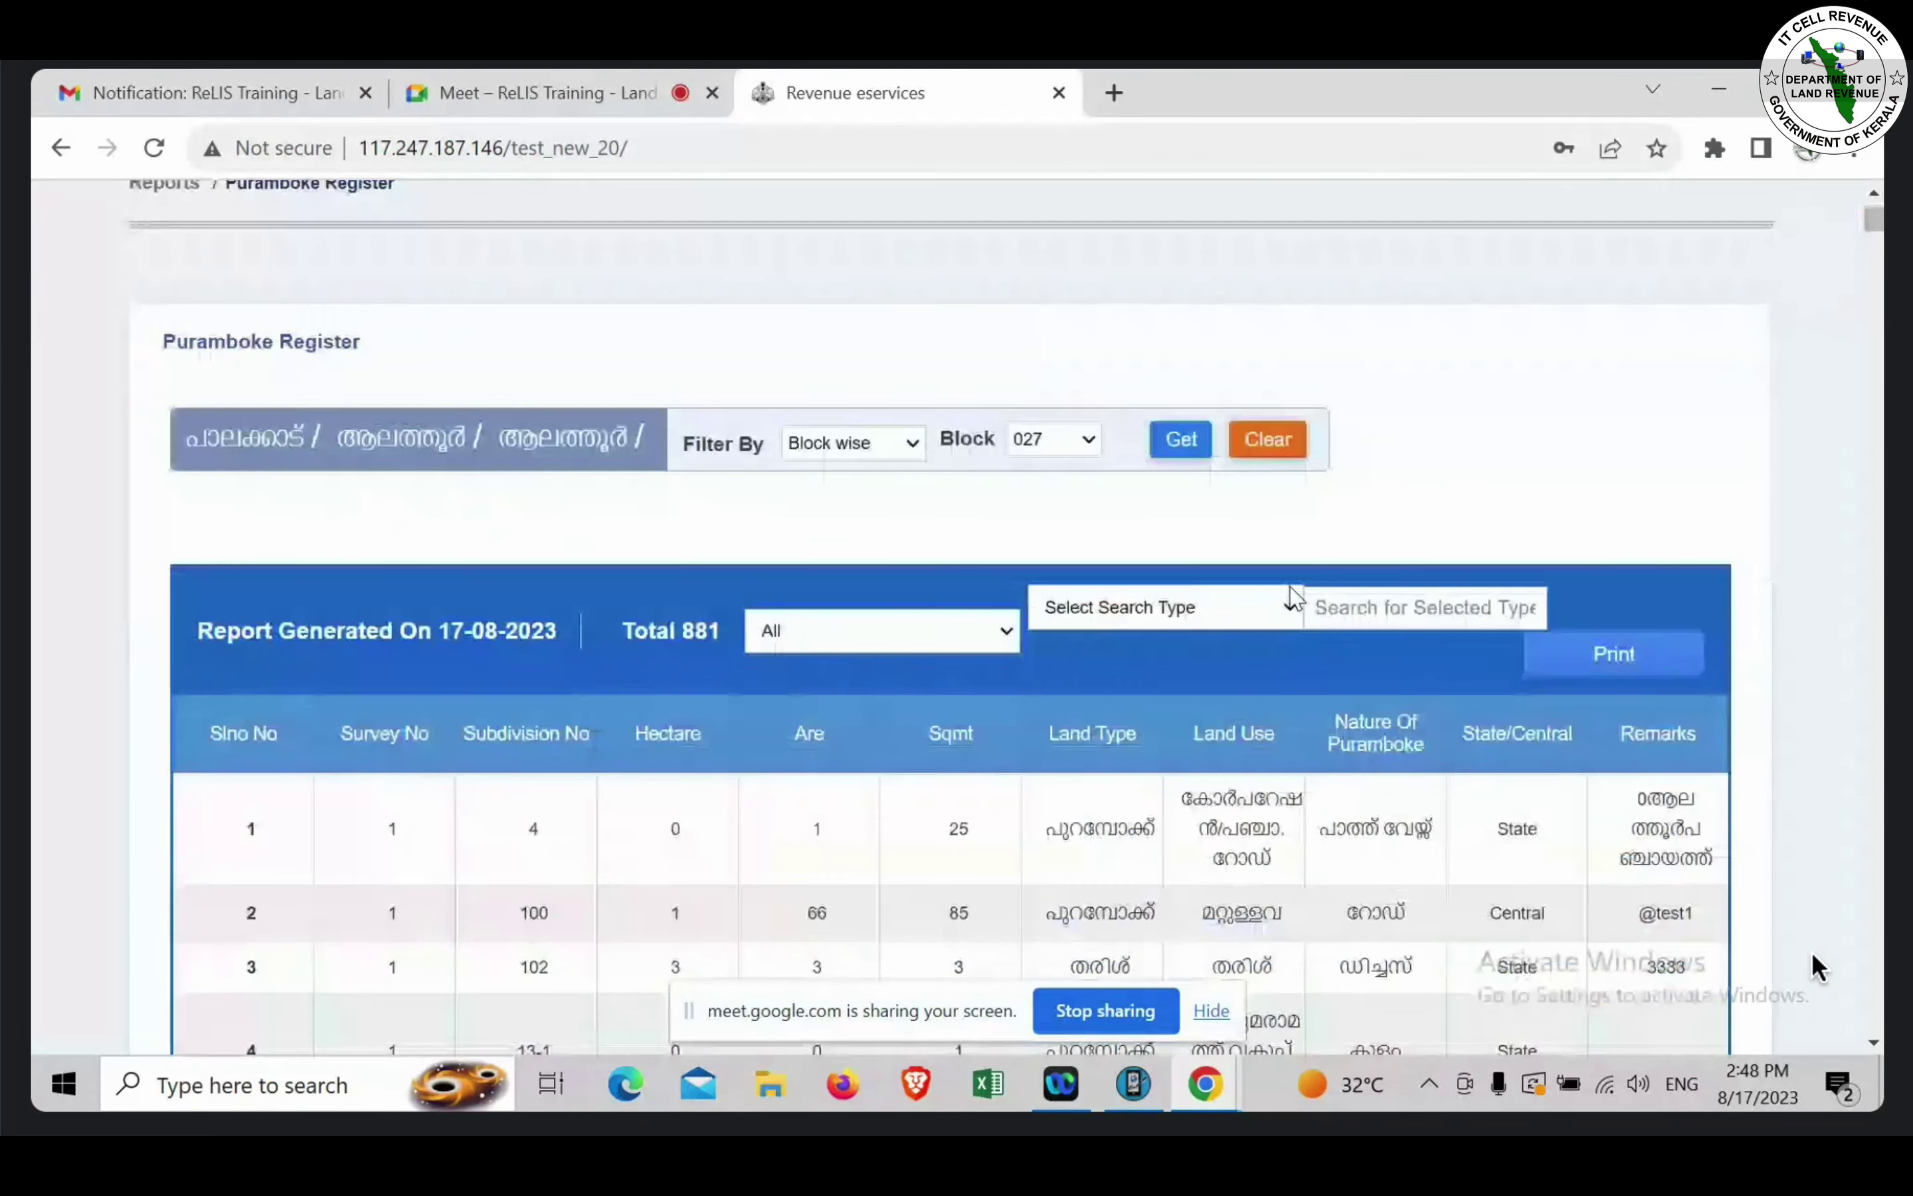
pyautogui.scroll(2, 1336, 601)
pyautogui.scroll(-3, 1384, 605)
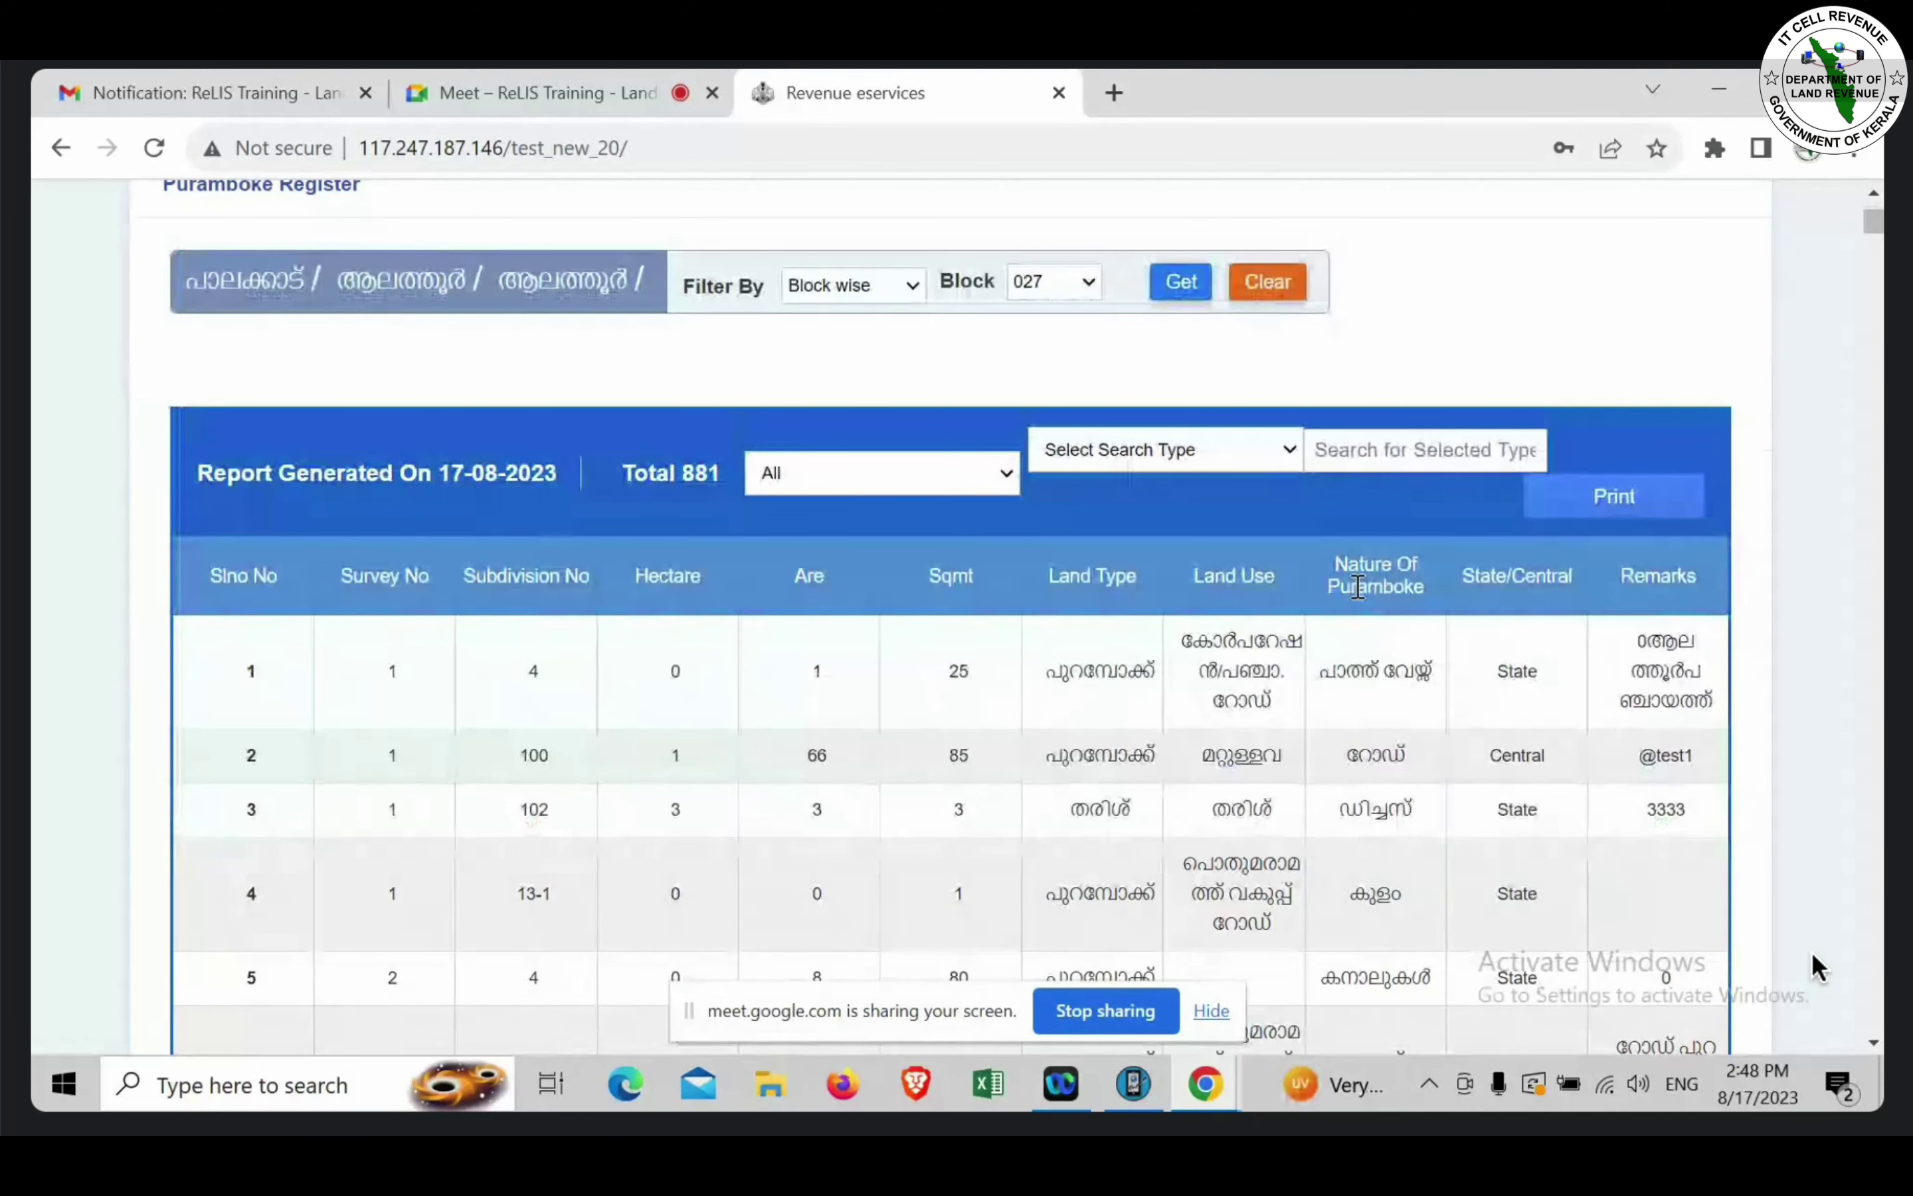
pyautogui.scroll(-10, 1103, 633)
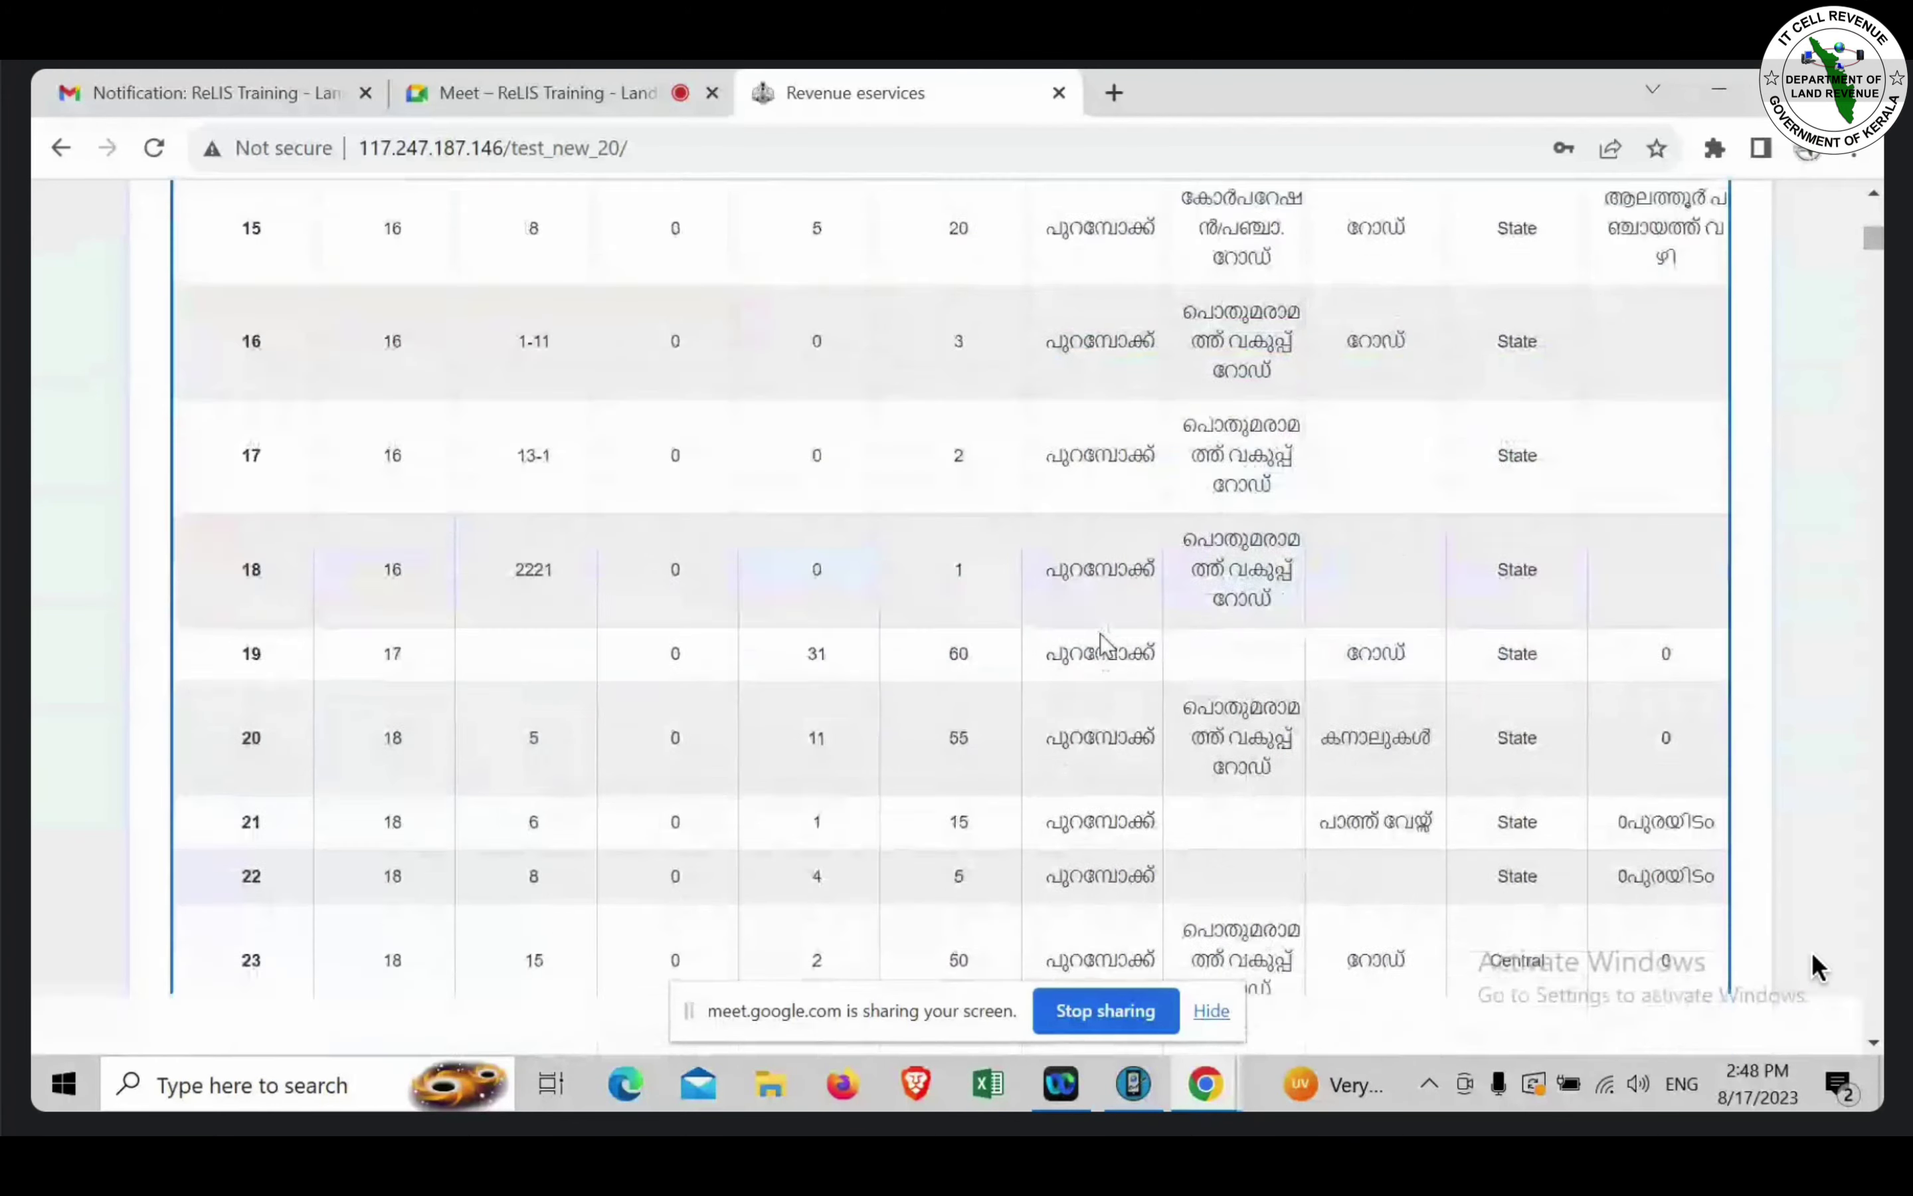
pyautogui.scroll(-20, 1103, 645)
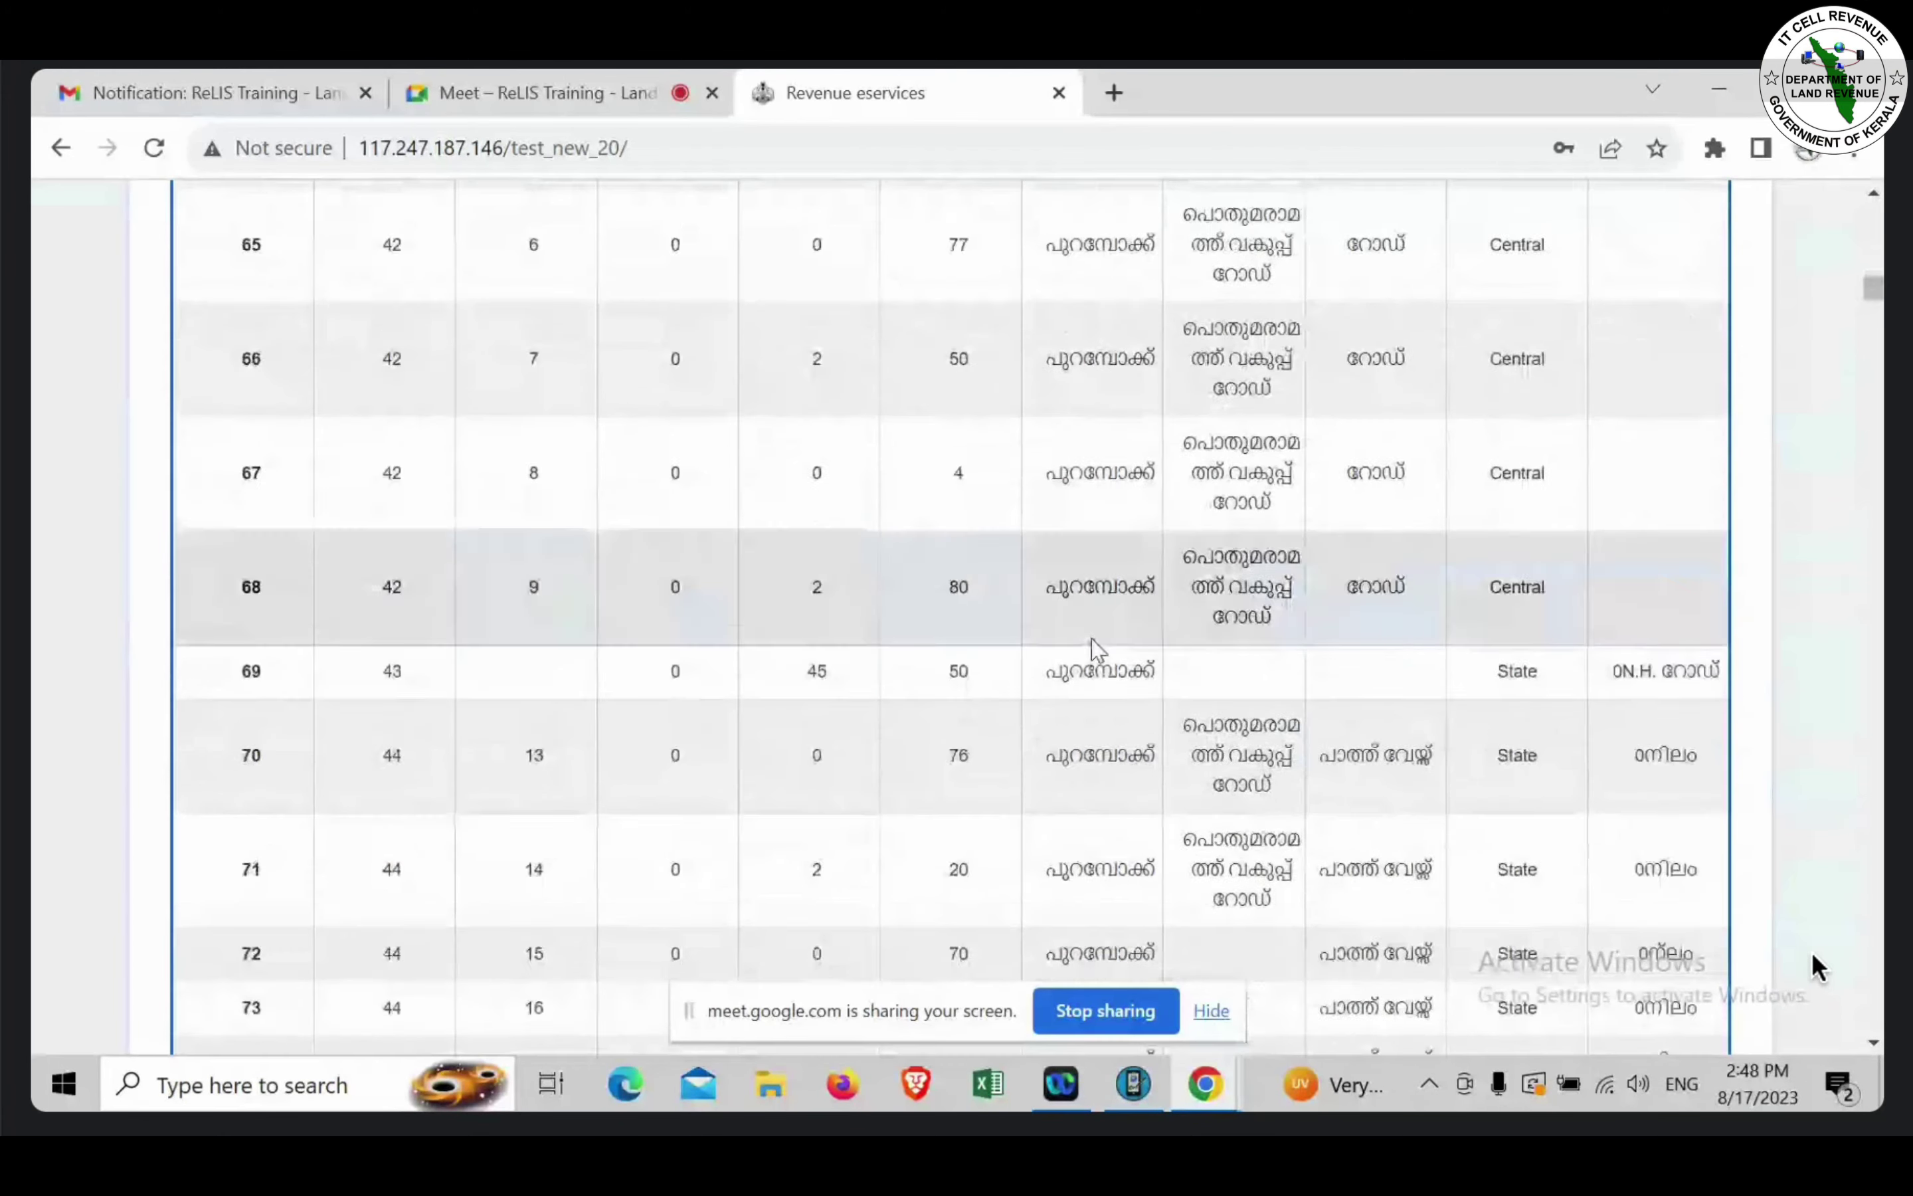
pyautogui.scroll(-20, 1095, 649)
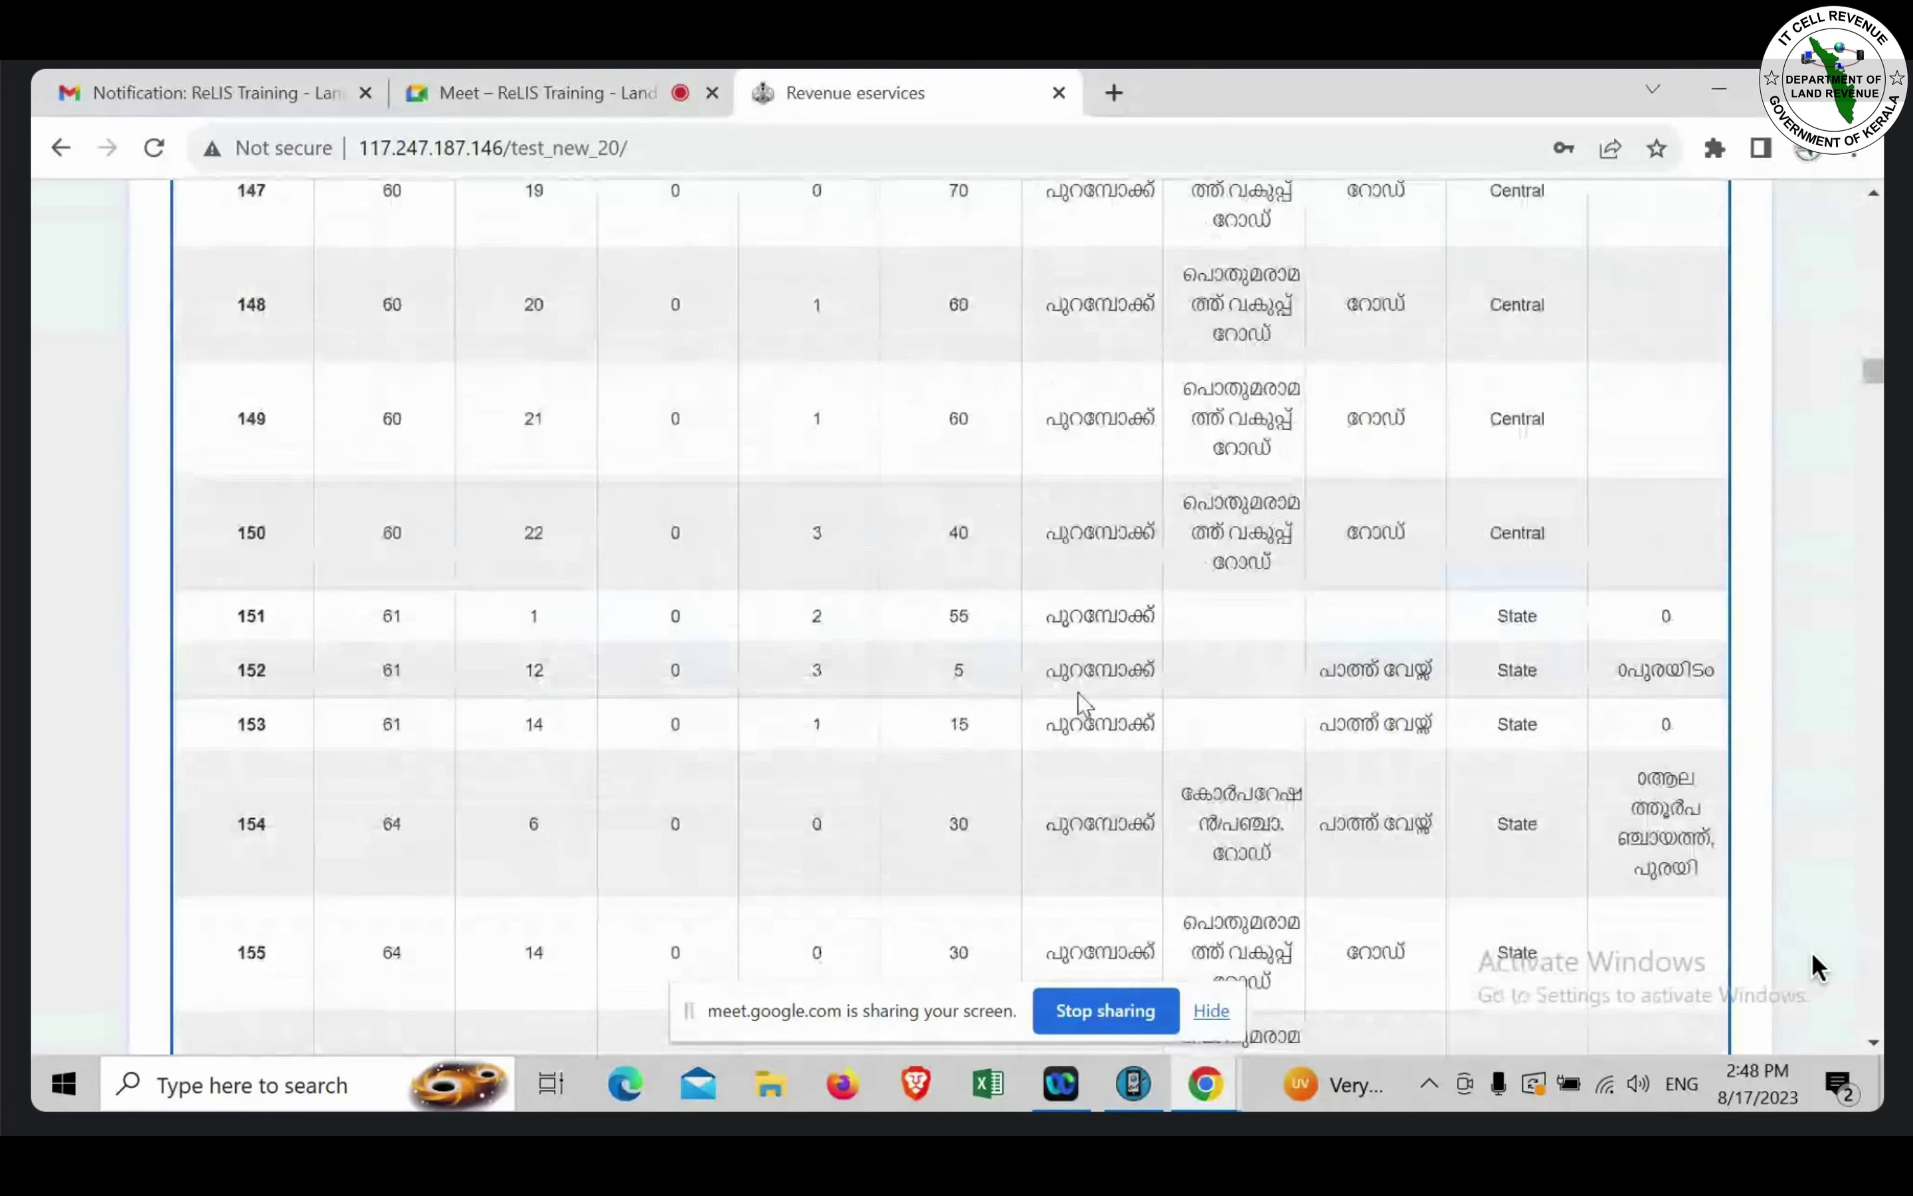
pyautogui.scroll(-20, 1083, 700)
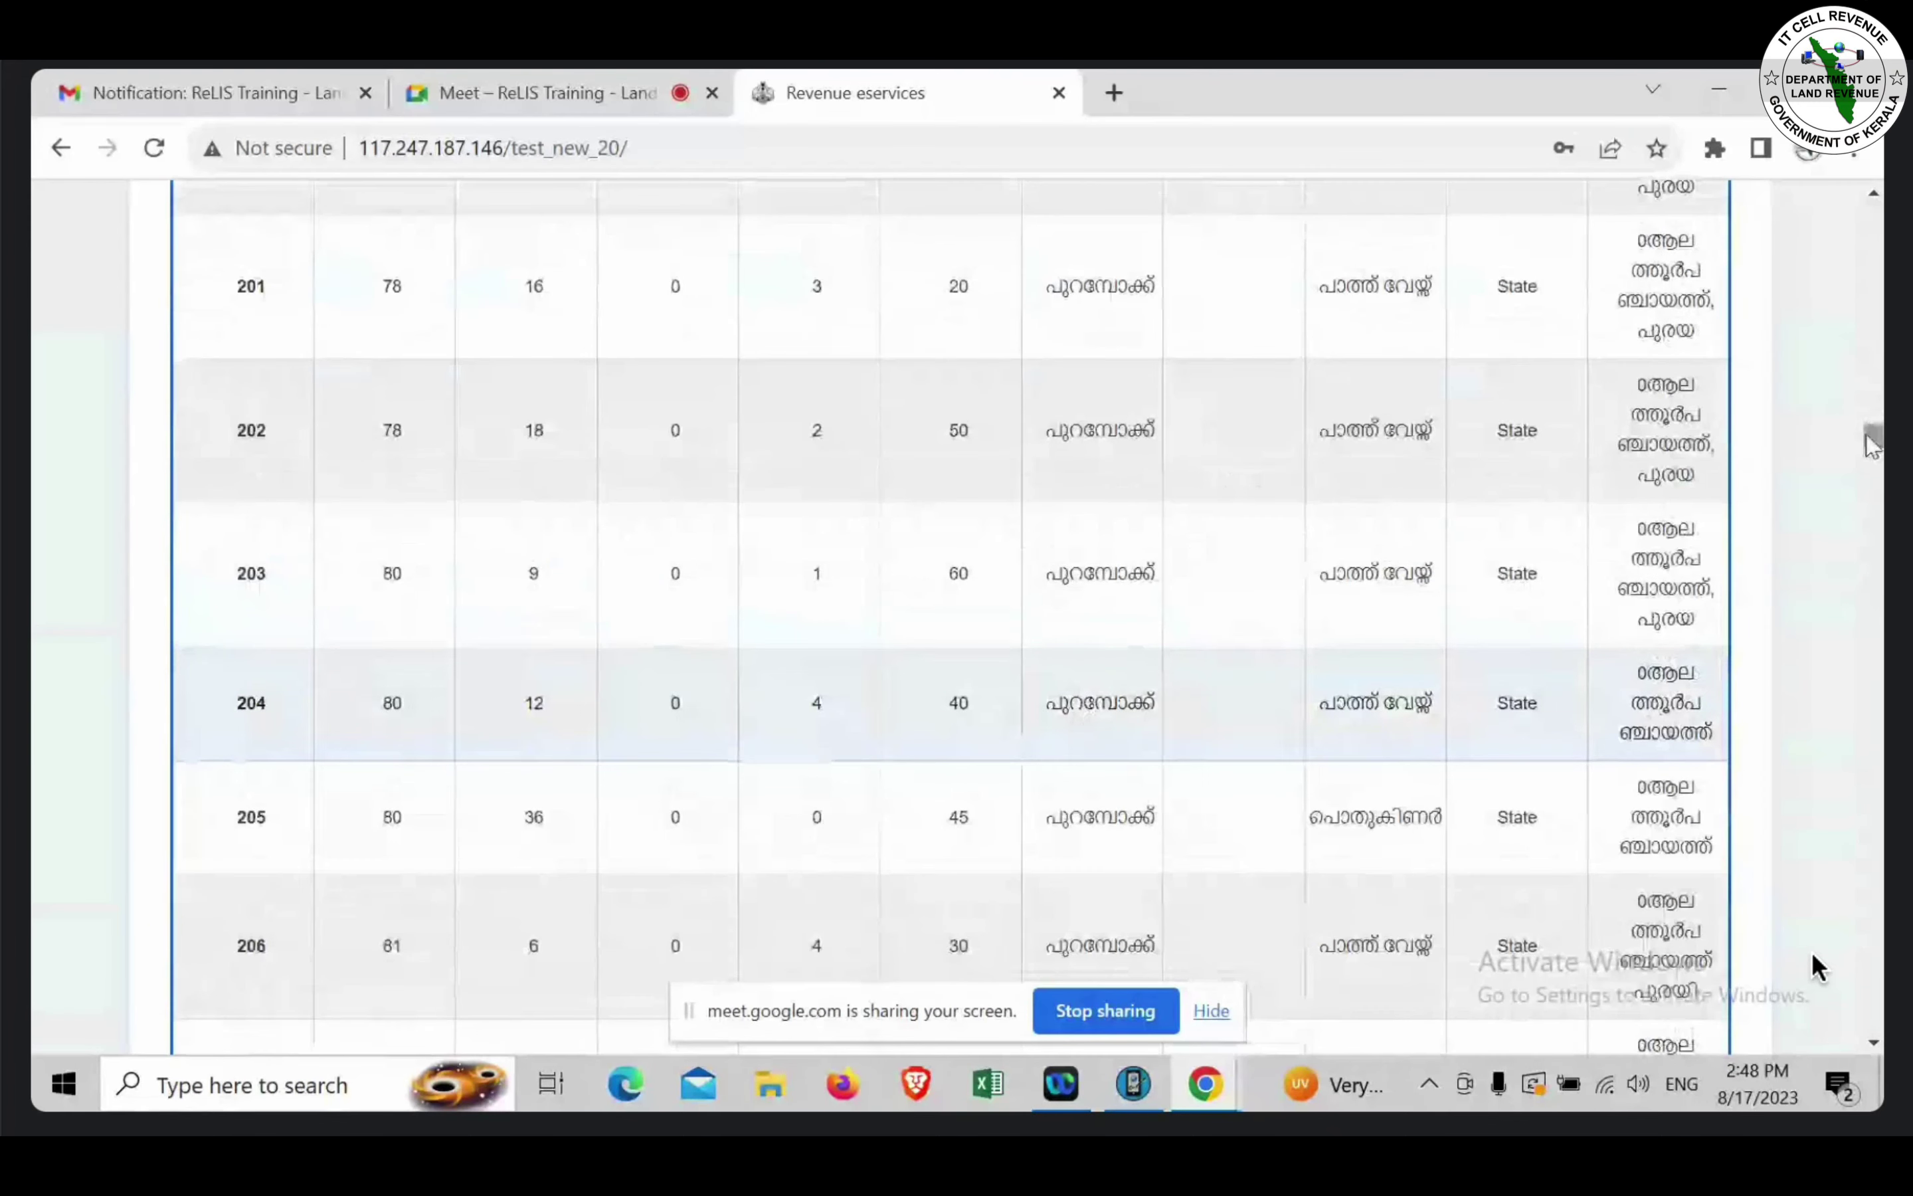
pyautogui.moveTo(1871, 439); pyautogui.dragTo(1872, 909)
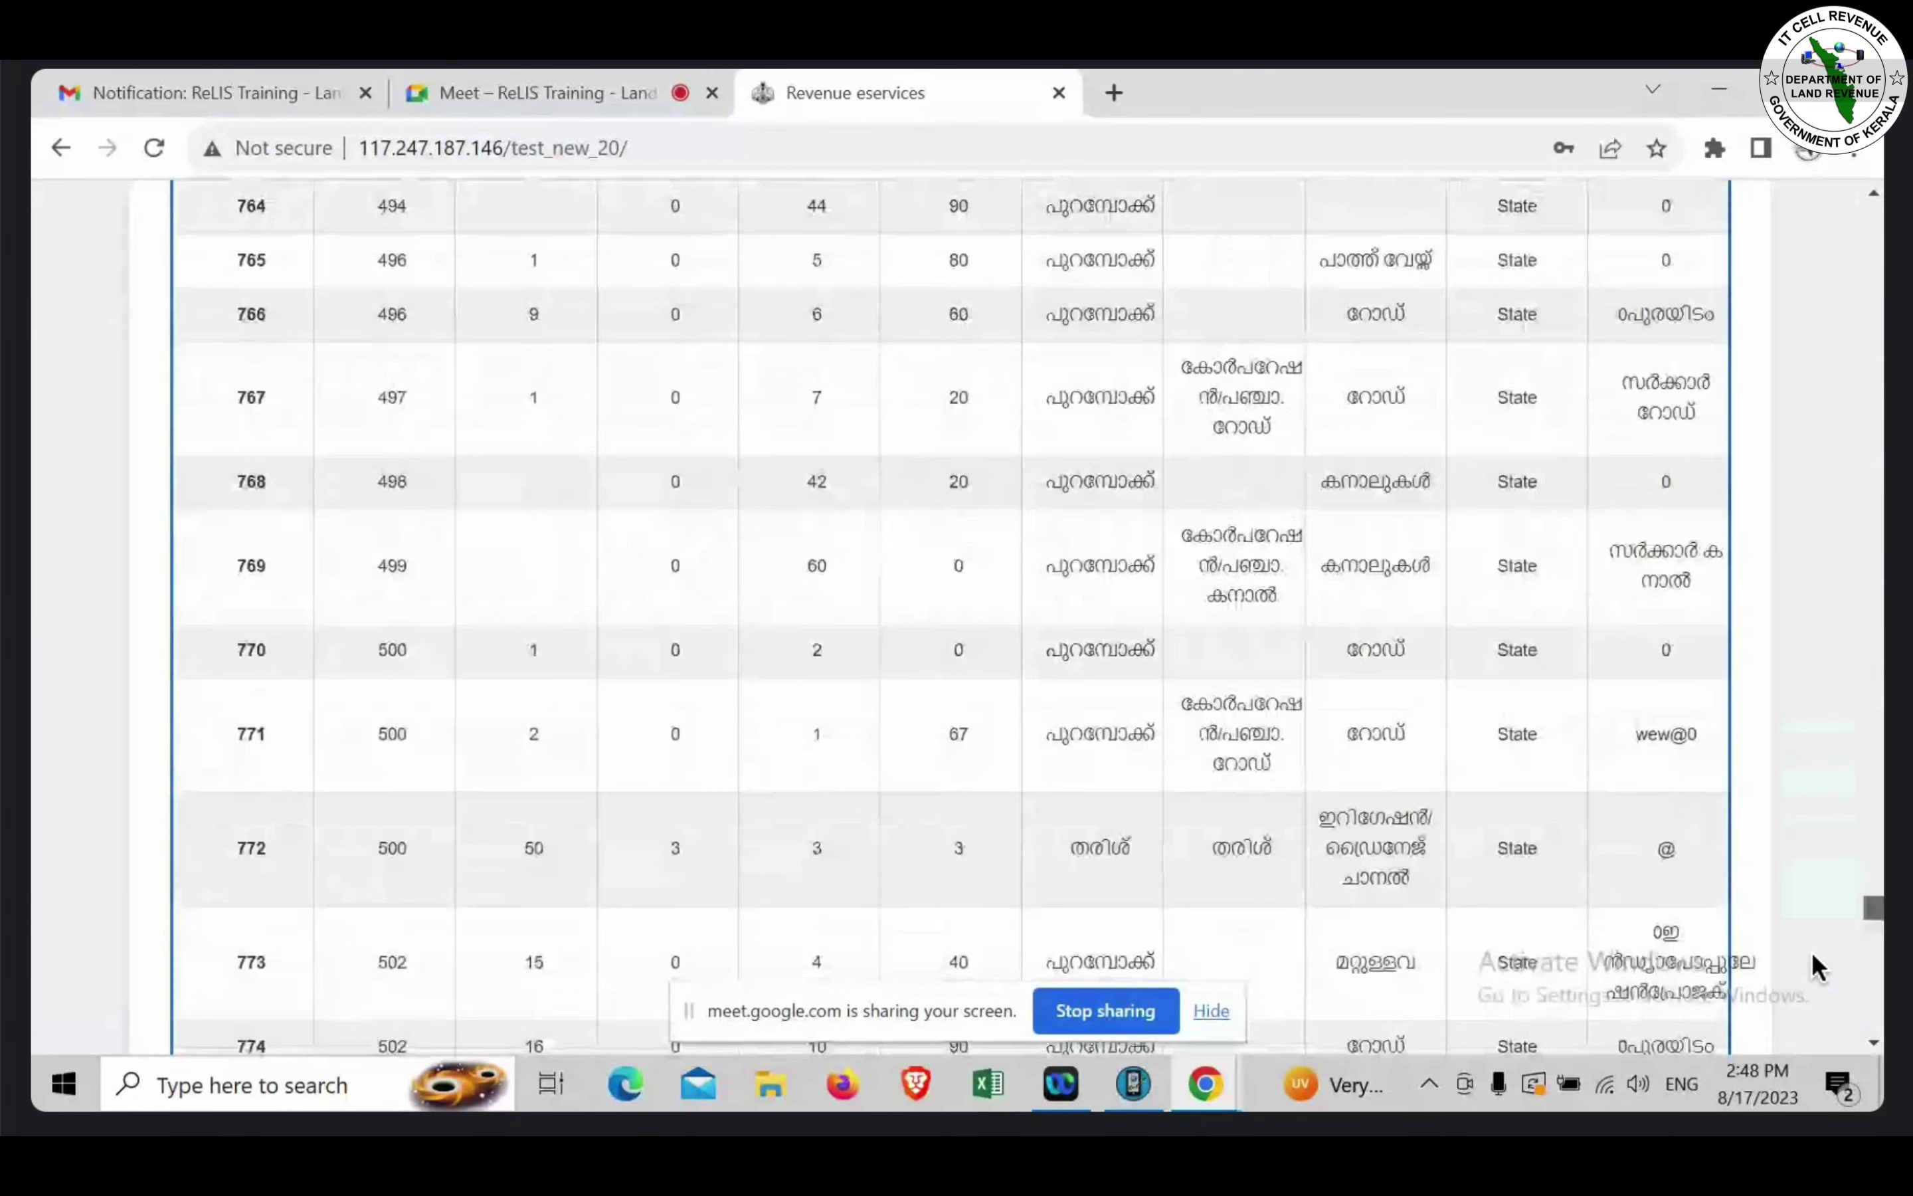
pyautogui.scroll(-20, 1004, 650)
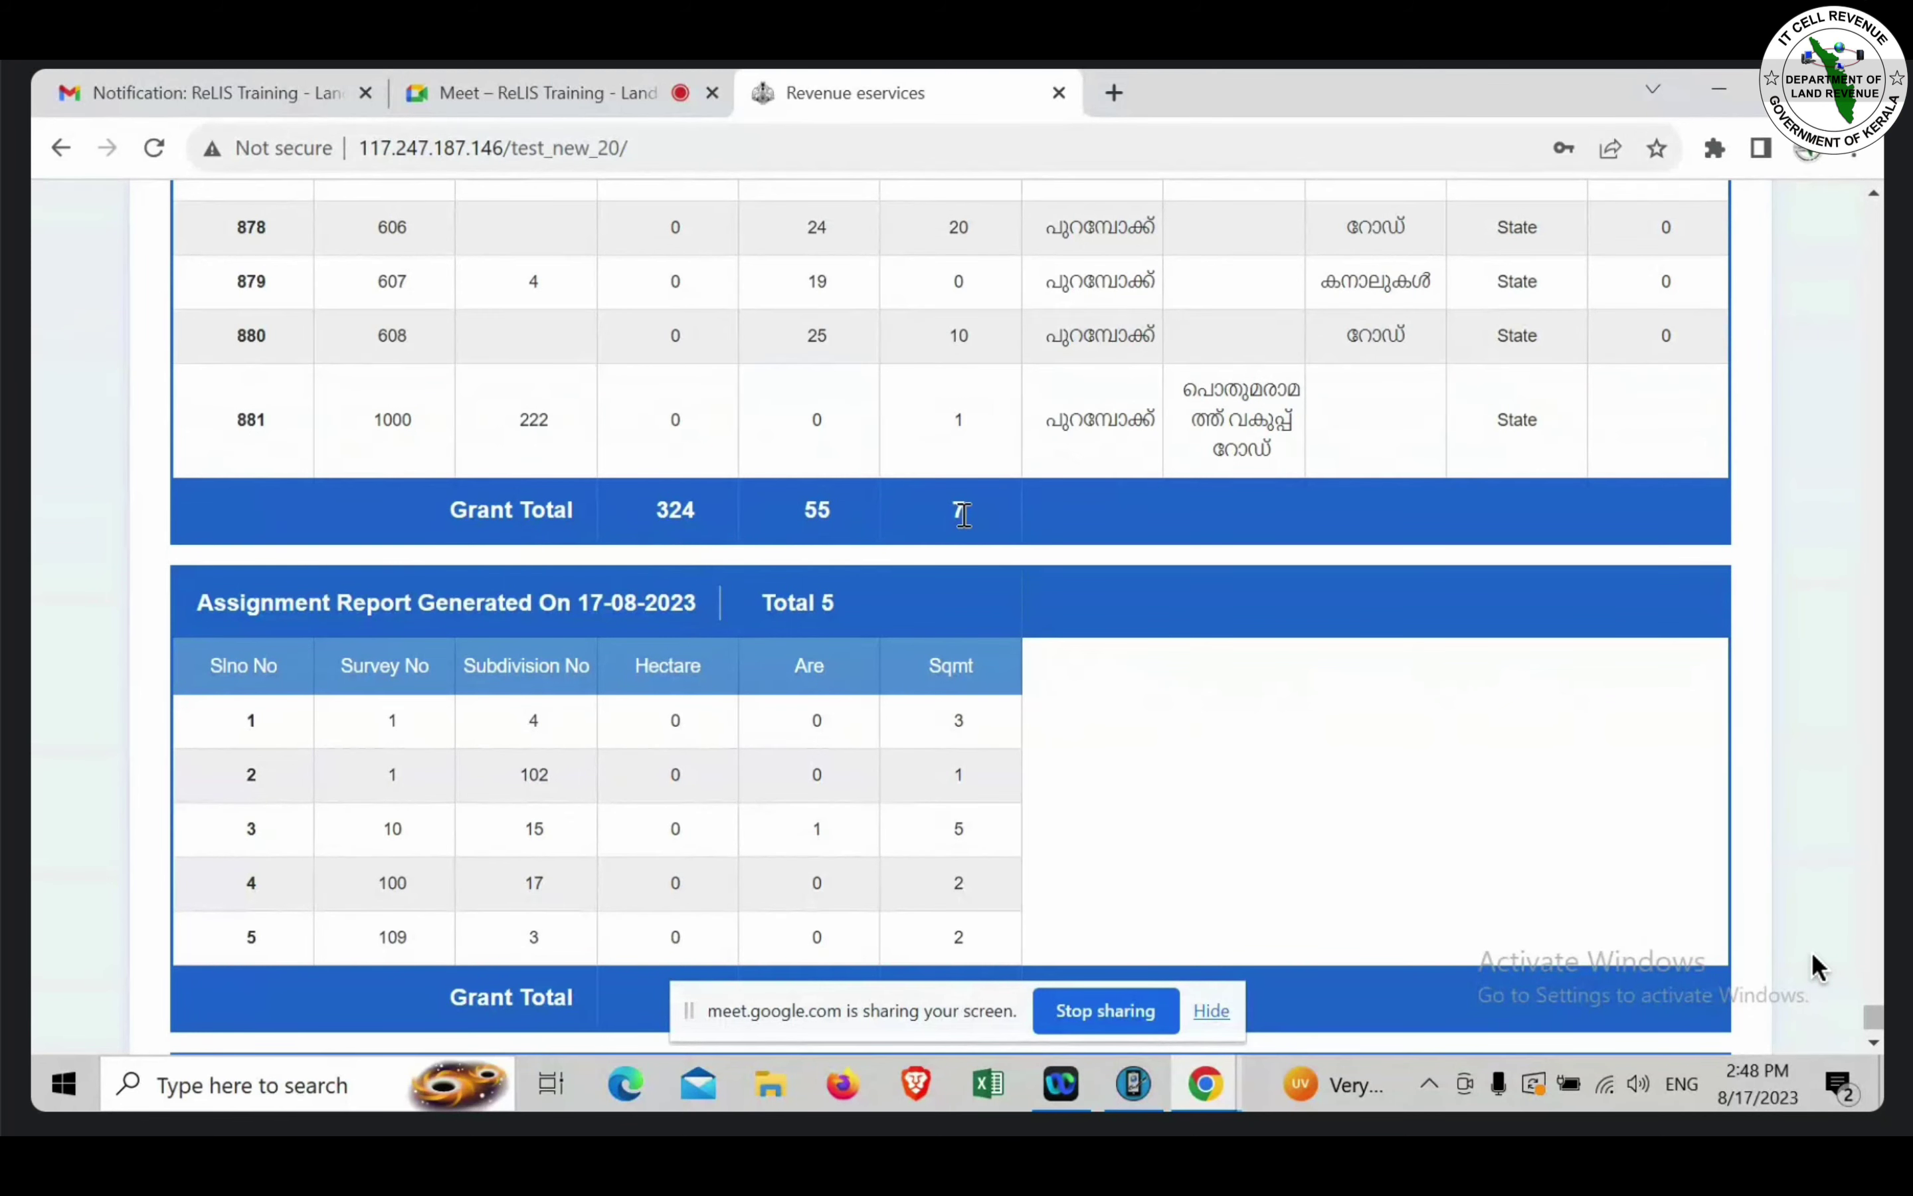
pyautogui.scroll(-2, 1052, 510)
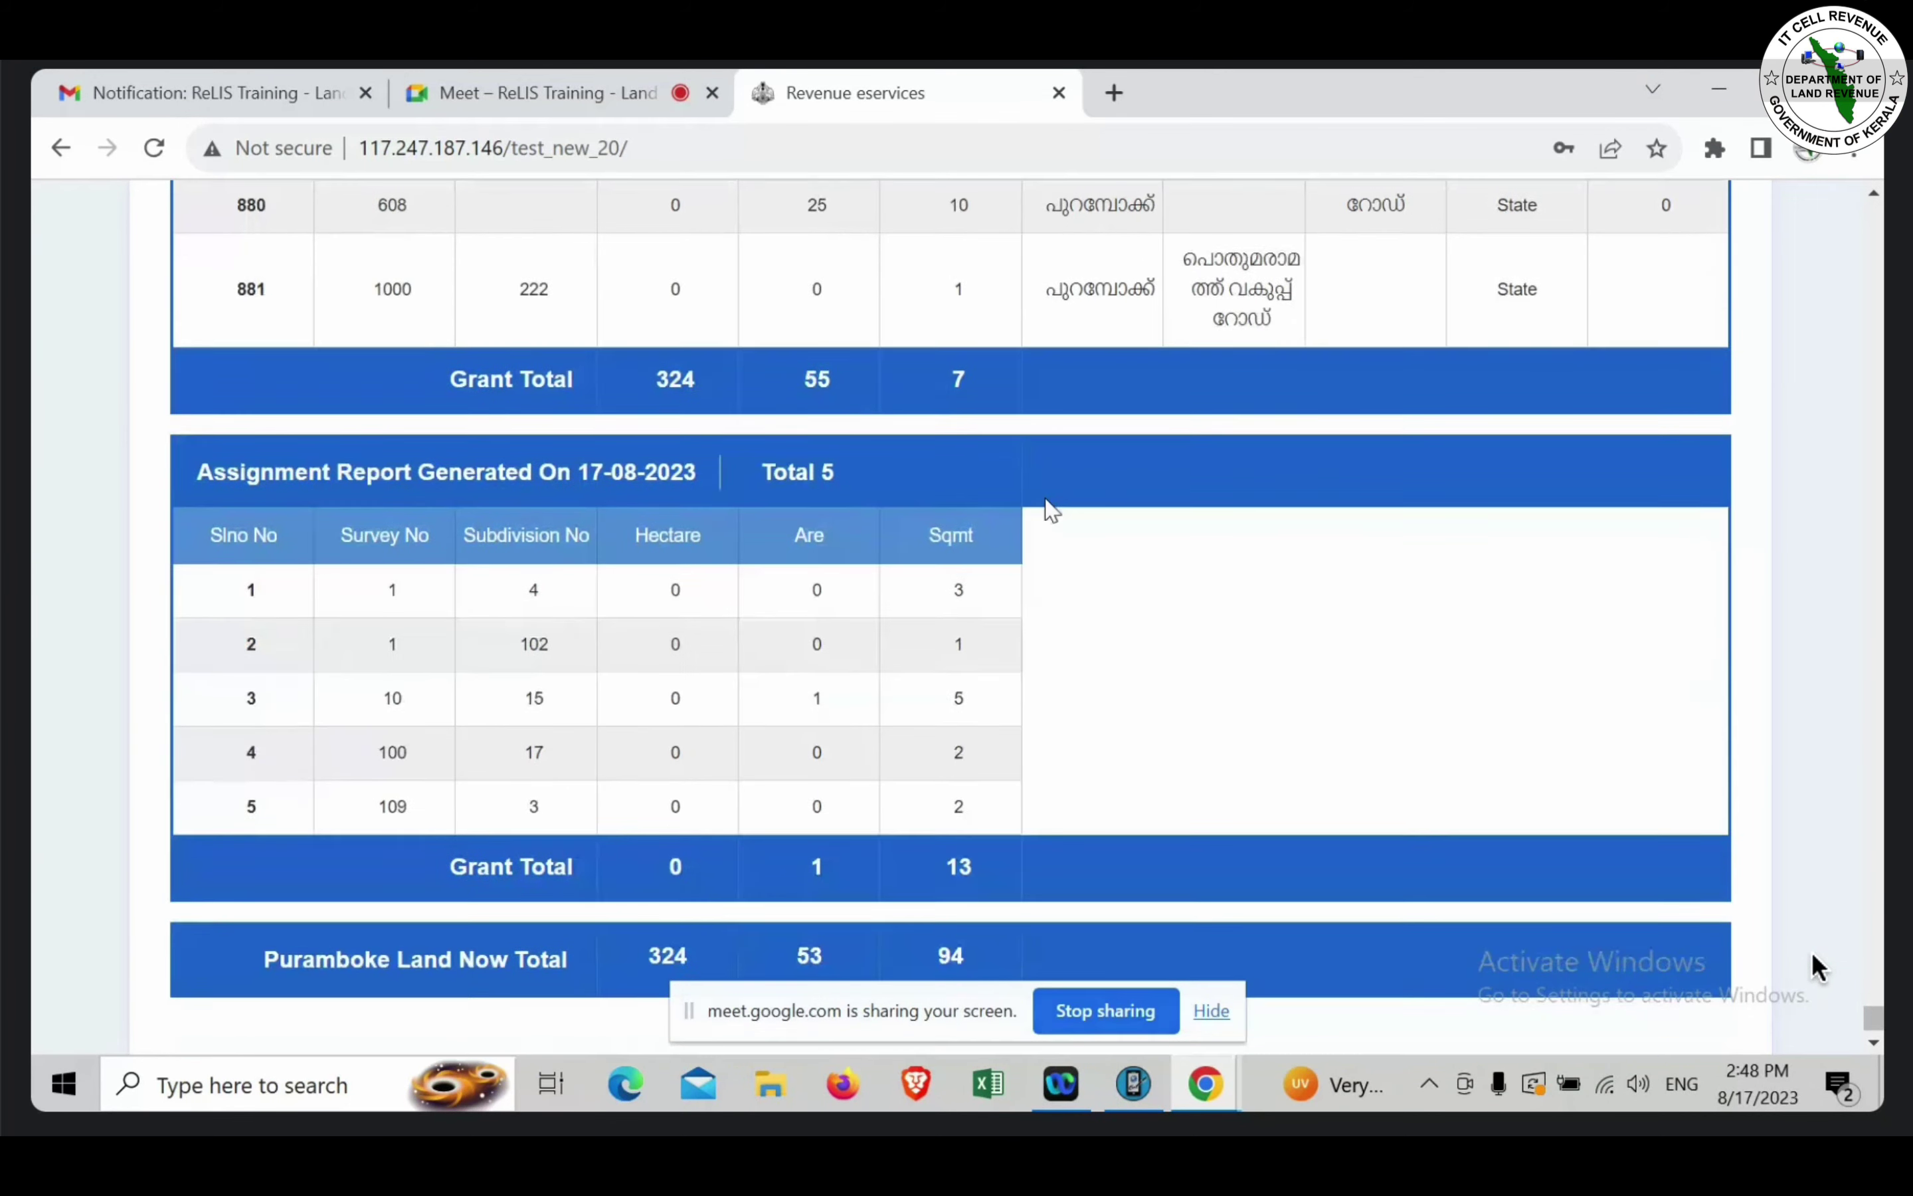
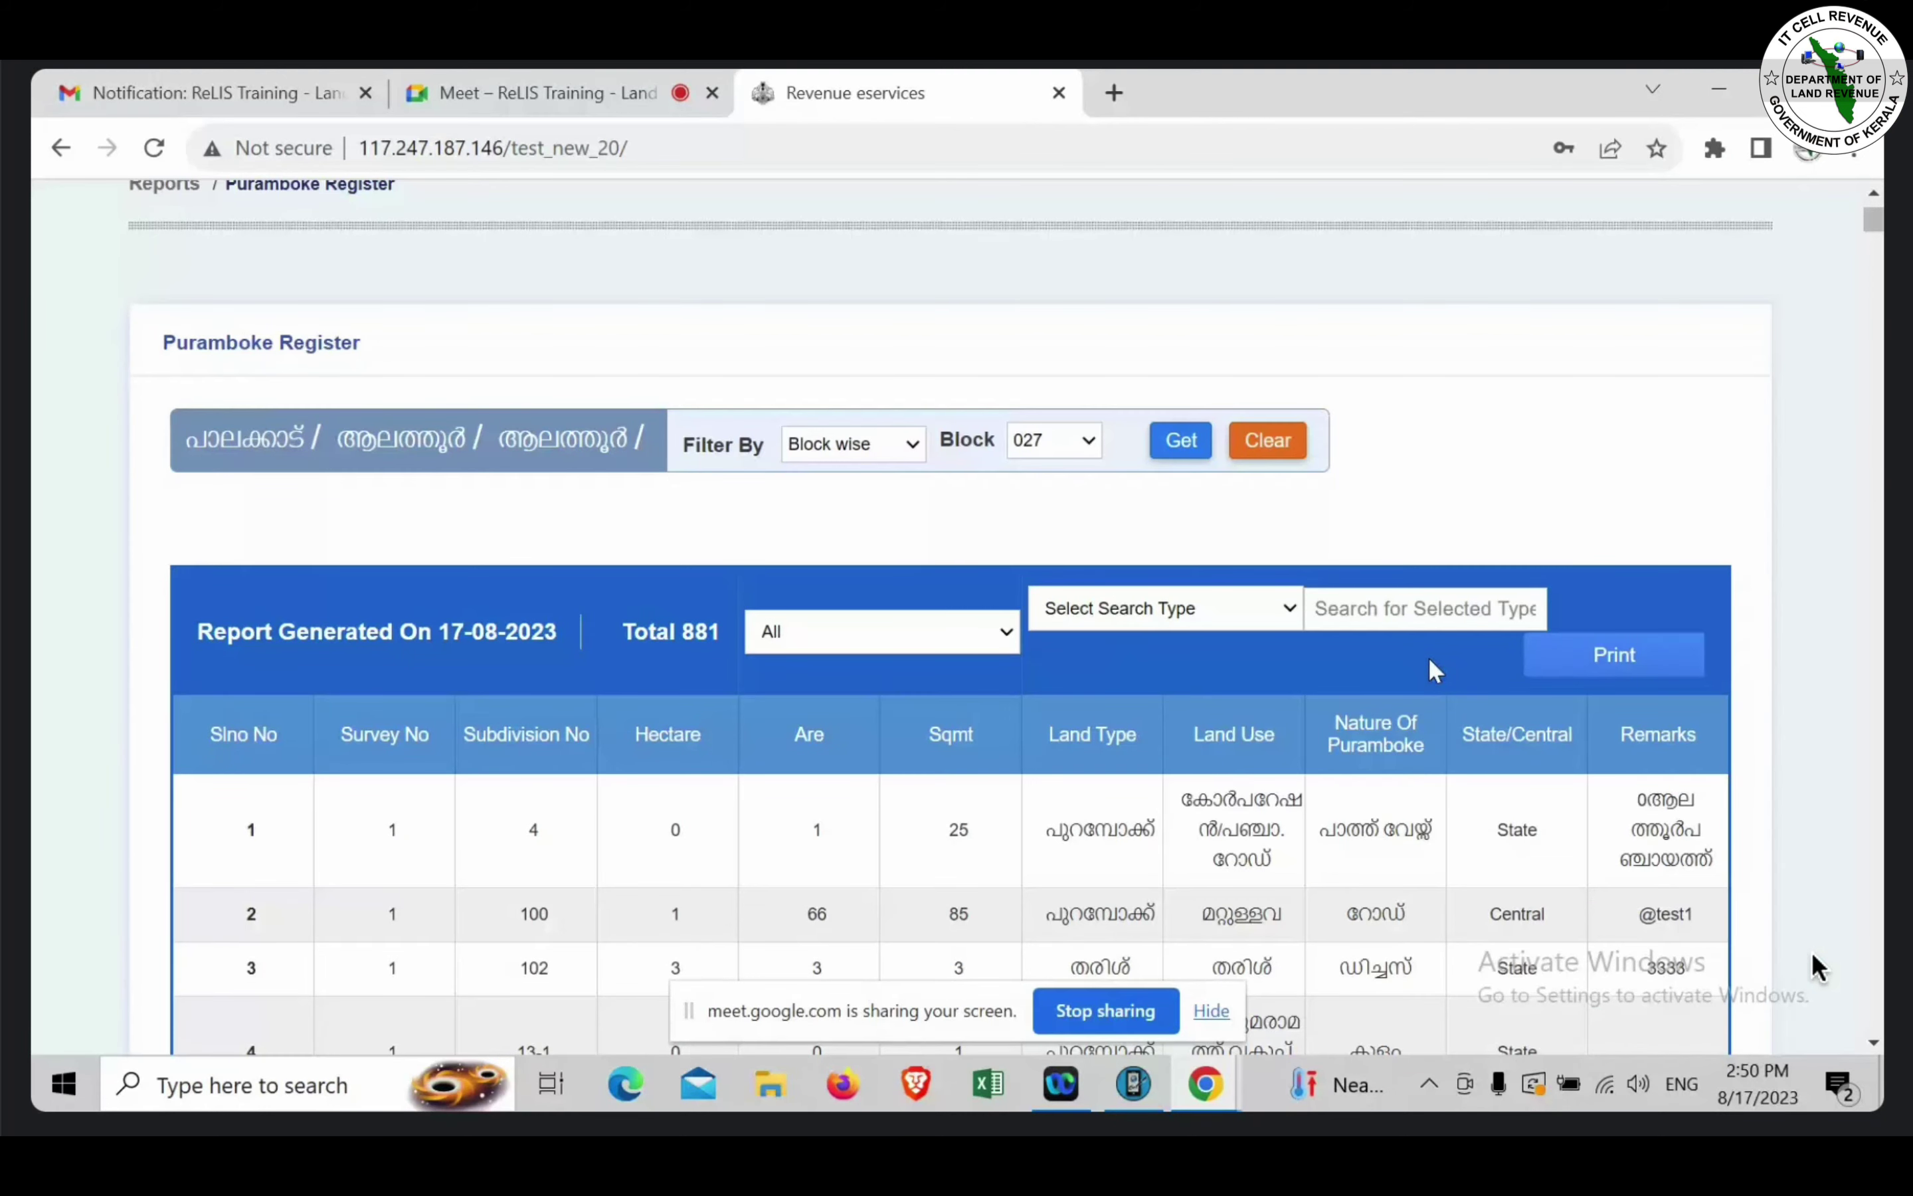
# Open the Land Acquisition form and choose resurvey block 027.
pyautogui.scroll(4, 1783, 593)
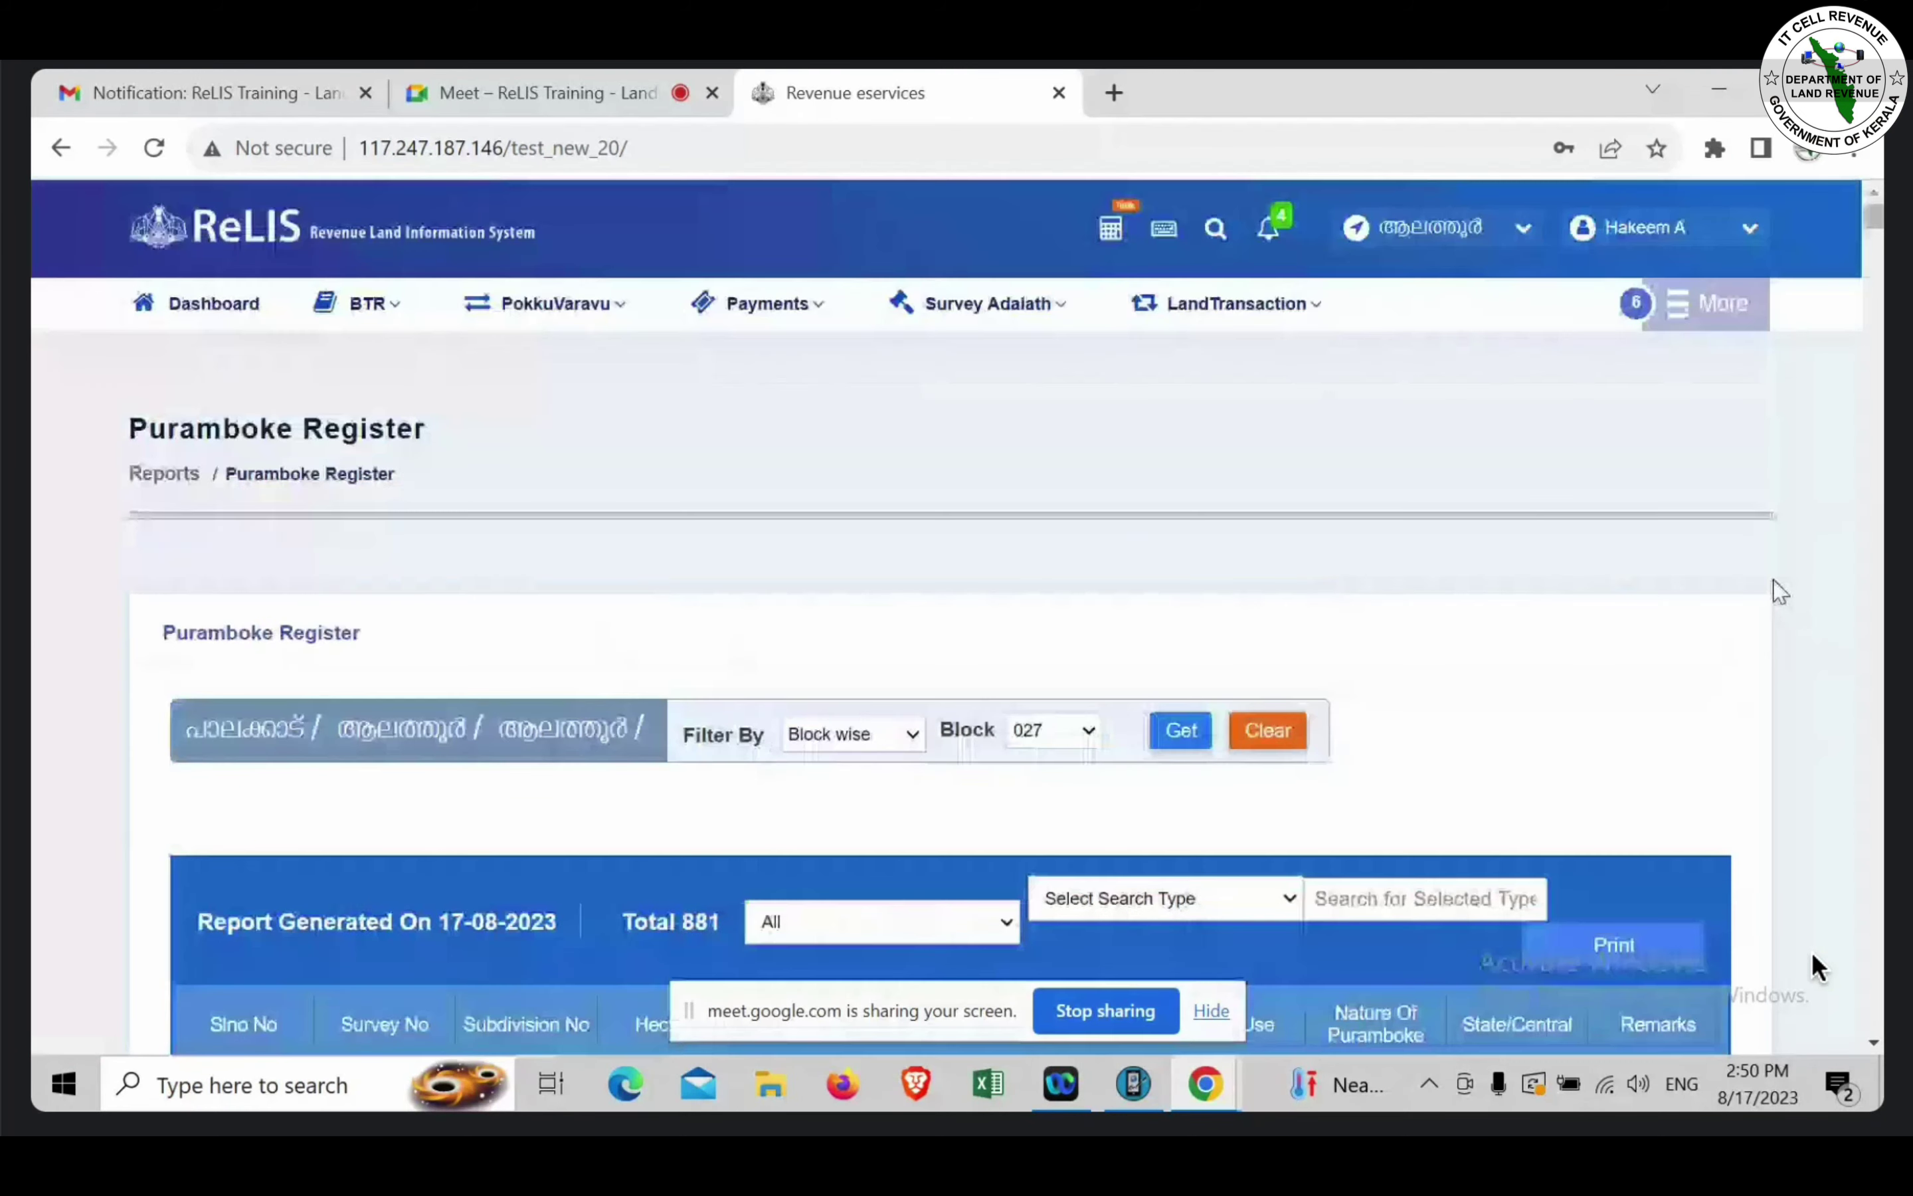
pyautogui.moveTo(1306, 336)
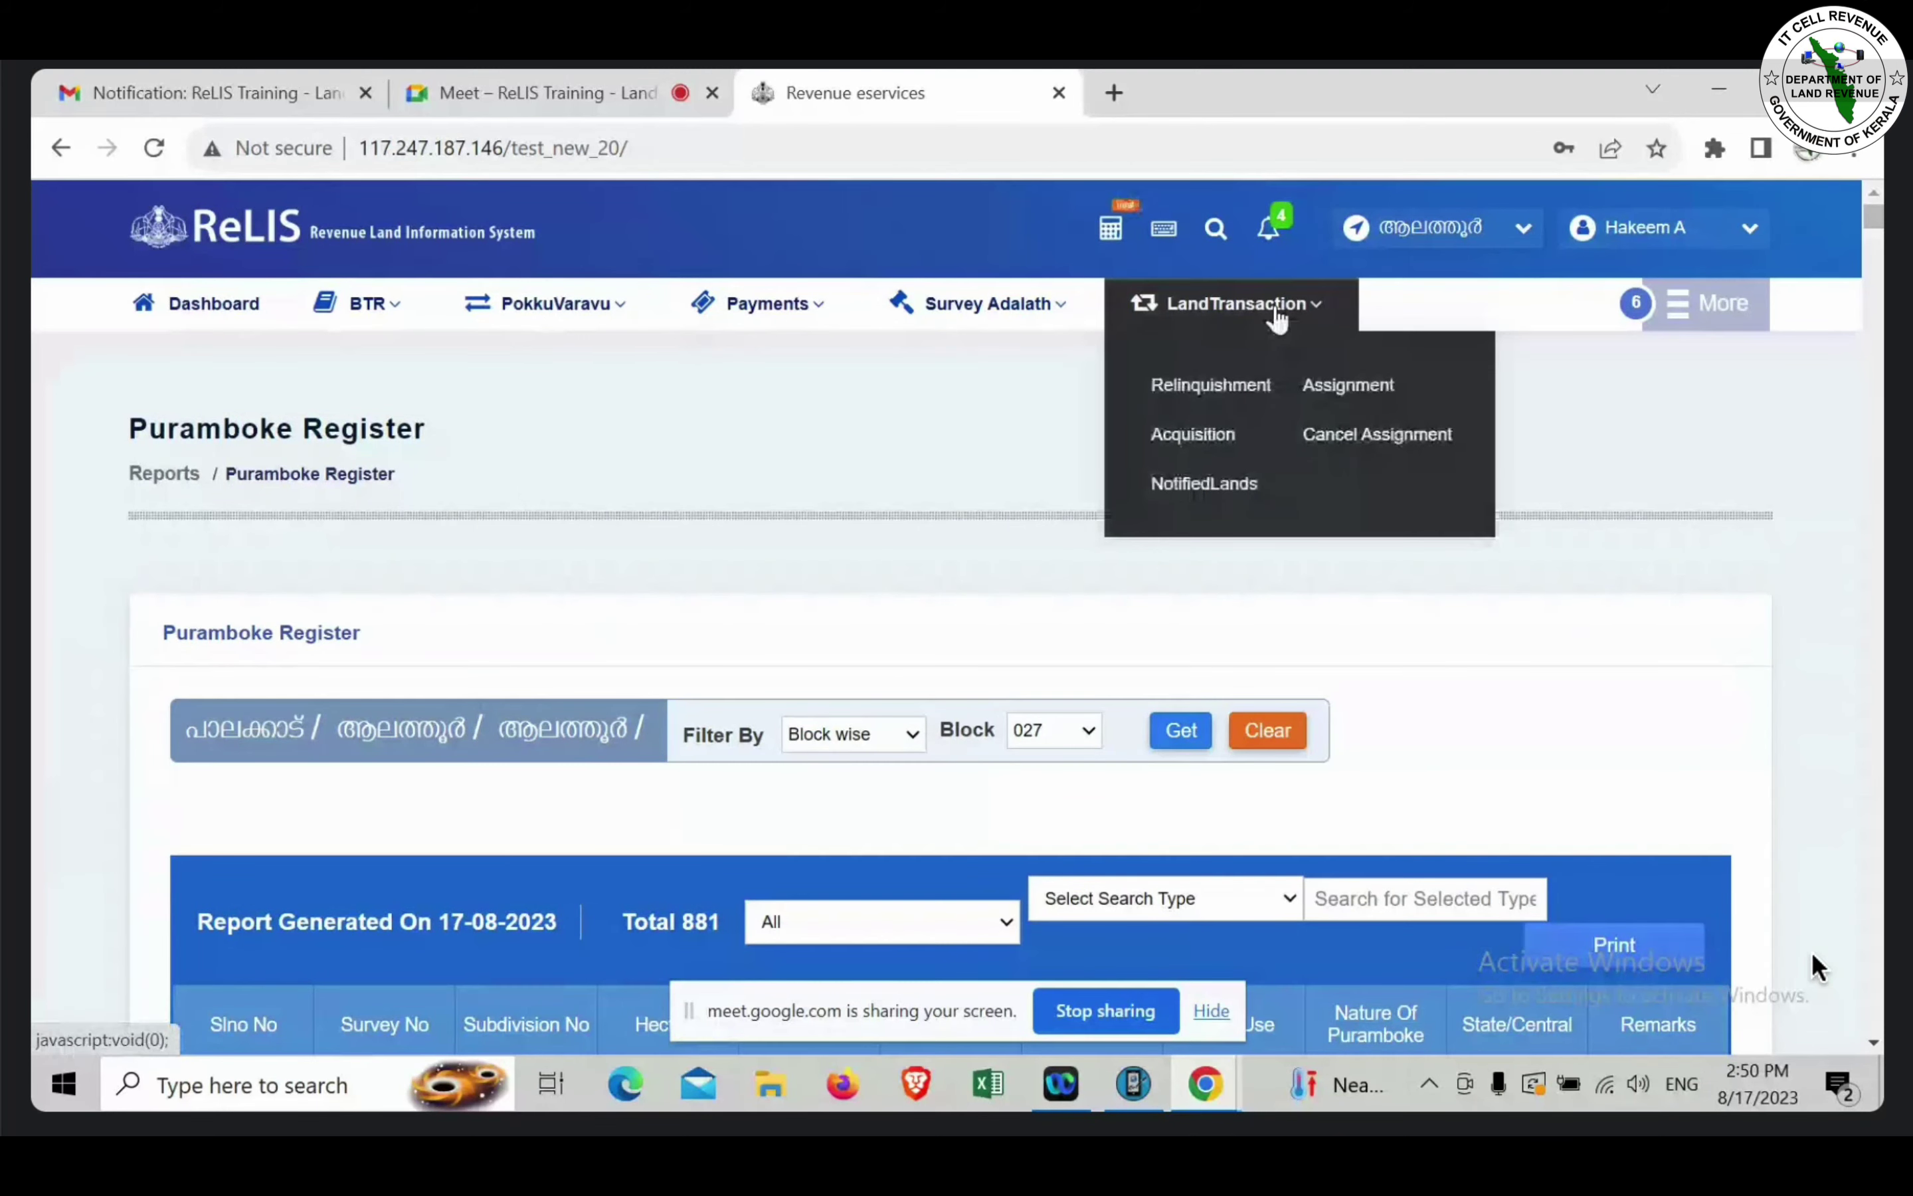
pyautogui.click(1210, 437)
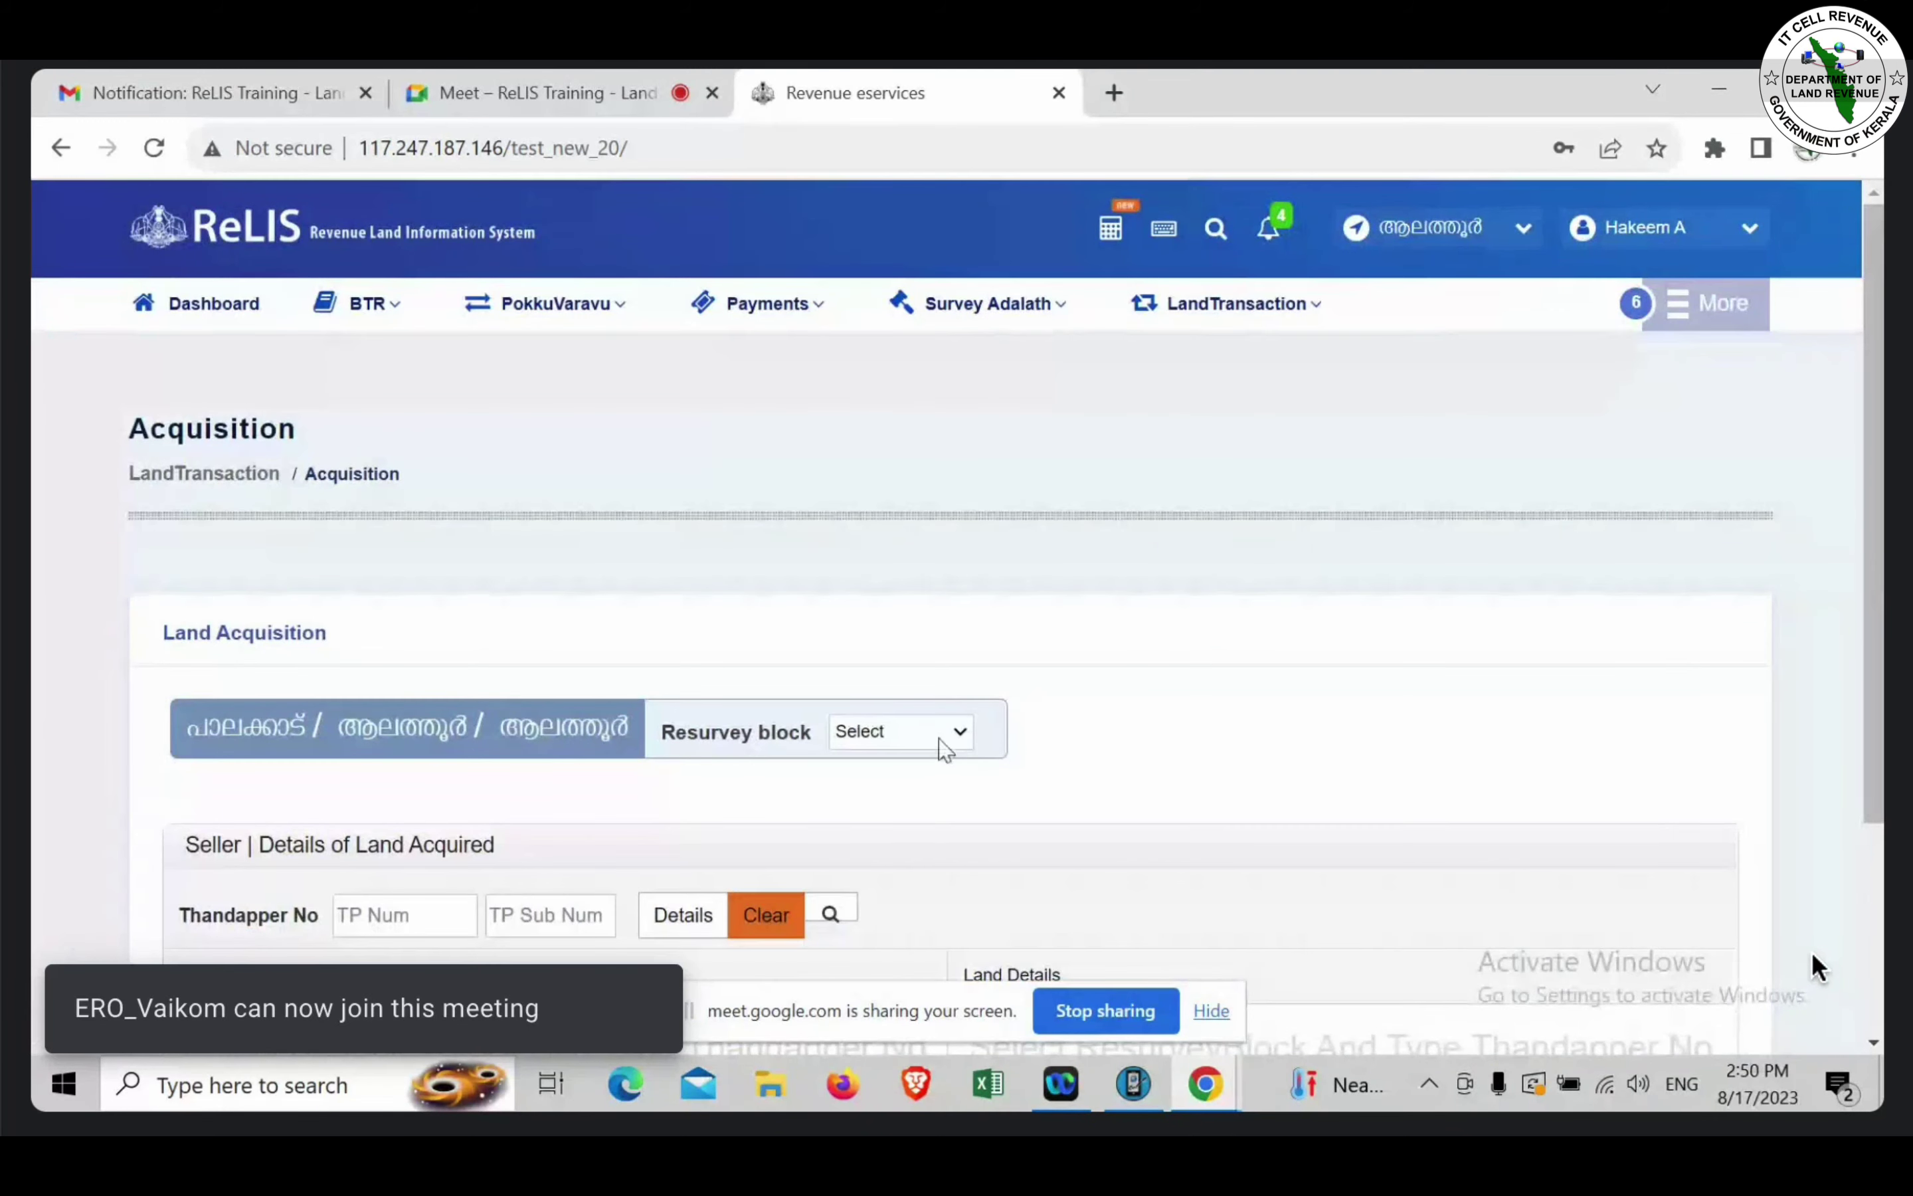
pyautogui.click(943, 747)
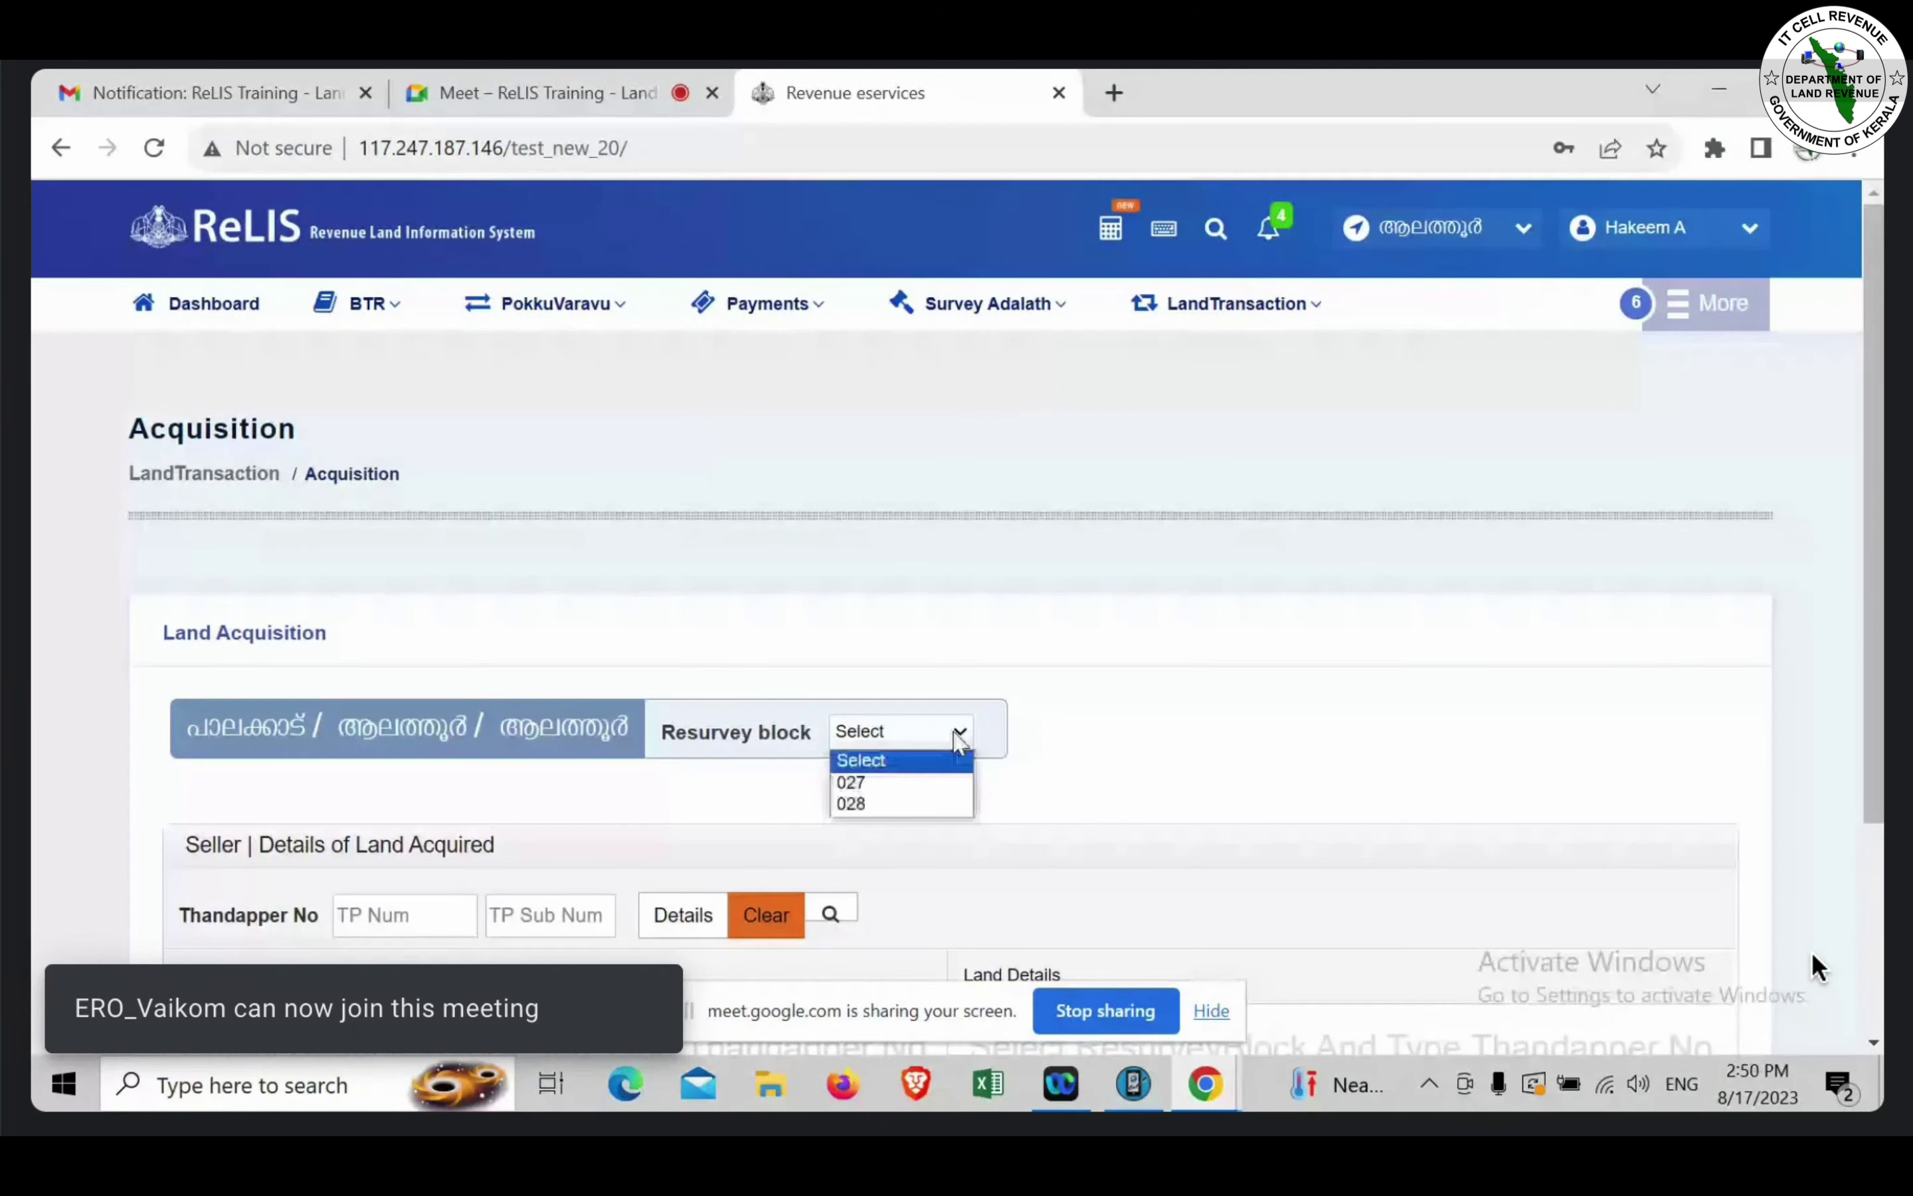
pyautogui.click(882, 783)
# Enter thandapper number 869 and load its owner details.
pyautogui.scroll(-1, 1574, 747)
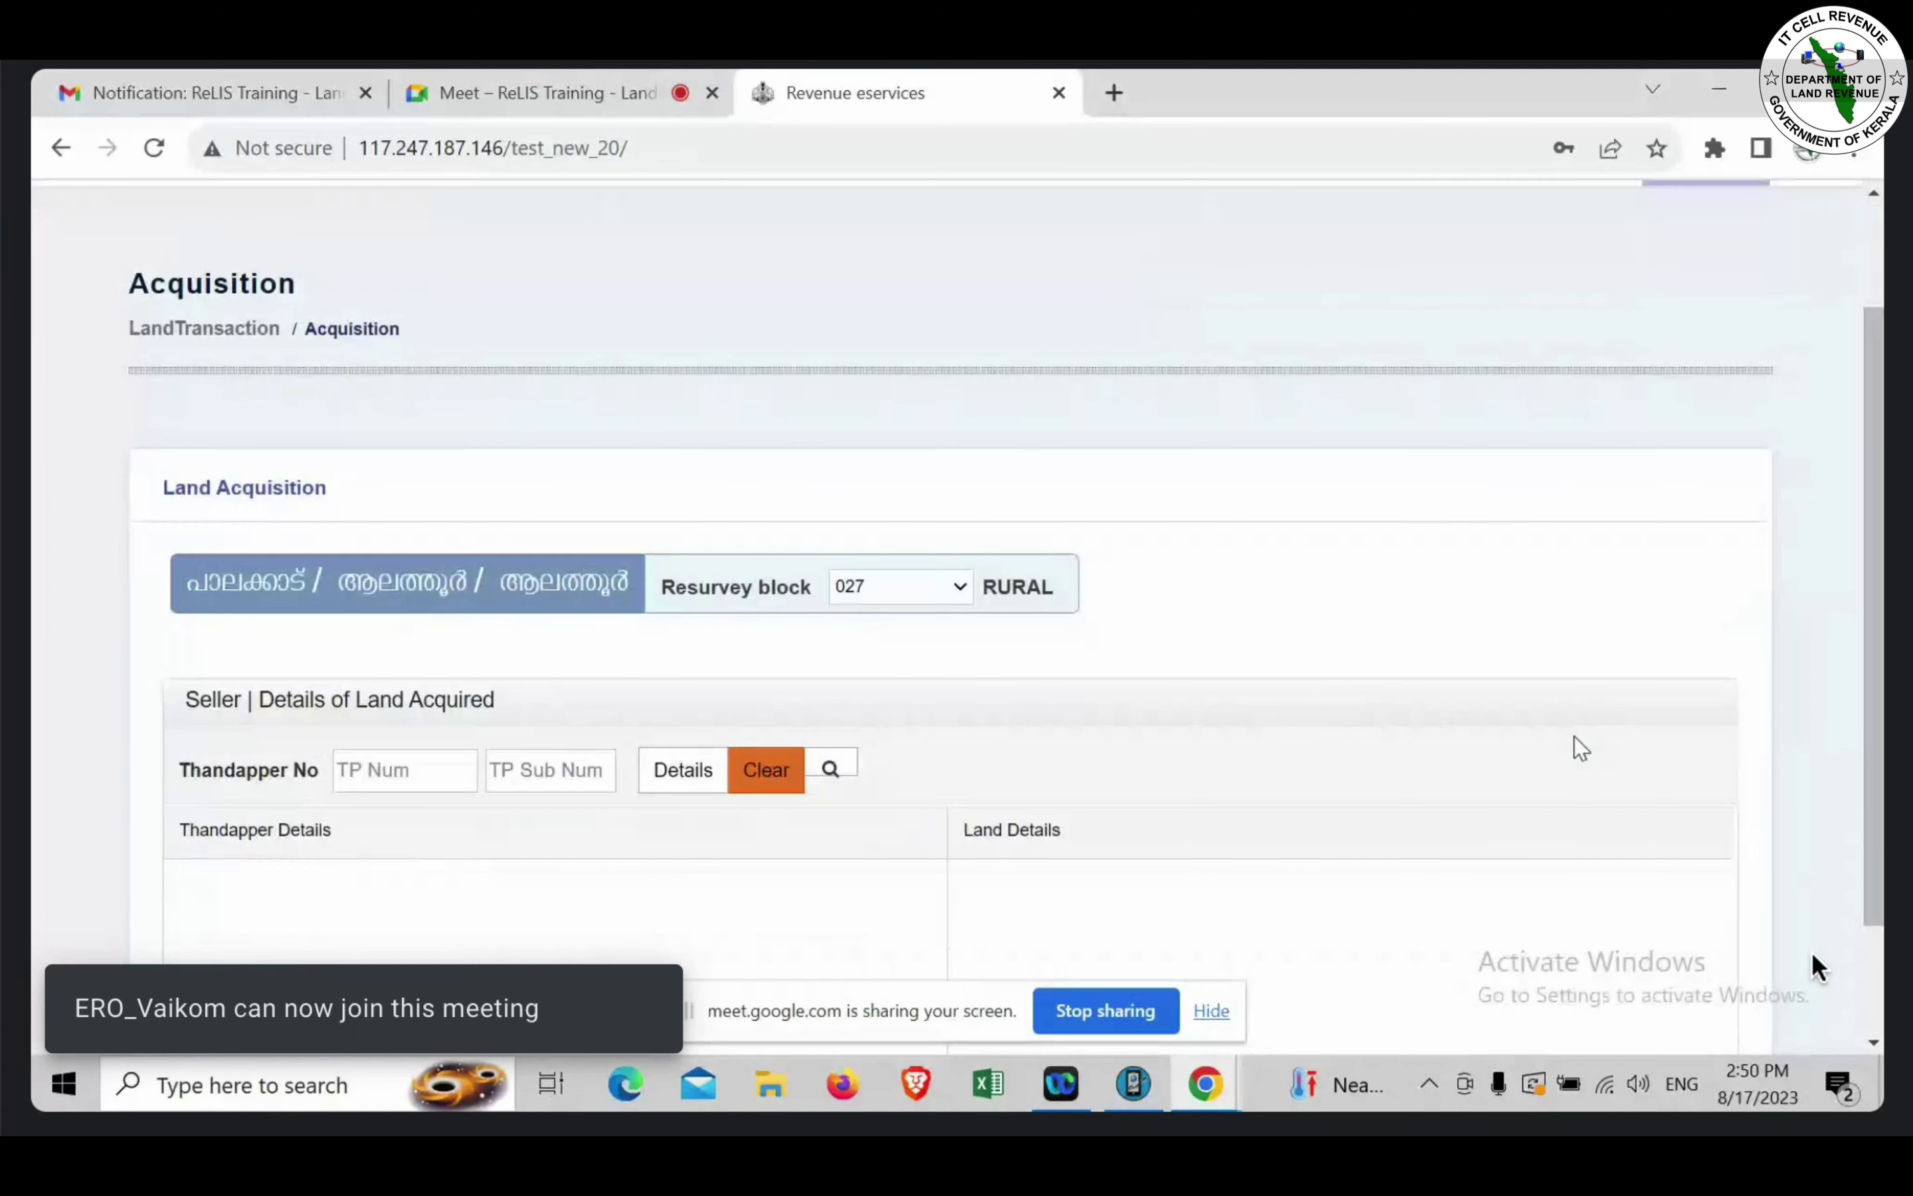
pyautogui.click(400, 771)
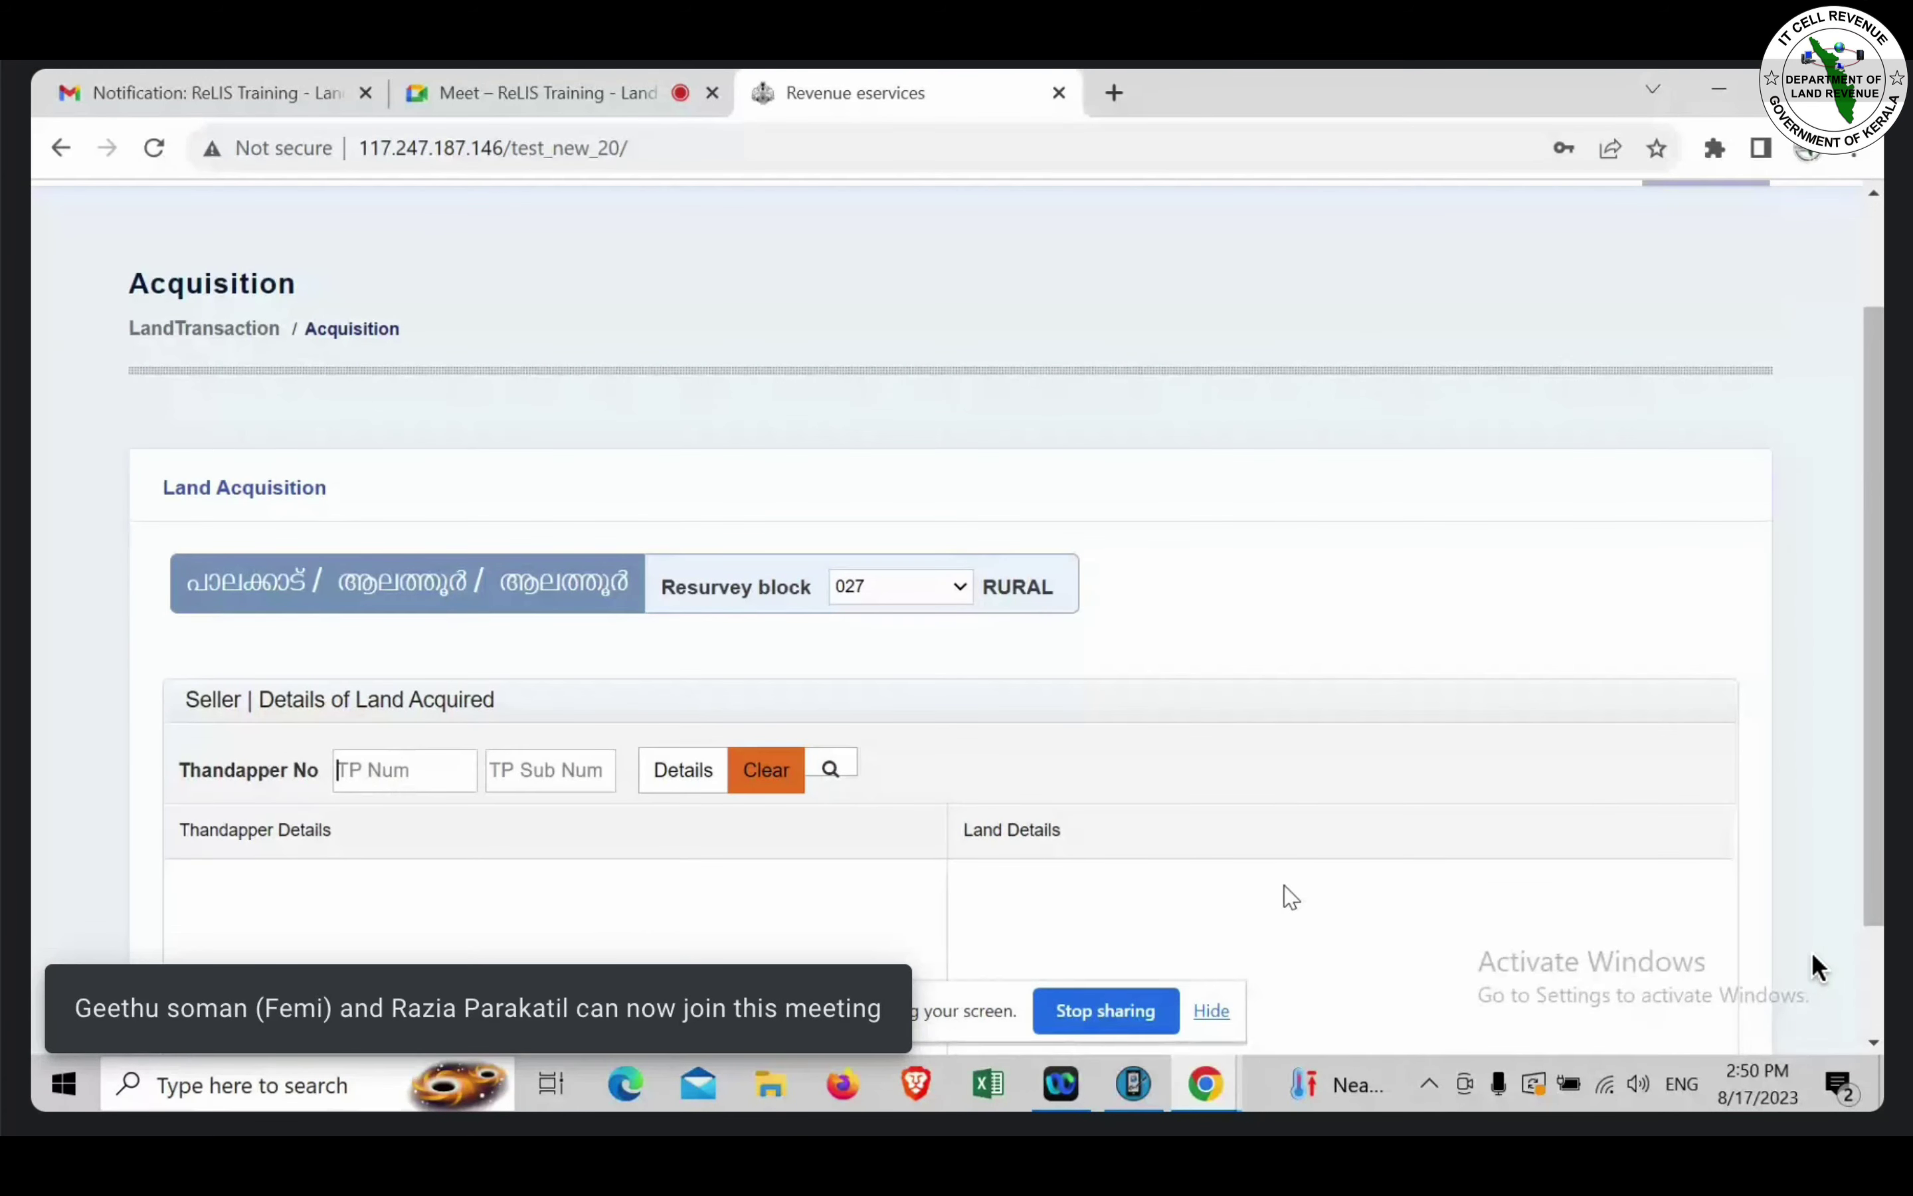
pyautogui.write('869')
pyautogui.scroll(-1, 1358, 838)
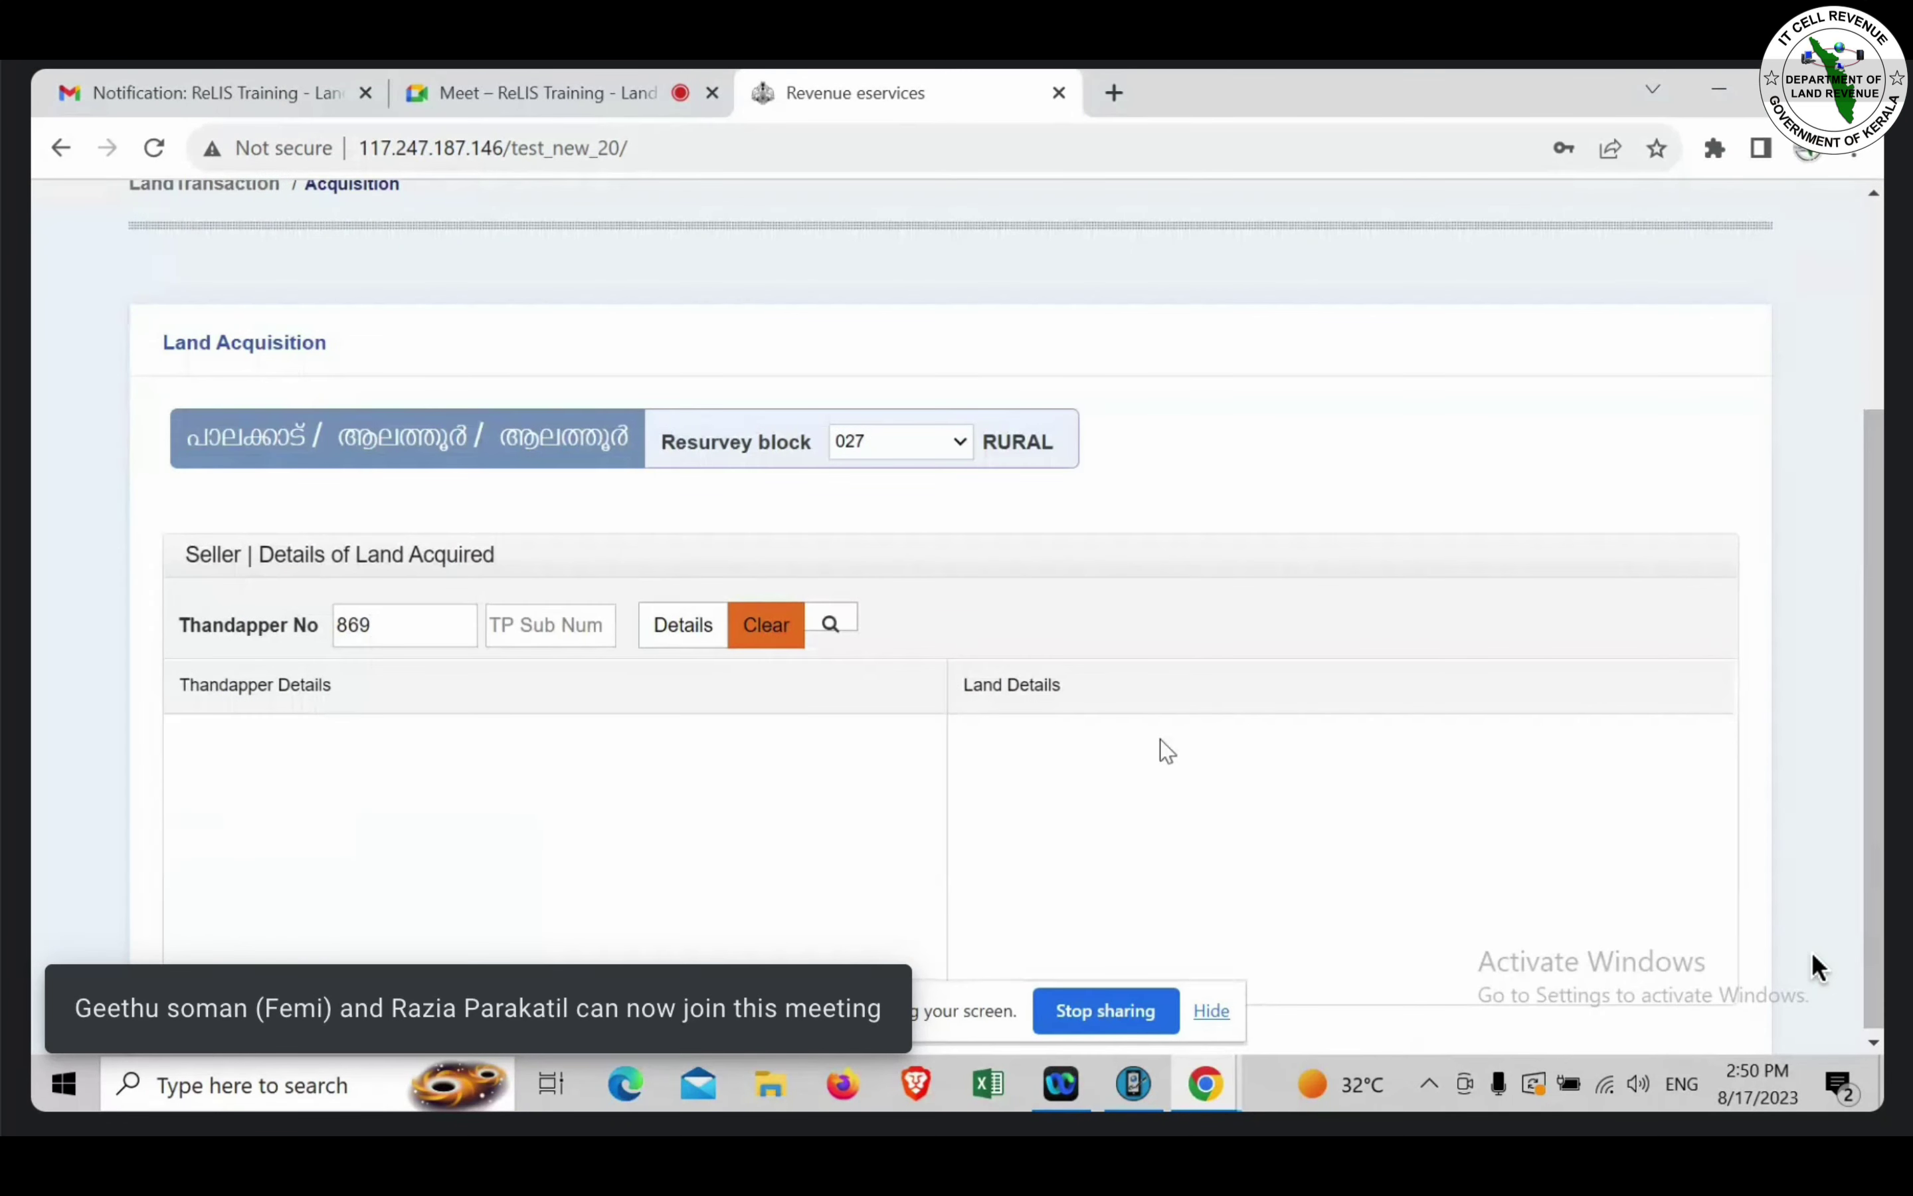
pyautogui.click(691, 636)
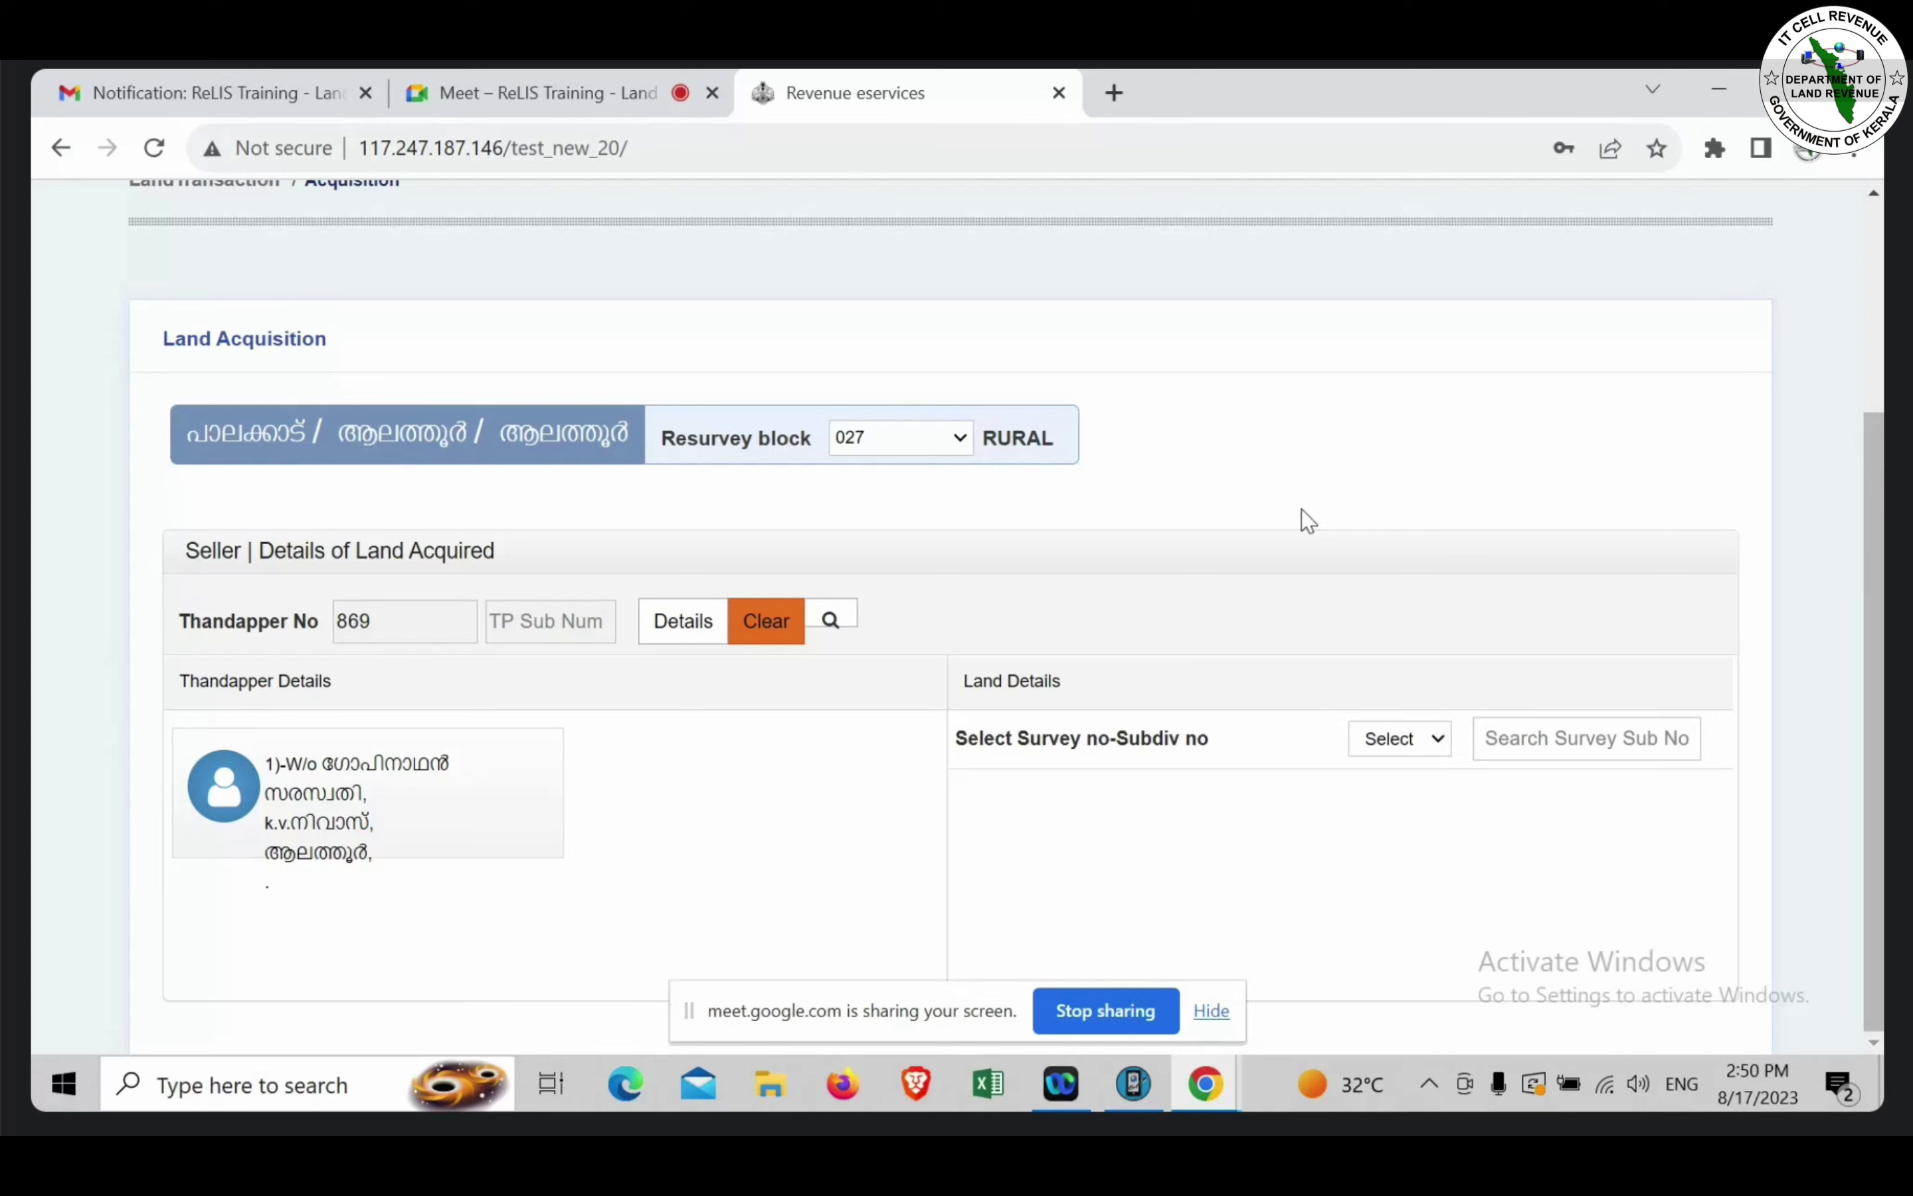
# Pick survey subdivision 10-5, then switch to the Google Meet call tab.
pyautogui.click(1441, 744)
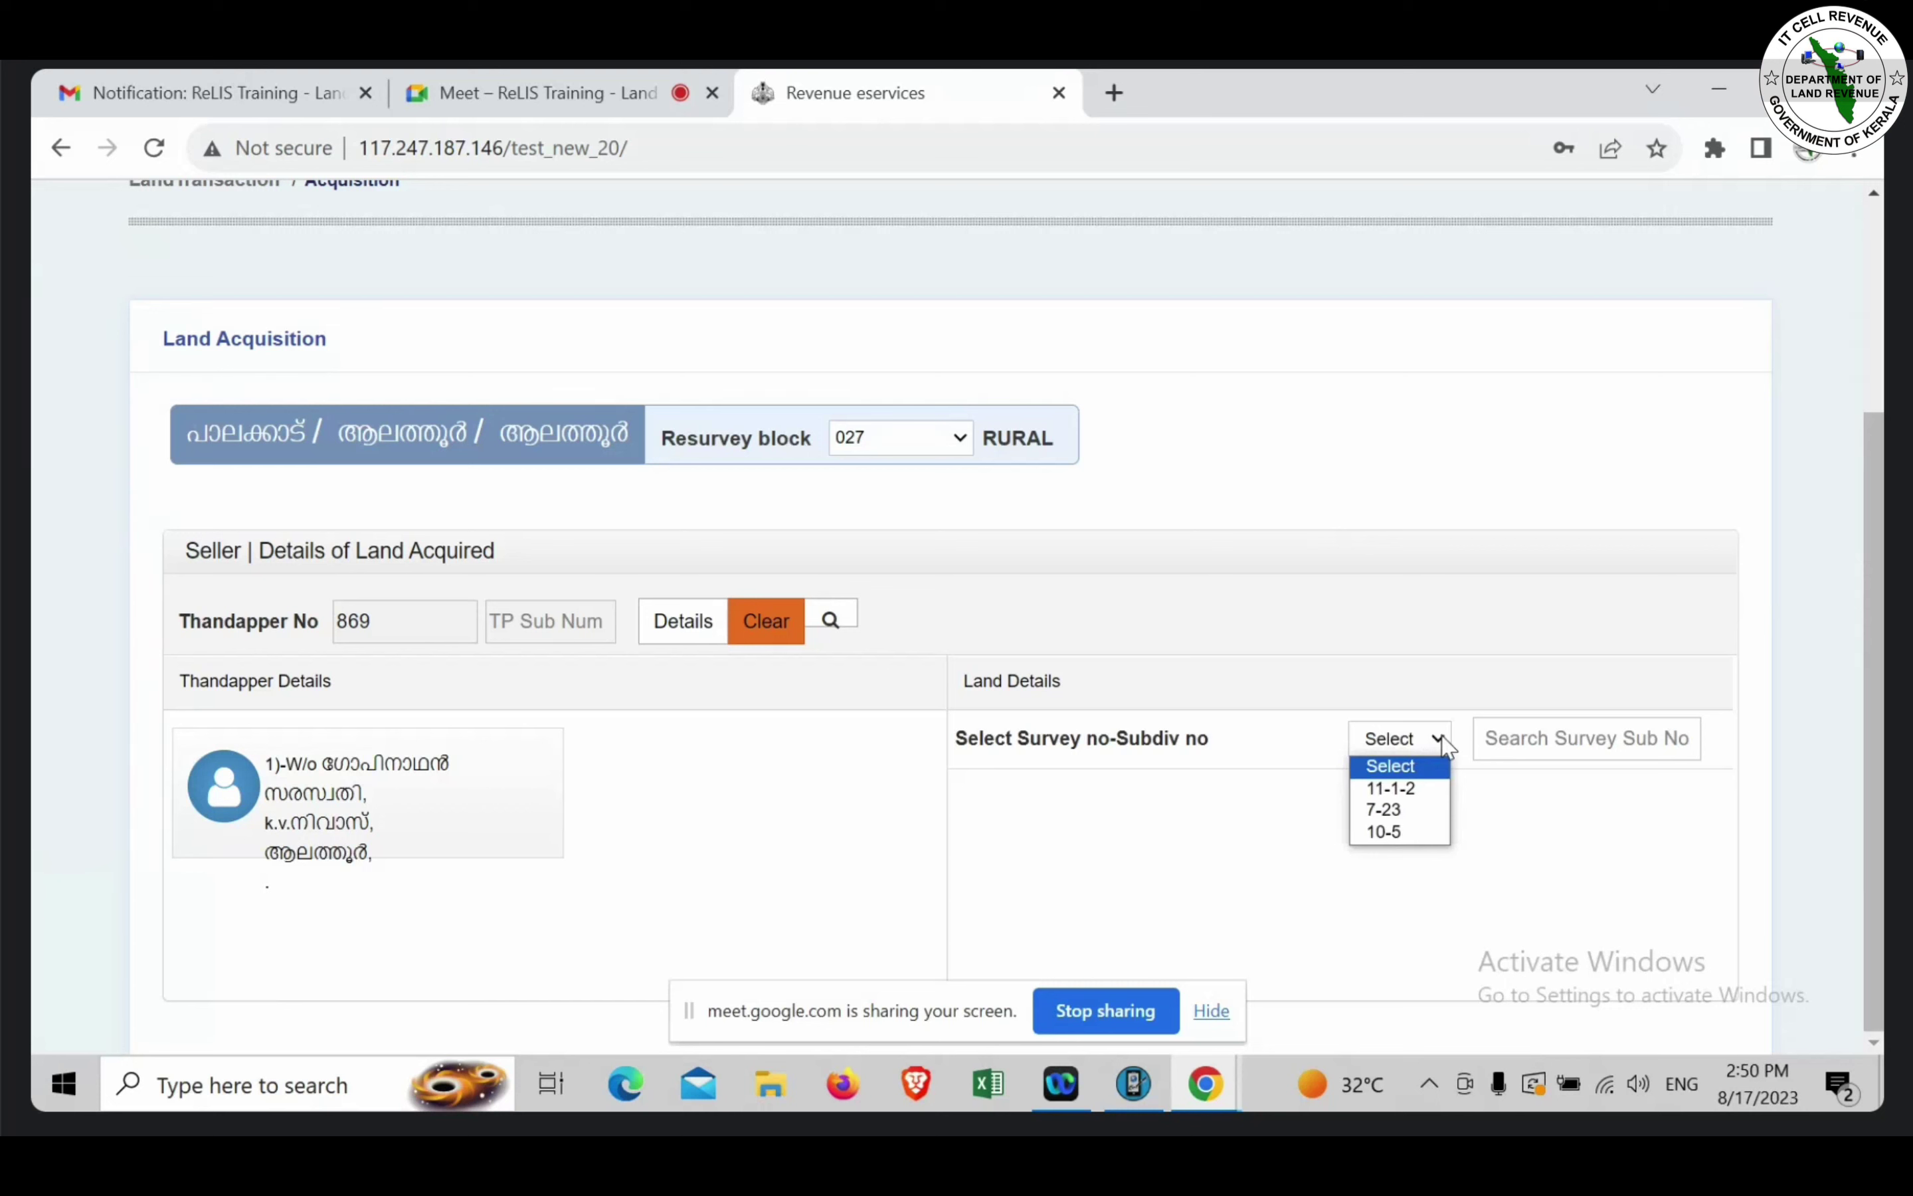
pyautogui.click(1406, 837)
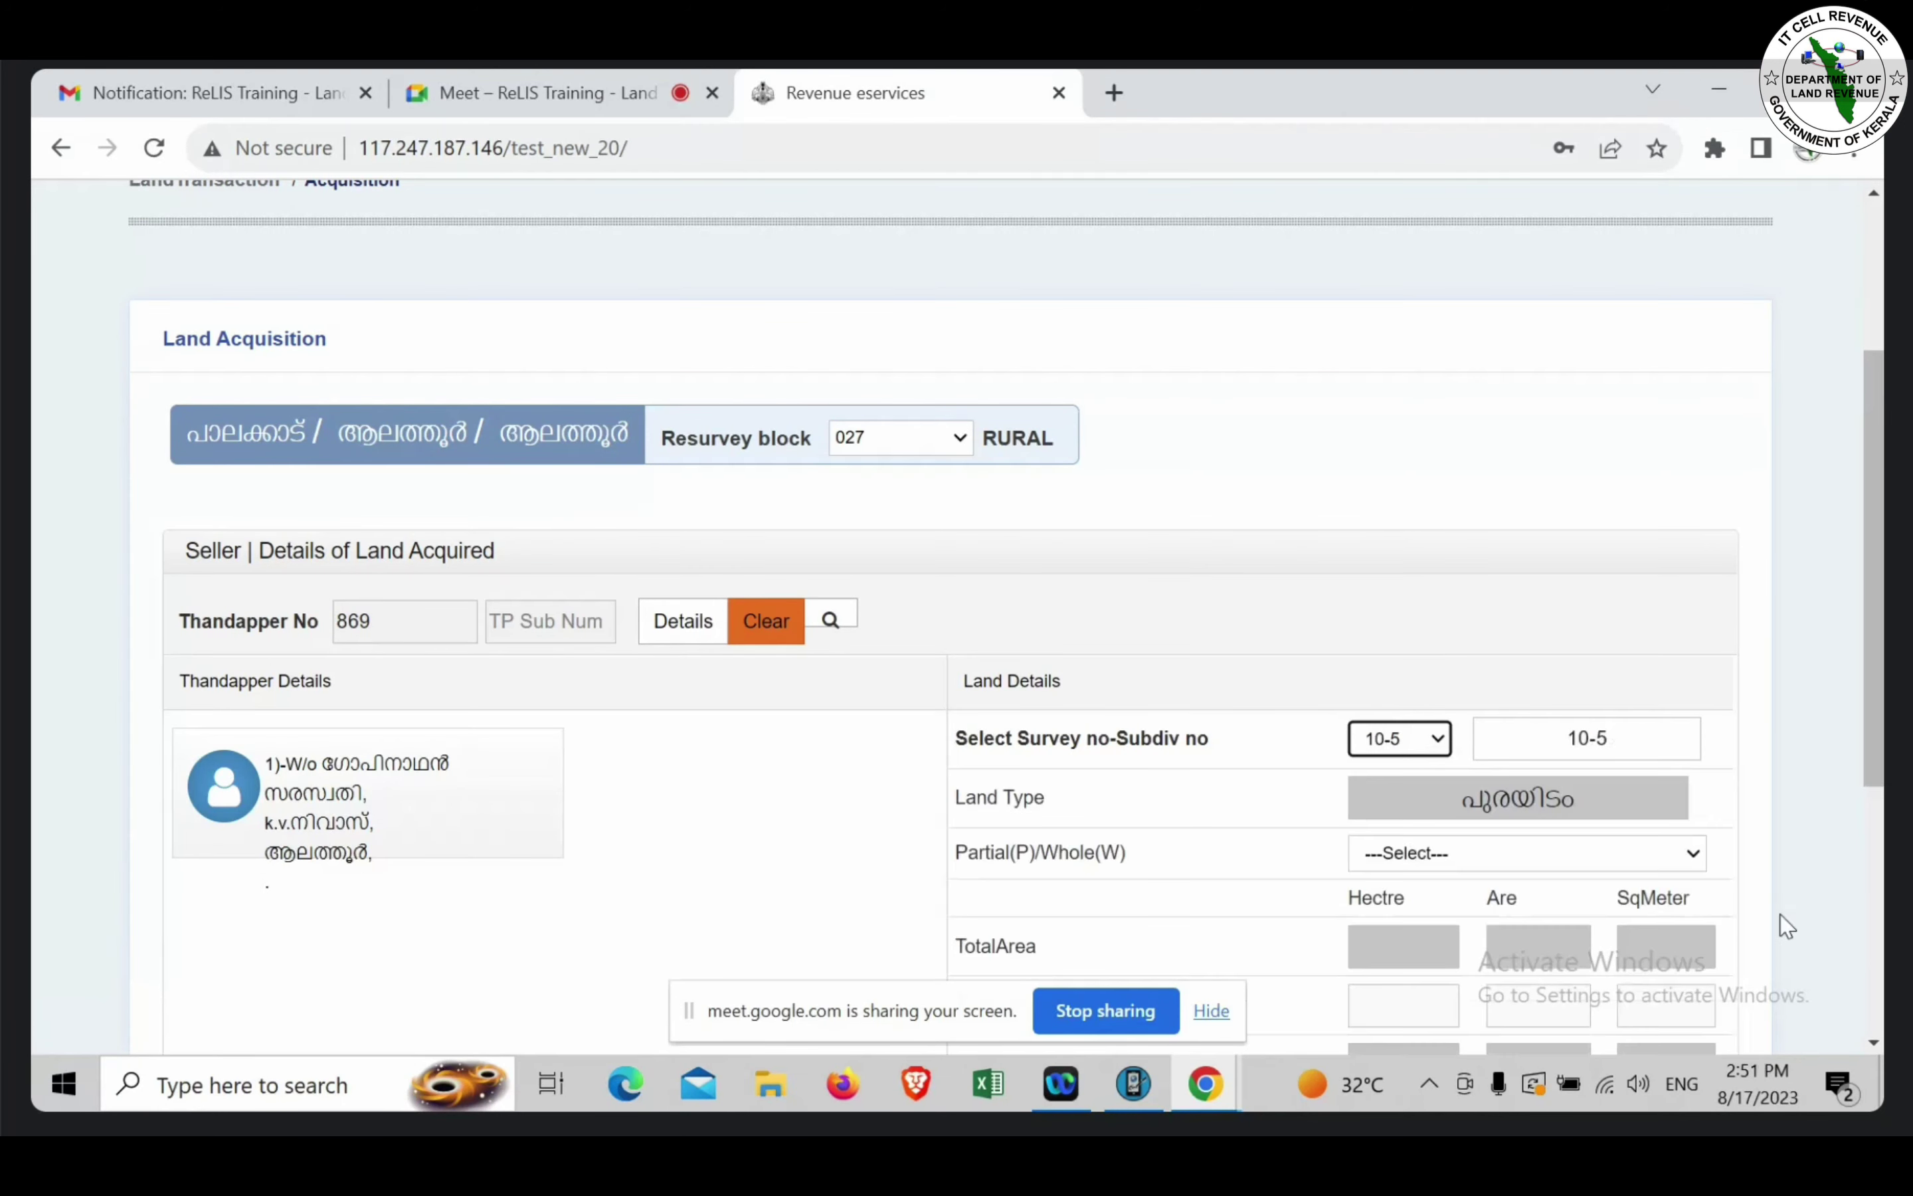
pyautogui.scroll(-4, 1713, 755)
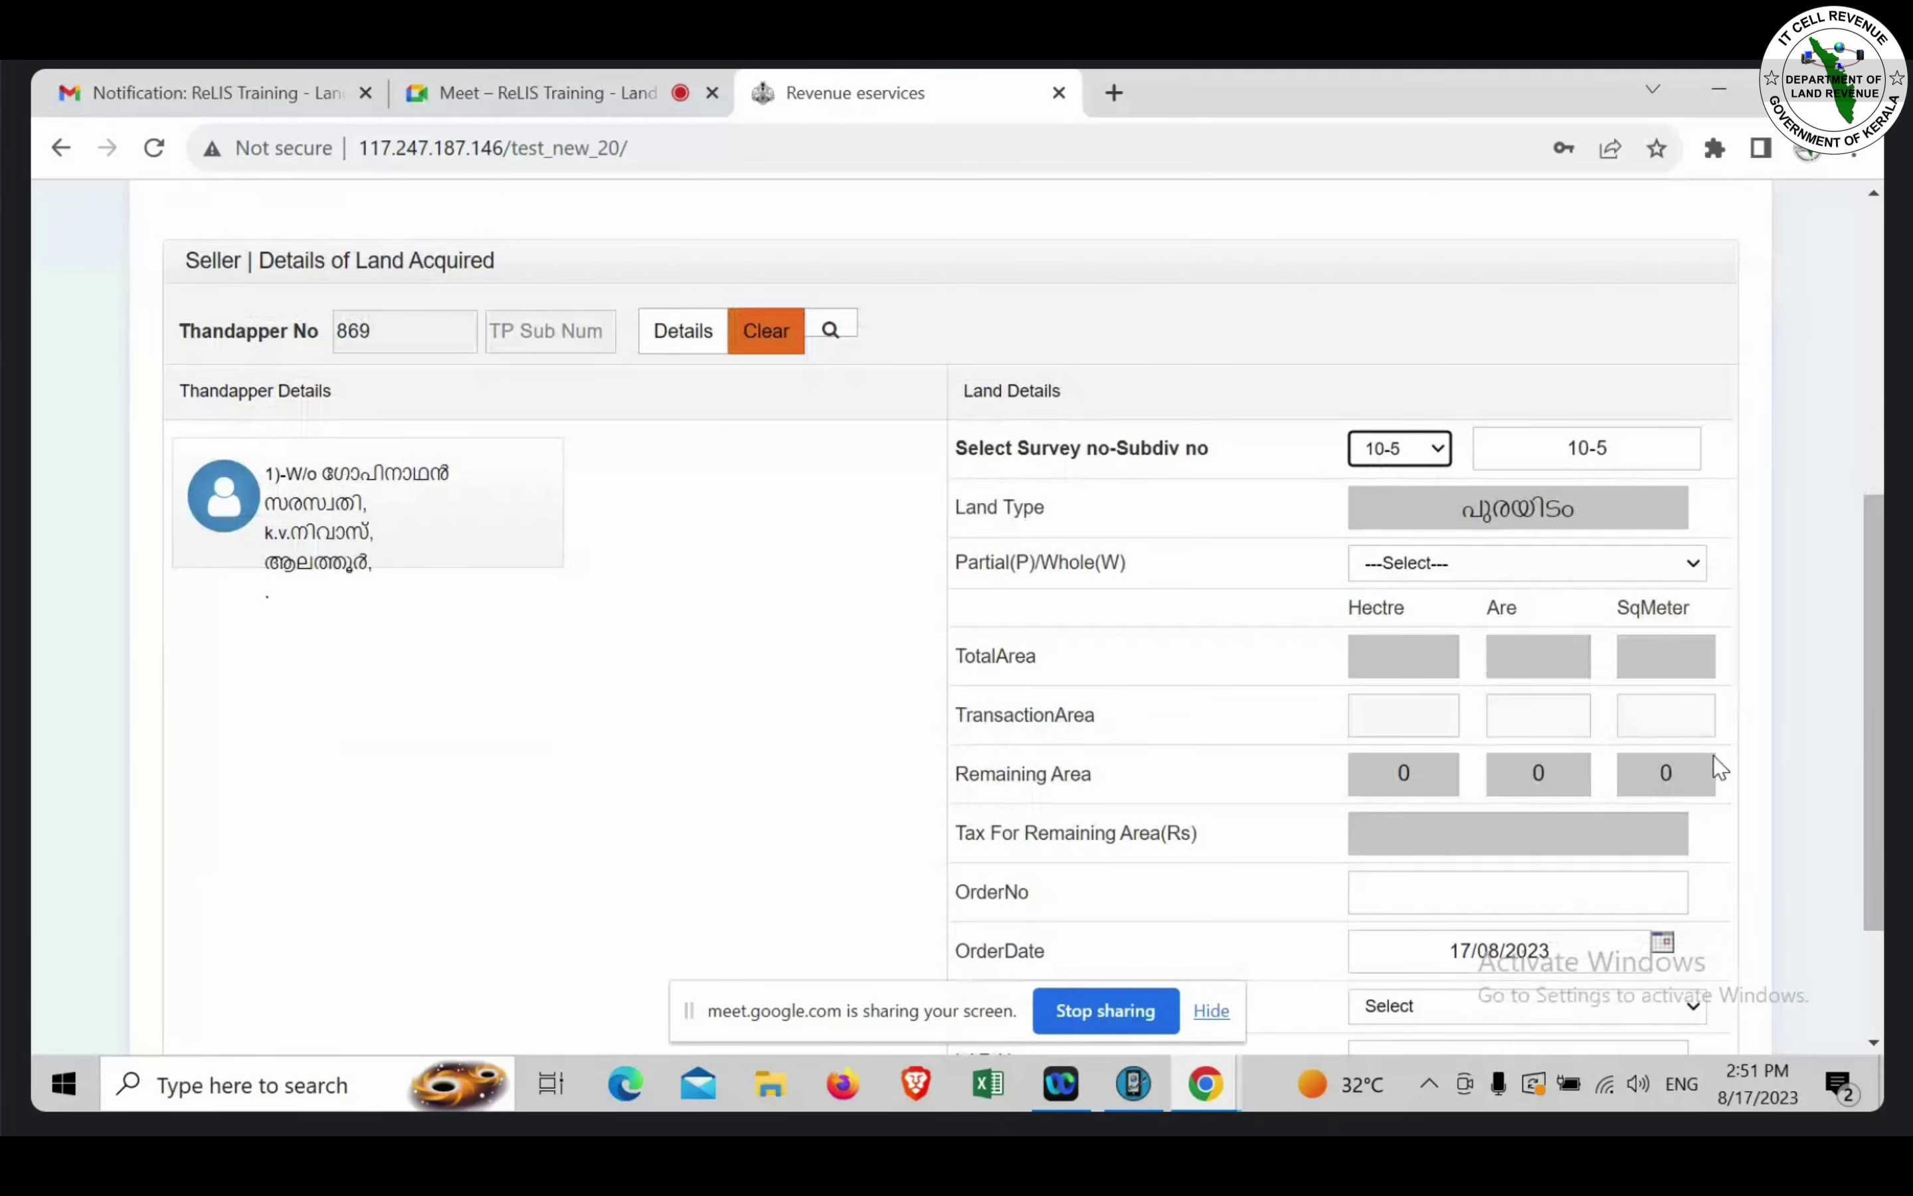
pyautogui.scroll(6, 1706, 737)
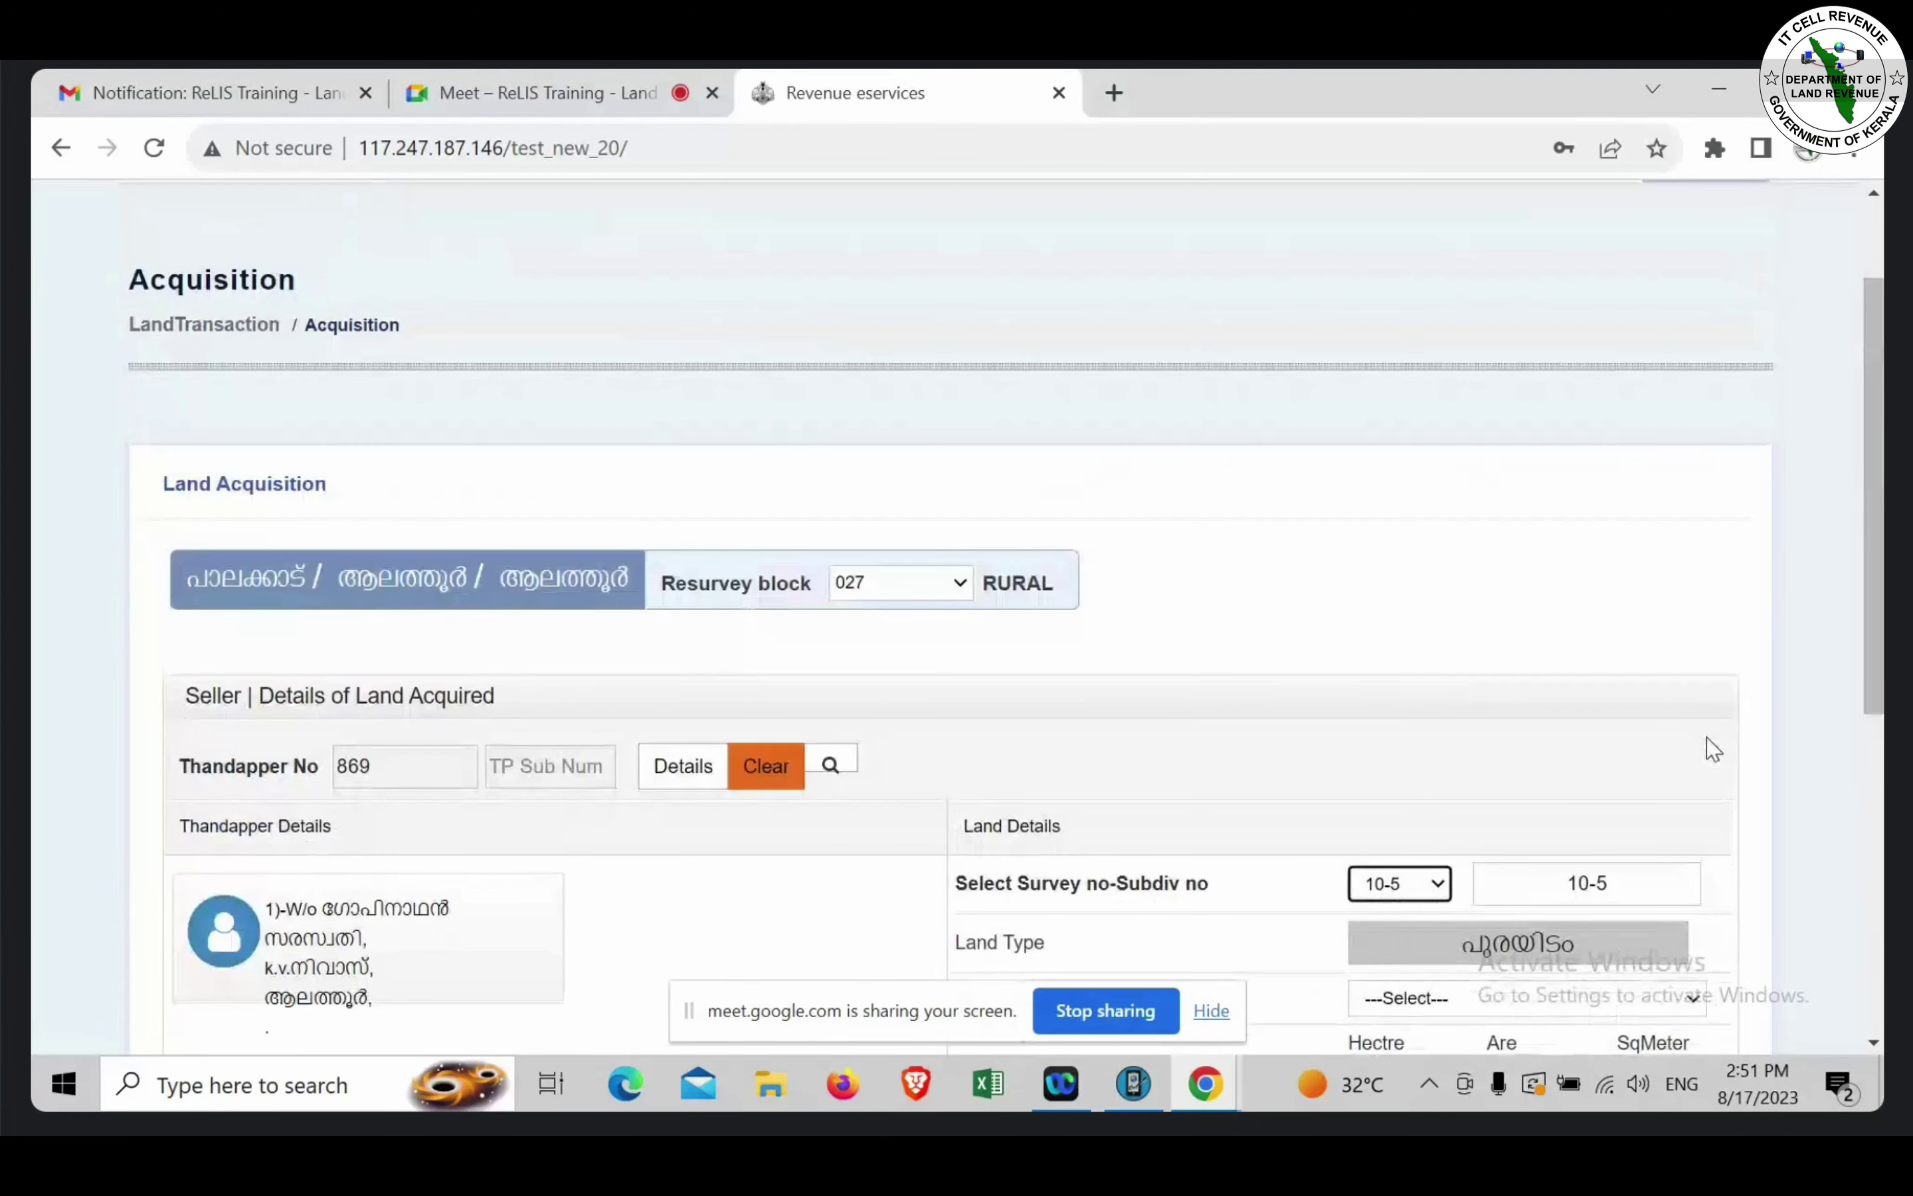
pyautogui.click(600, 95)
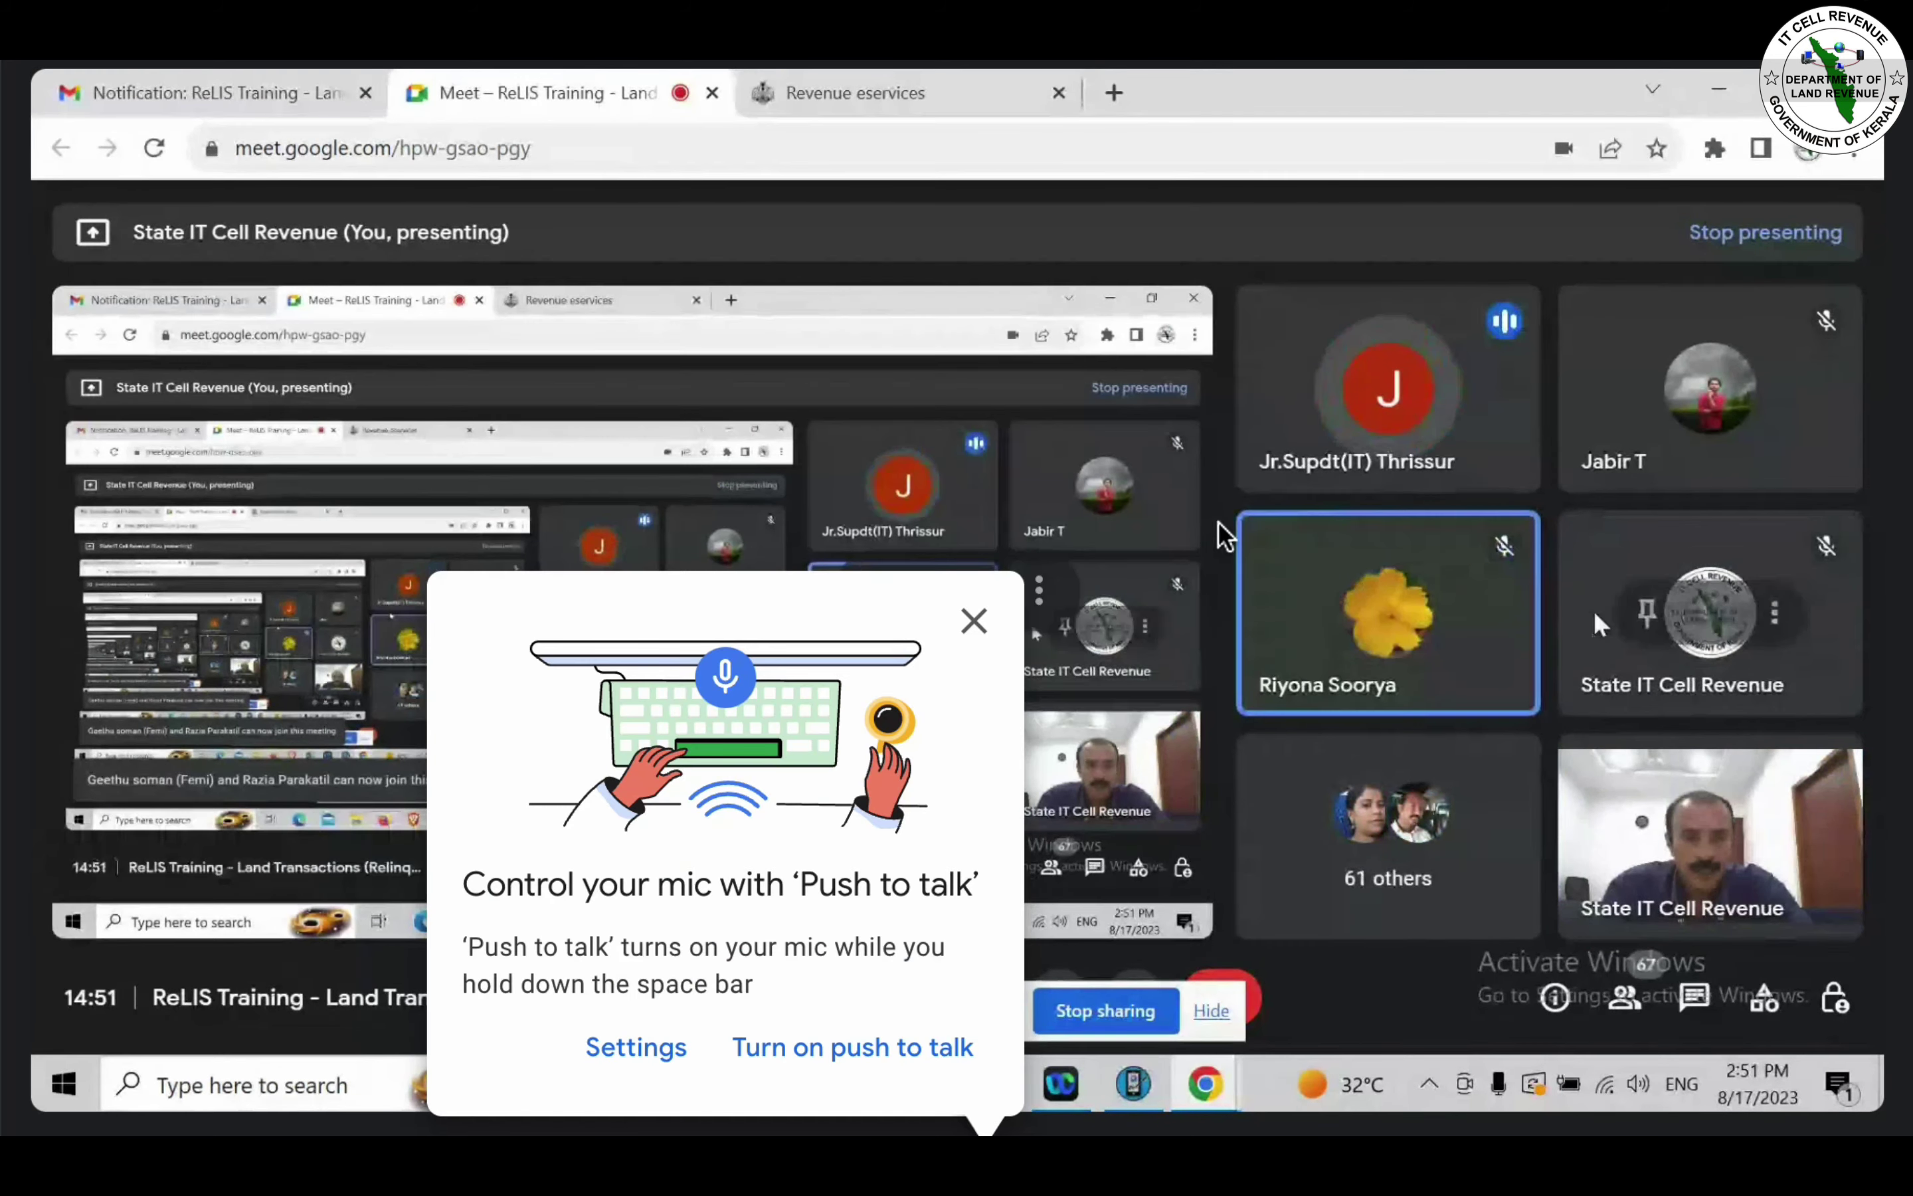
# Close the 'Push to talk' tip and go back to the Revenue eservices tab.
pyautogui.click(972, 622)
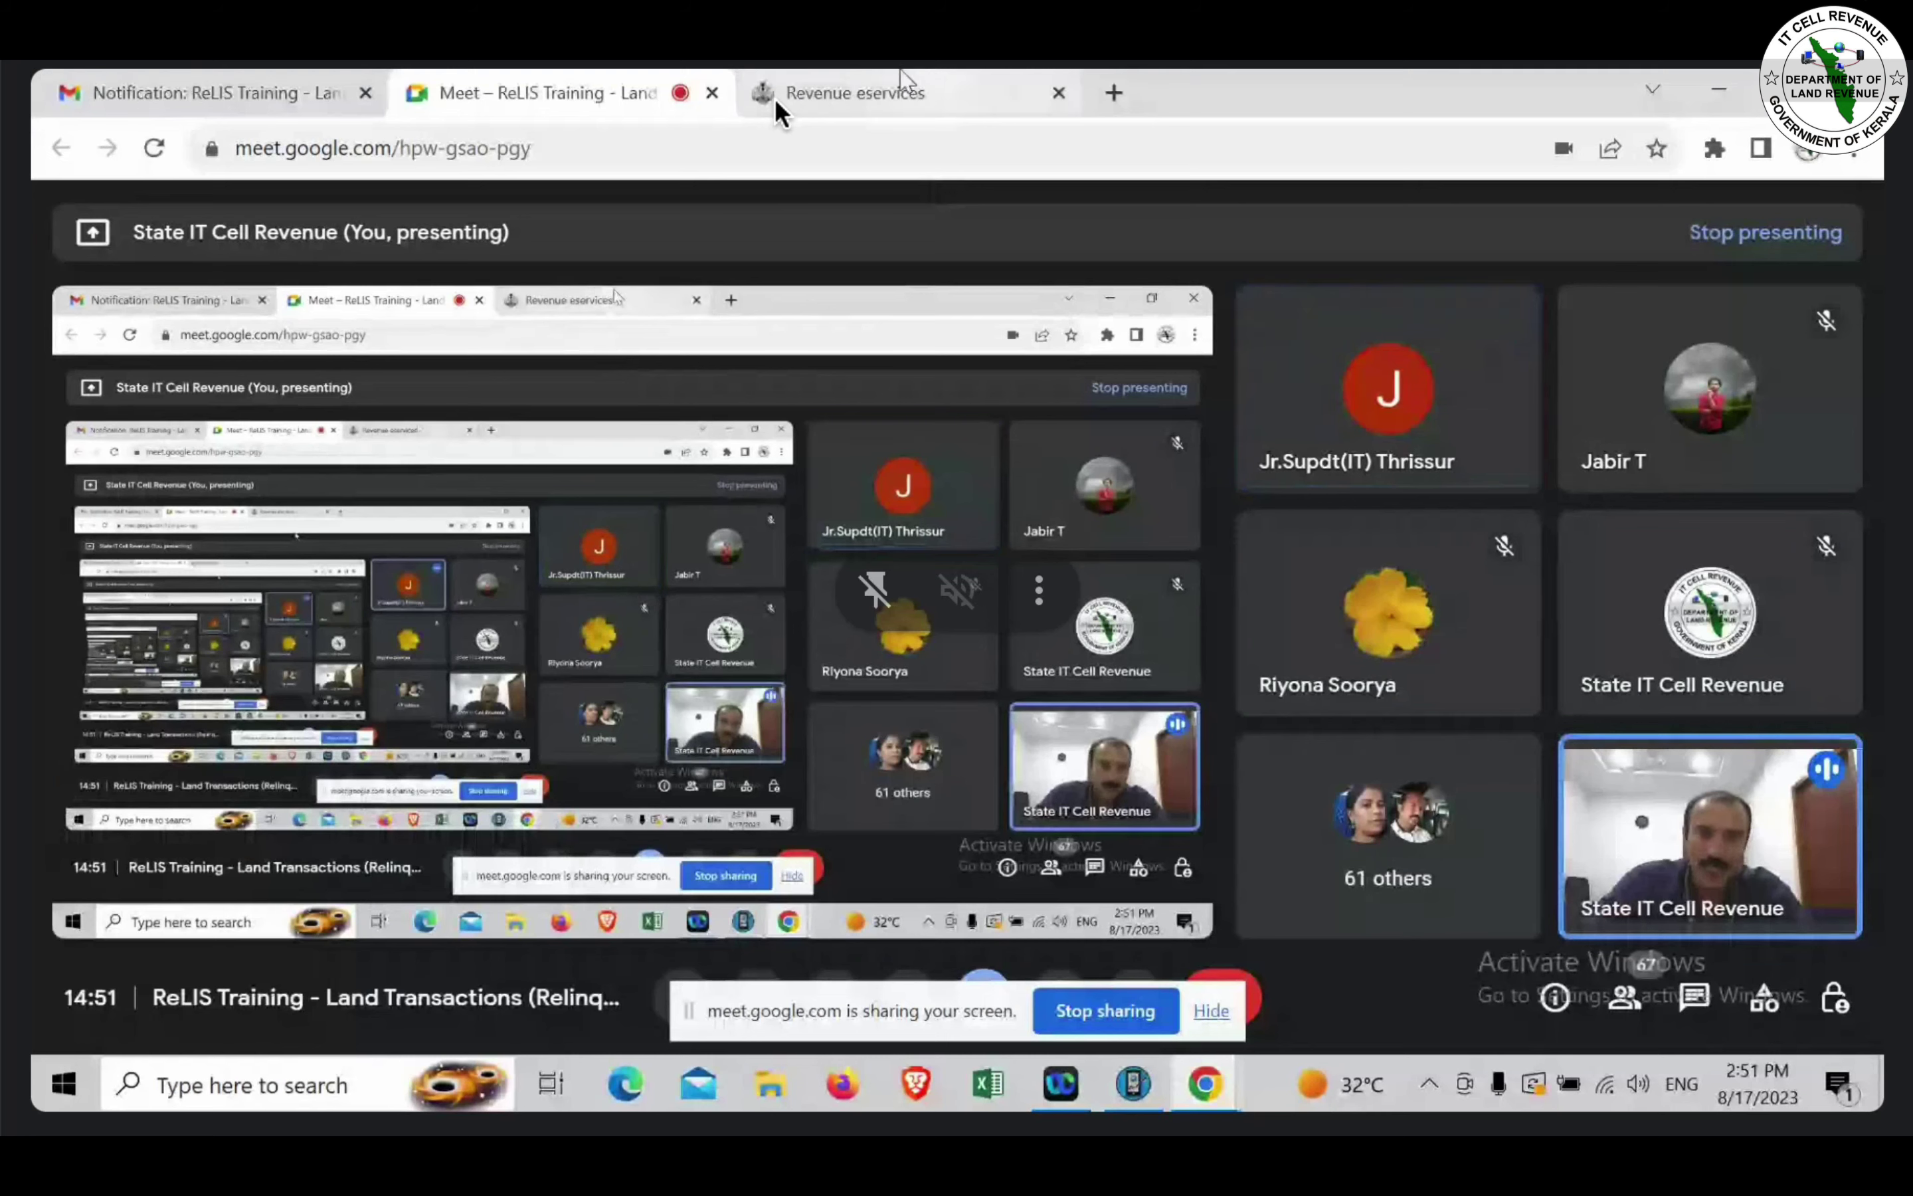
pyautogui.click(774, 97)
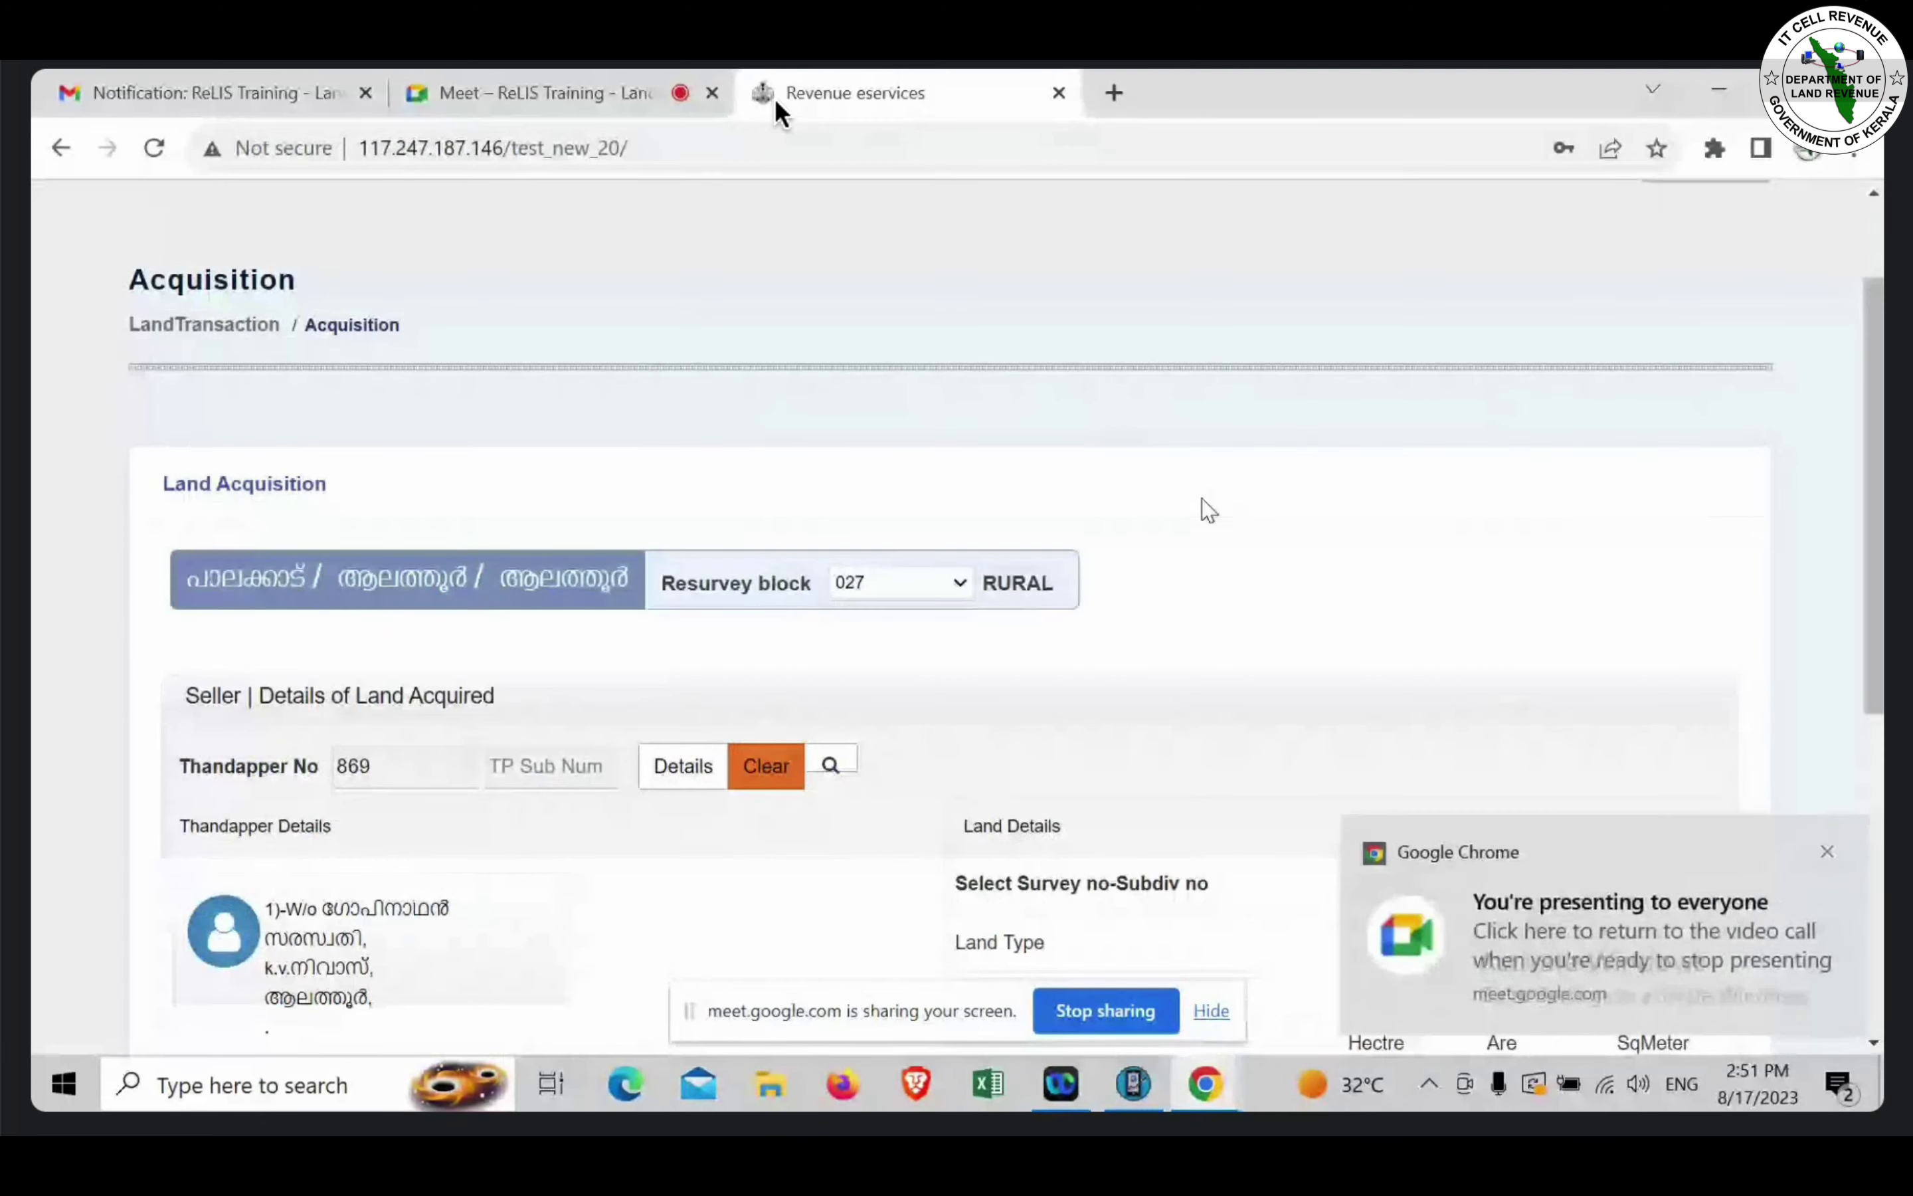
# Dismiss the presenting notice, keep subdivision 10-5 and set the acquisition to Partial.
pyautogui.click(1827, 851)
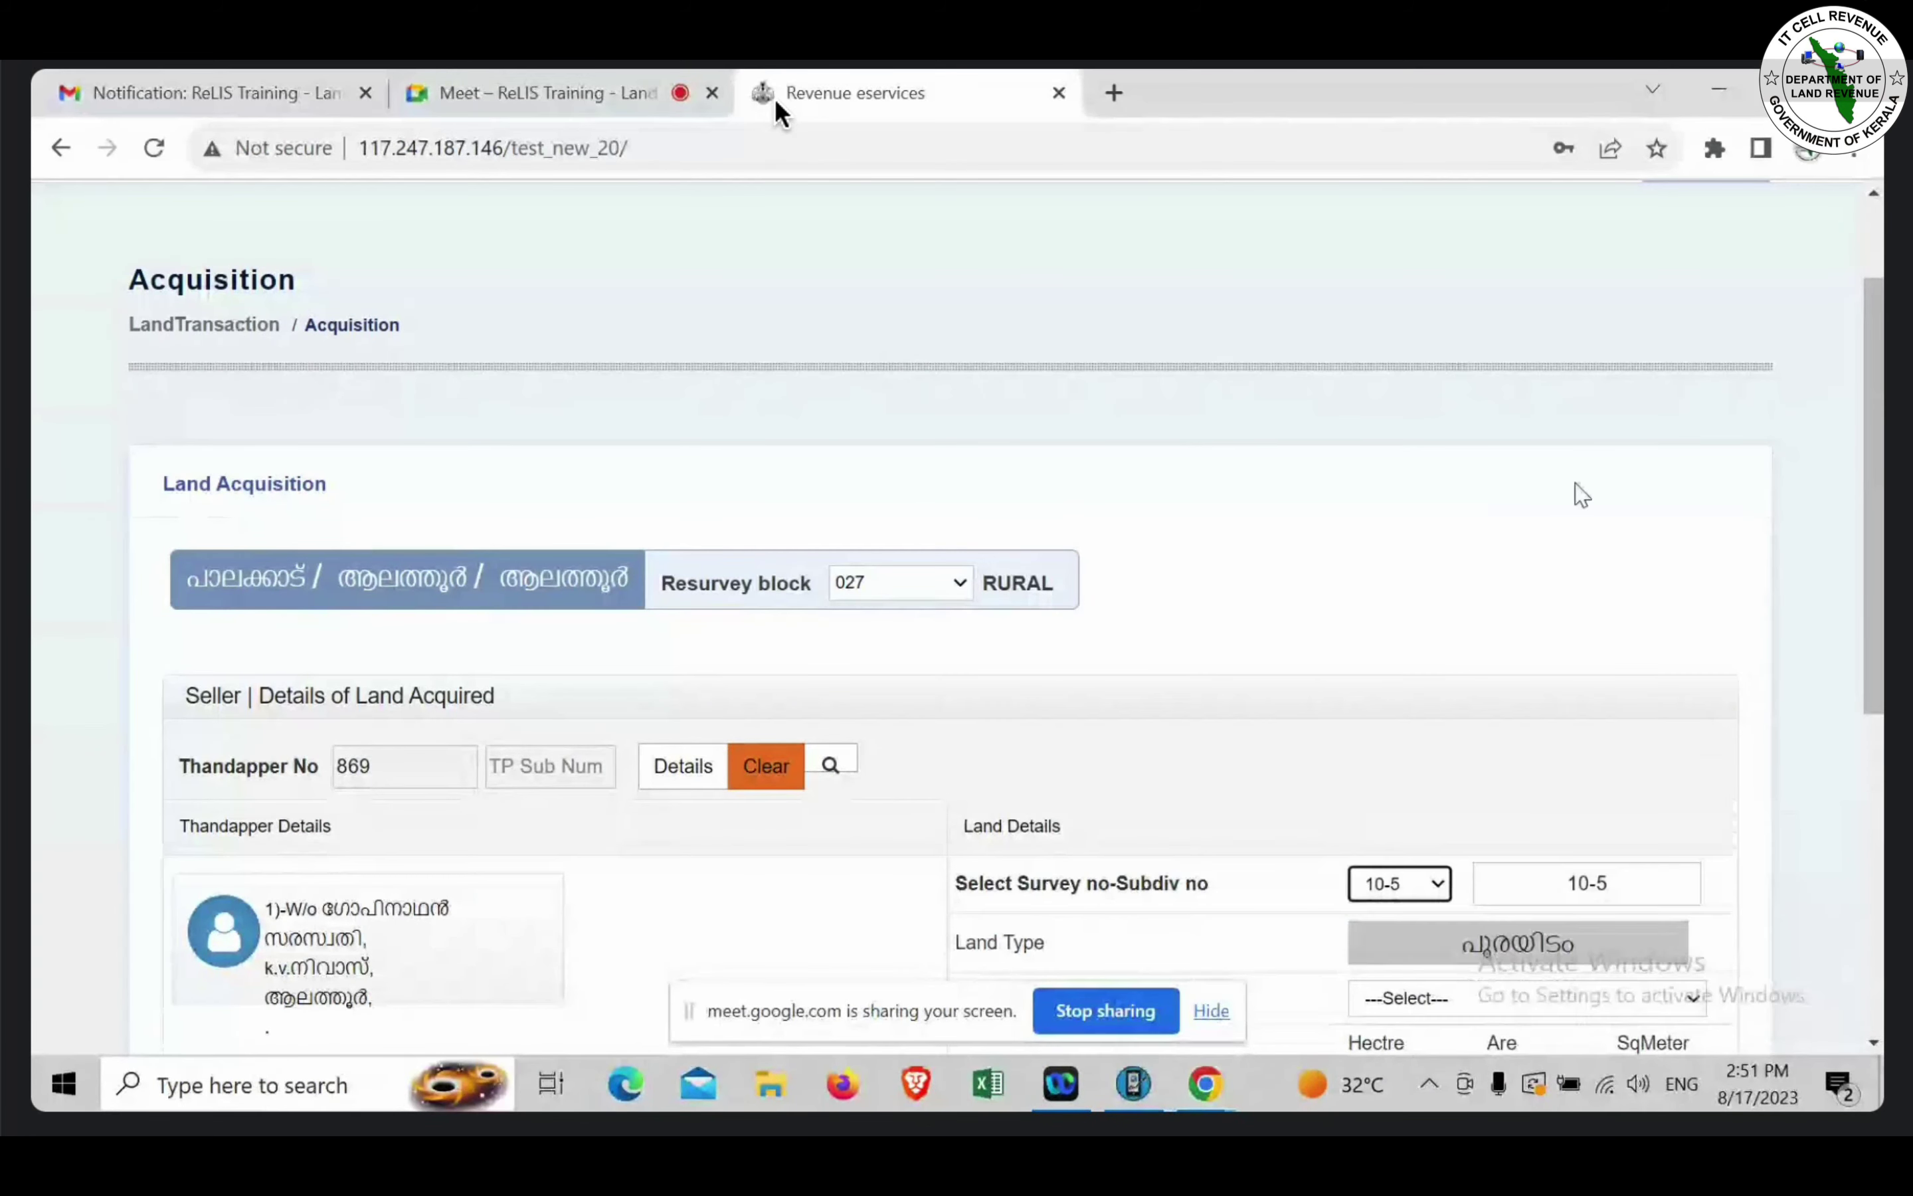
pyautogui.scroll(-5, 1577, 494)
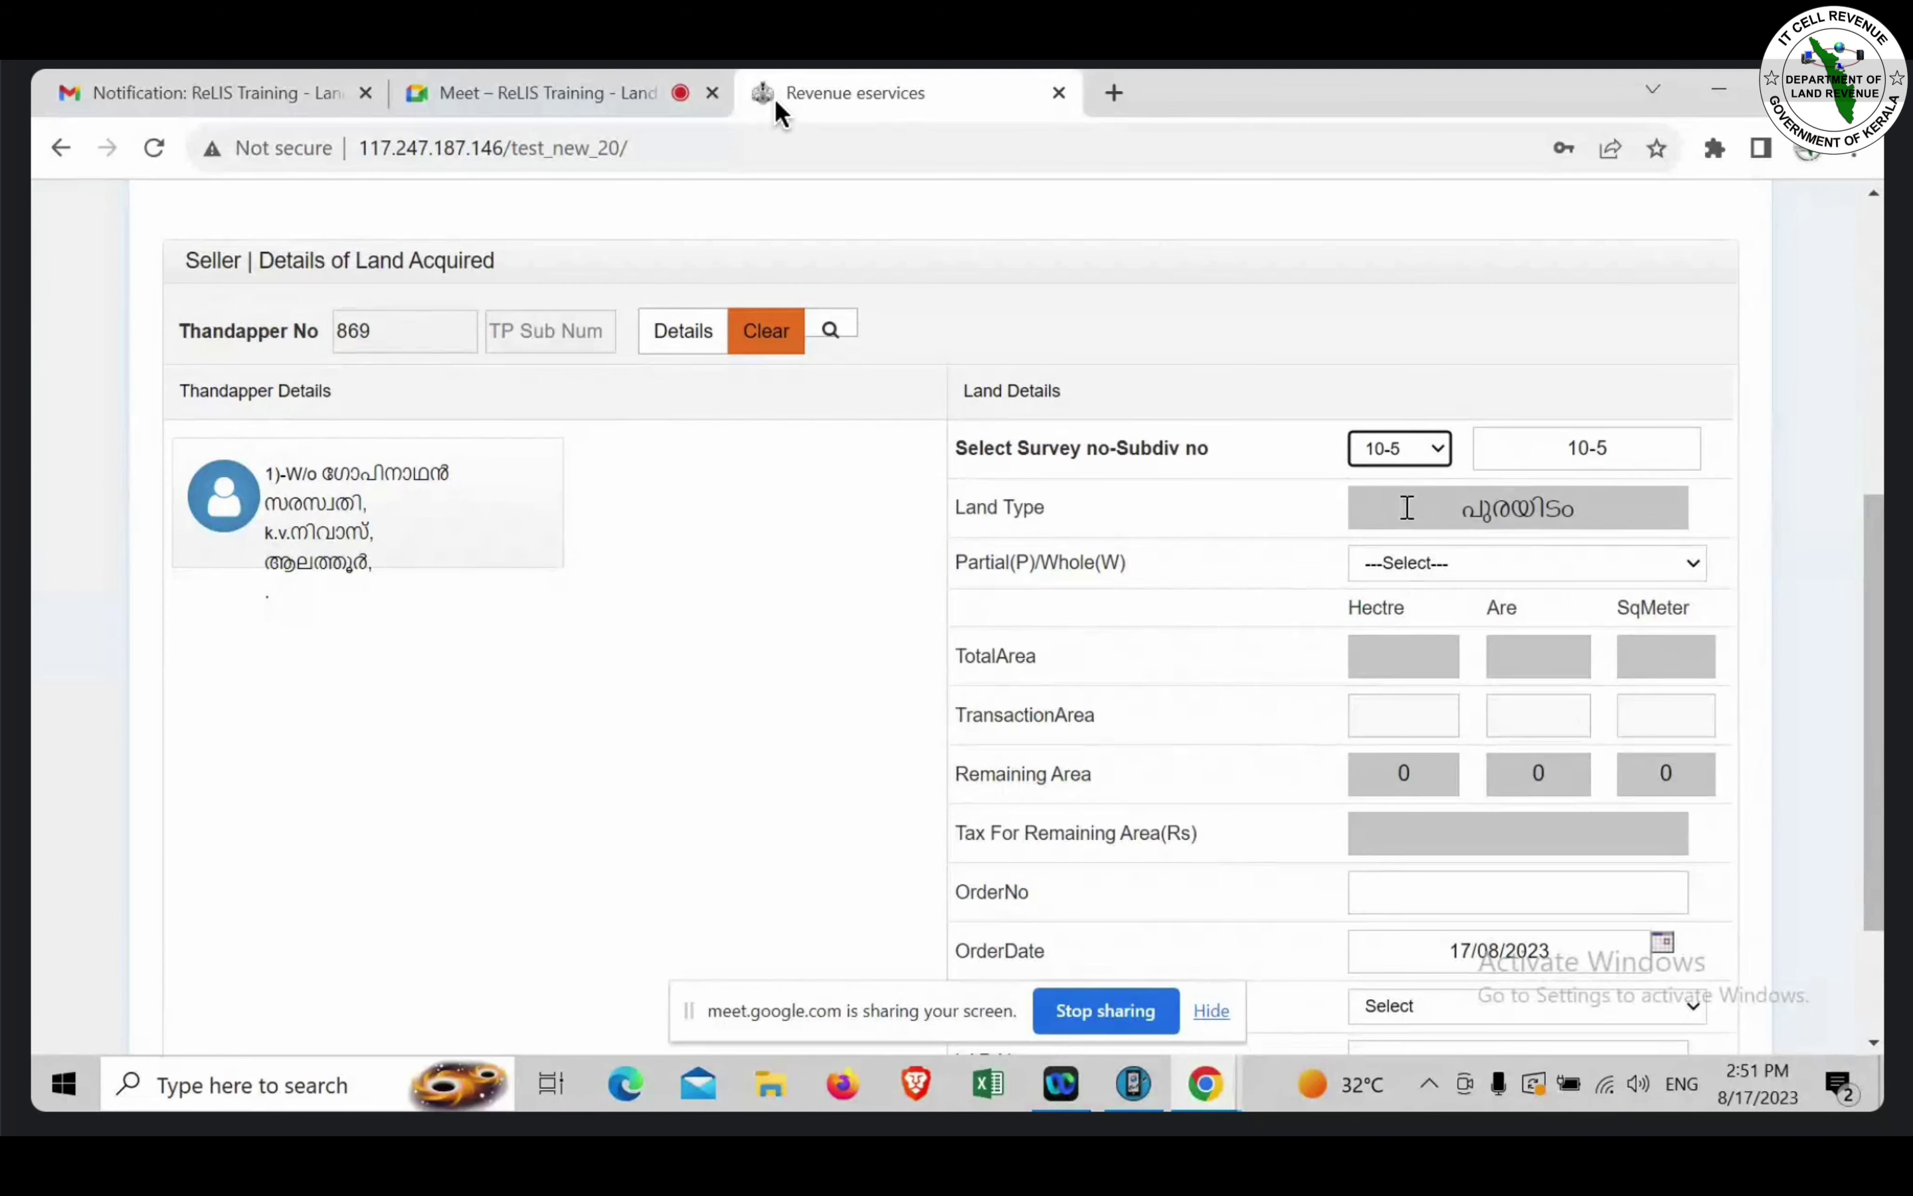
pyautogui.click(1437, 451)
pyautogui.click(1416, 543)
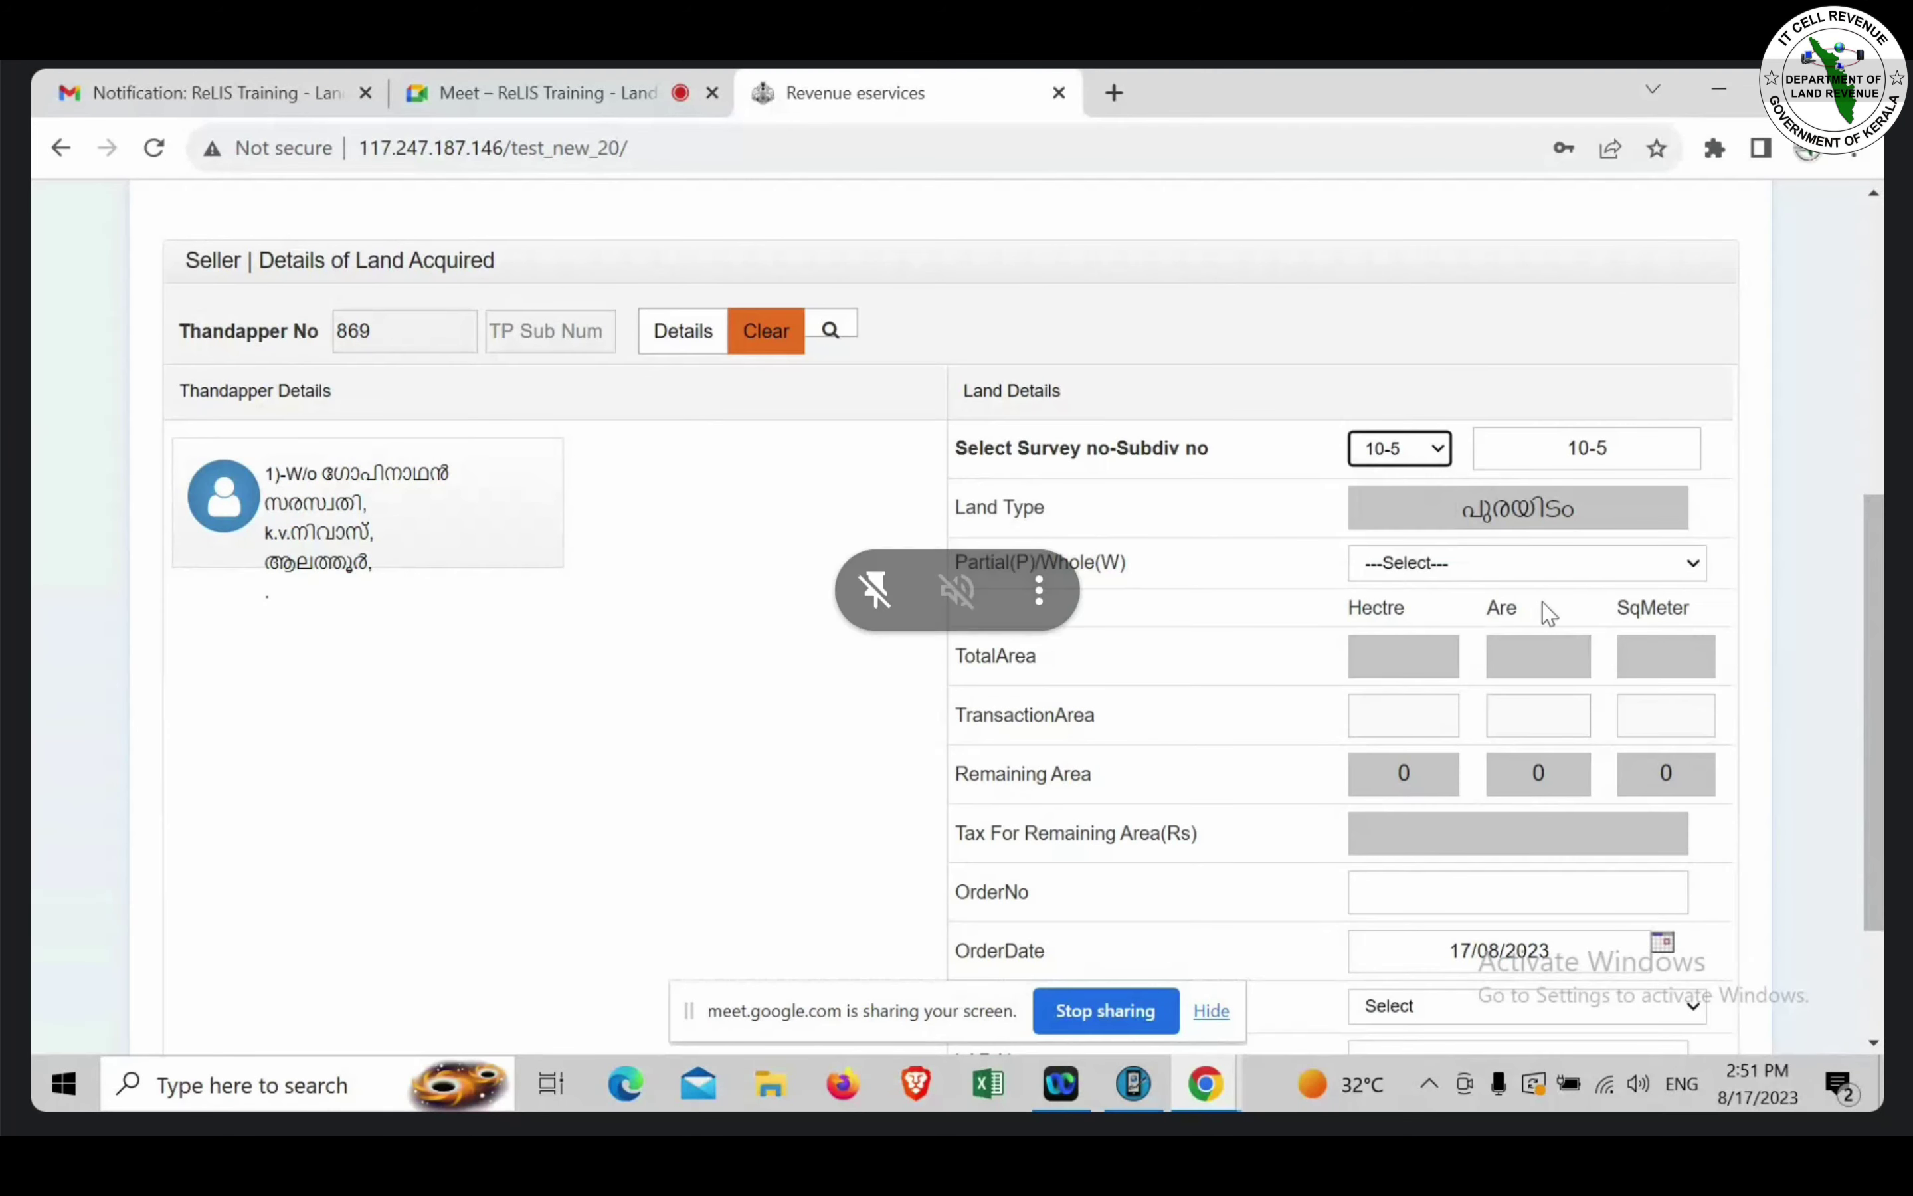
pyautogui.click(1651, 572)
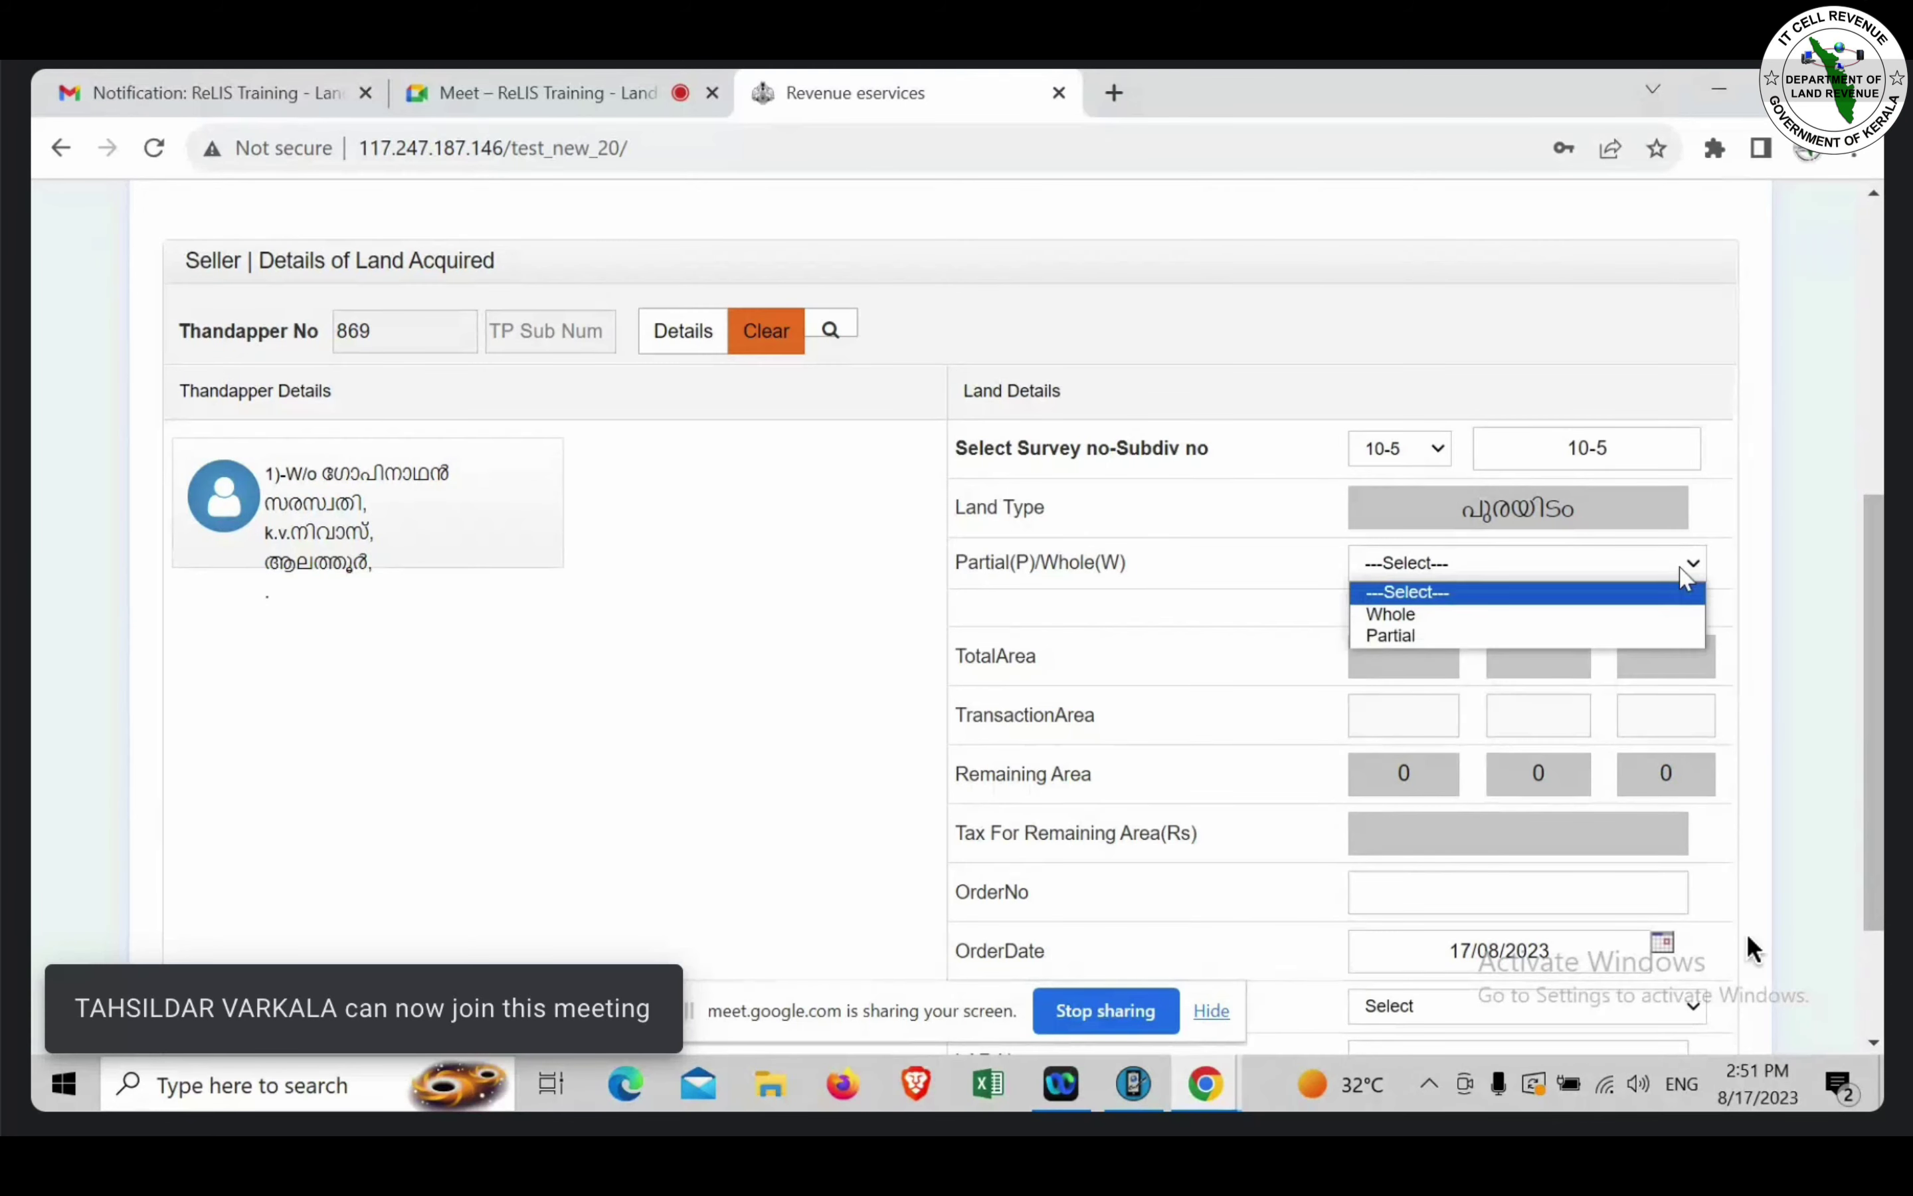
pyautogui.click(1429, 618)
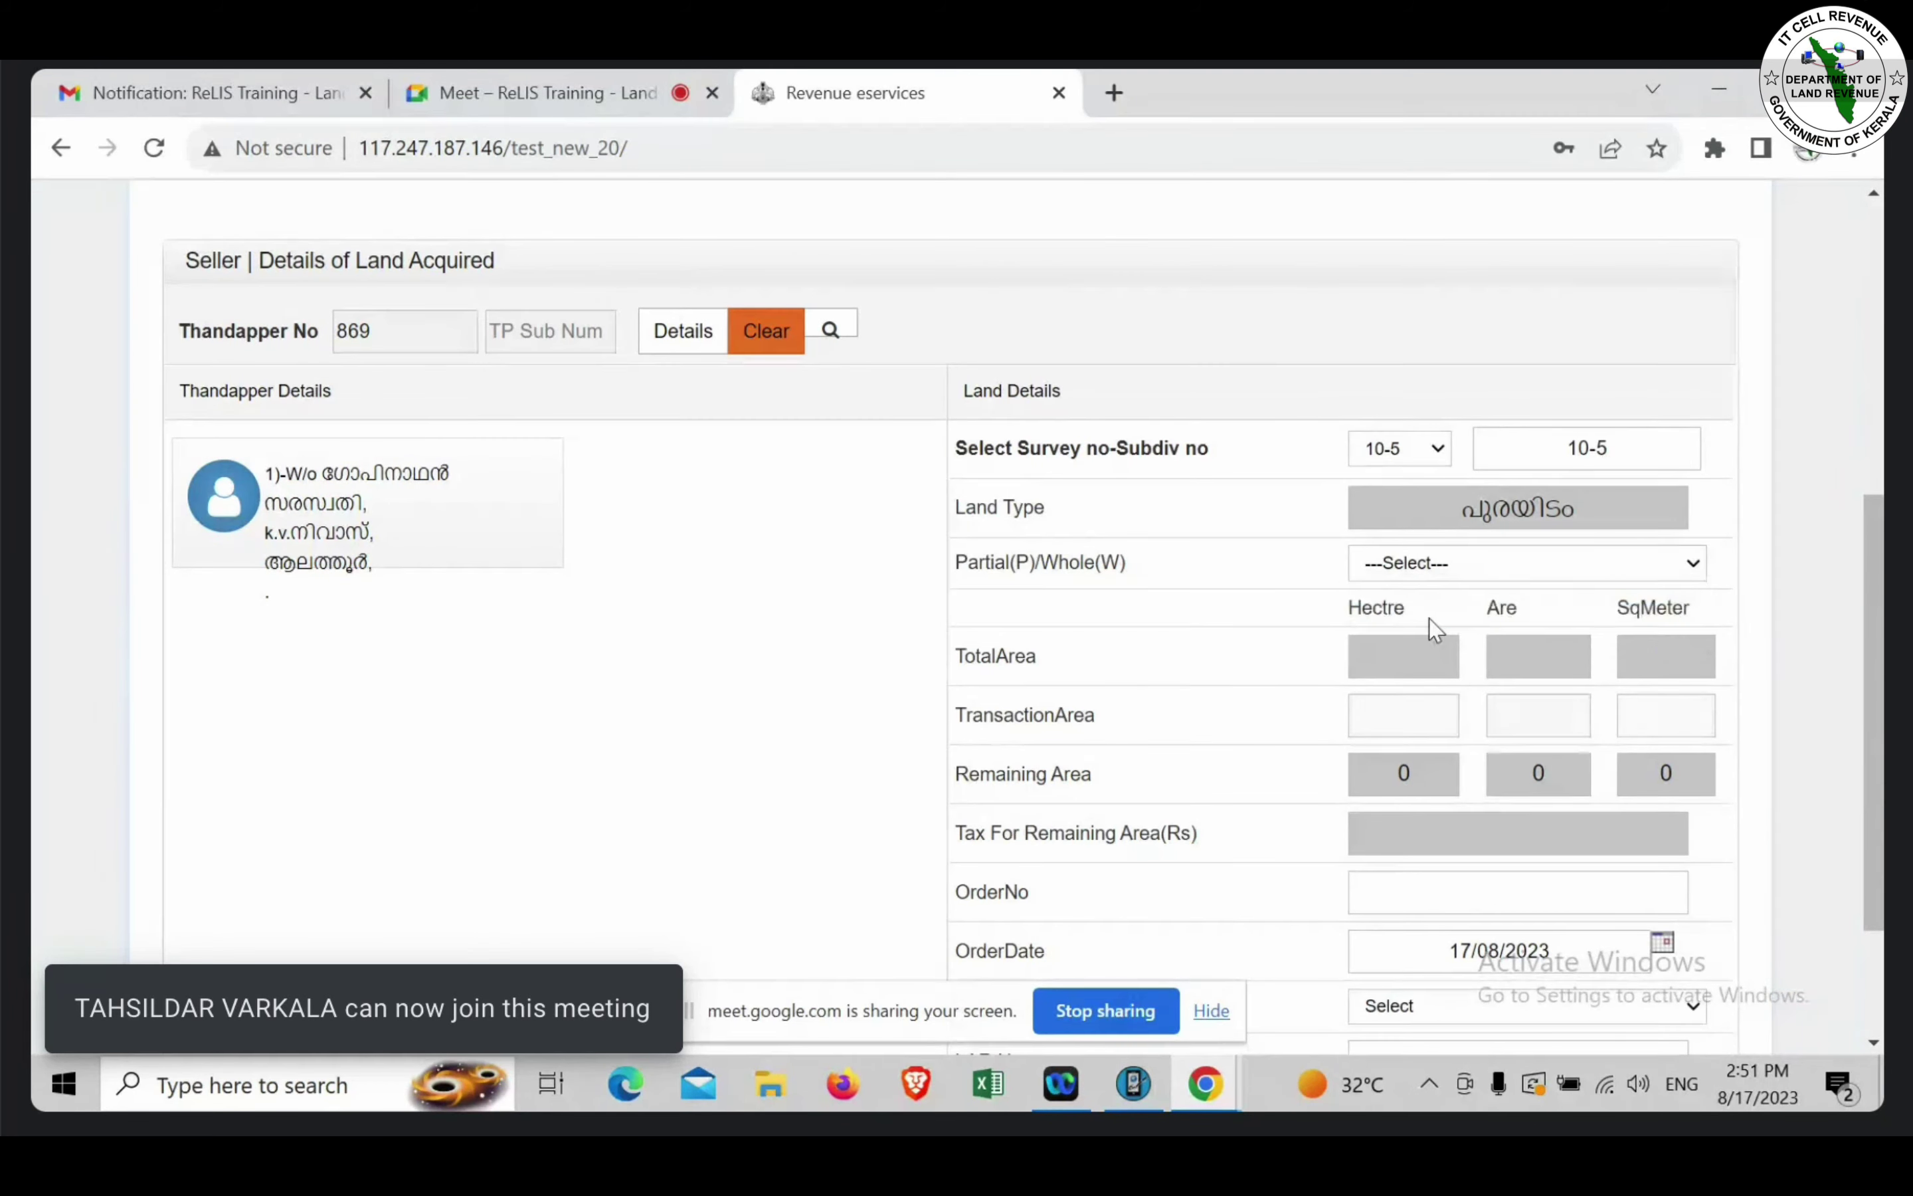
pyautogui.scroll(-3, 1628, 644)
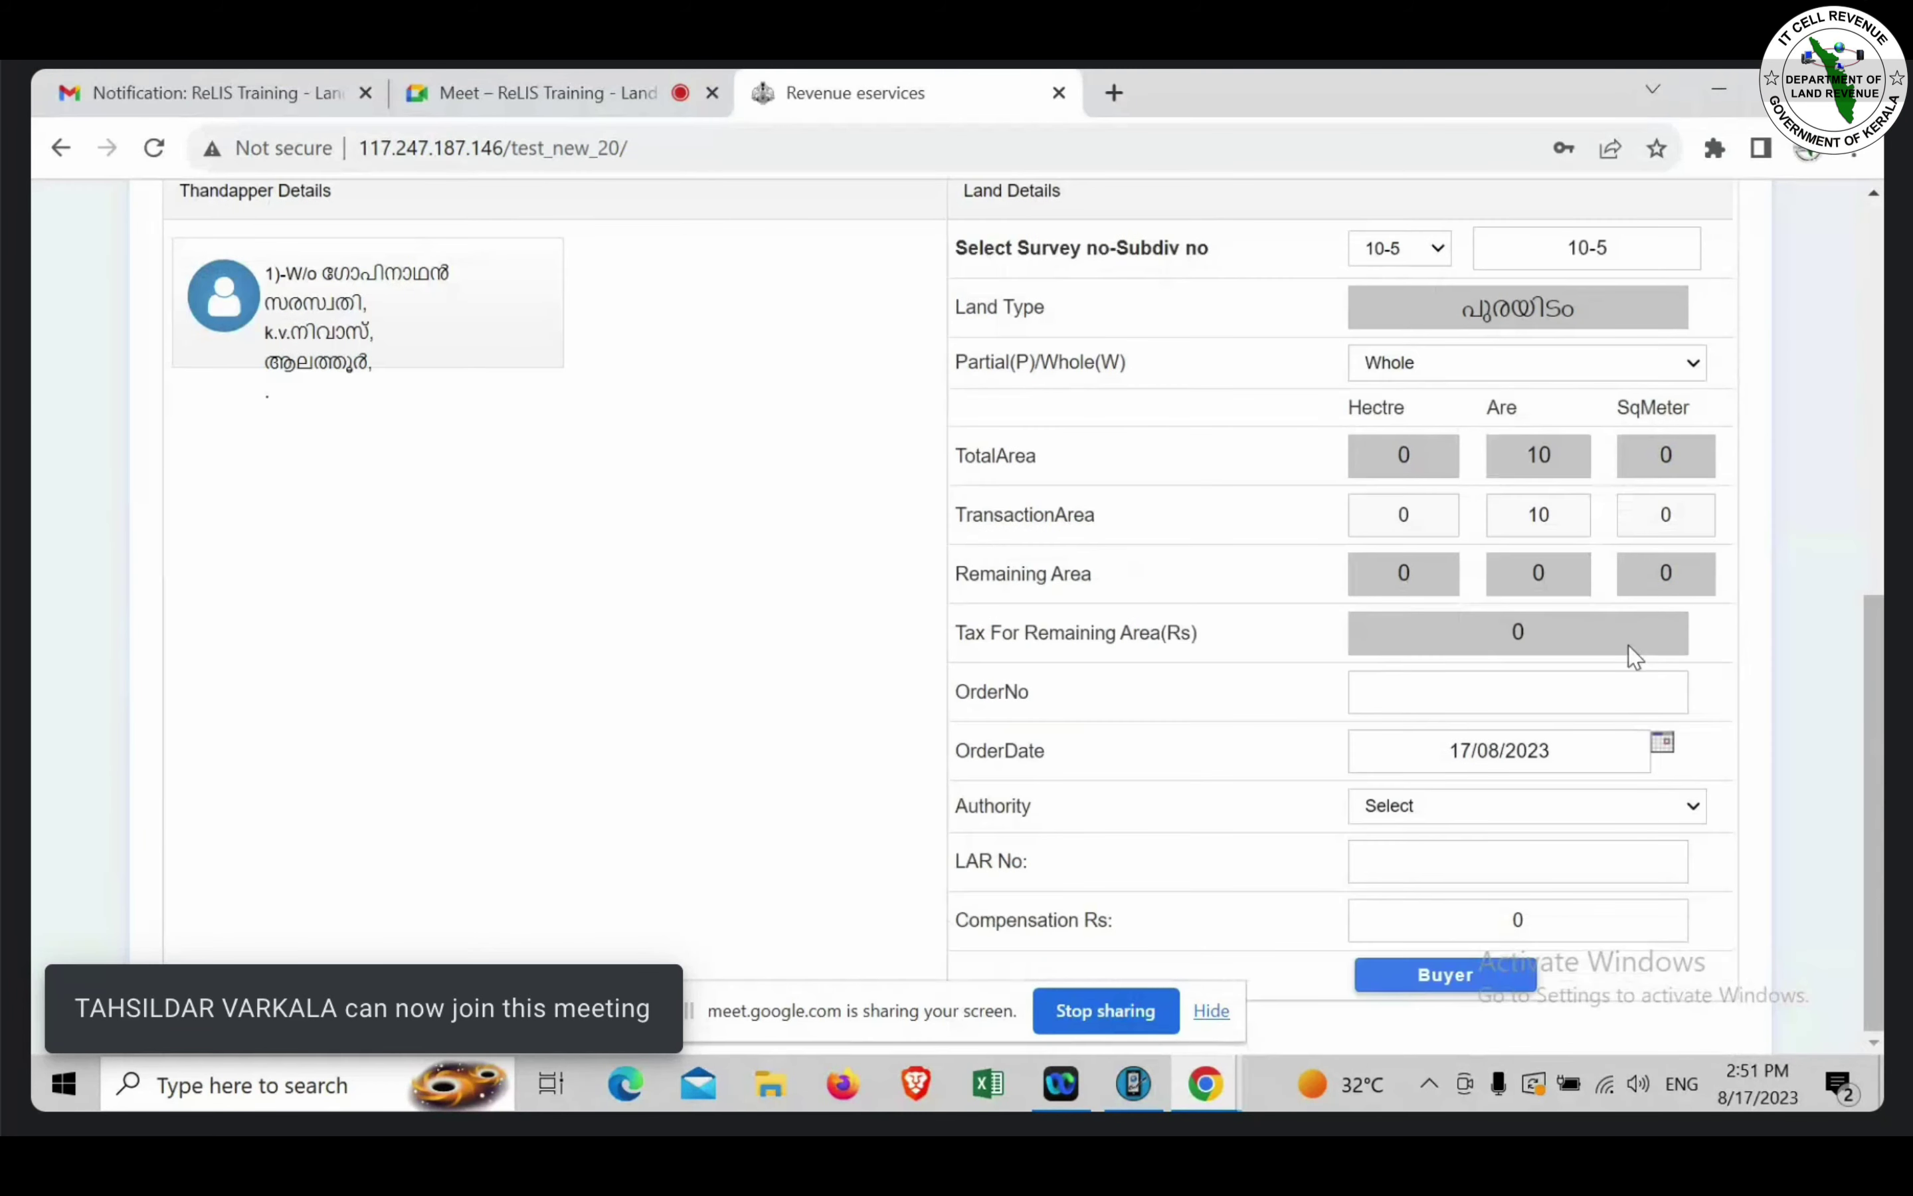
pyautogui.click(1673, 361)
pyautogui.click(1473, 431)
# Enter a 2 Are transaction area, leaving 8 Are remaining with tax 20.
pyautogui.scroll(5, 1692, 730)
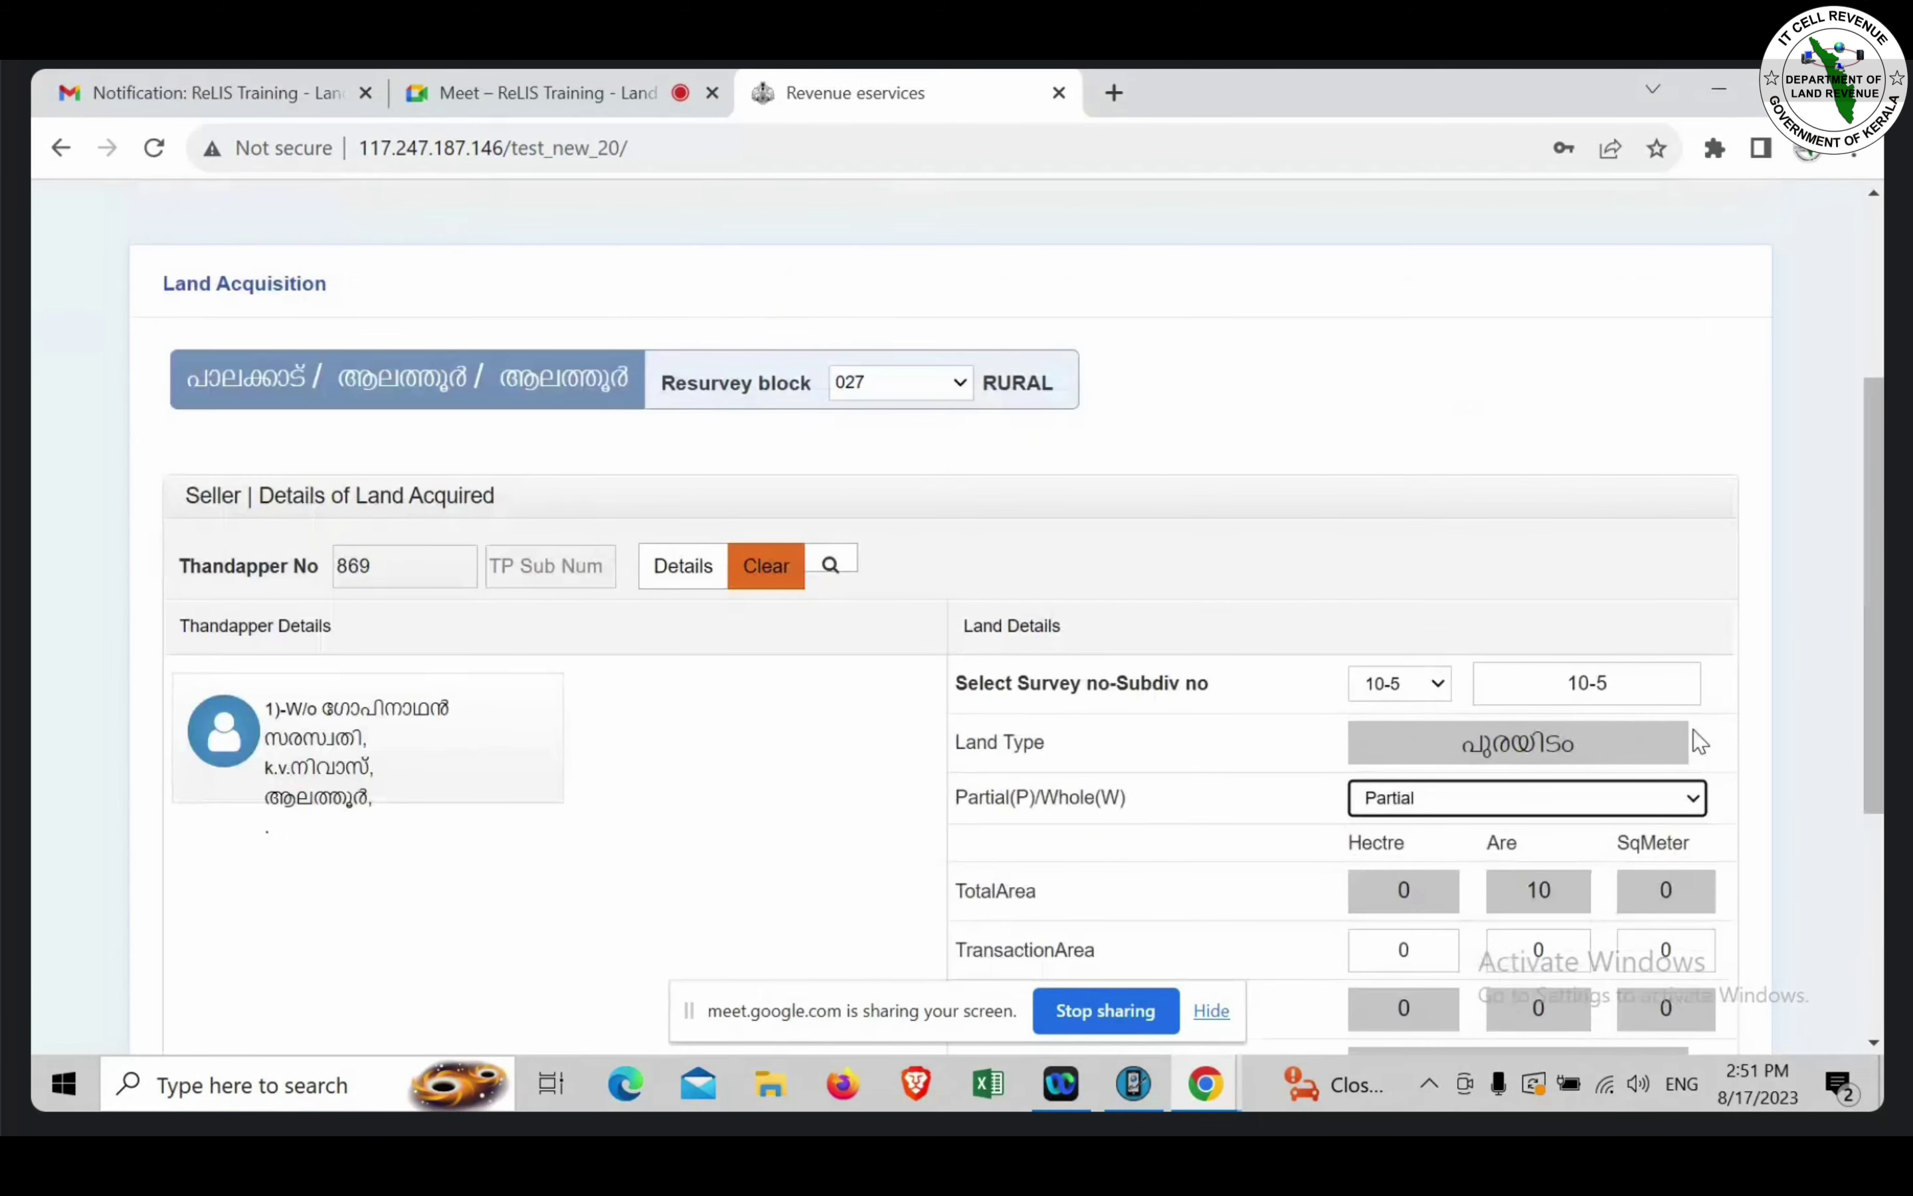
pyautogui.scroll(-3, 1692, 730)
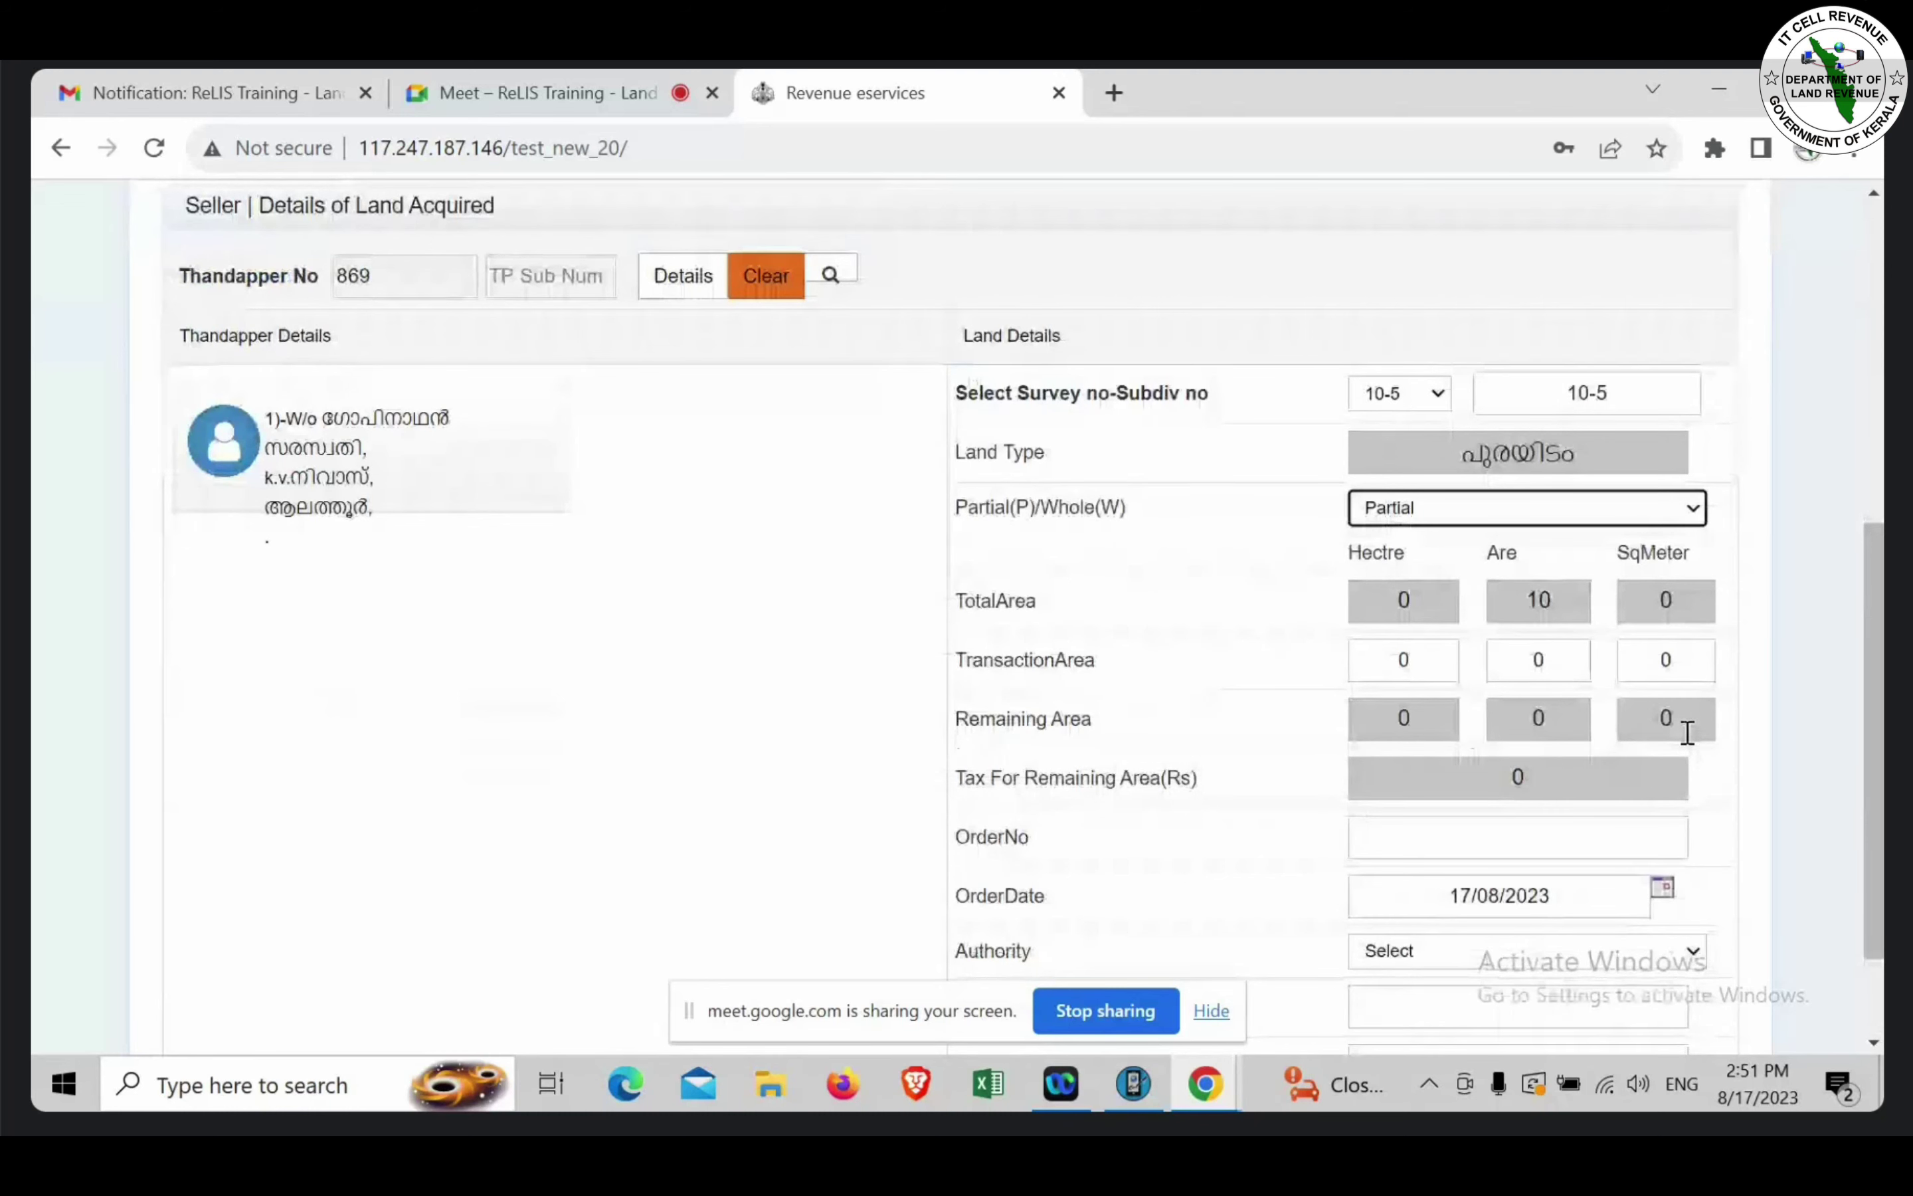
pyautogui.click(1581, 668)
pyautogui.write('2')
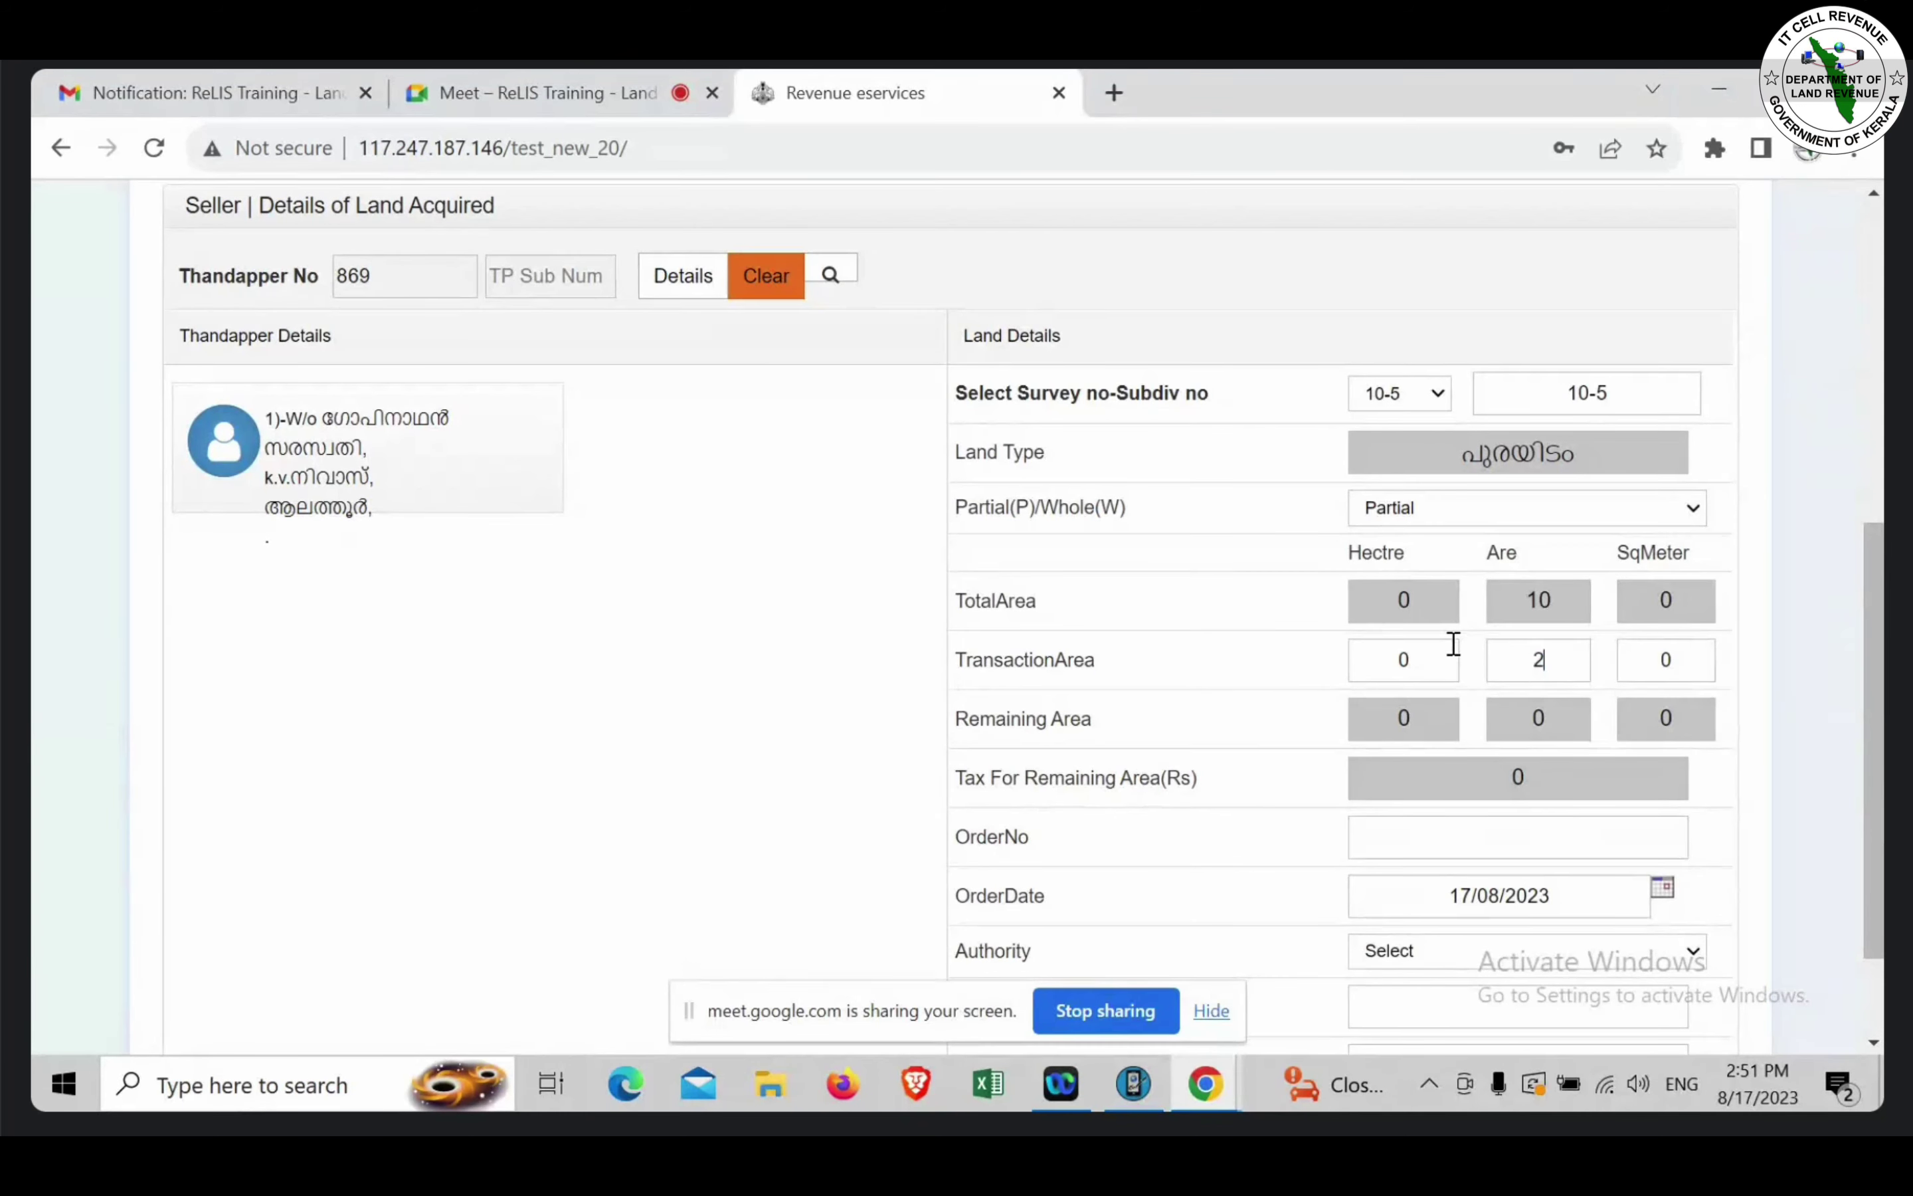
pyautogui.press('Tab')
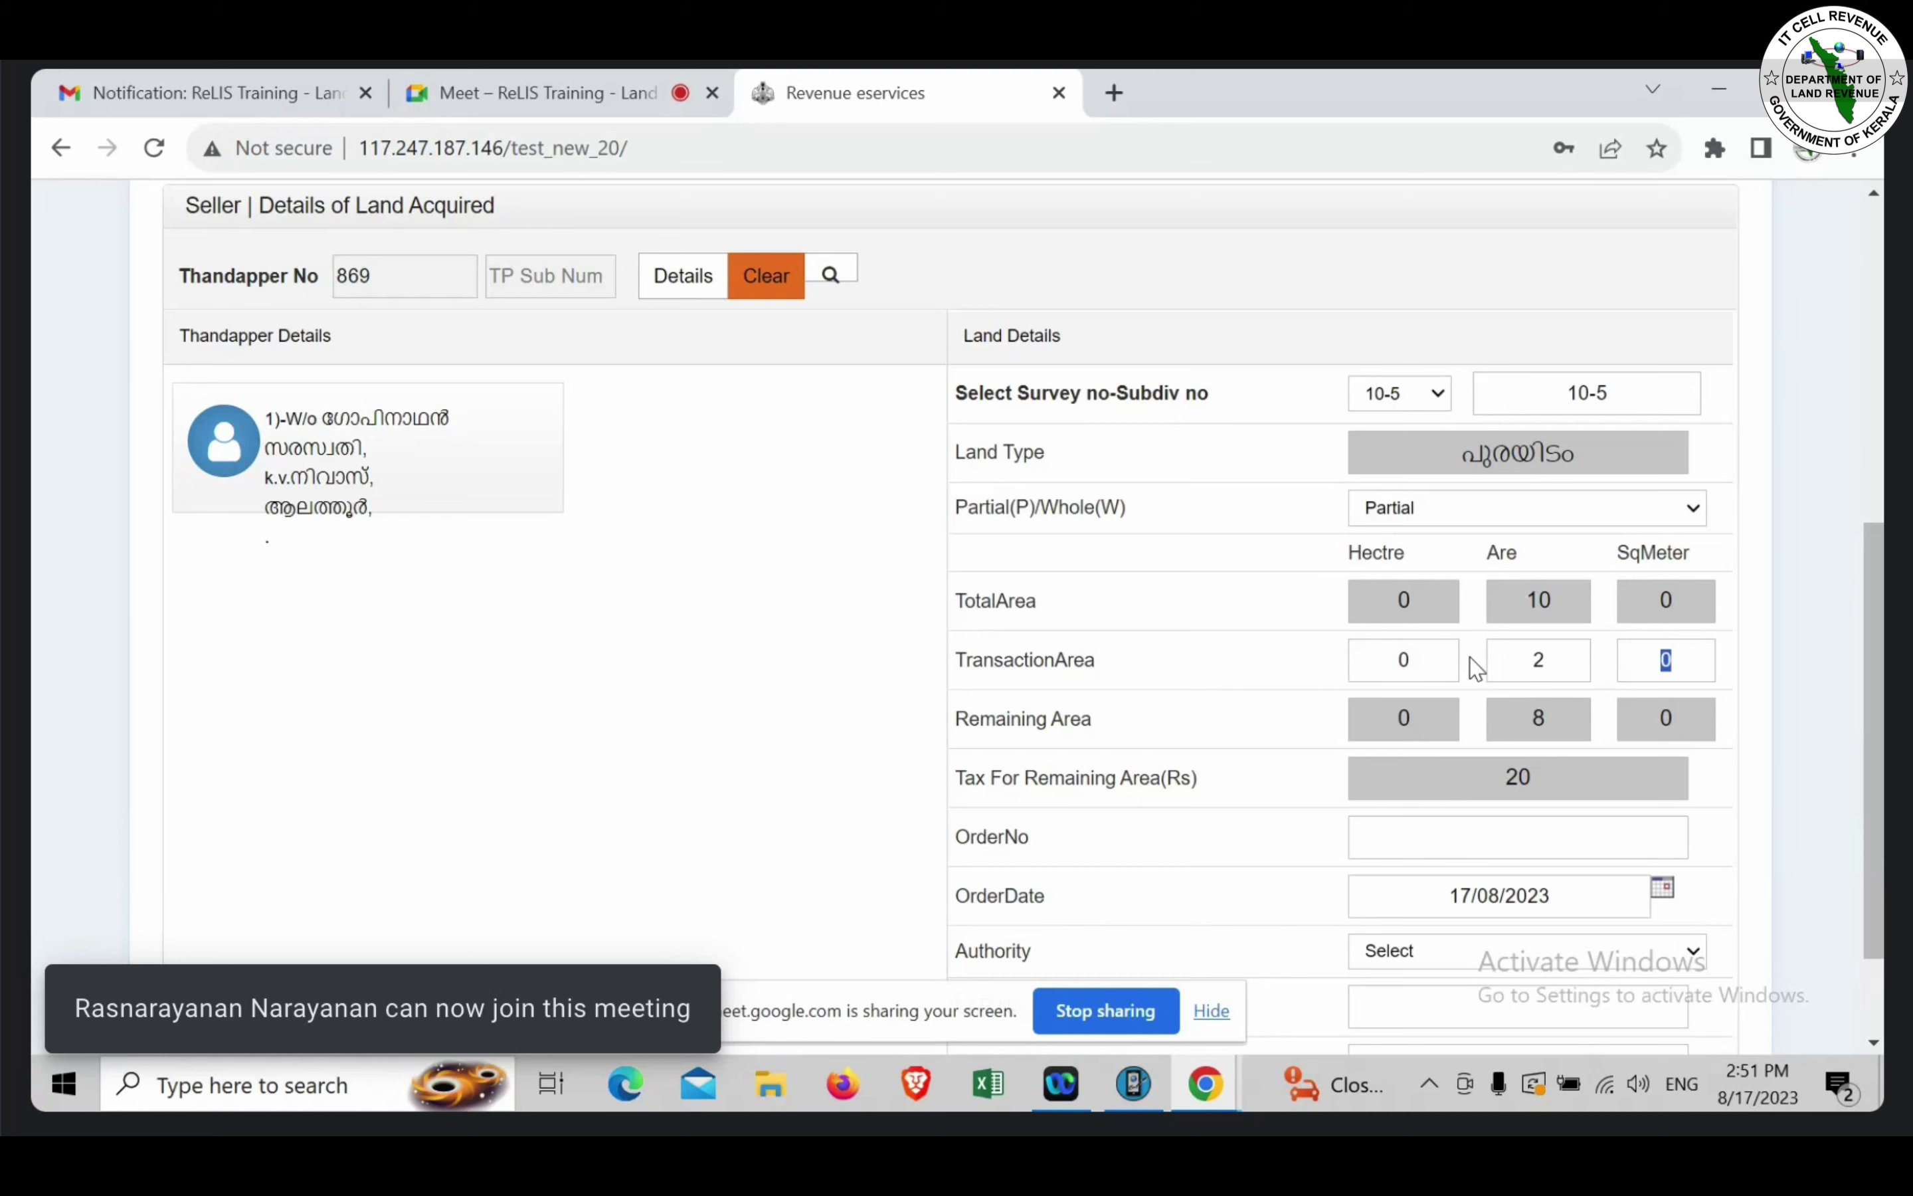
pyautogui.scroll(-2, 1469, 656)
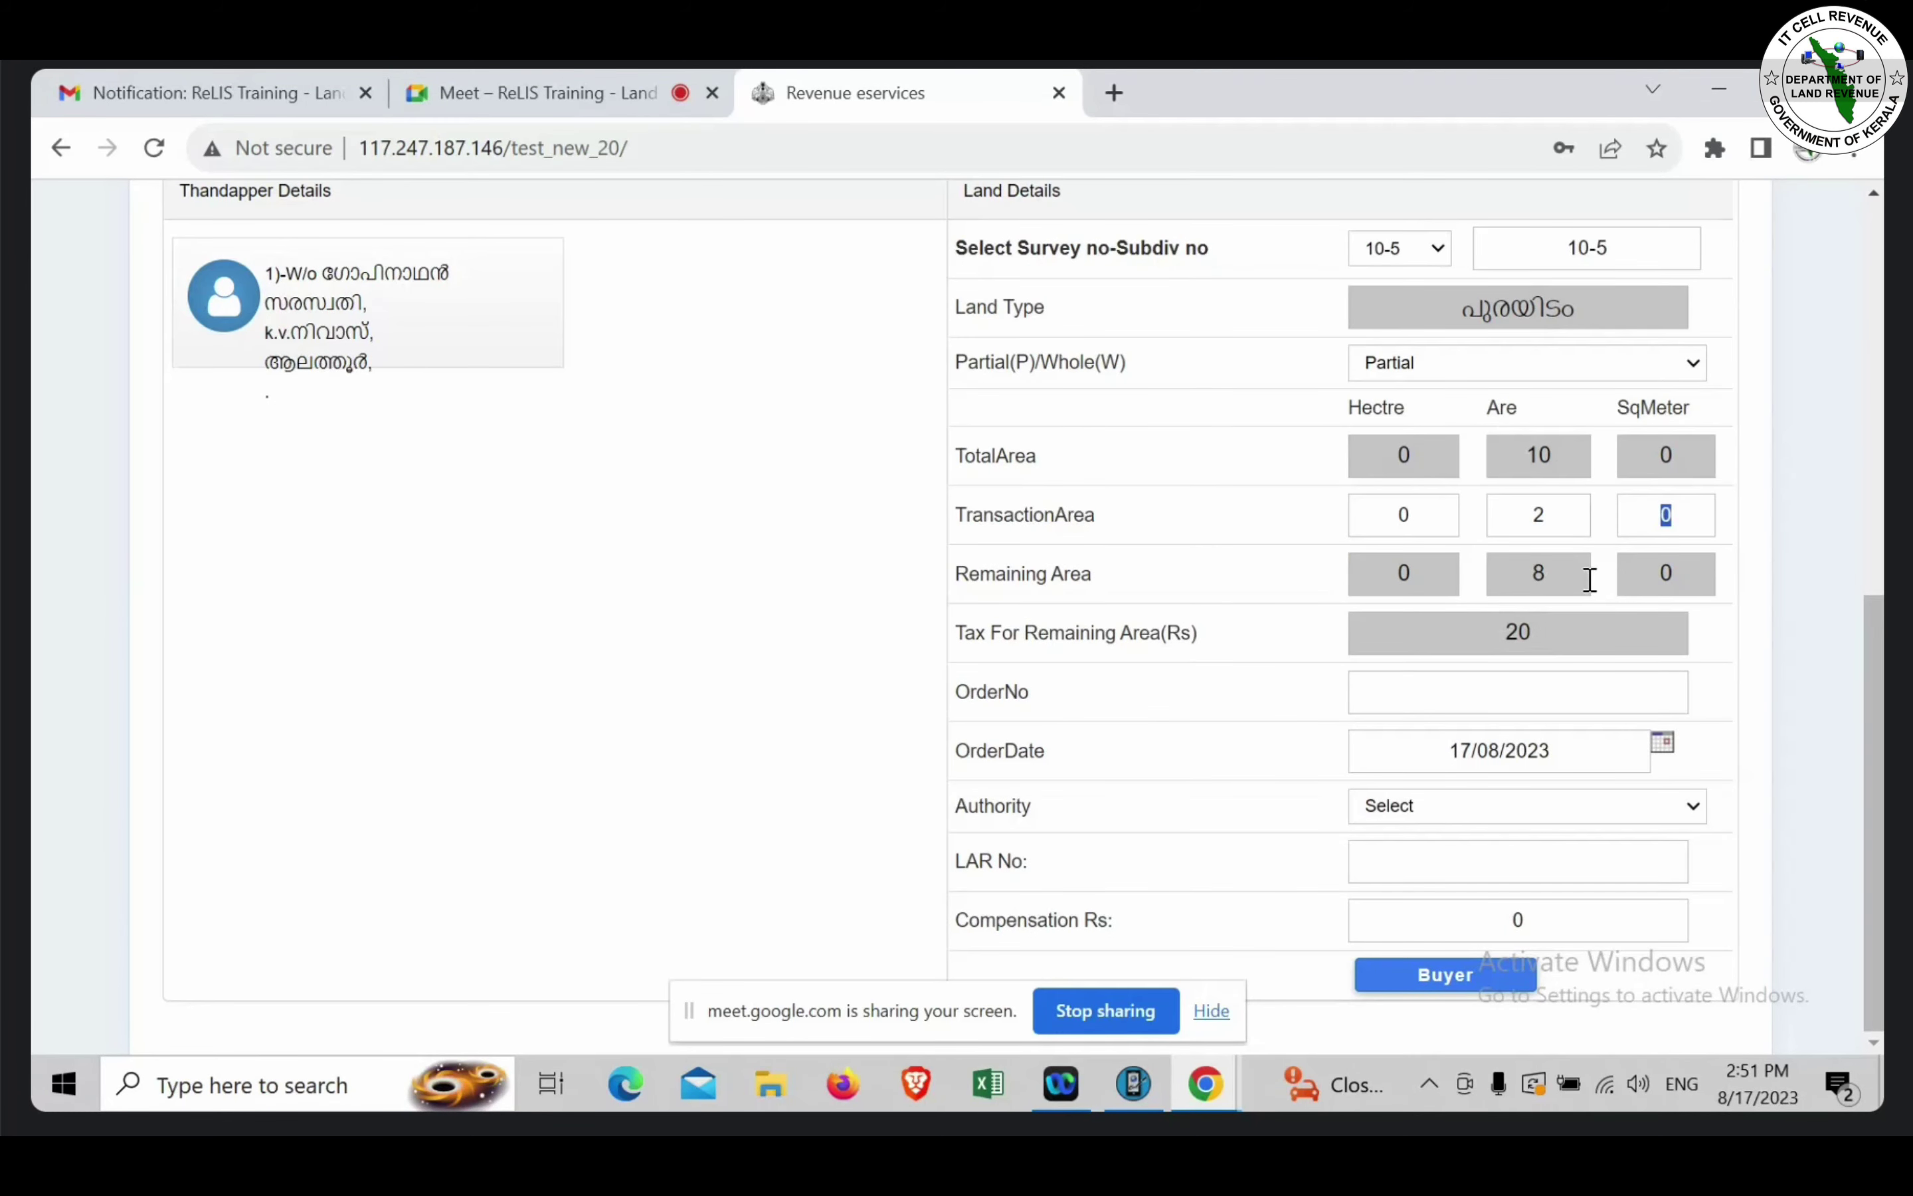
pyautogui.click(1464, 689)
pyautogui.scroll(4, 1816, 683)
pyautogui.scroll(-4, 1817, 684)
pyautogui.moveTo(1463, 547)
pyautogui.moveTo(1559, 640)
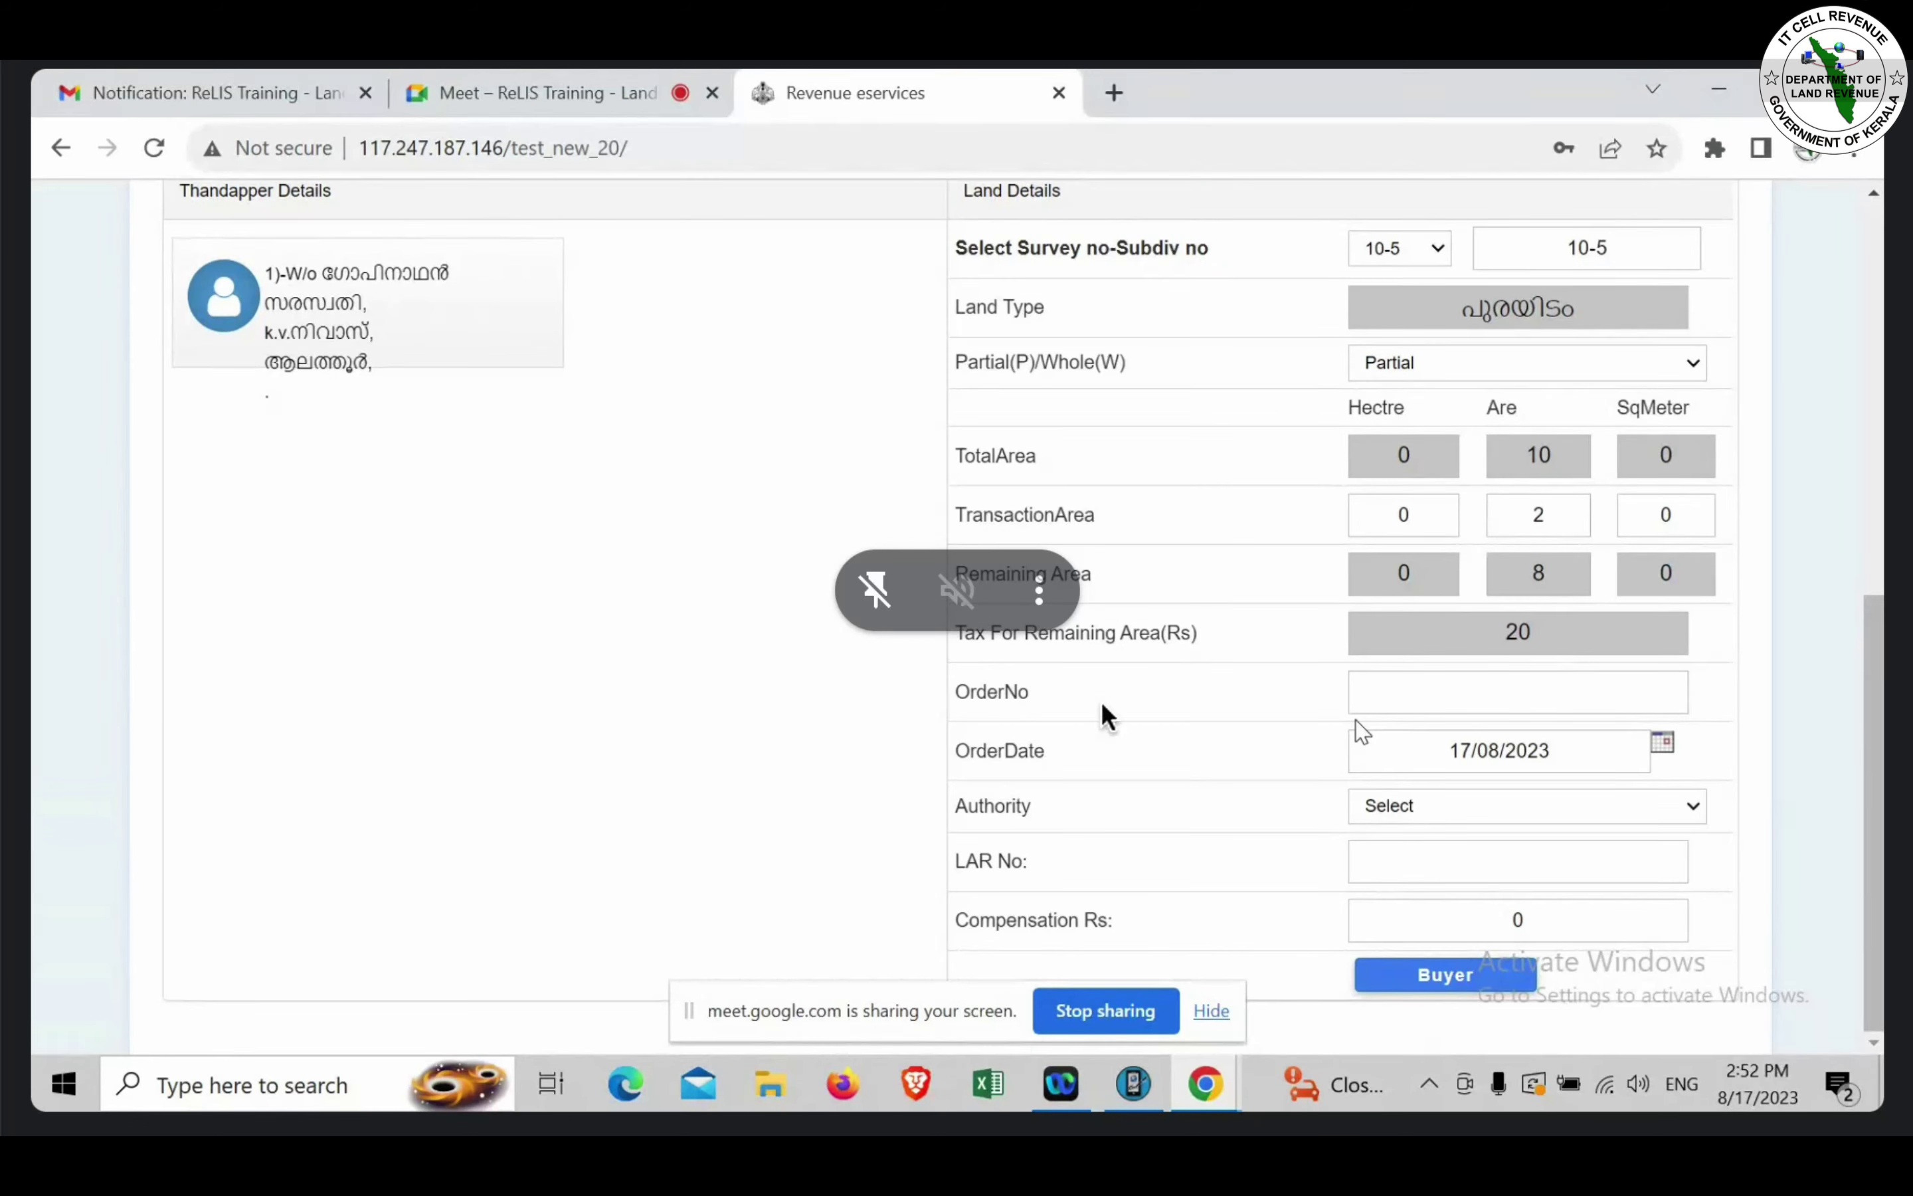
pyautogui.click(1039, 594)
pyautogui.click(1037, 600)
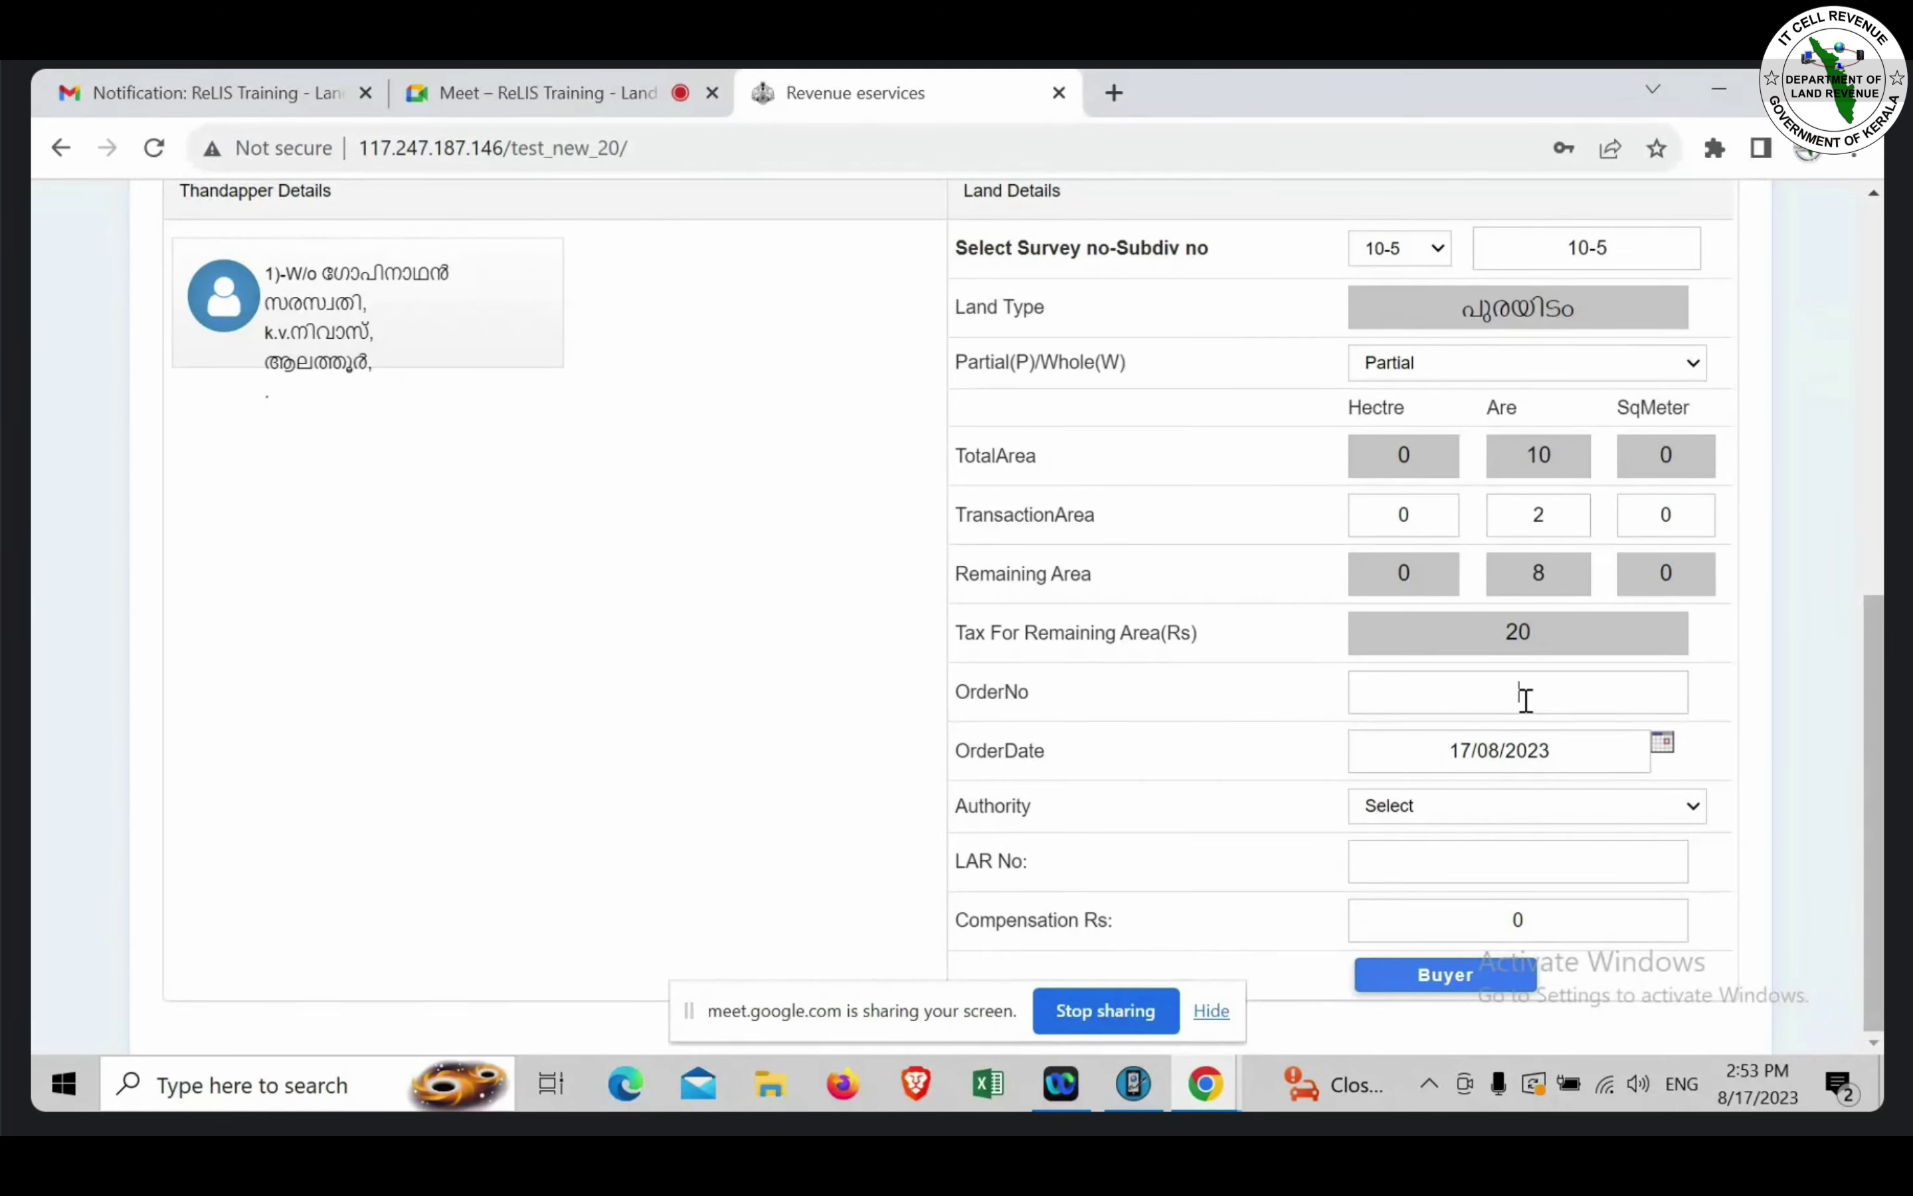
# Enter order number 123, authority Spl Tahsildhar and LAR No 23.
pyautogui.write('123')
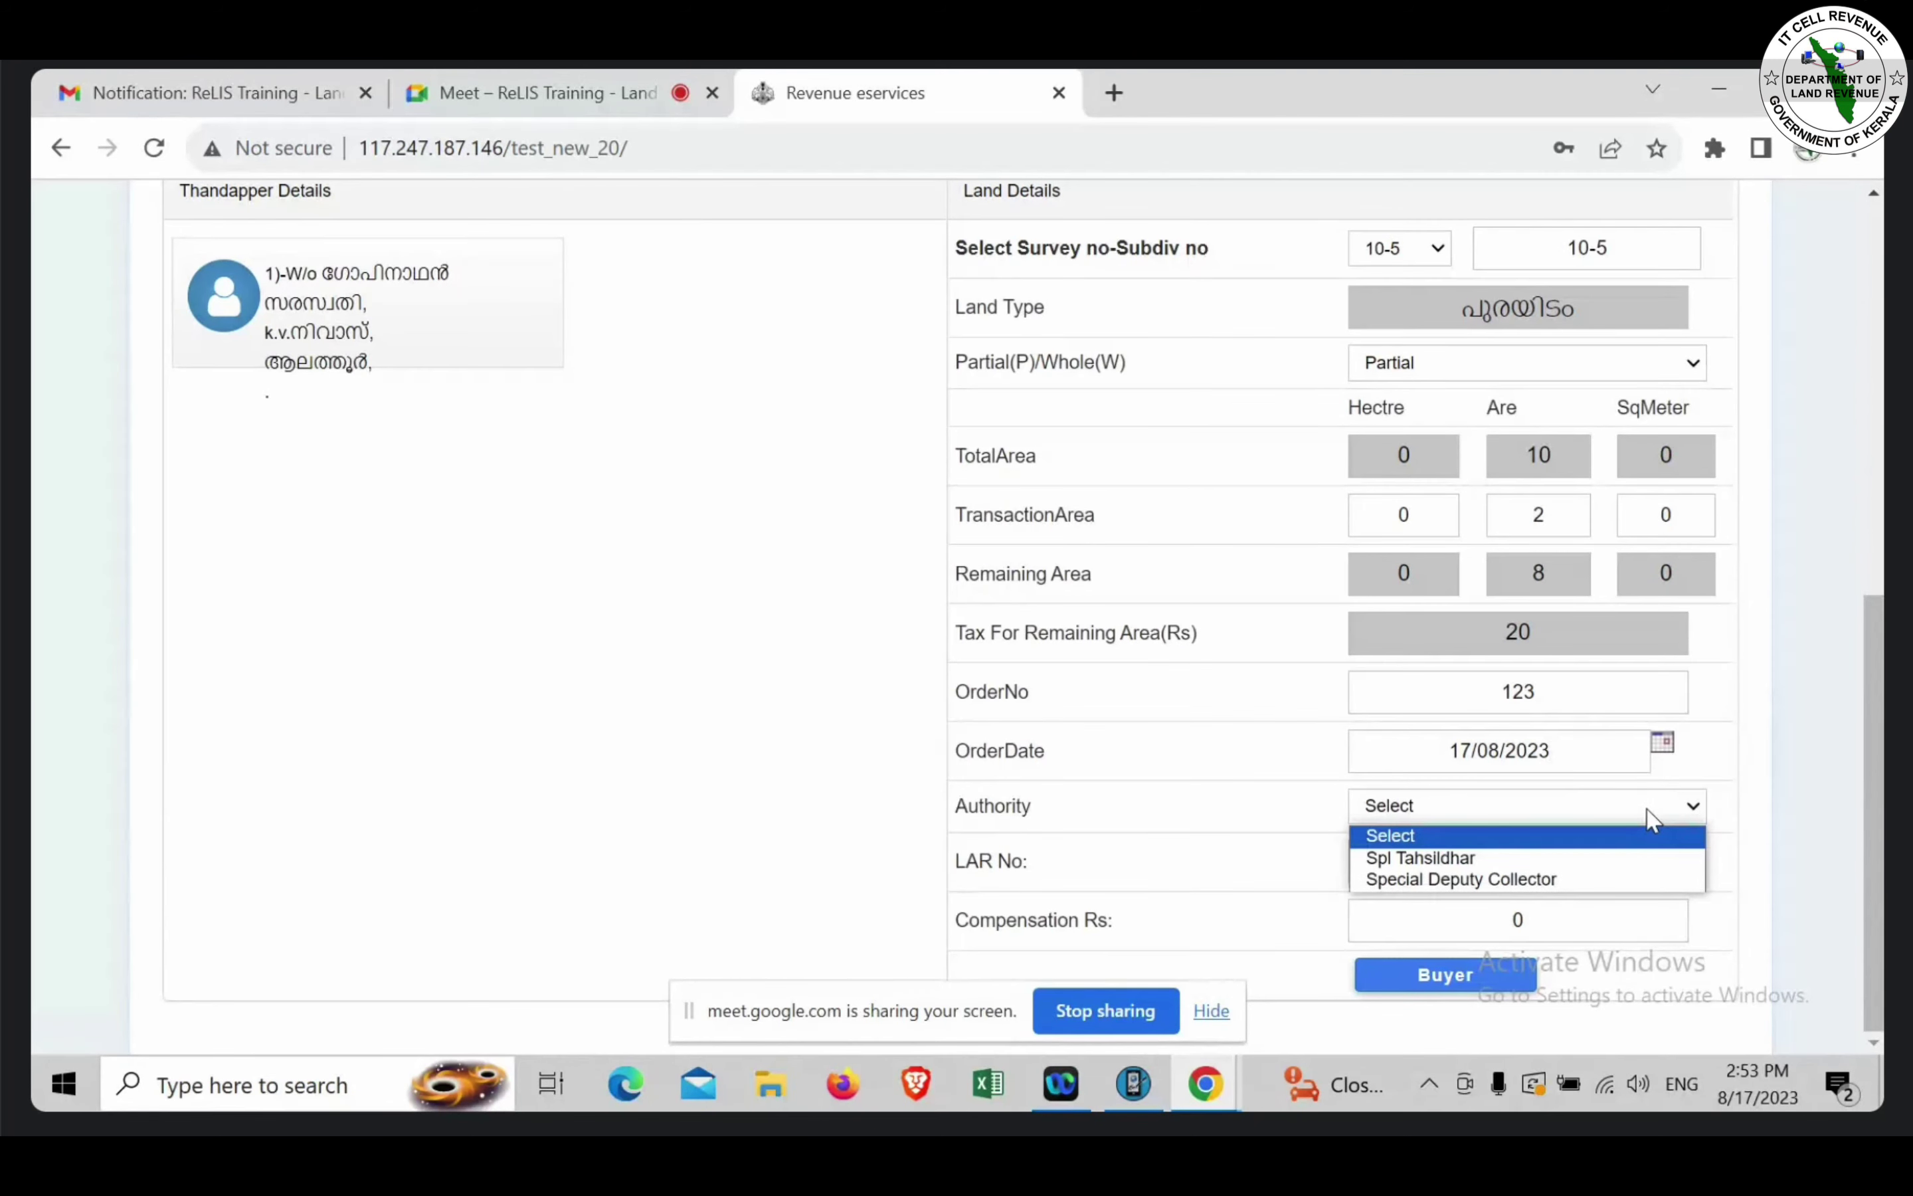
pyautogui.click(1459, 858)
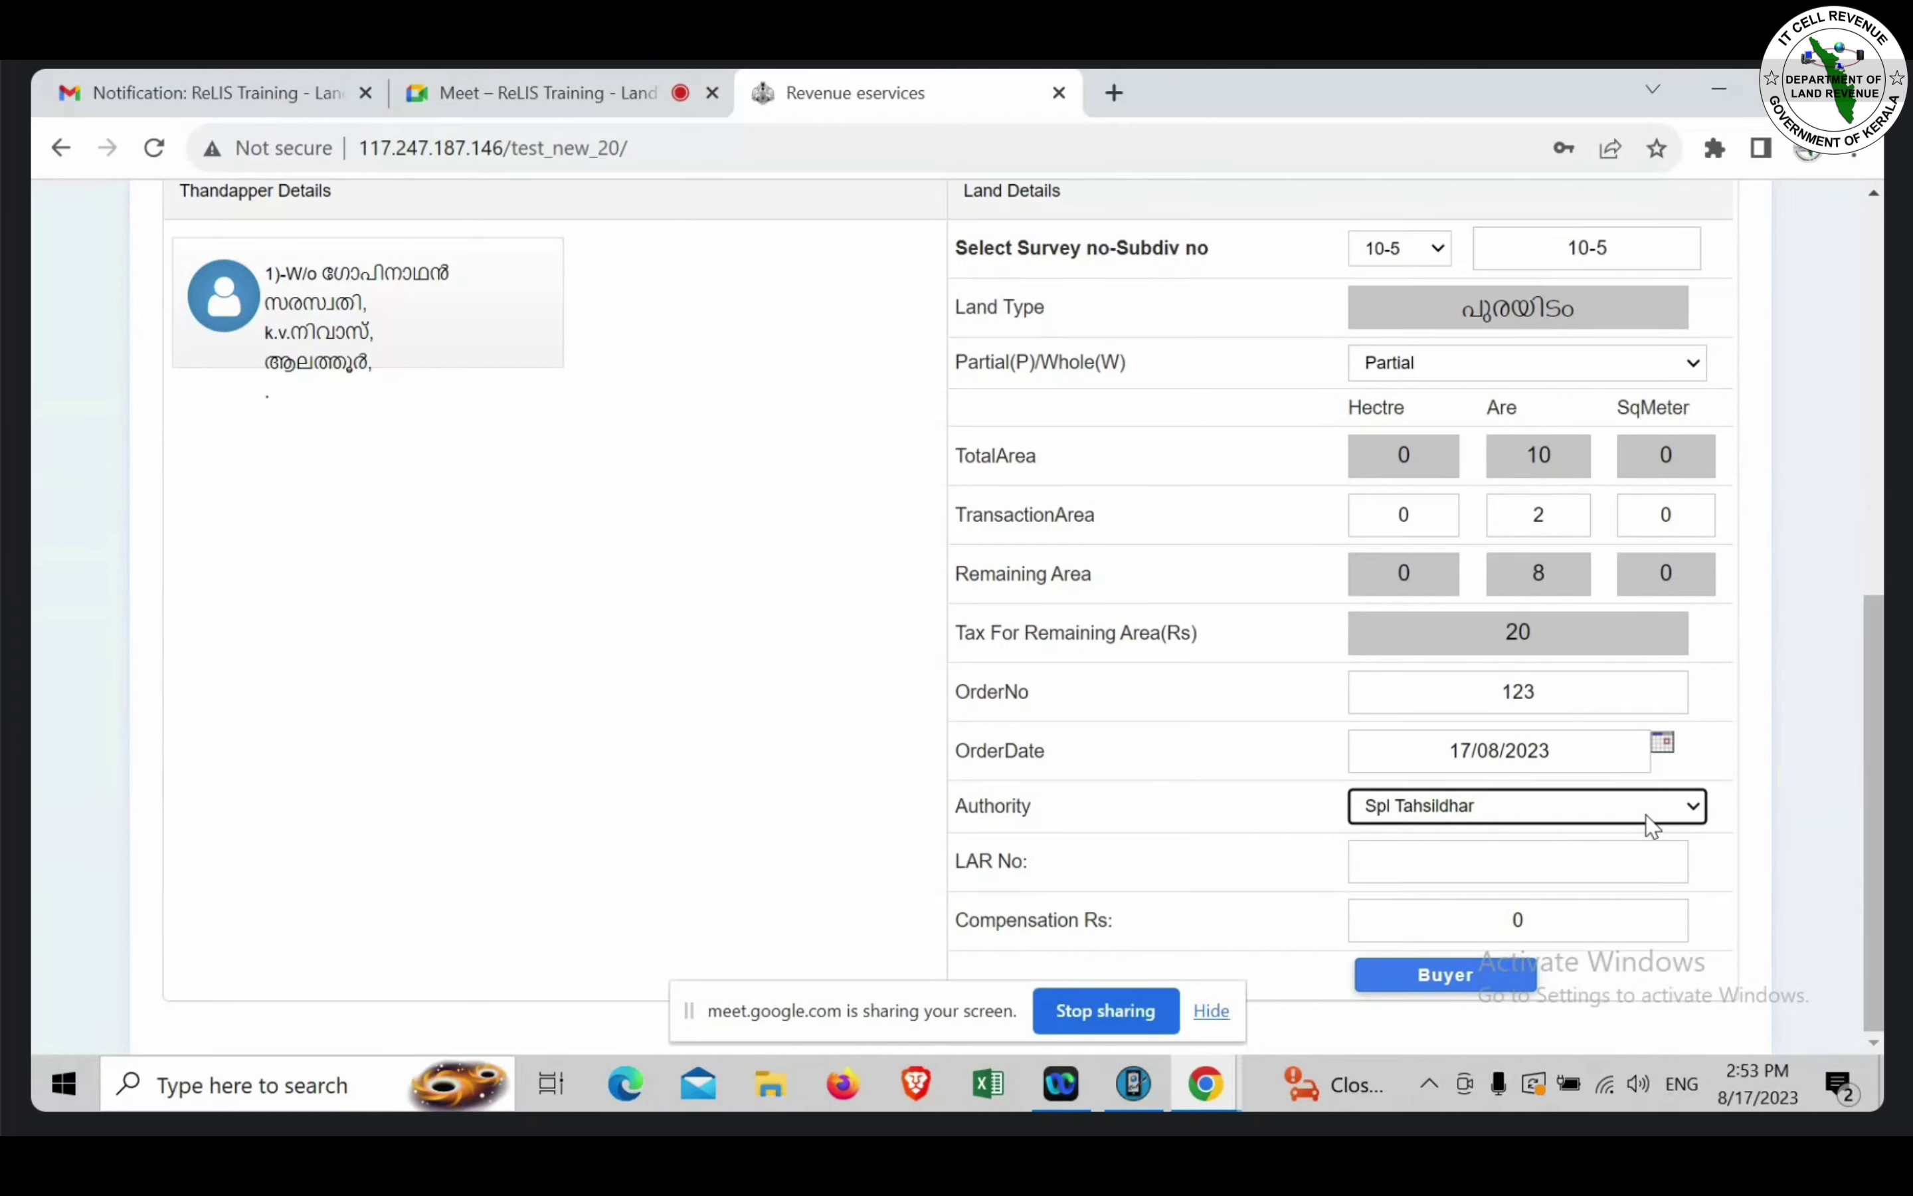
pyautogui.click(1511, 865)
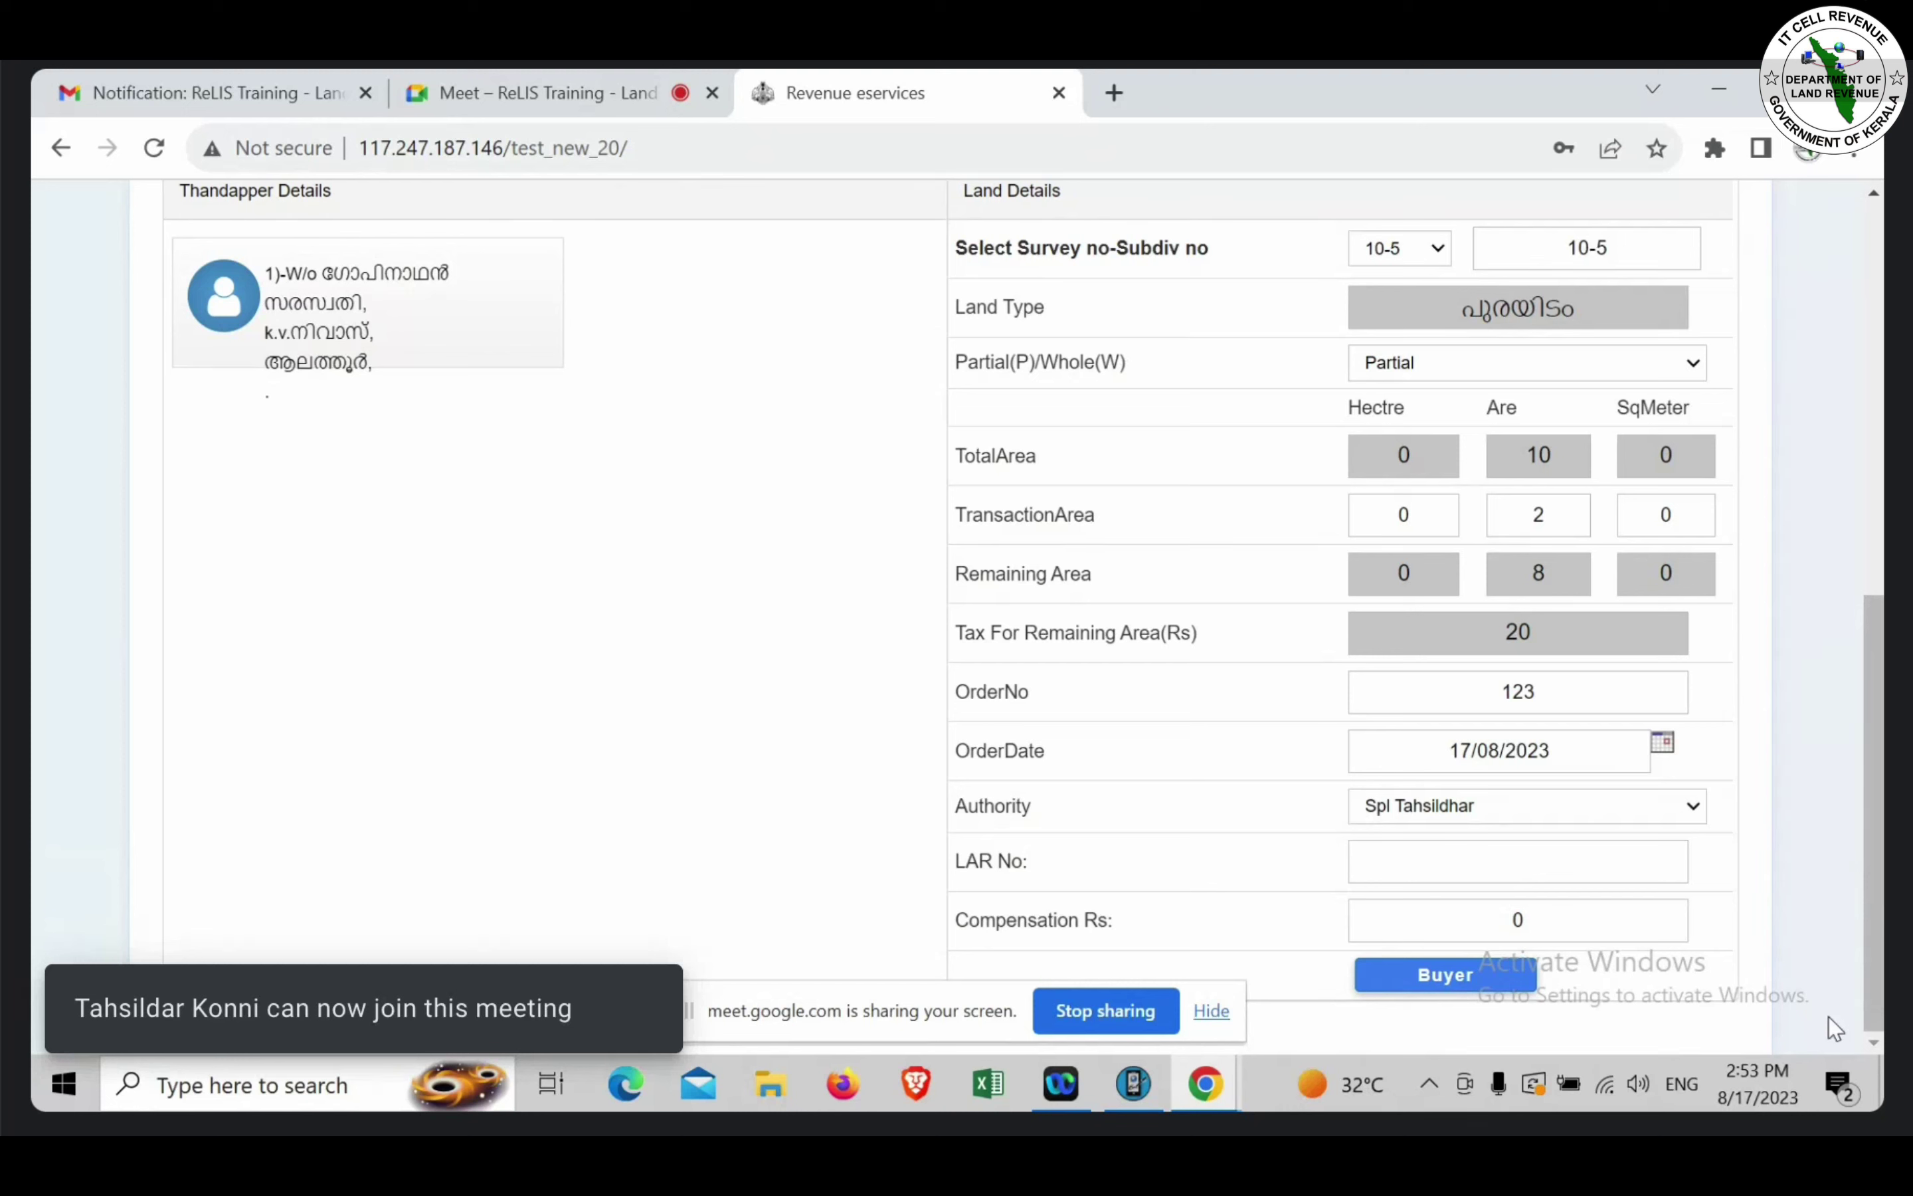
pyautogui.write('23')
# Replace the compensation with Rs 125000 and open the buyer's details section.
pyautogui.click(1568, 914)
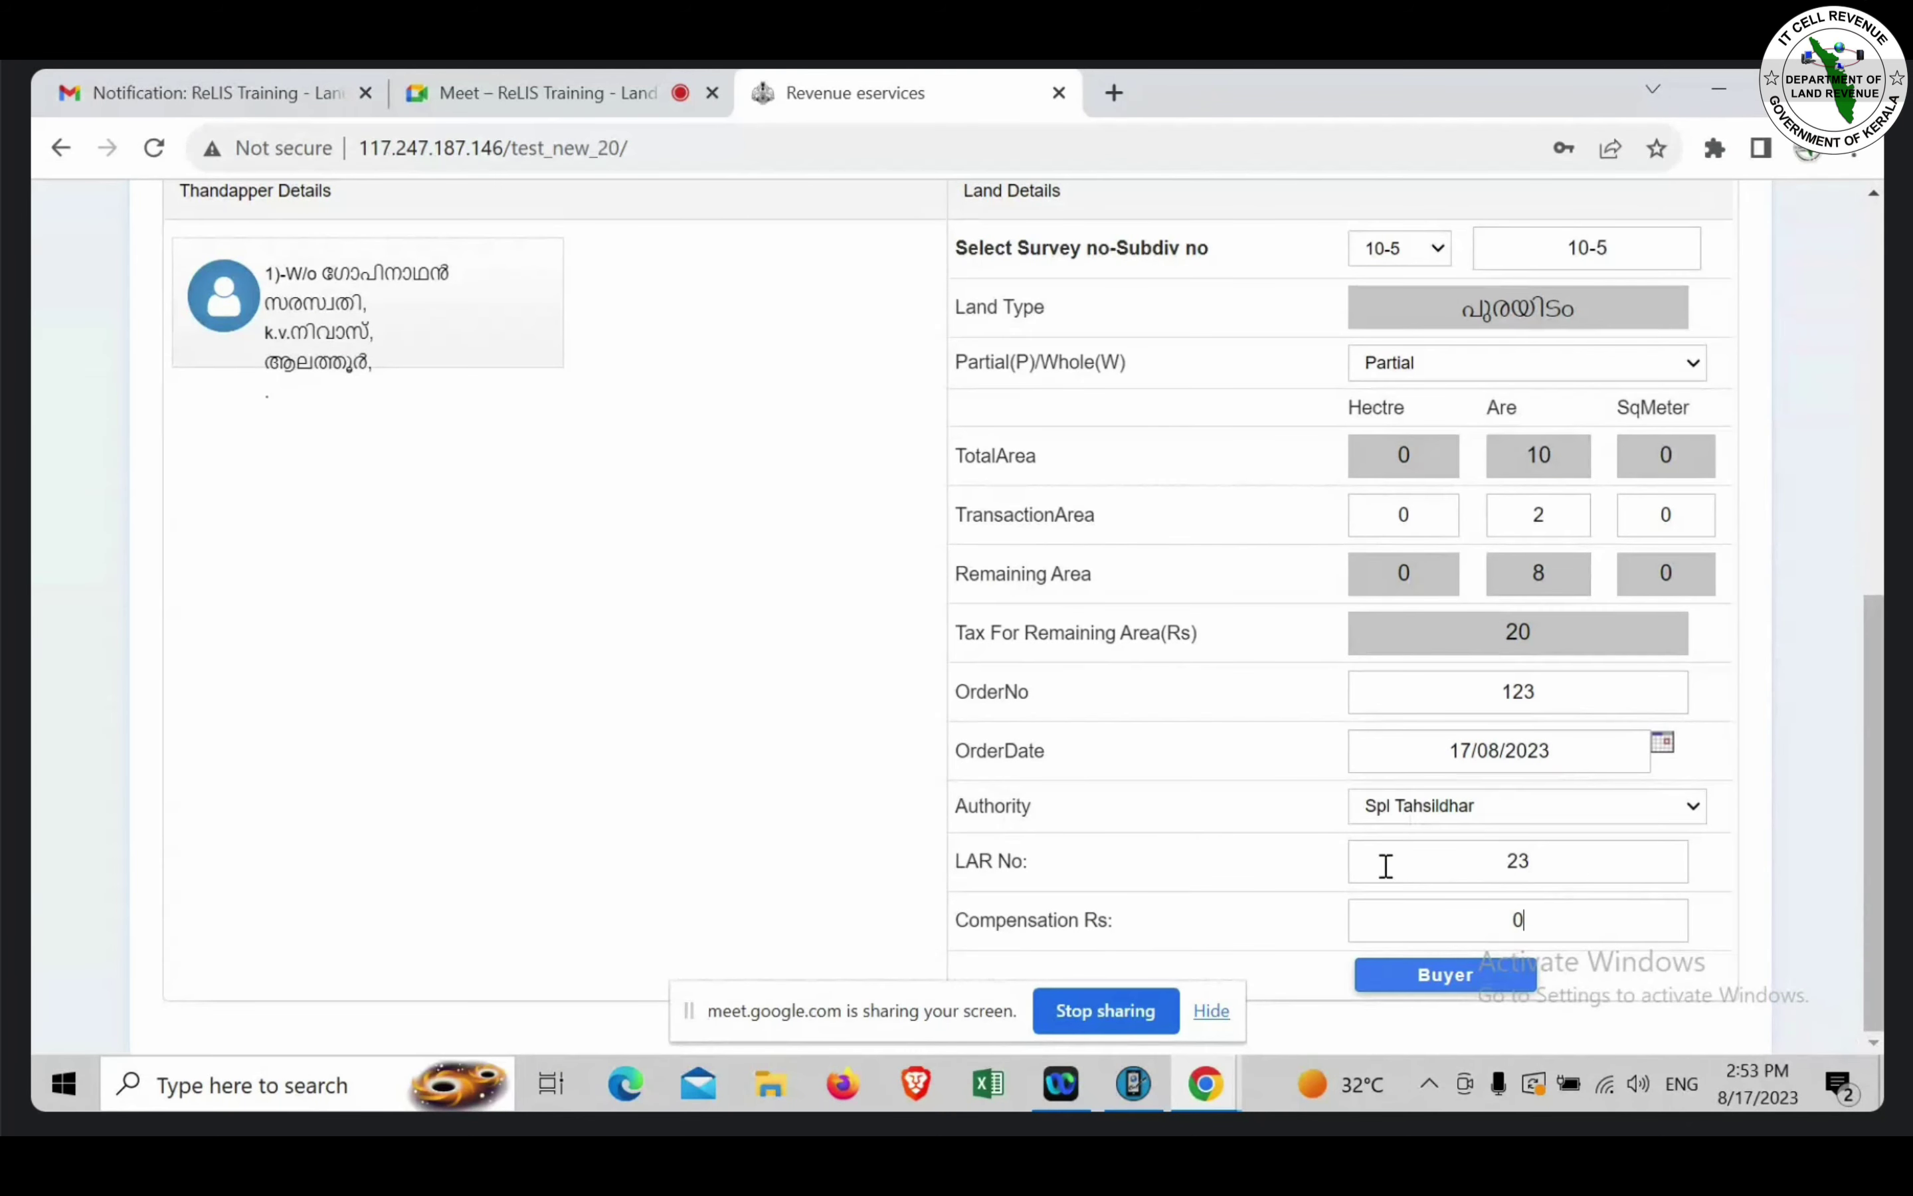
pyautogui.hotkey('ctrl', 'a')
pyautogui.write('125000')
pyautogui.press('Tab')
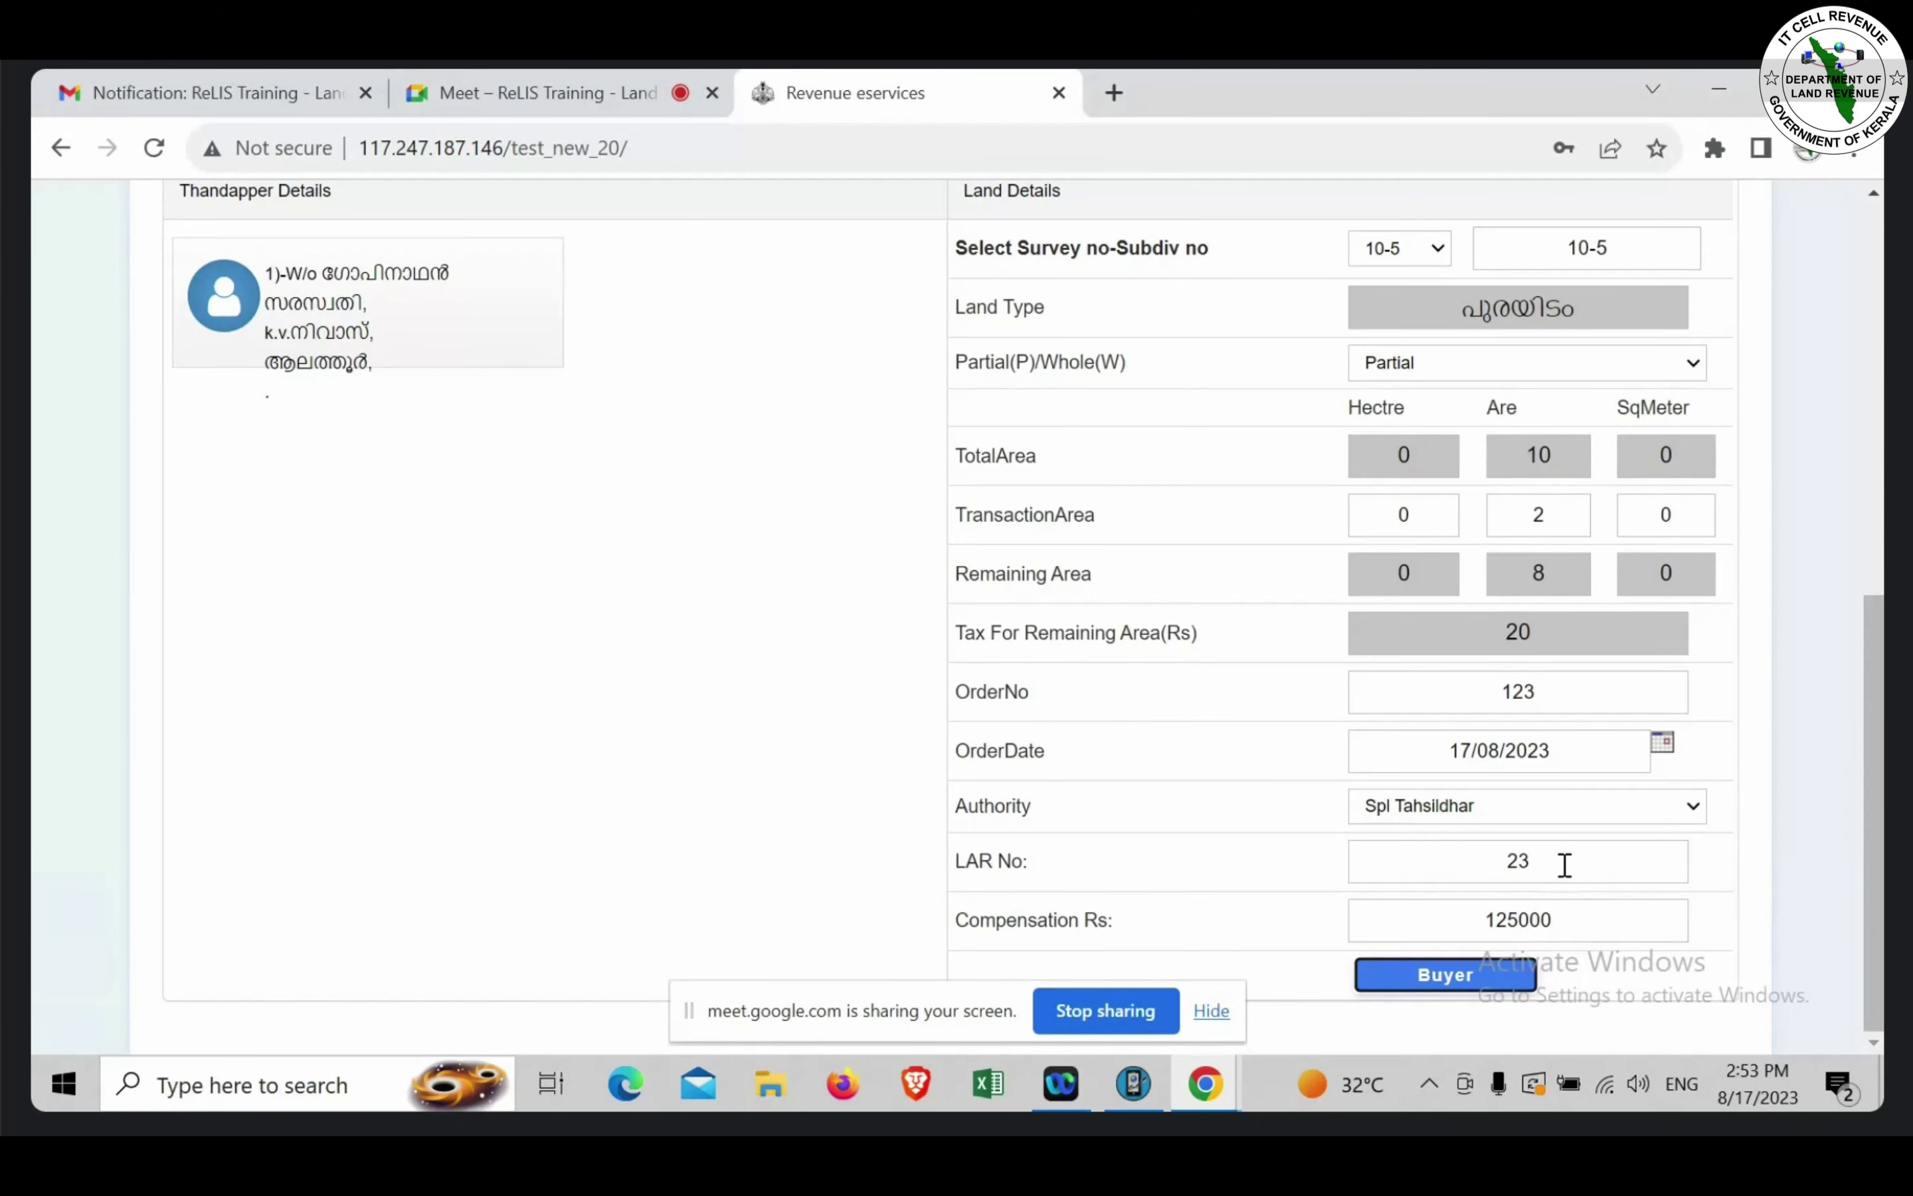
pyautogui.click(1562, 865)
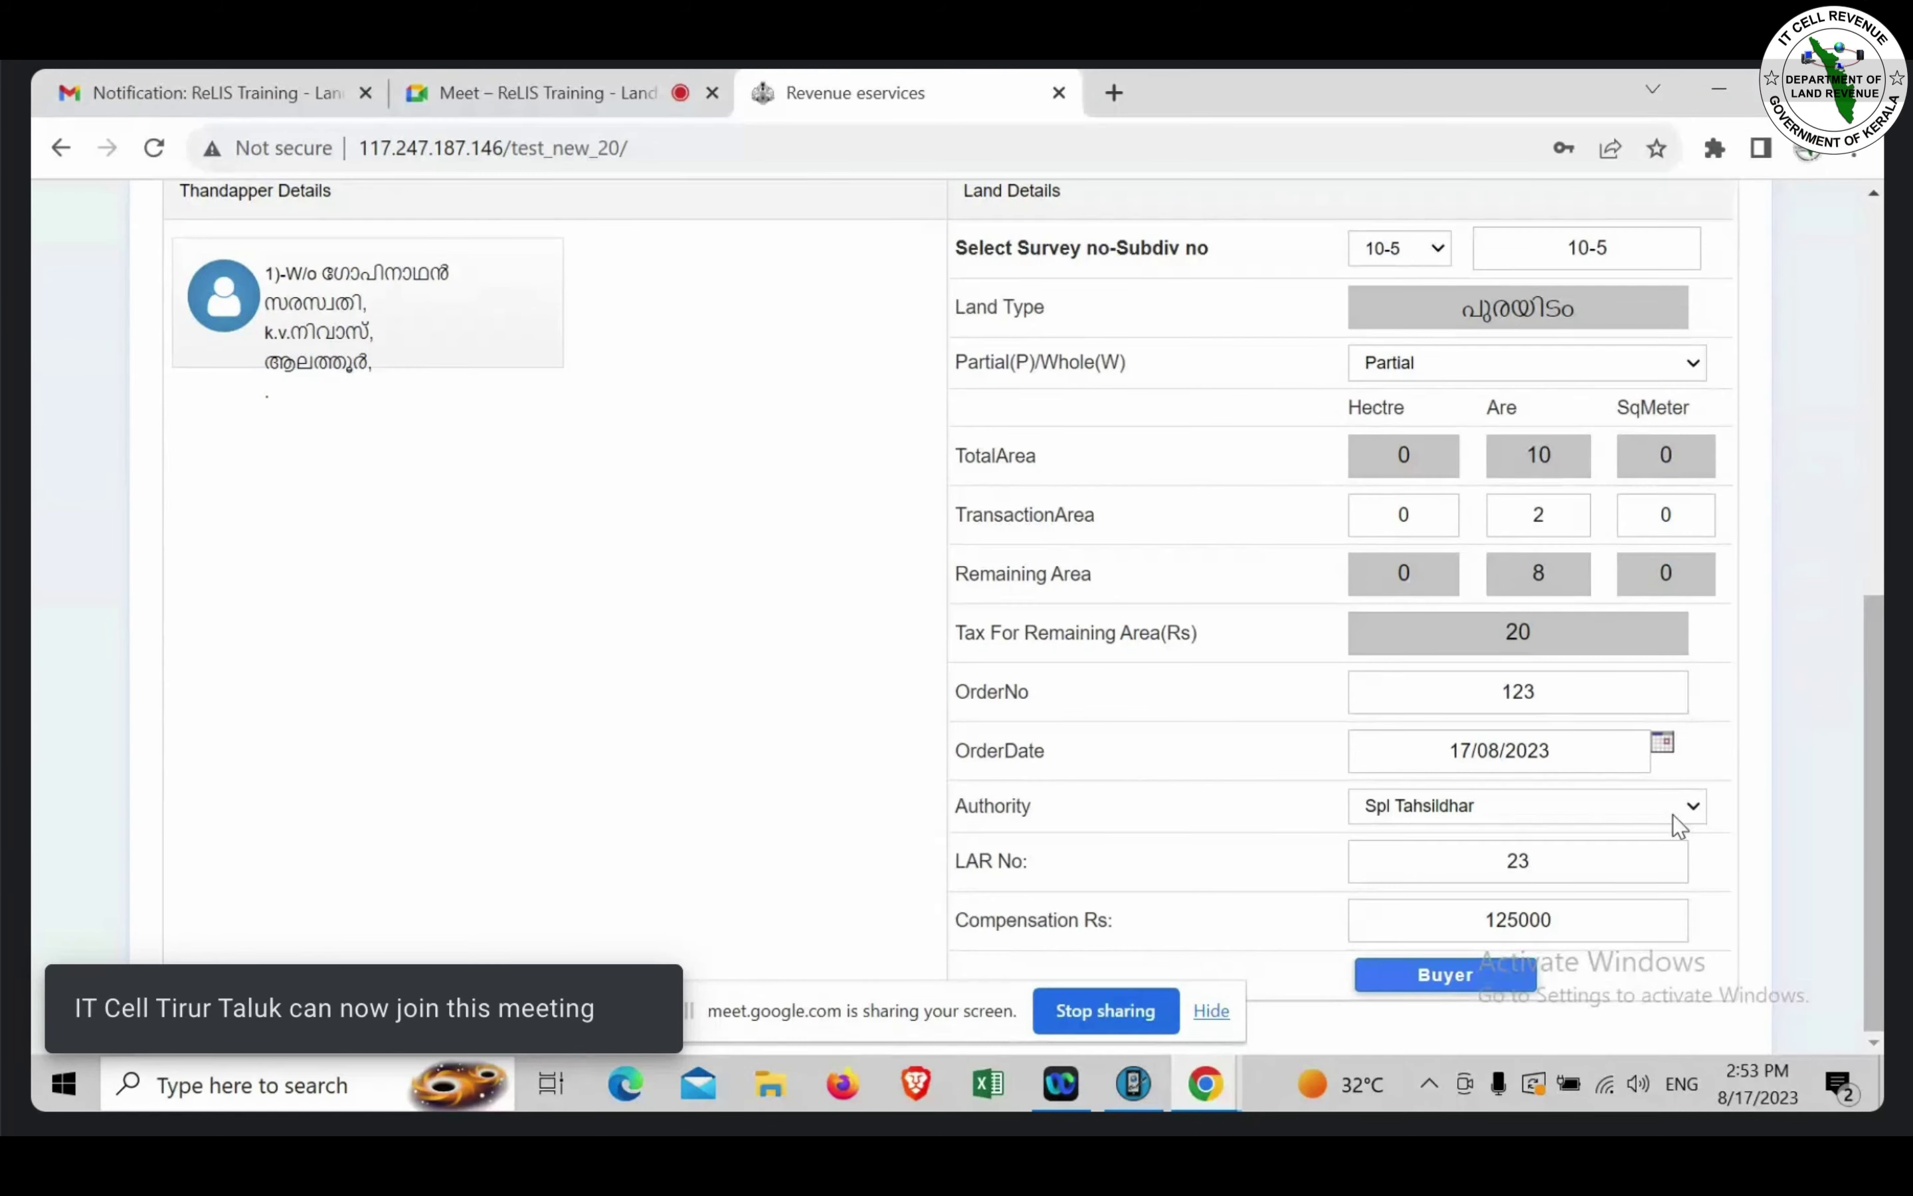
pyautogui.click(1475, 977)
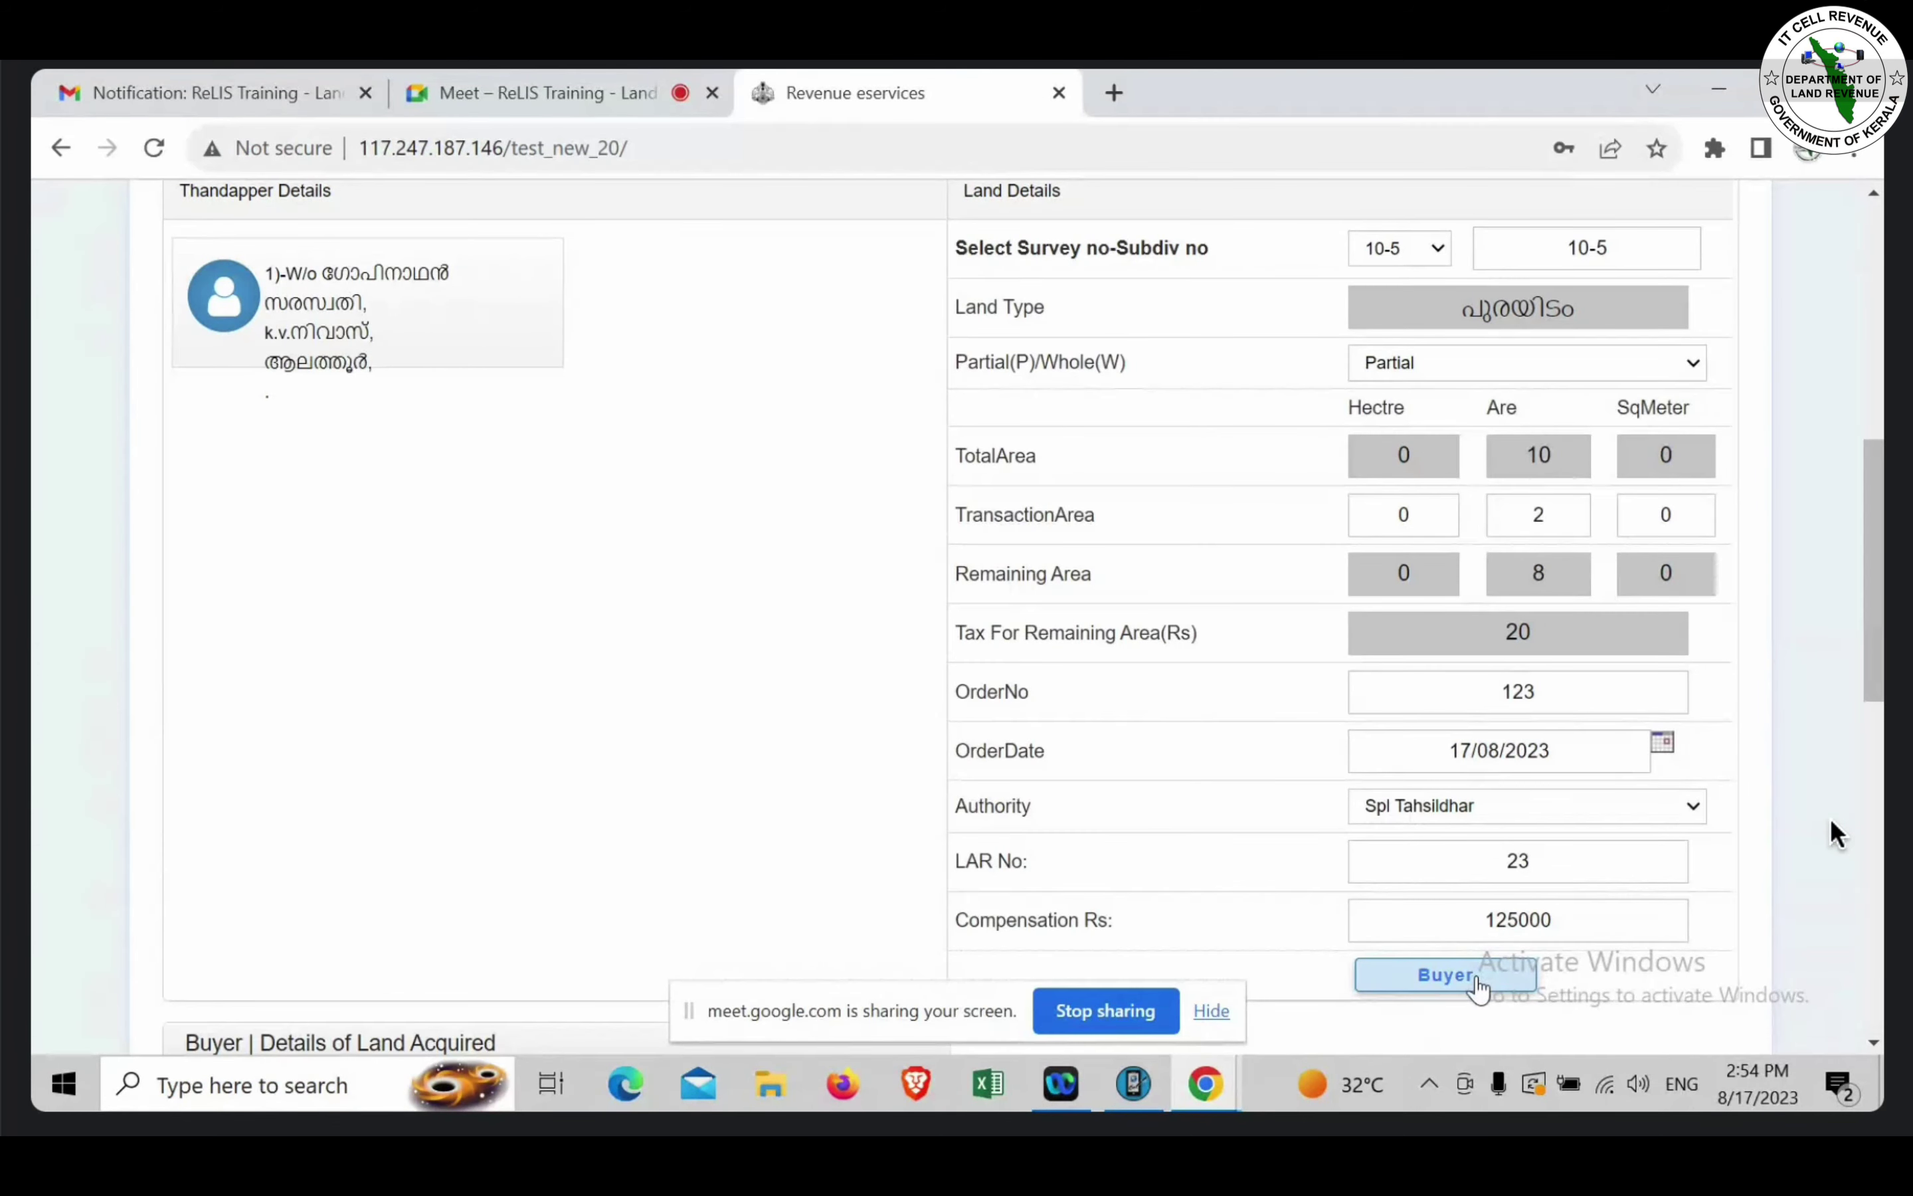
# Set Additional Compensation to N.
pyautogui.scroll(-5, 1169, 546)
pyautogui.scroll(-2, 1170, 581)
pyautogui.scroll(2, 1170, 581)
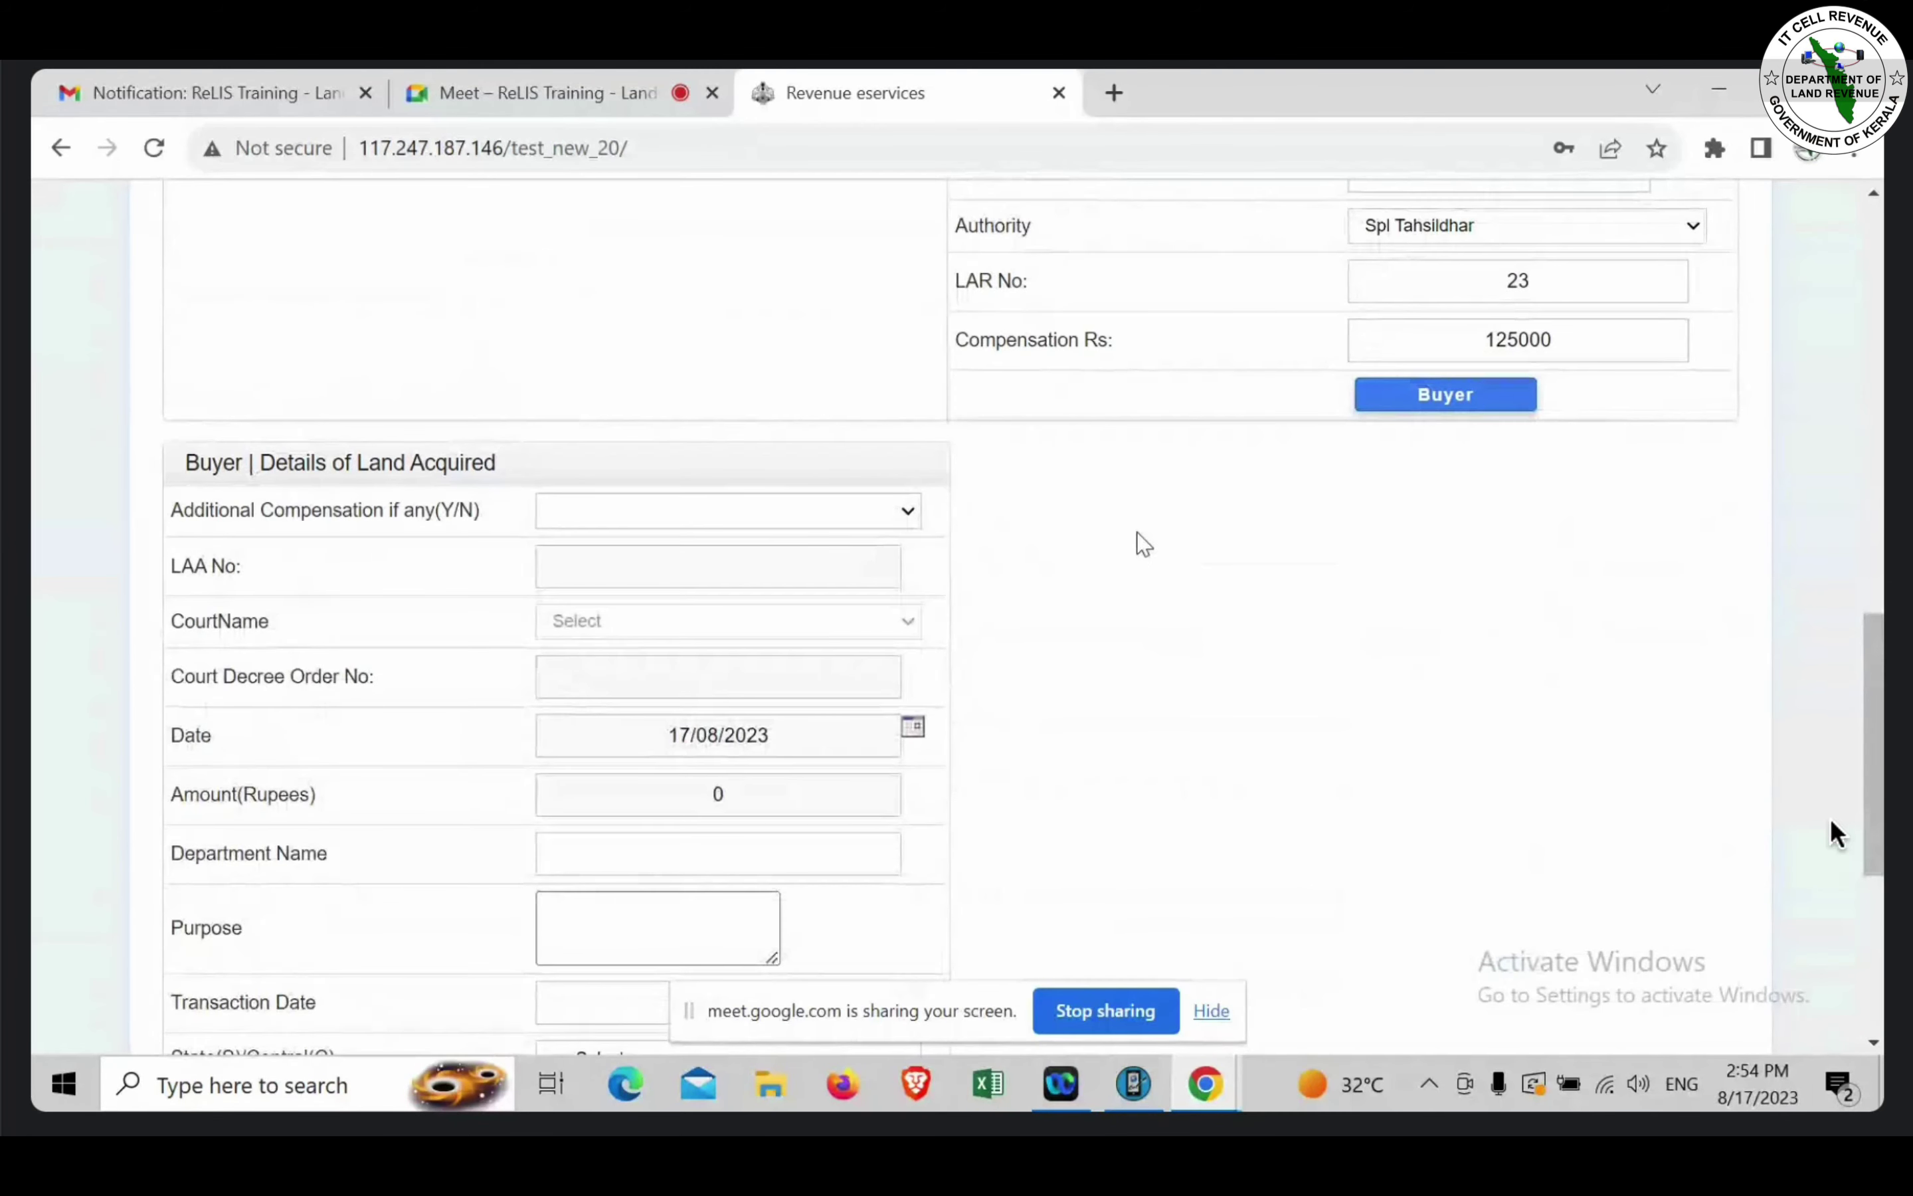
pyautogui.scroll(-2, 1136, 532)
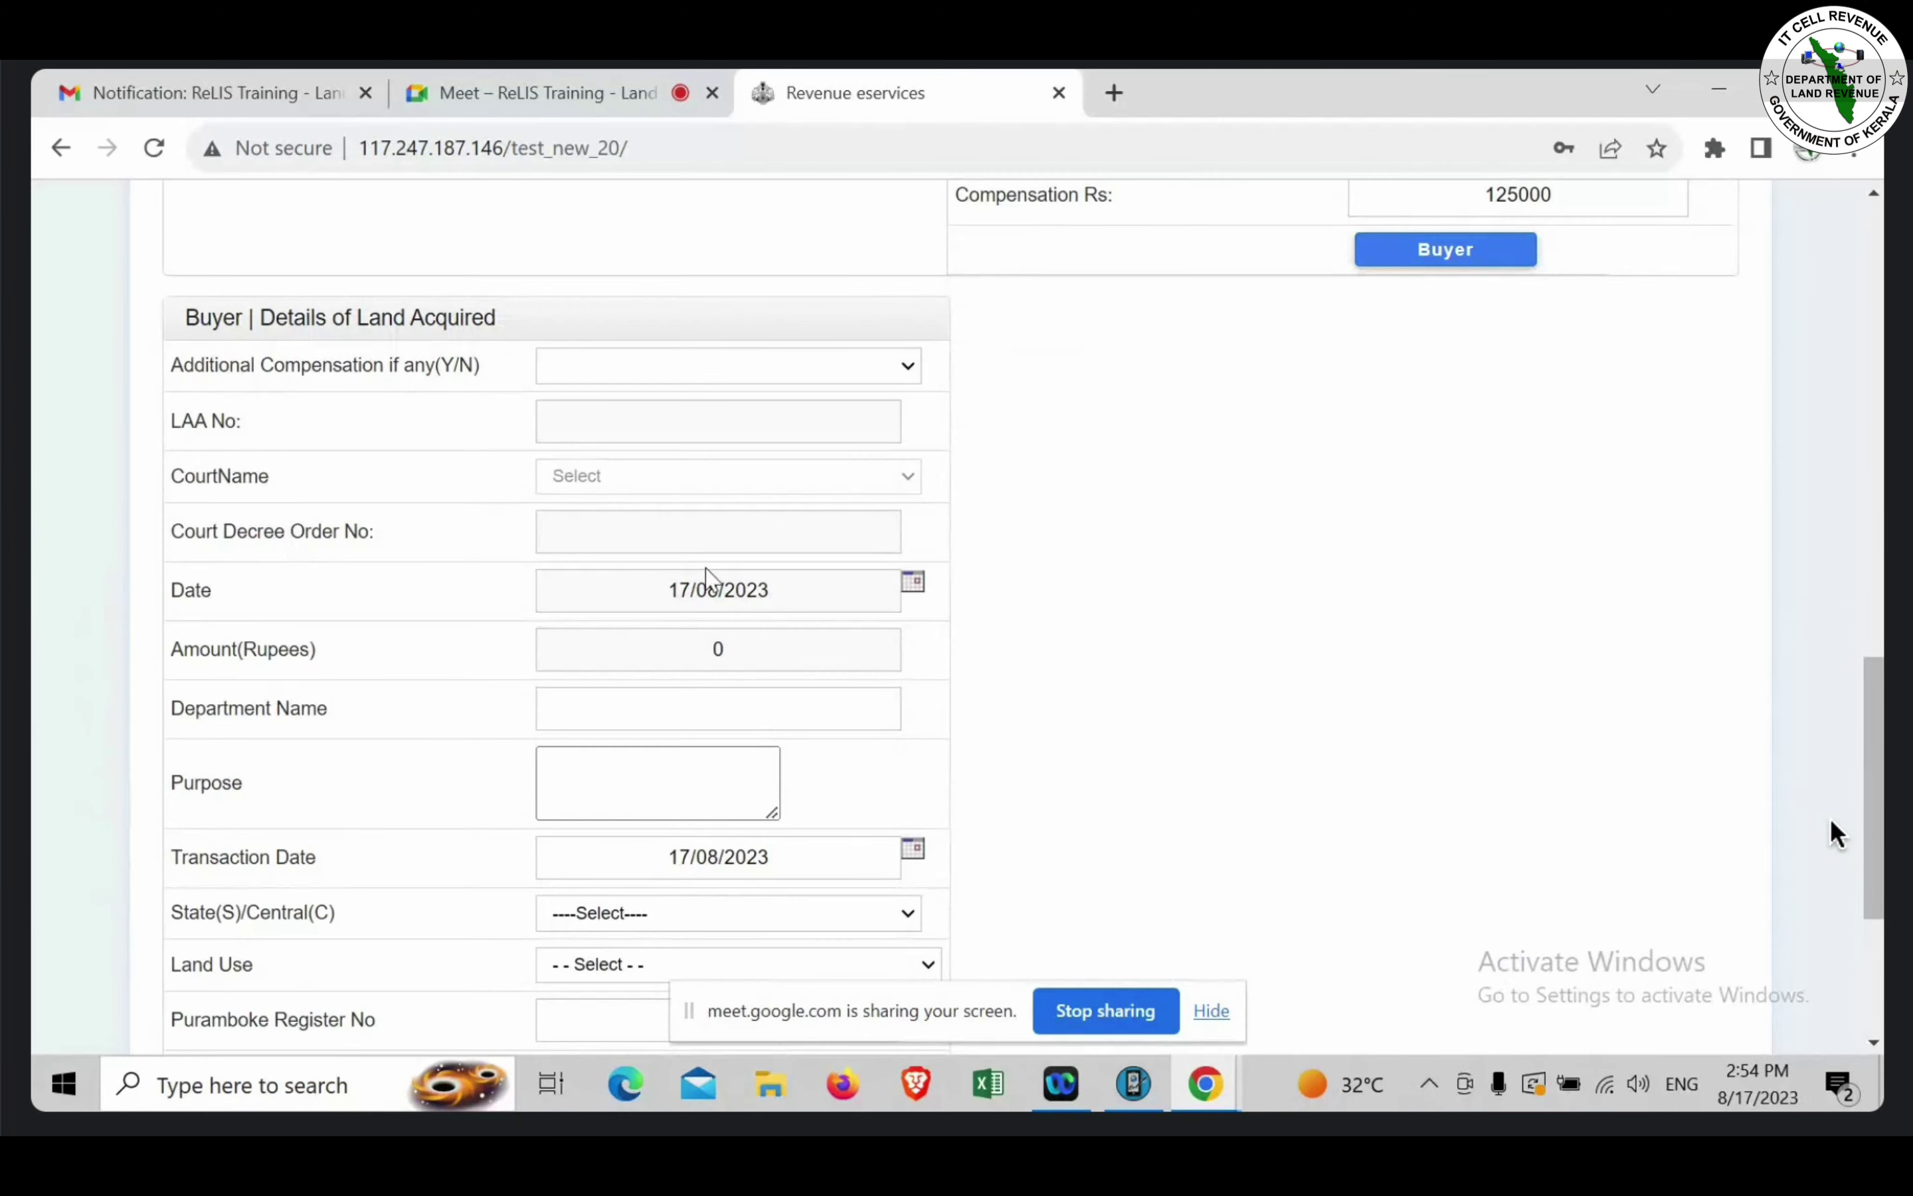
pyautogui.scroll(4, 711, 578)
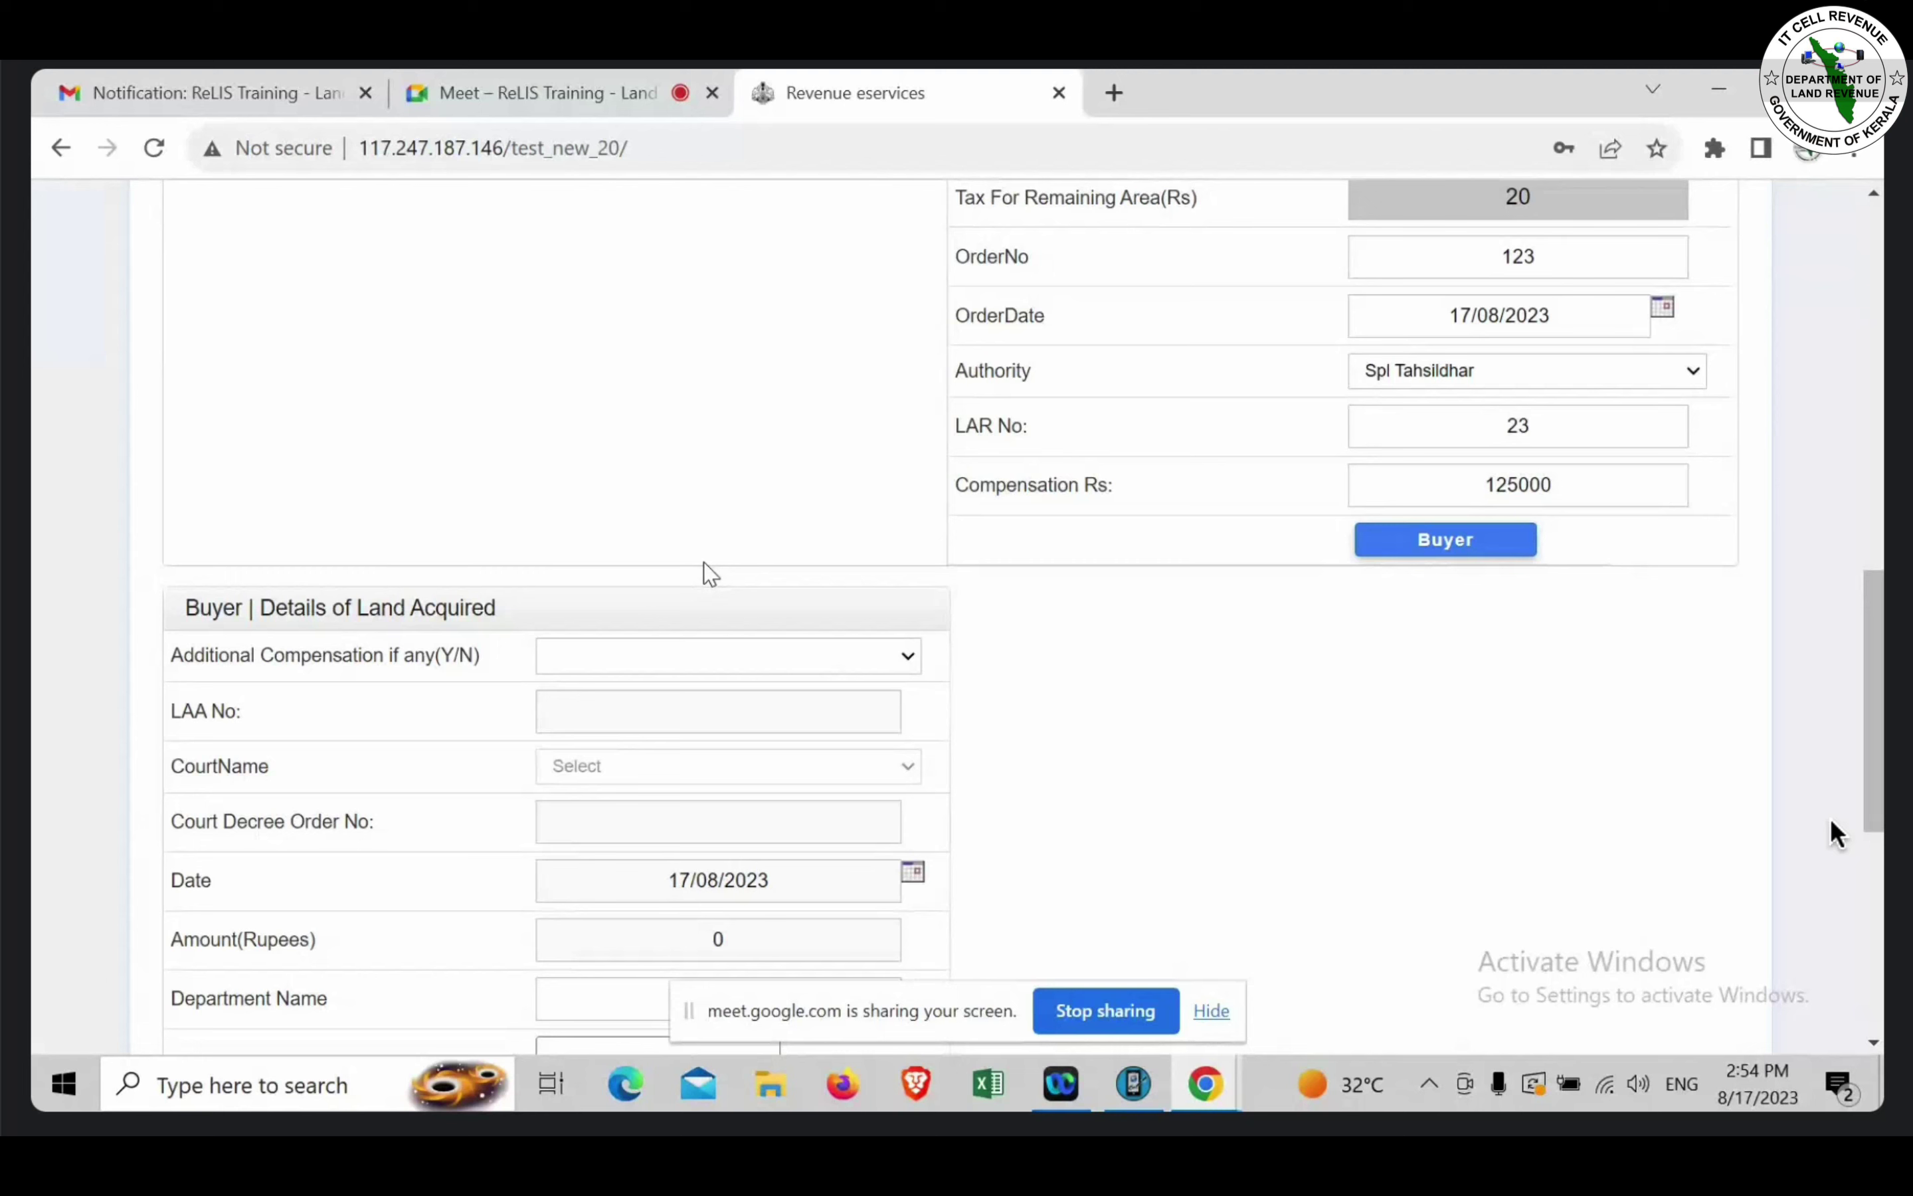
pyautogui.click(908, 656)
pyautogui.click(790, 732)
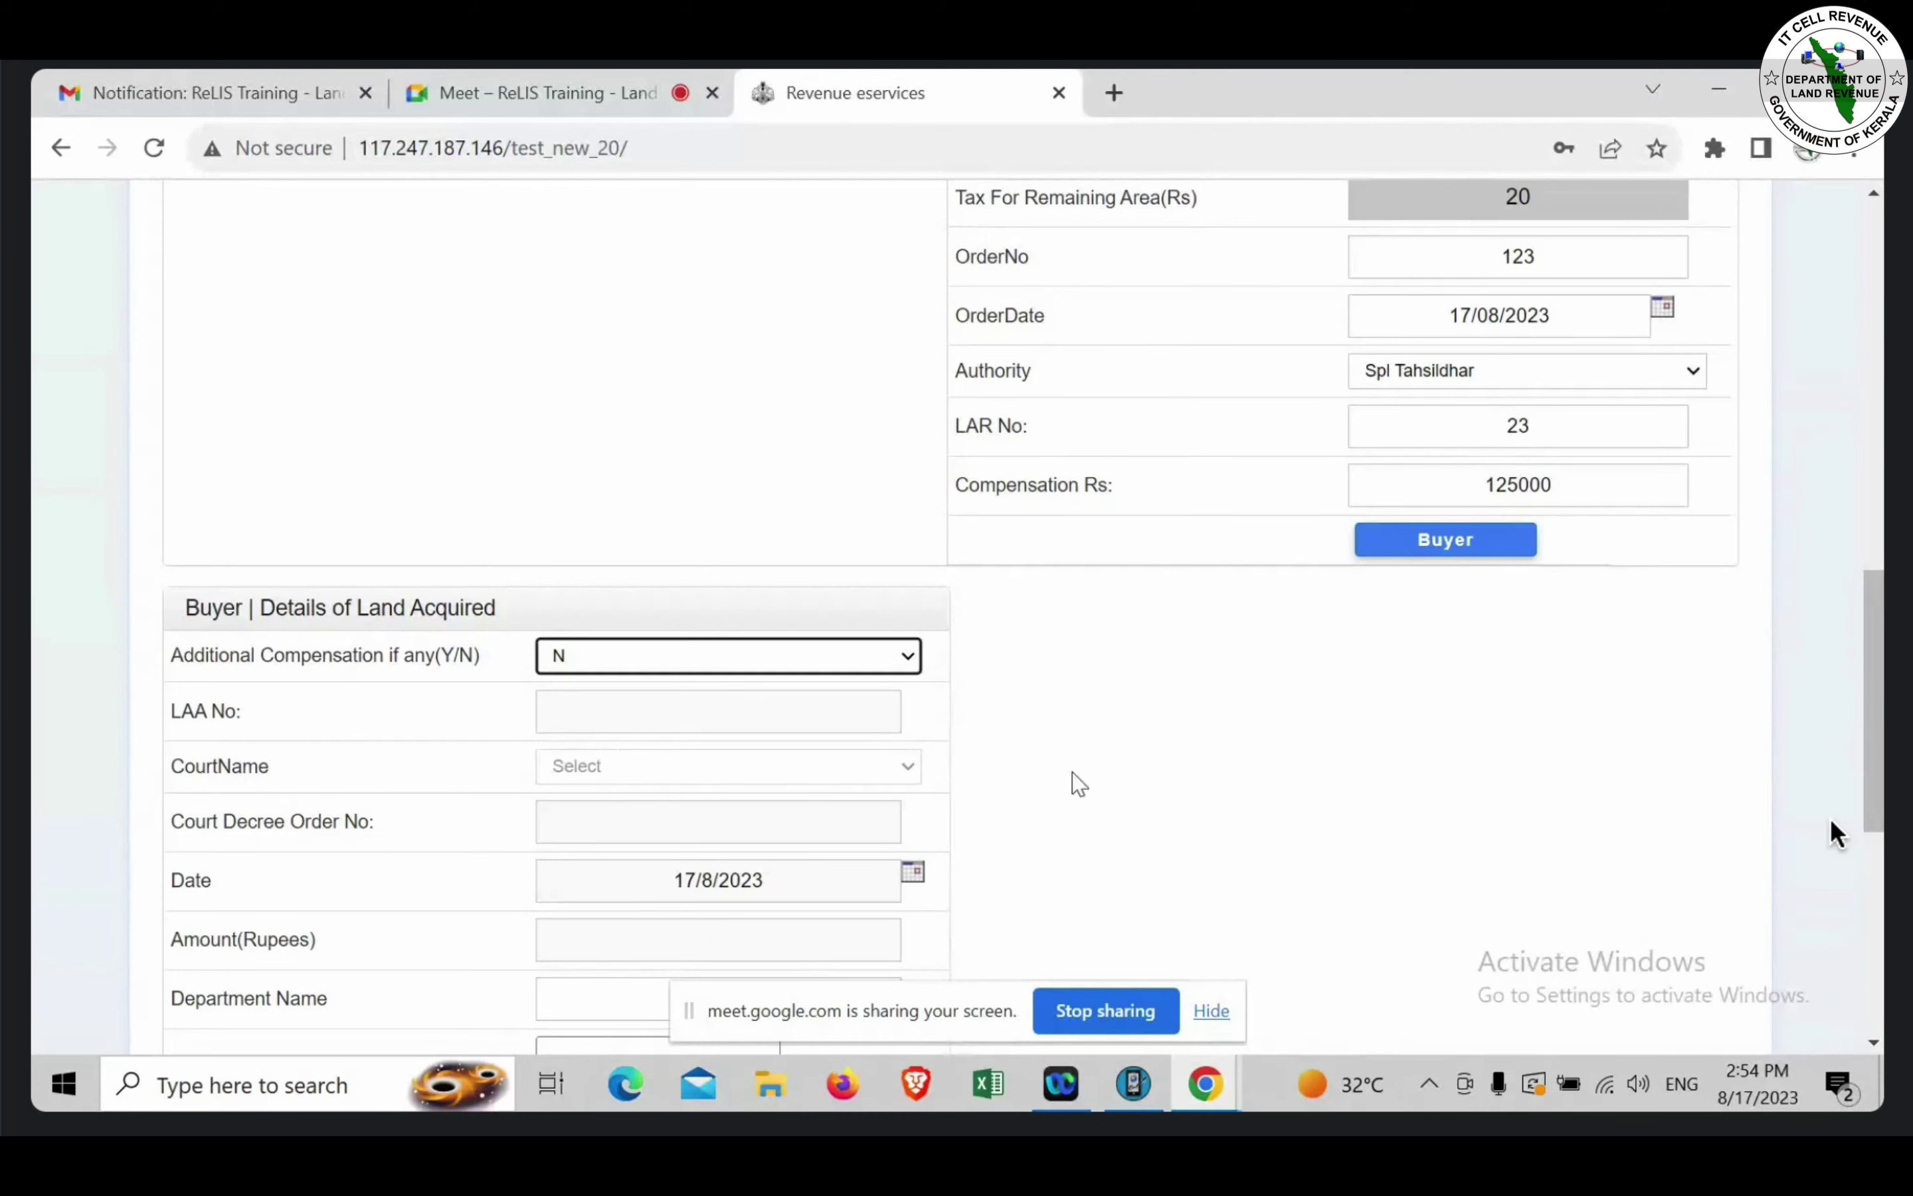
# Enter PWD as the Department Name.
pyautogui.scroll(-1, 1072, 772)
pyautogui.scroll(-1, 1072, 715)
pyautogui.scroll(-3, 1020, 688)
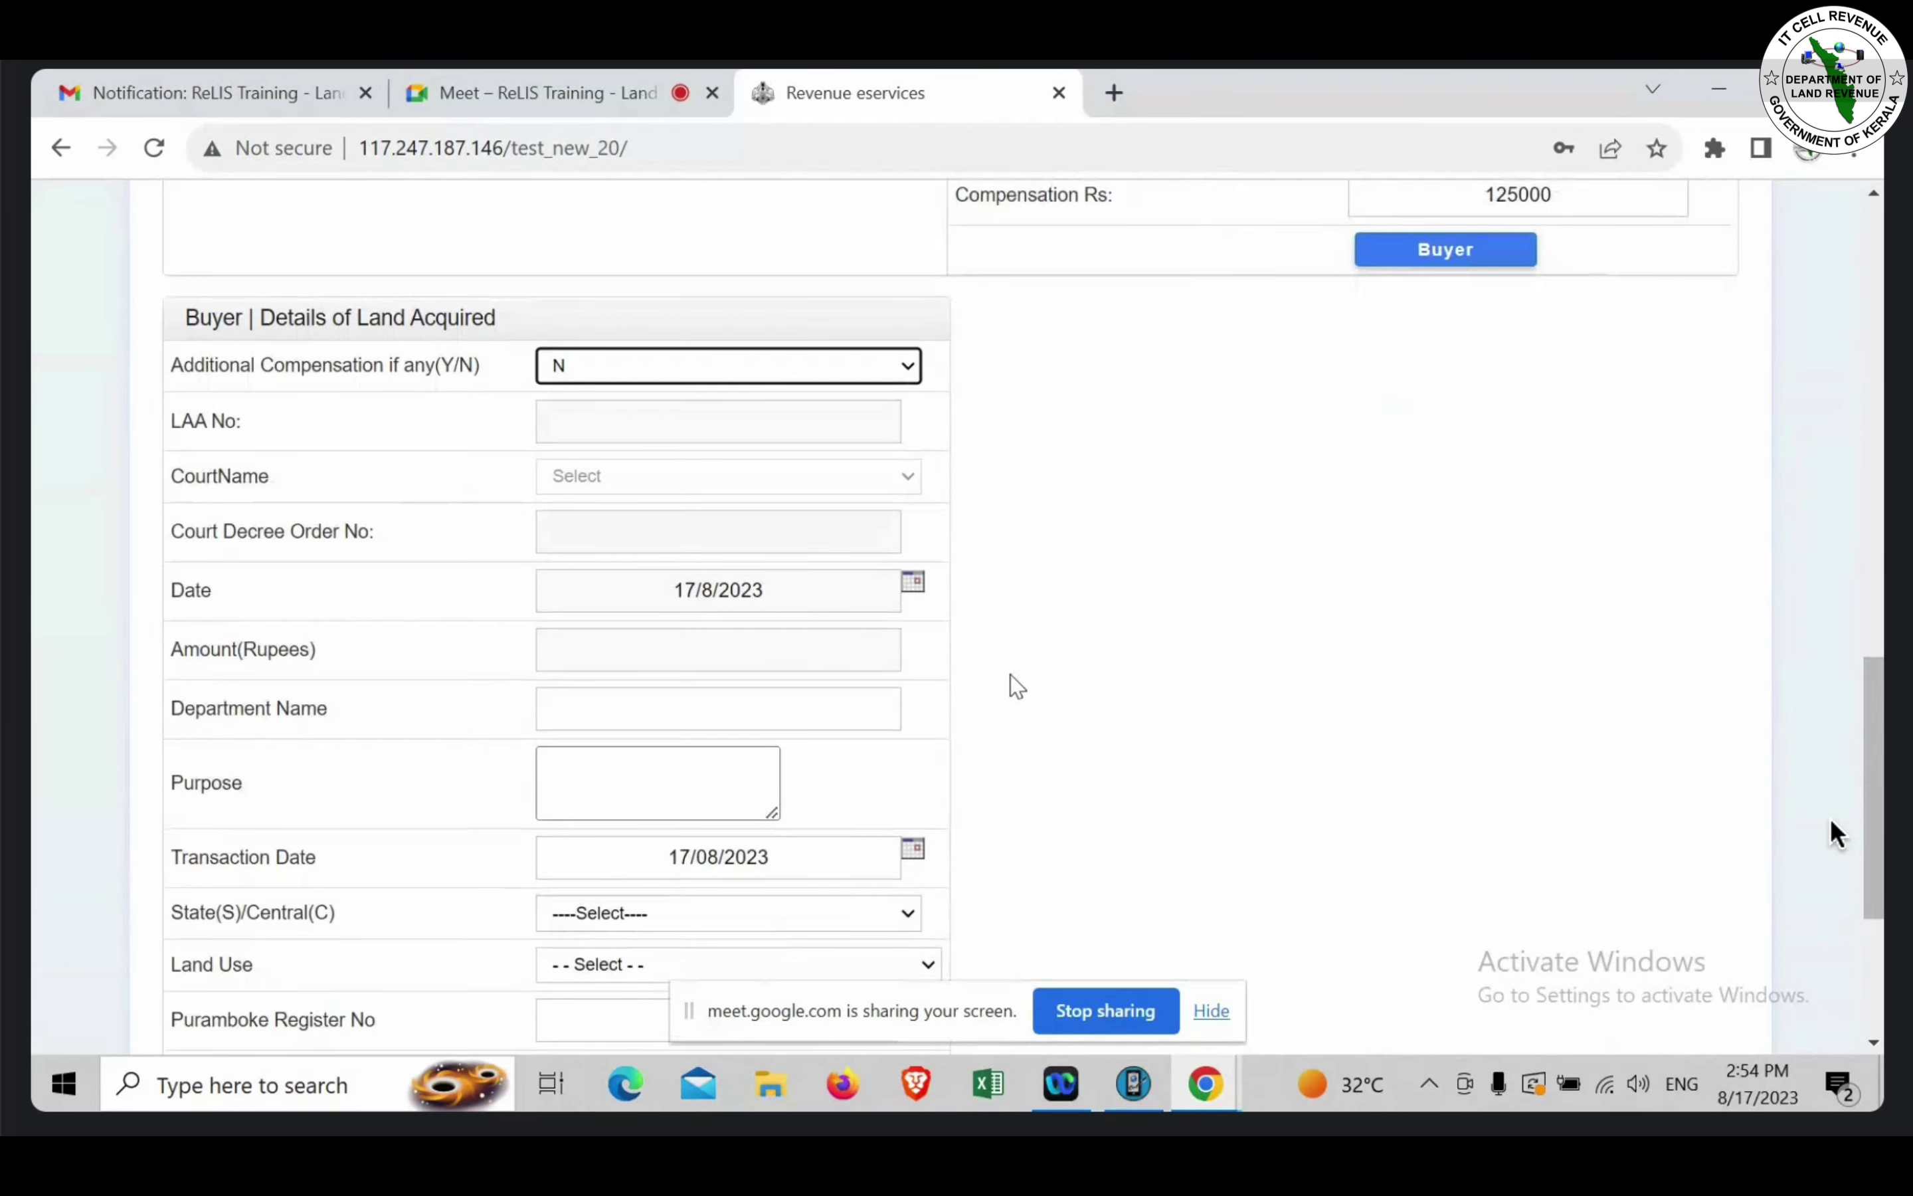
pyautogui.click(670, 557)
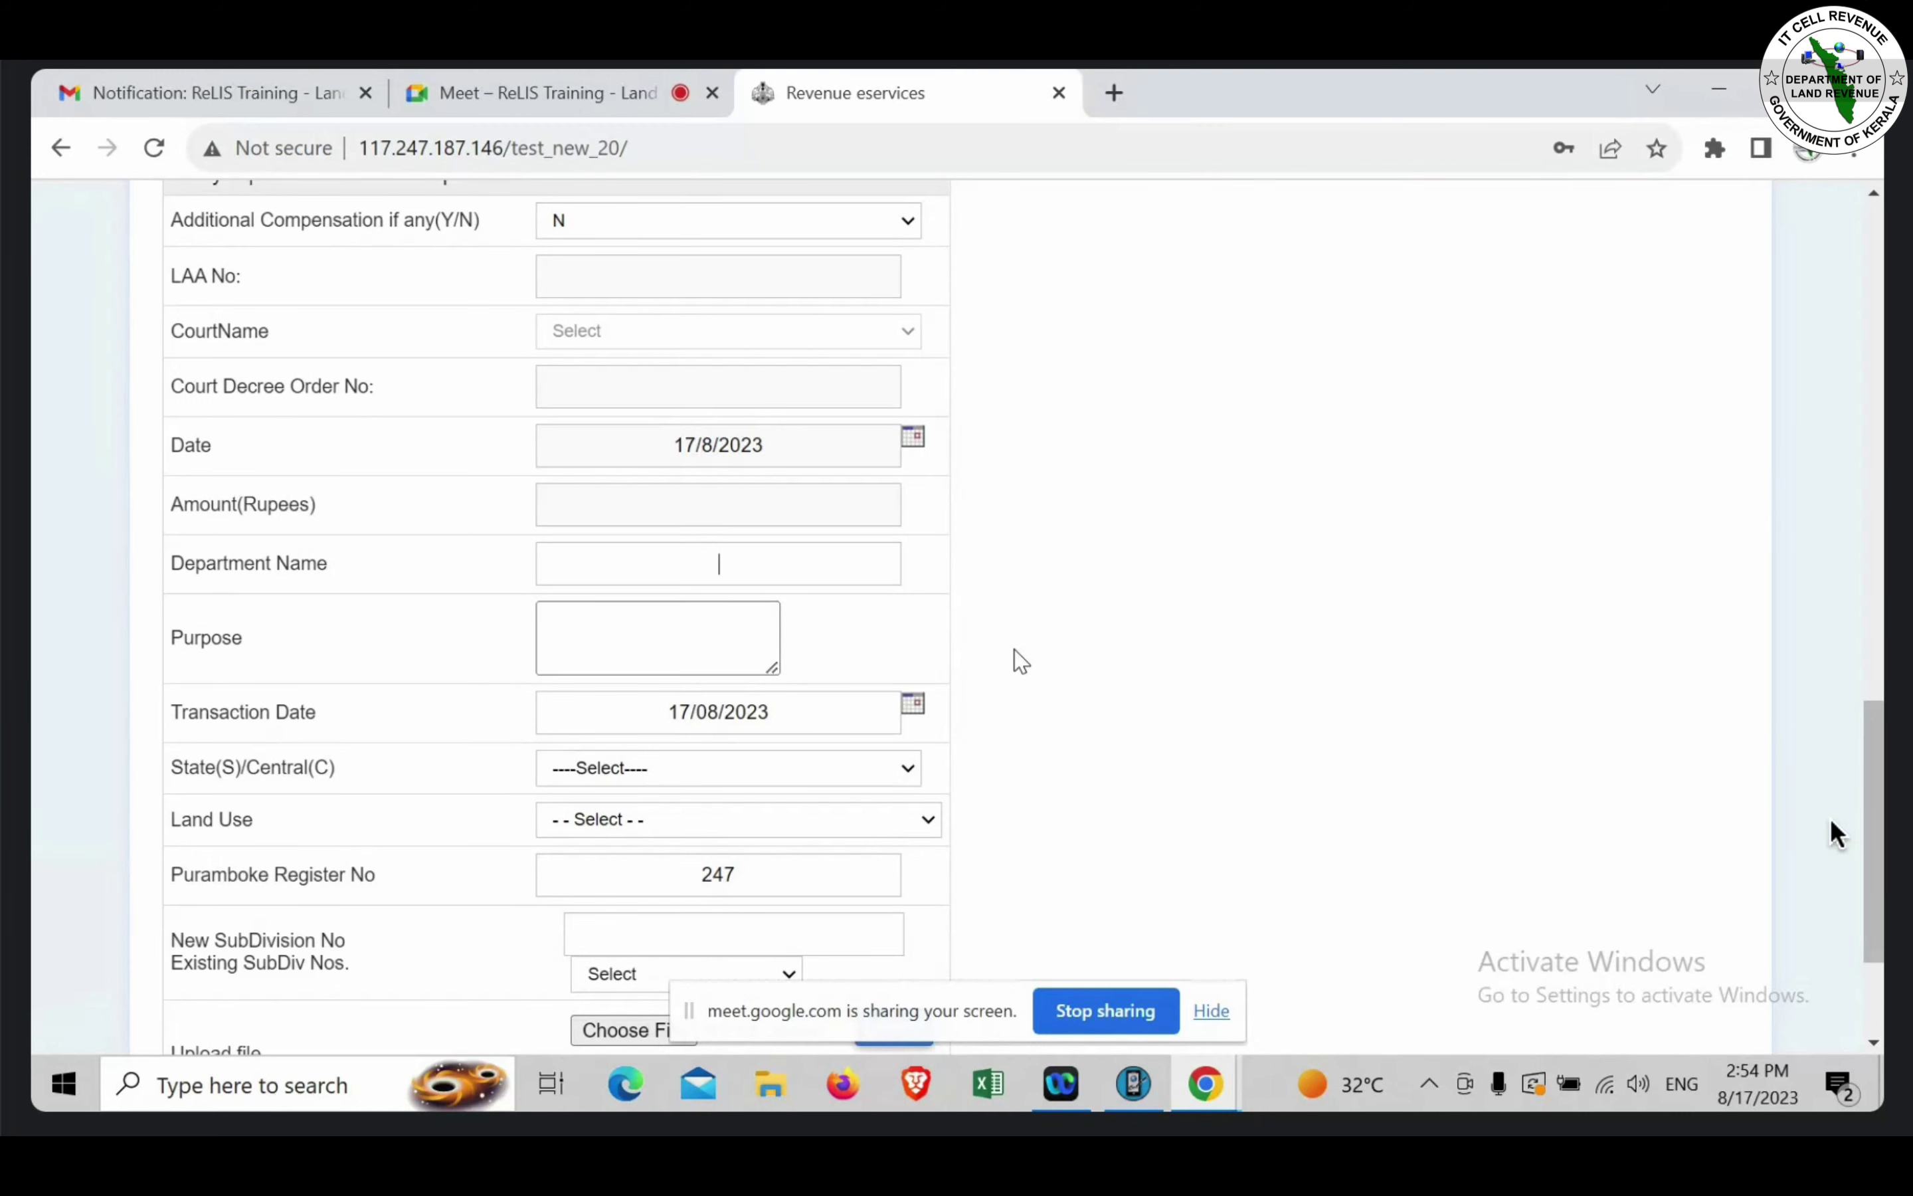
pyautogui.write('PWD De')
pyautogui.press('BackSpace')
pyautogui.press('BackSpace')
pyautogui.press('BackSpace')
# Enter purpose 'PWD Road Extension' and check the transaction date 17/08/2023.
pyautogui.click(722, 649)
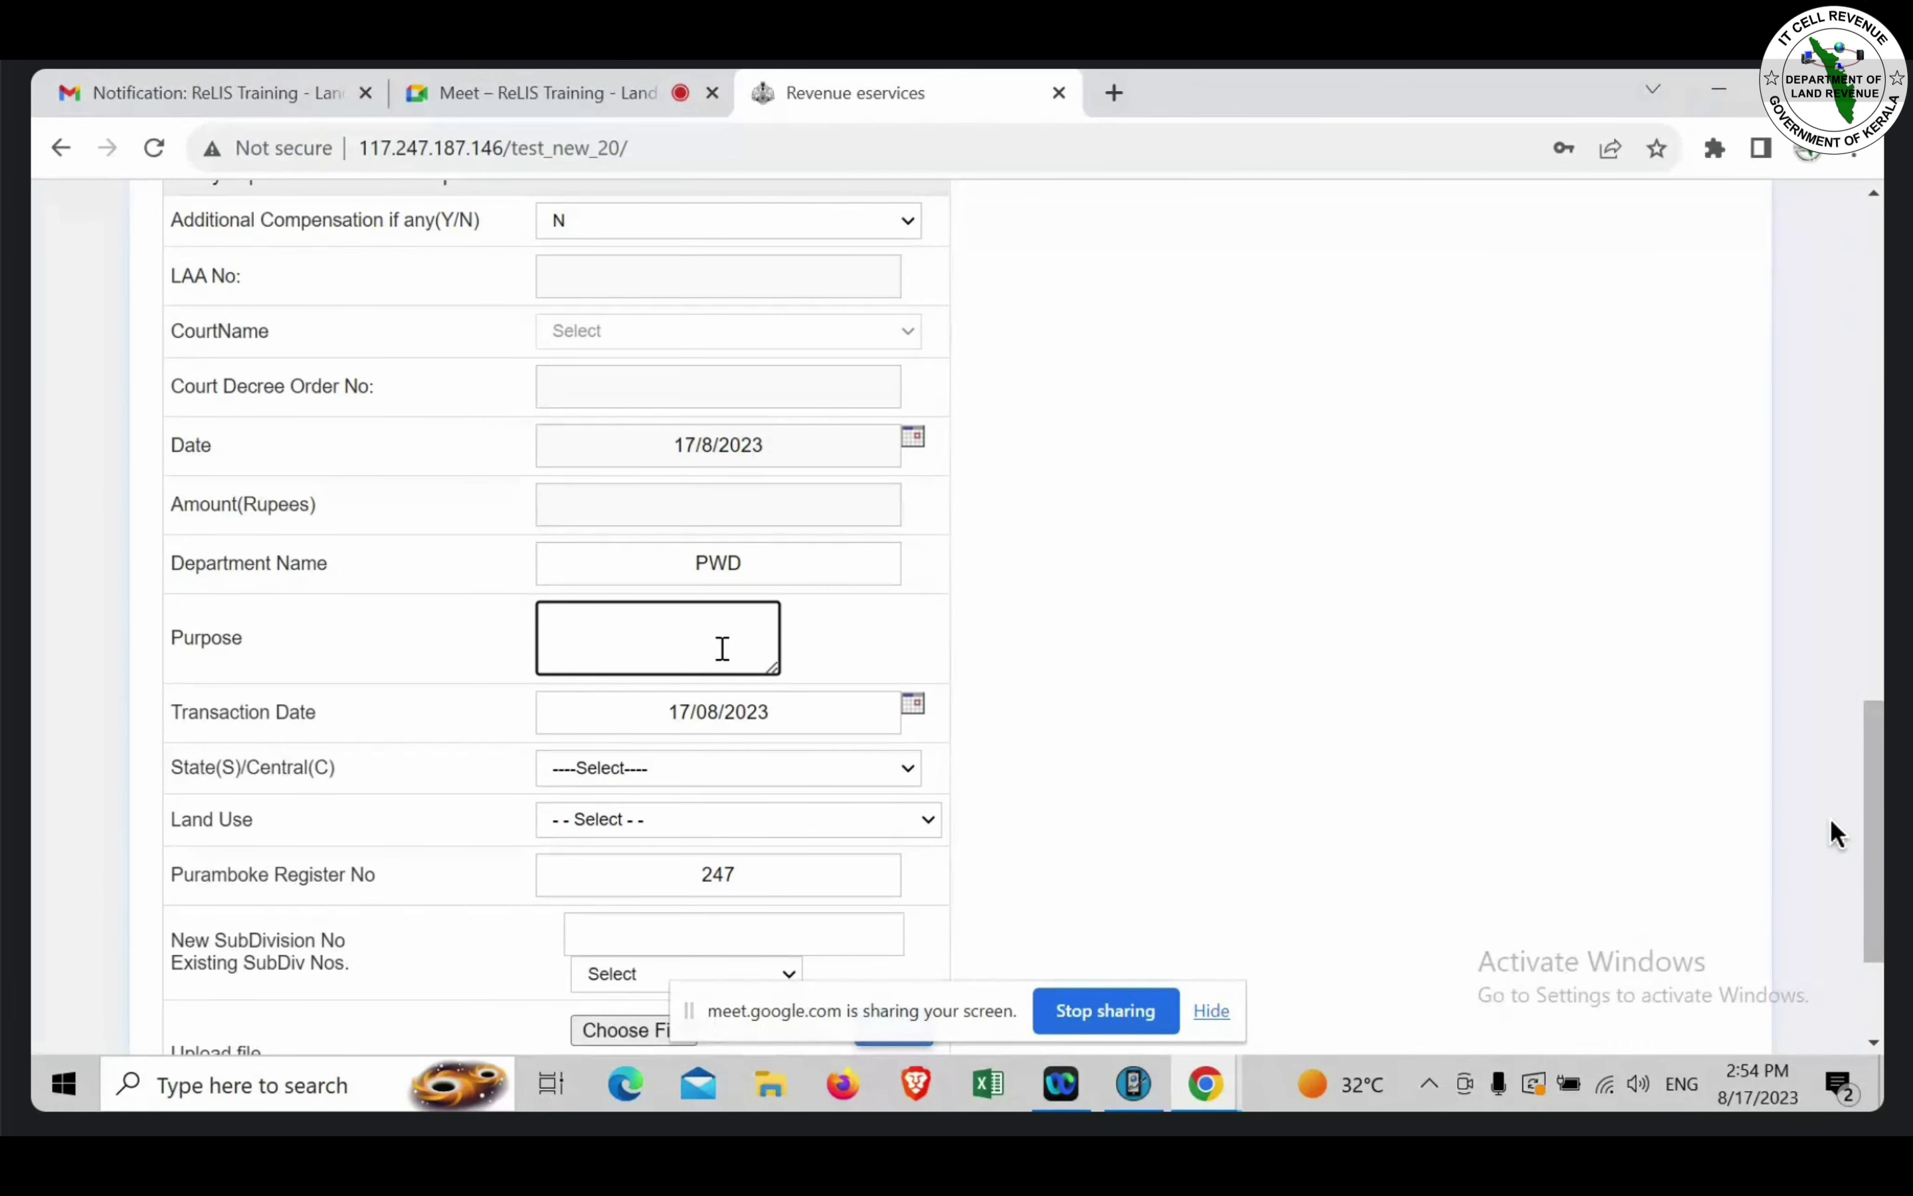
pyautogui.write('PWD Road Extension')
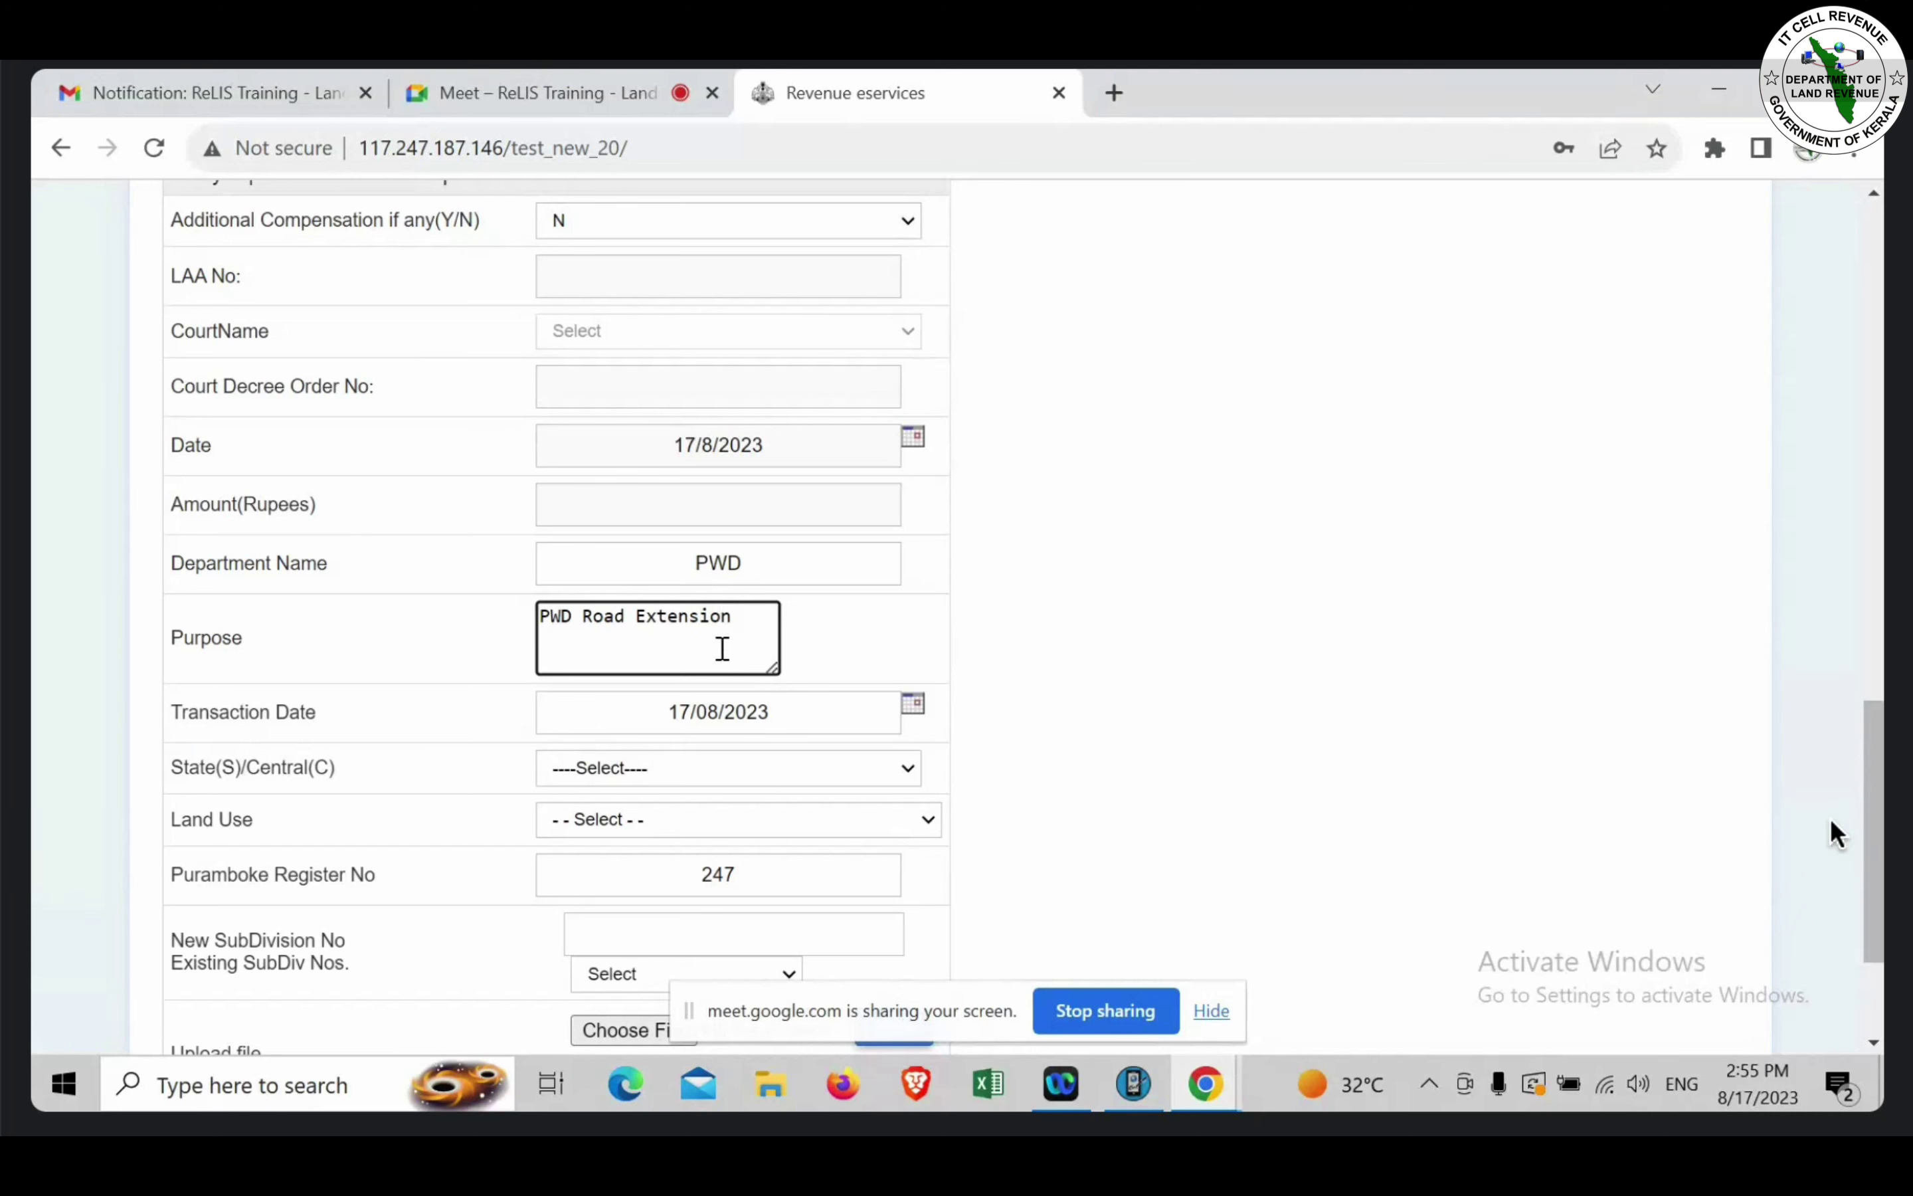
pyautogui.scroll(-2, 850, 760)
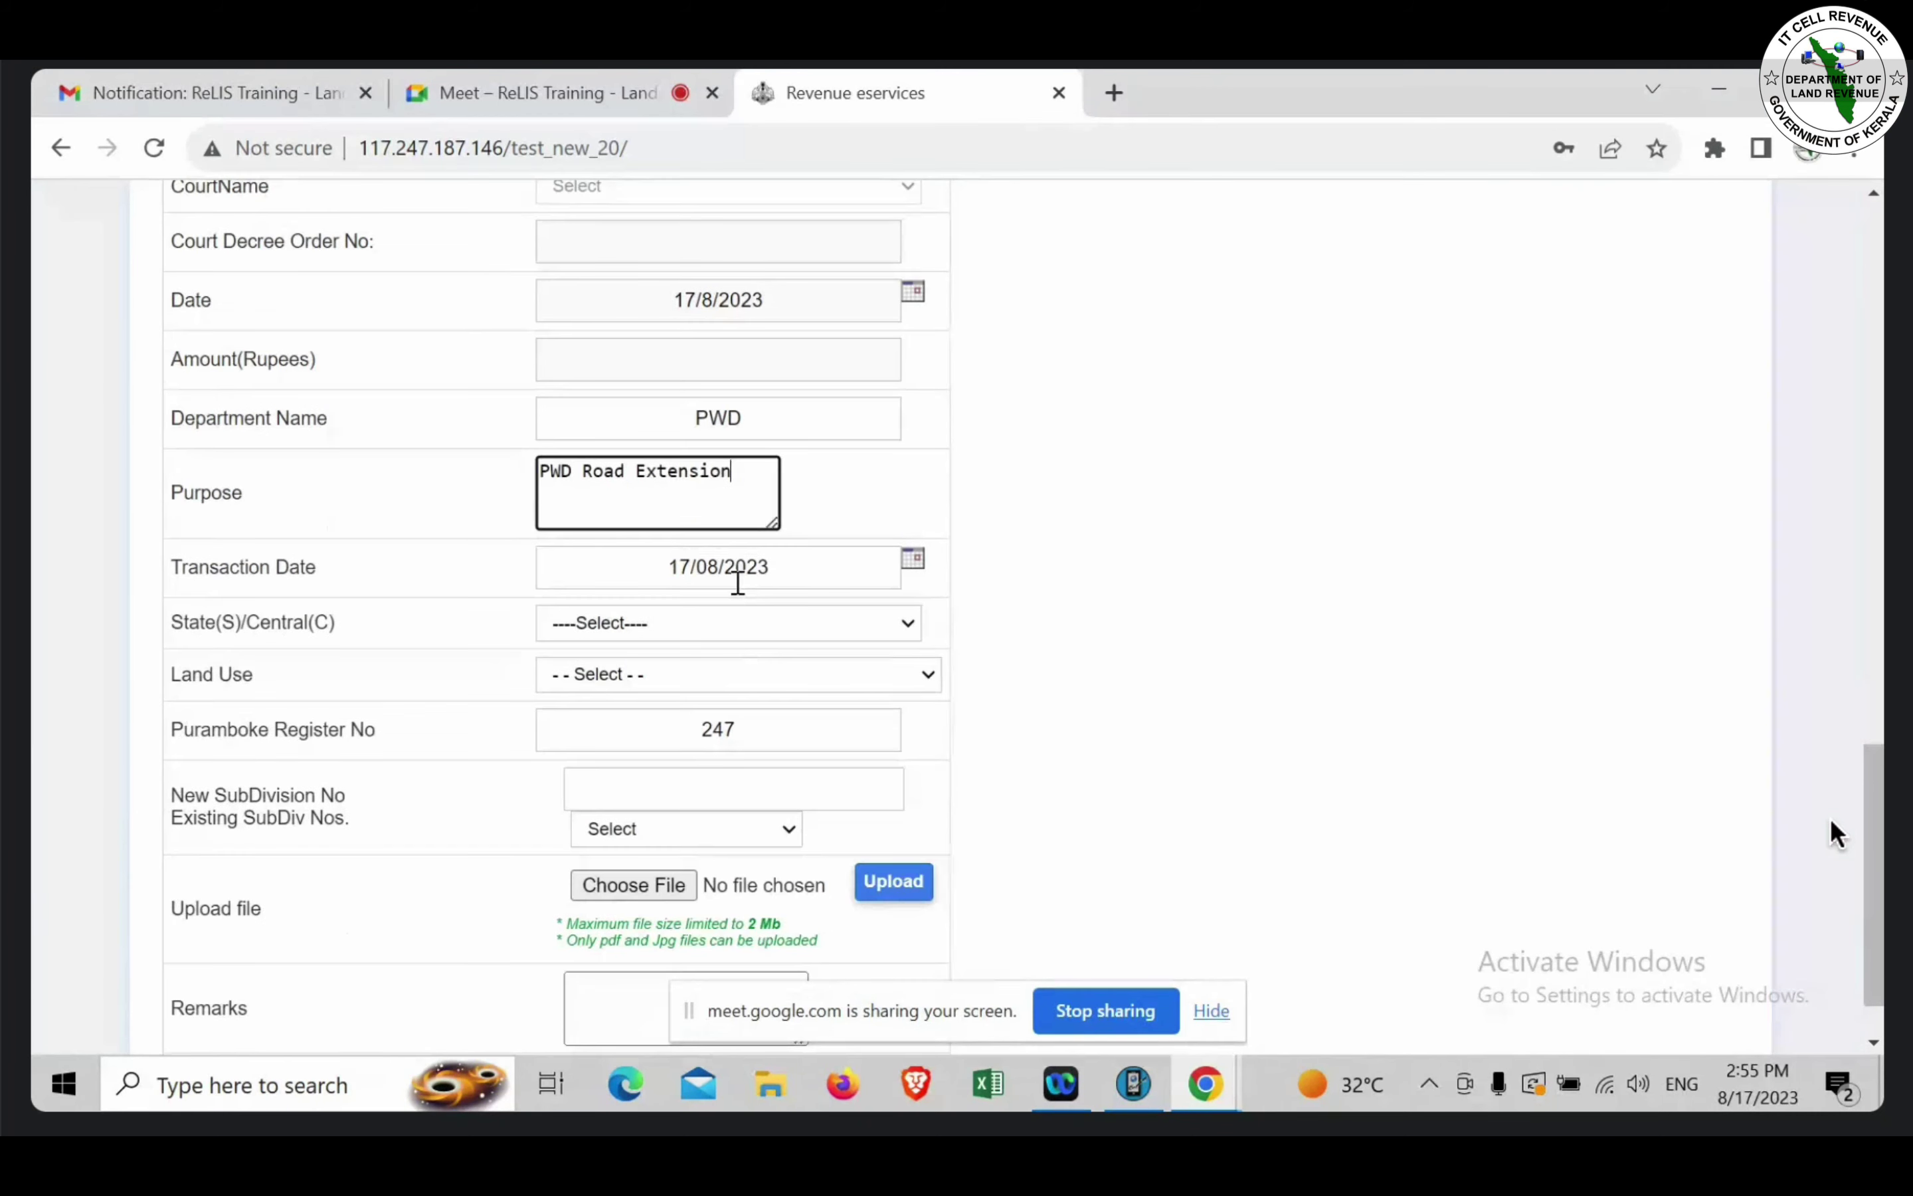
pyautogui.click(737, 582)
pyautogui.click(796, 565)
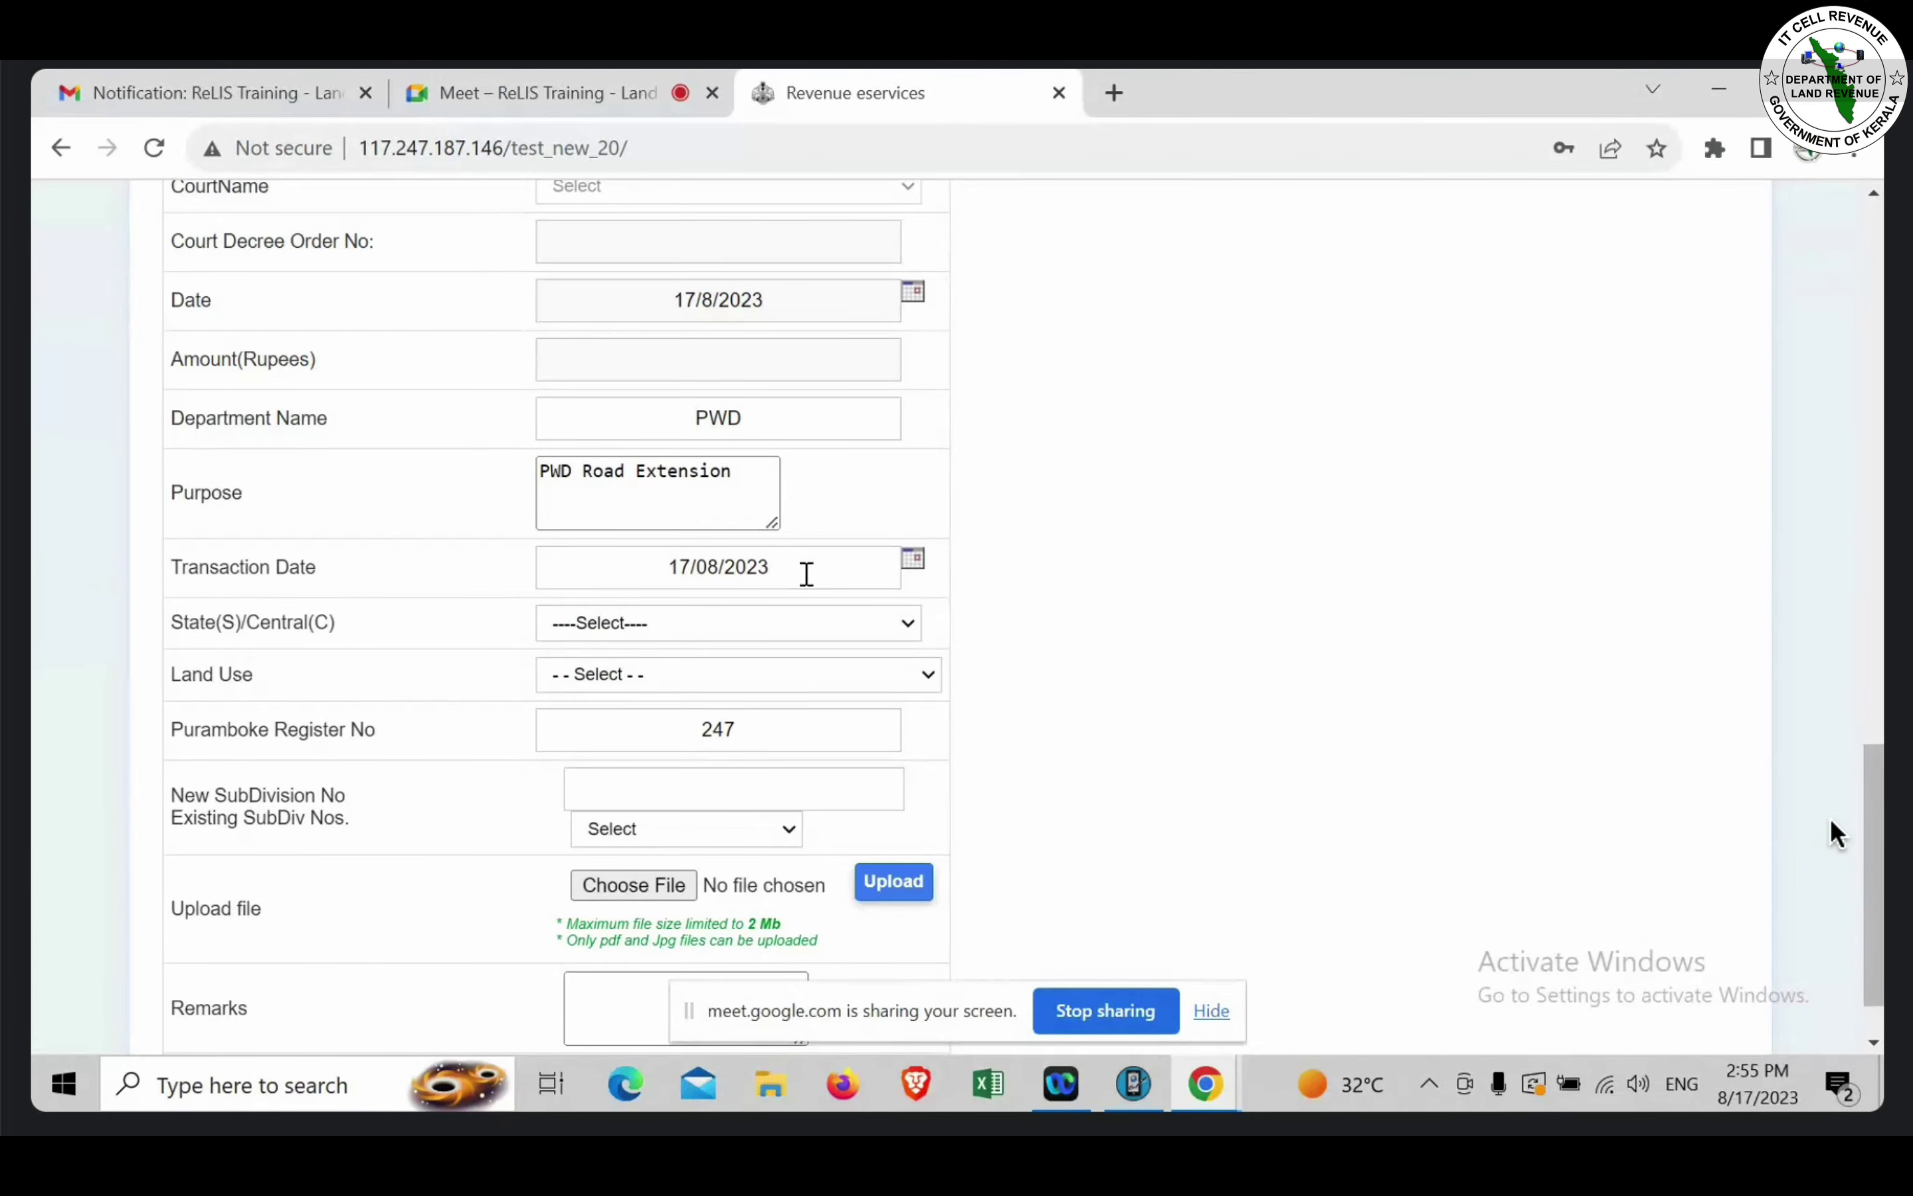
pyautogui.click(701, 633)
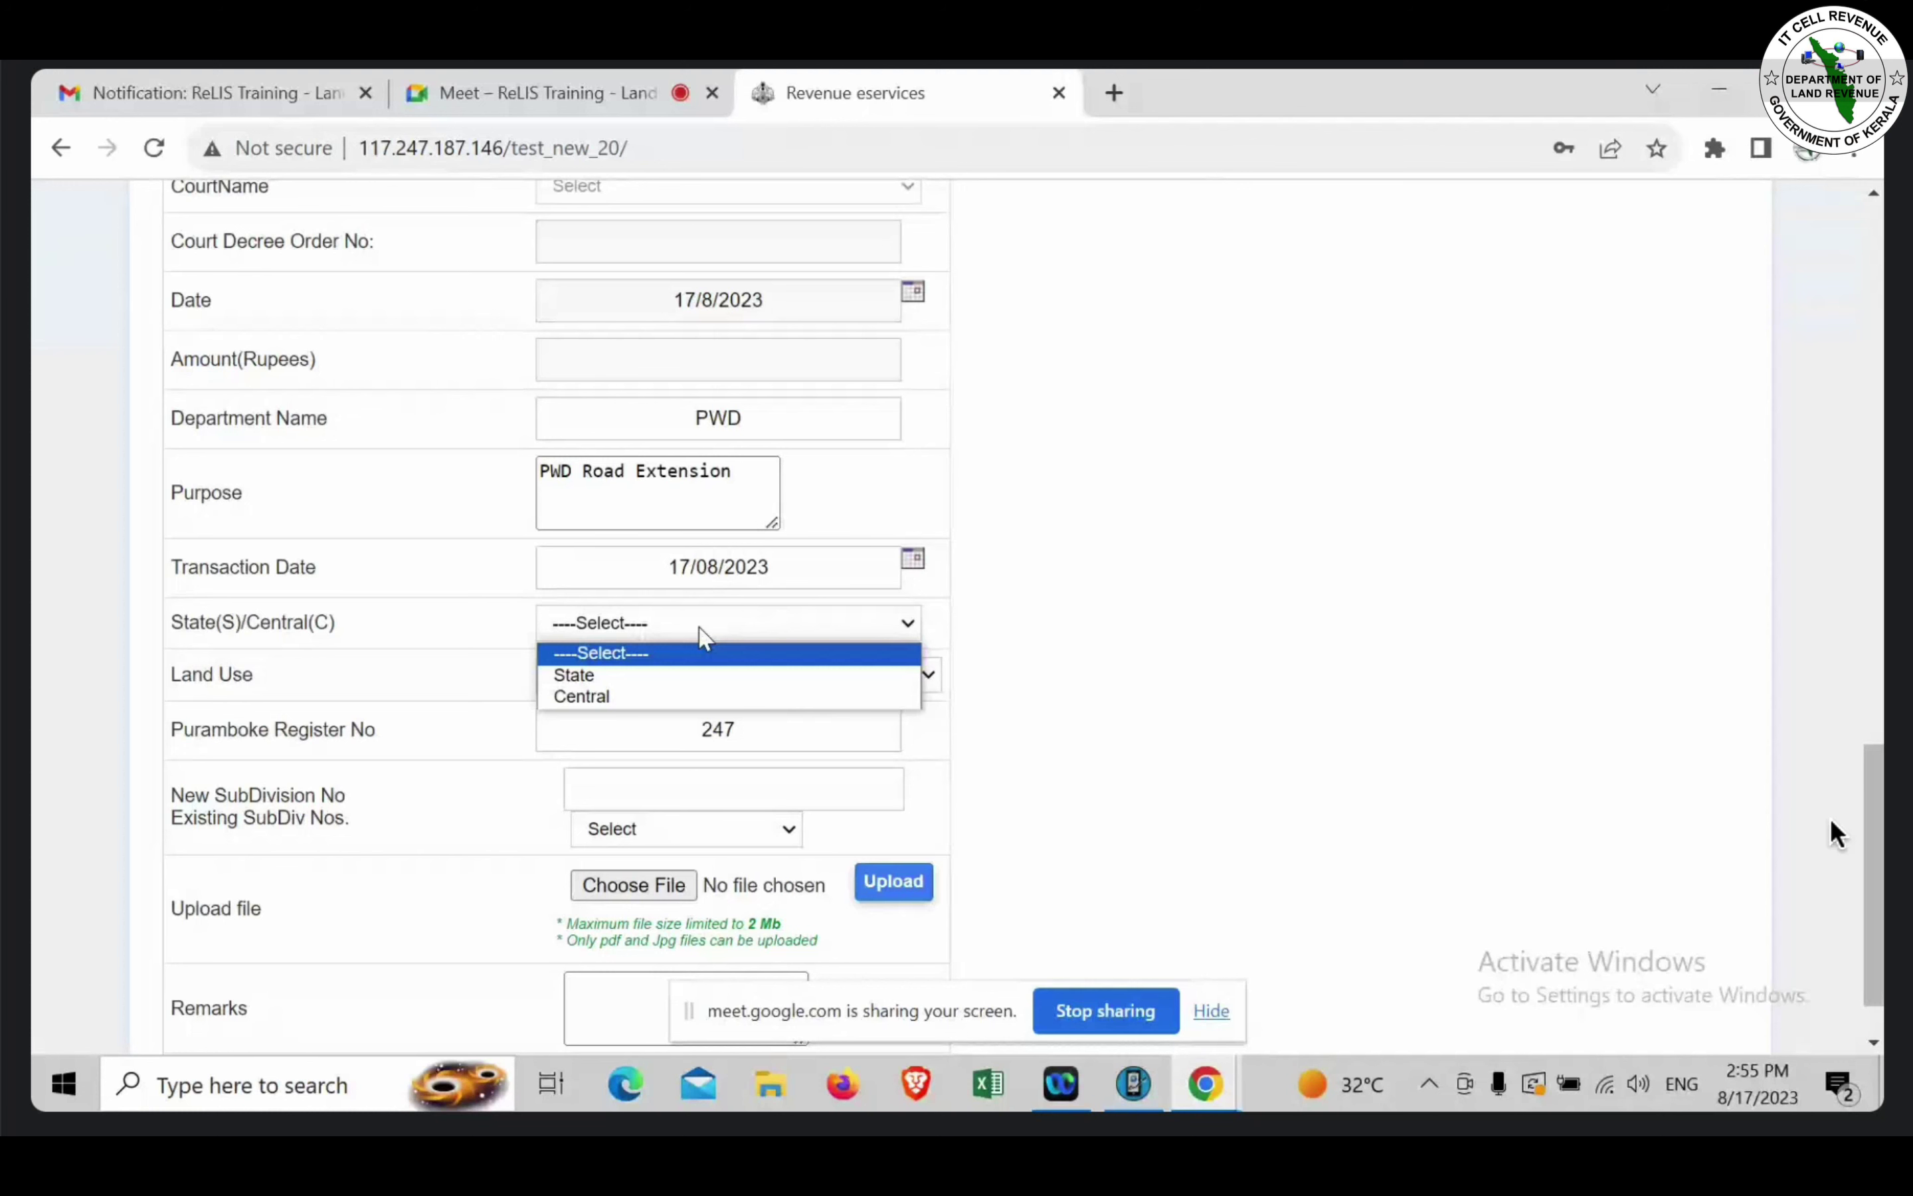
# Mark the acquisition as State and set the land use to road (റോഡ്).
pyautogui.click(595, 673)
pyautogui.scroll(-1, 1106, 711)
pyautogui.click(928, 594)
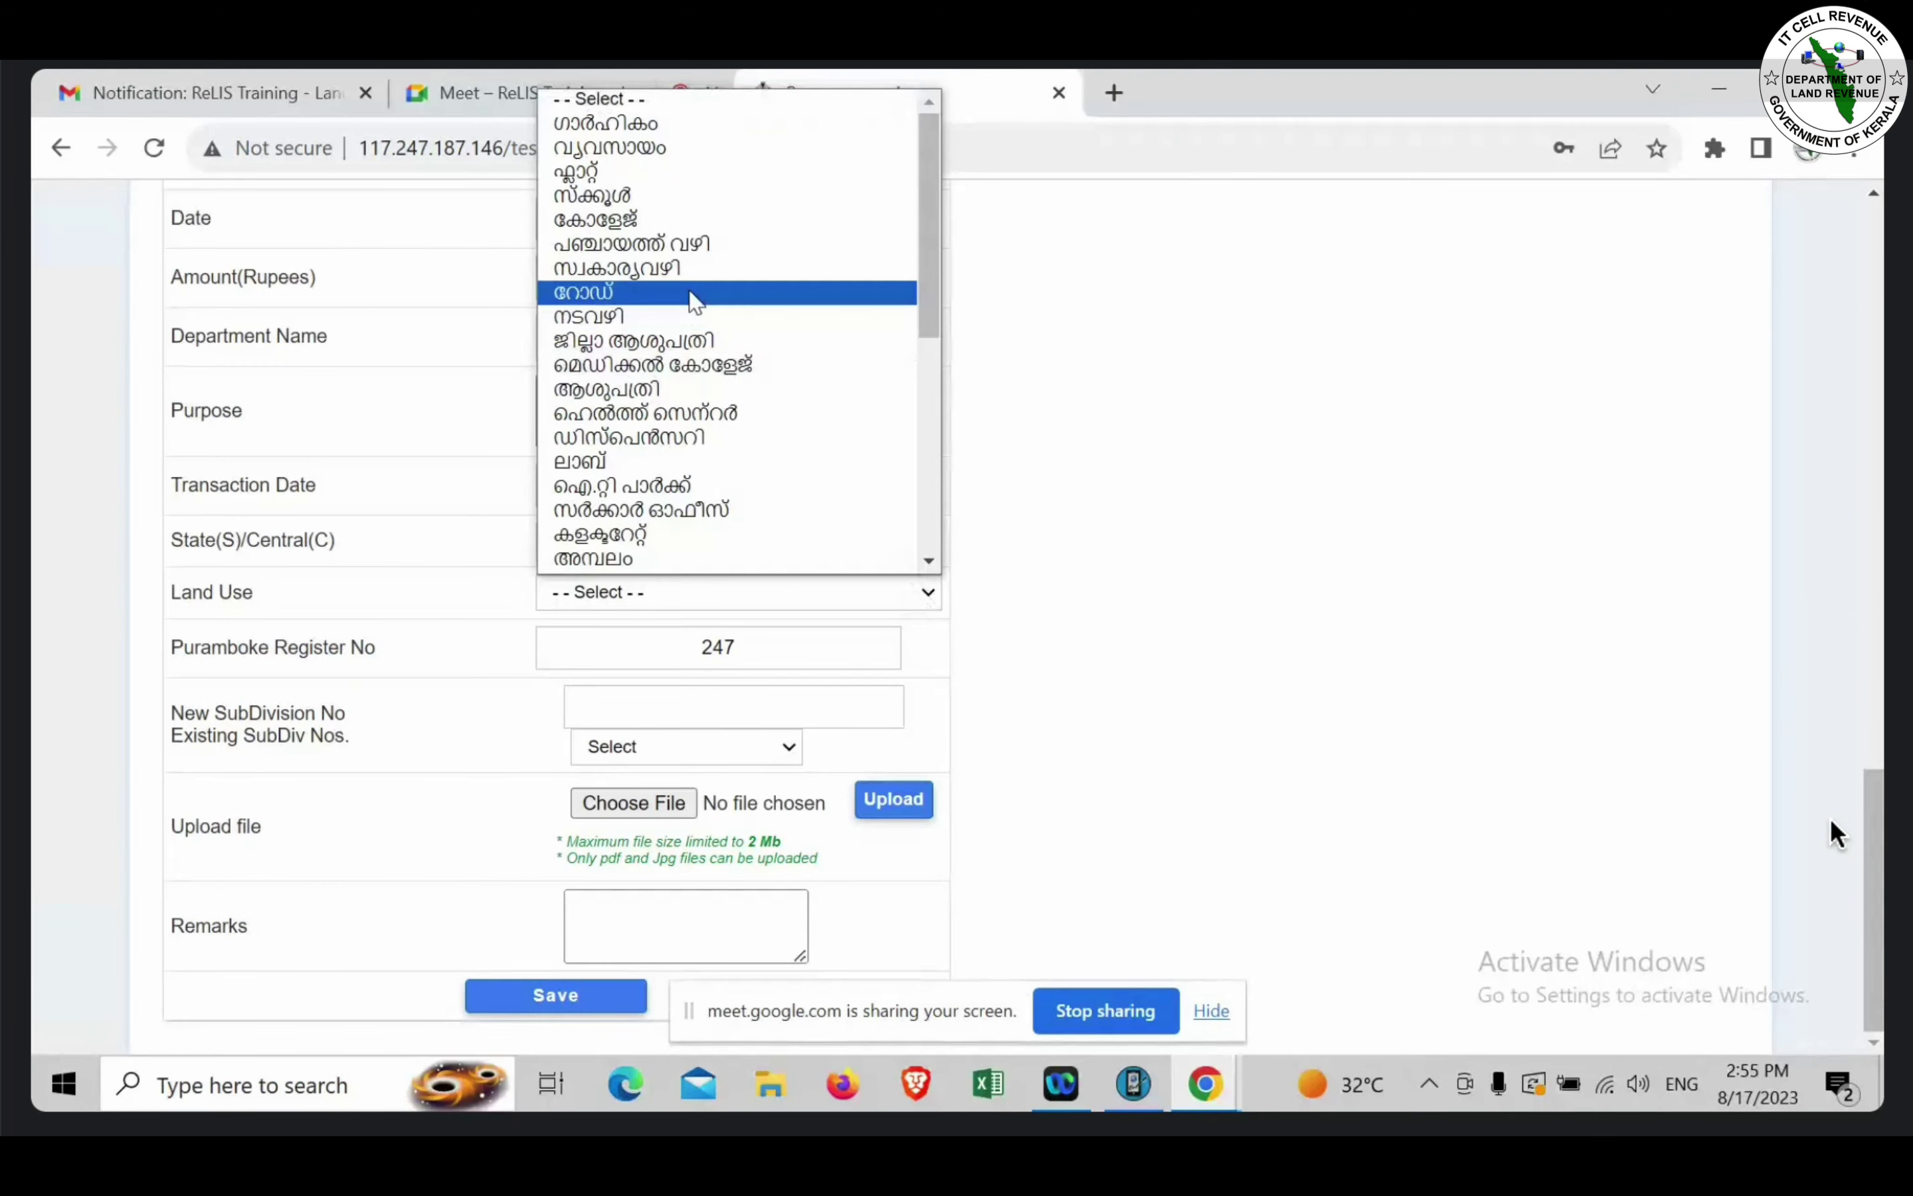
pyautogui.click(694, 292)
pyautogui.click(924, 594)
pyautogui.scroll(-5, 843, 384)
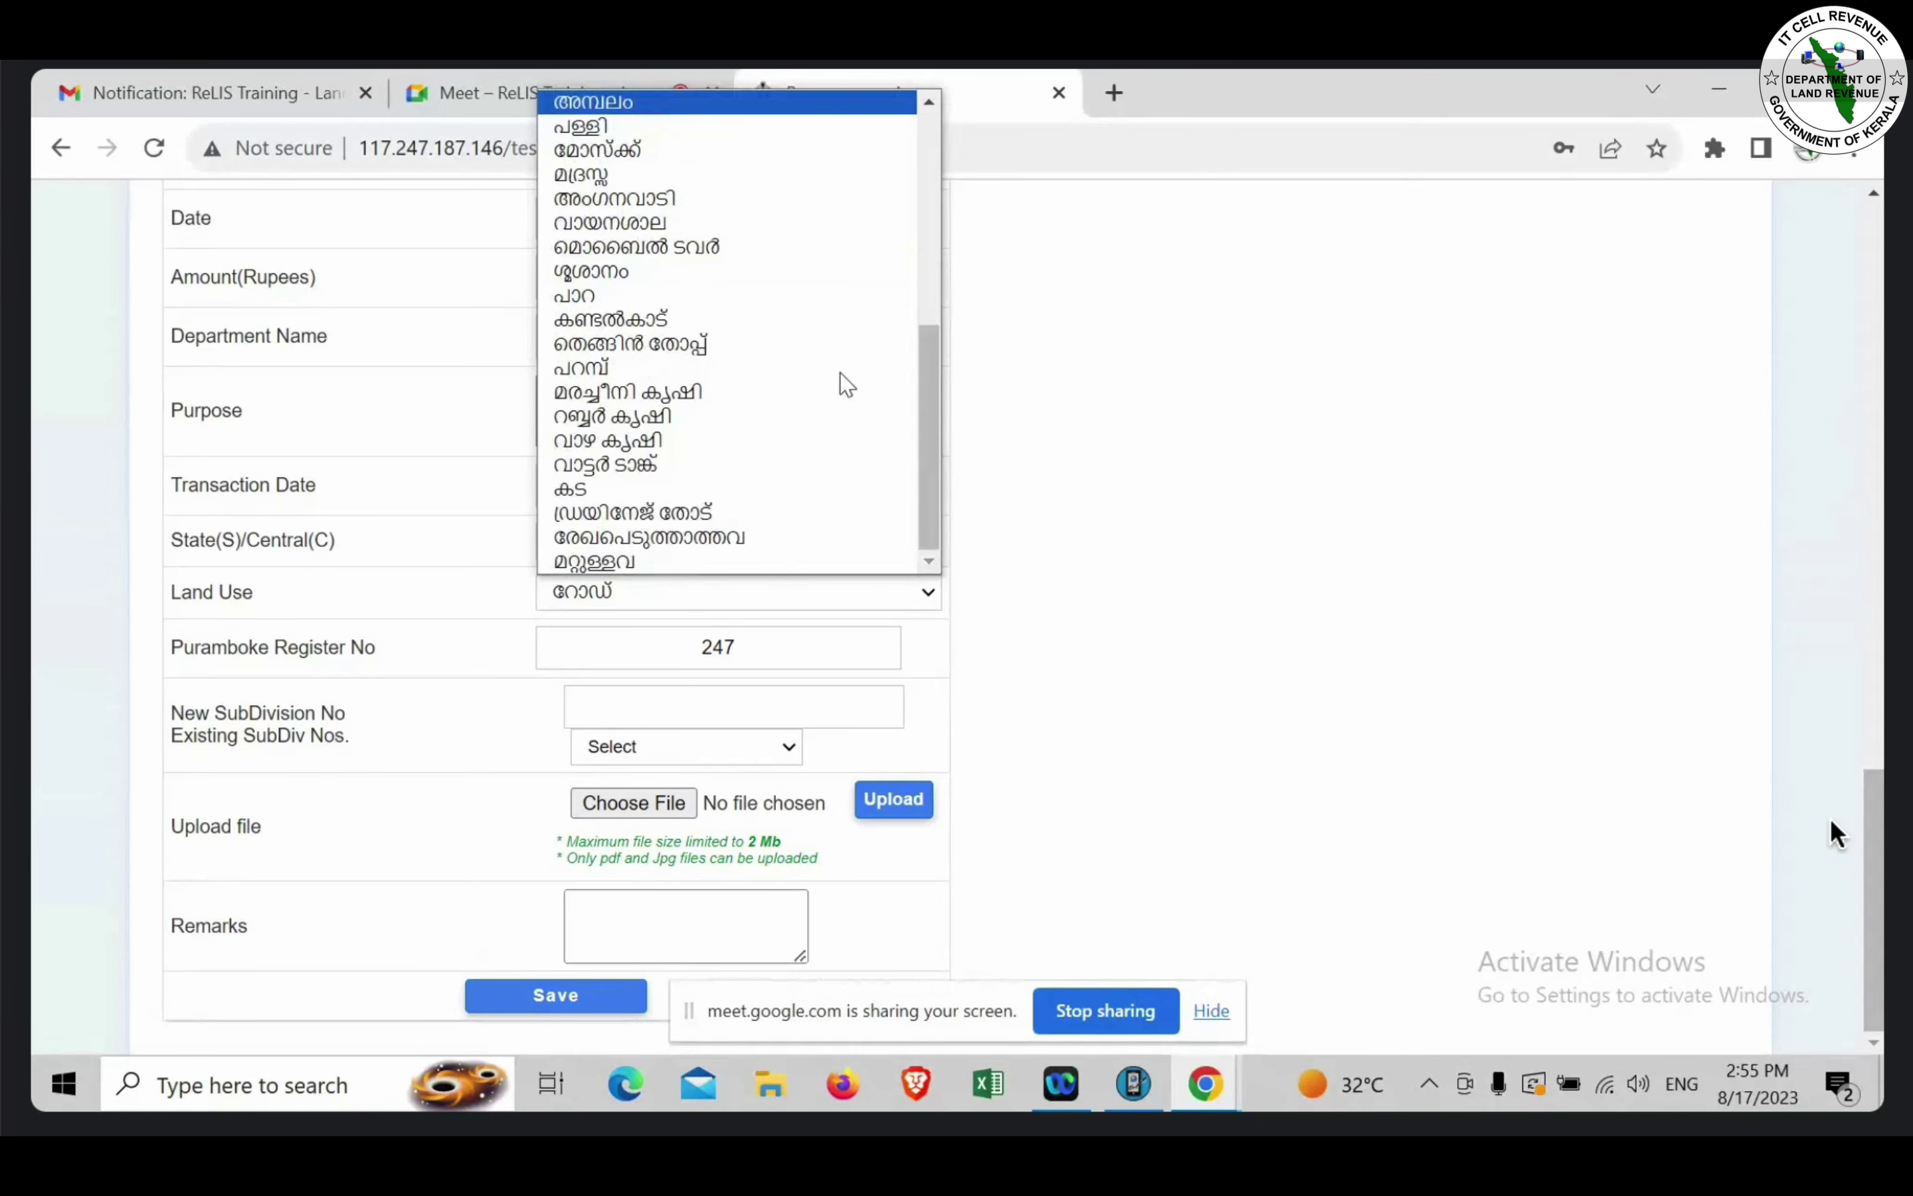
pyautogui.scroll(5, 846, 385)
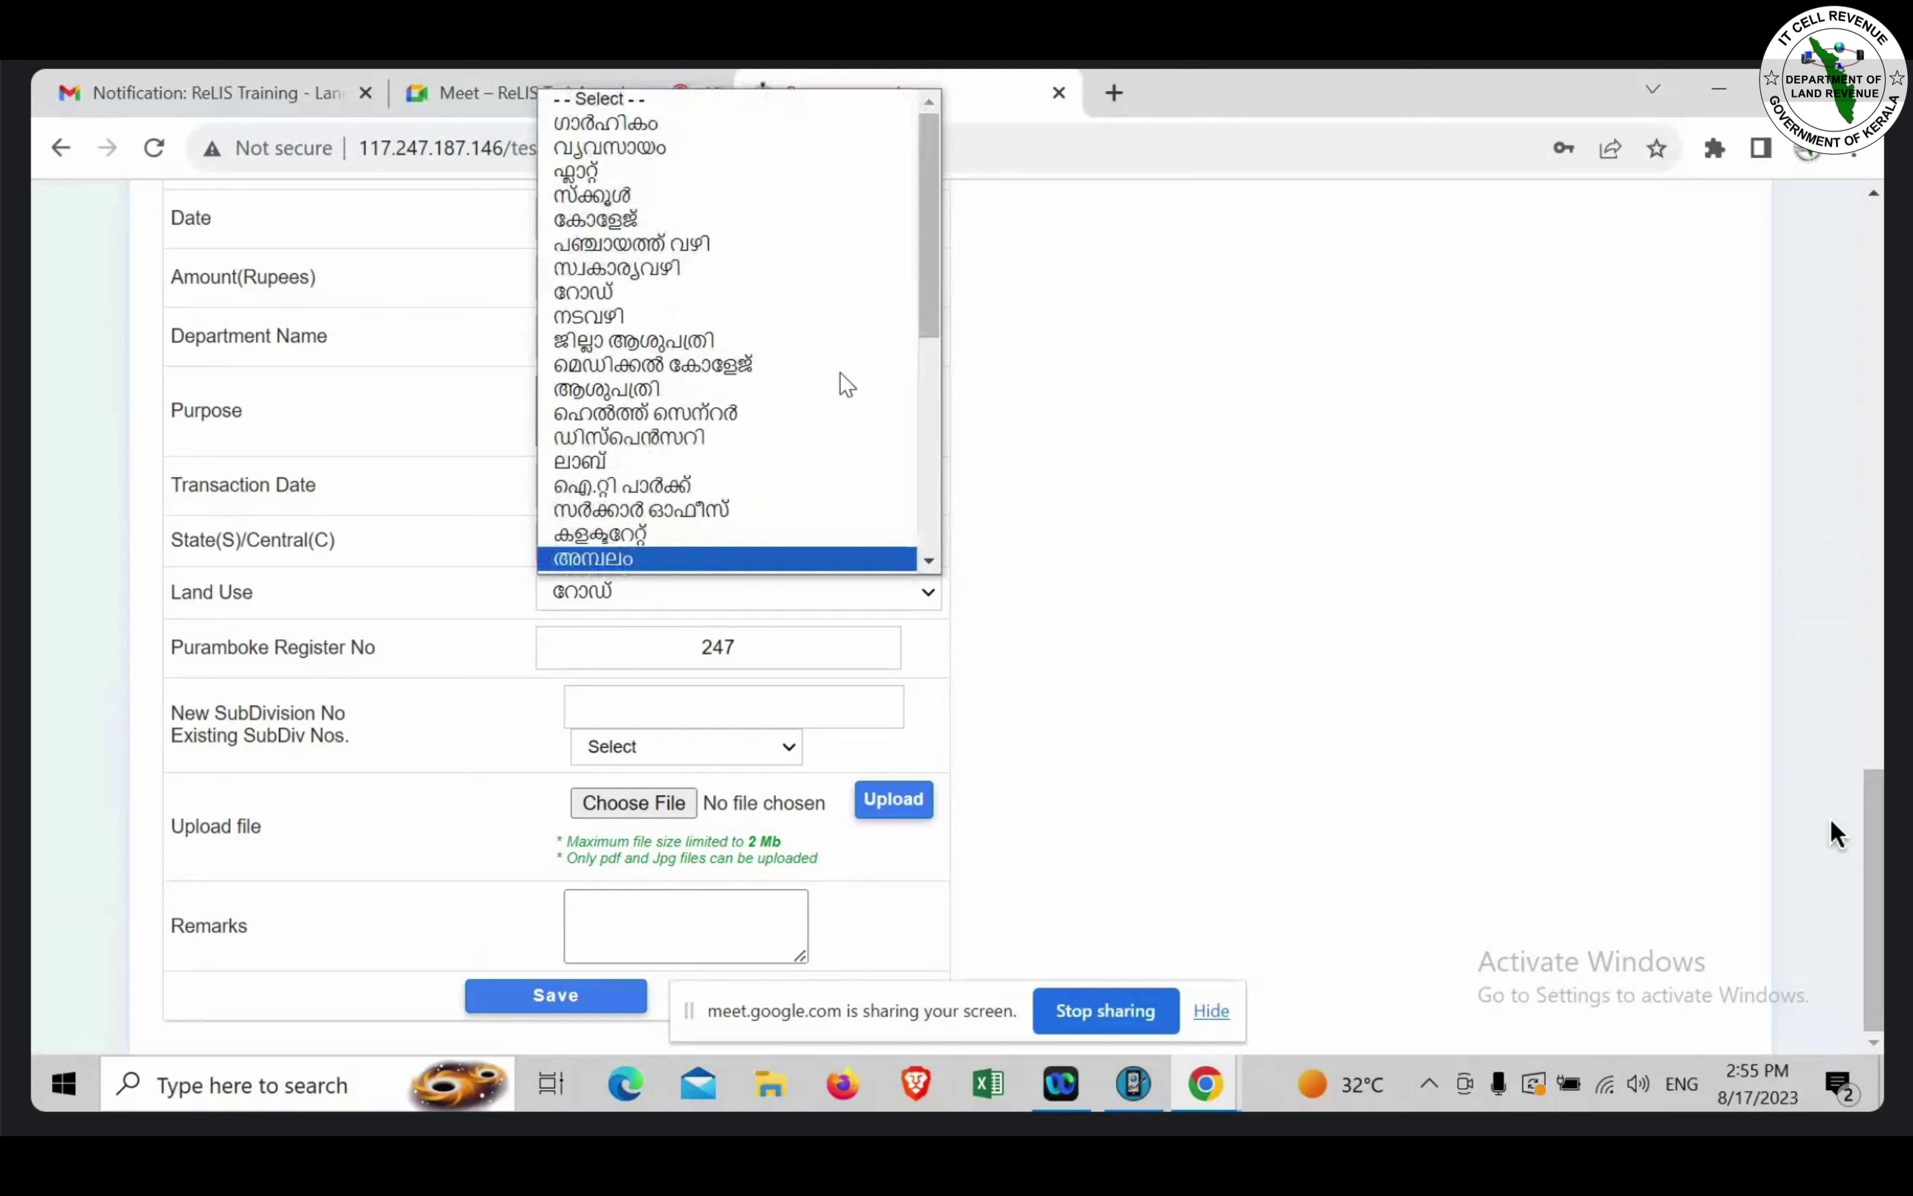
pyautogui.scroll(-5, 840, 373)
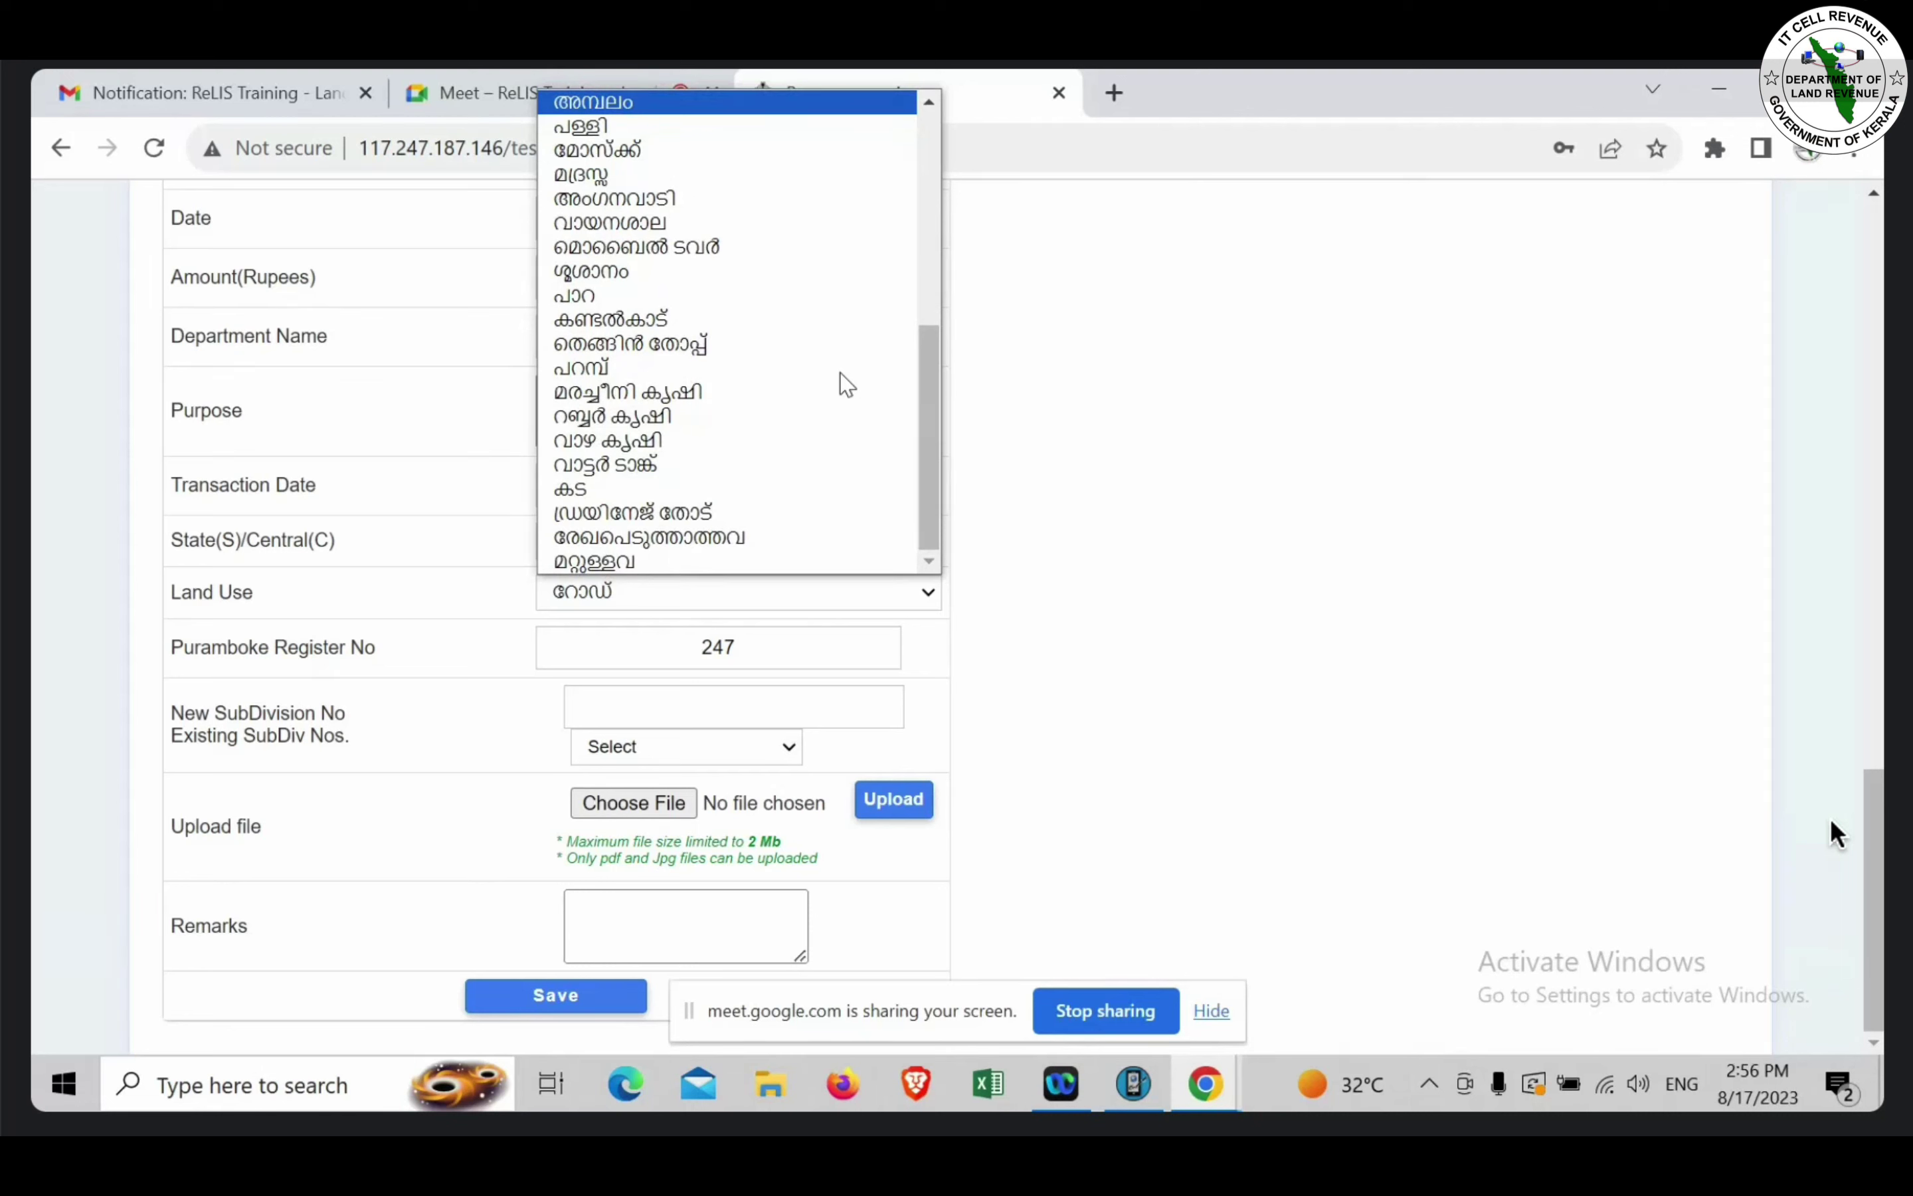
pyautogui.click(1265, 748)
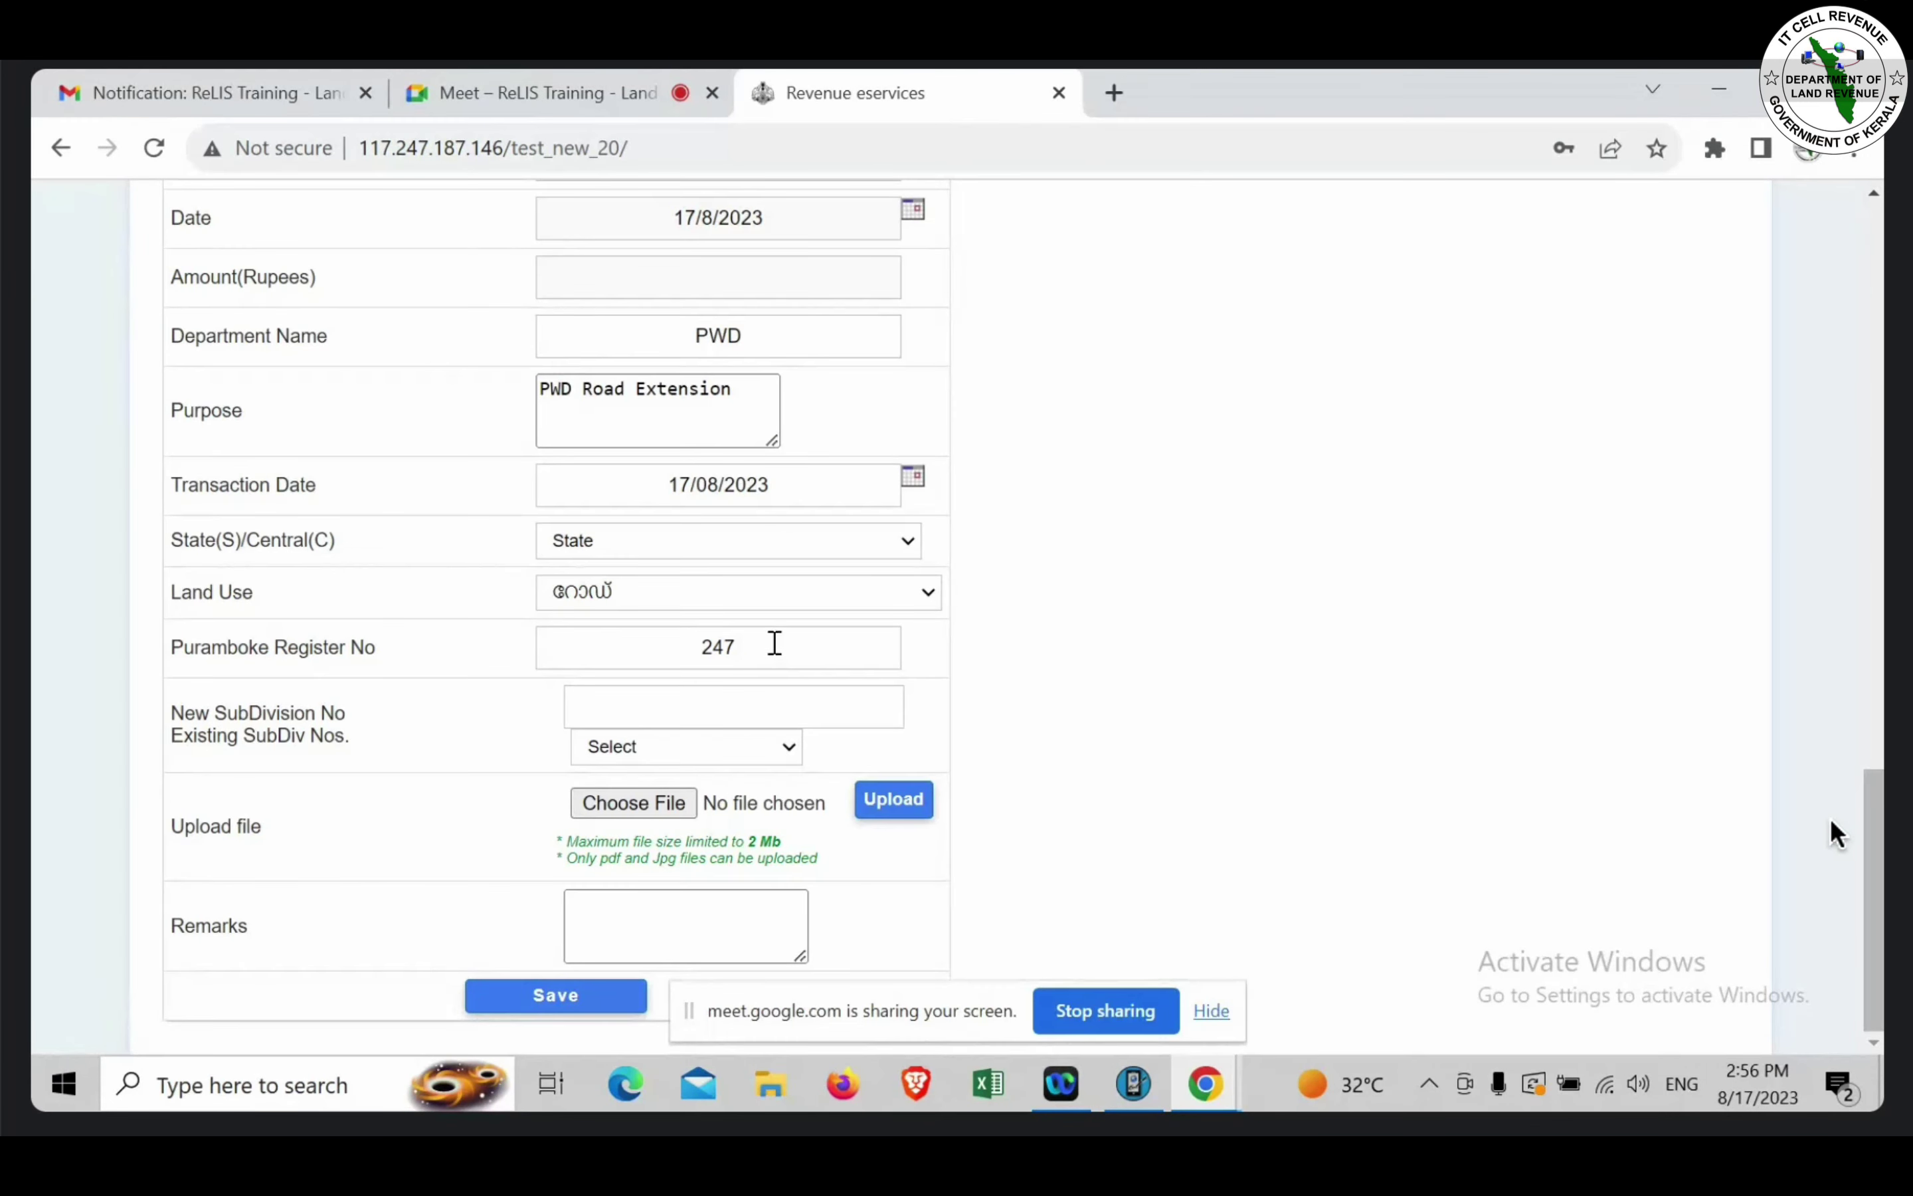
# Replace Puramboke Register No 247 with 882.
pyautogui.moveTo(775, 643); pyautogui.dragTo(682, 647)
pyautogui.write('882`')
pyautogui.press('BackSpace')
pyautogui.press('Tab')
# Enter 16 as the new subdivision number.
pyautogui.scroll(3, 1152, 577)
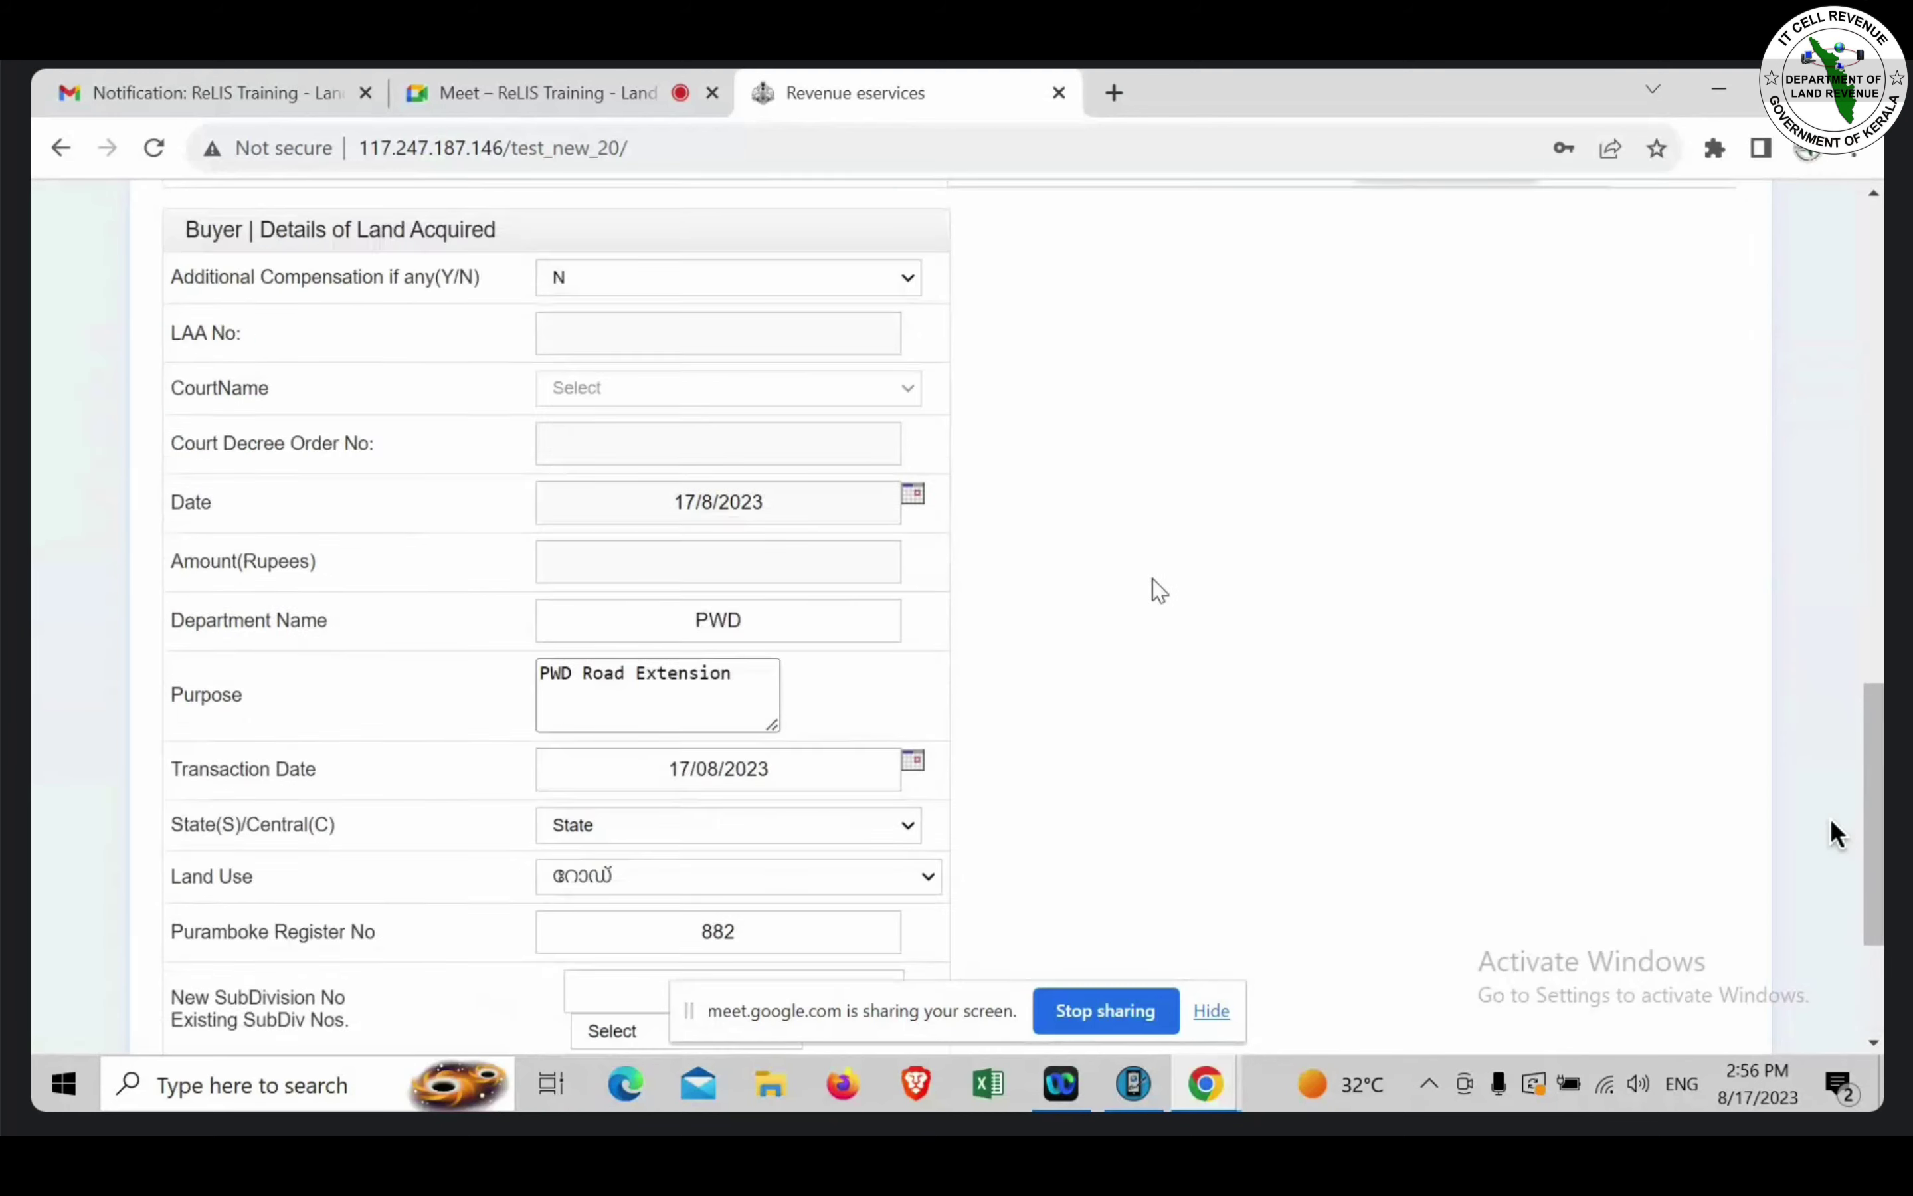
pyautogui.scroll(-3, 1153, 579)
pyautogui.click(791, 747)
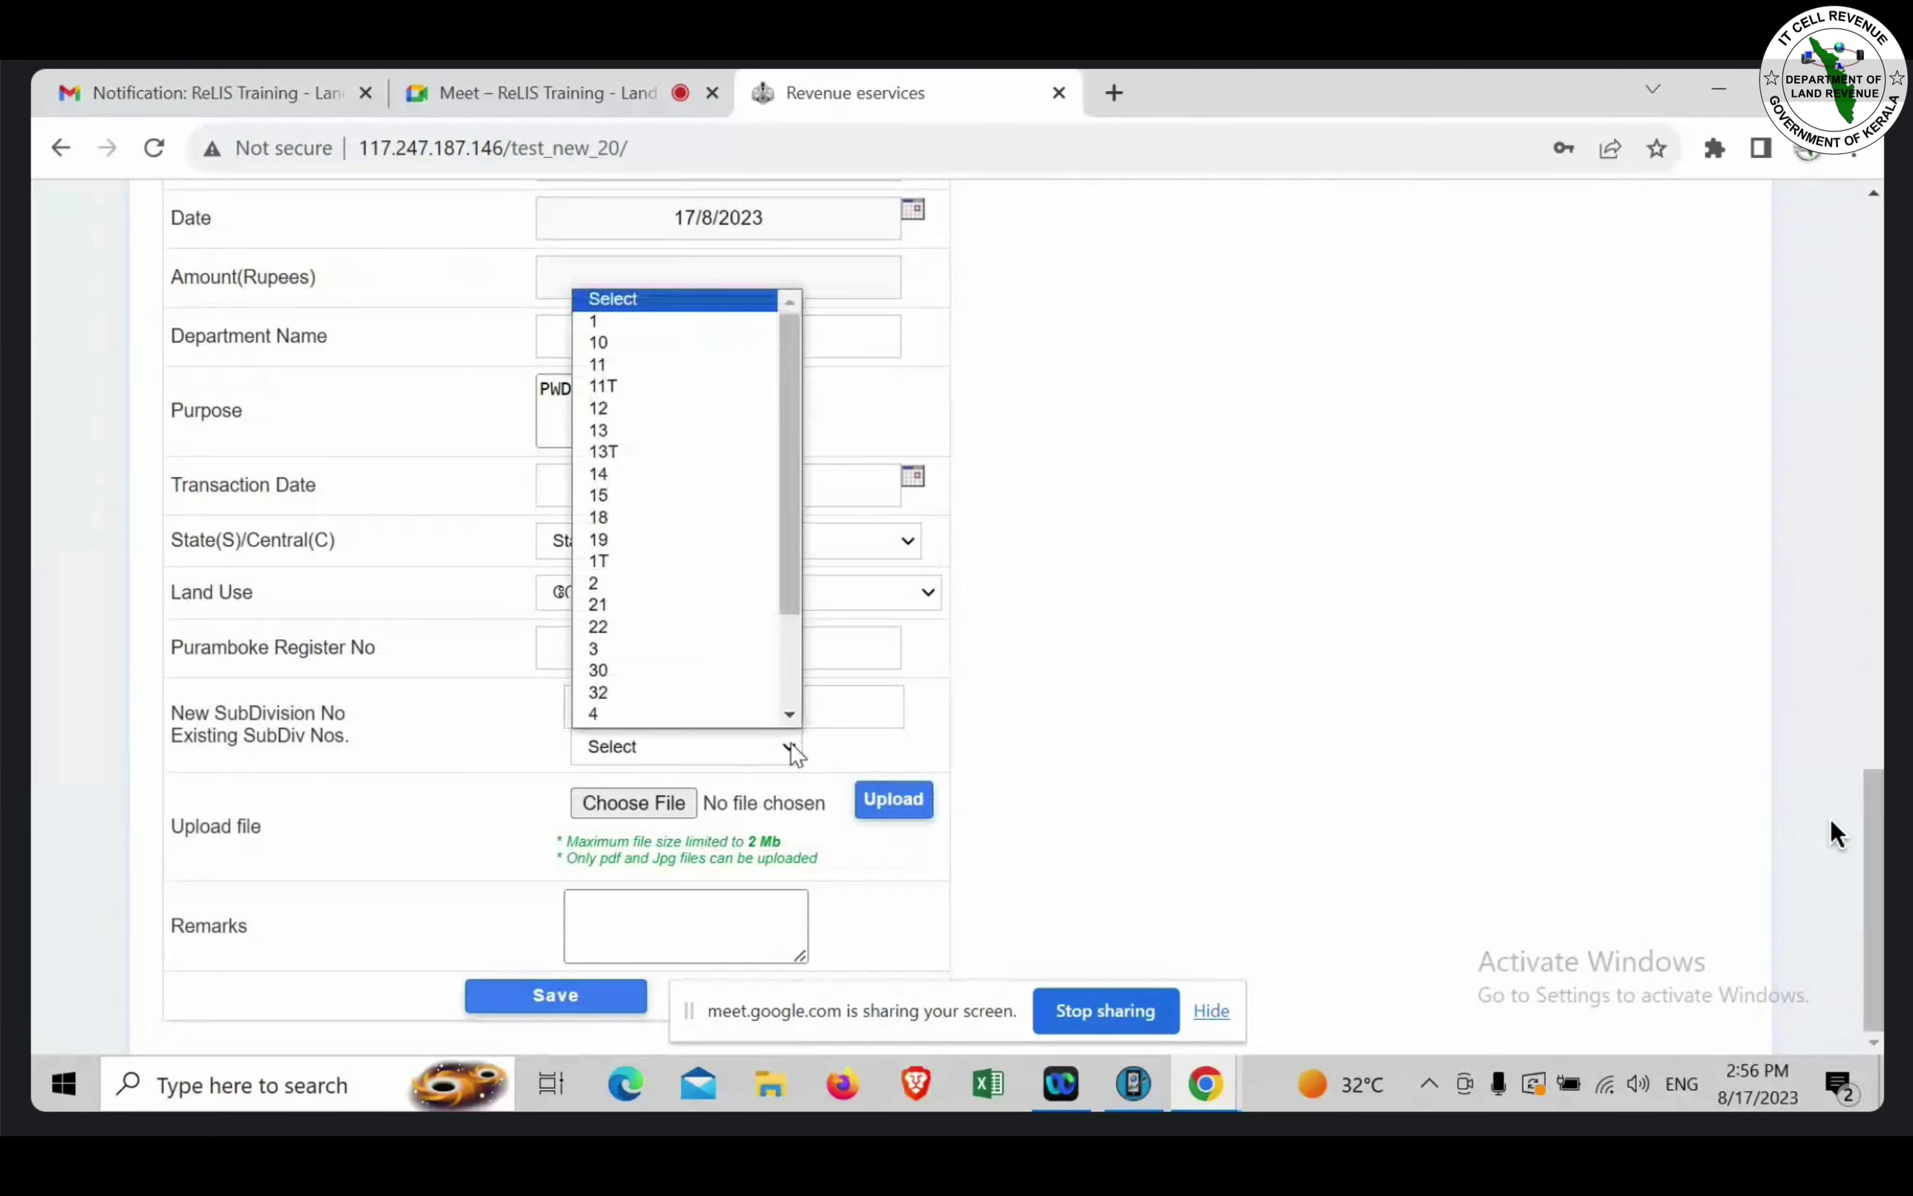
pyautogui.scroll(-2, 721, 486)
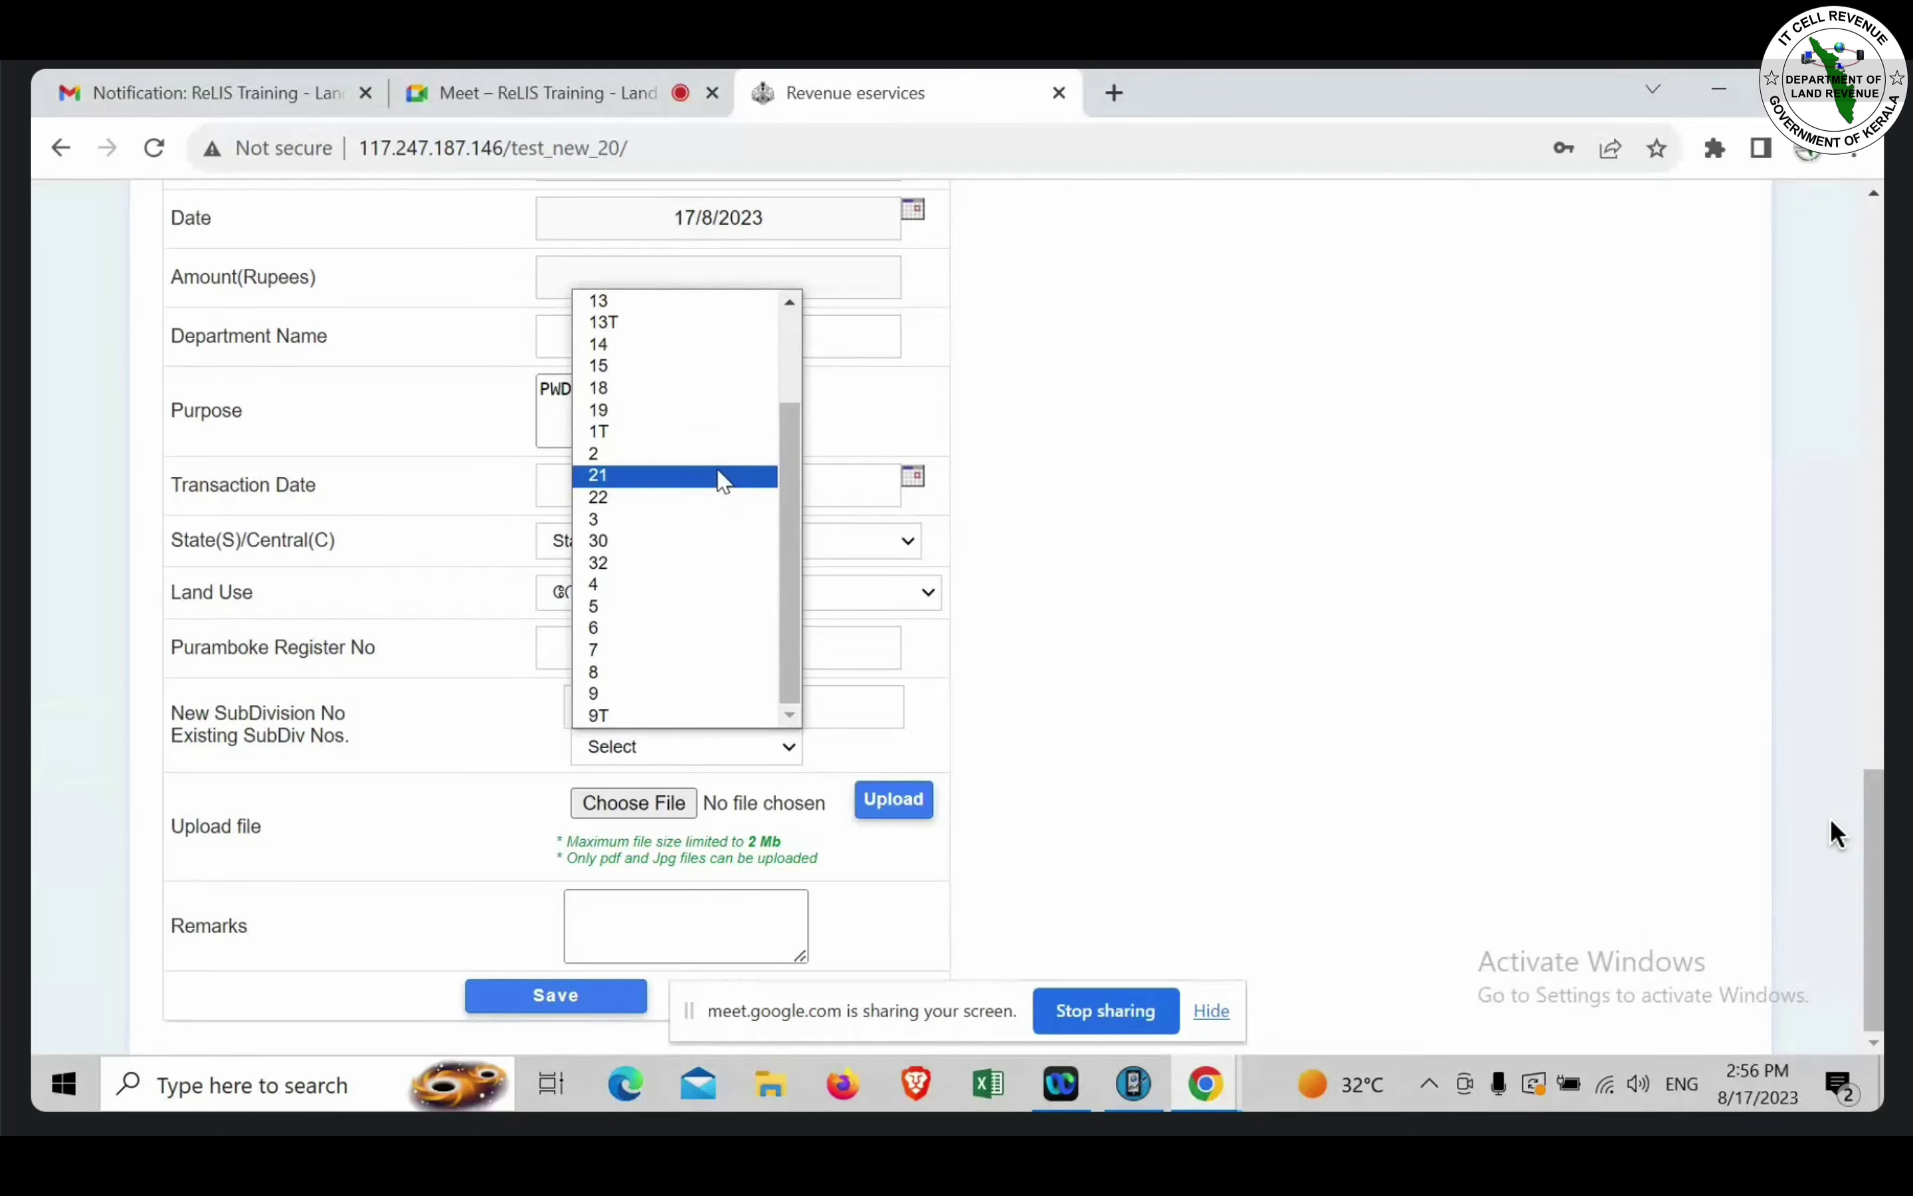
pyautogui.scroll(2, 718, 473)
pyautogui.click(1580, 578)
pyautogui.click(785, 711)
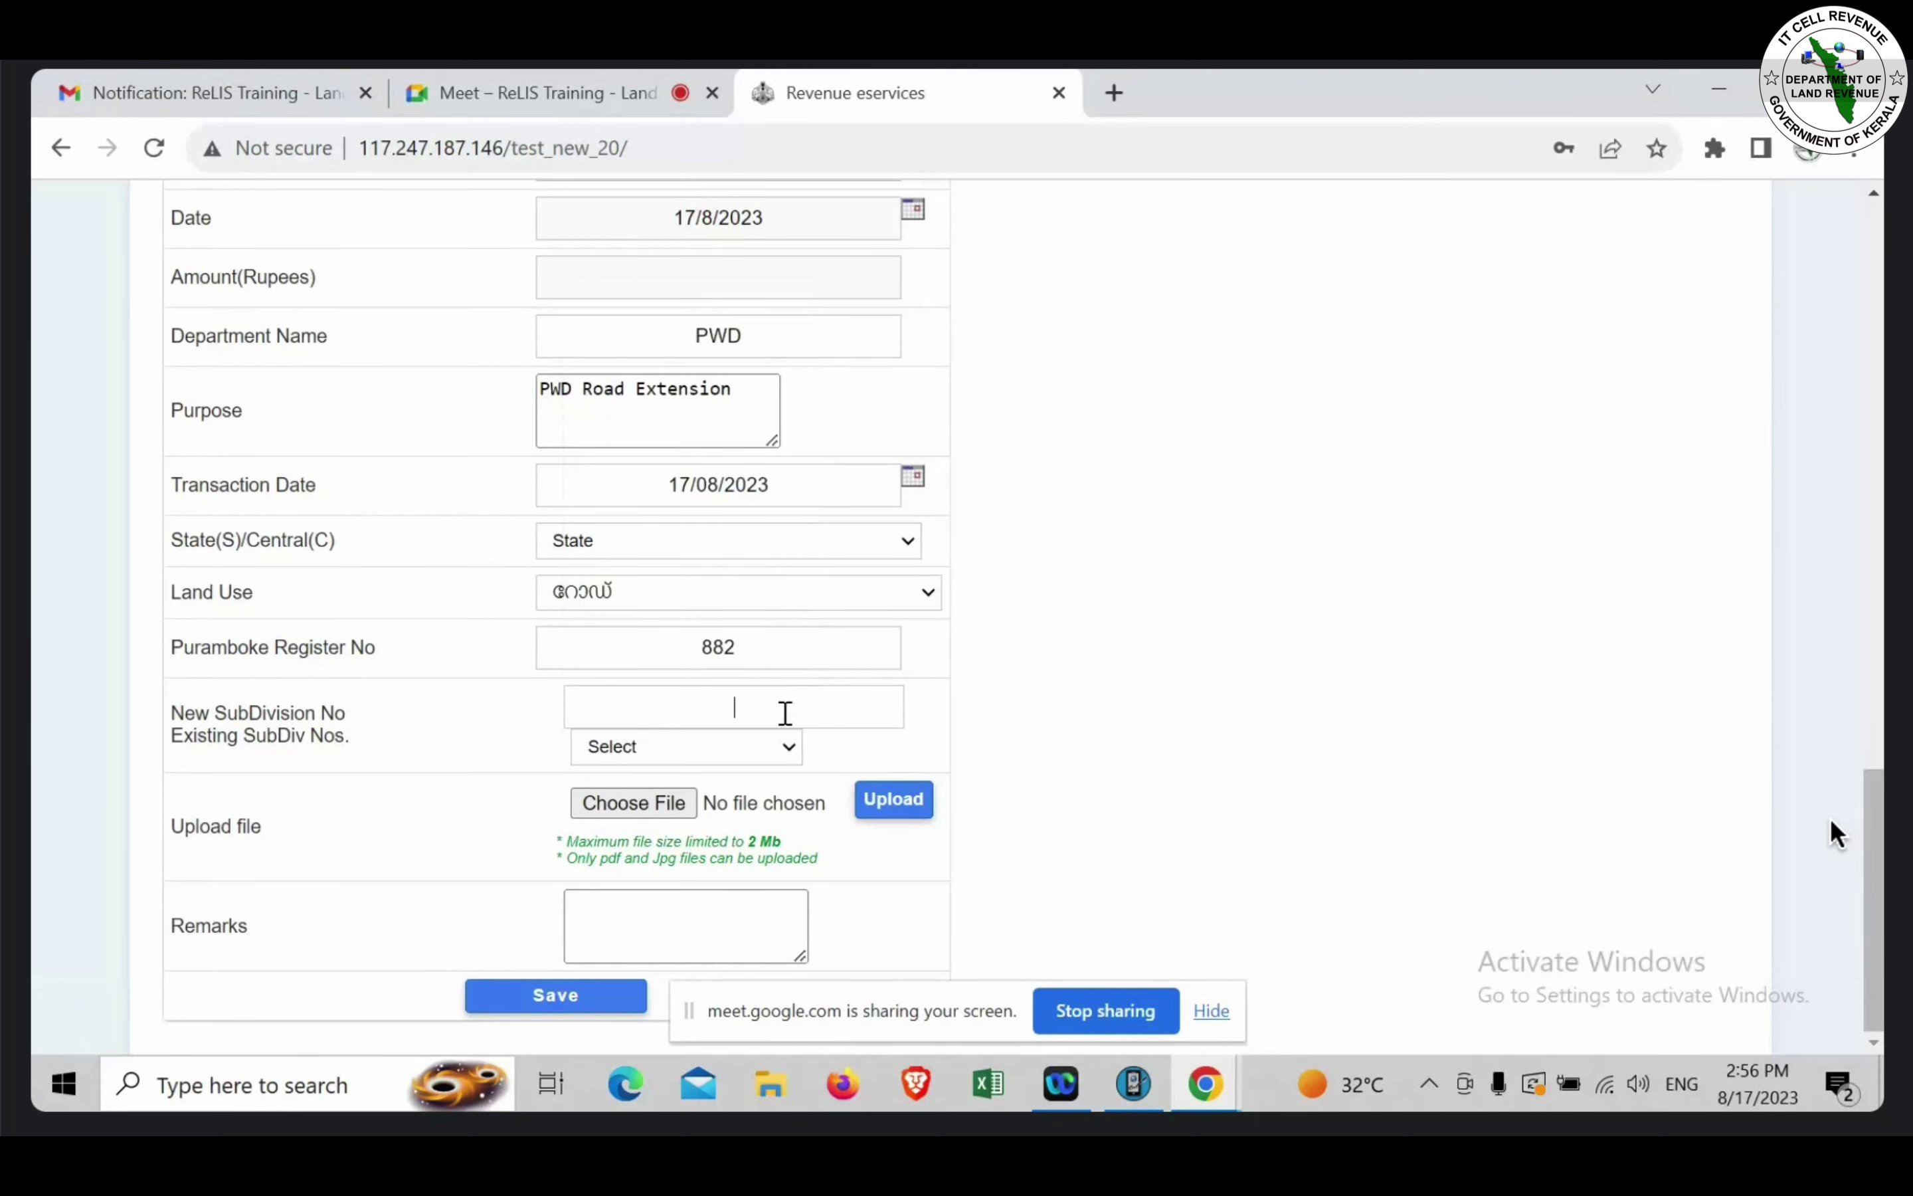
pyautogui.write('16')
pyautogui.press('Tab')
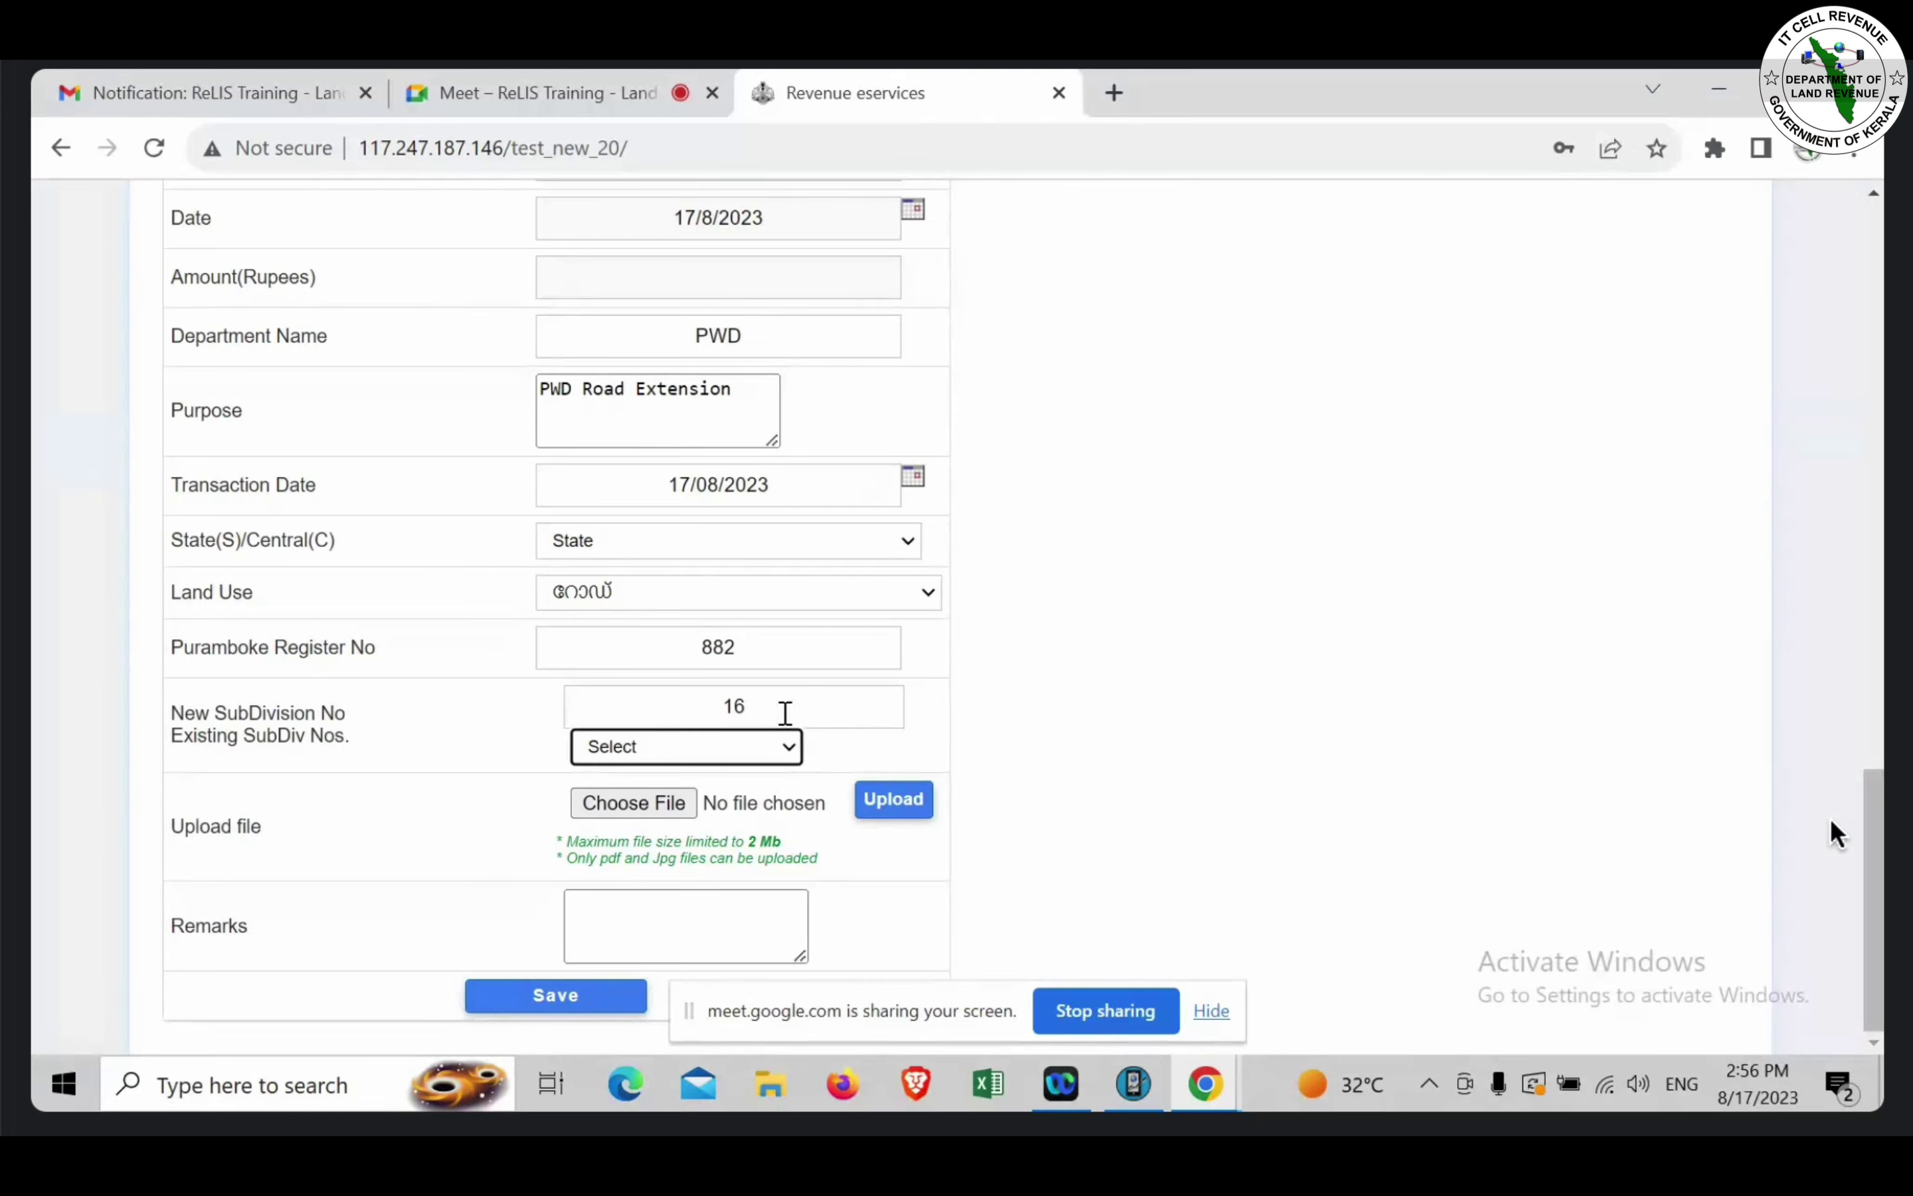
pyautogui.scroll(5, 1075, 744)
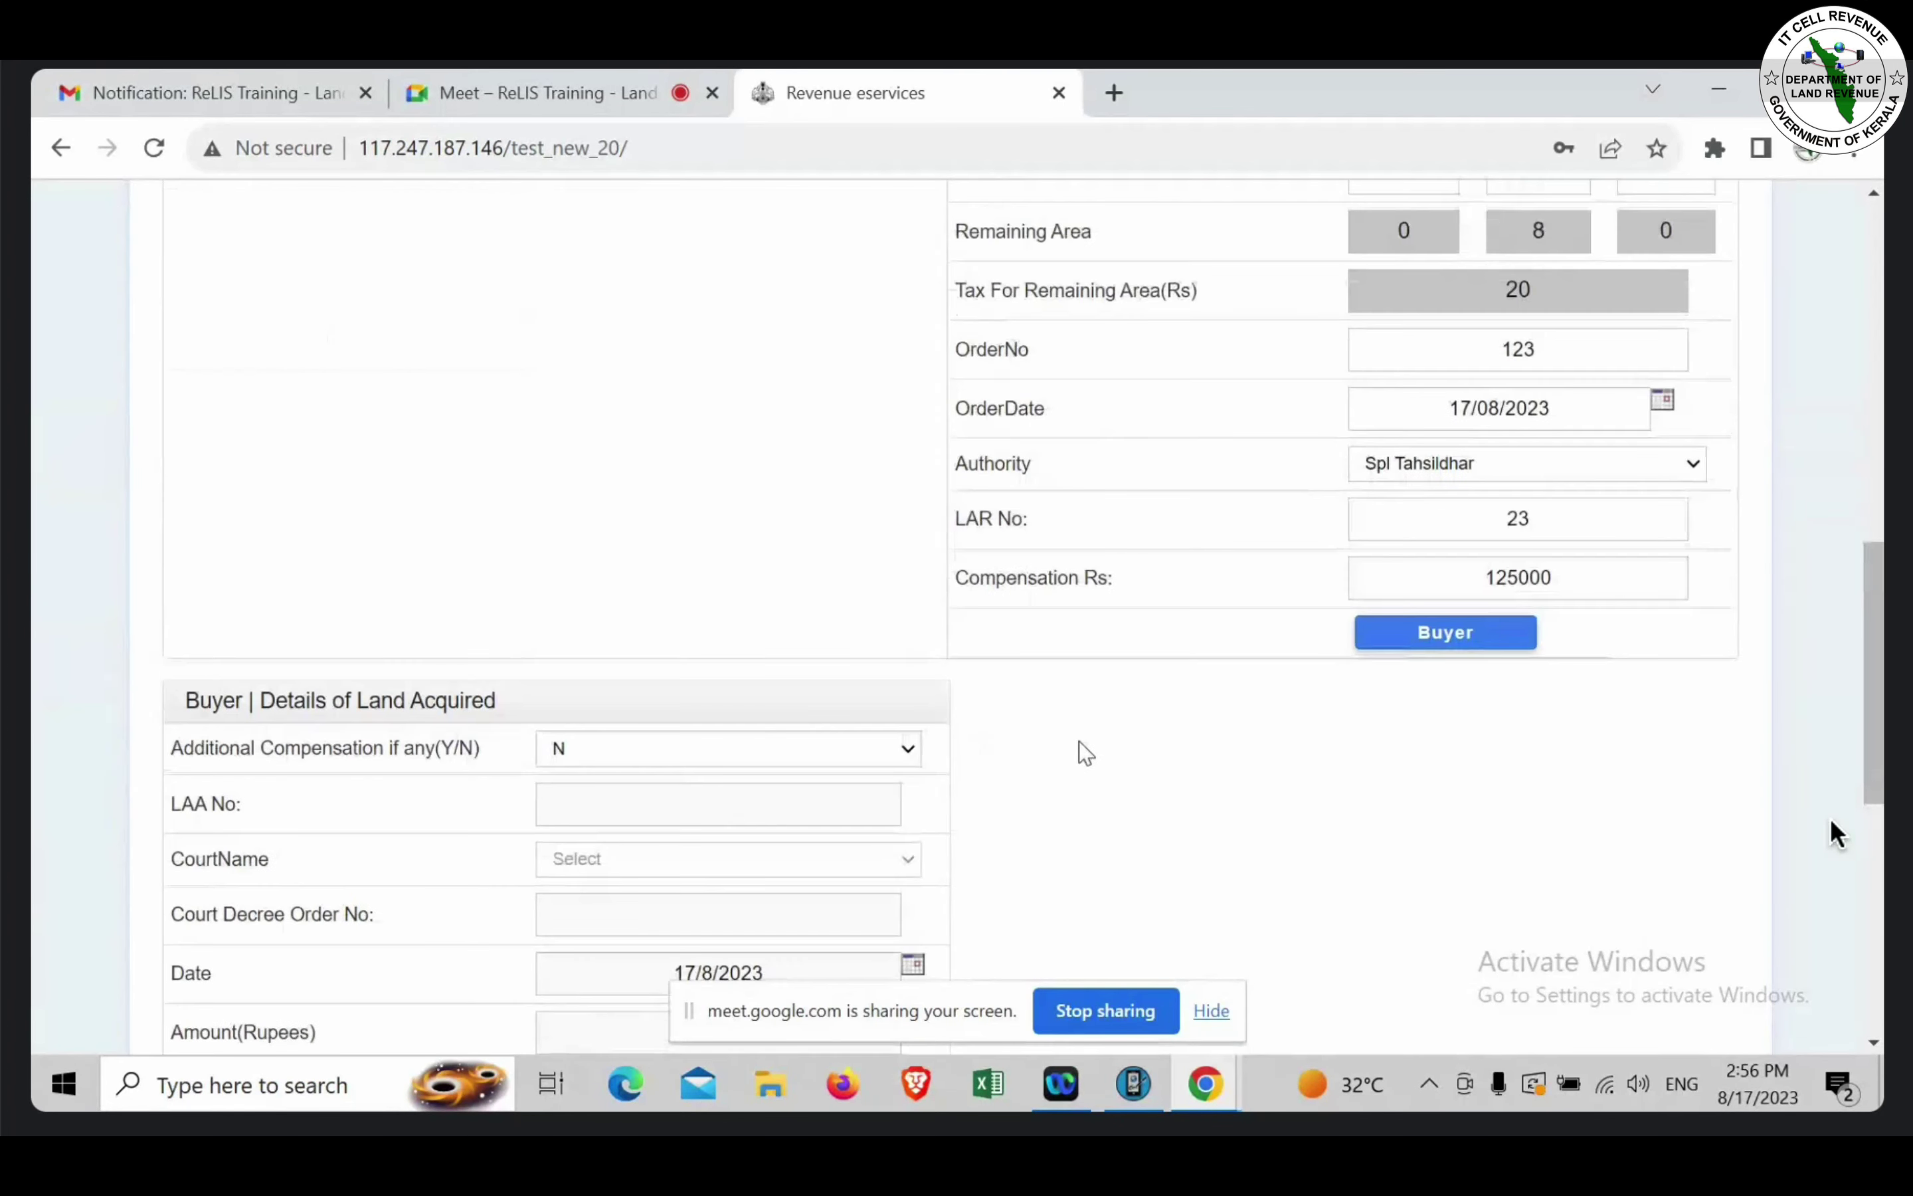
pyautogui.scroll(5, 1080, 743)
pyautogui.scroll(-10, 1081, 744)
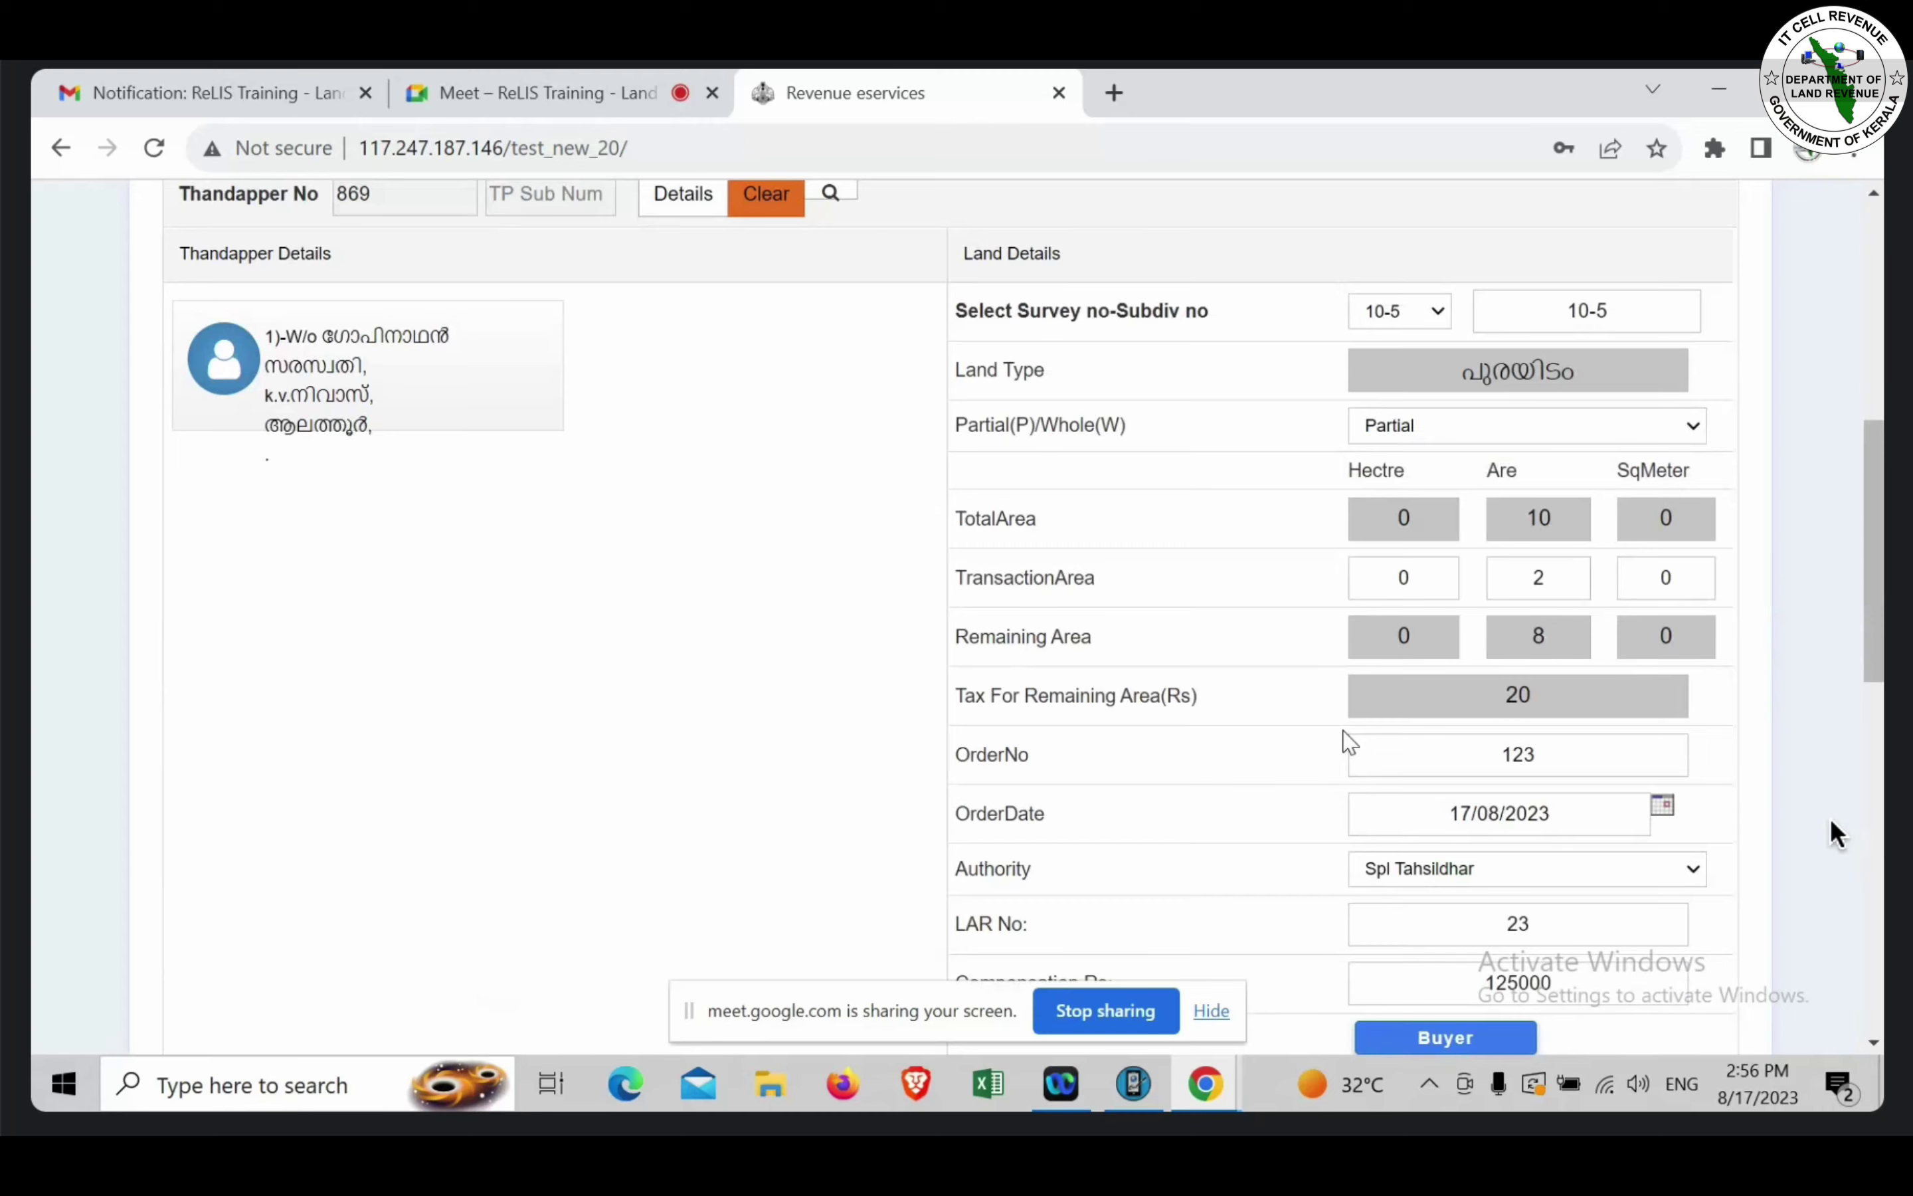
pyautogui.scroll(-10, 1349, 742)
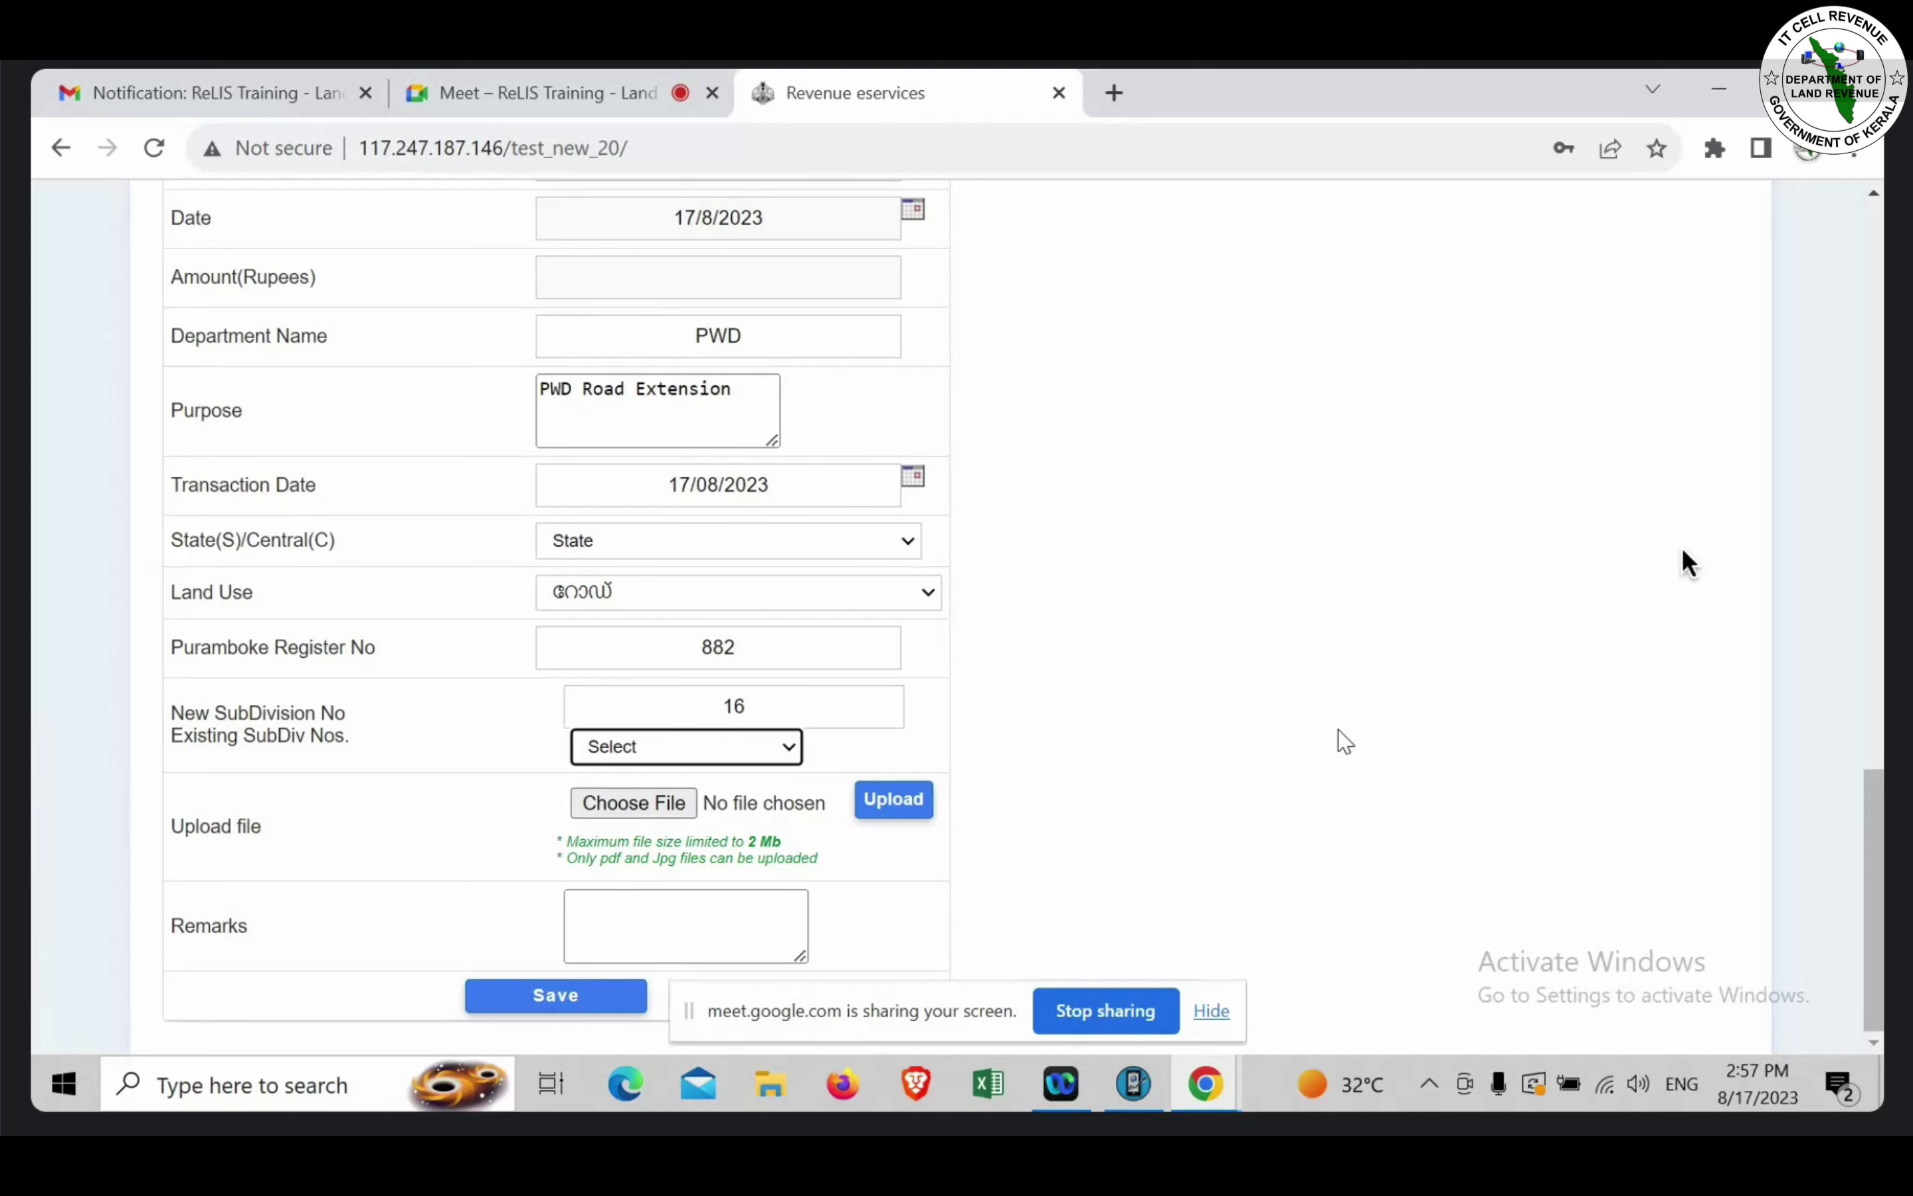
pyautogui.click(650, 811)
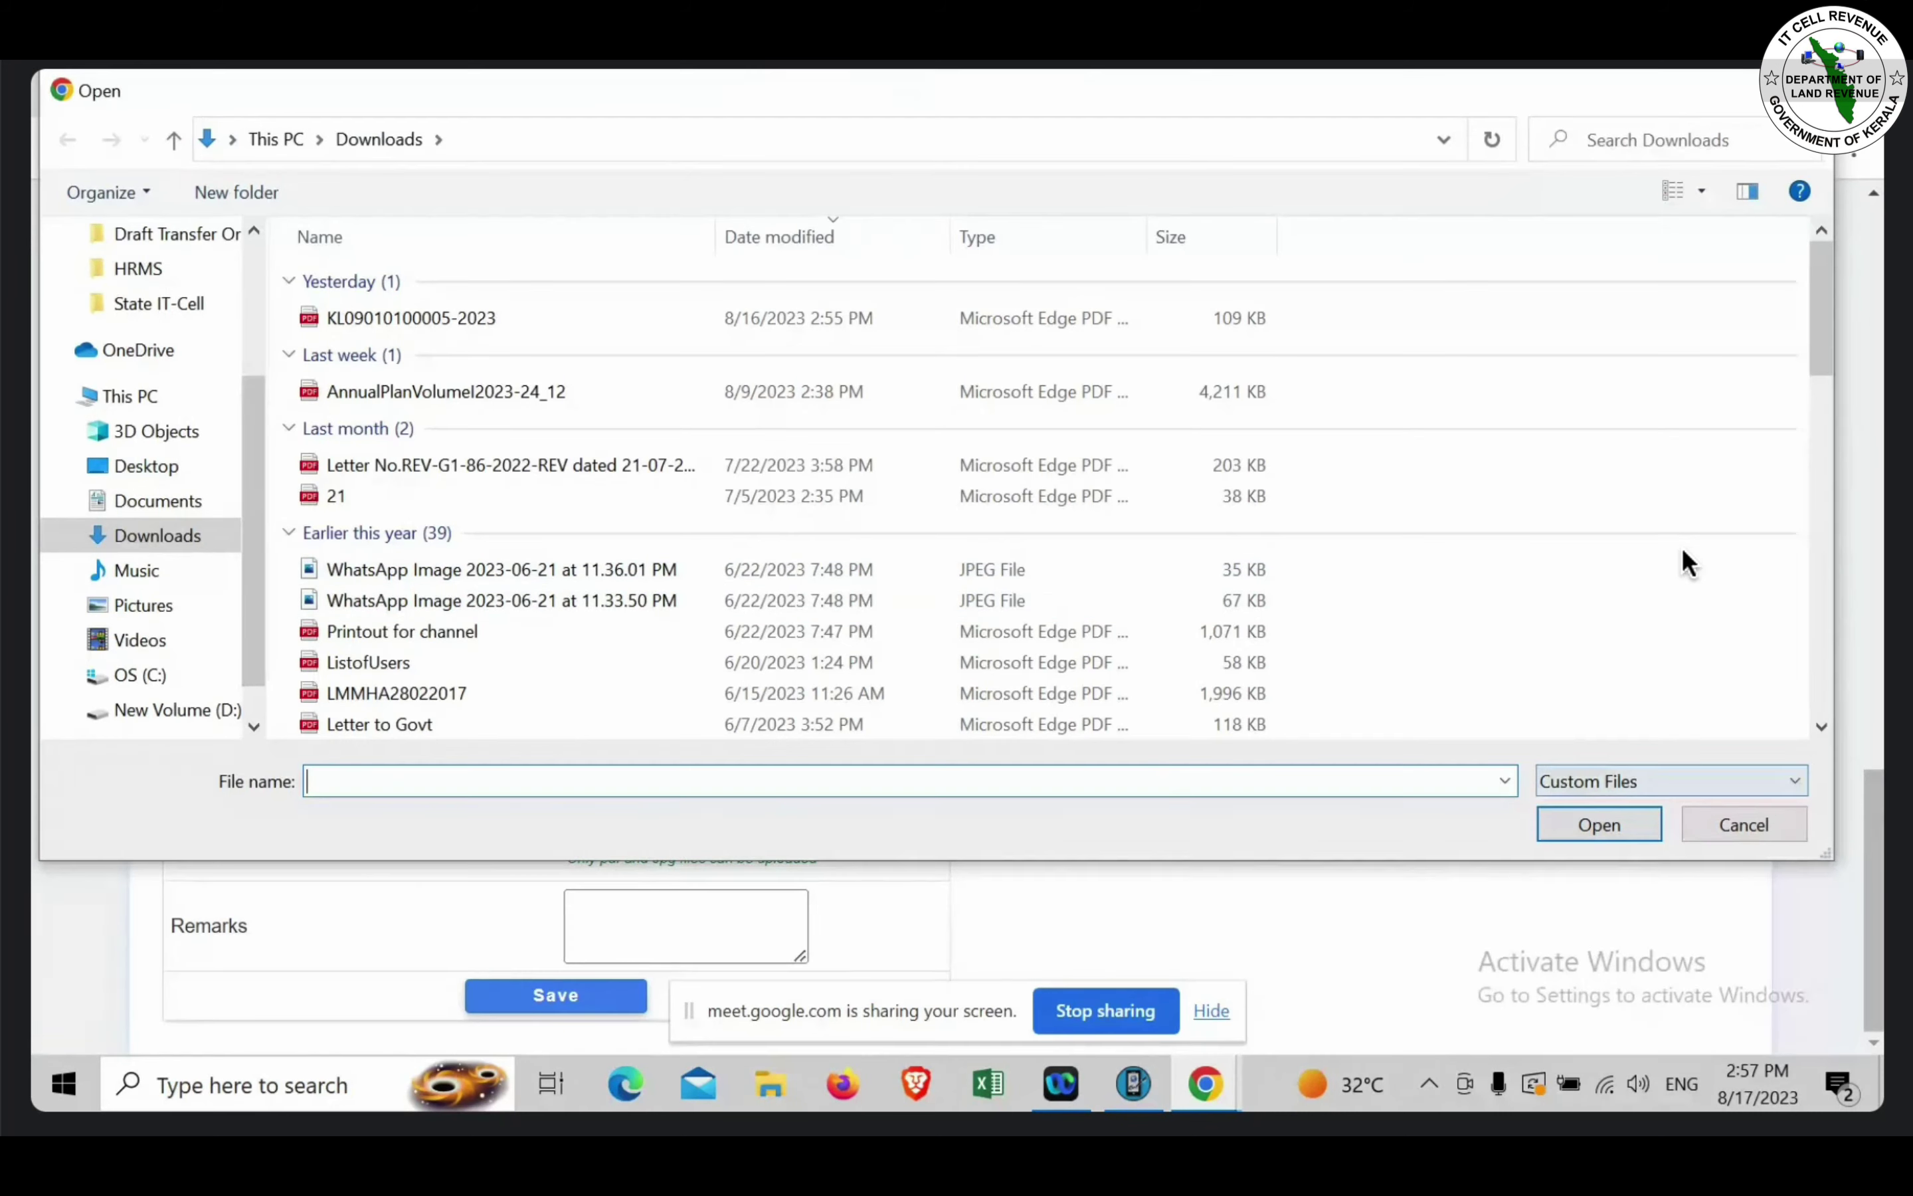
pyautogui.click(1743, 825)
pyautogui.click(606, 917)
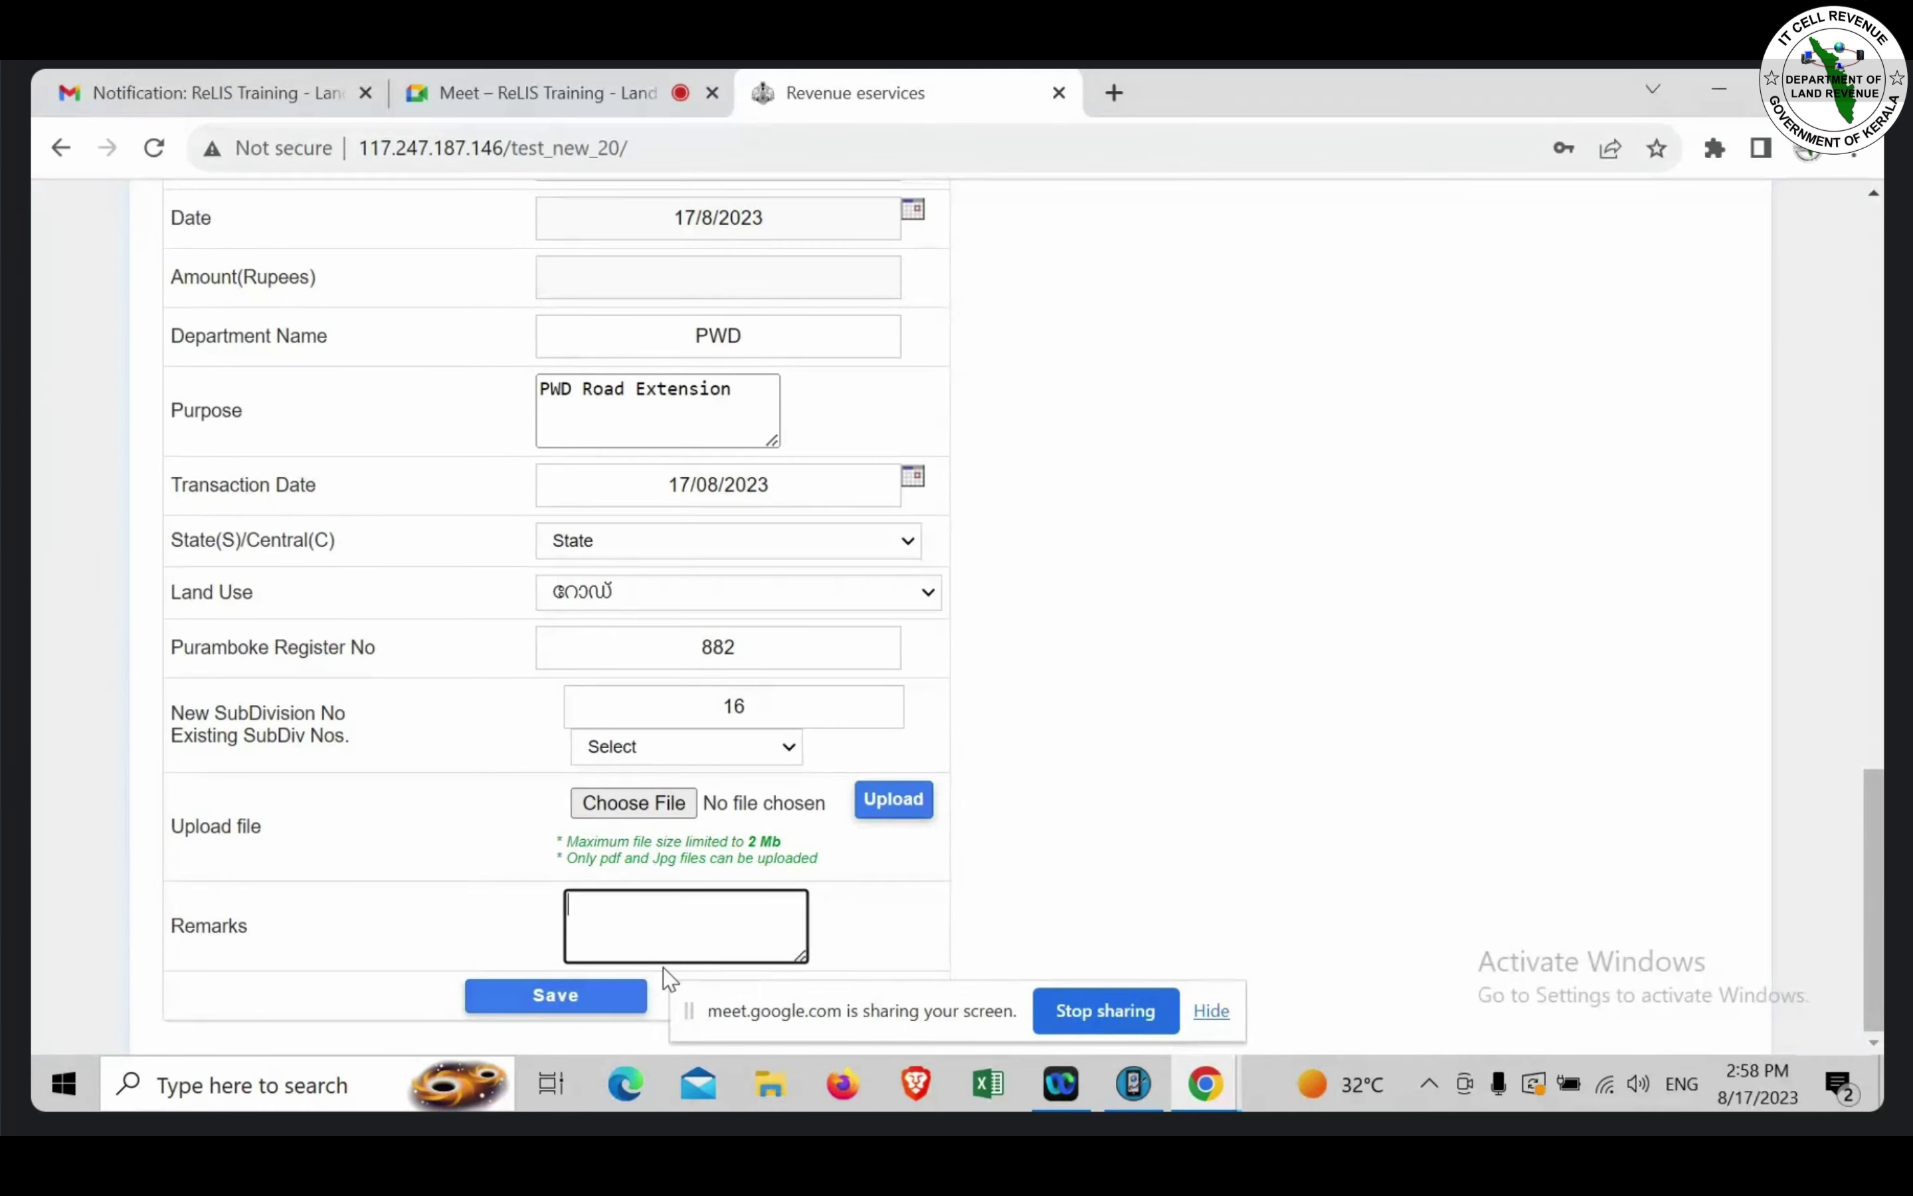
pyautogui.write('PWD Puramboke')
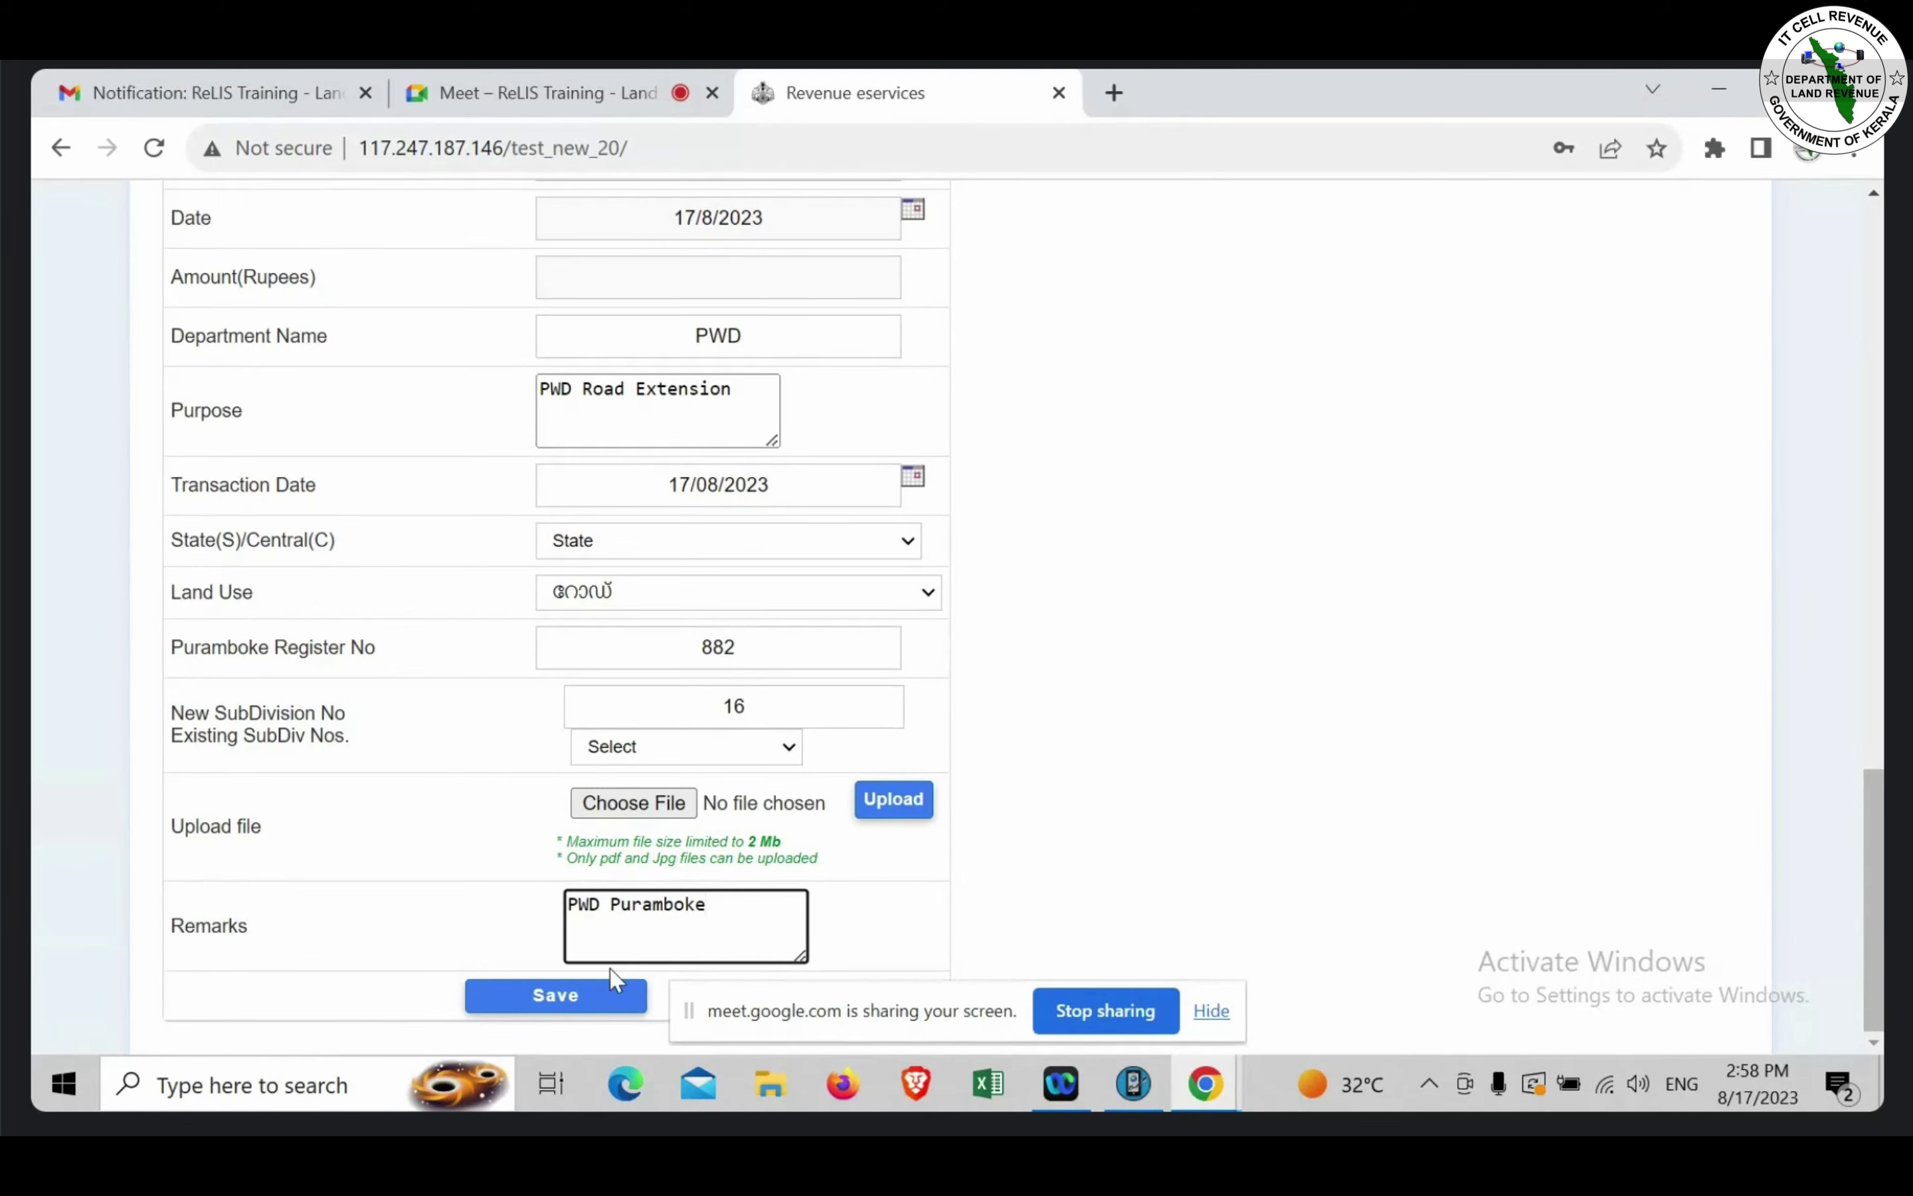
pyautogui.click(673, 811)
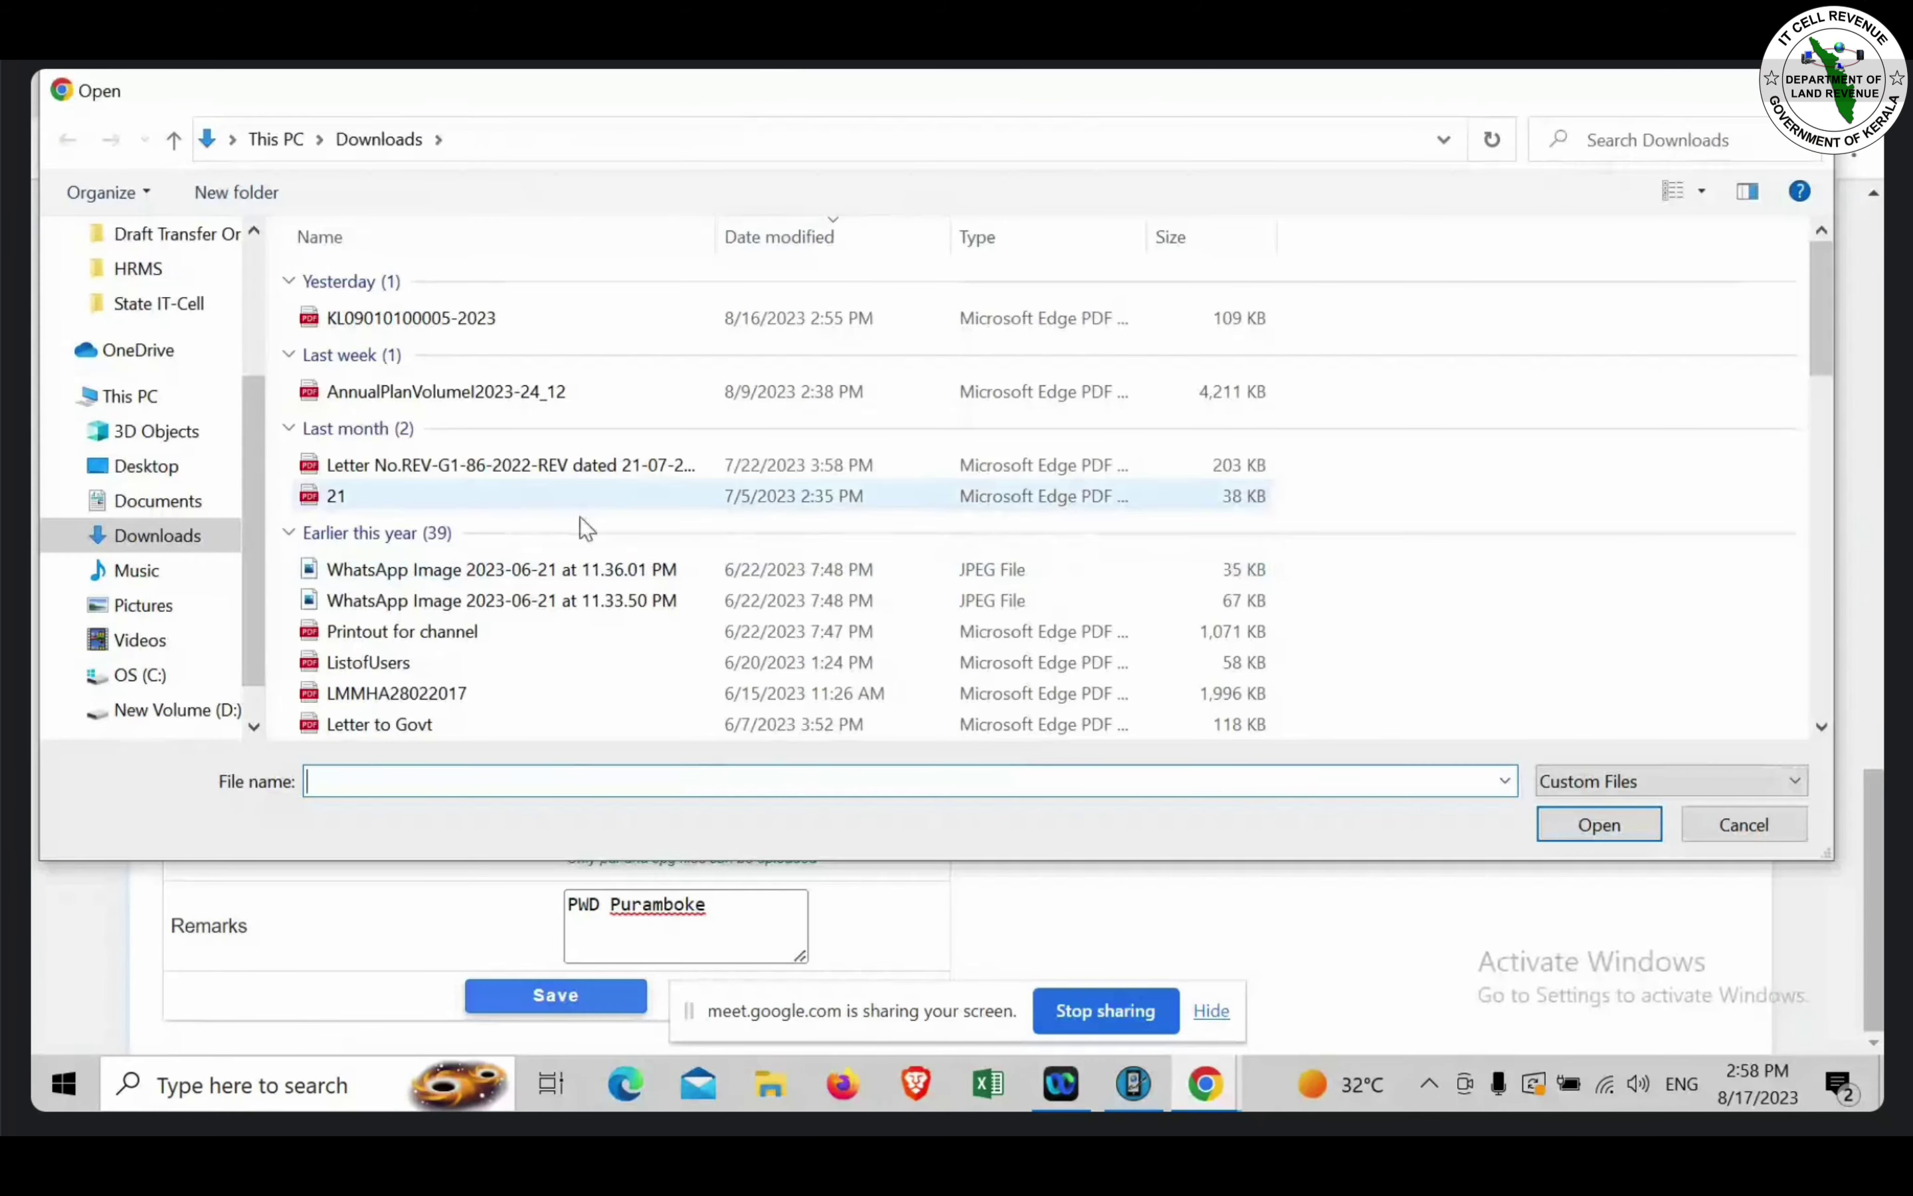
pyautogui.scroll(-10, 594, 535)
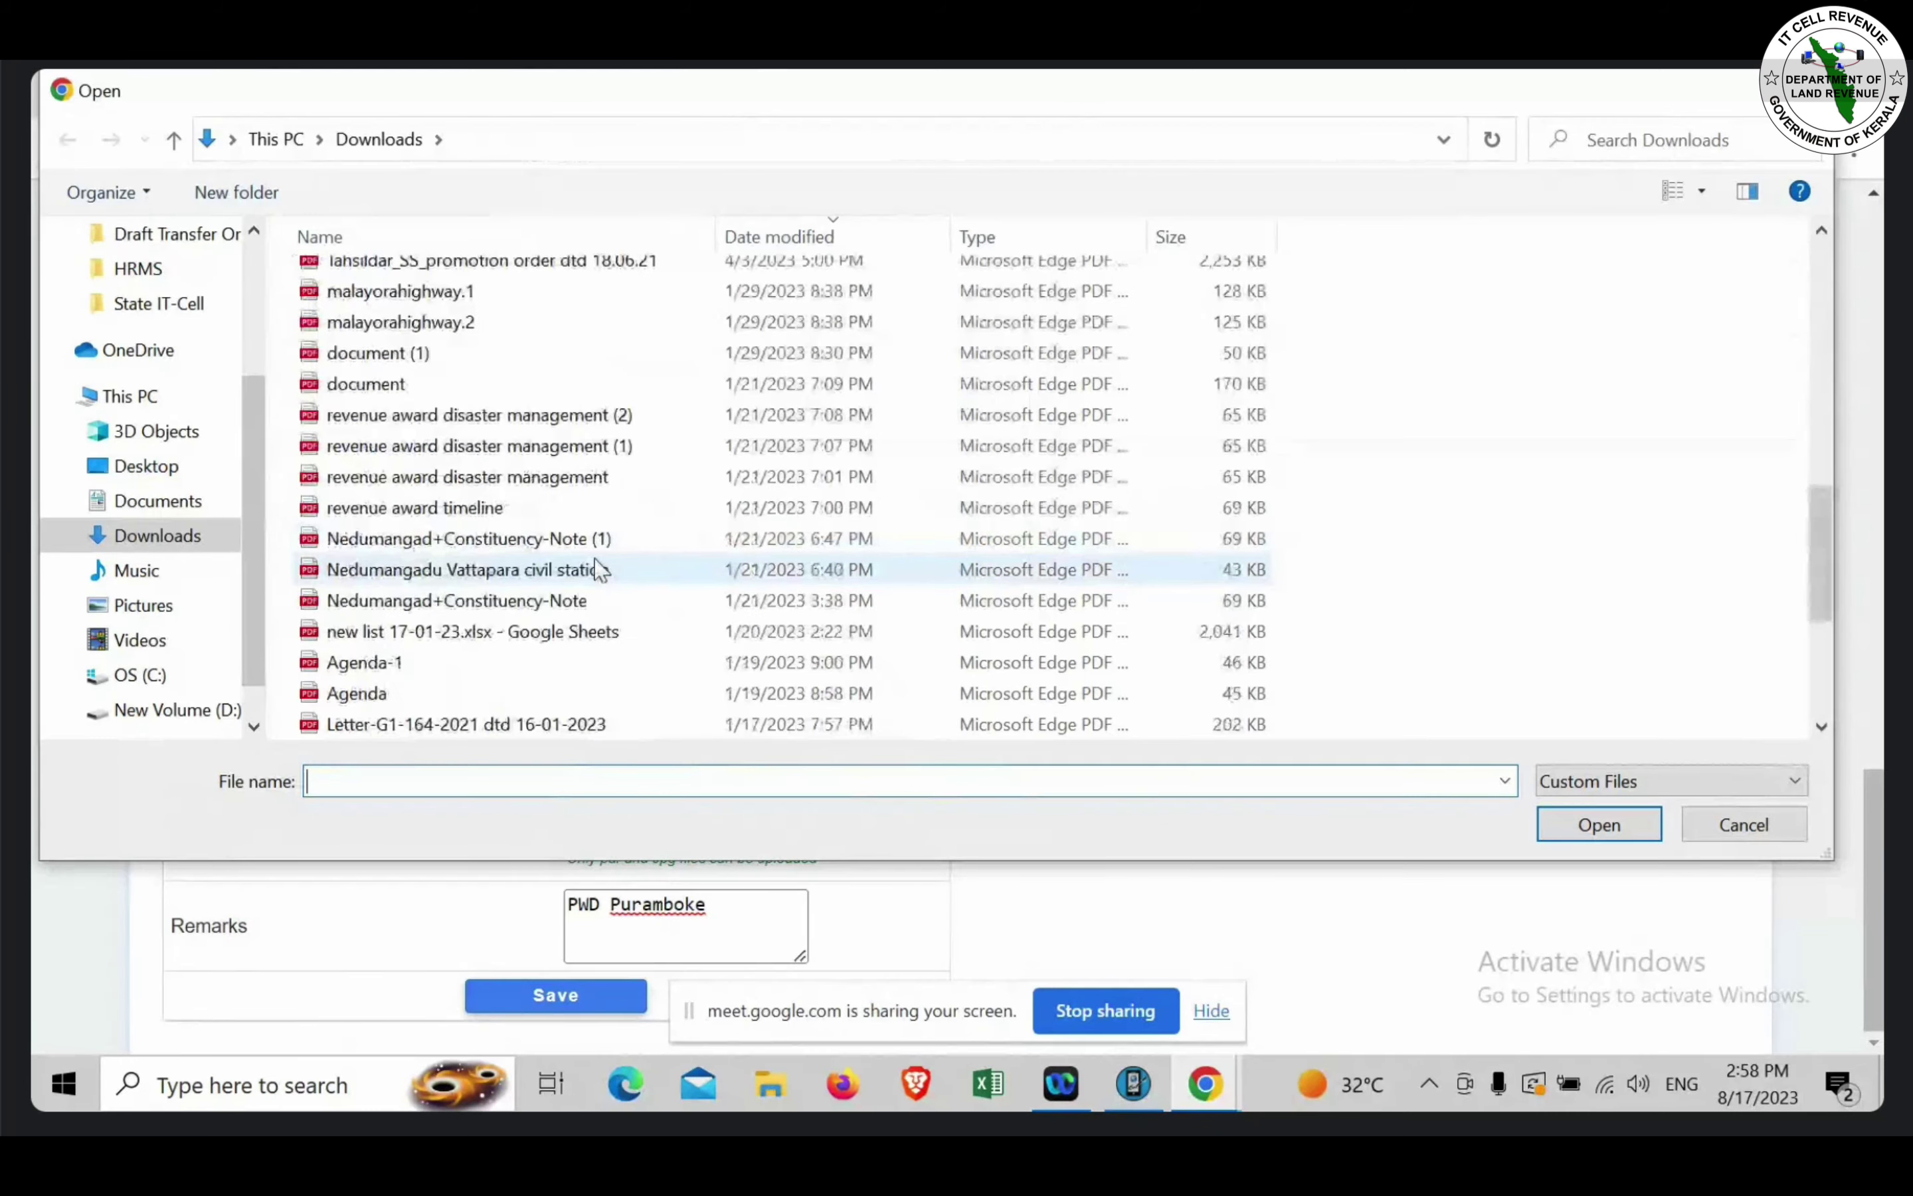
pyautogui.scroll(-3, 594, 560)
pyautogui.scroll(13, 594, 567)
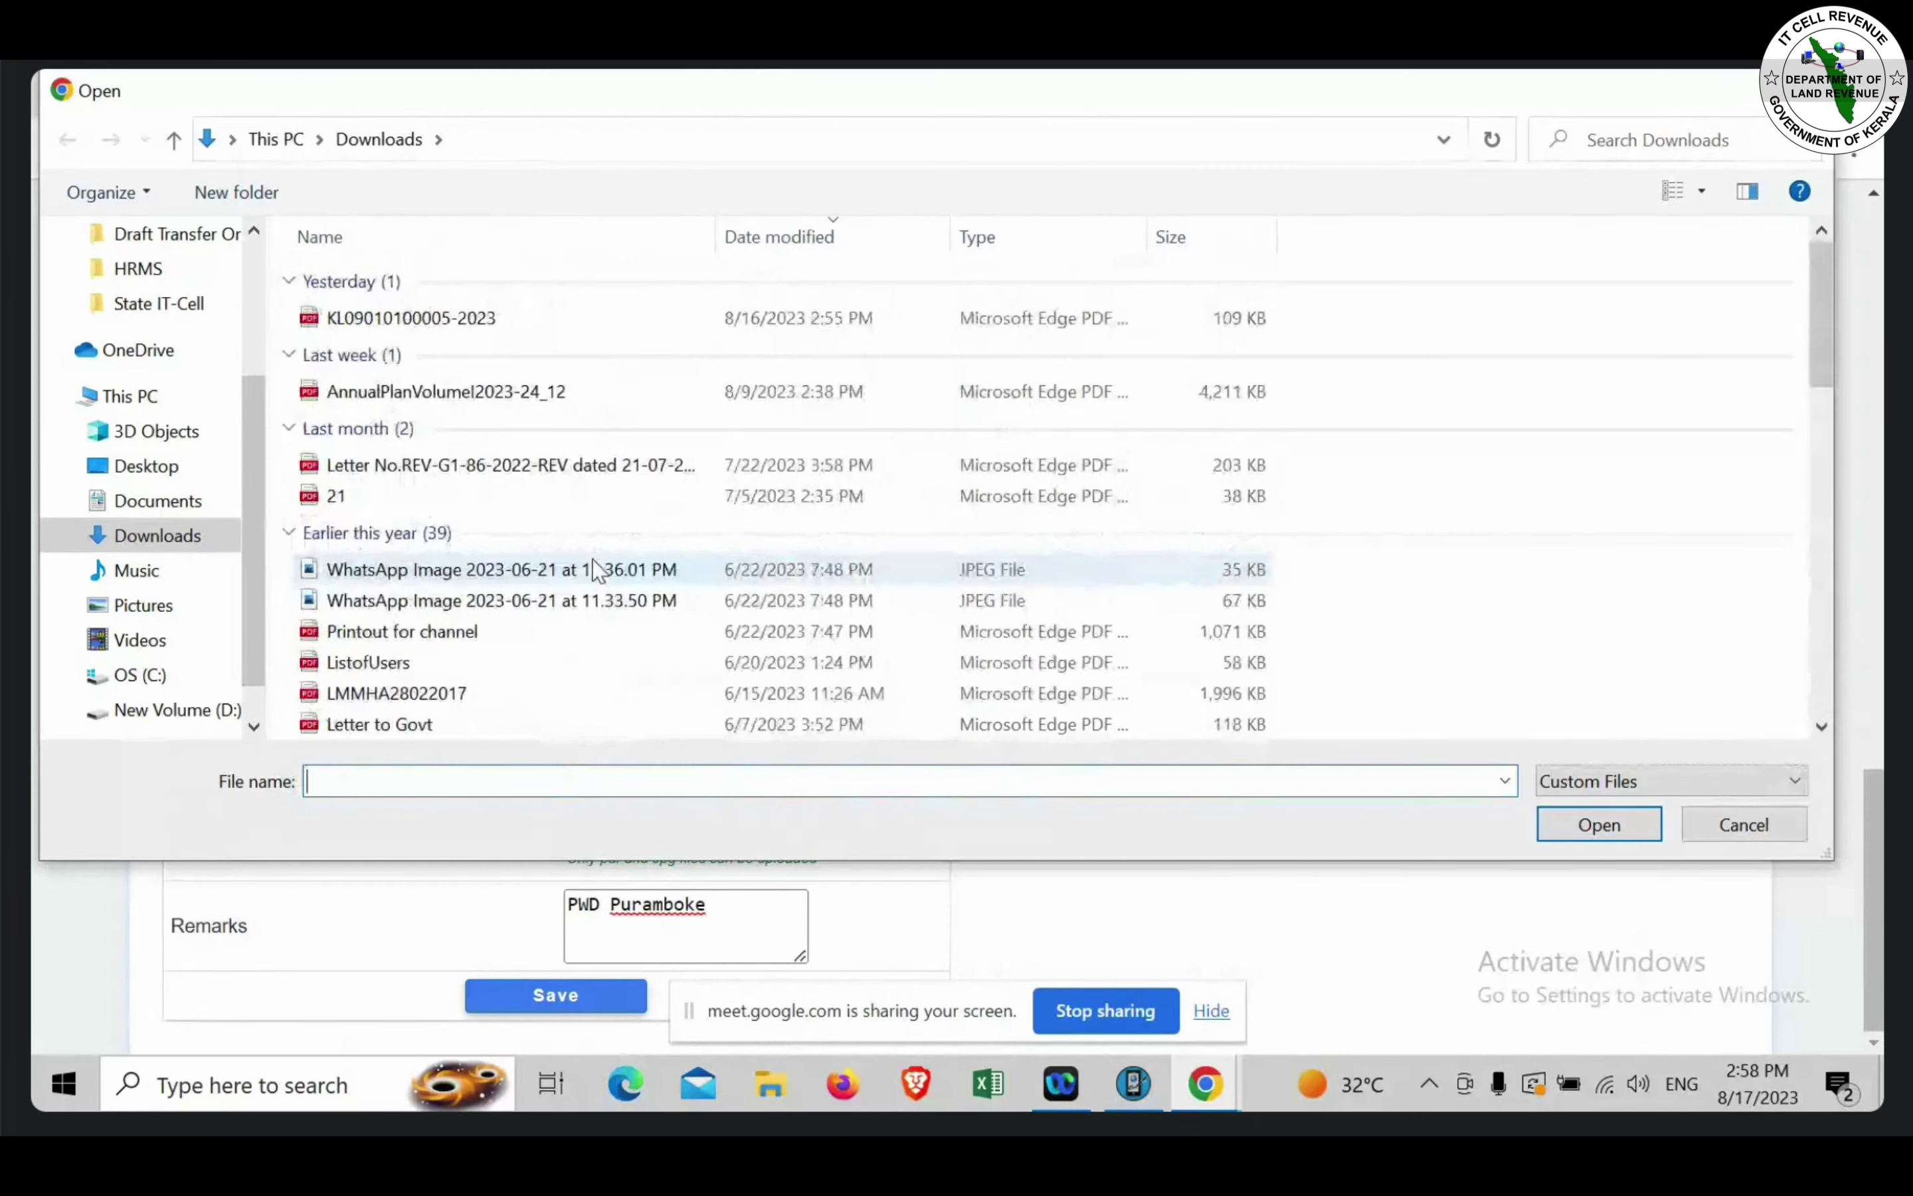
pyautogui.click(1744, 823)
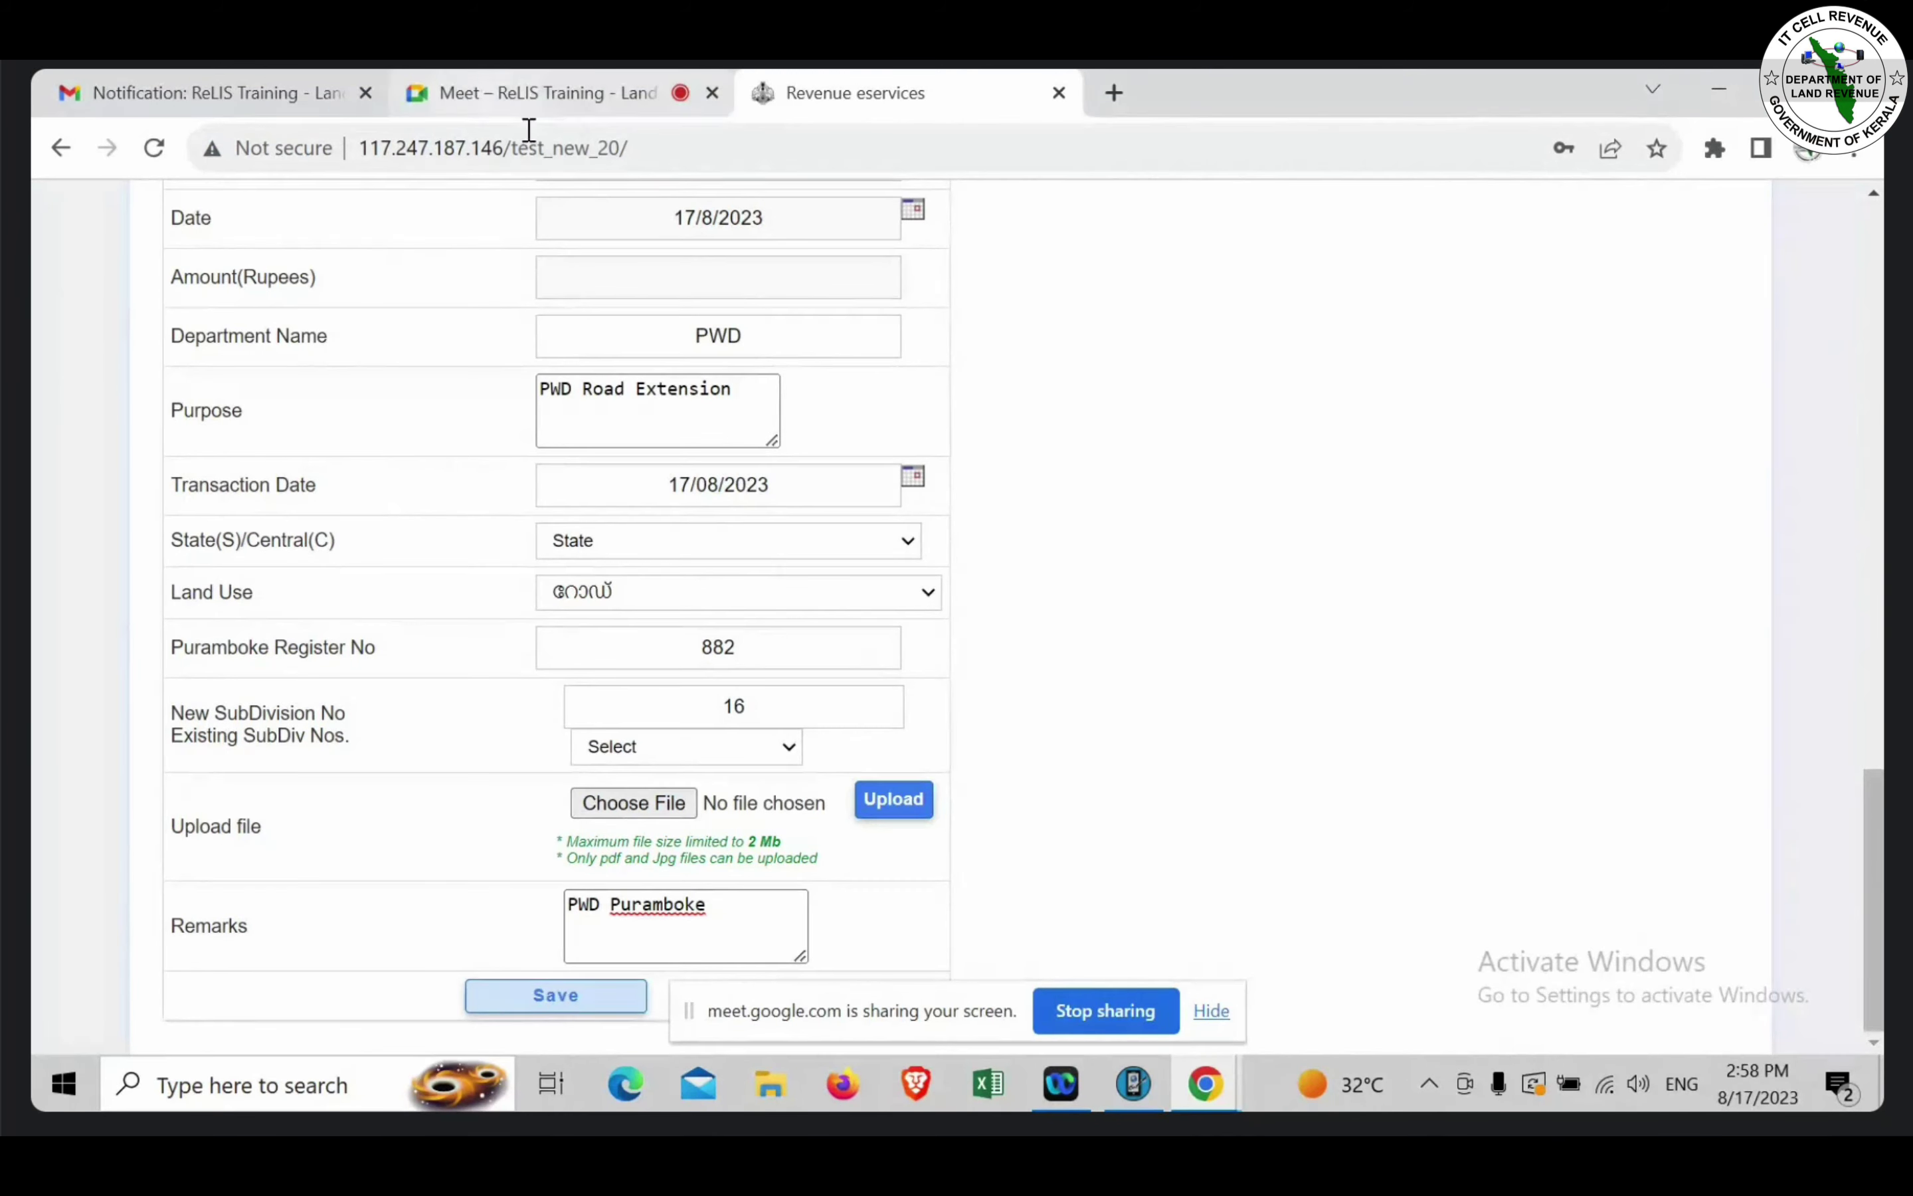
# Save the acquisition details and acknowledge the server's alert with OK.
pyautogui.click(541, 73)
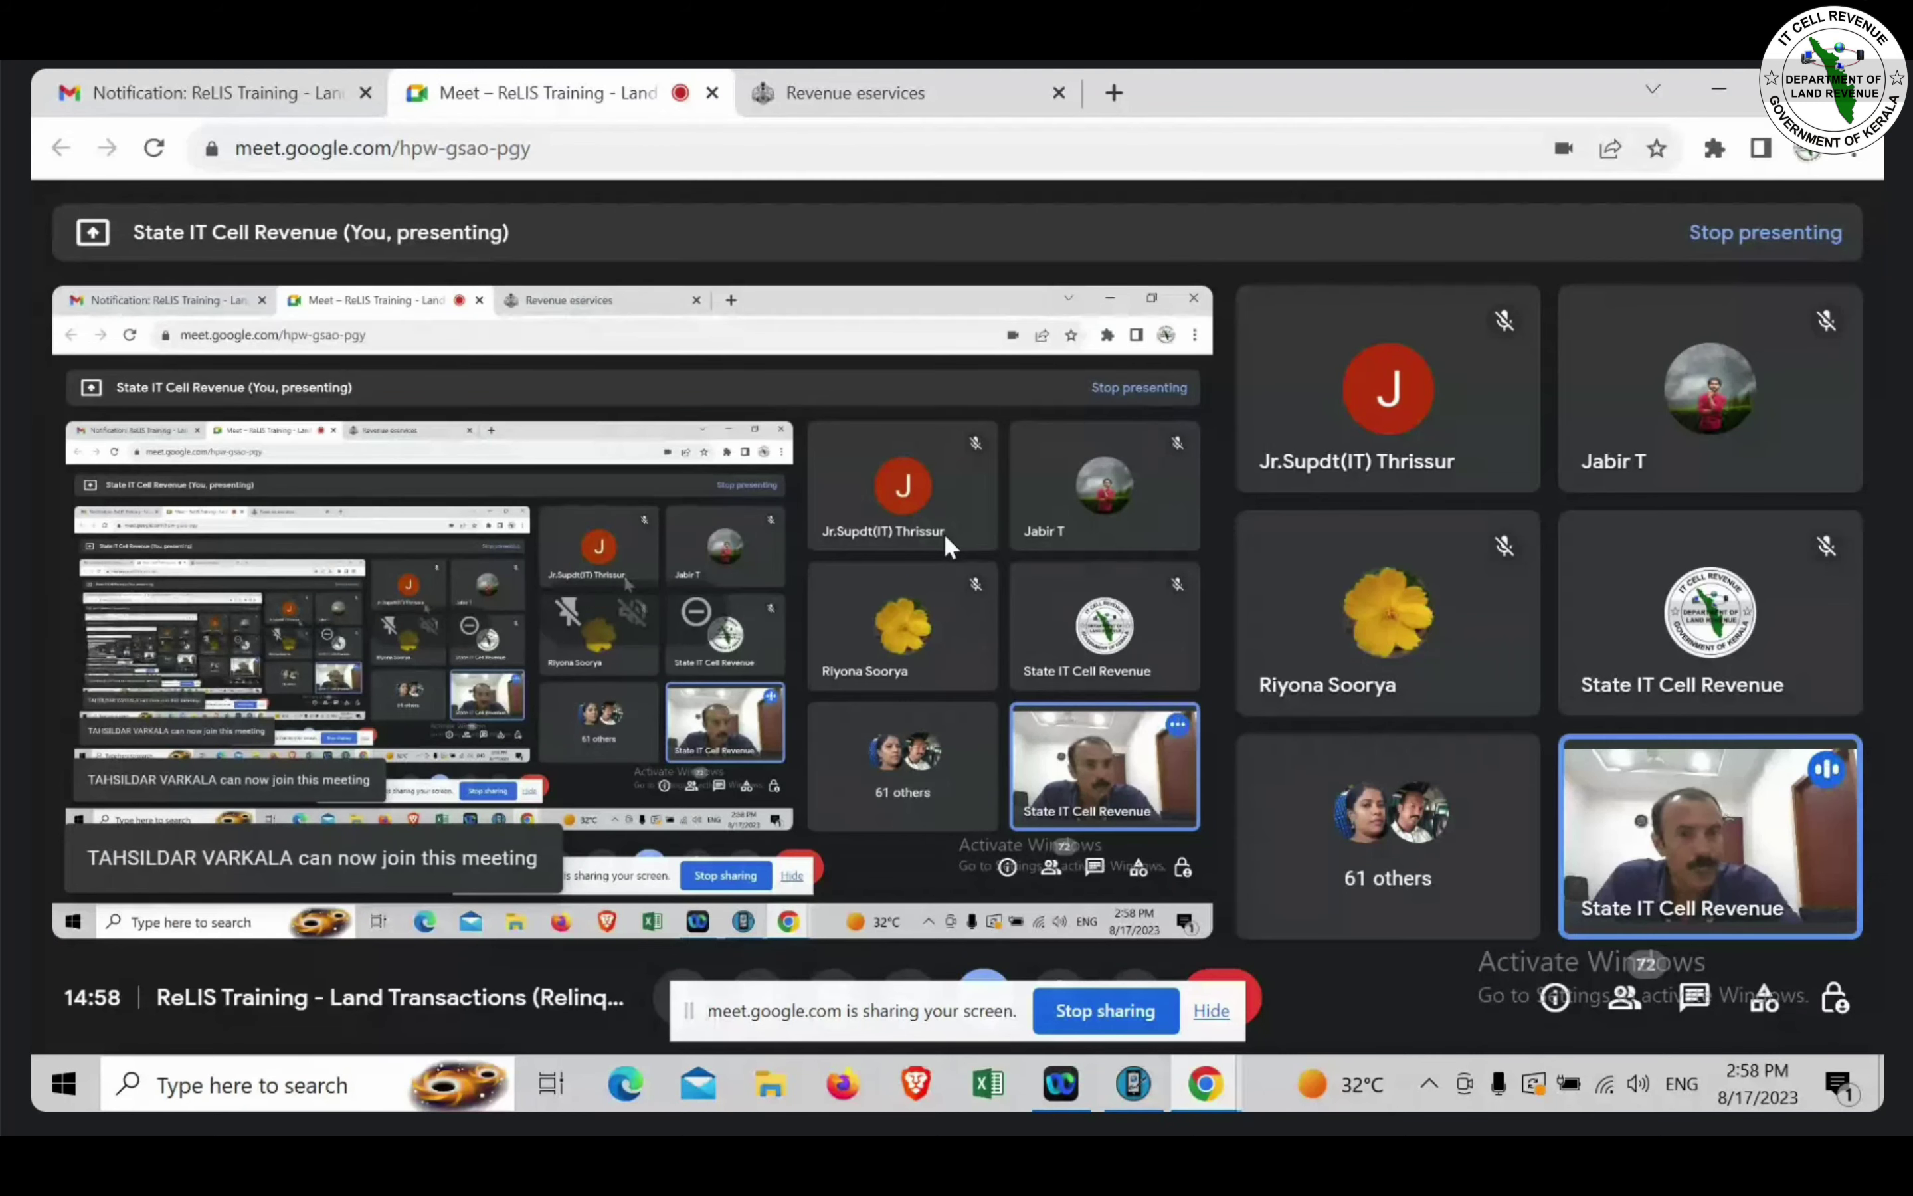
pyautogui.click(914, 94)
pyautogui.click(542, 998)
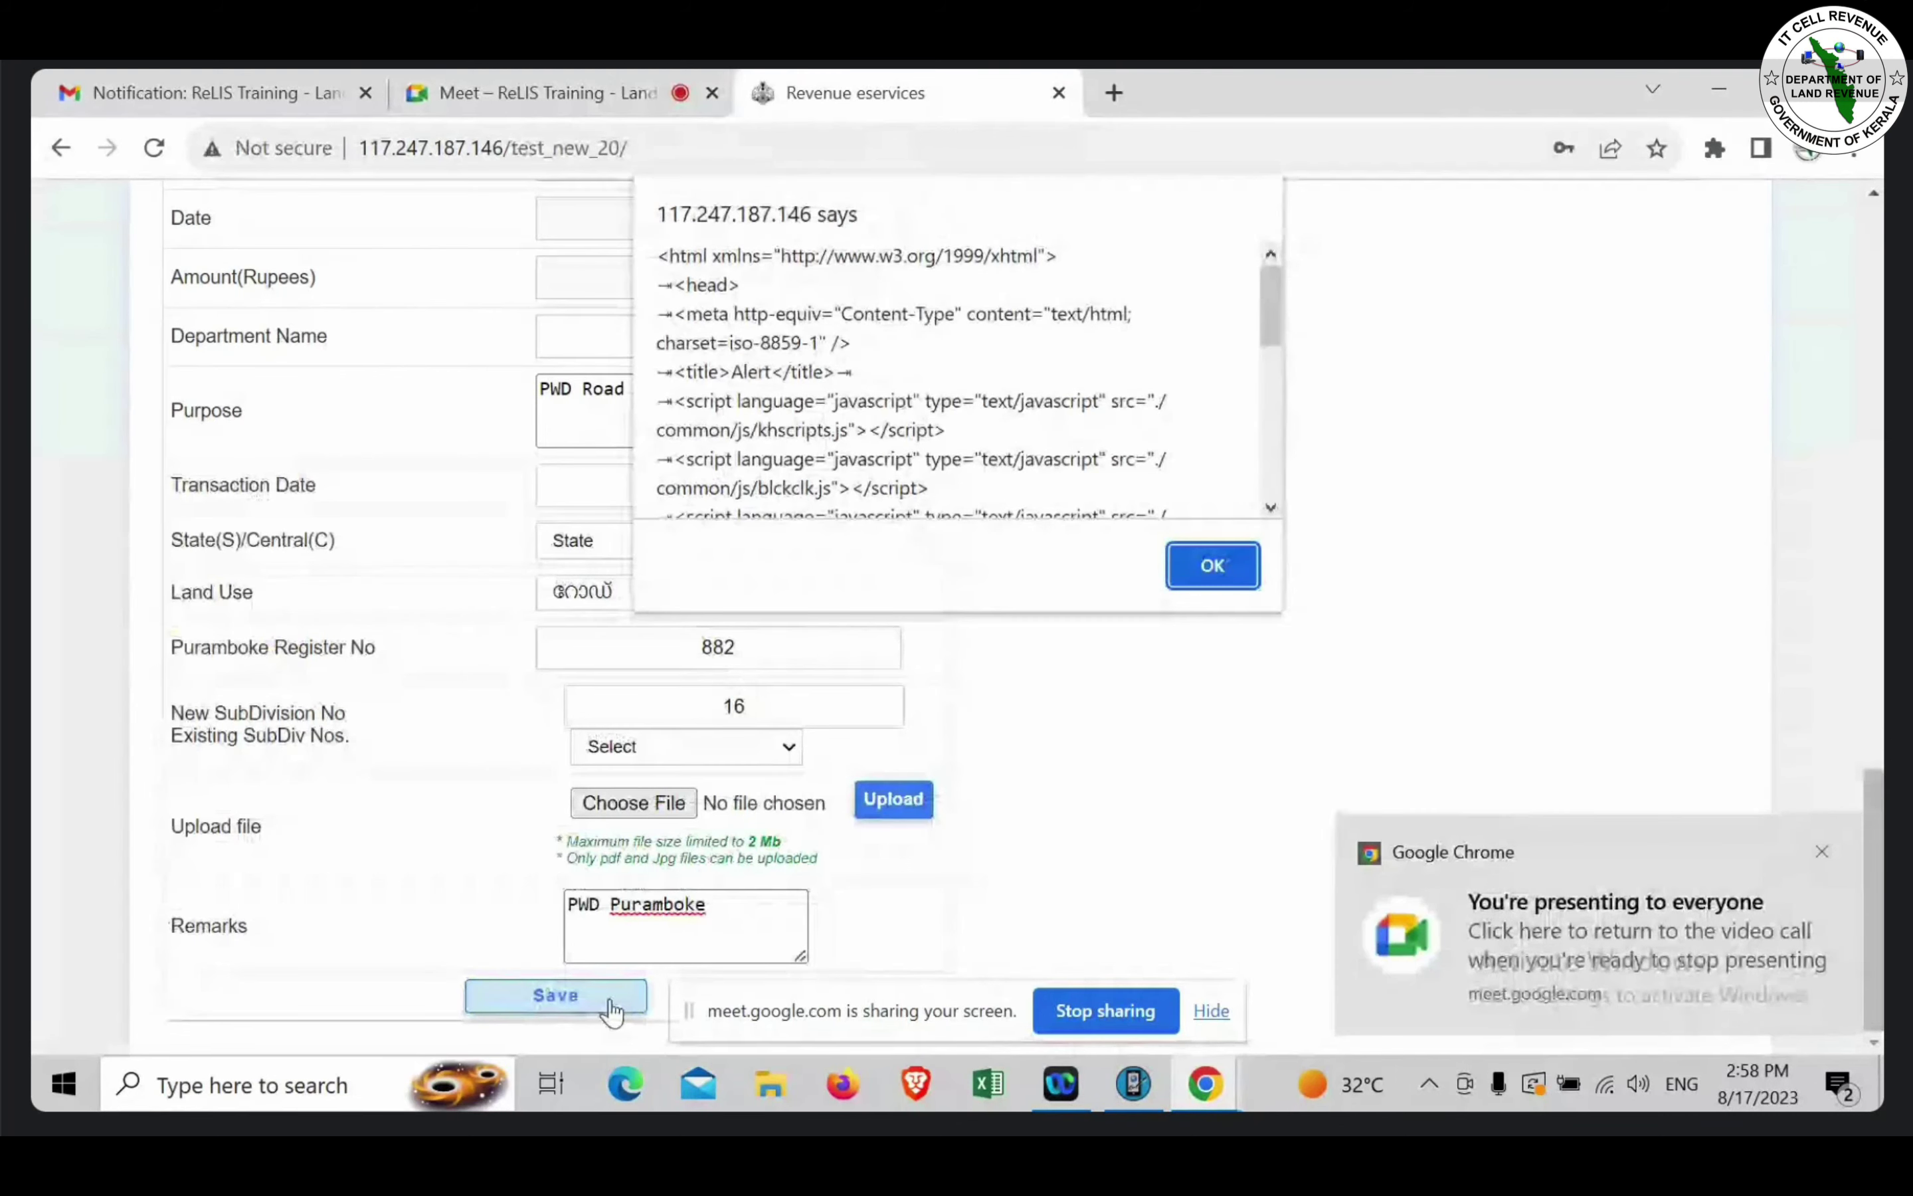
pyautogui.click(553, 92)
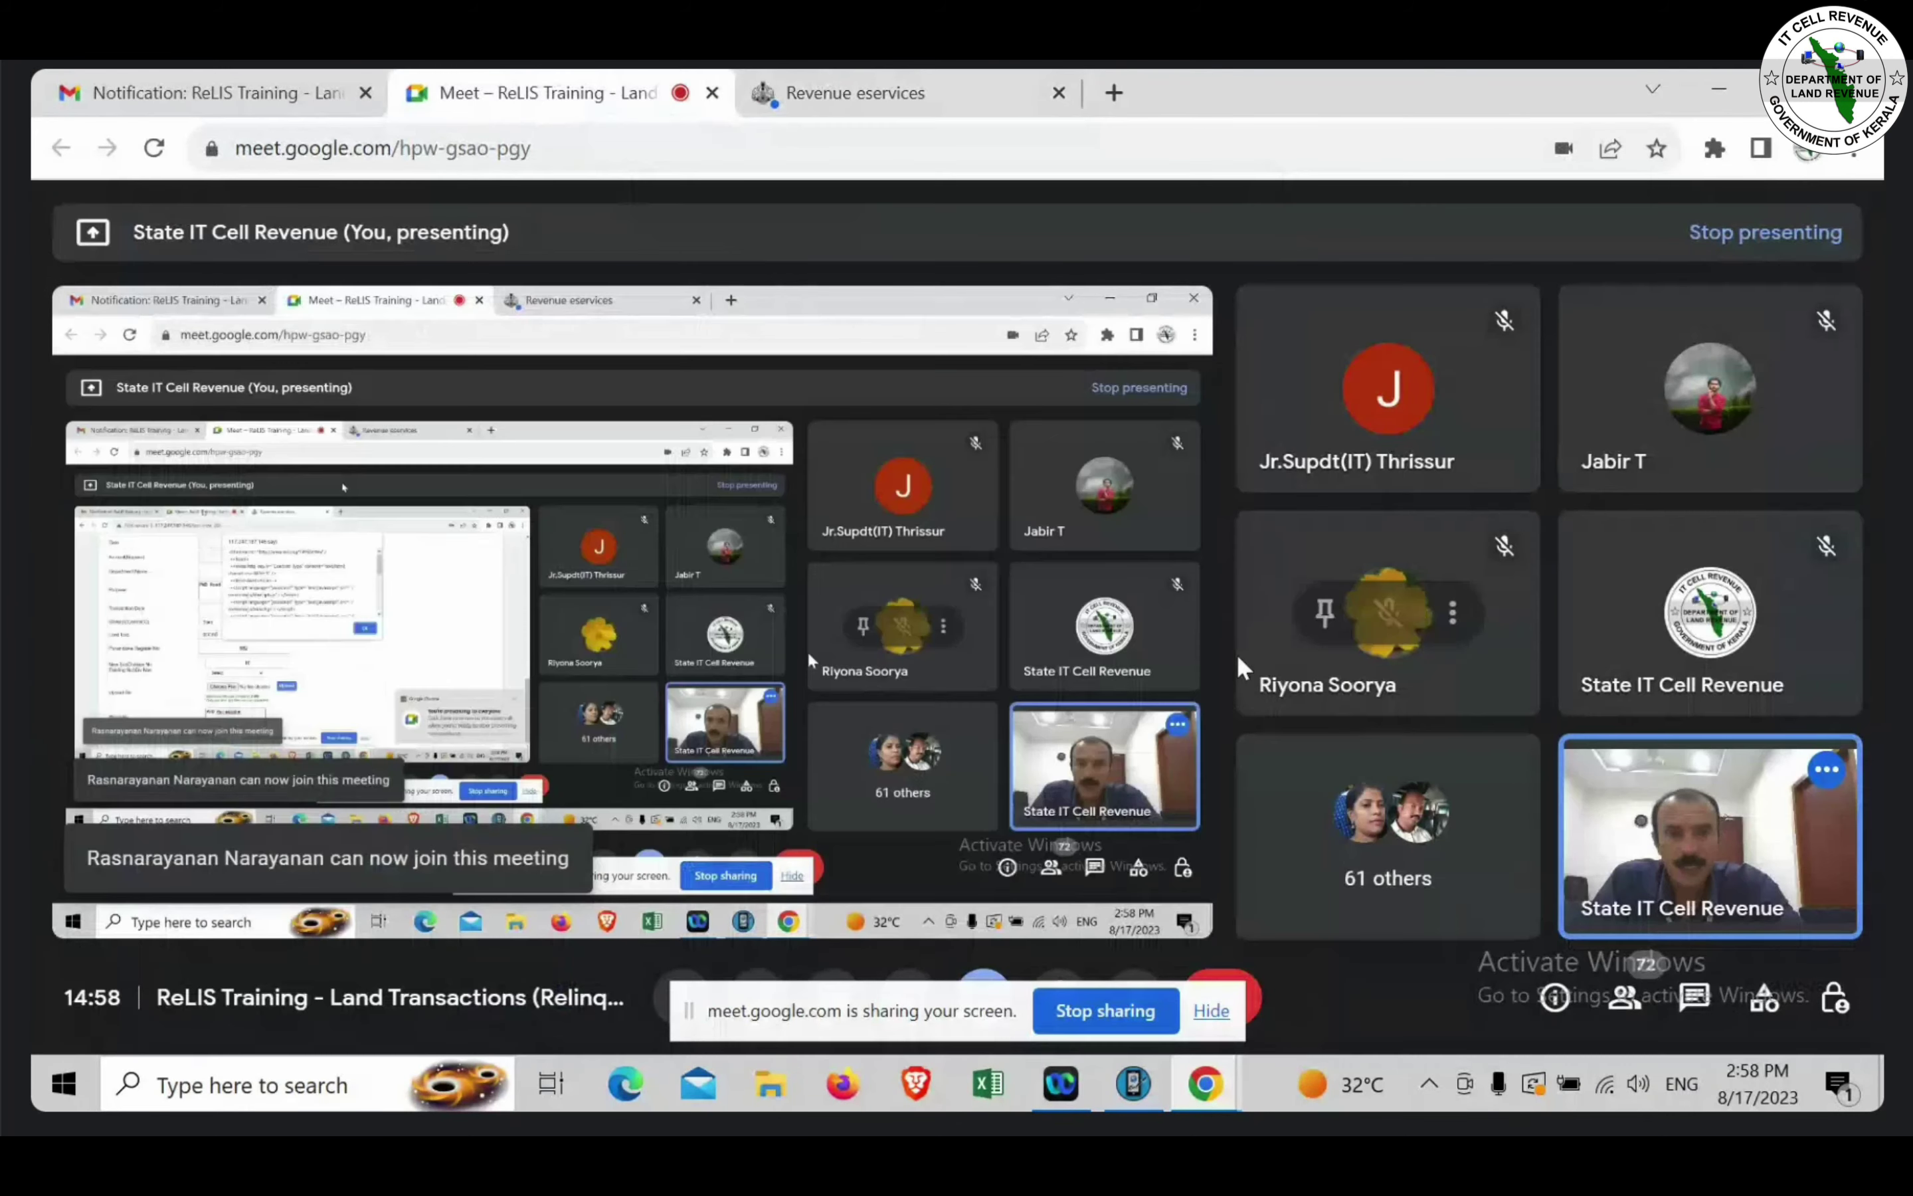
pyautogui.click(953, 103)
pyautogui.click(1213, 587)
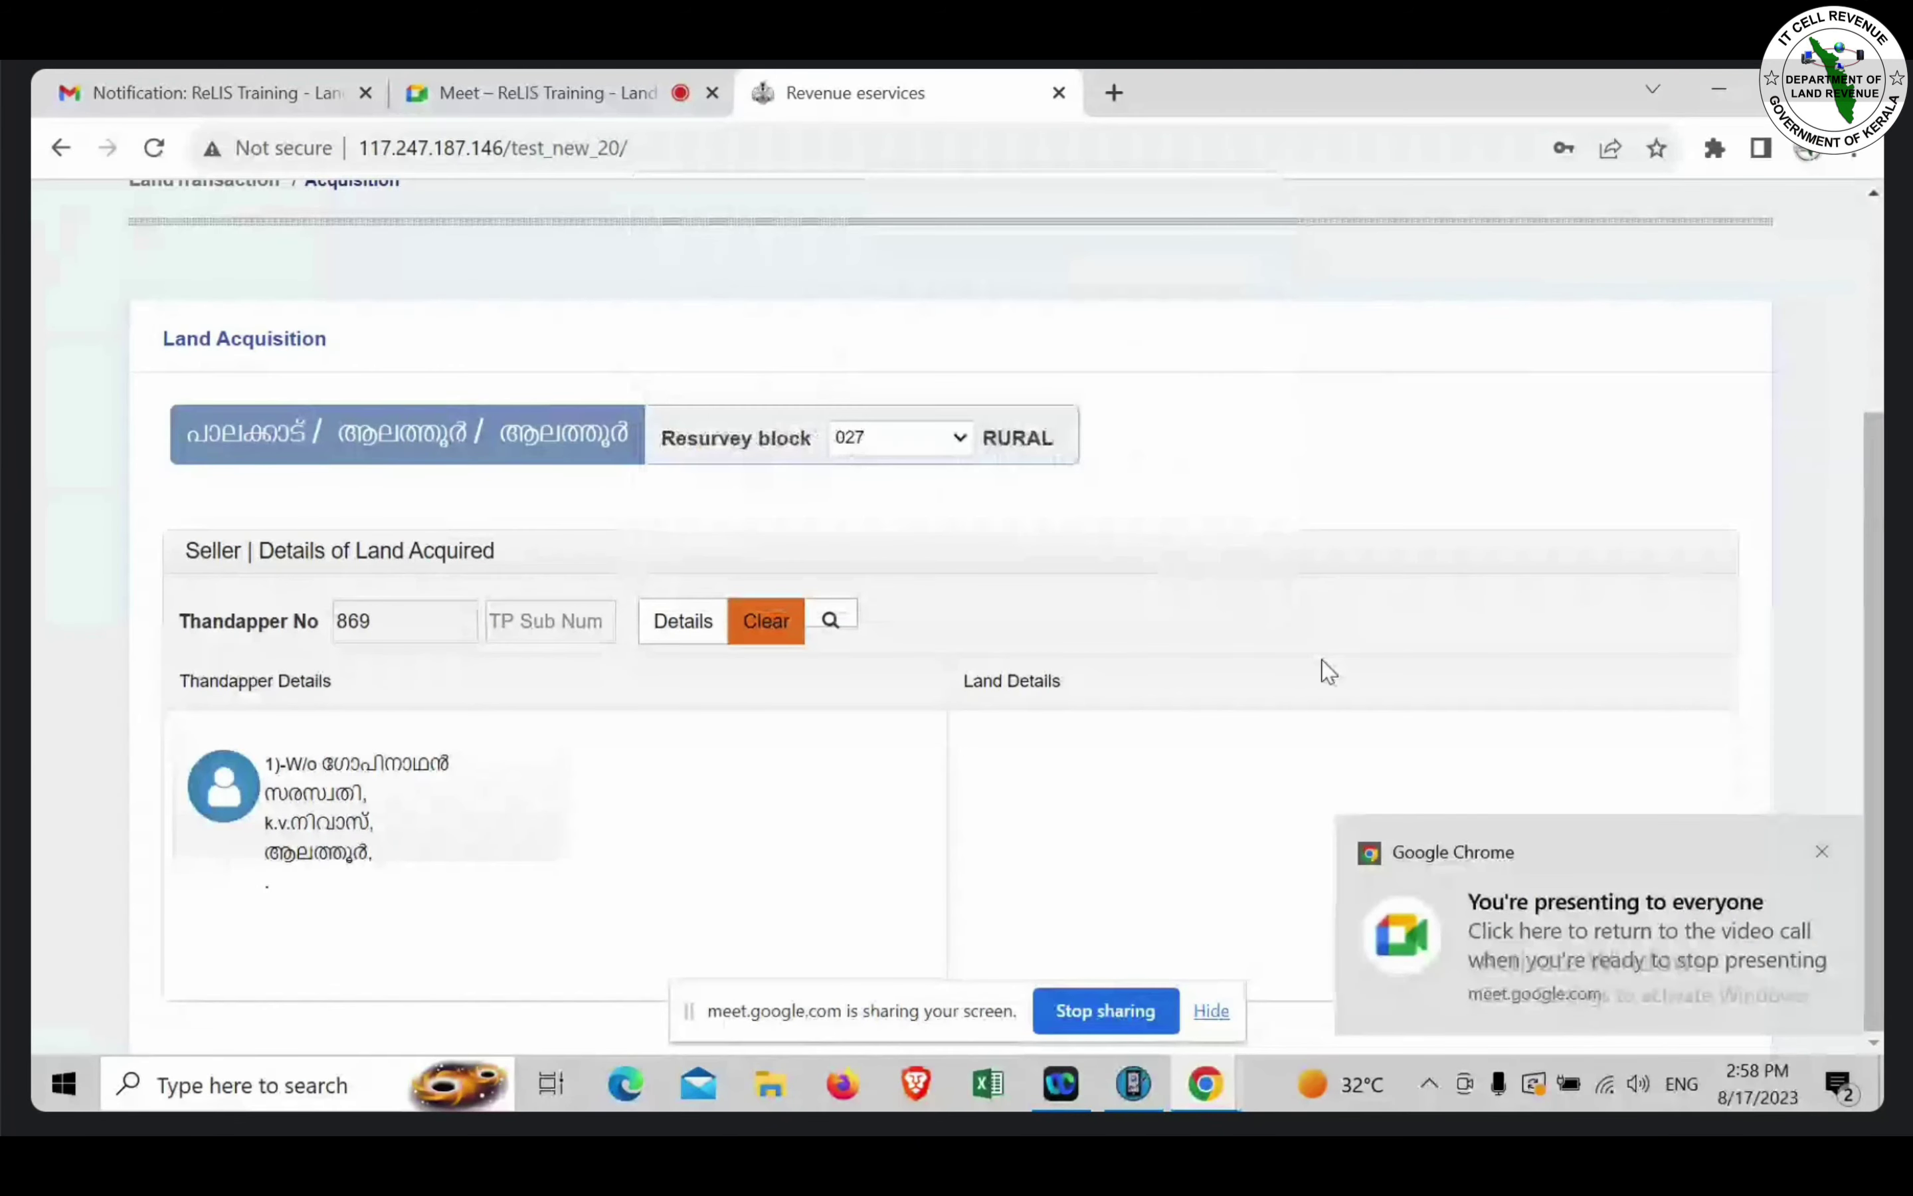
# Bring the Google Meet call with the presented screen to the front.
pyautogui.click(518, 92)
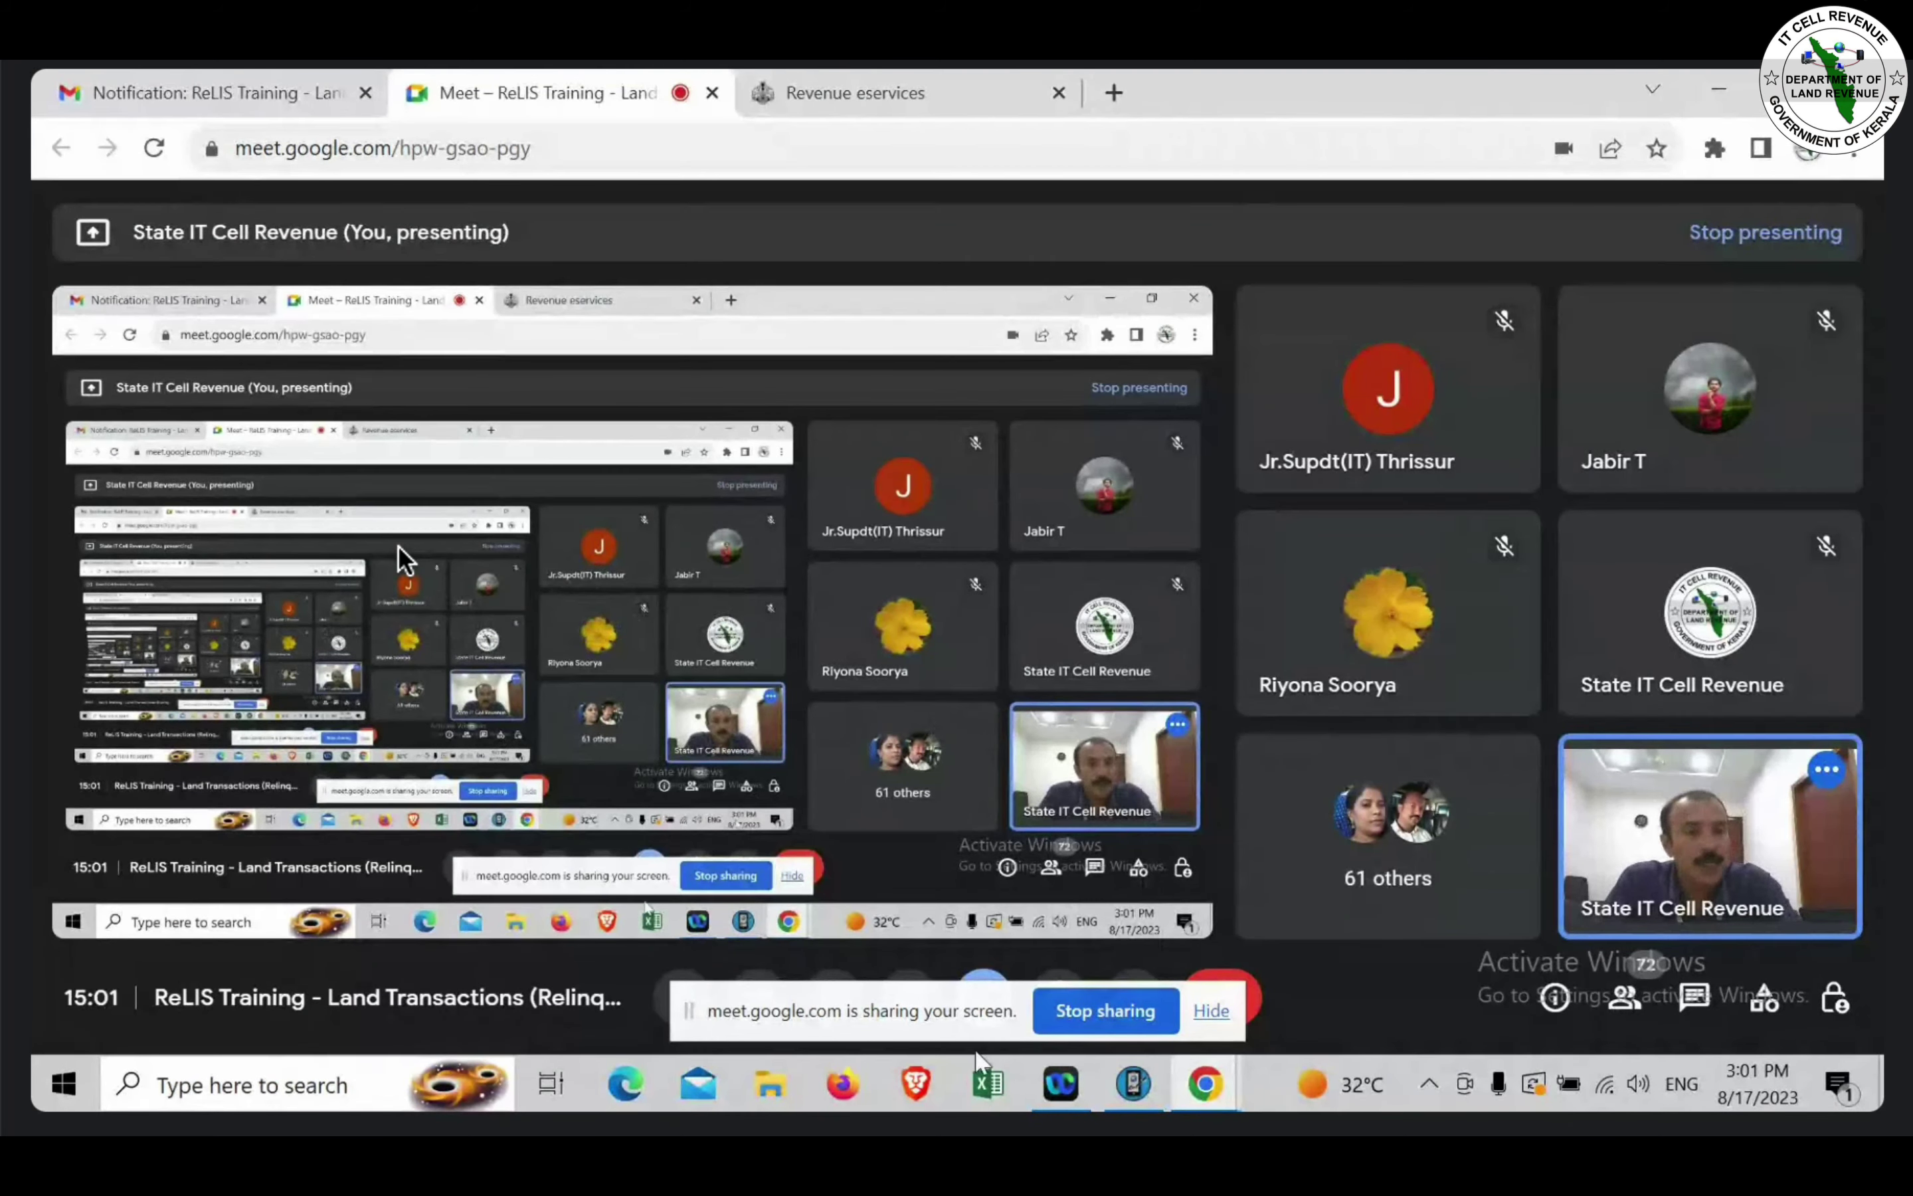
# Try LandTransaction > Relinquishment, then go Home from the error page and open Login.
pyautogui.click(925, 99)
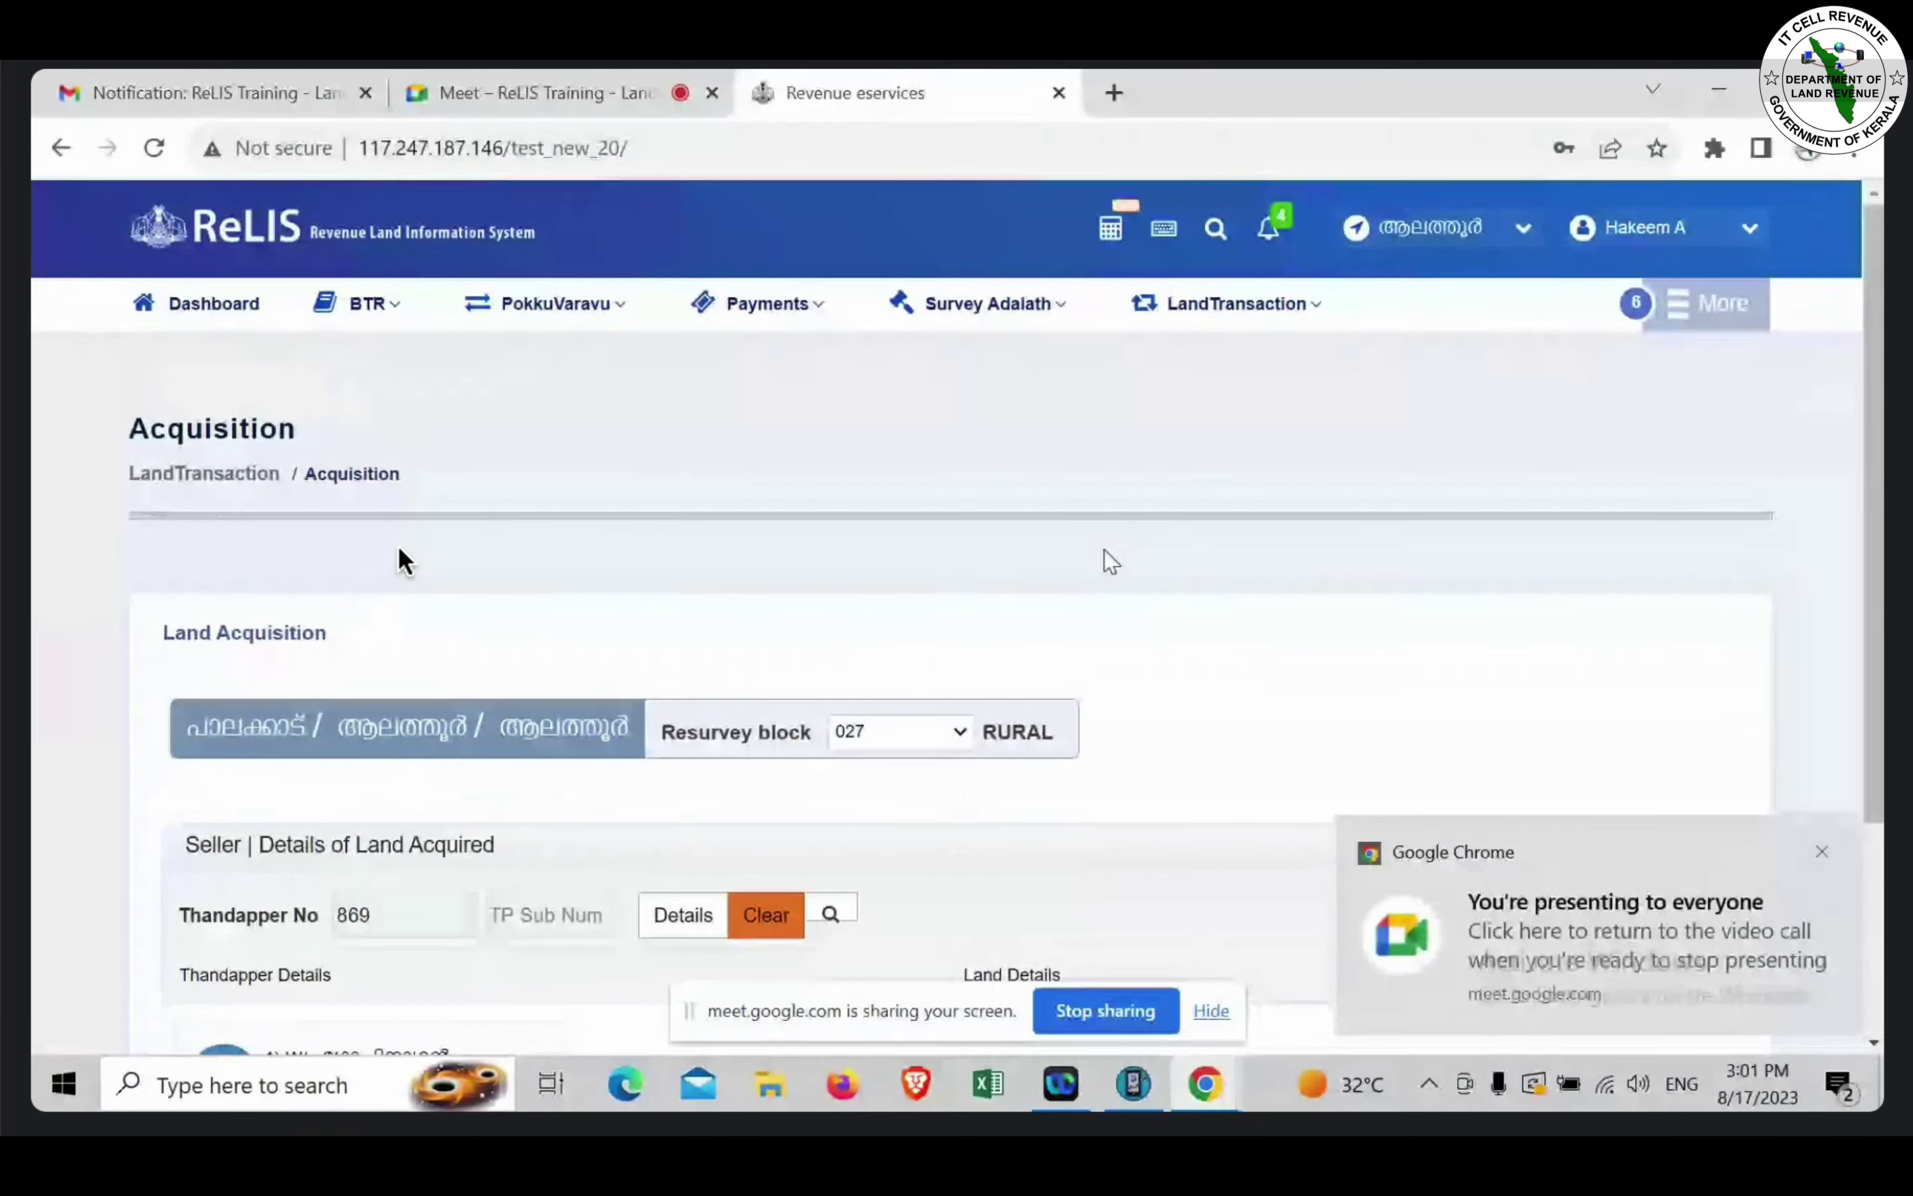
pyautogui.click(1301, 296)
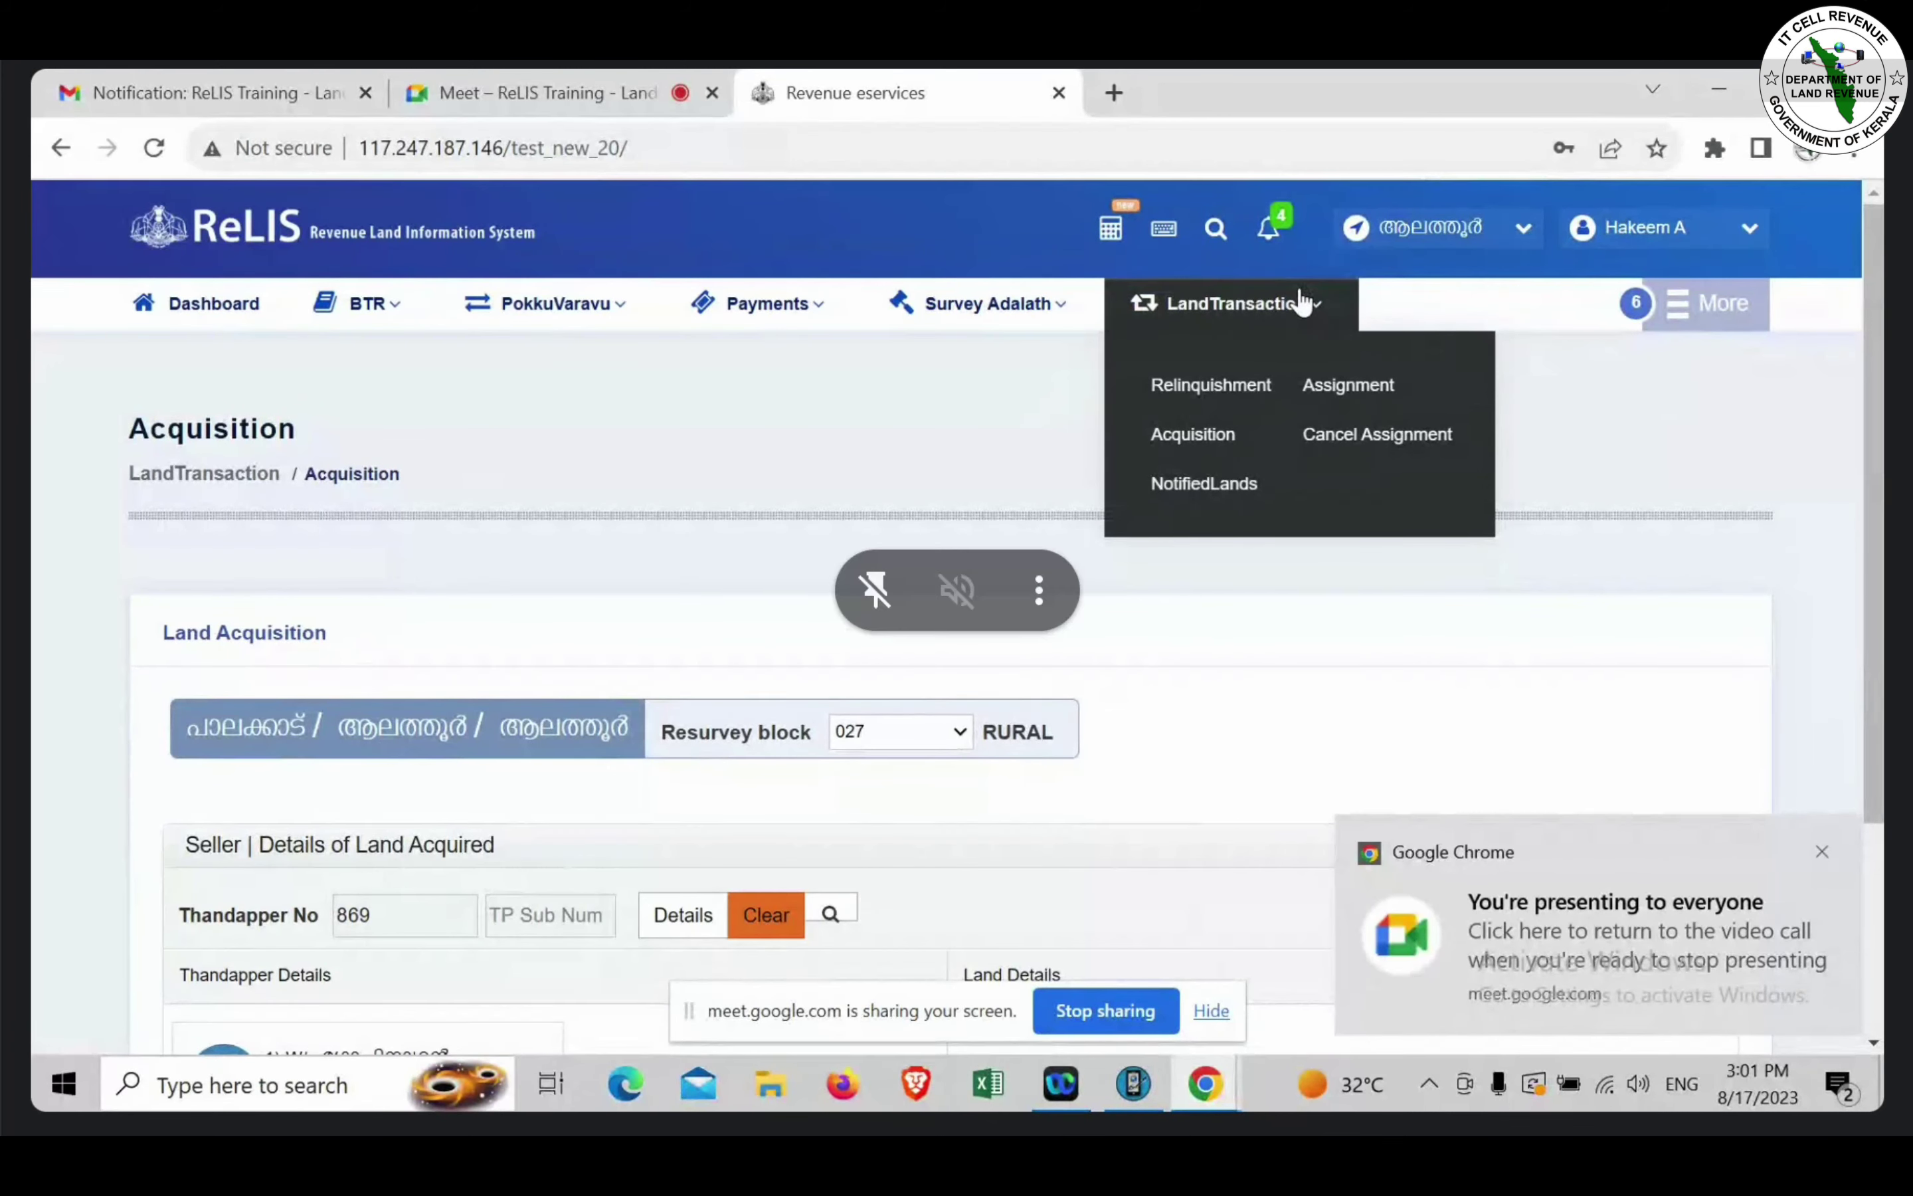
pyautogui.click(1233, 387)
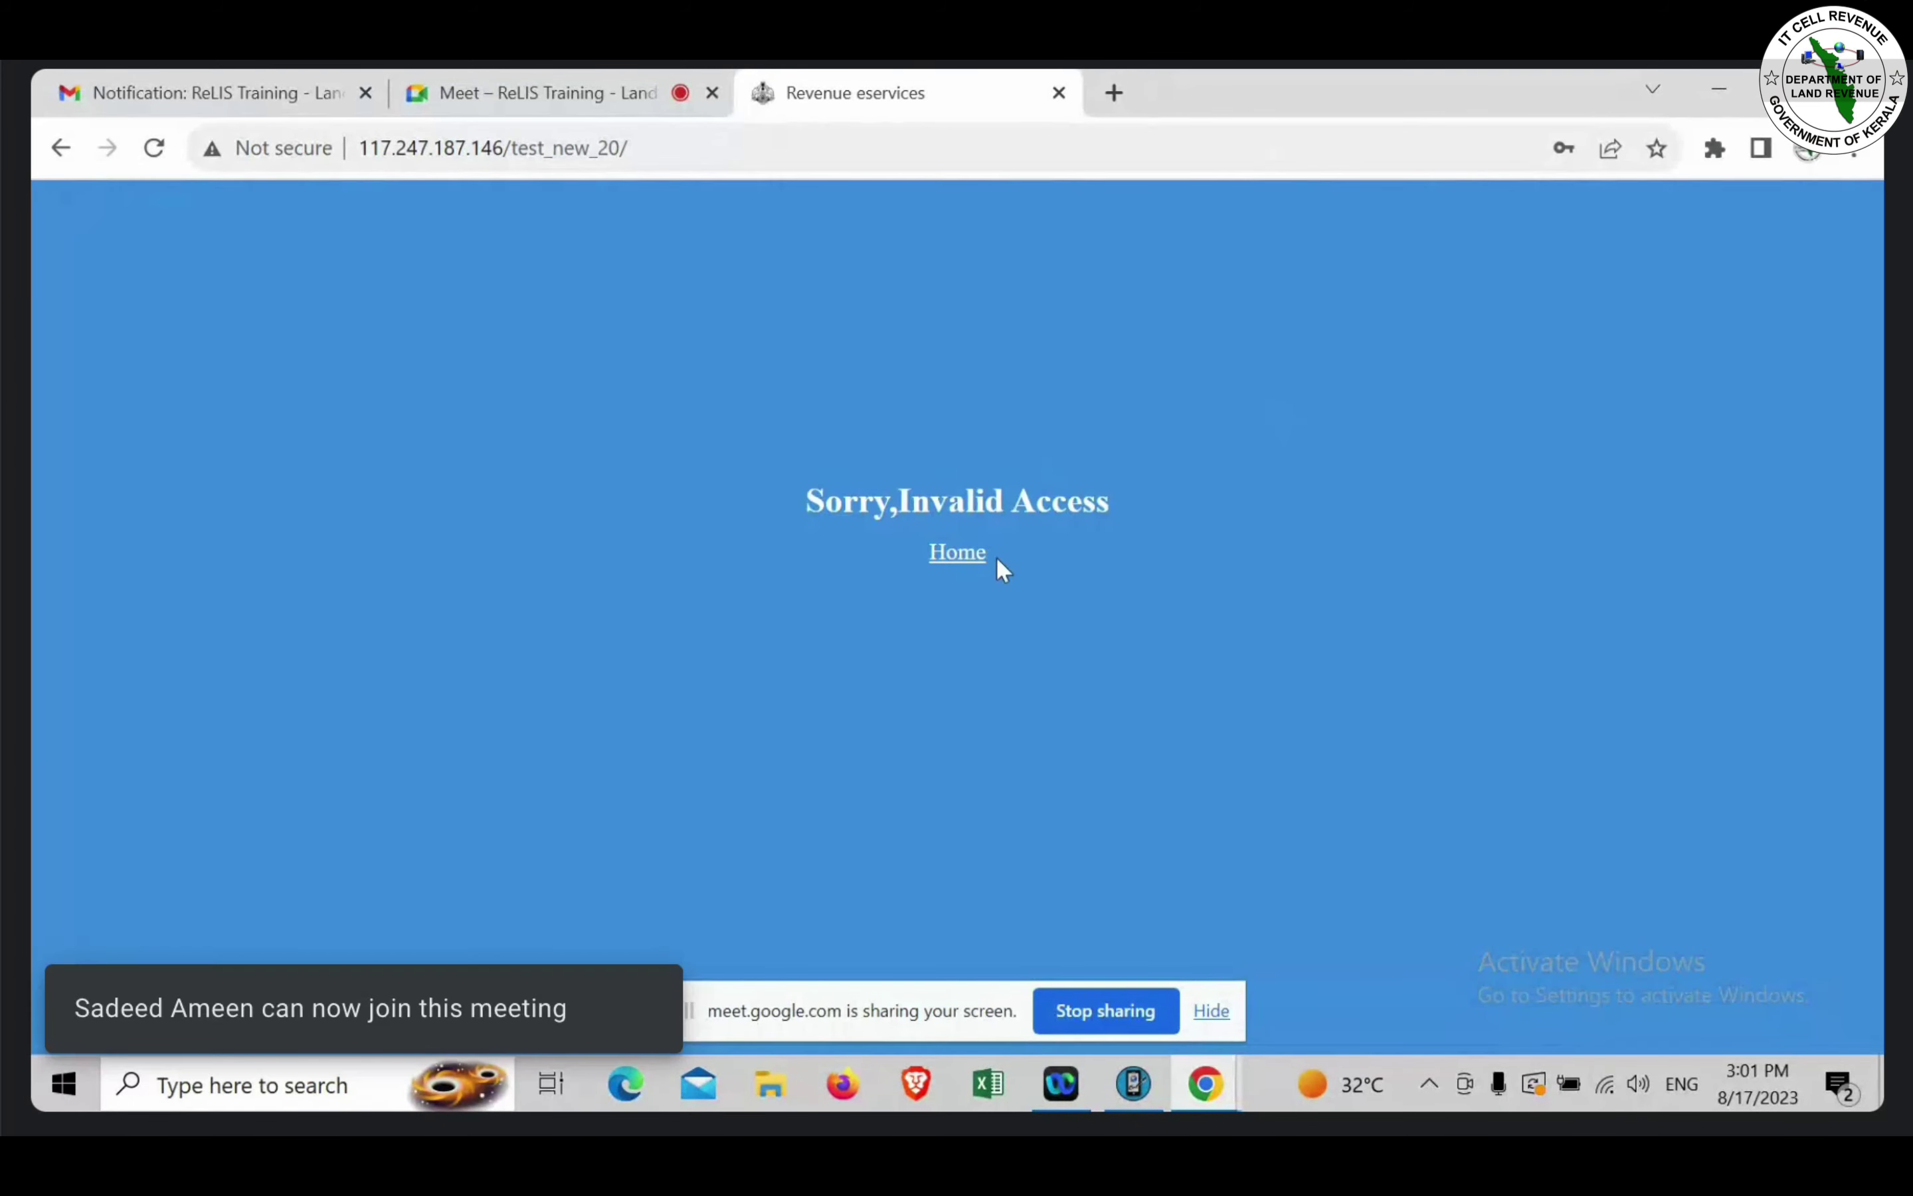
pyautogui.click(958, 553)
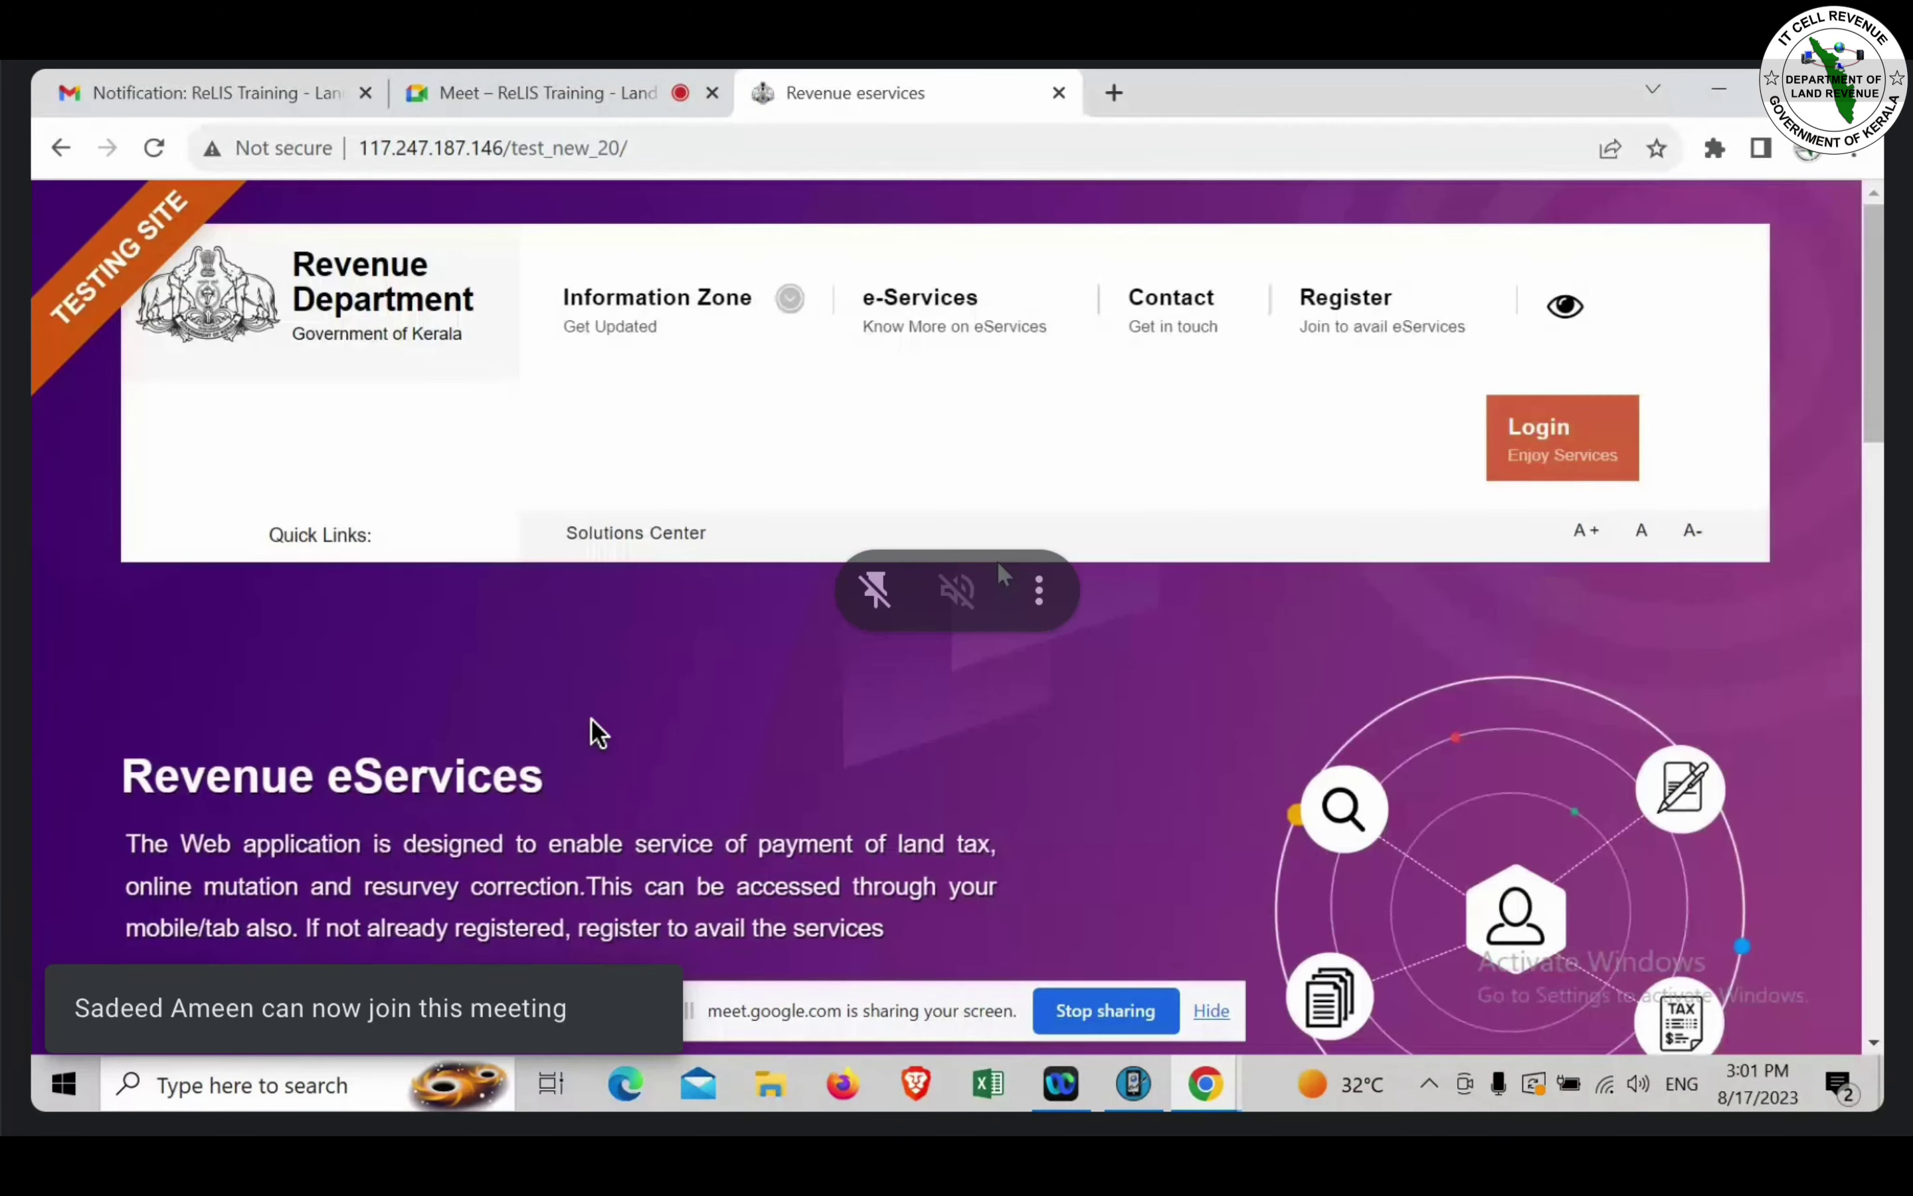
pyautogui.click(1561, 439)
pyautogui.scroll(-5, 1452, 705)
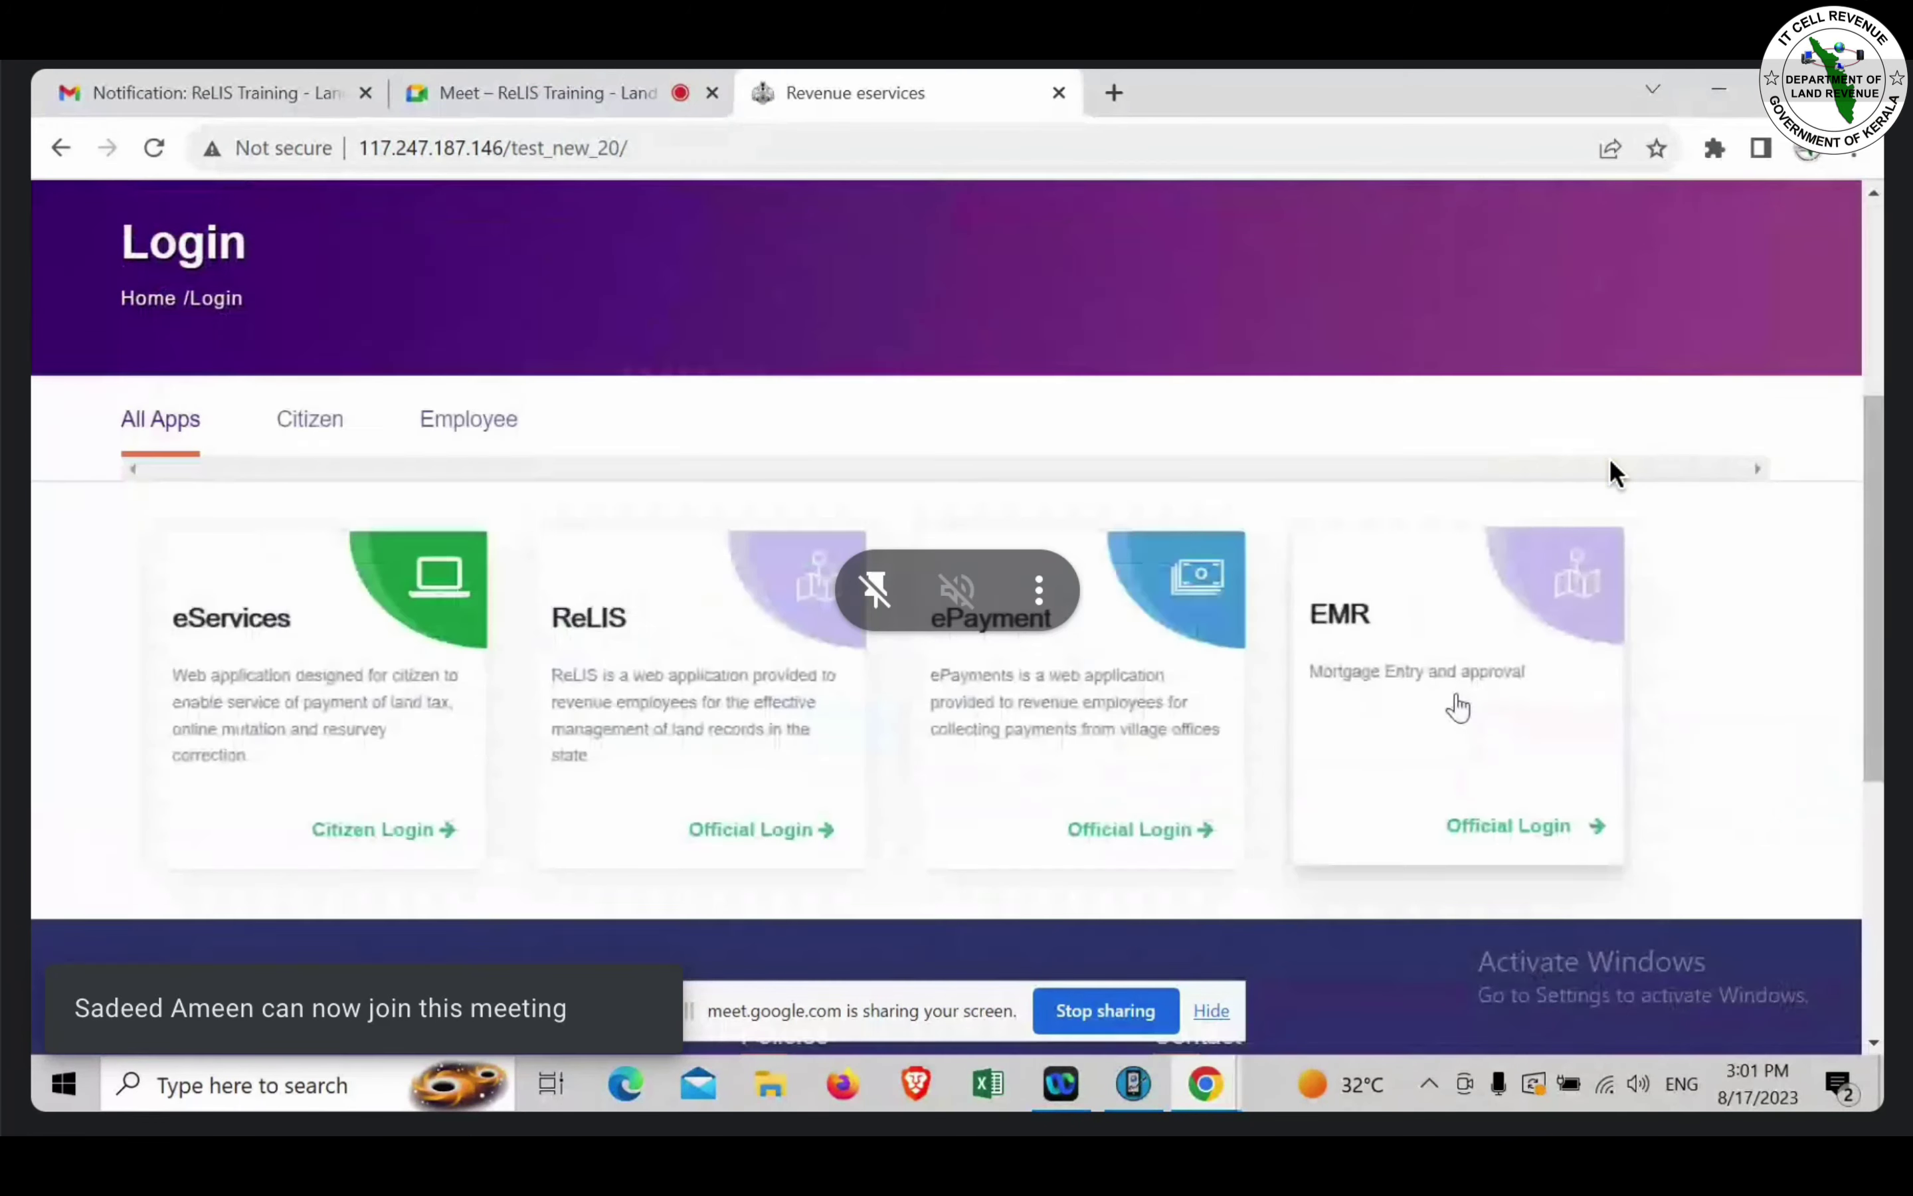
# Sign in via ReLIS Official Login with the employee username, password and captcha, dismissing the token alert.
pyautogui.click(728, 538)
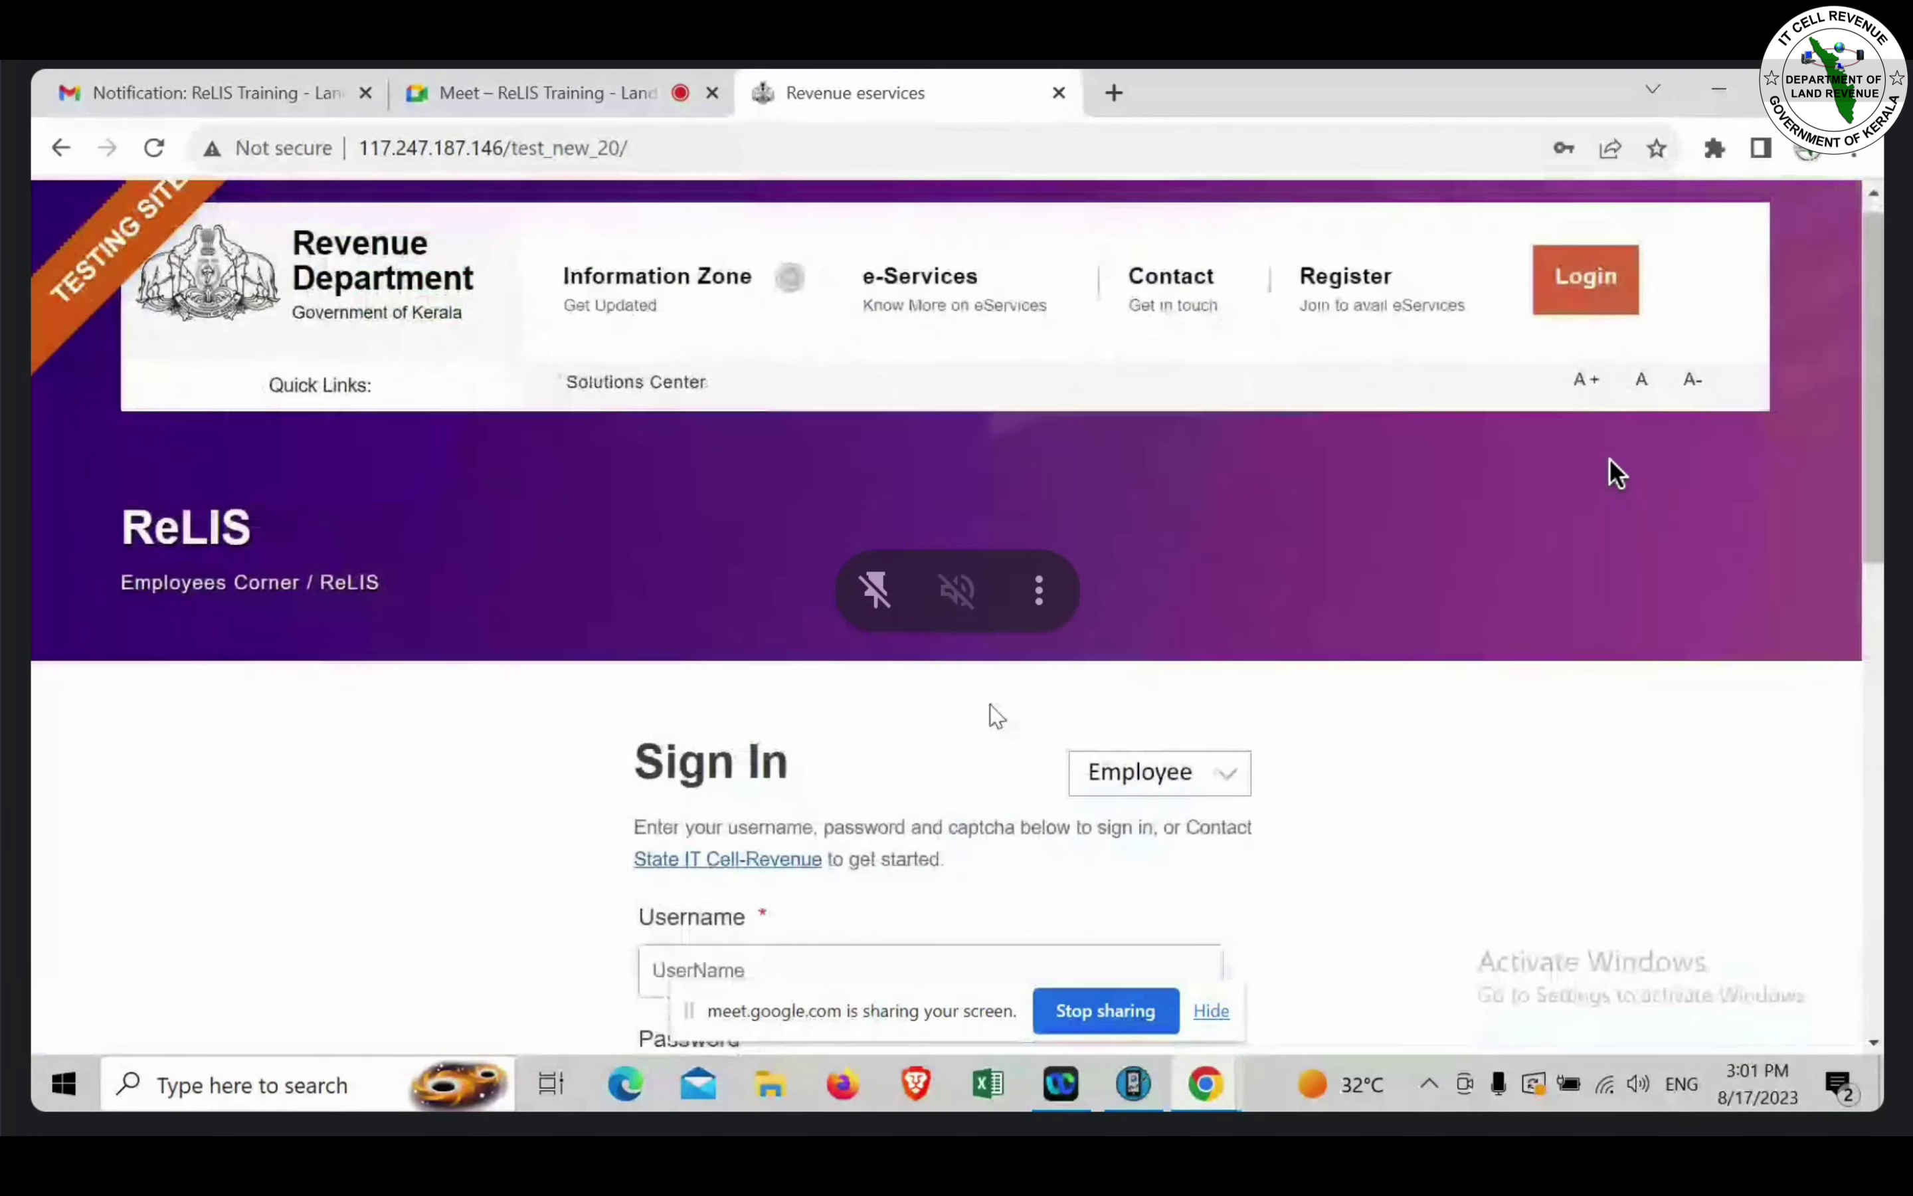
pyautogui.scroll(-3, 991, 713)
pyautogui.click(738, 701)
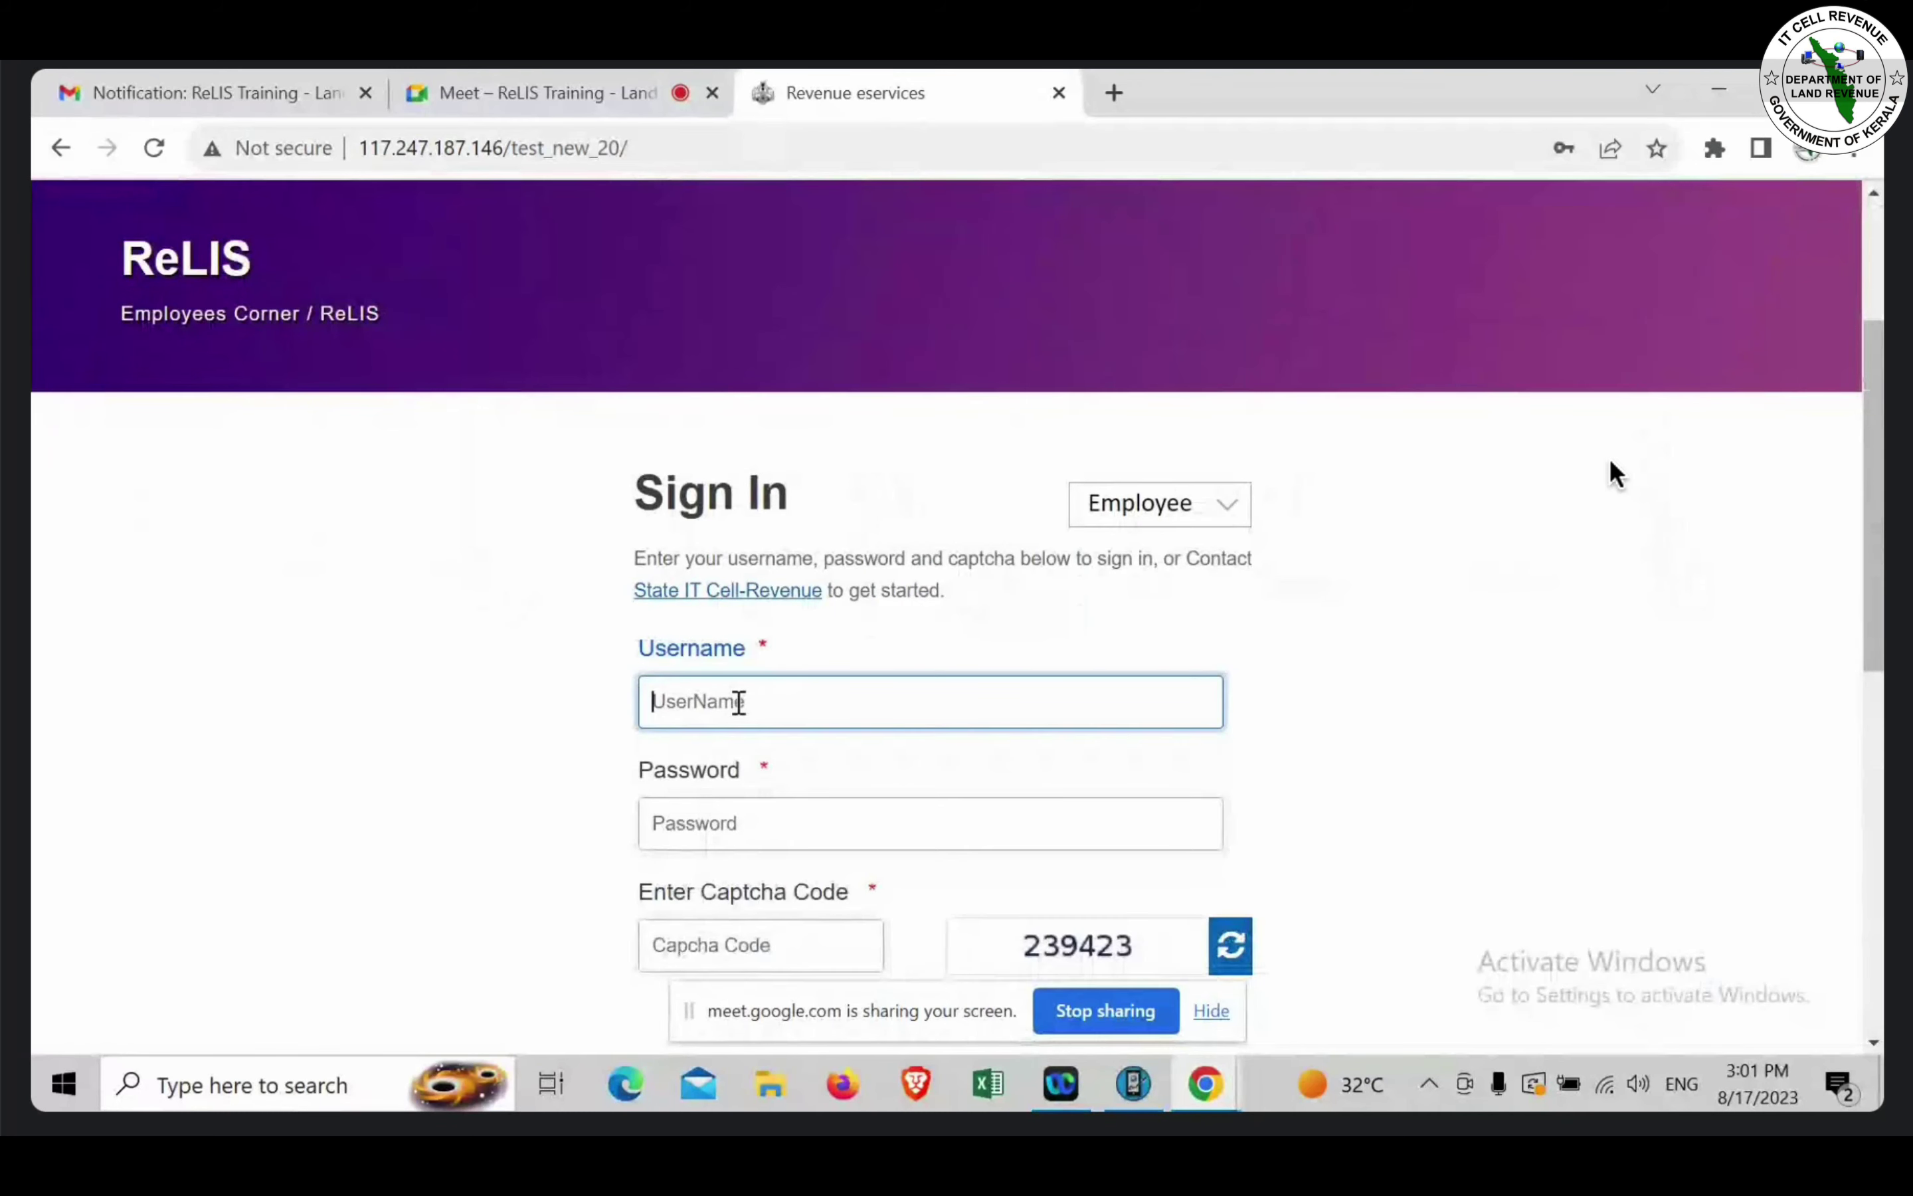
pyautogui.press('Tab')
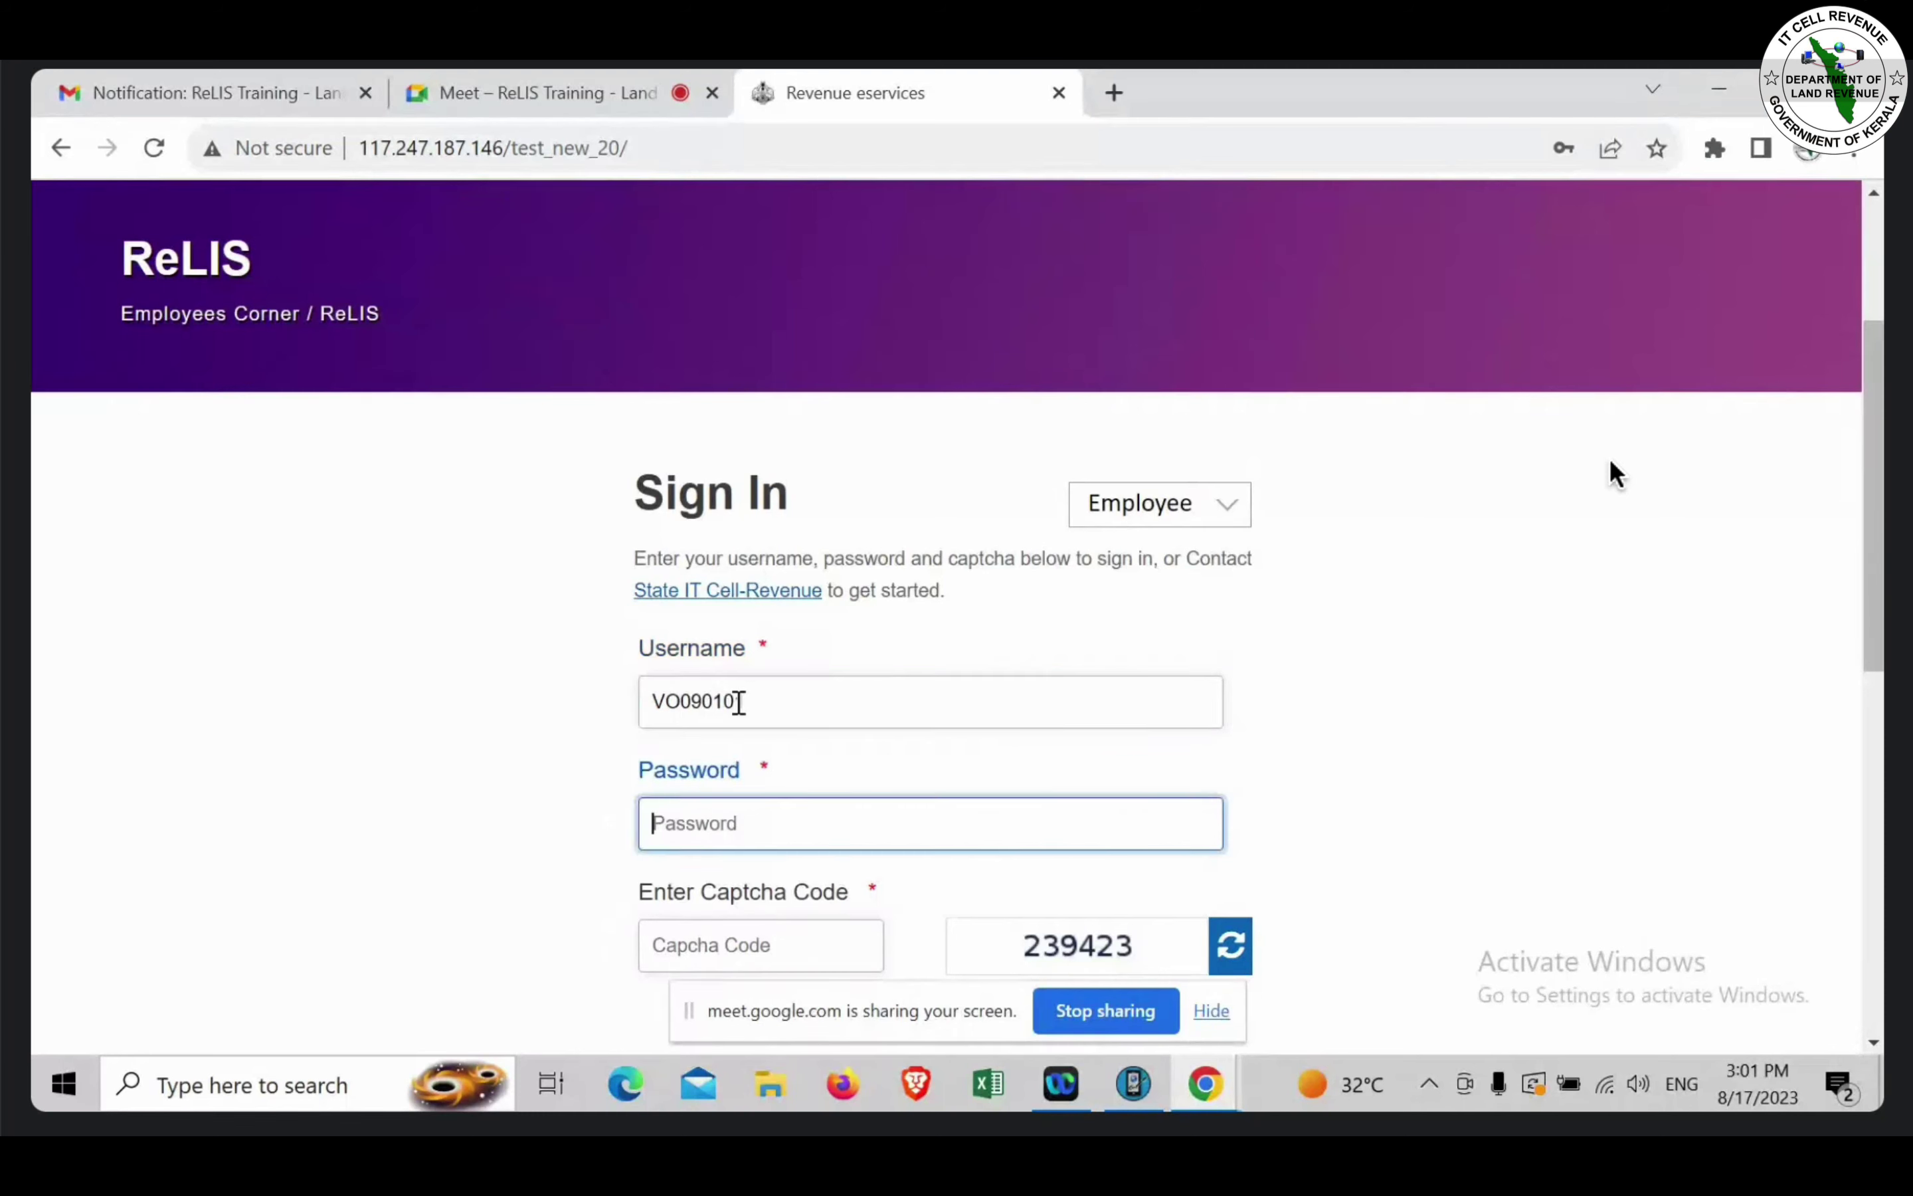
pyautogui.write('*******')
pyautogui.scroll(-2, 720, 941)
pyautogui.click(744, 805)
pyautogui.write('23')
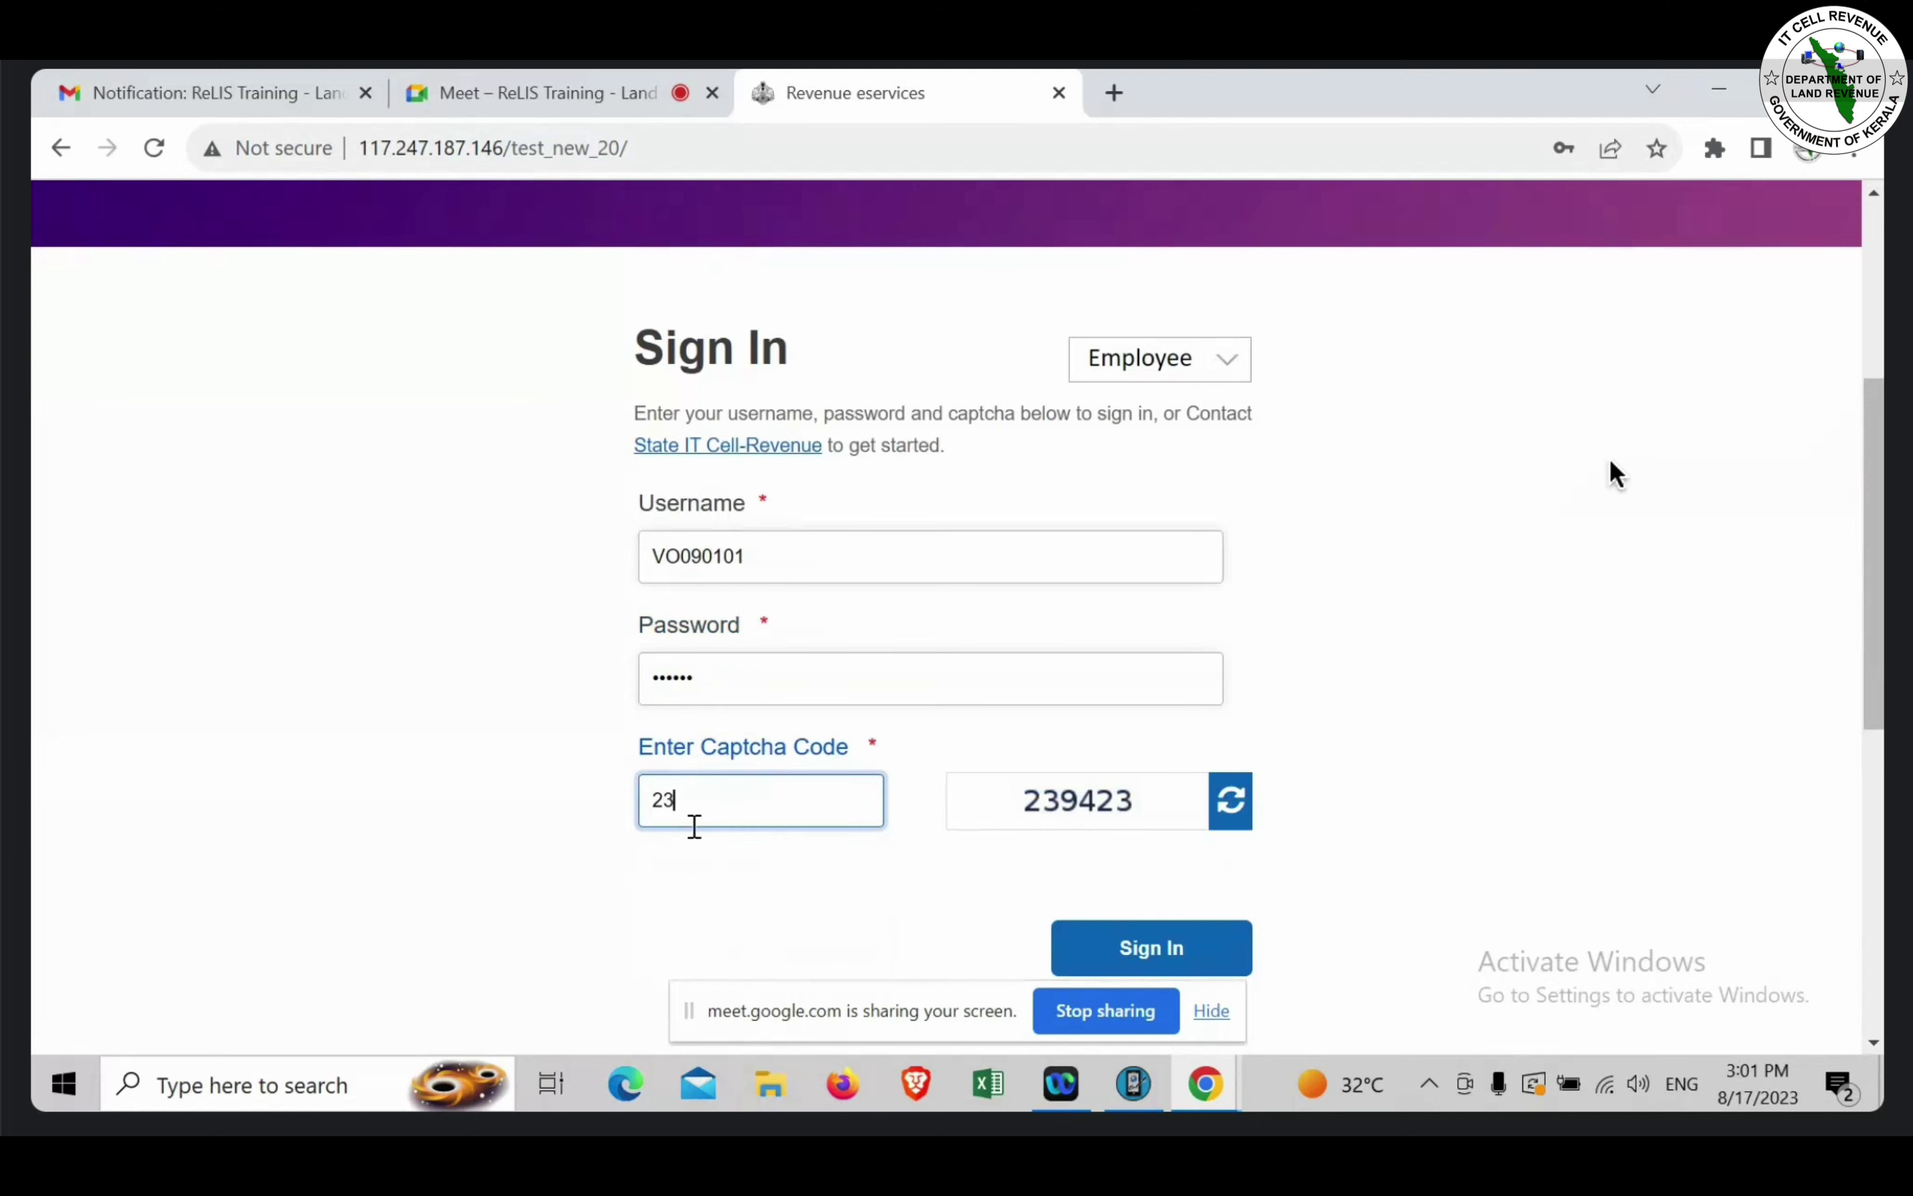
pyautogui.write('9423')
pyautogui.scroll(-2, 859, 878)
pyautogui.click(1132, 822)
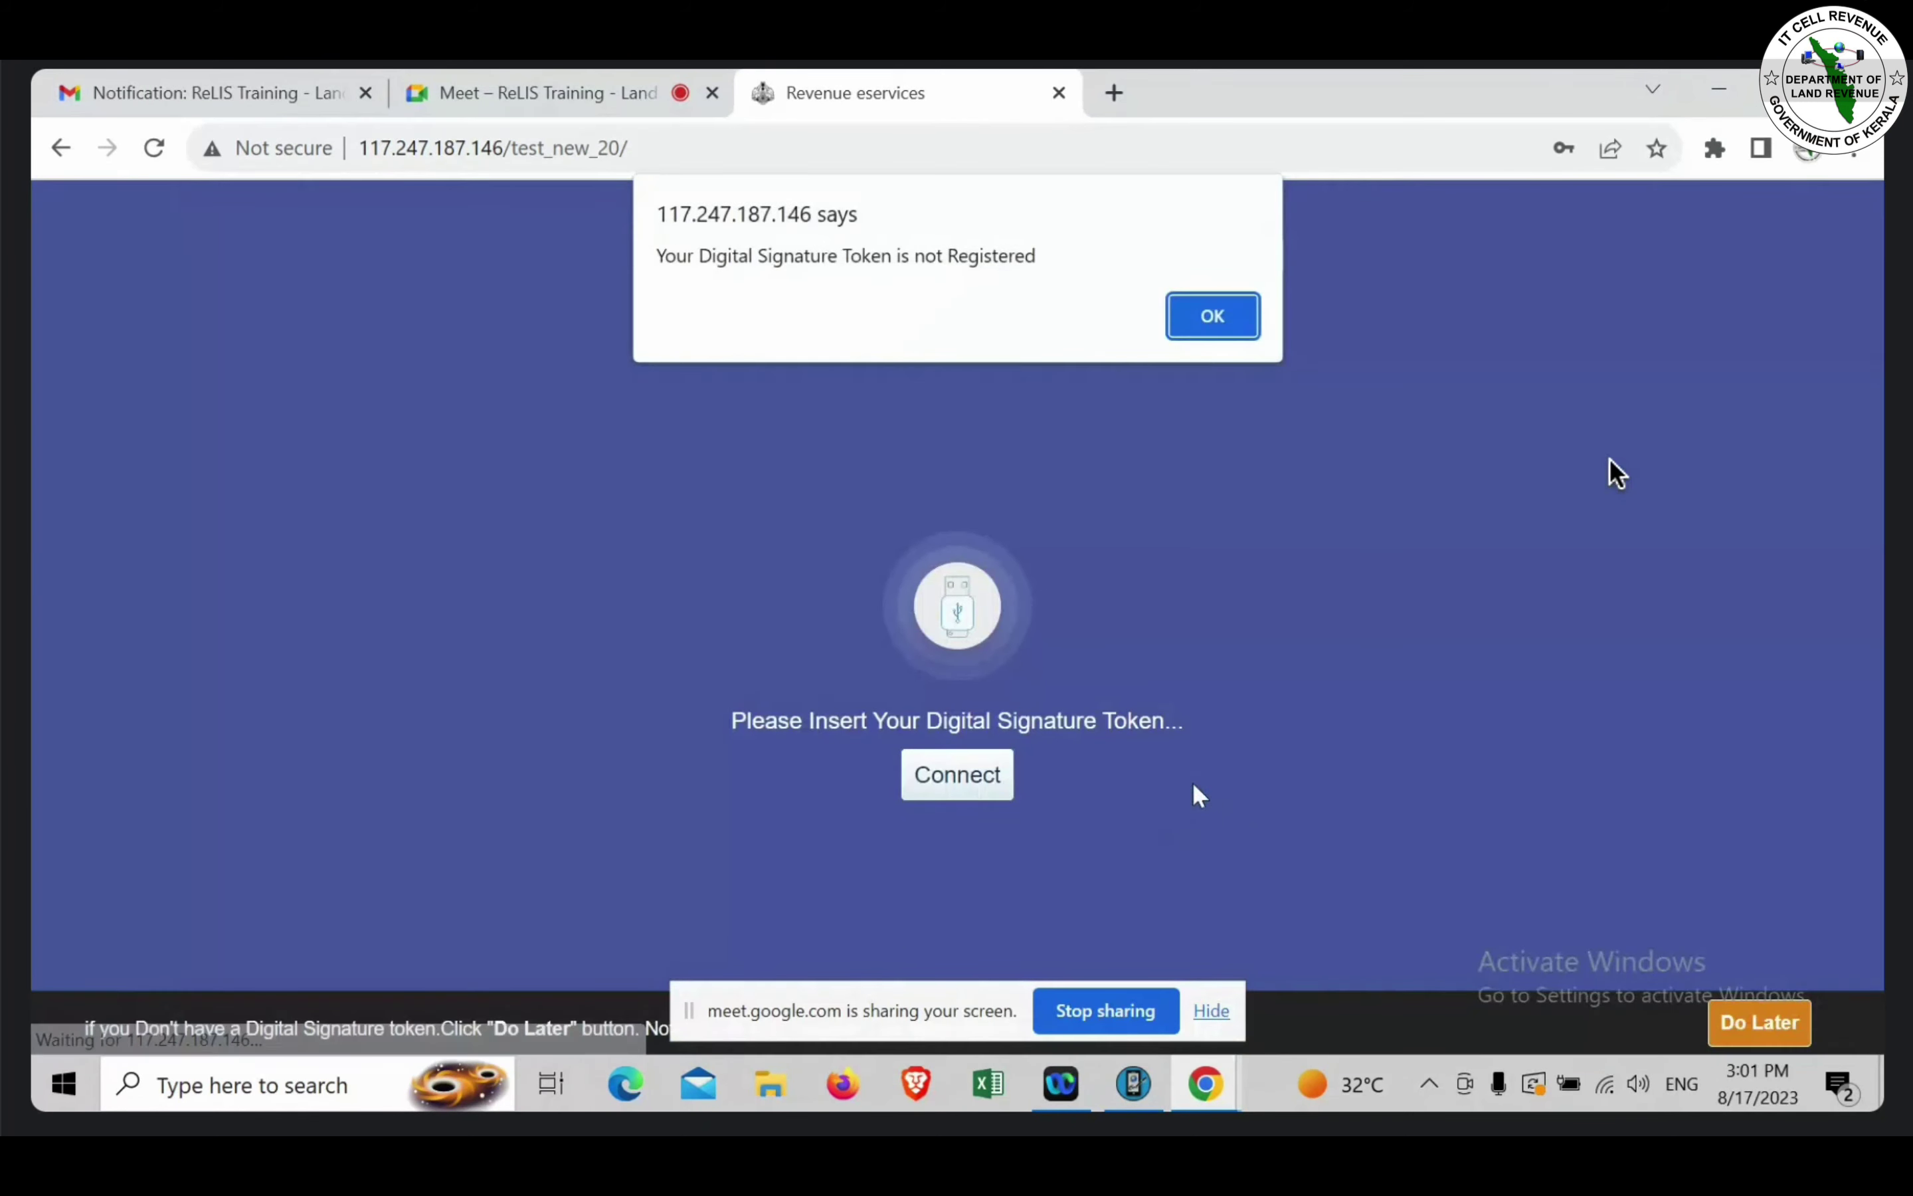
pyautogui.click(1217, 318)
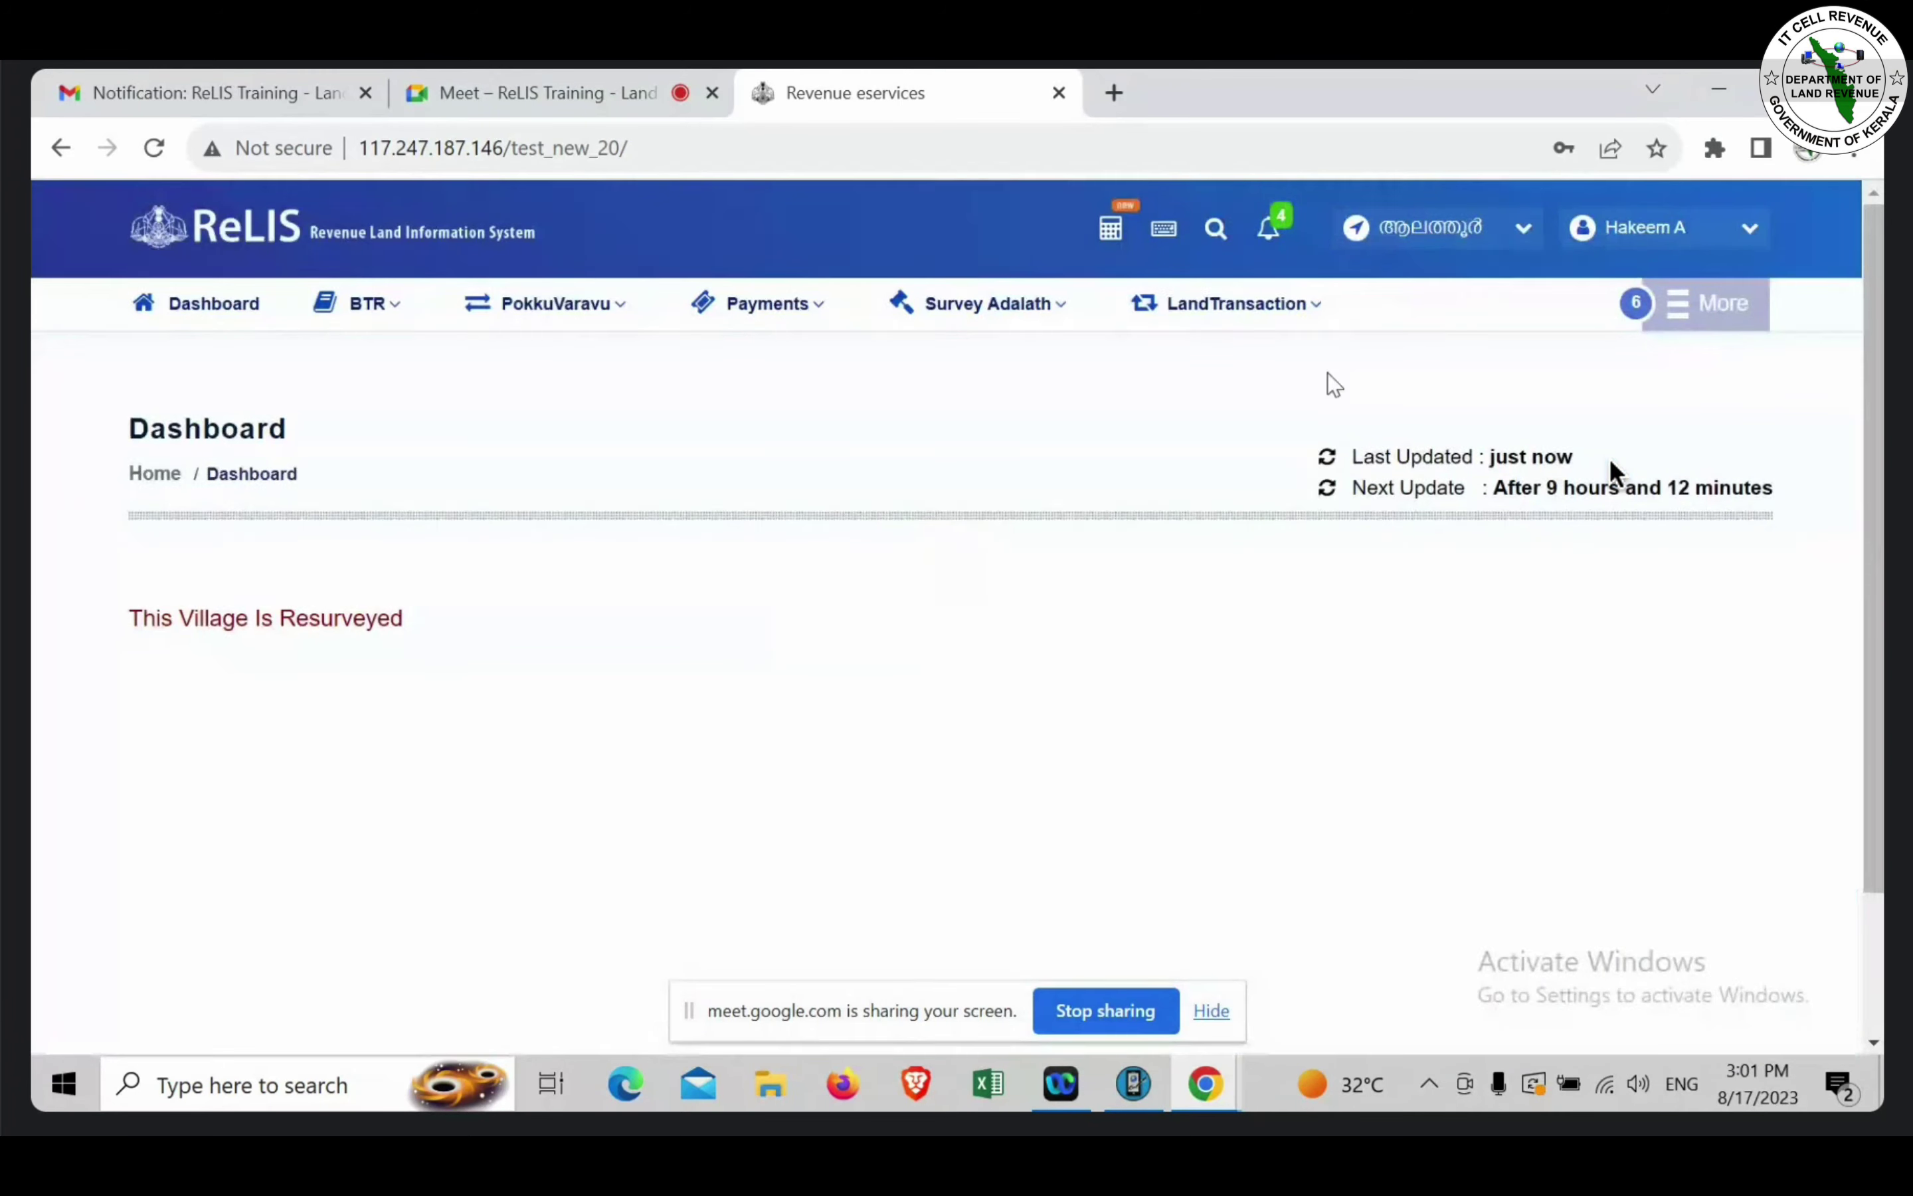
# Return from the meeting and news panel to the ReLIS dashboard's LandTransaction dropdown.
pyautogui.click(664, 95)
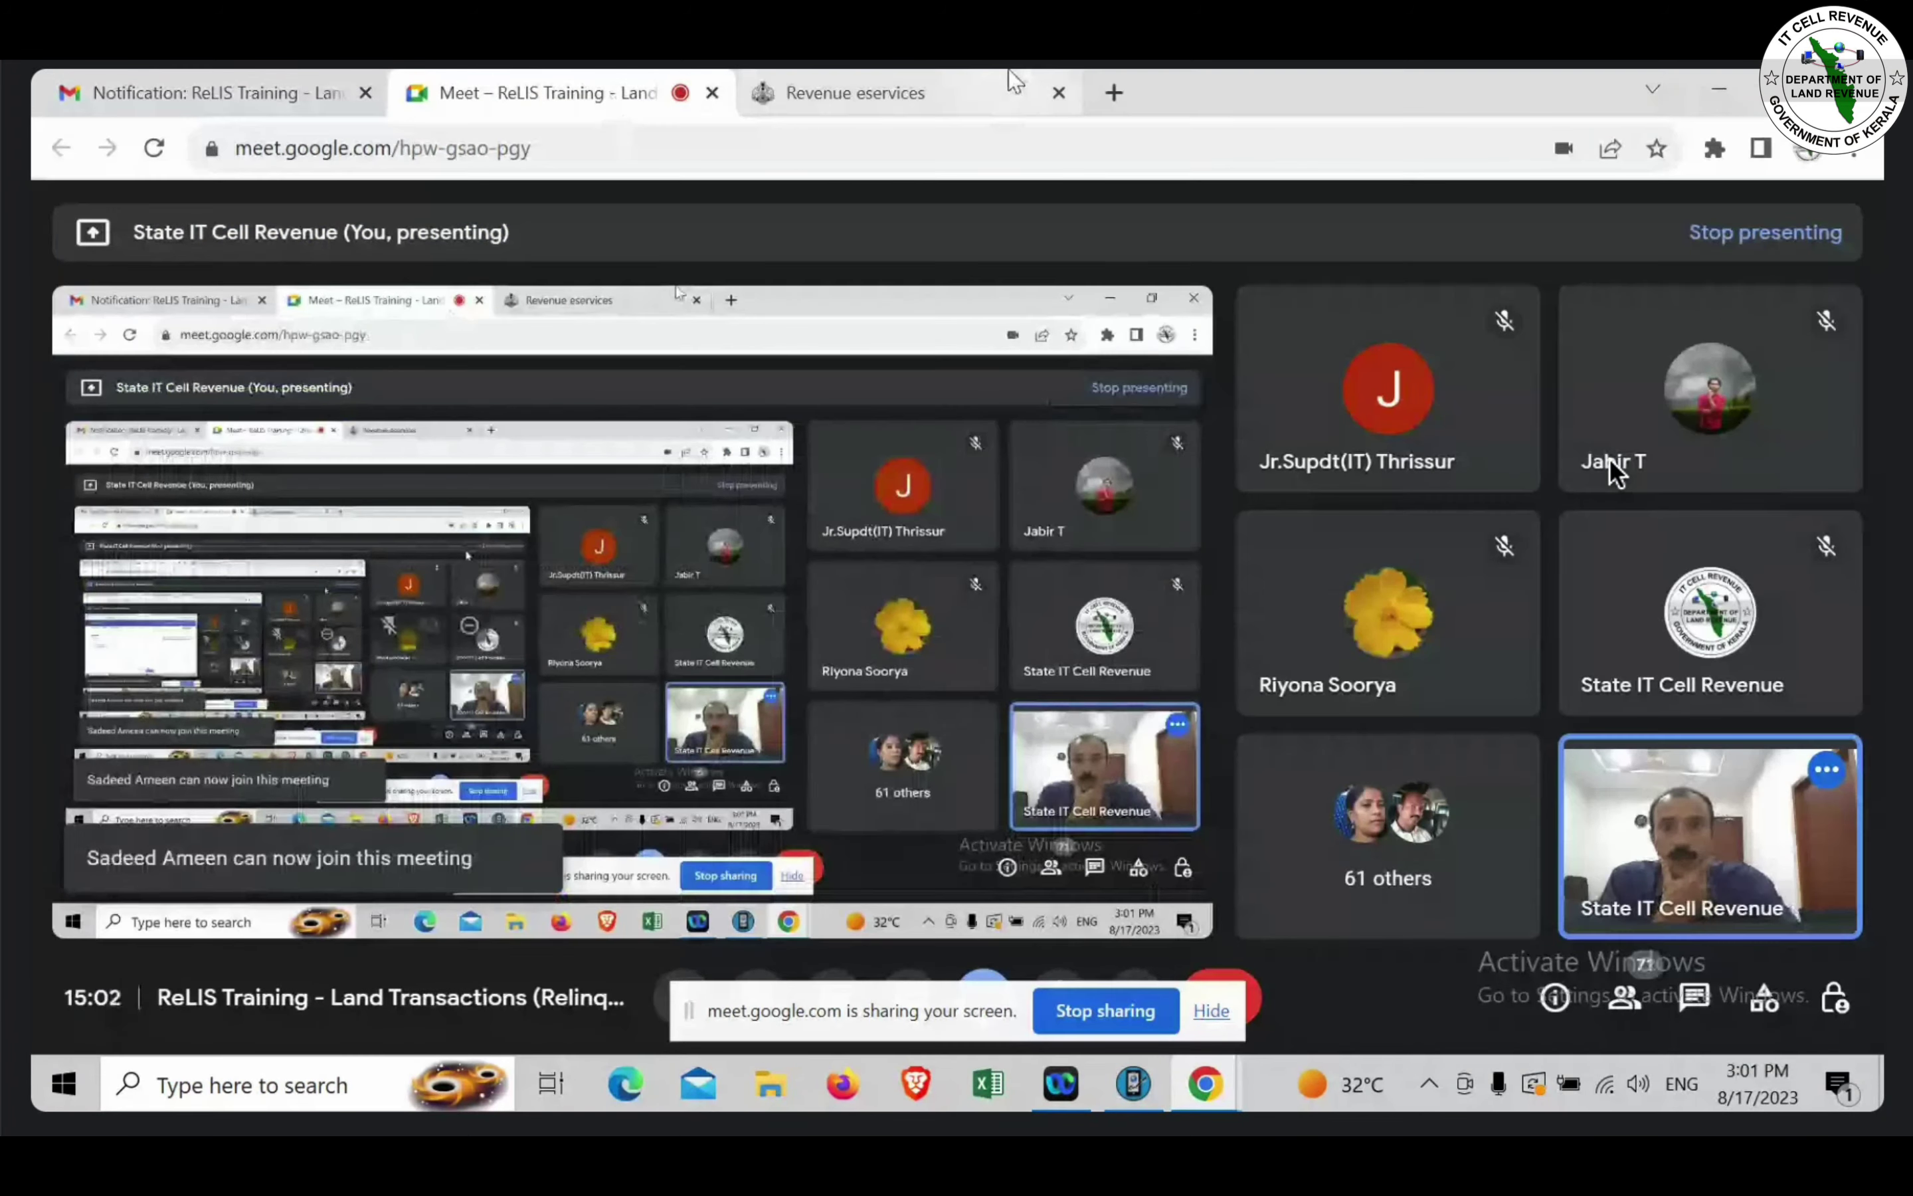
pyautogui.click(933, 92)
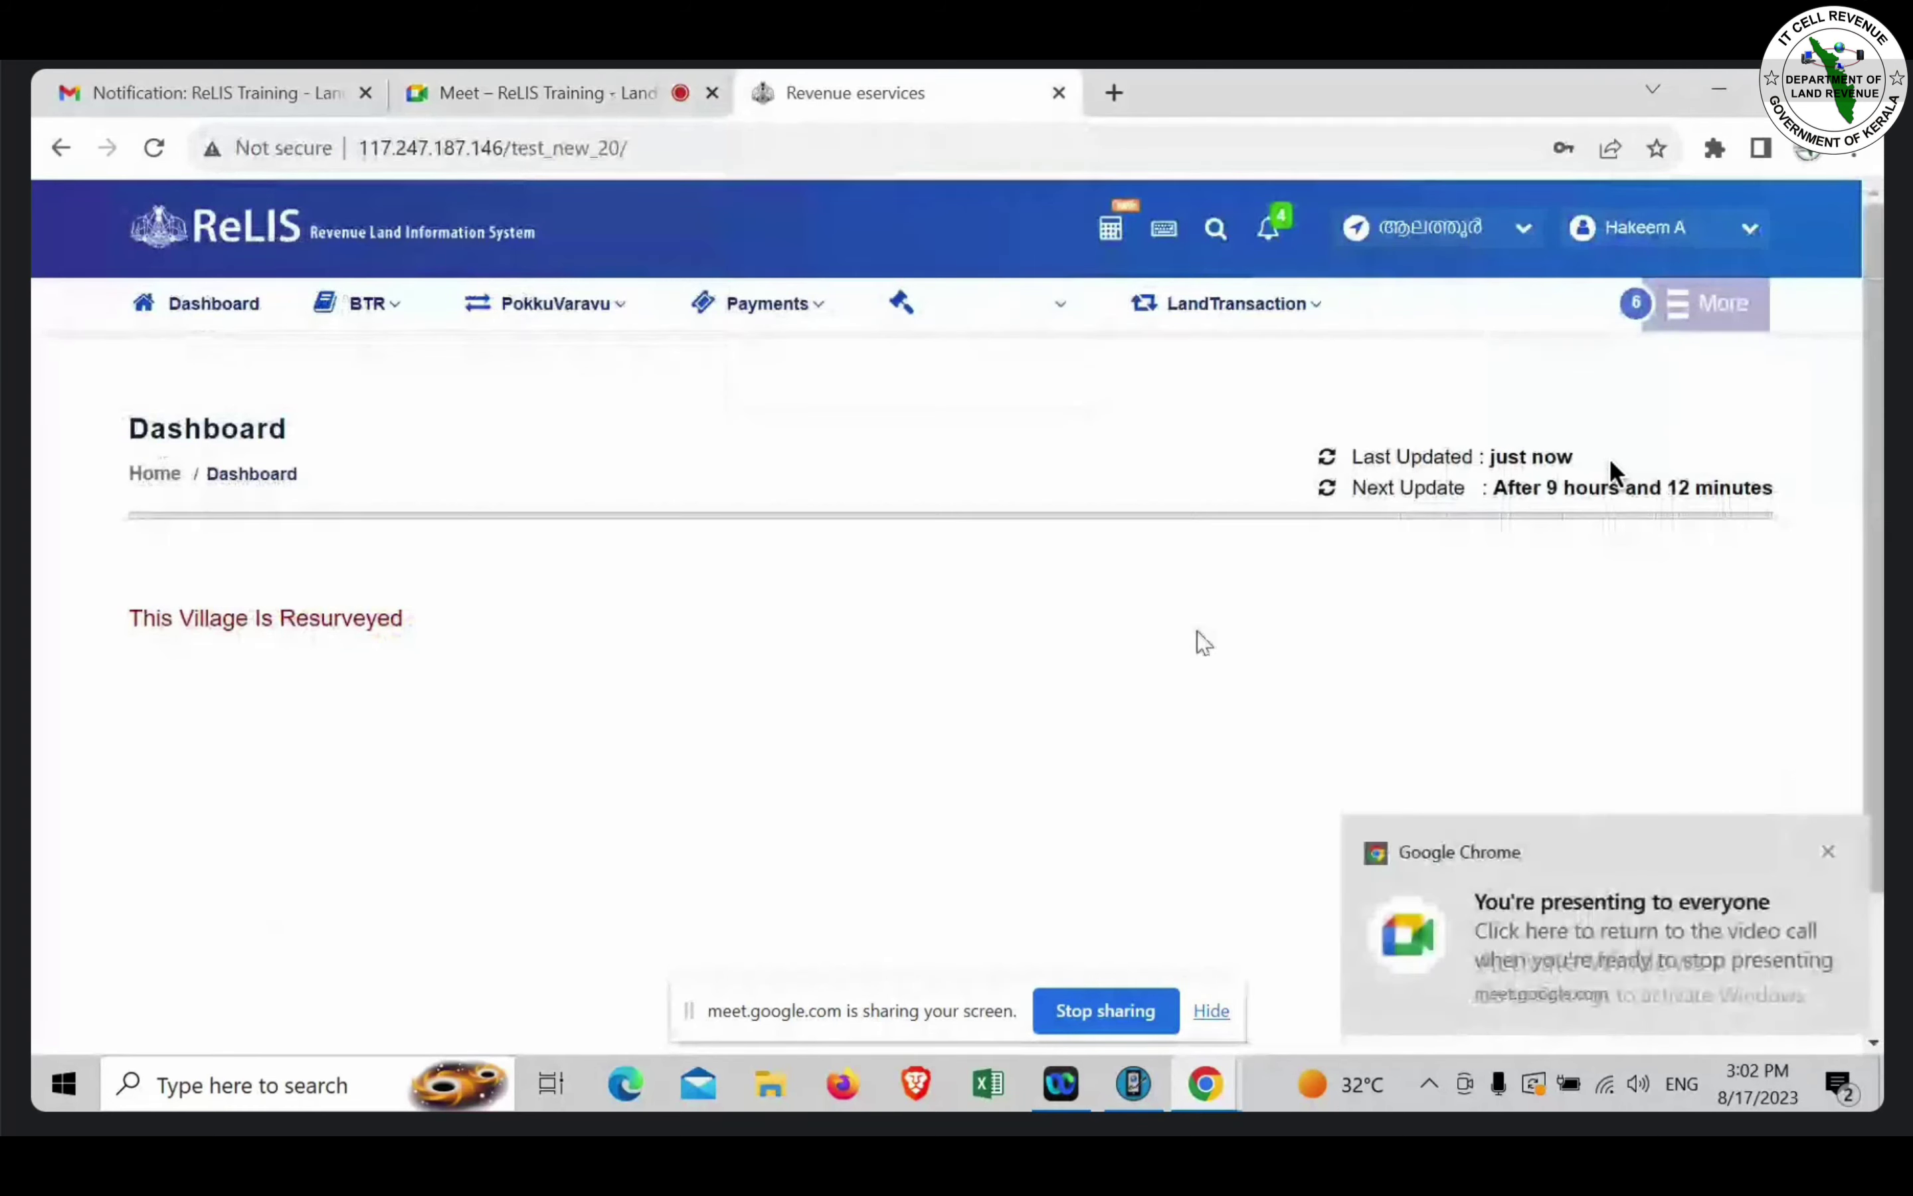
pyautogui.click(1779, 1026)
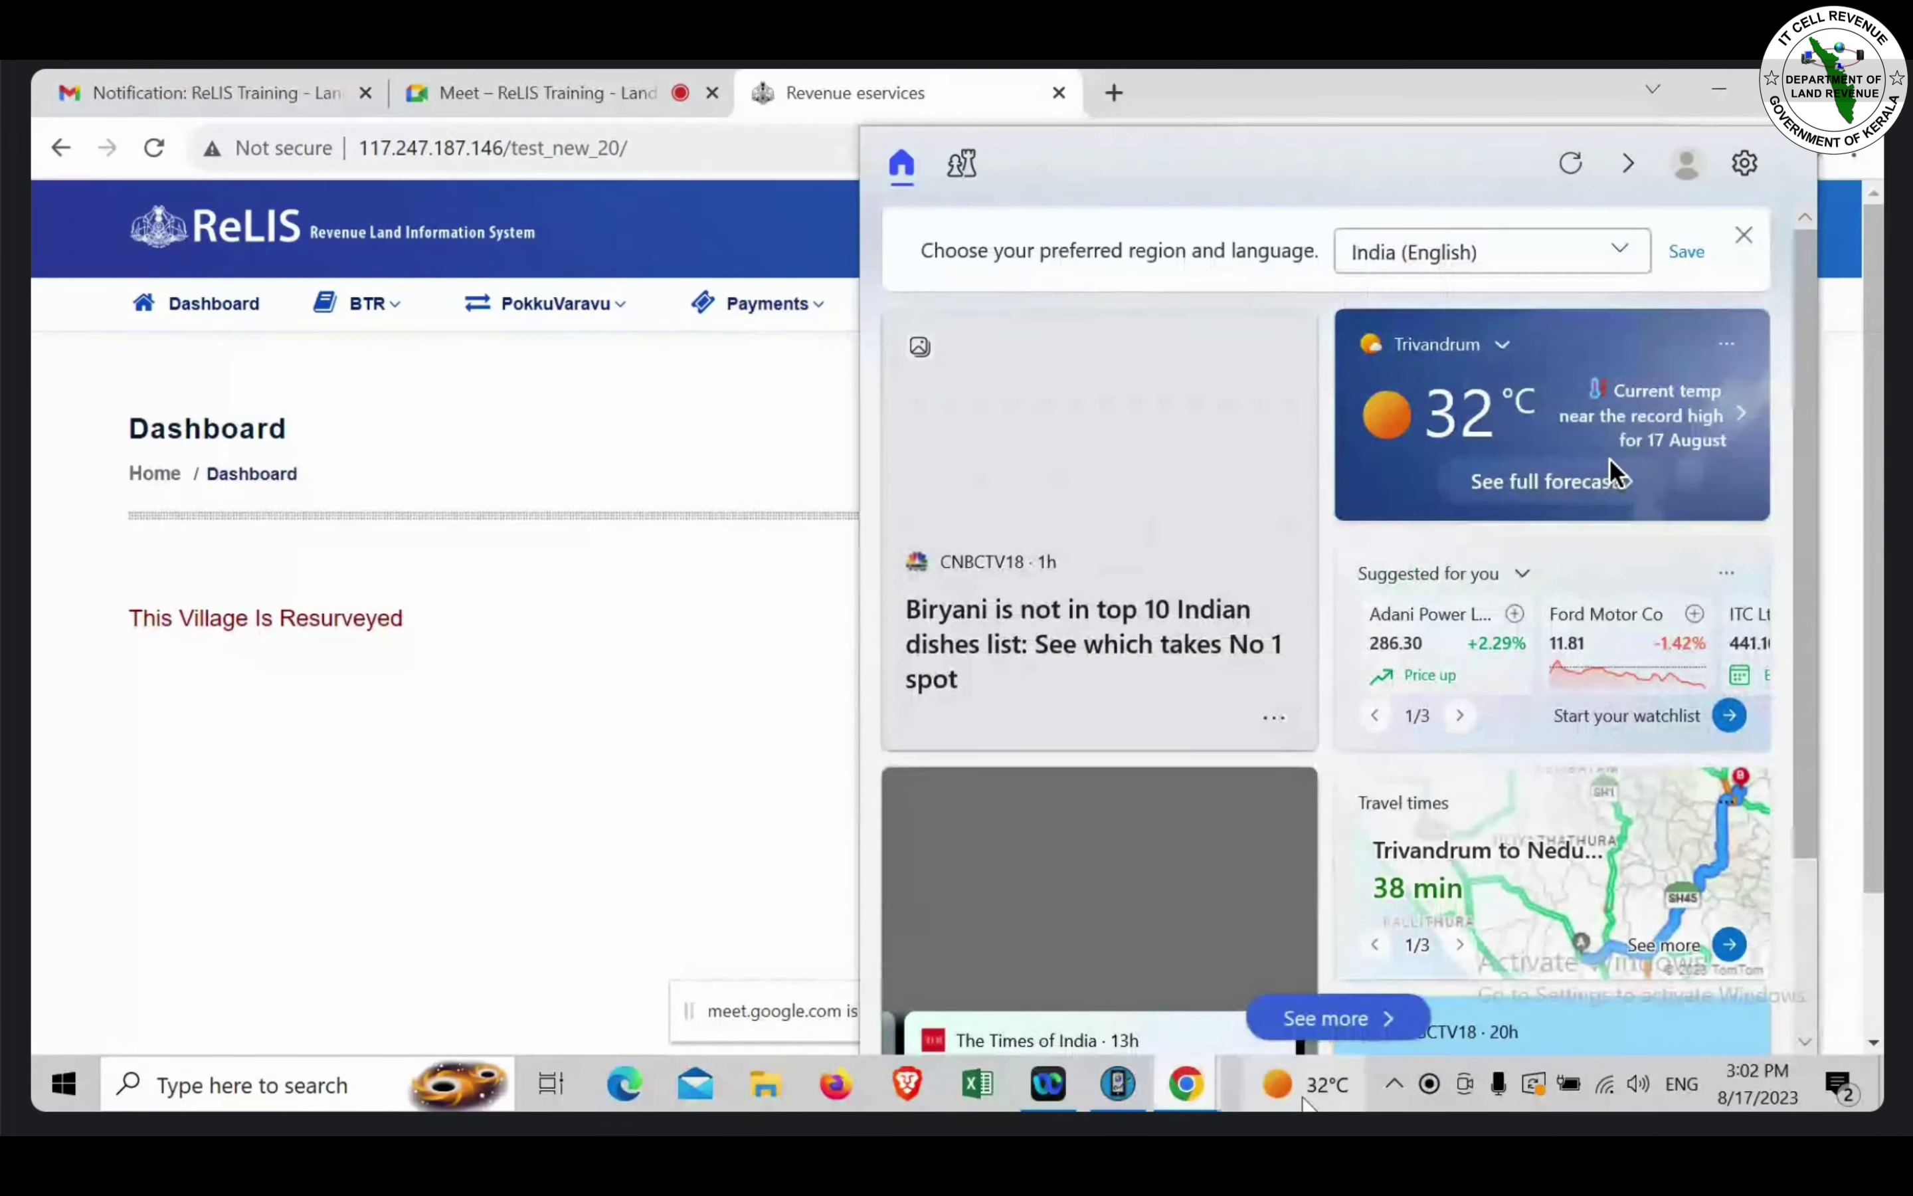
pyautogui.click(591, 676)
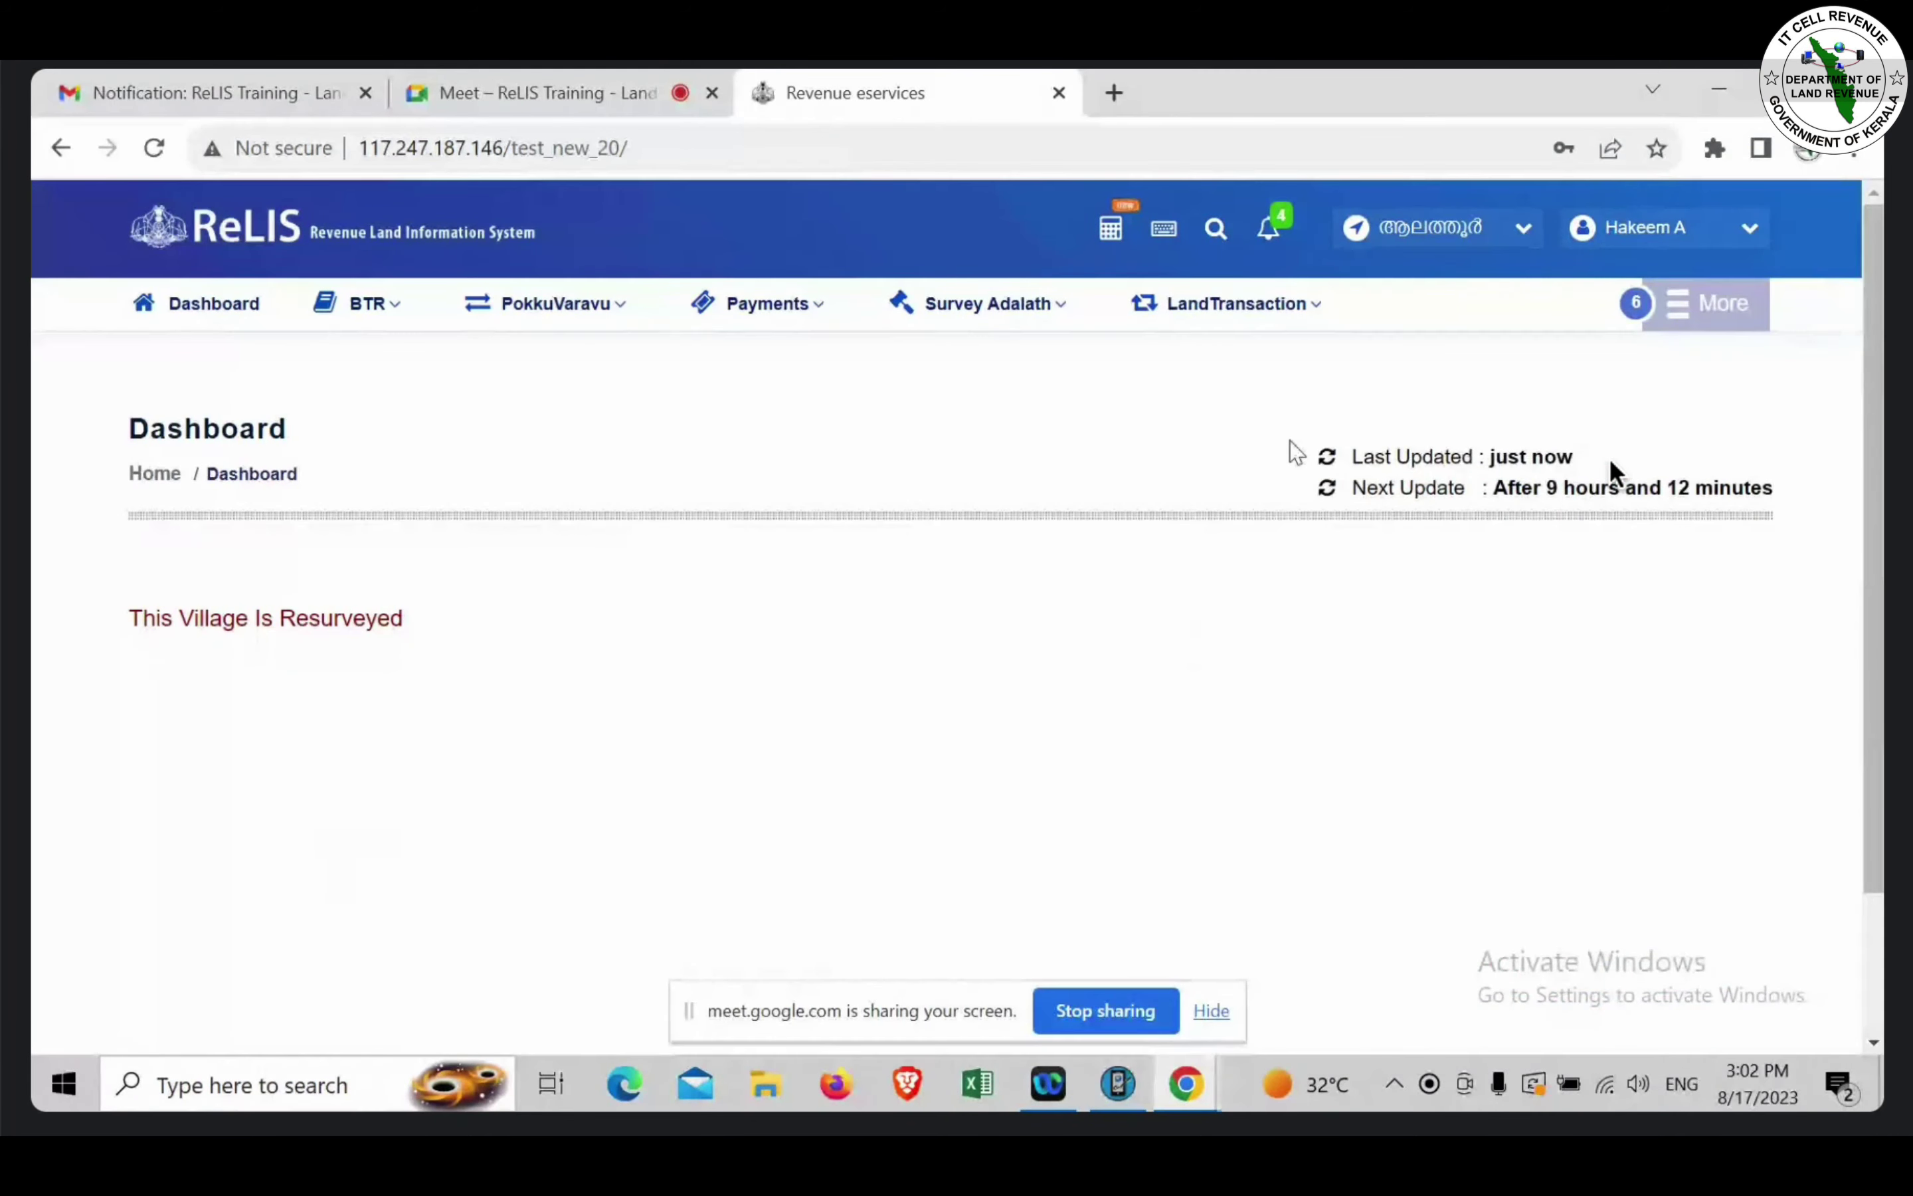
pyautogui.moveTo(1297, 303)
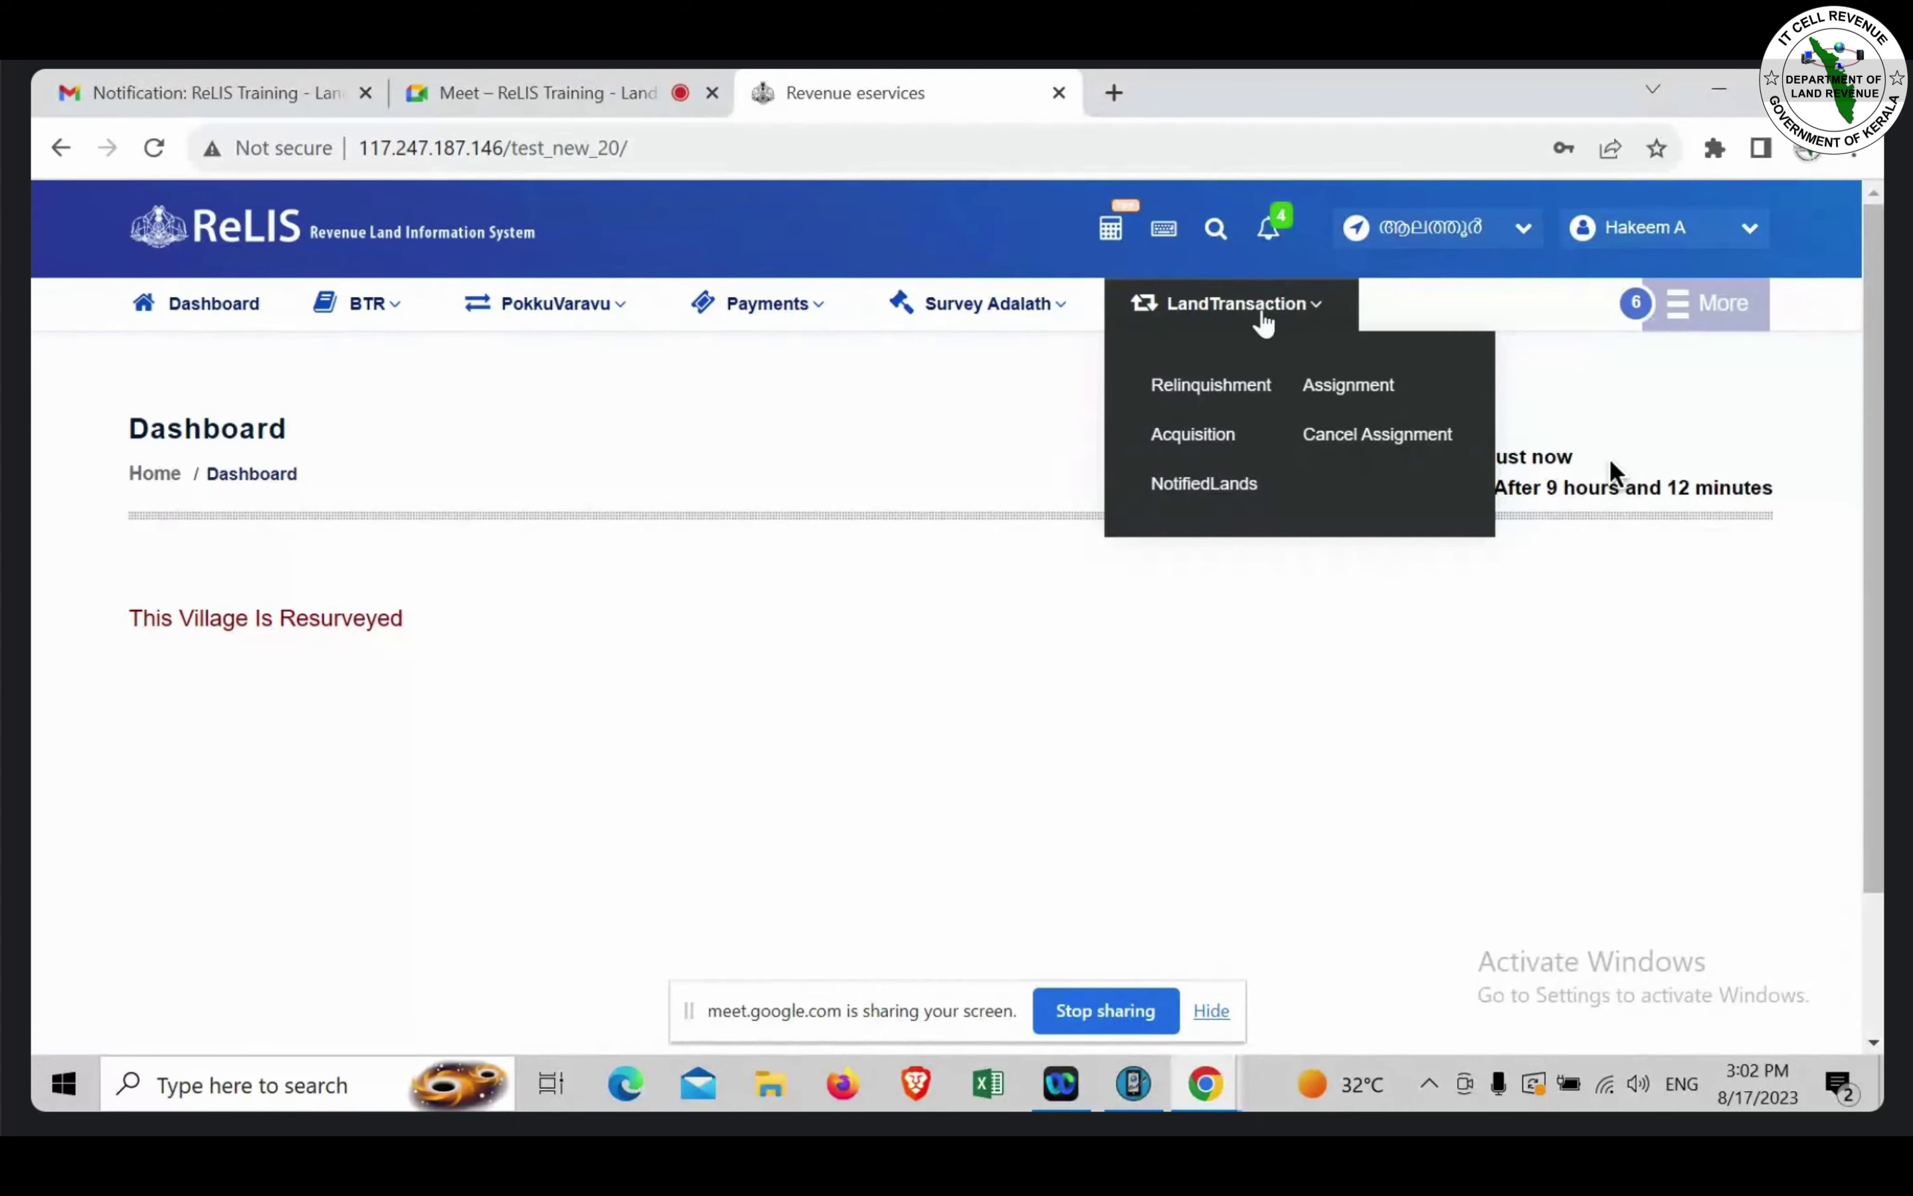
# Choose Relinquishment under LandTransaction to open the Land Relinquishment page.
pyautogui.click(1221, 387)
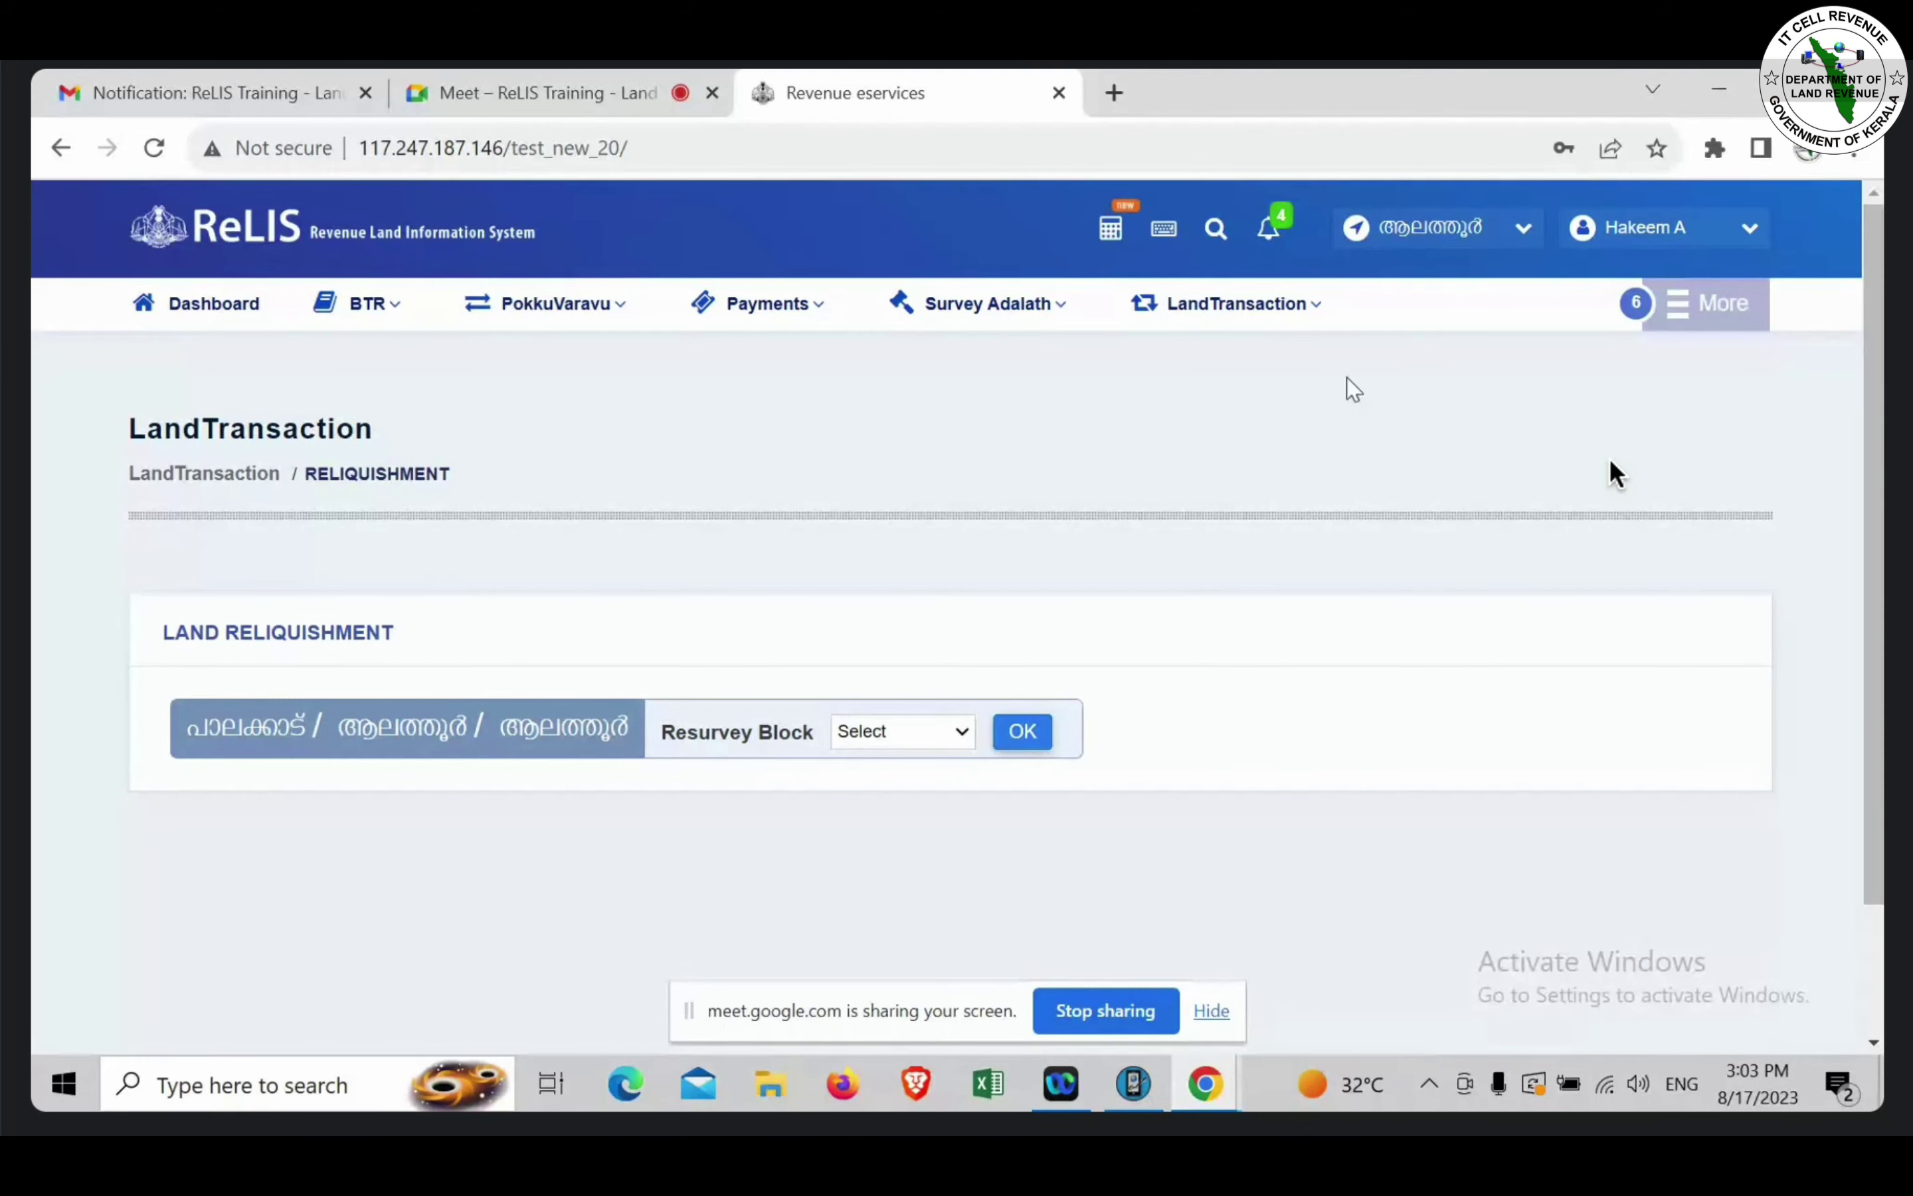
pyautogui.moveTo(1276, 338)
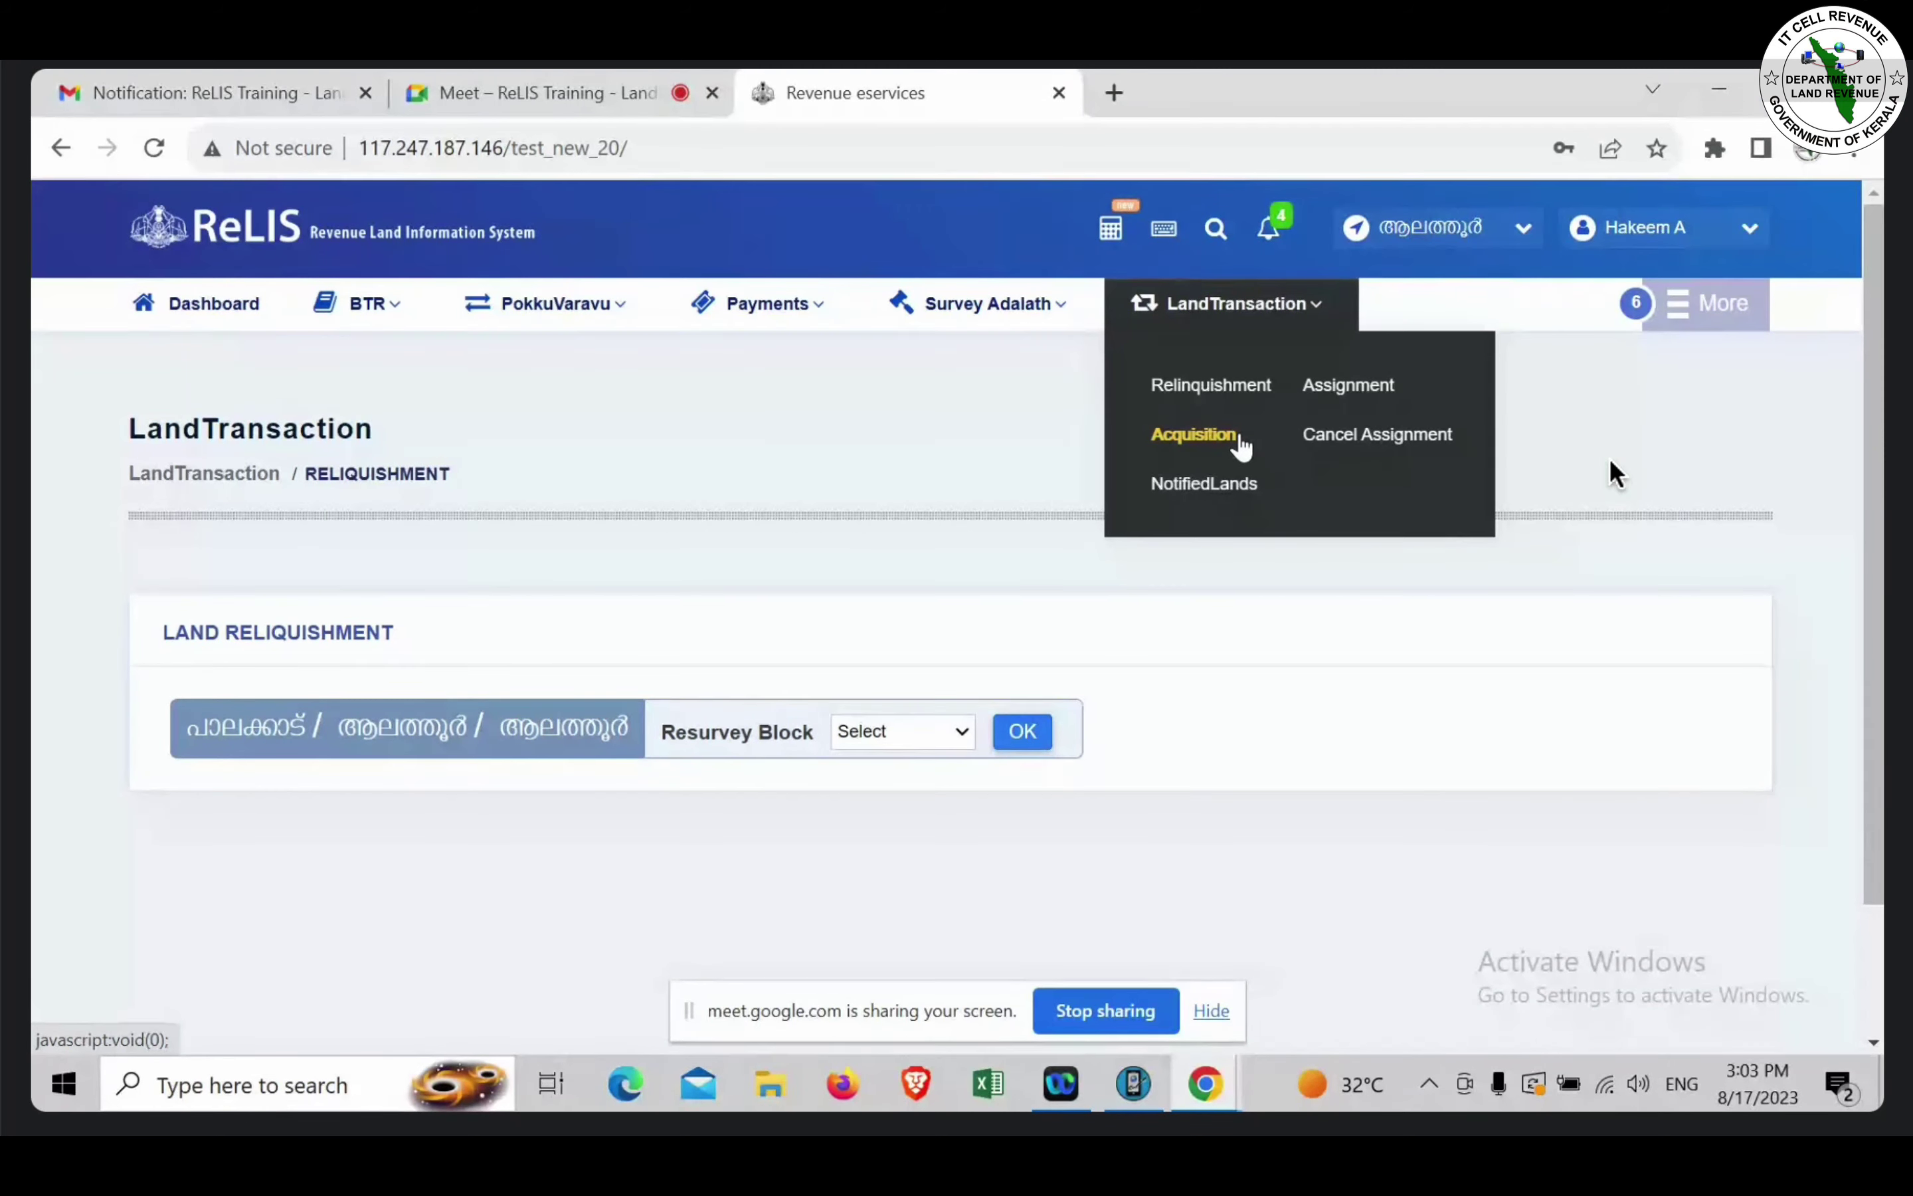
pyautogui.moveTo(1281, 299)
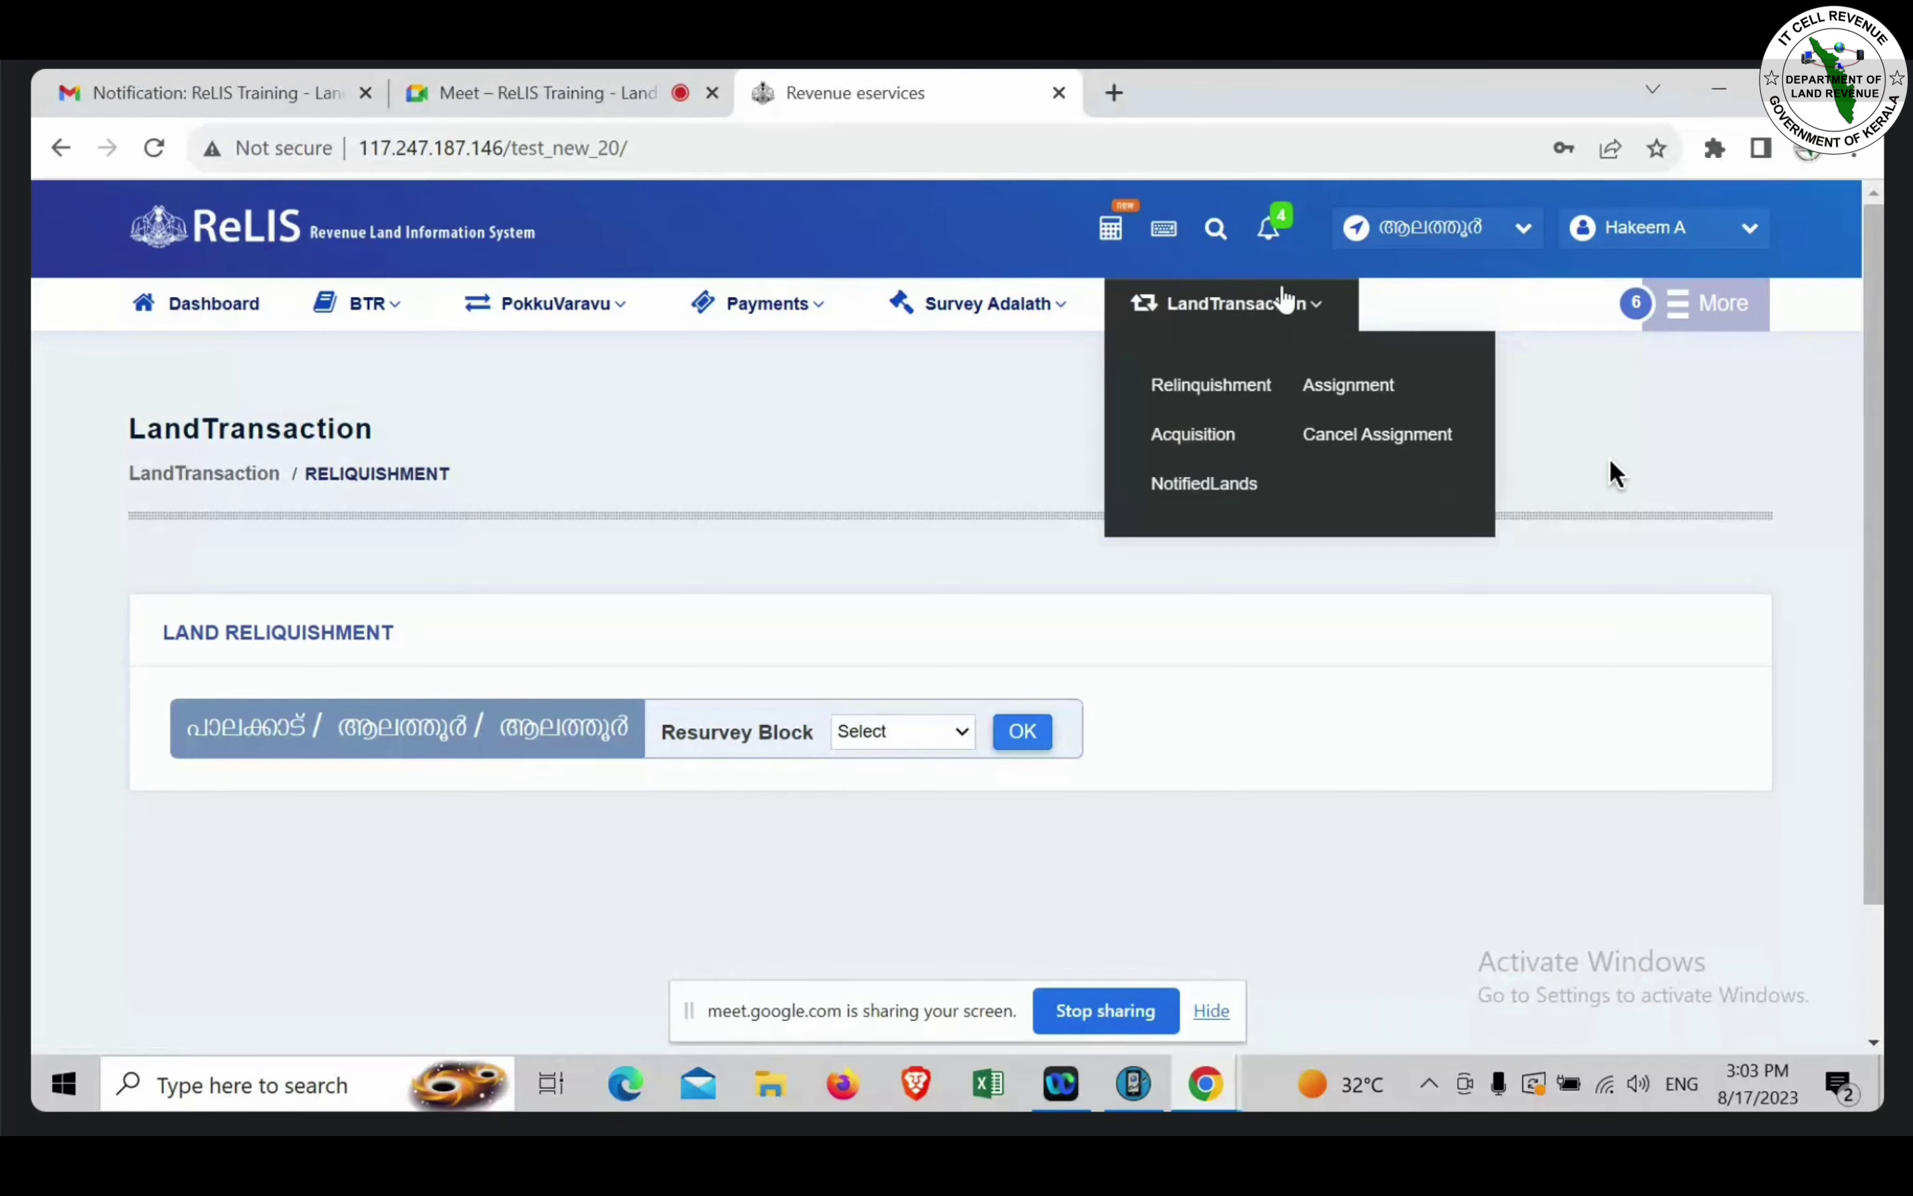
pyautogui.click(1215, 389)
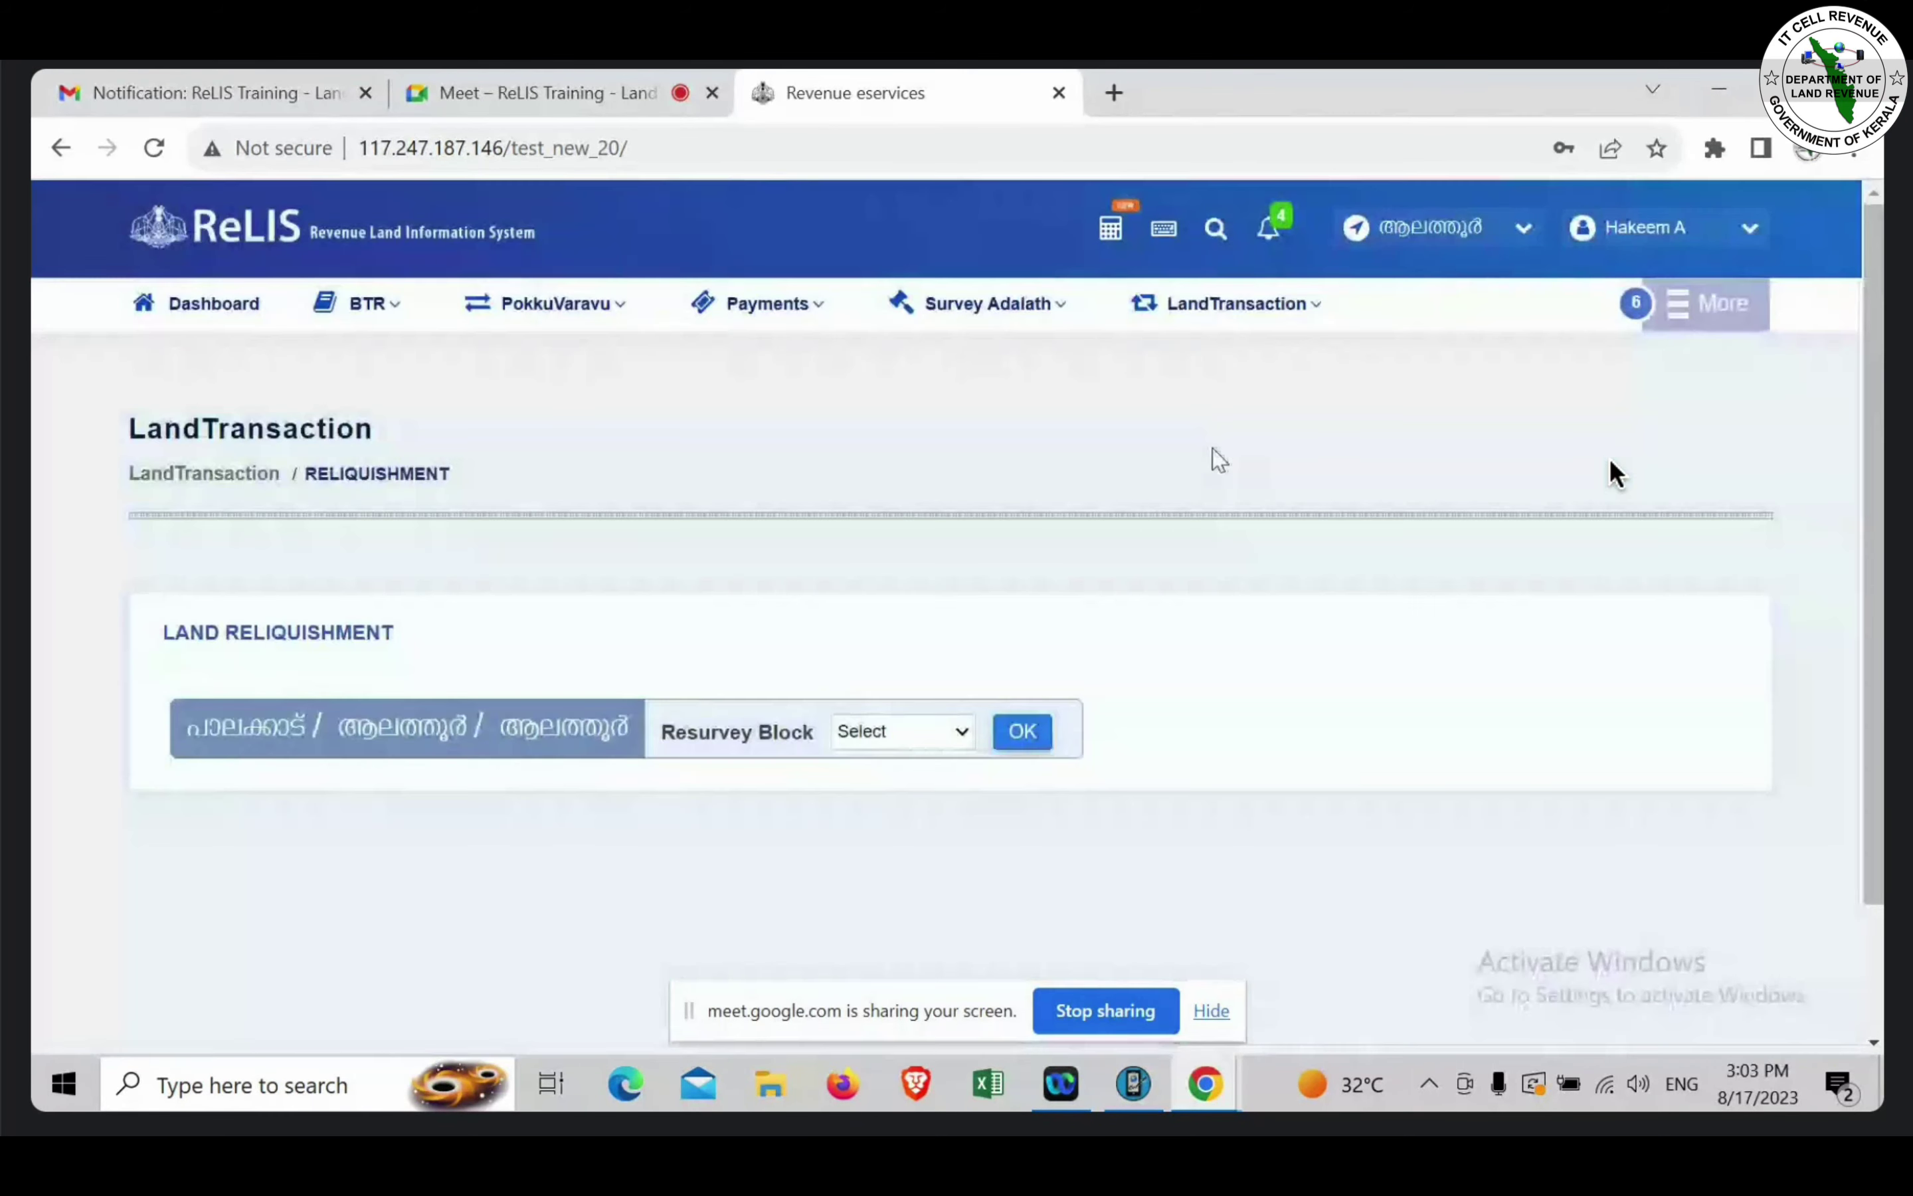
pyautogui.scroll(-2, 1219, 459)
pyautogui.click(961, 572)
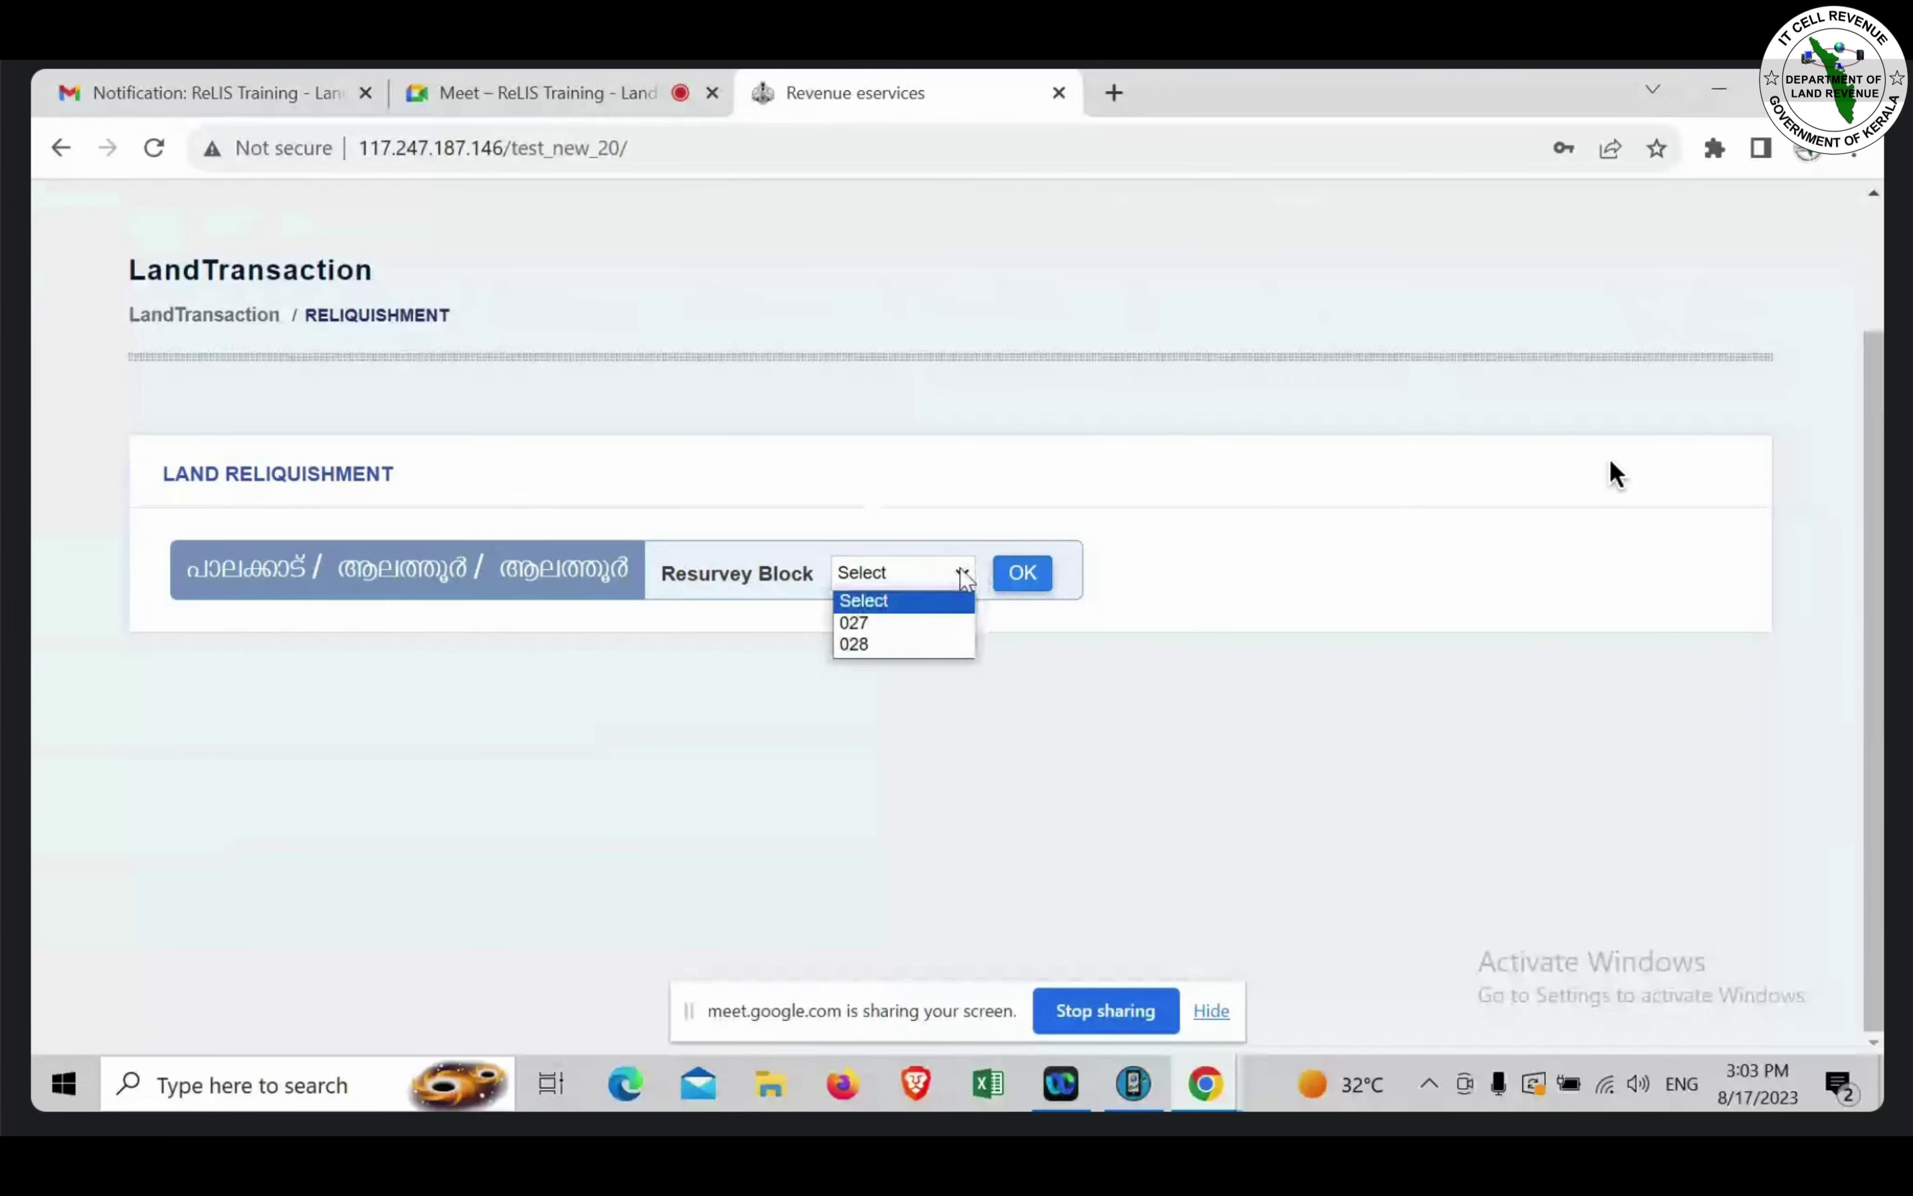
pyautogui.click(896, 625)
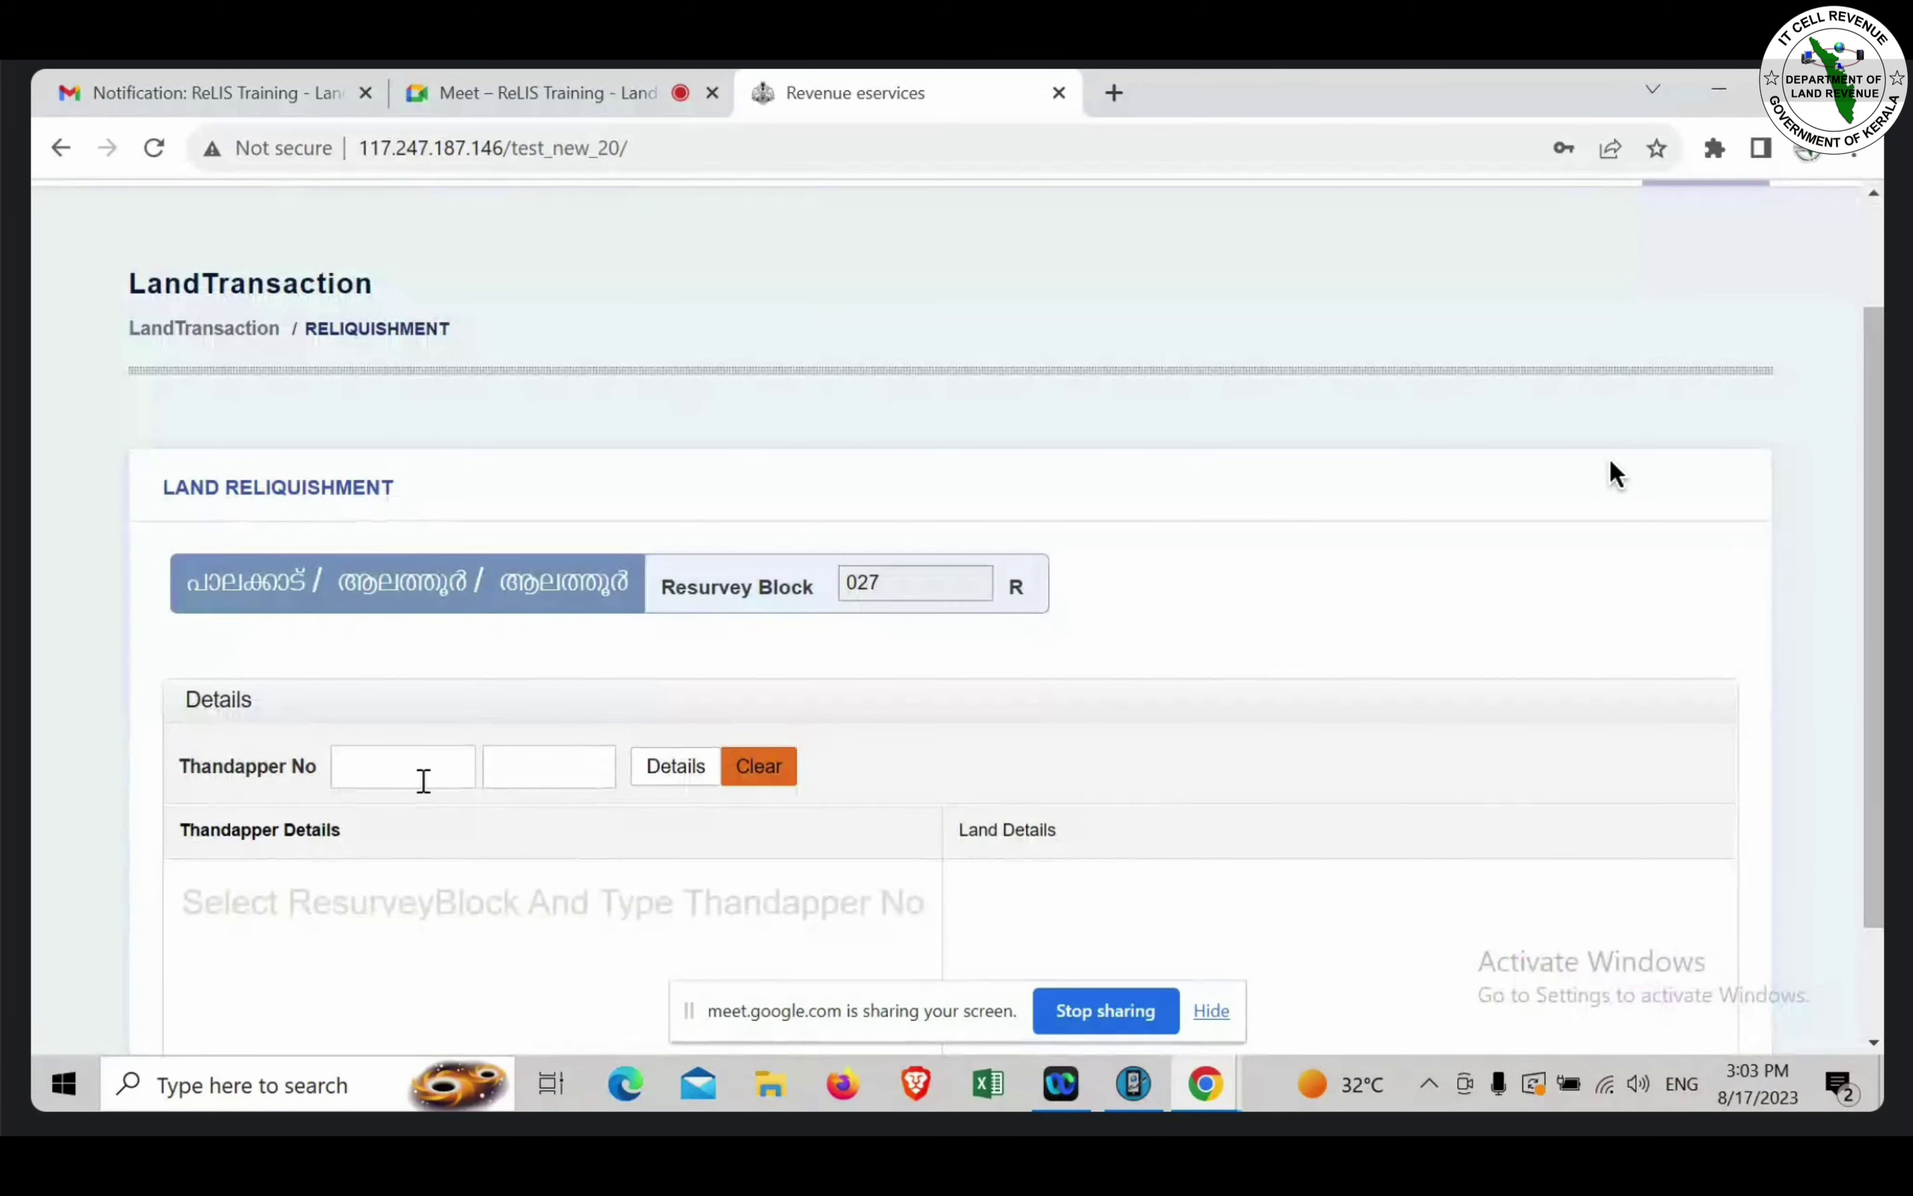
pyautogui.click(424, 781)
pyautogui.write('869')
pyautogui.click(668, 772)
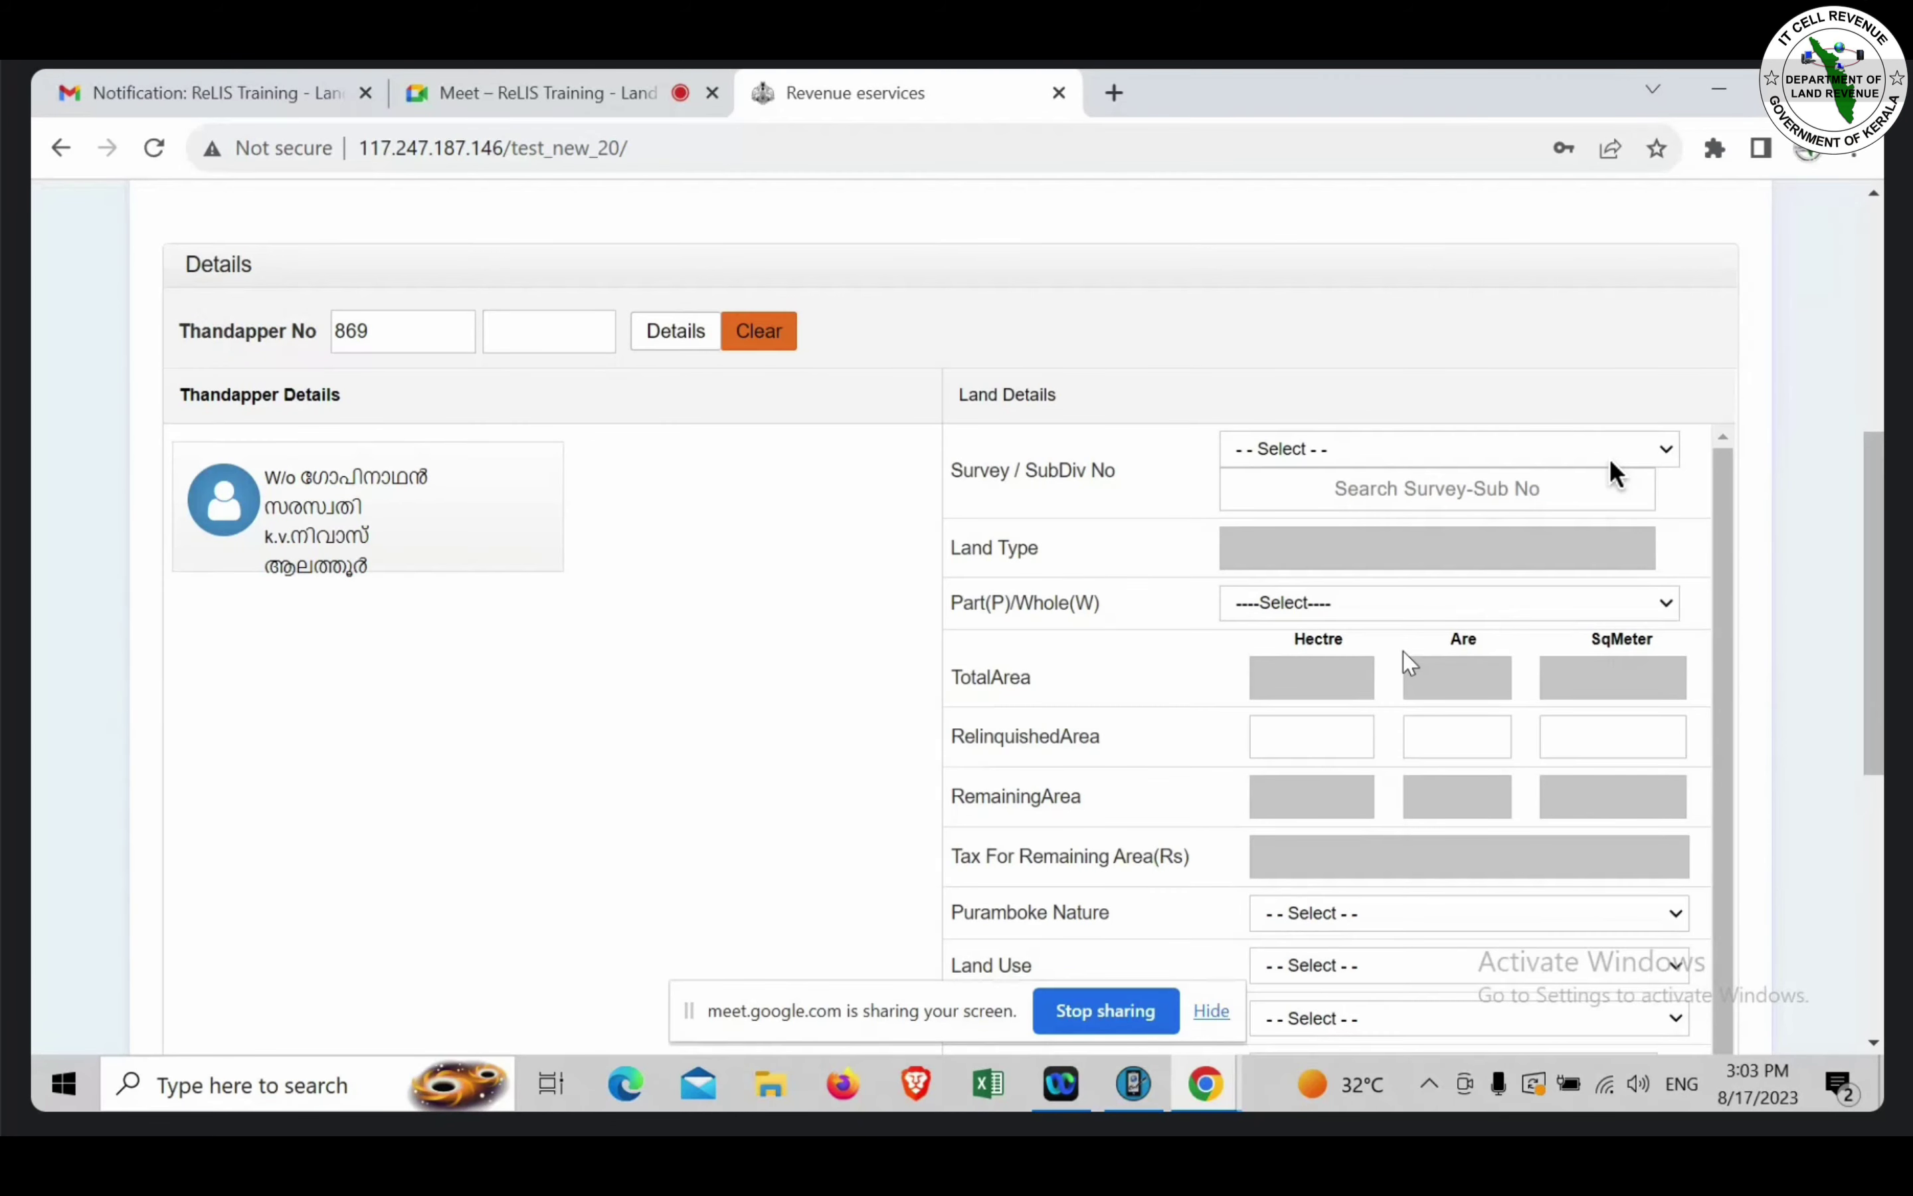
# Select survey subdivision 10-5 as a Partial relinquishment and go to the RelinquishedArea fields.
pyautogui.scroll(3, 1404, 652)
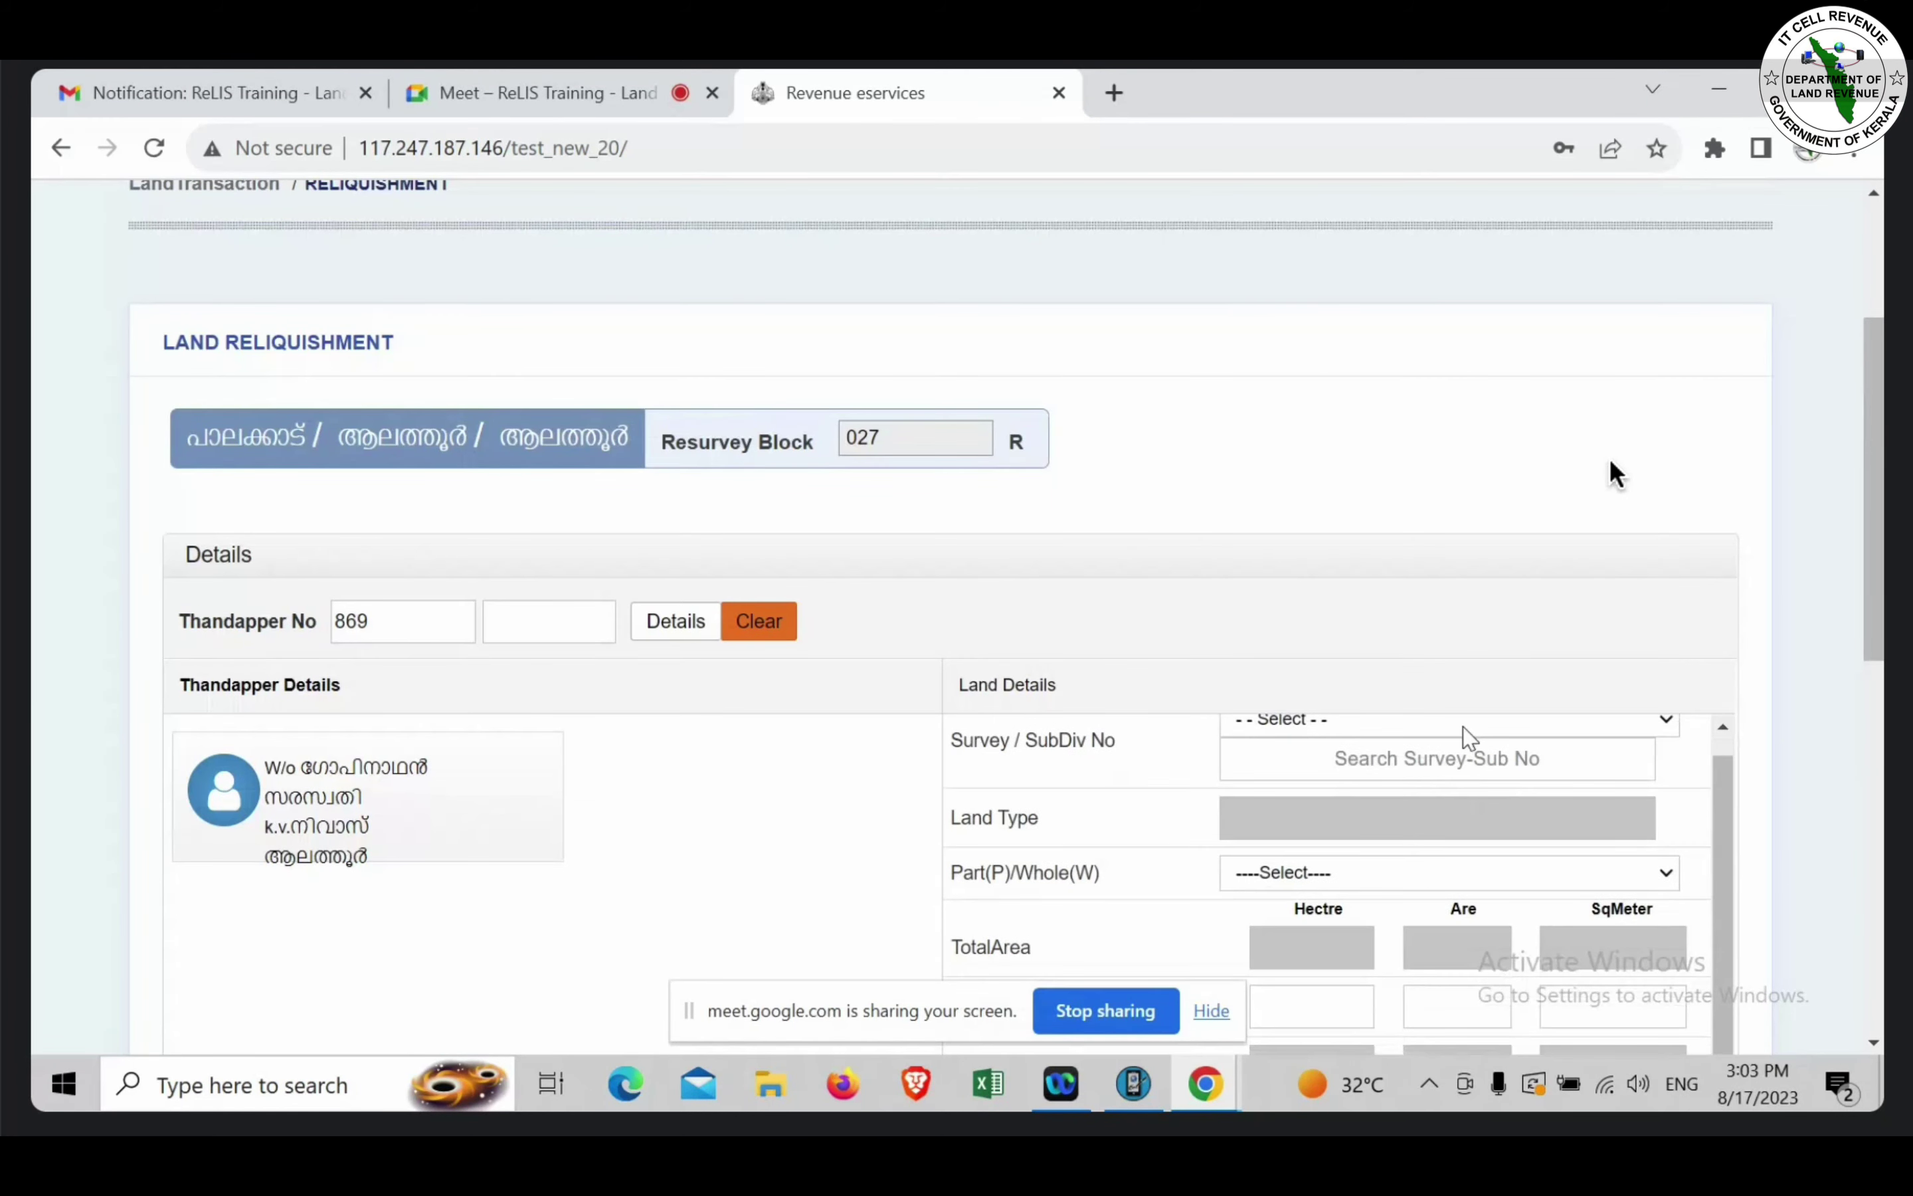
pyautogui.scroll(-6, 1611, 462)
pyautogui.scroll(3, 1611, 461)
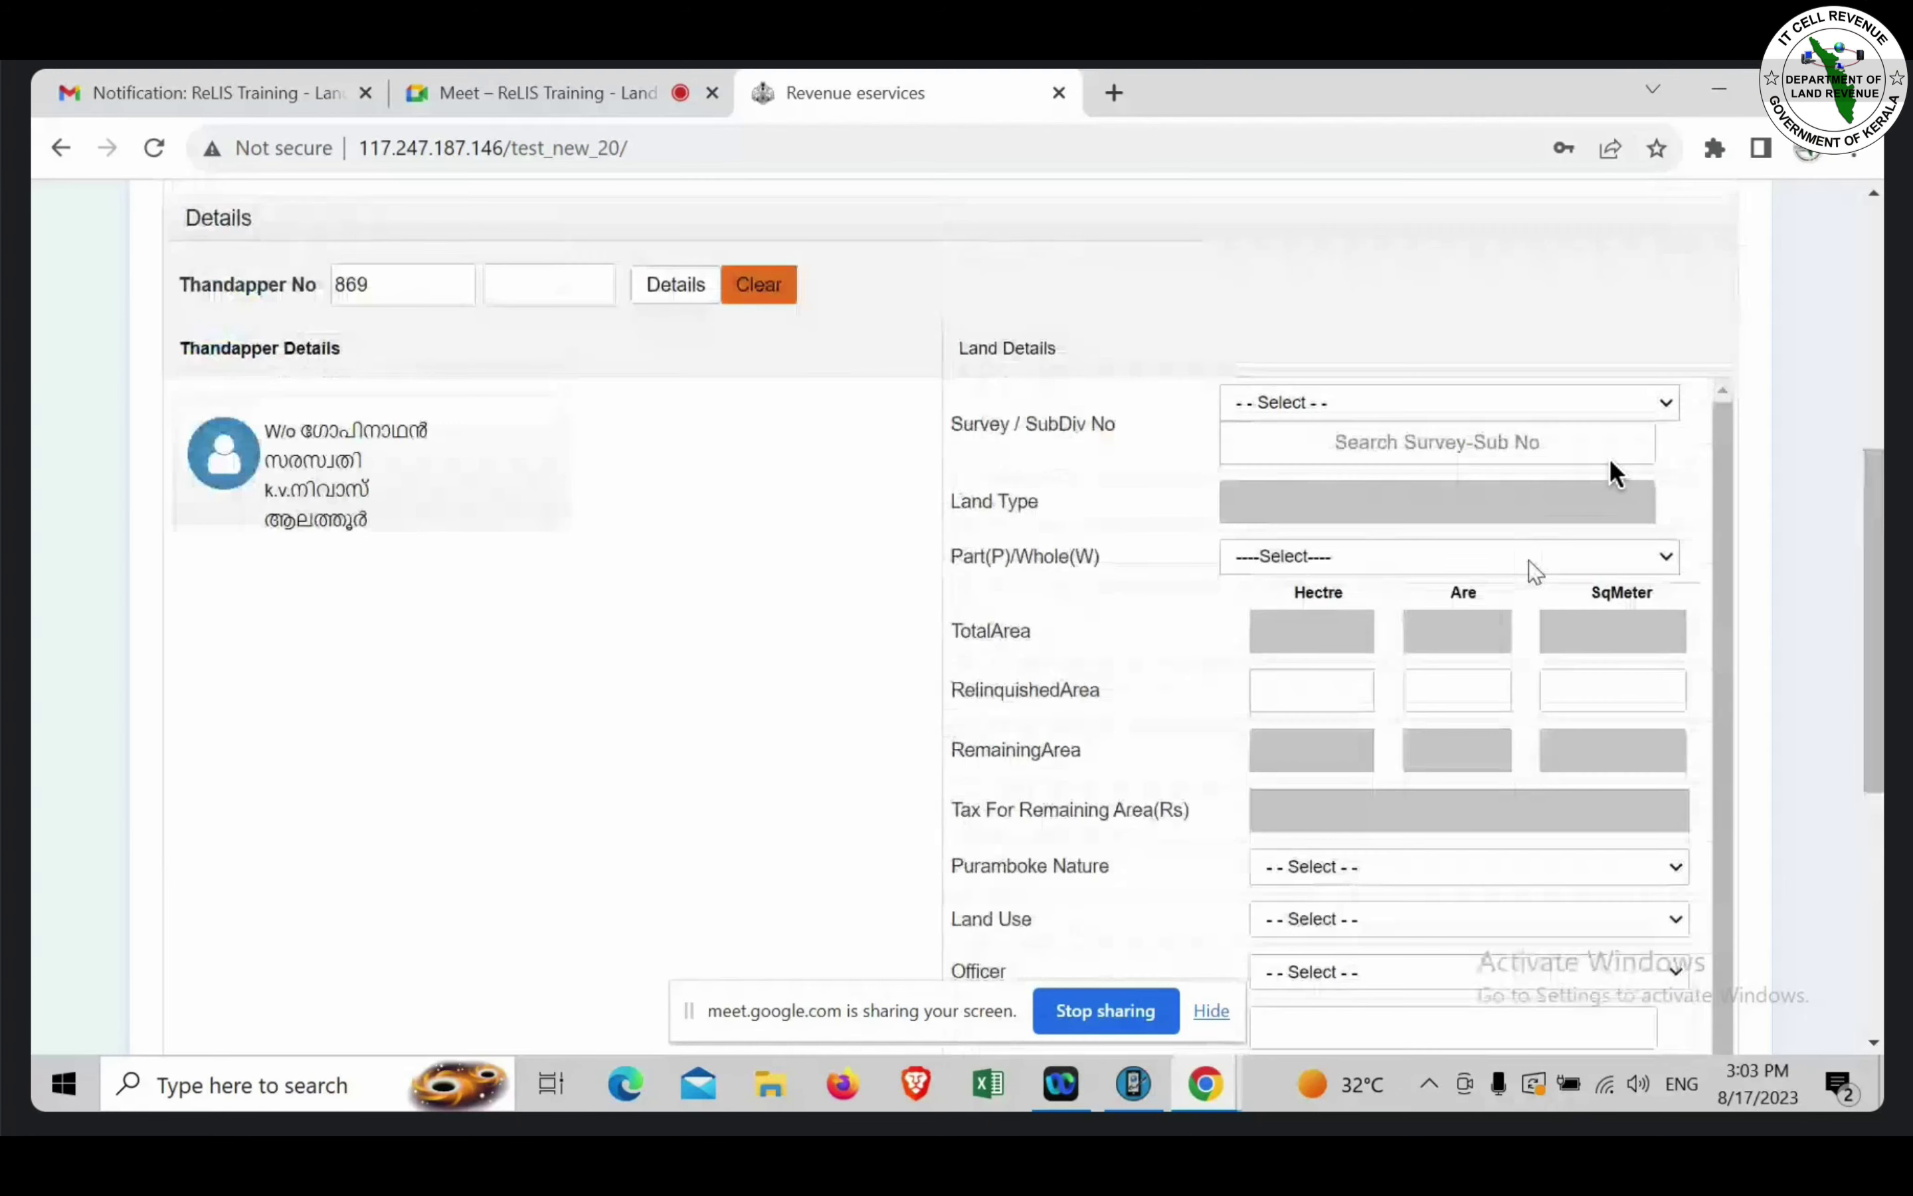
pyautogui.click(1667, 416)
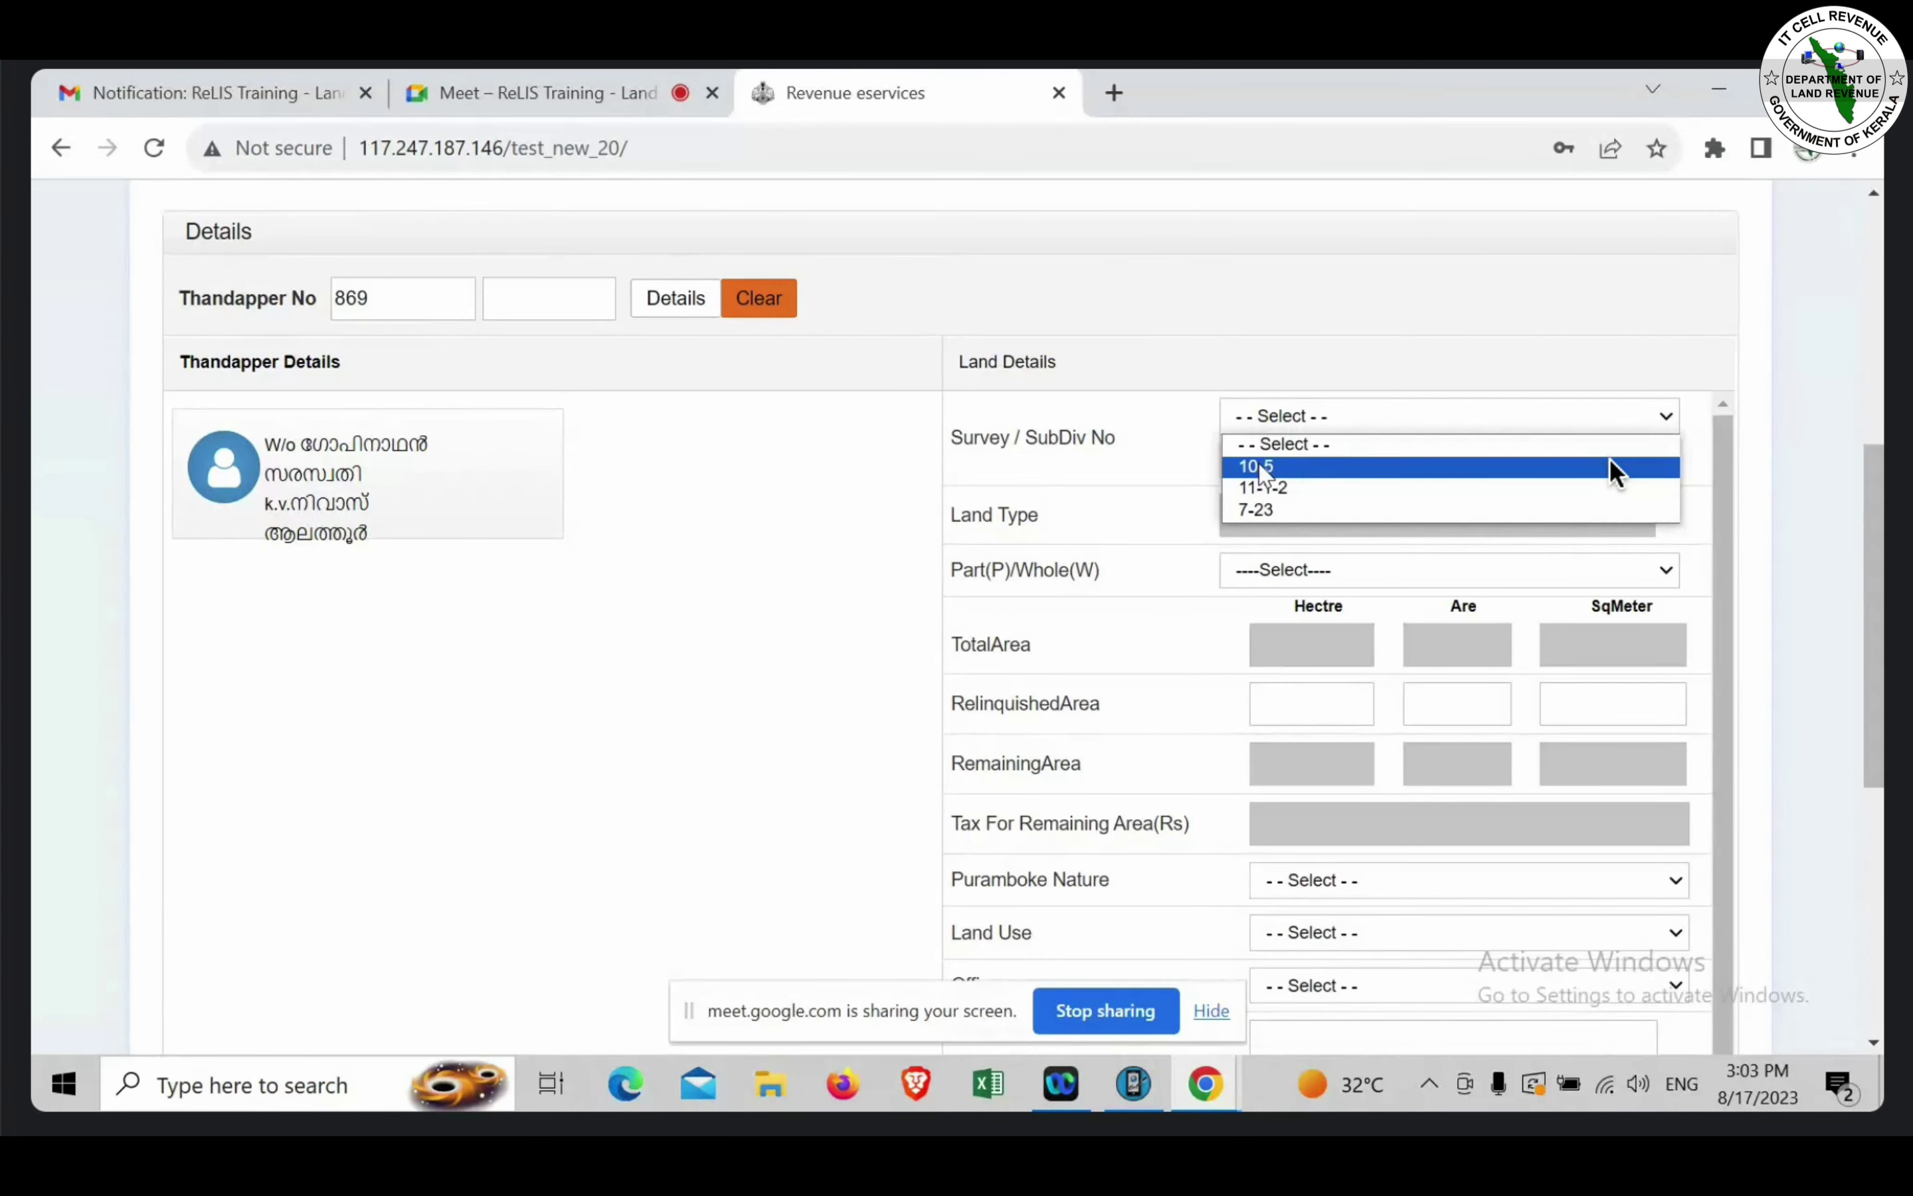
pyautogui.click(1613, 466)
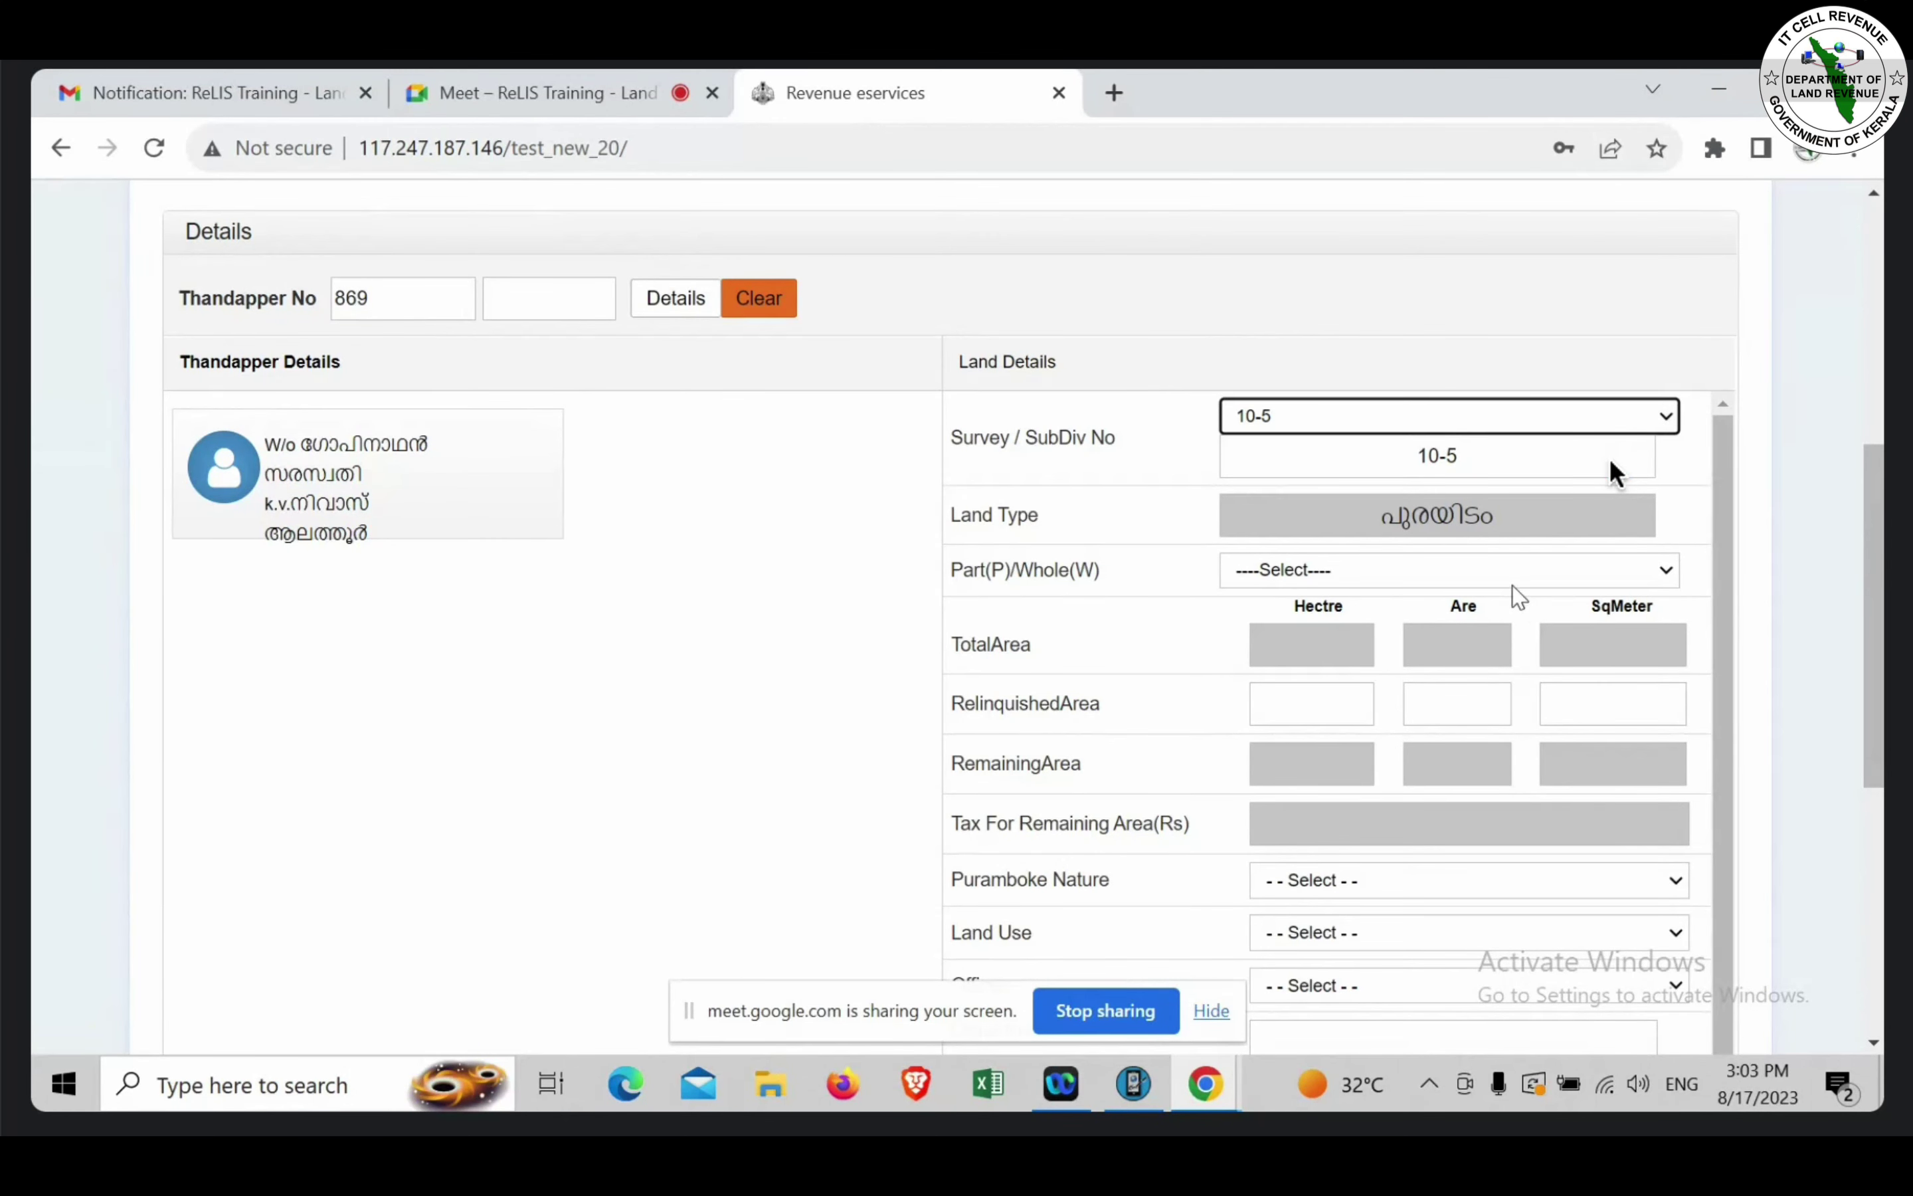
pyautogui.scroll(2, 1510, 585)
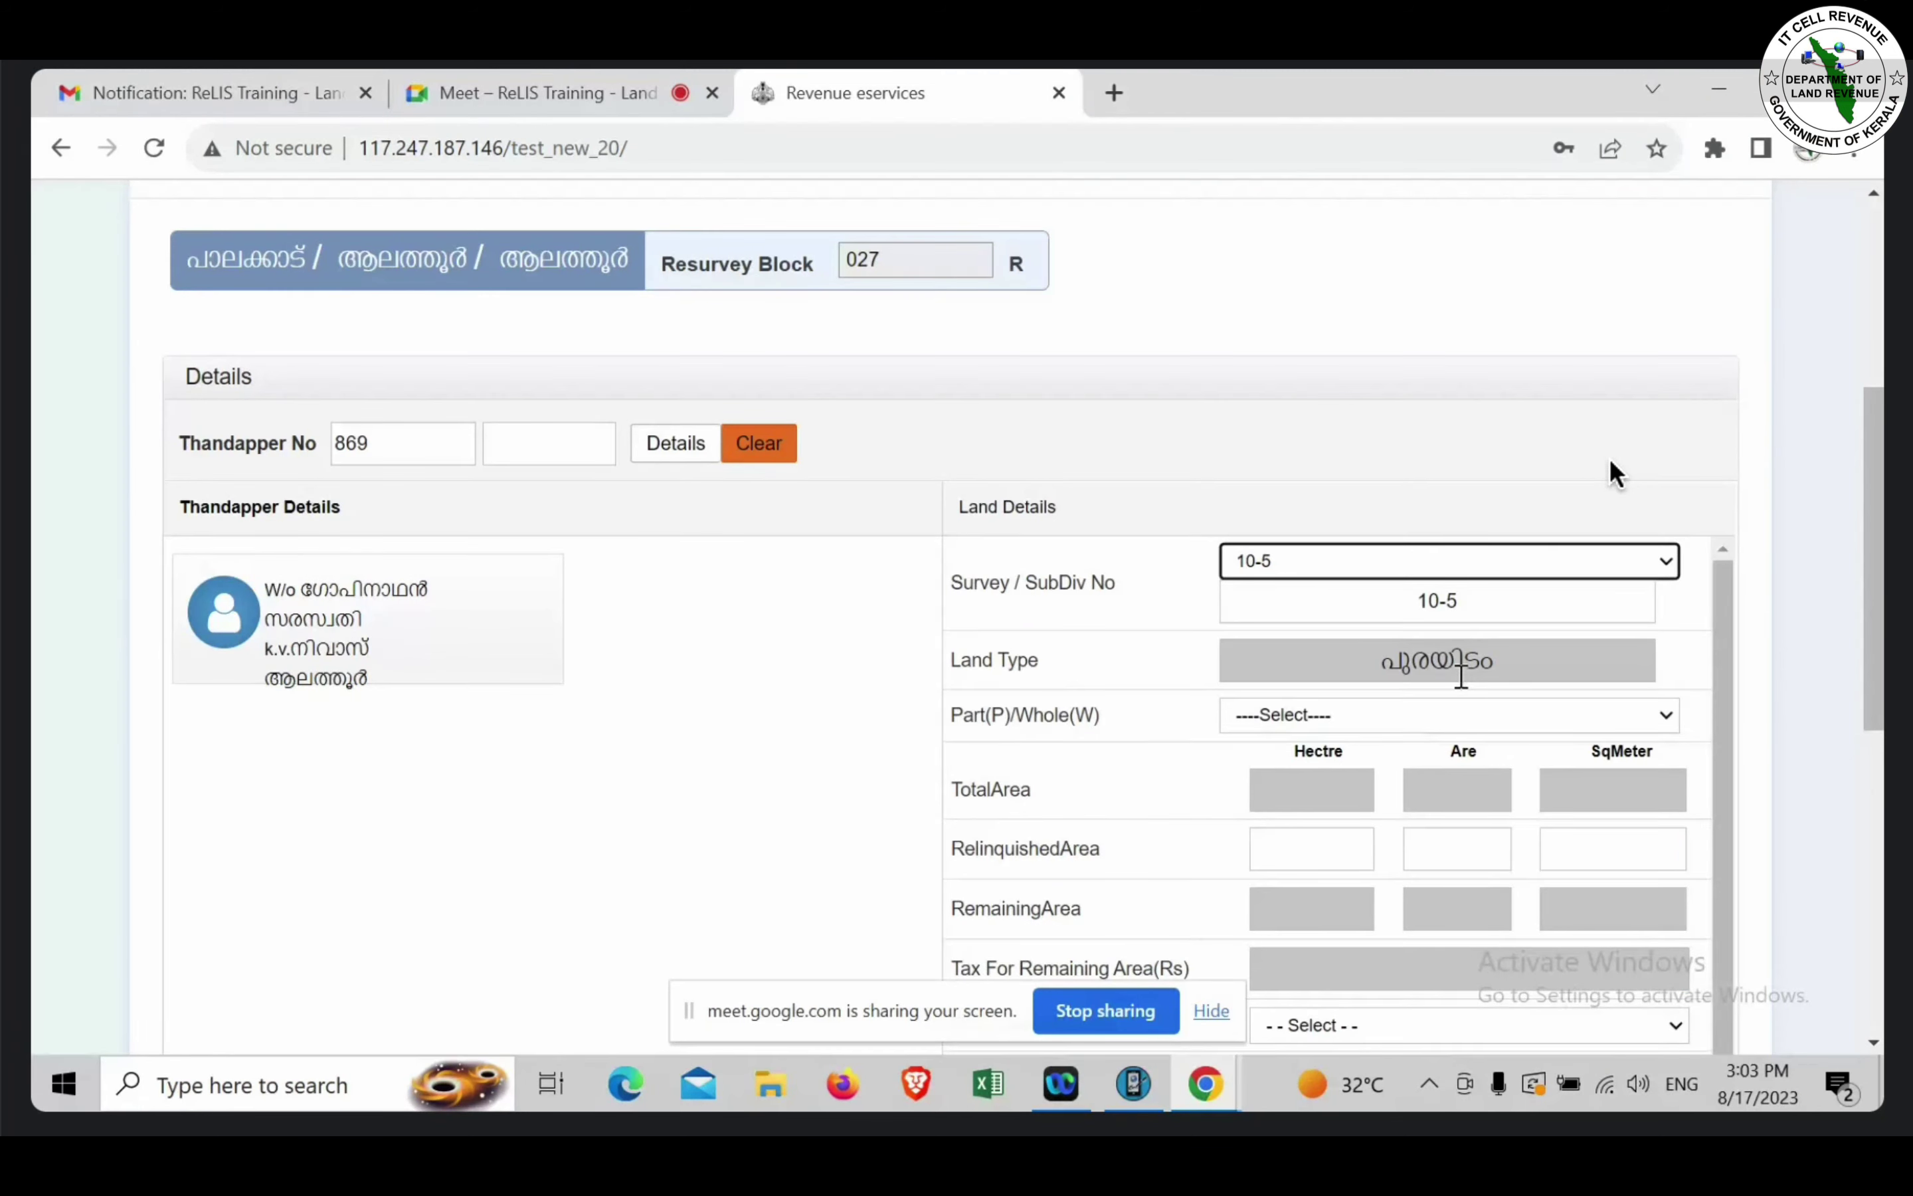
pyautogui.scroll(-1, 1540, 701)
pyautogui.click(1664, 631)
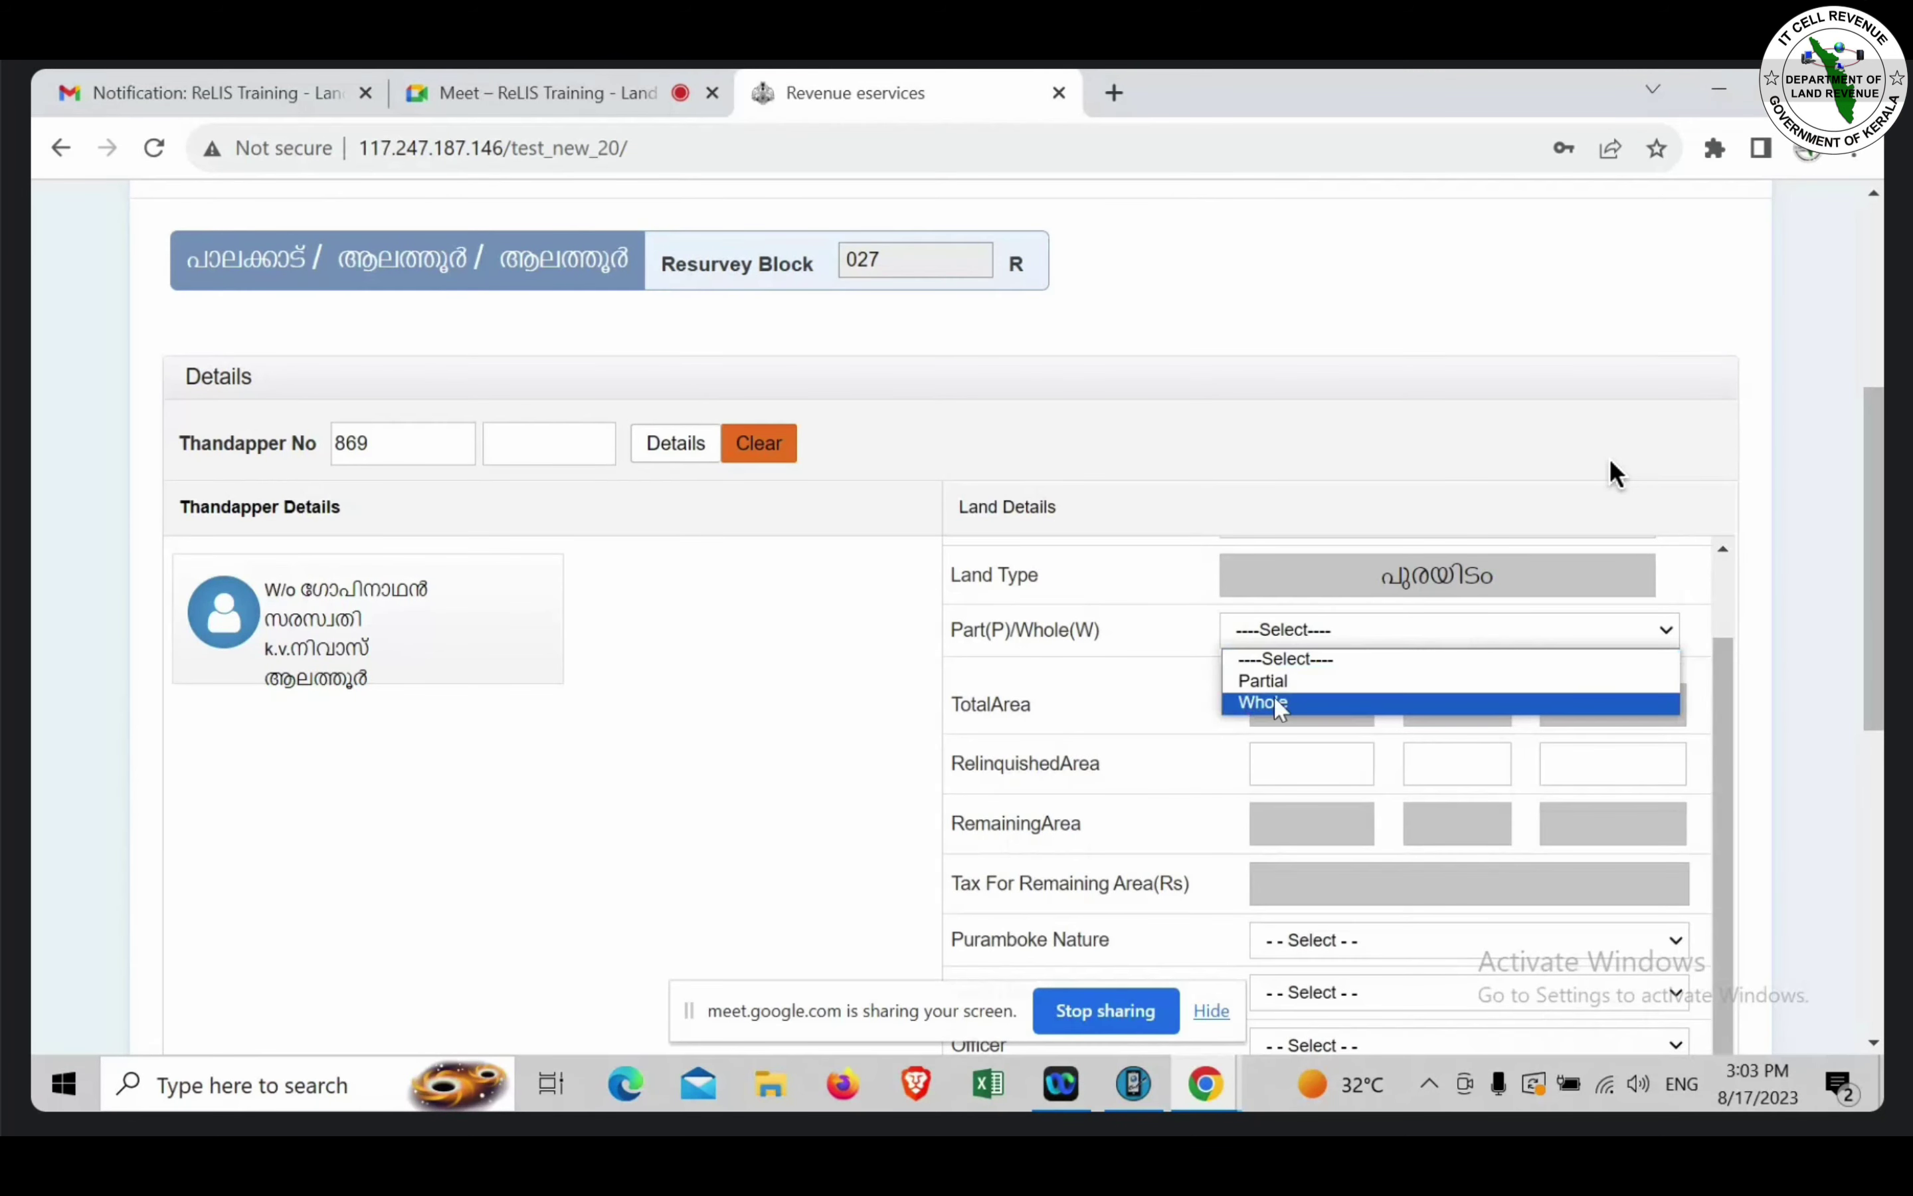
pyautogui.click(1265, 680)
pyautogui.scroll(1, 1684, 696)
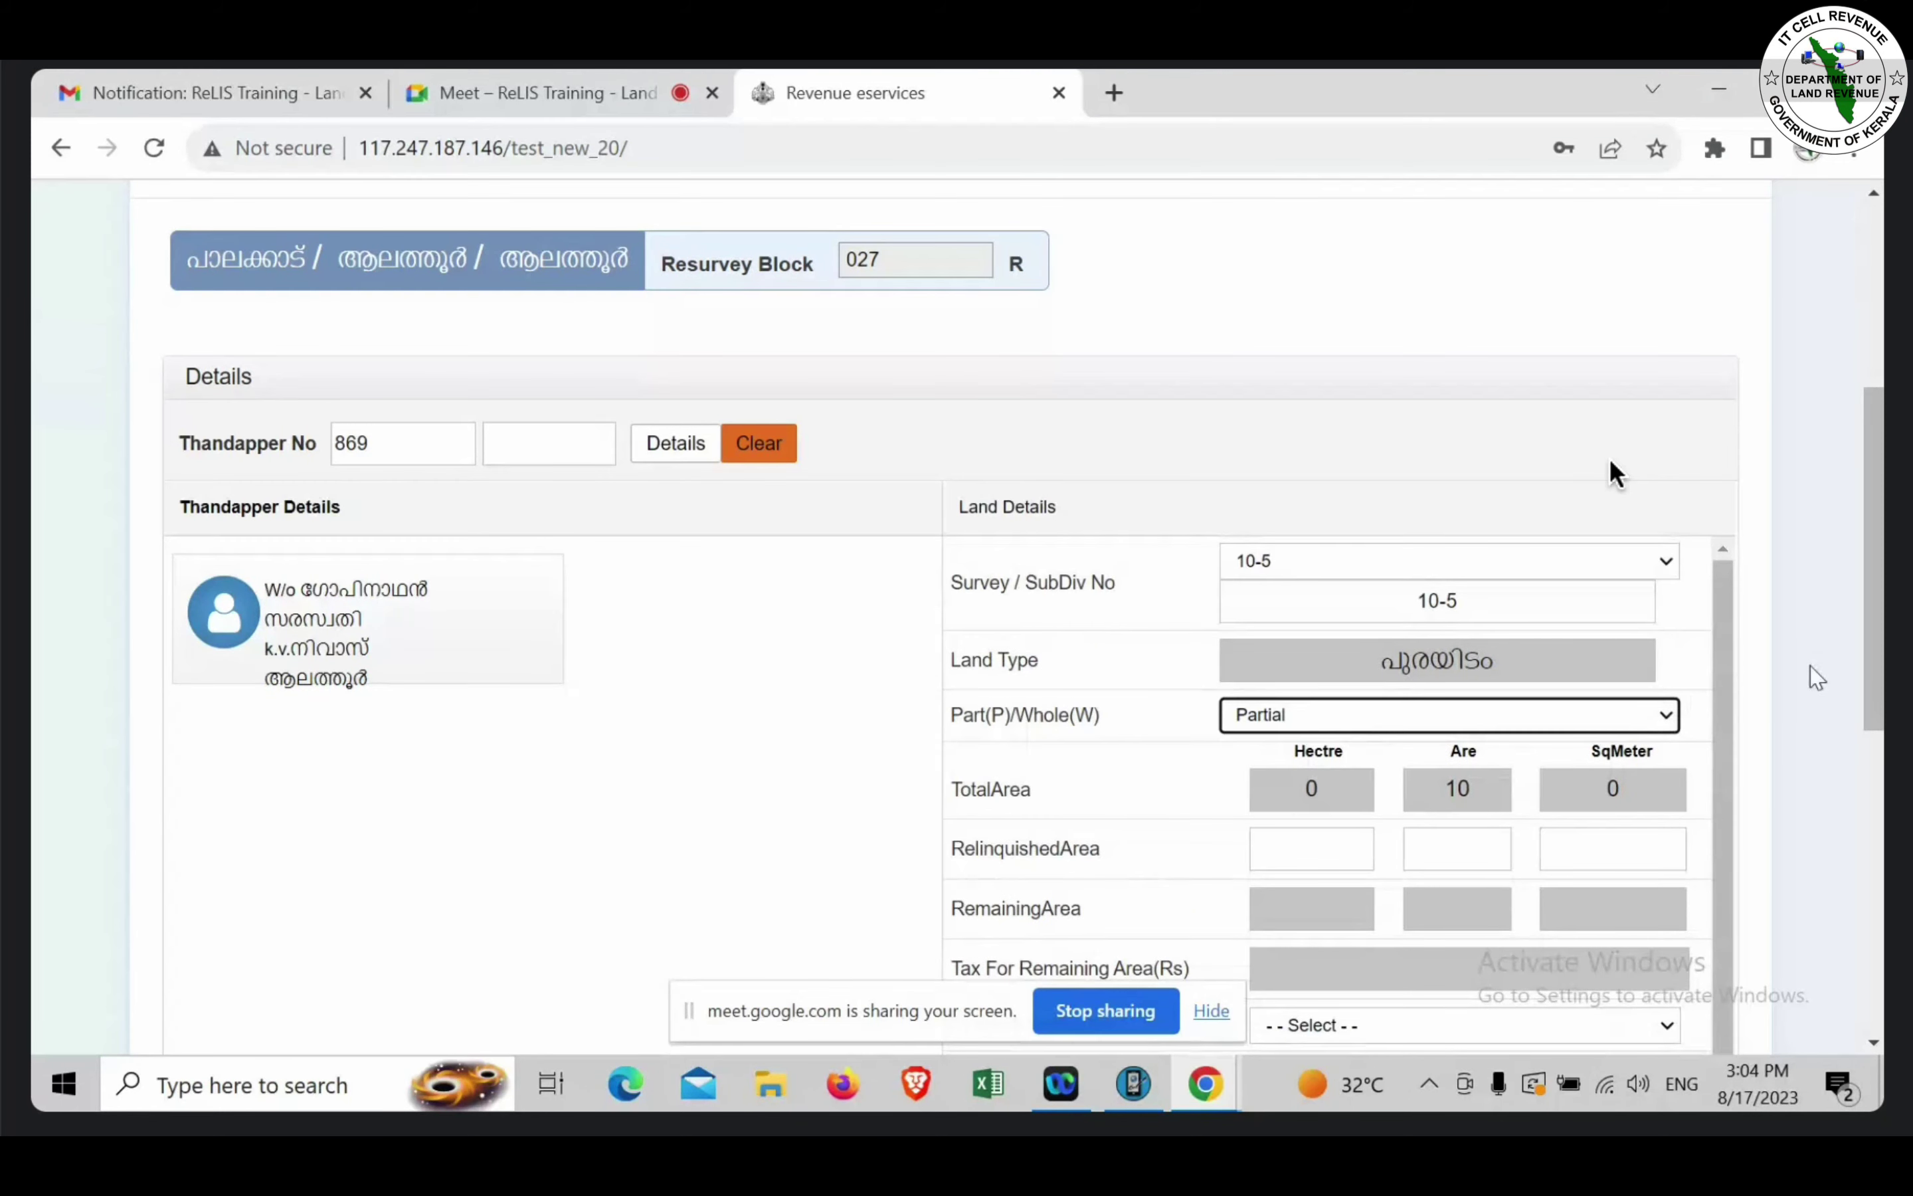
pyautogui.scroll(-1, 1846, 617)
pyautogui.scroll(-2, 1850, 621)
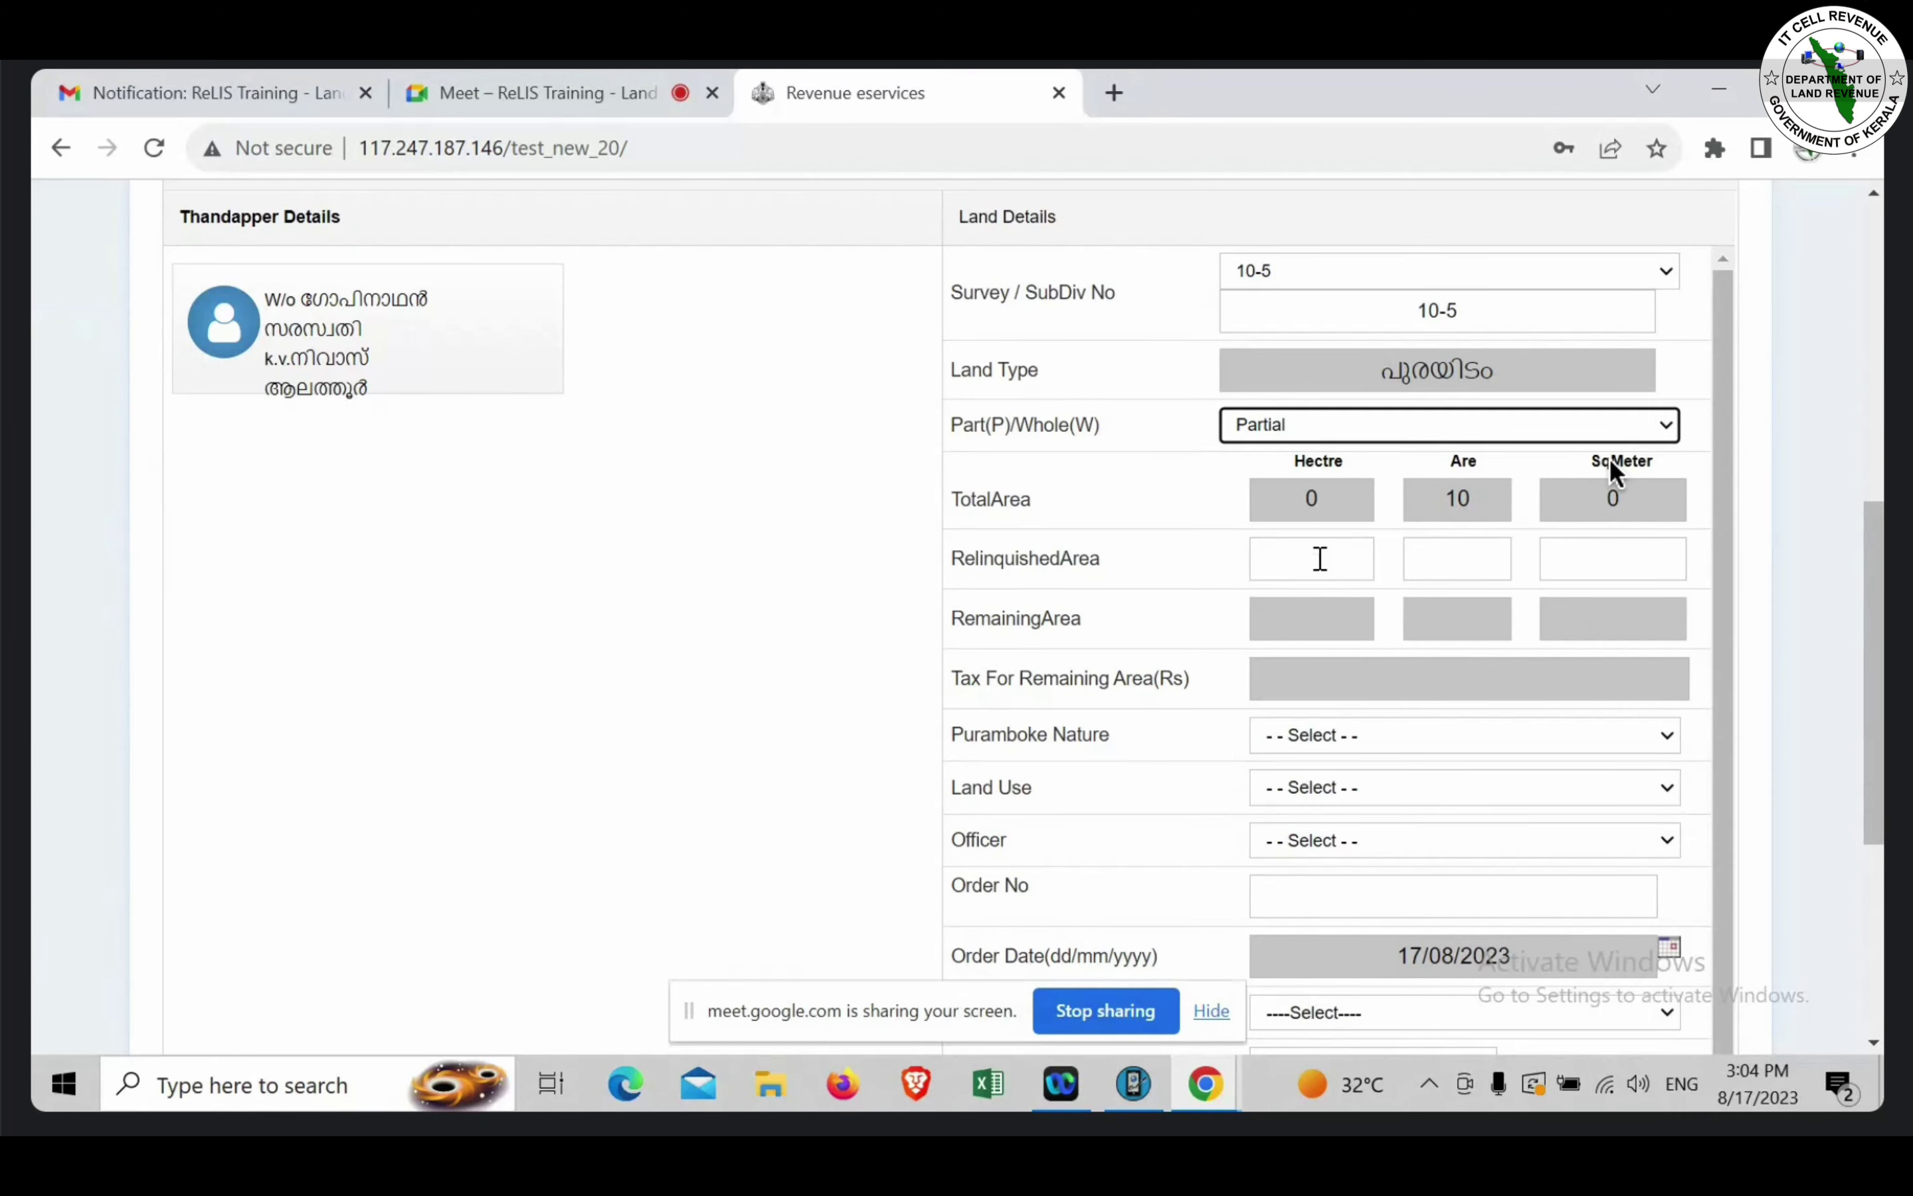
pyautogui.click(1316, 568)
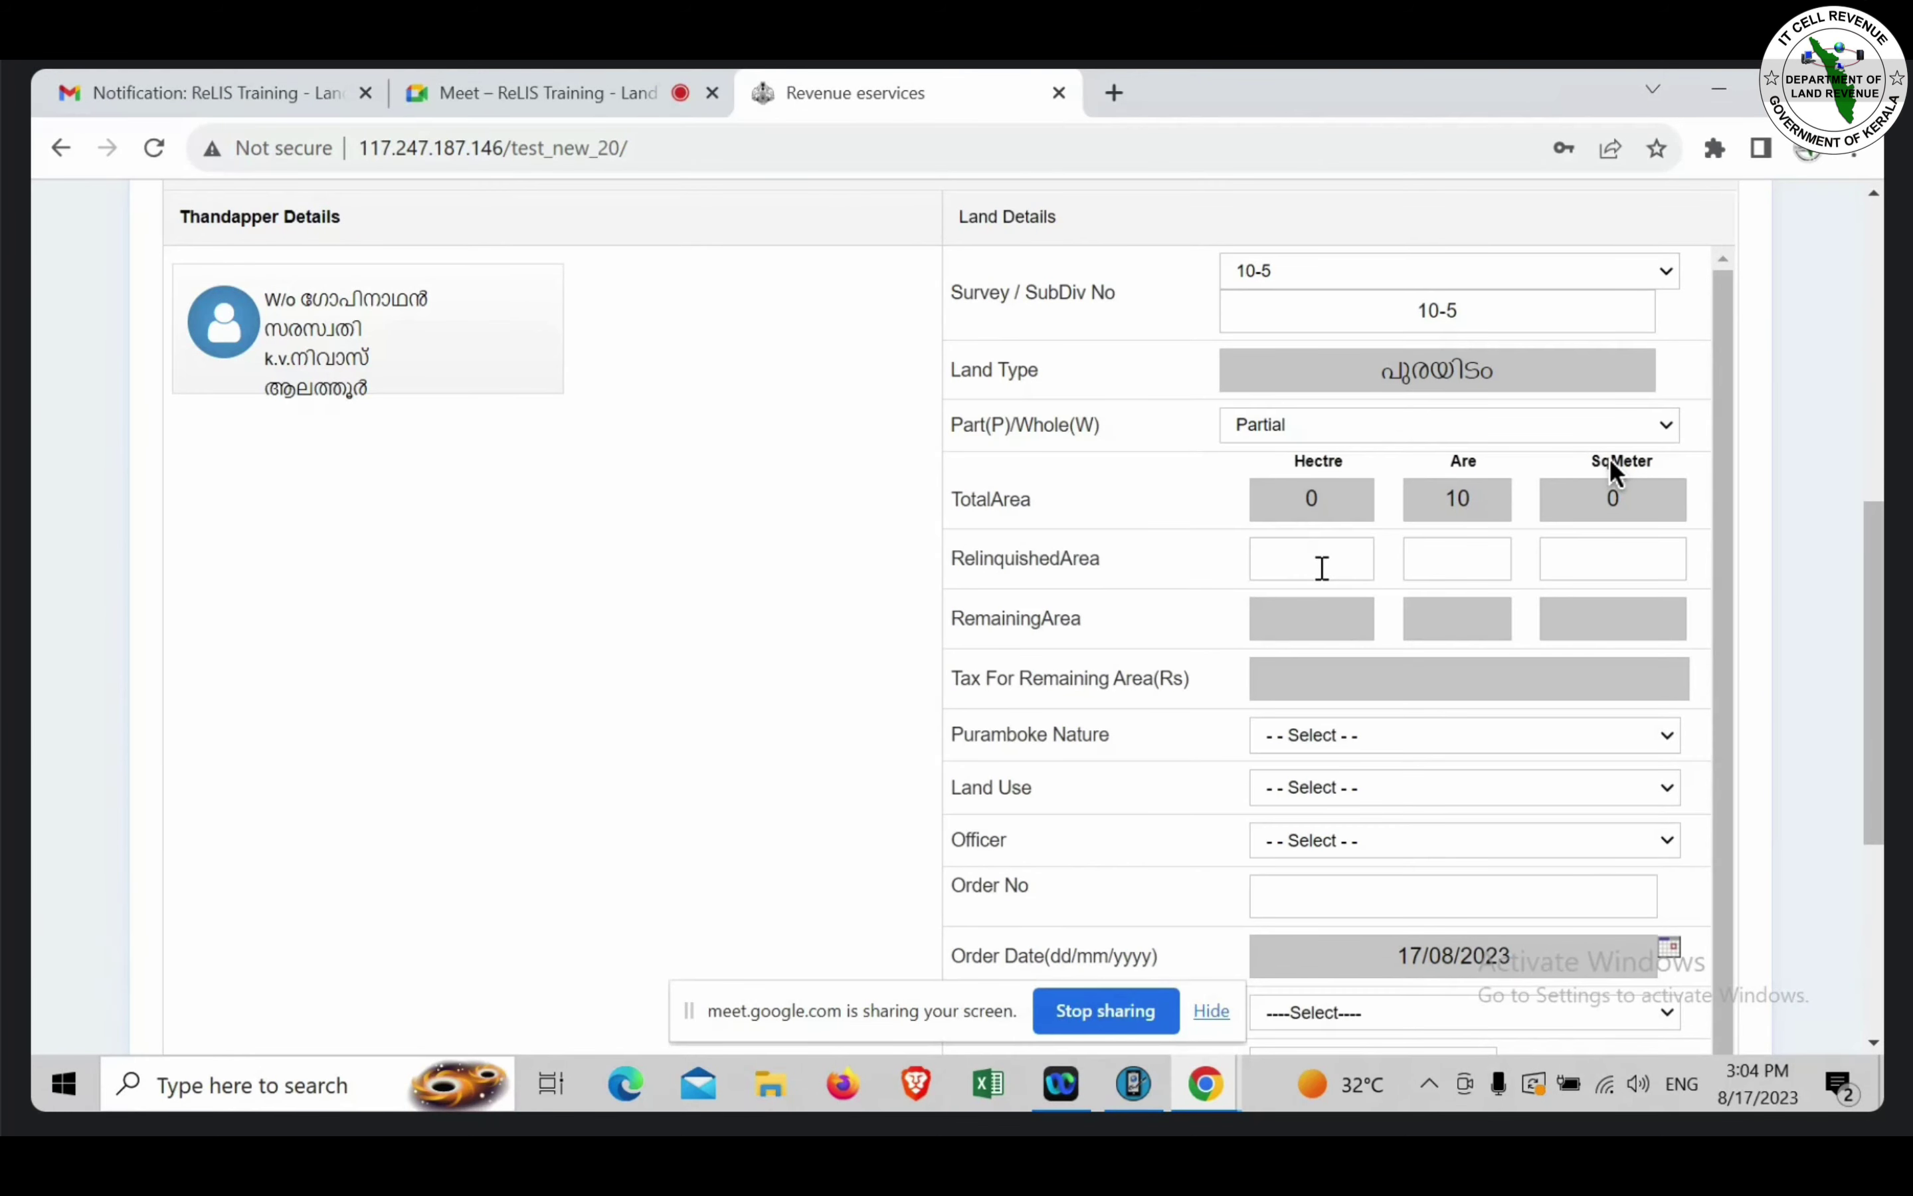
pyautogui.click(1457, 564)
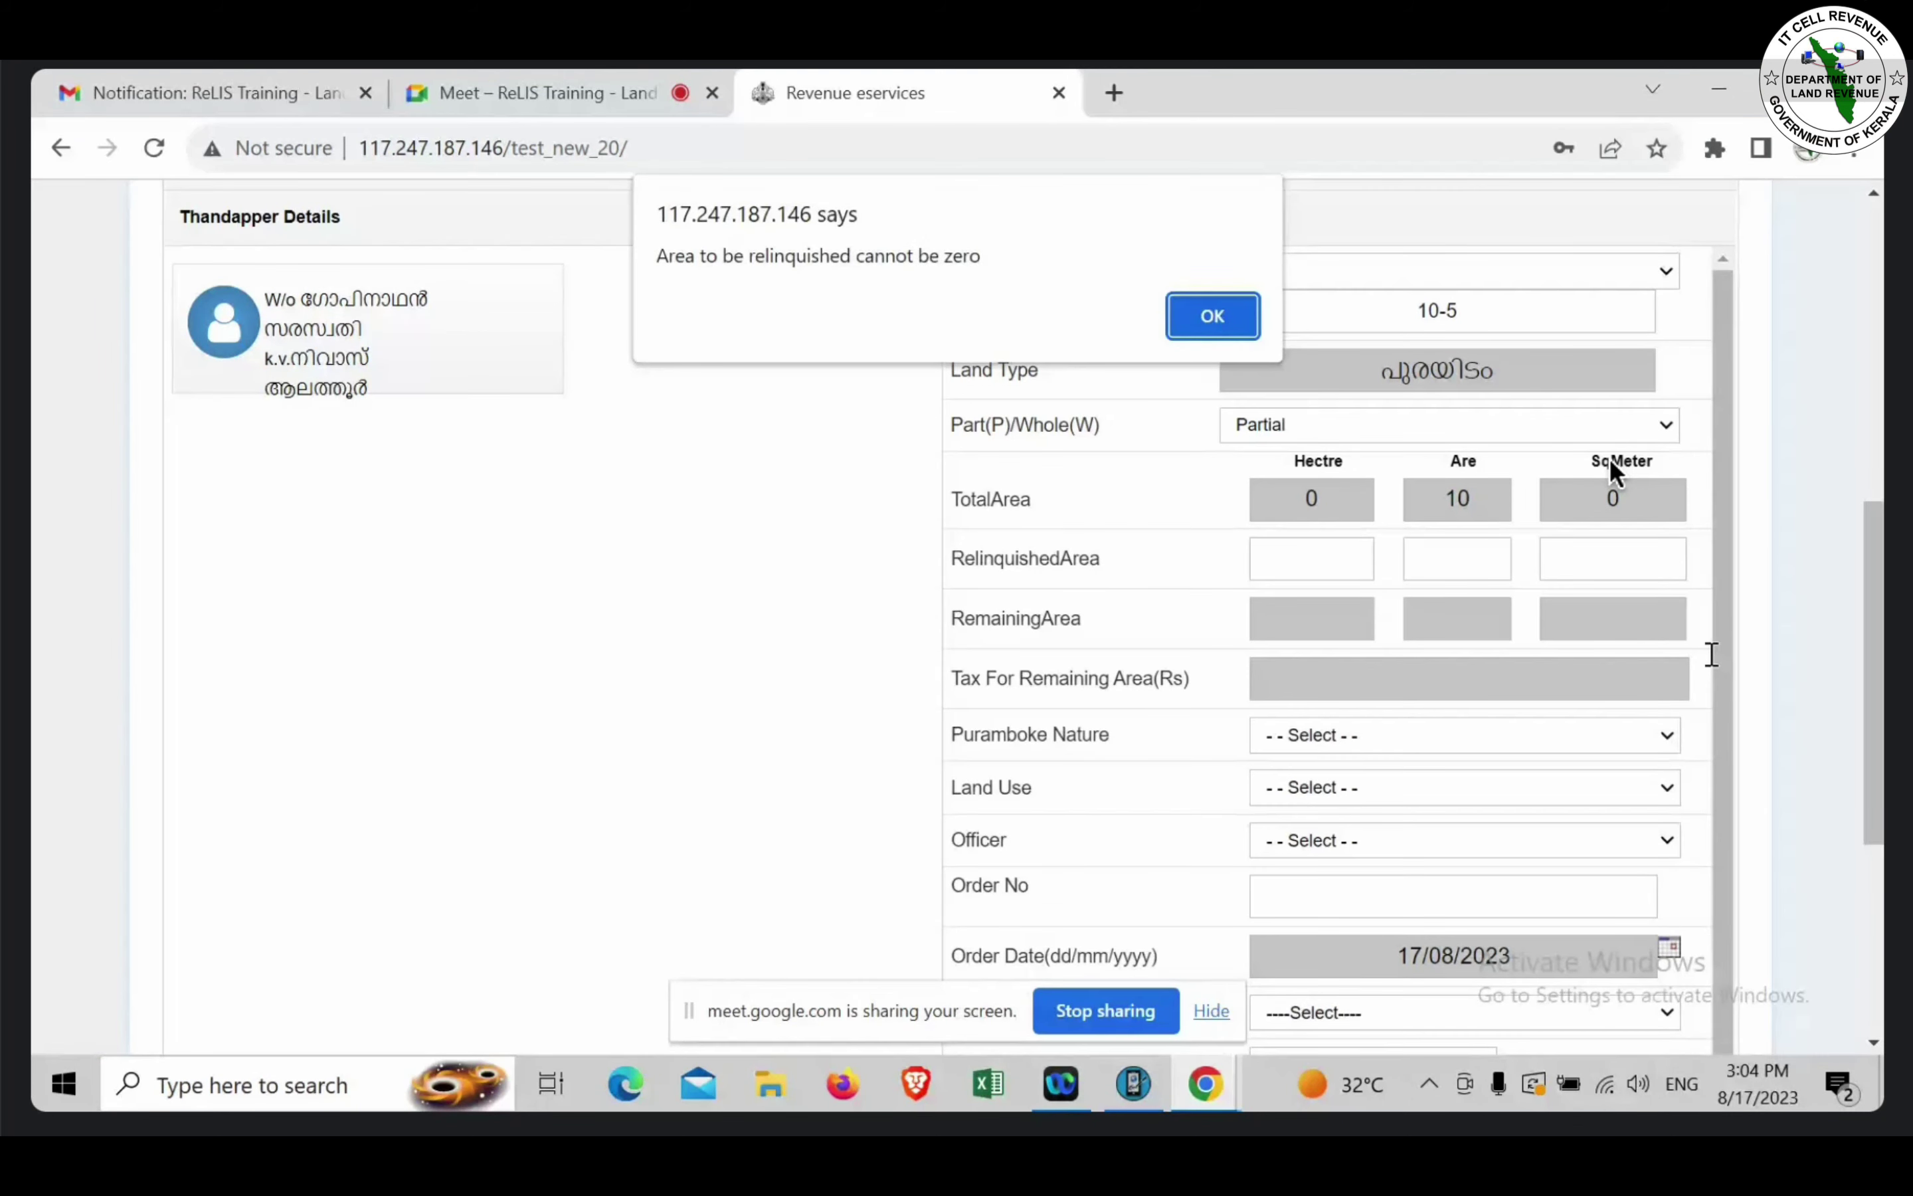
# Dismiss the stuck zero-area warning, close the Revenue eservices tab and reopen ReLIS in a new tab.
pyautogui.click(1234, 331)
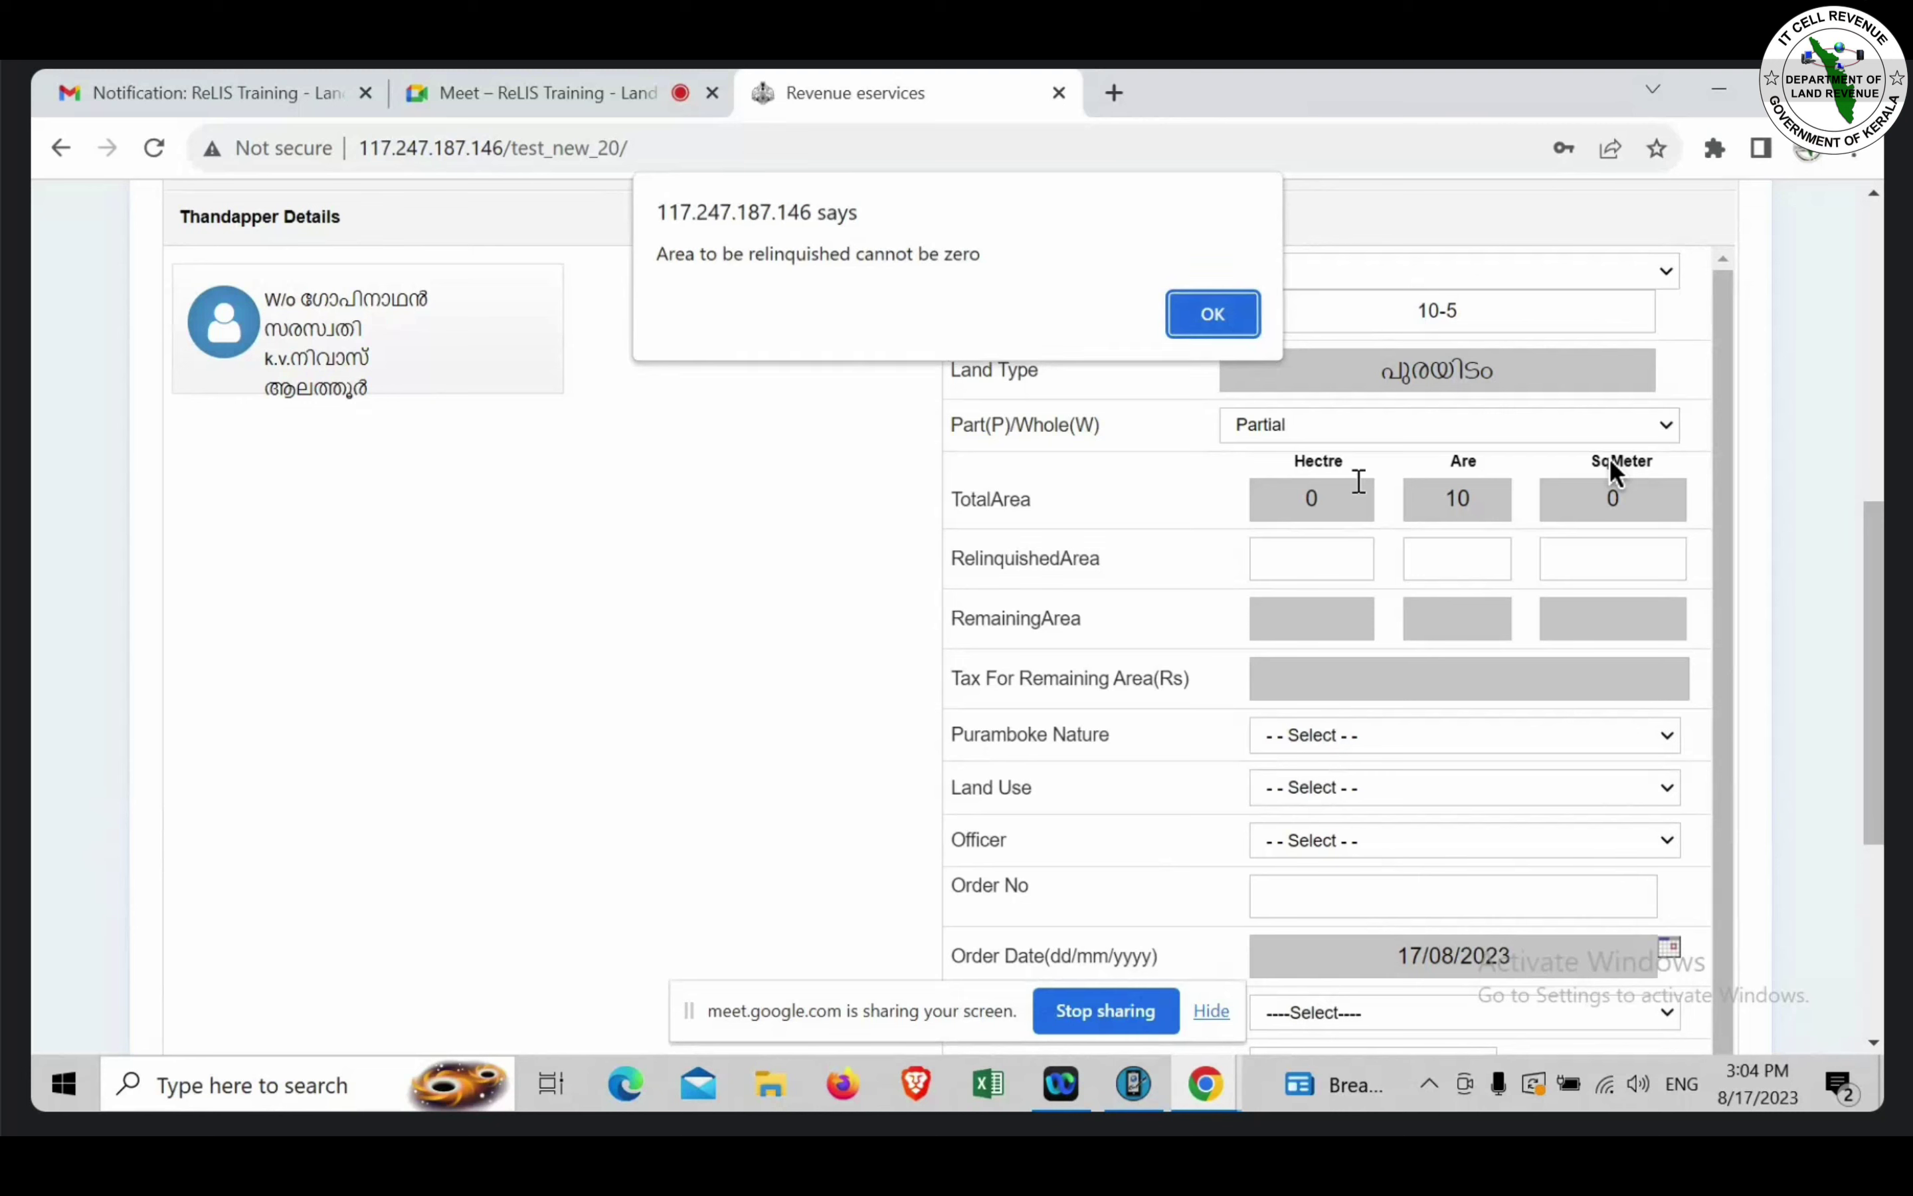
pyautogui.click(1230, 332)
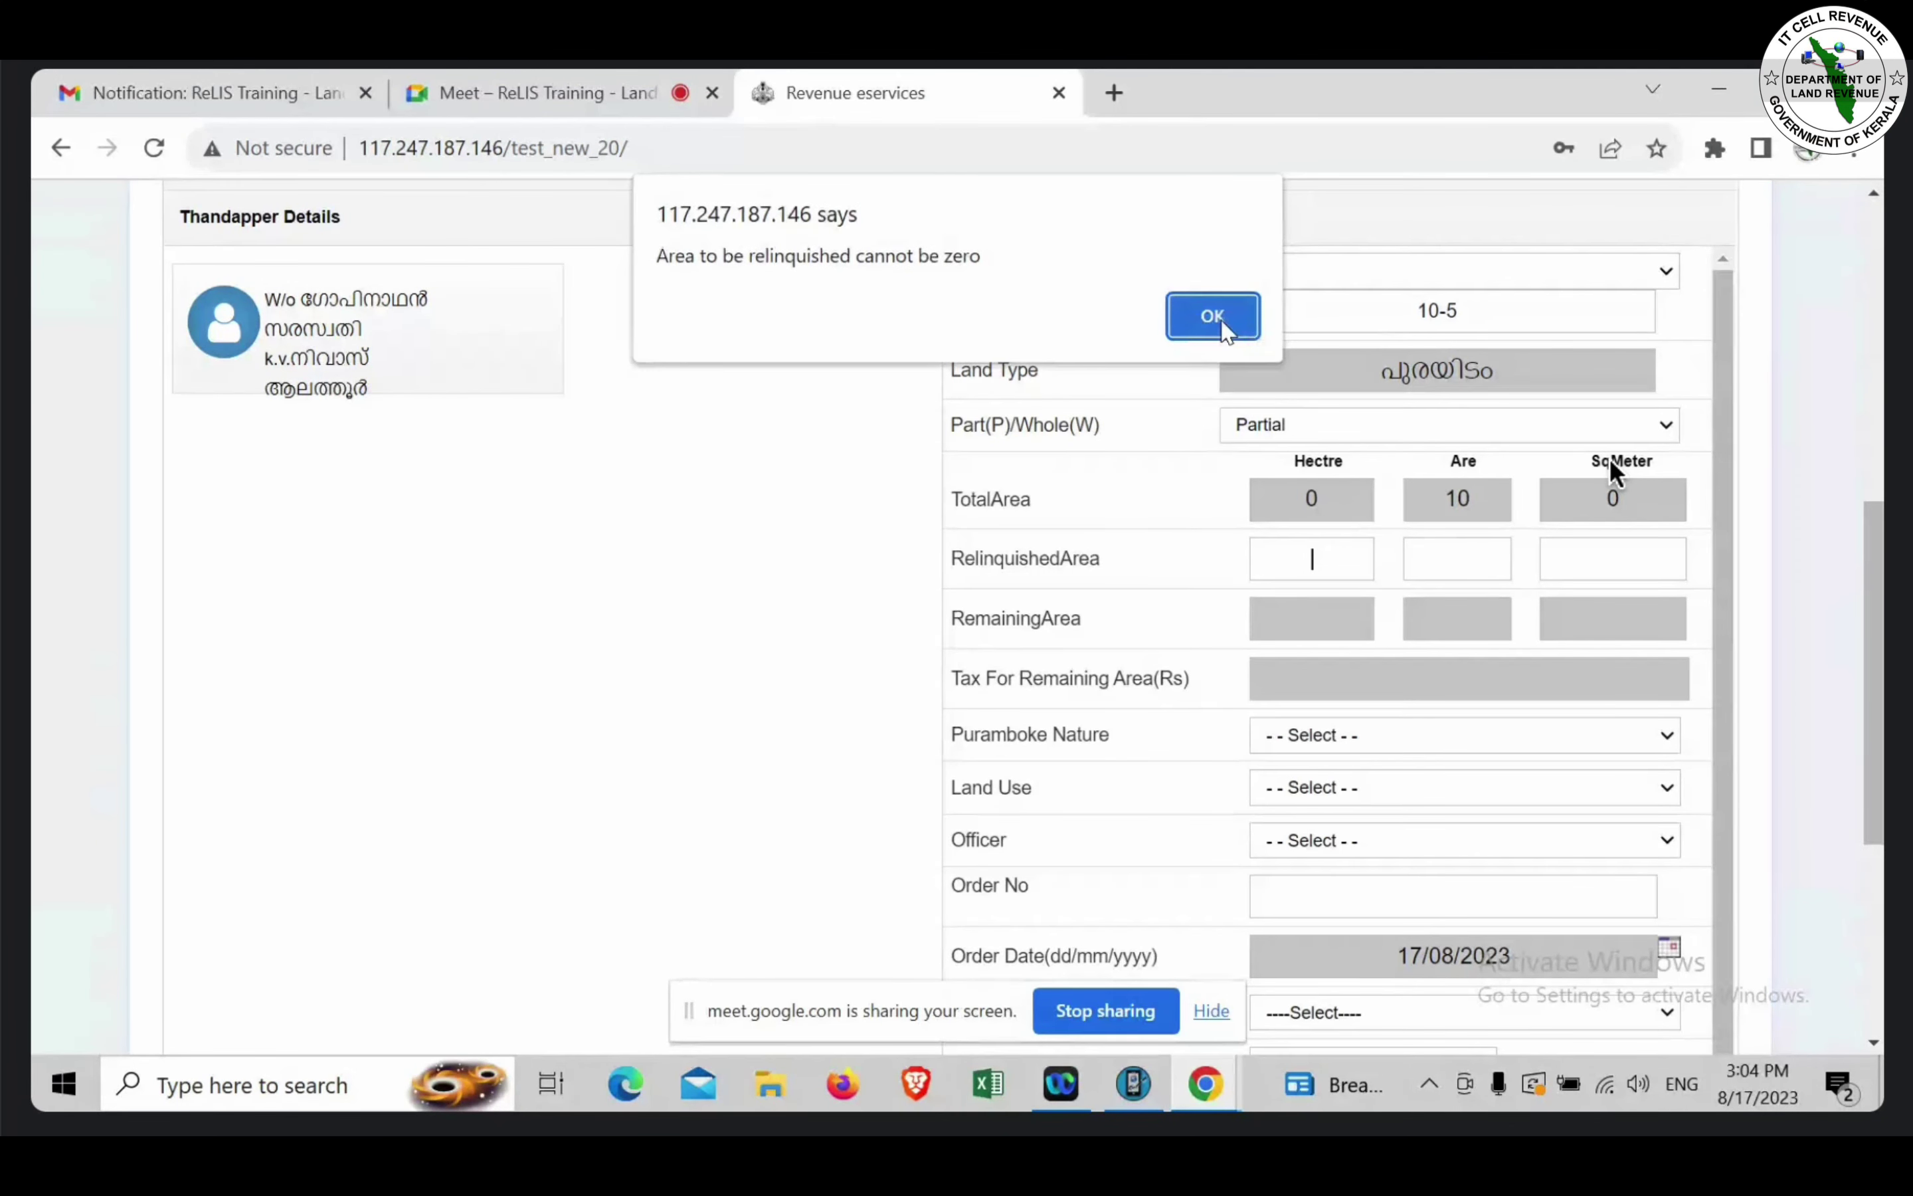
pyautogui.click(1224, 332)
pyautogui.click(1060, 93)
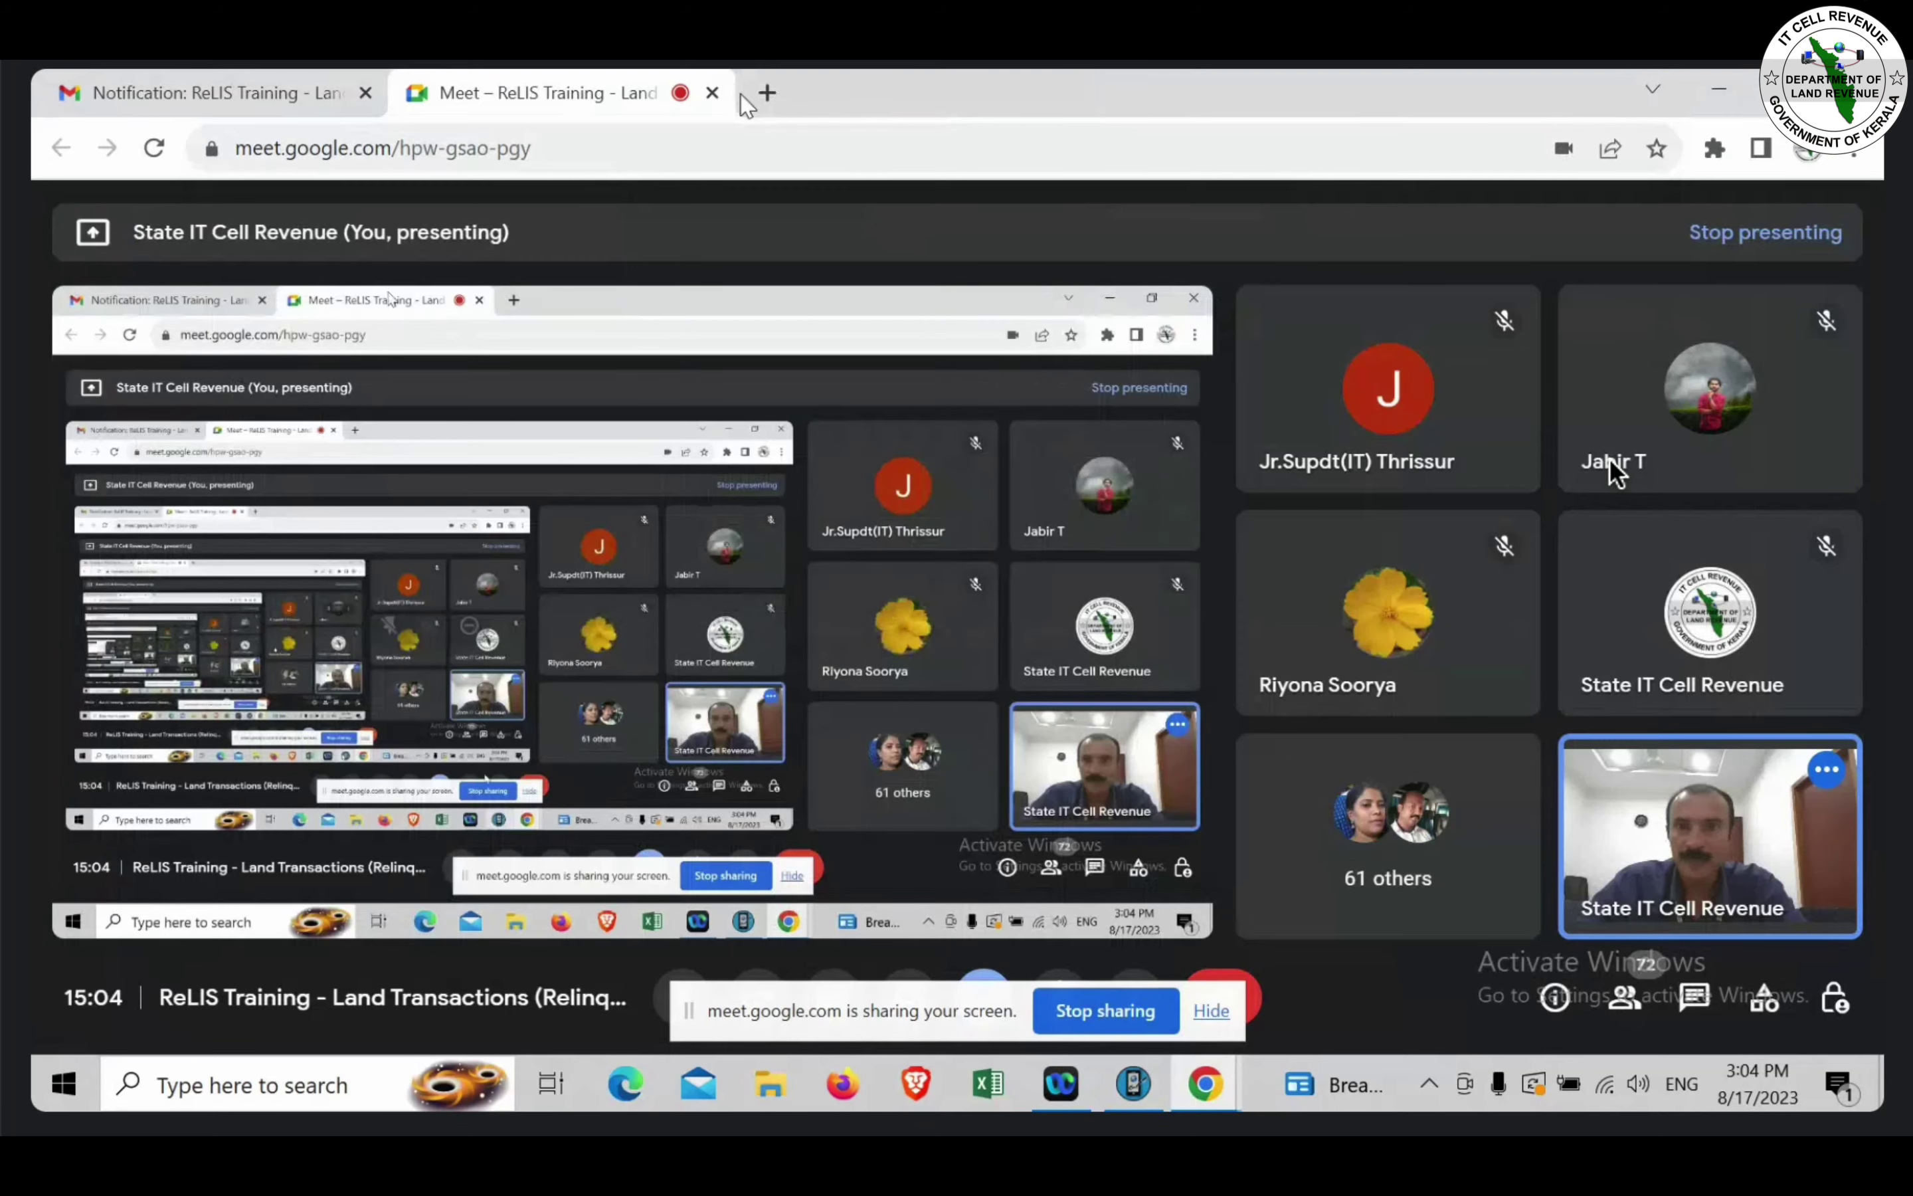
pyautogui.click(767, 93)
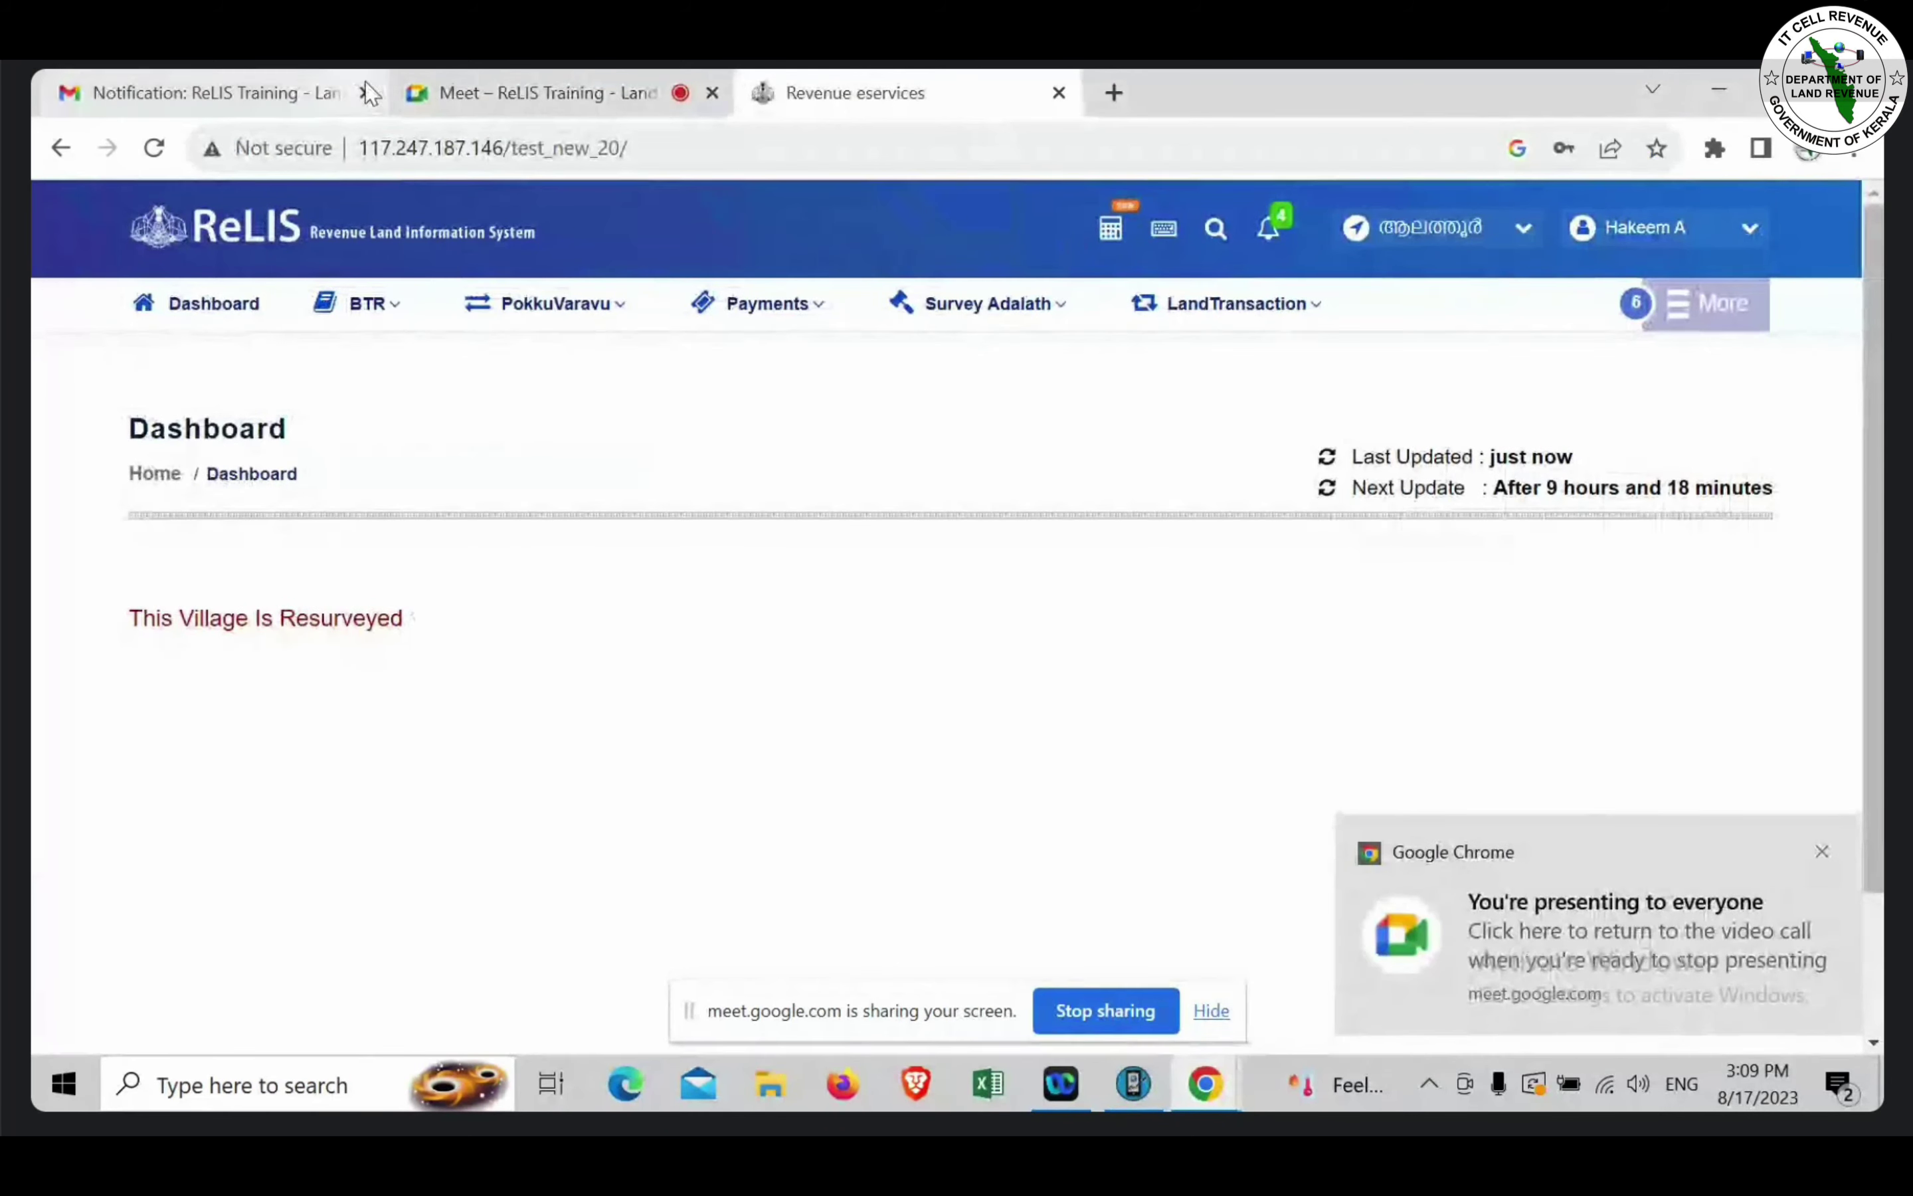
# Reopen Land Relinquishment, choose resurvey block 027 and enter thandapper number 869.
pyautogui.click(548, 89)
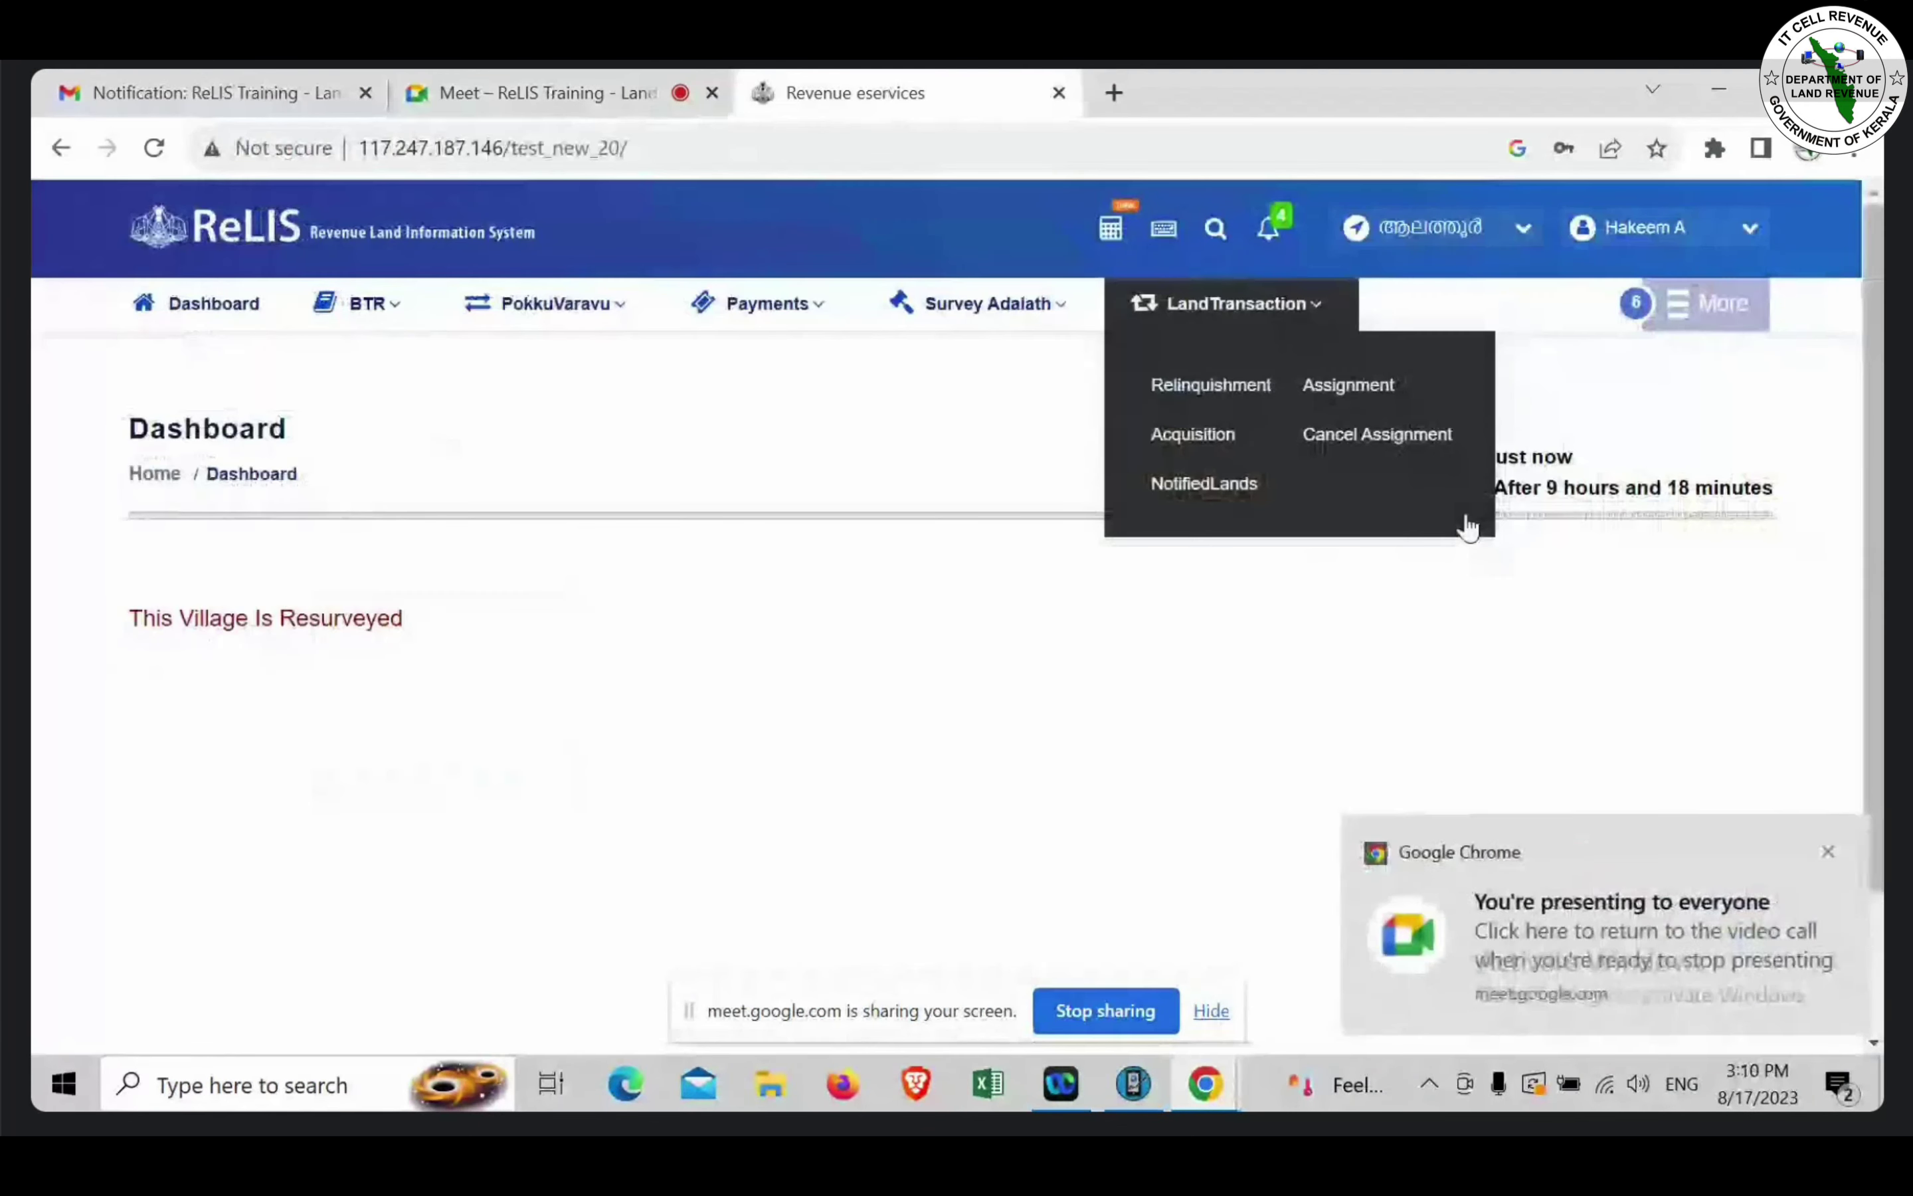
pyautogui.moveTo(1303, 312)
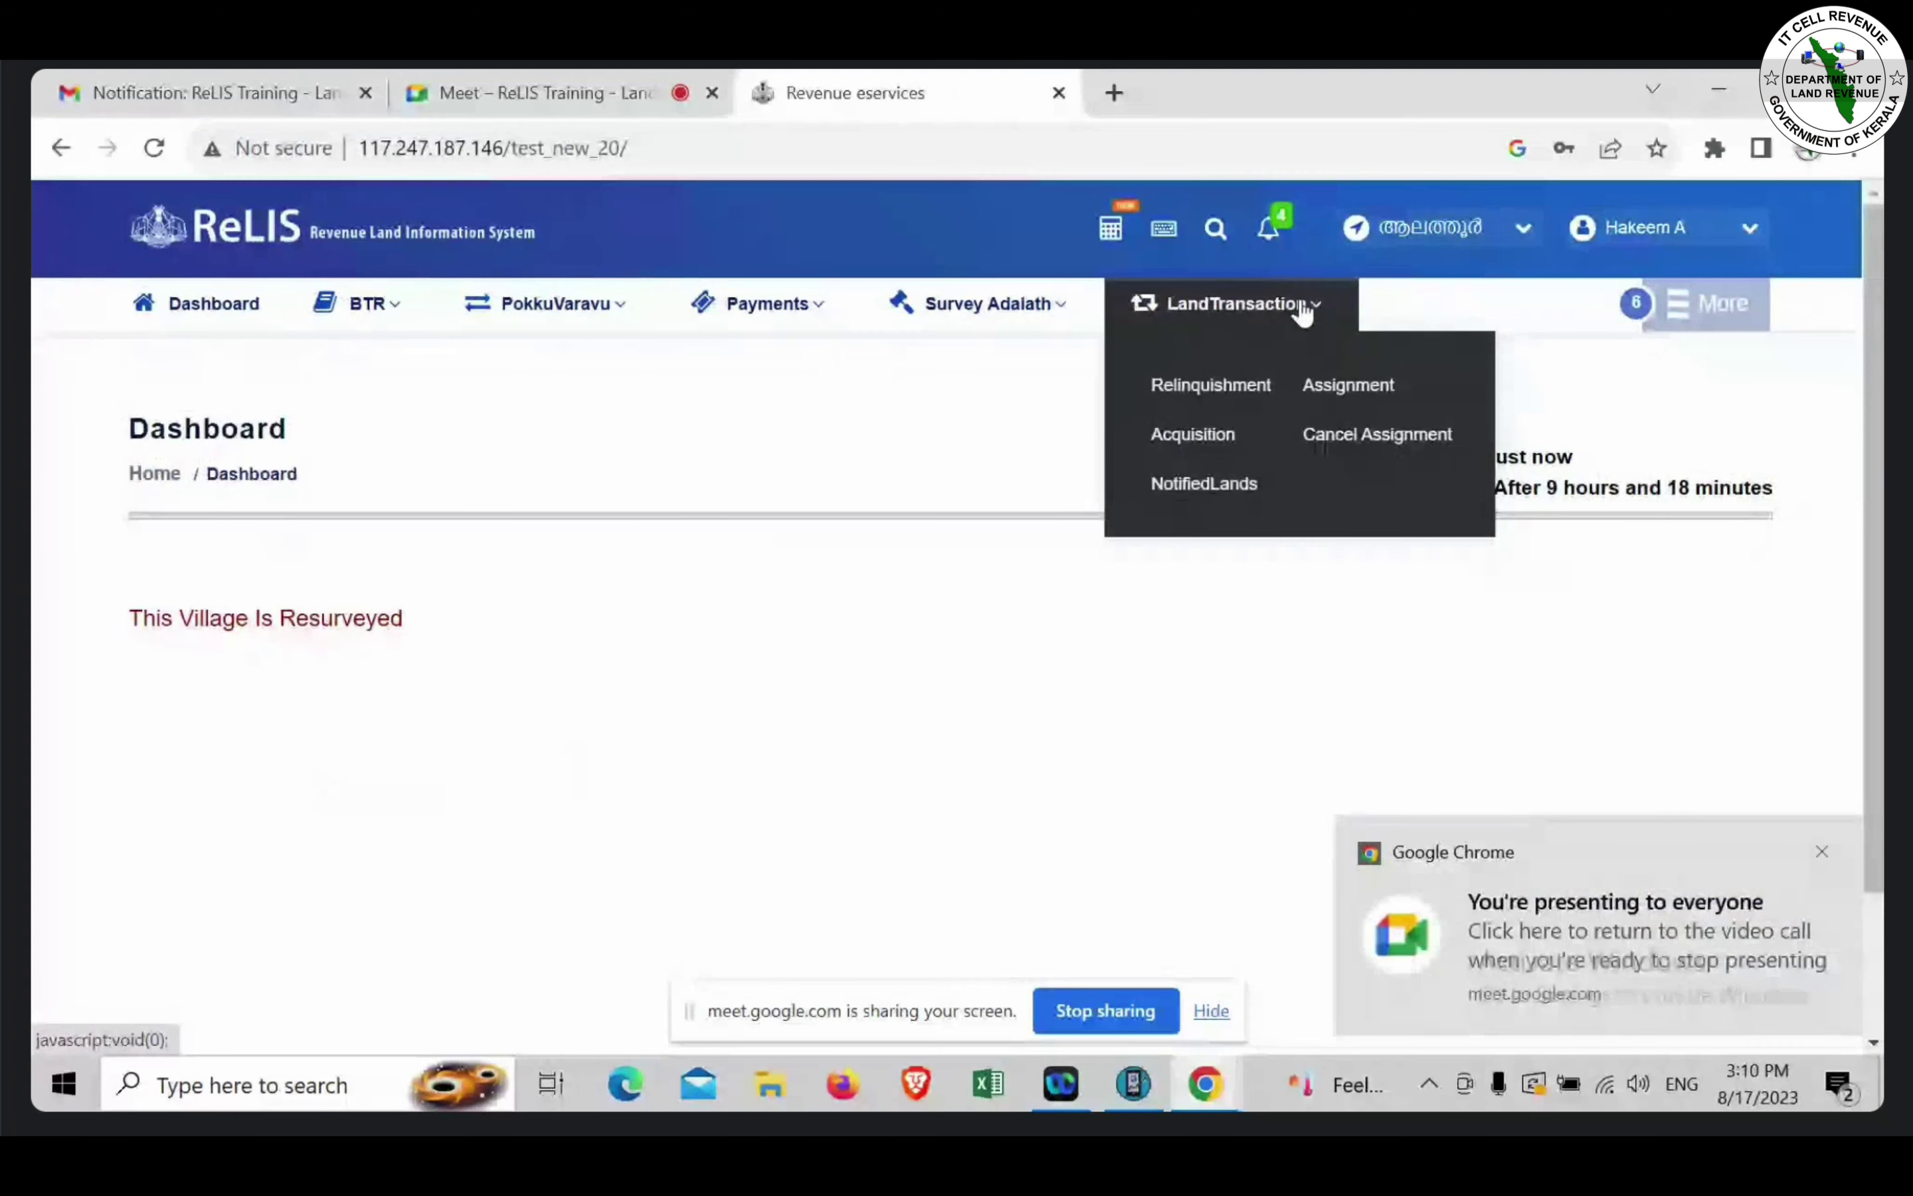
pyautogui.click(1214, 388)
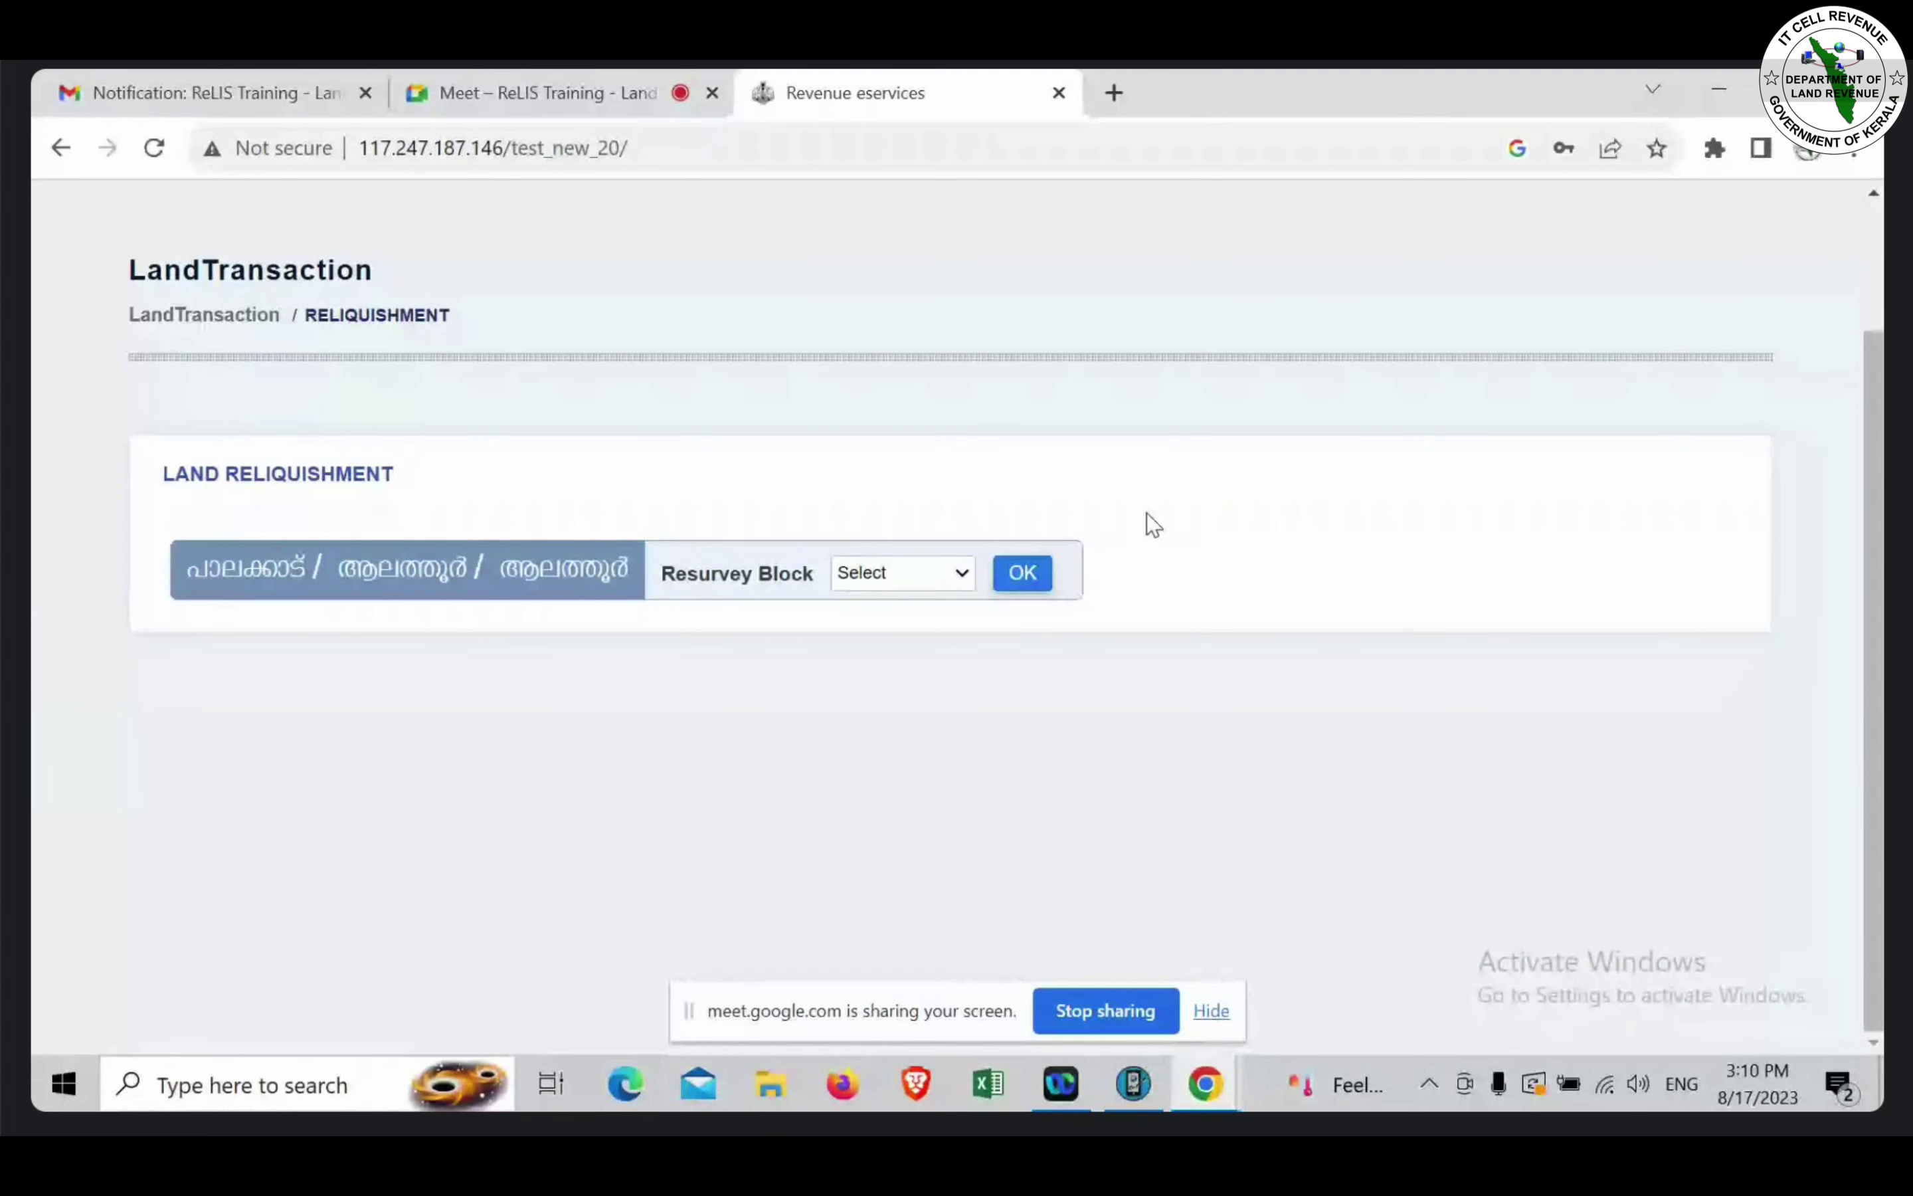
pyautogui.click(961, 572)
pyautogui.click(906, 631)
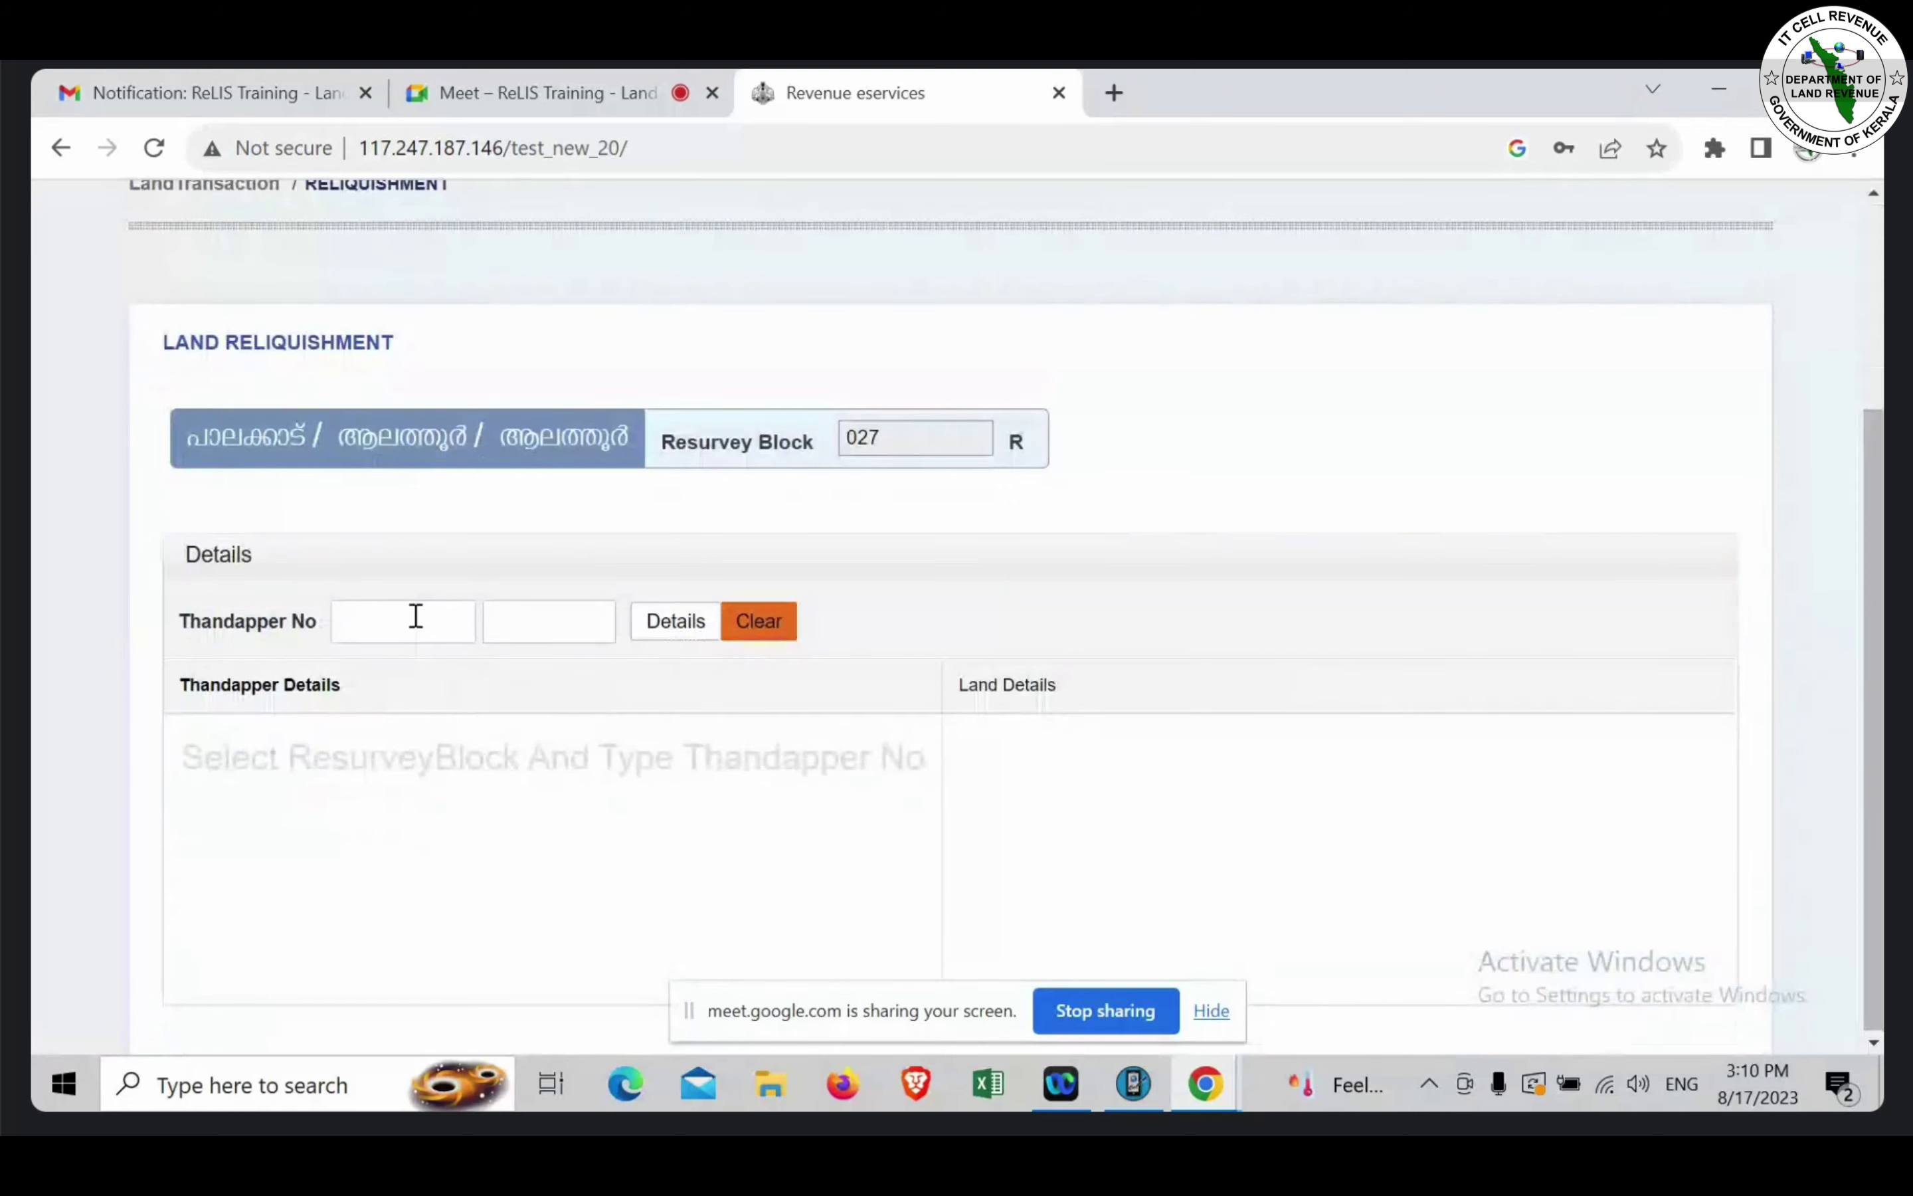
pyautogui.write('869')
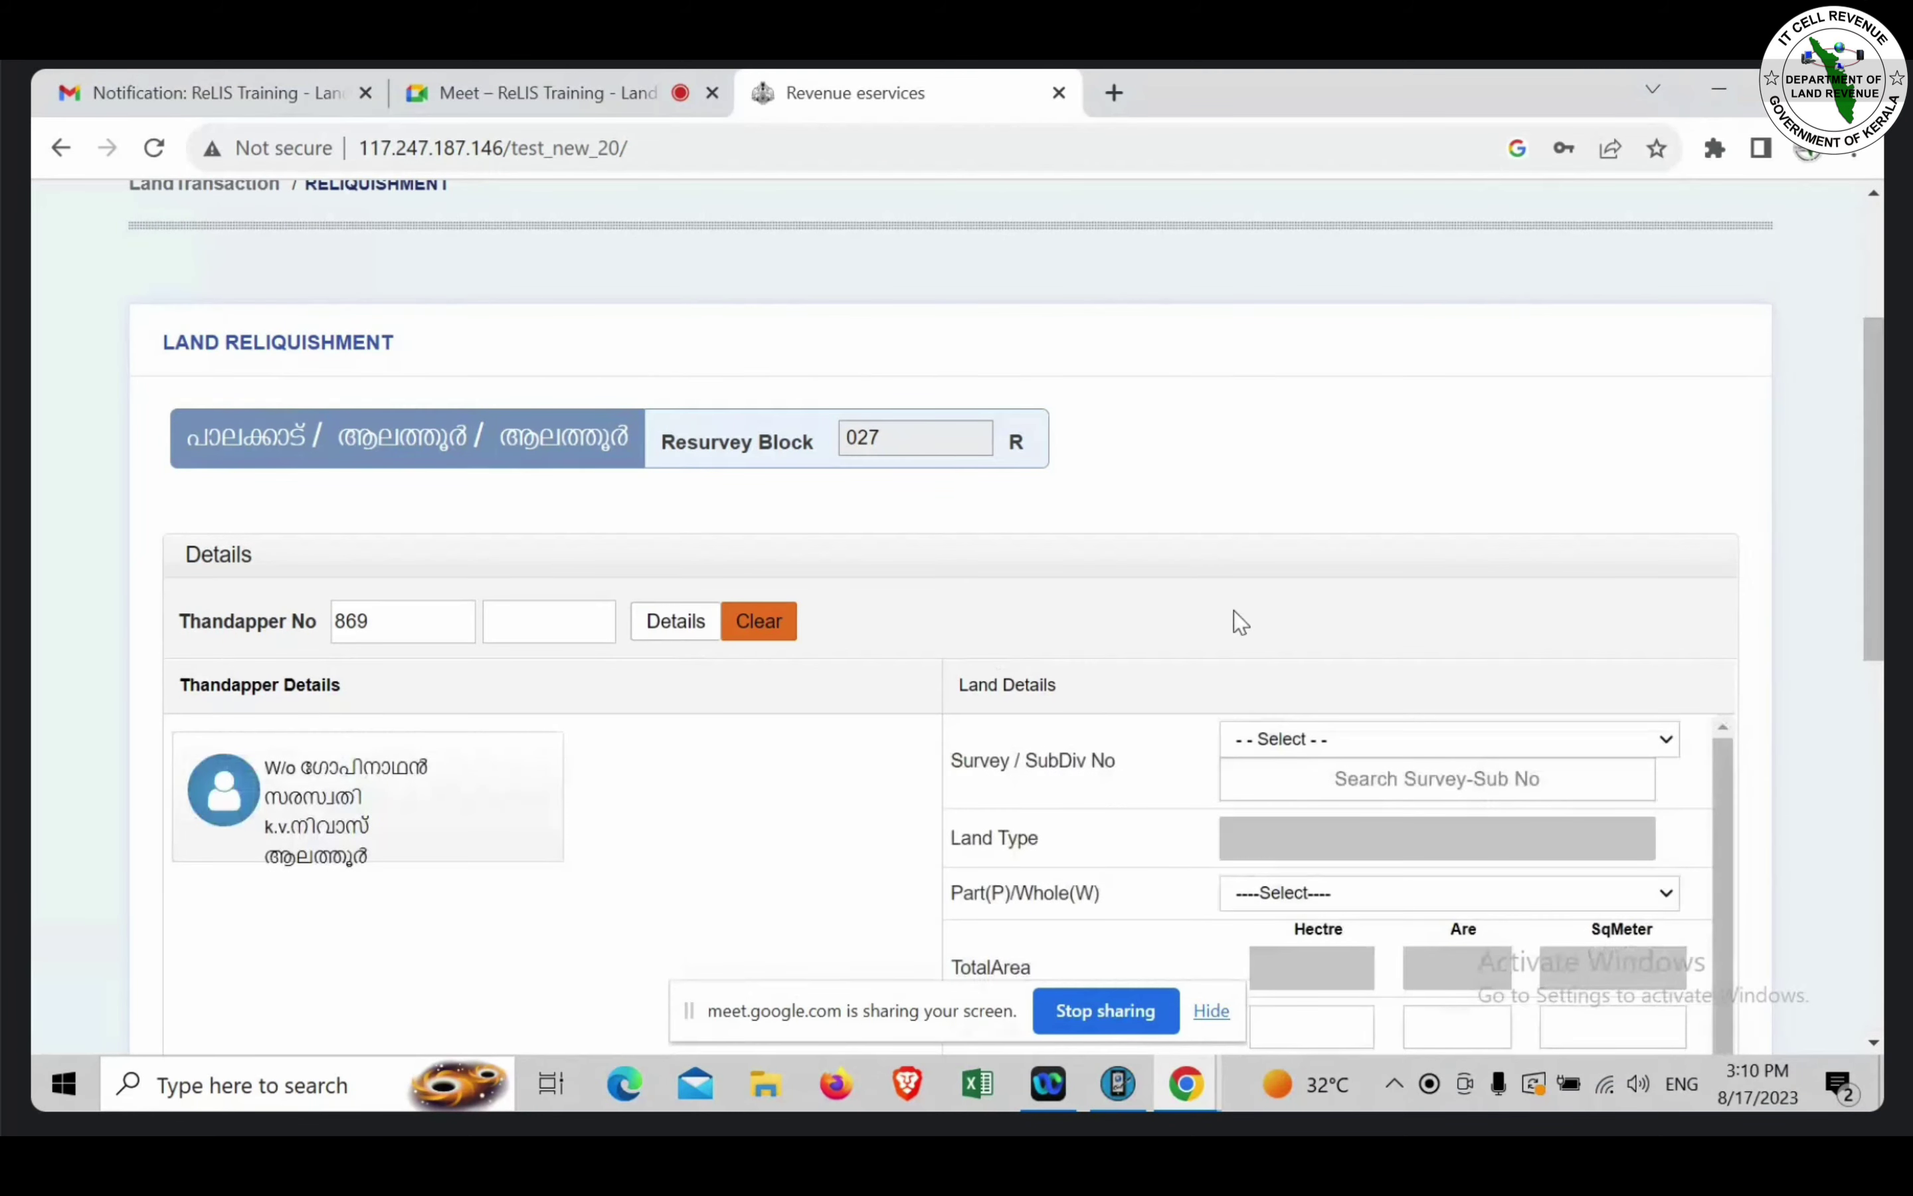
# Choose subdivision 10-5 as Partial and relinquish 2 Are, leaving 8 Are remaining.
pyautogui.scroll(-3, 1240, 622)
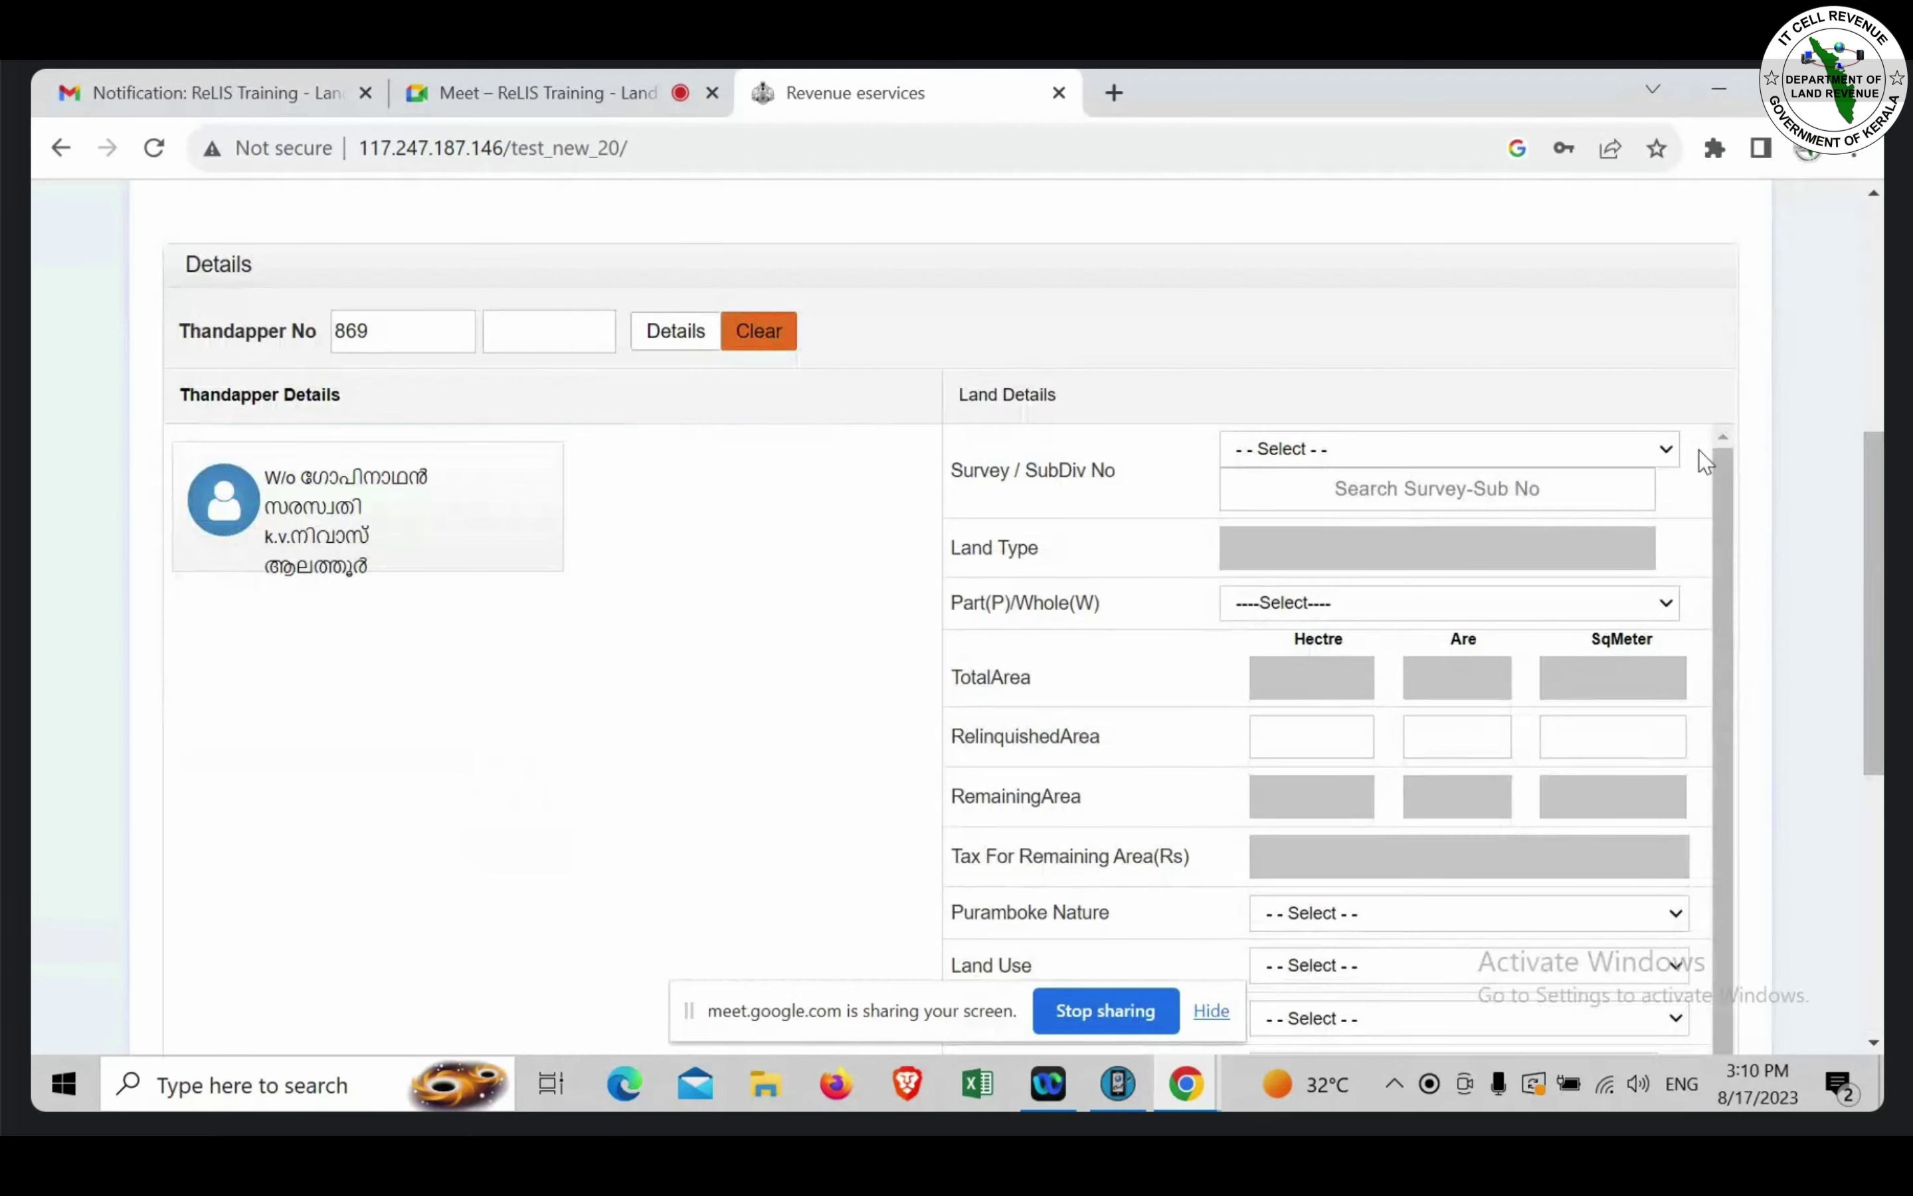
pyautogui.click(1680, 450)
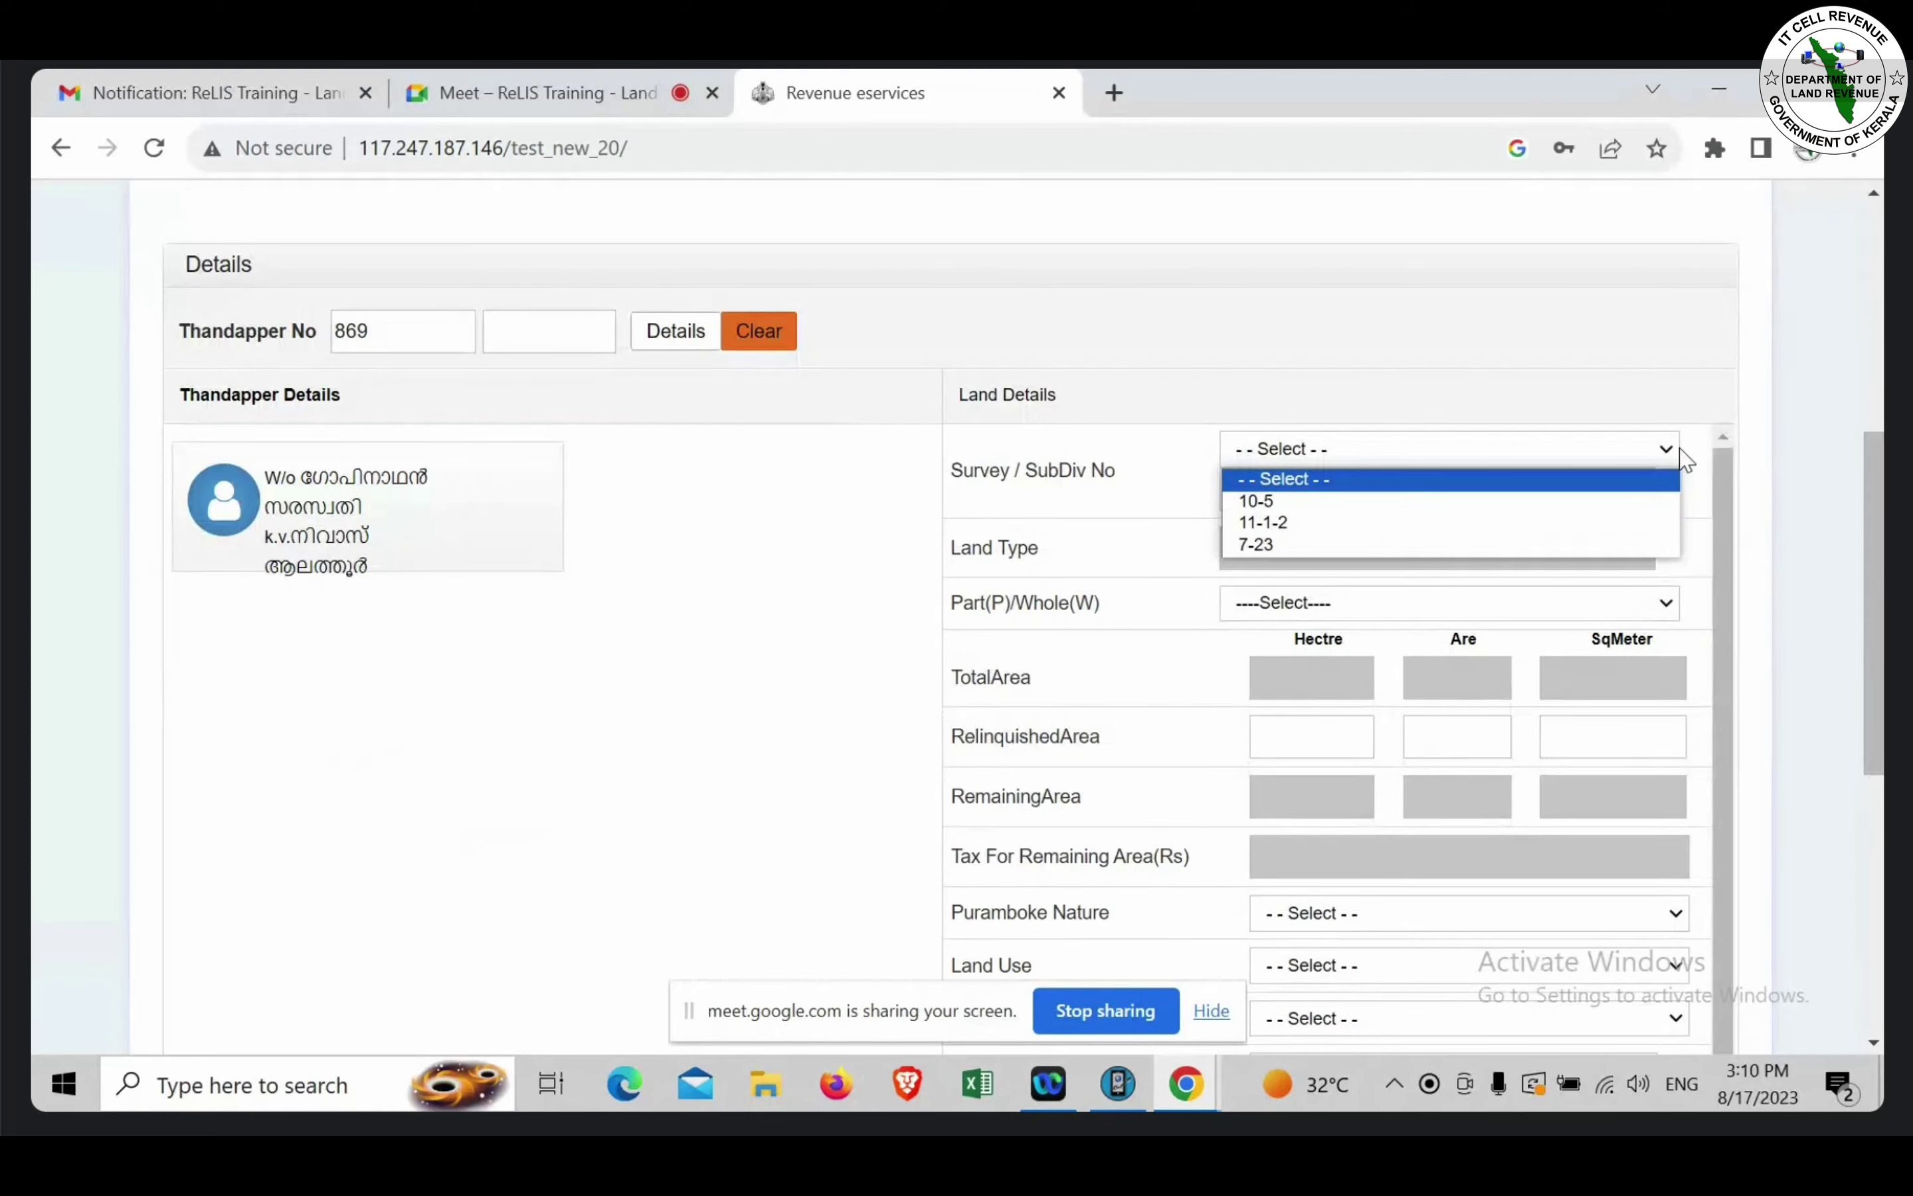
pyautogui.click(1281, 503)
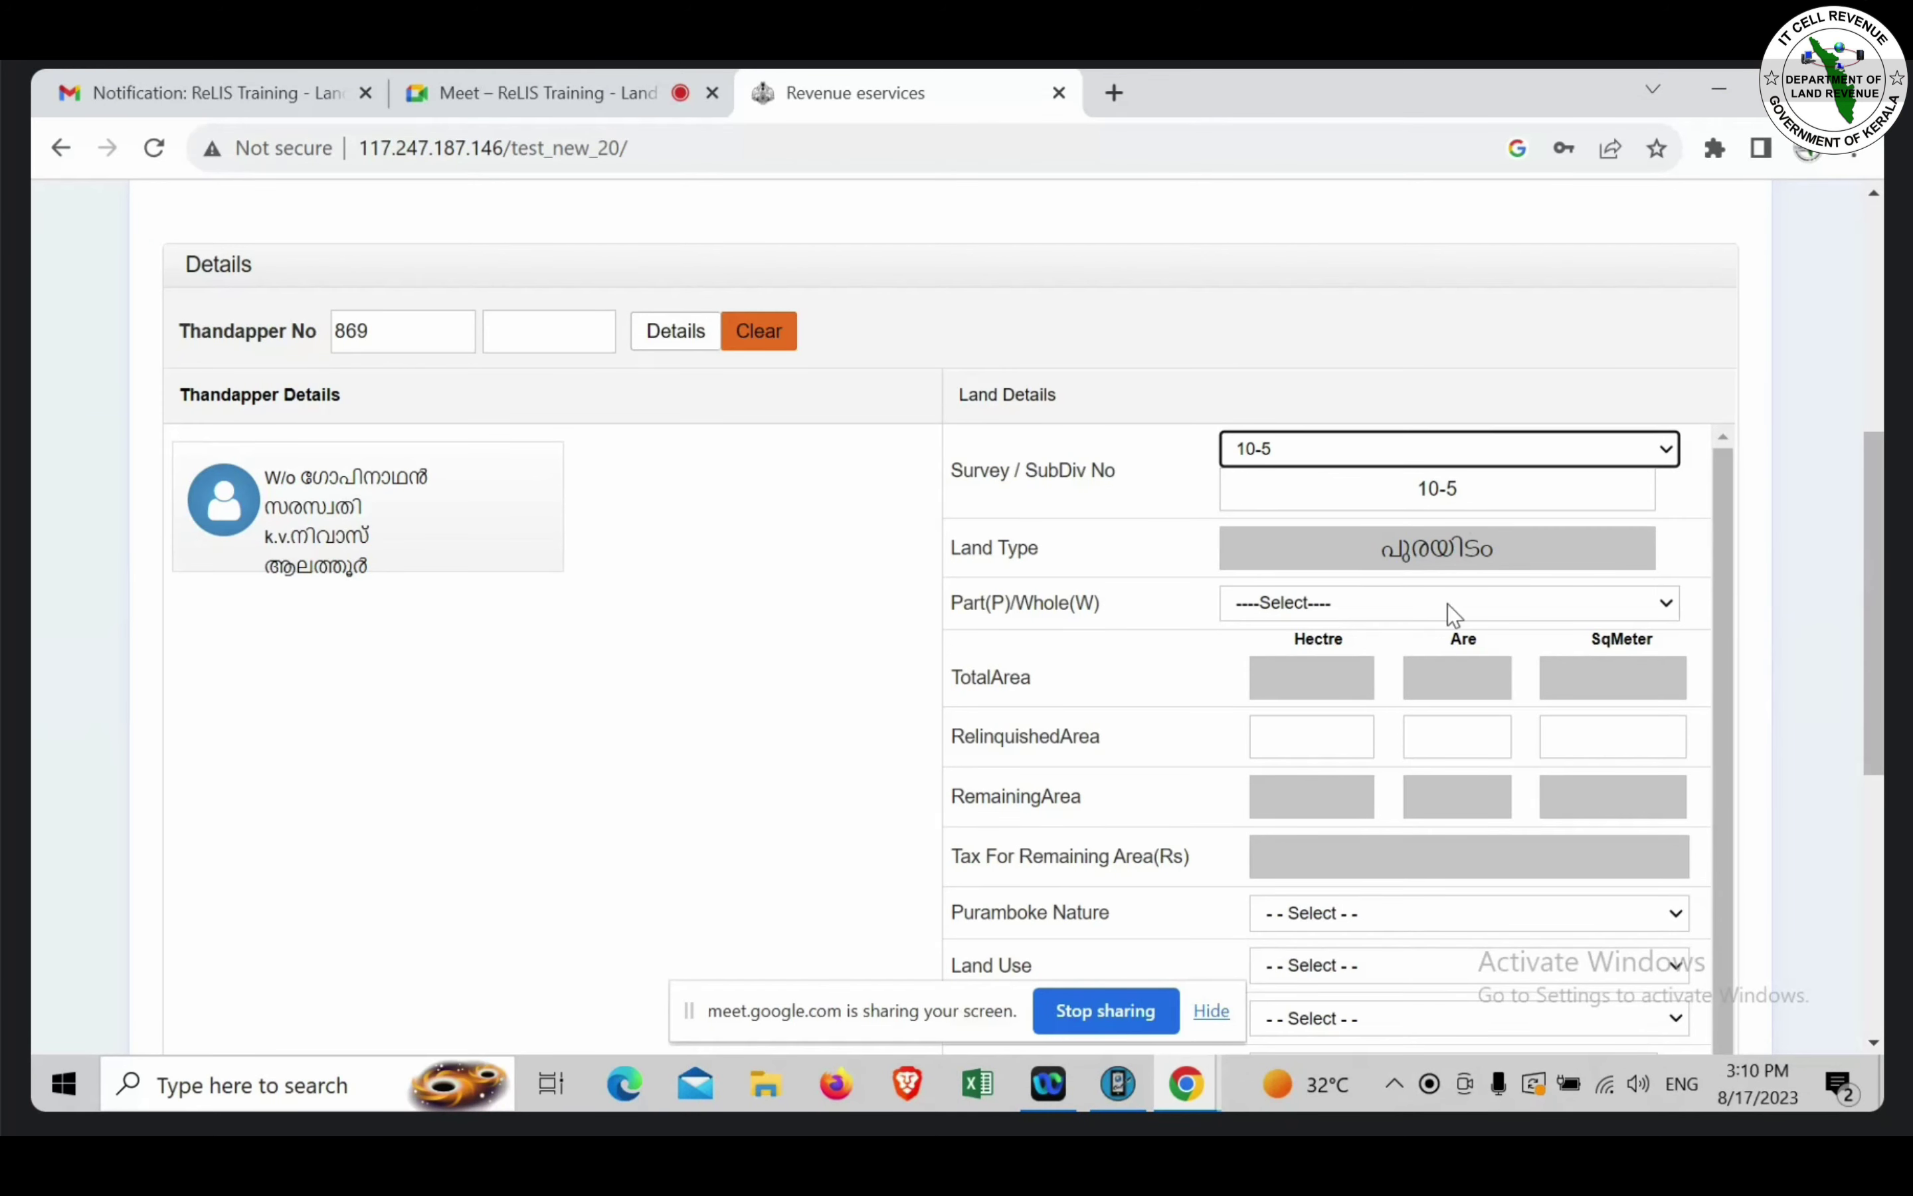
pyautogui.click(1453, 610)
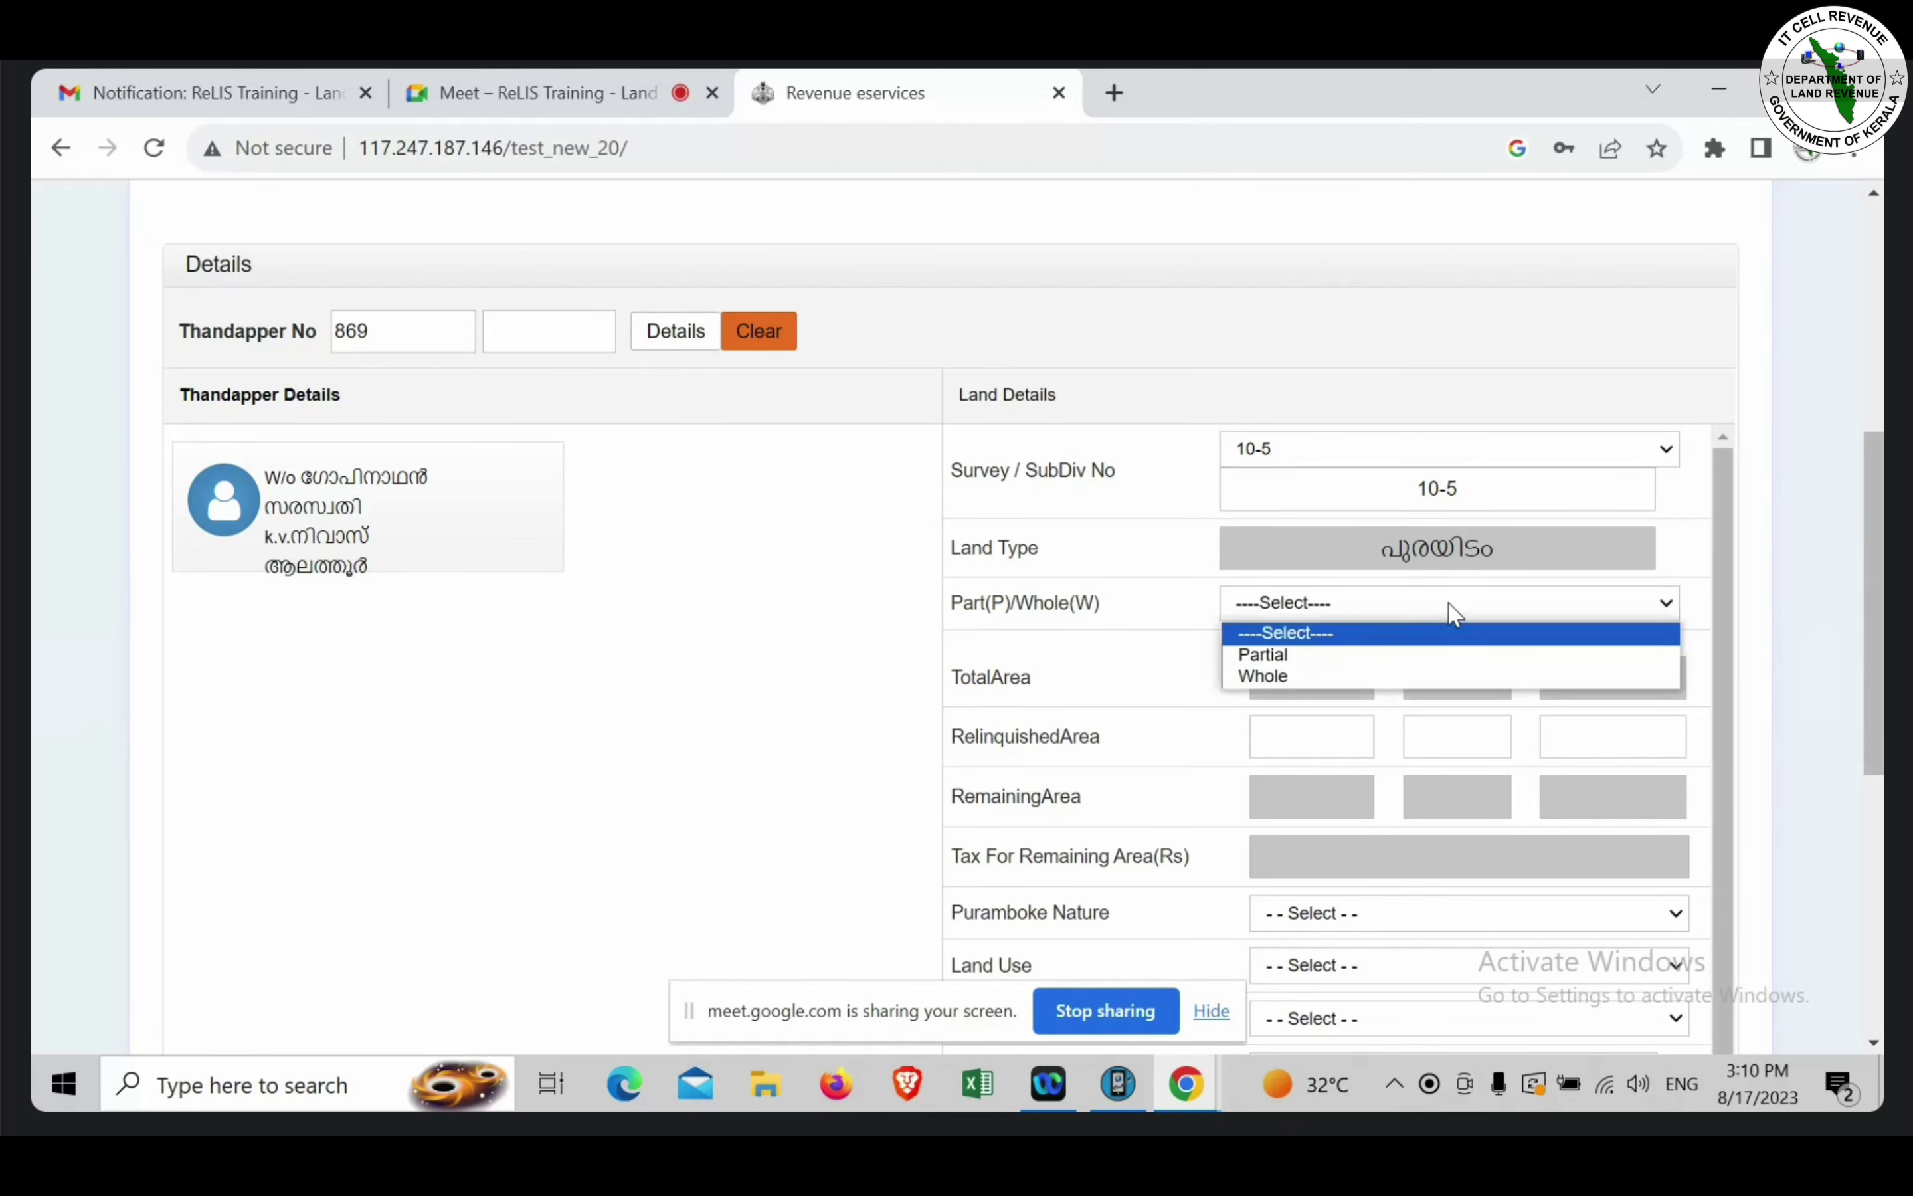
pyautogui.click(1329, 665)
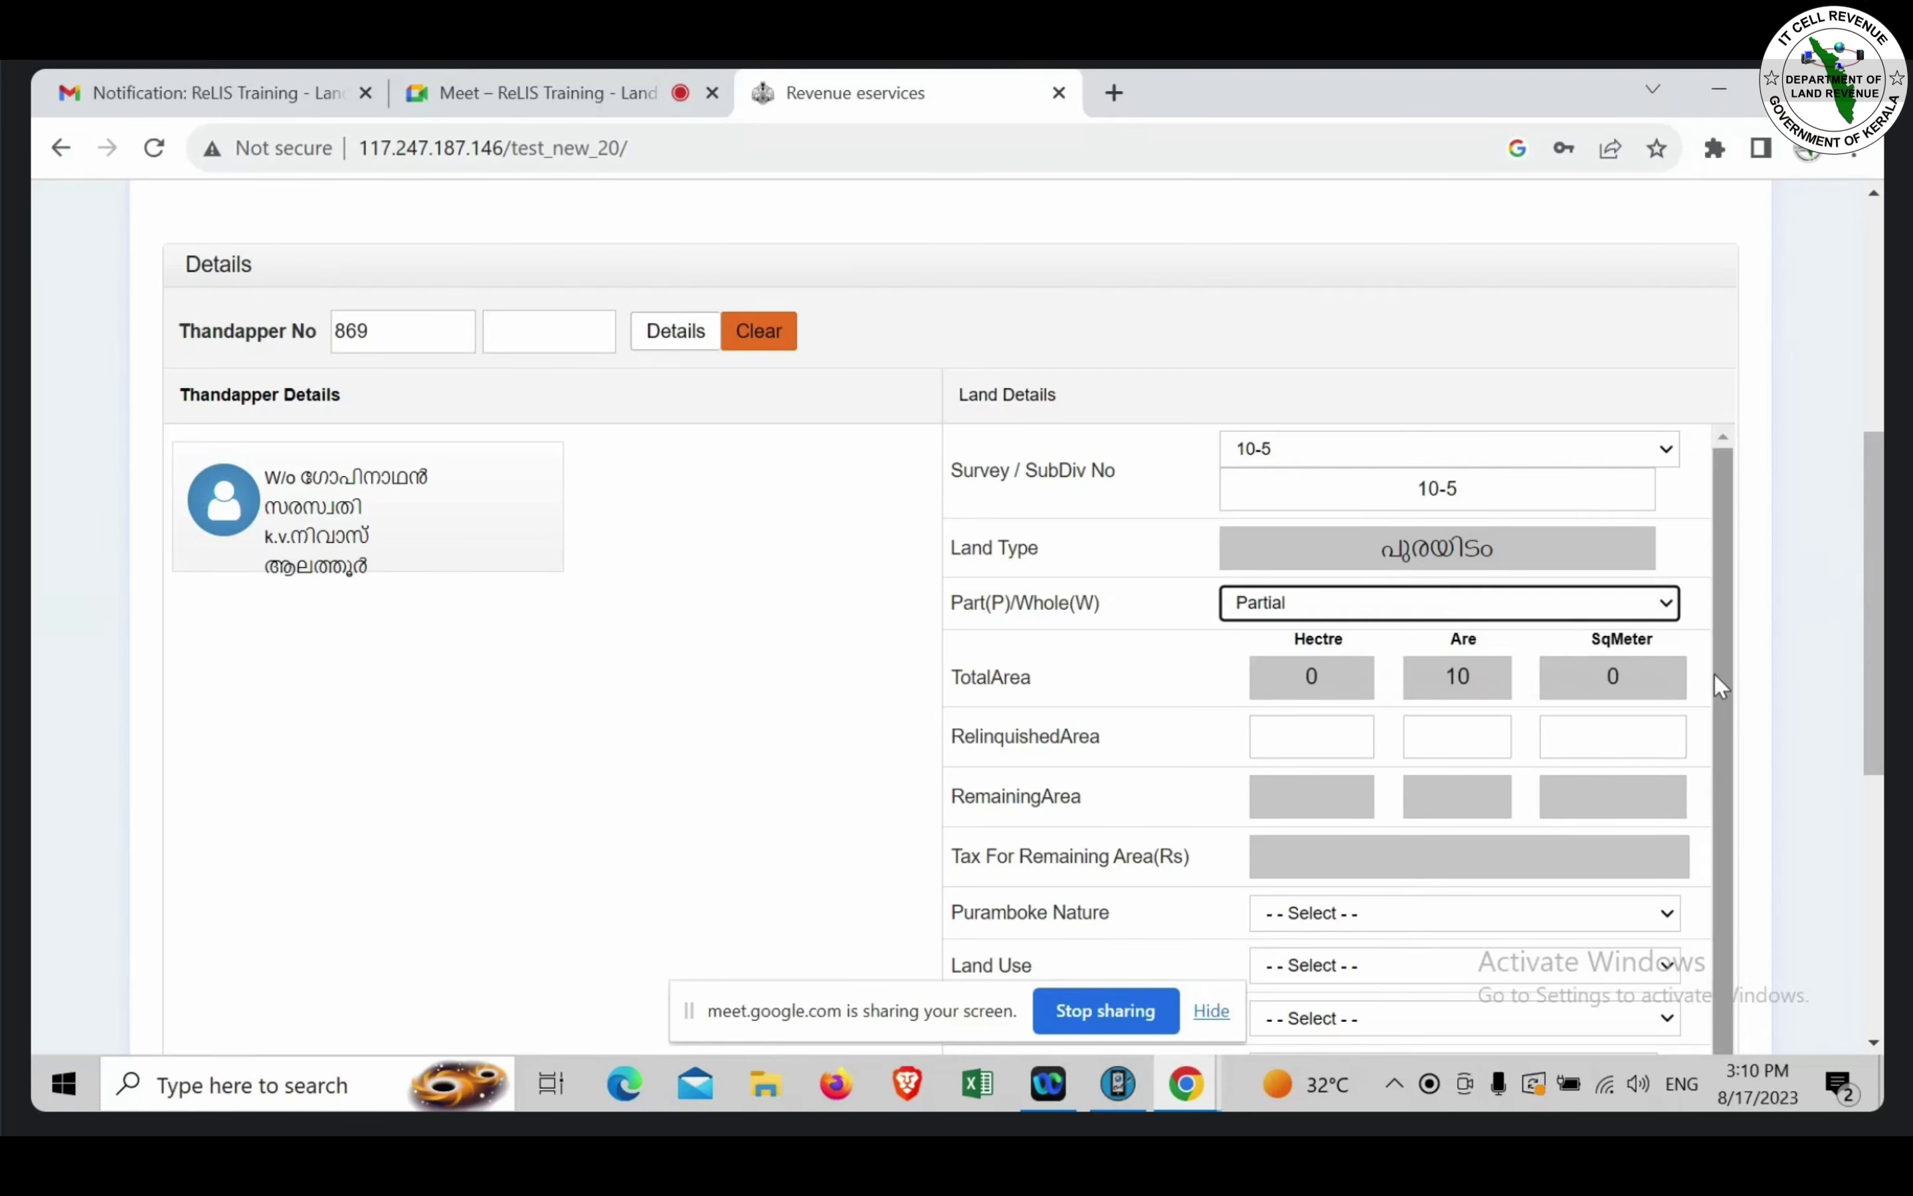
pyautogui.scroll(-1, 1715, 673)
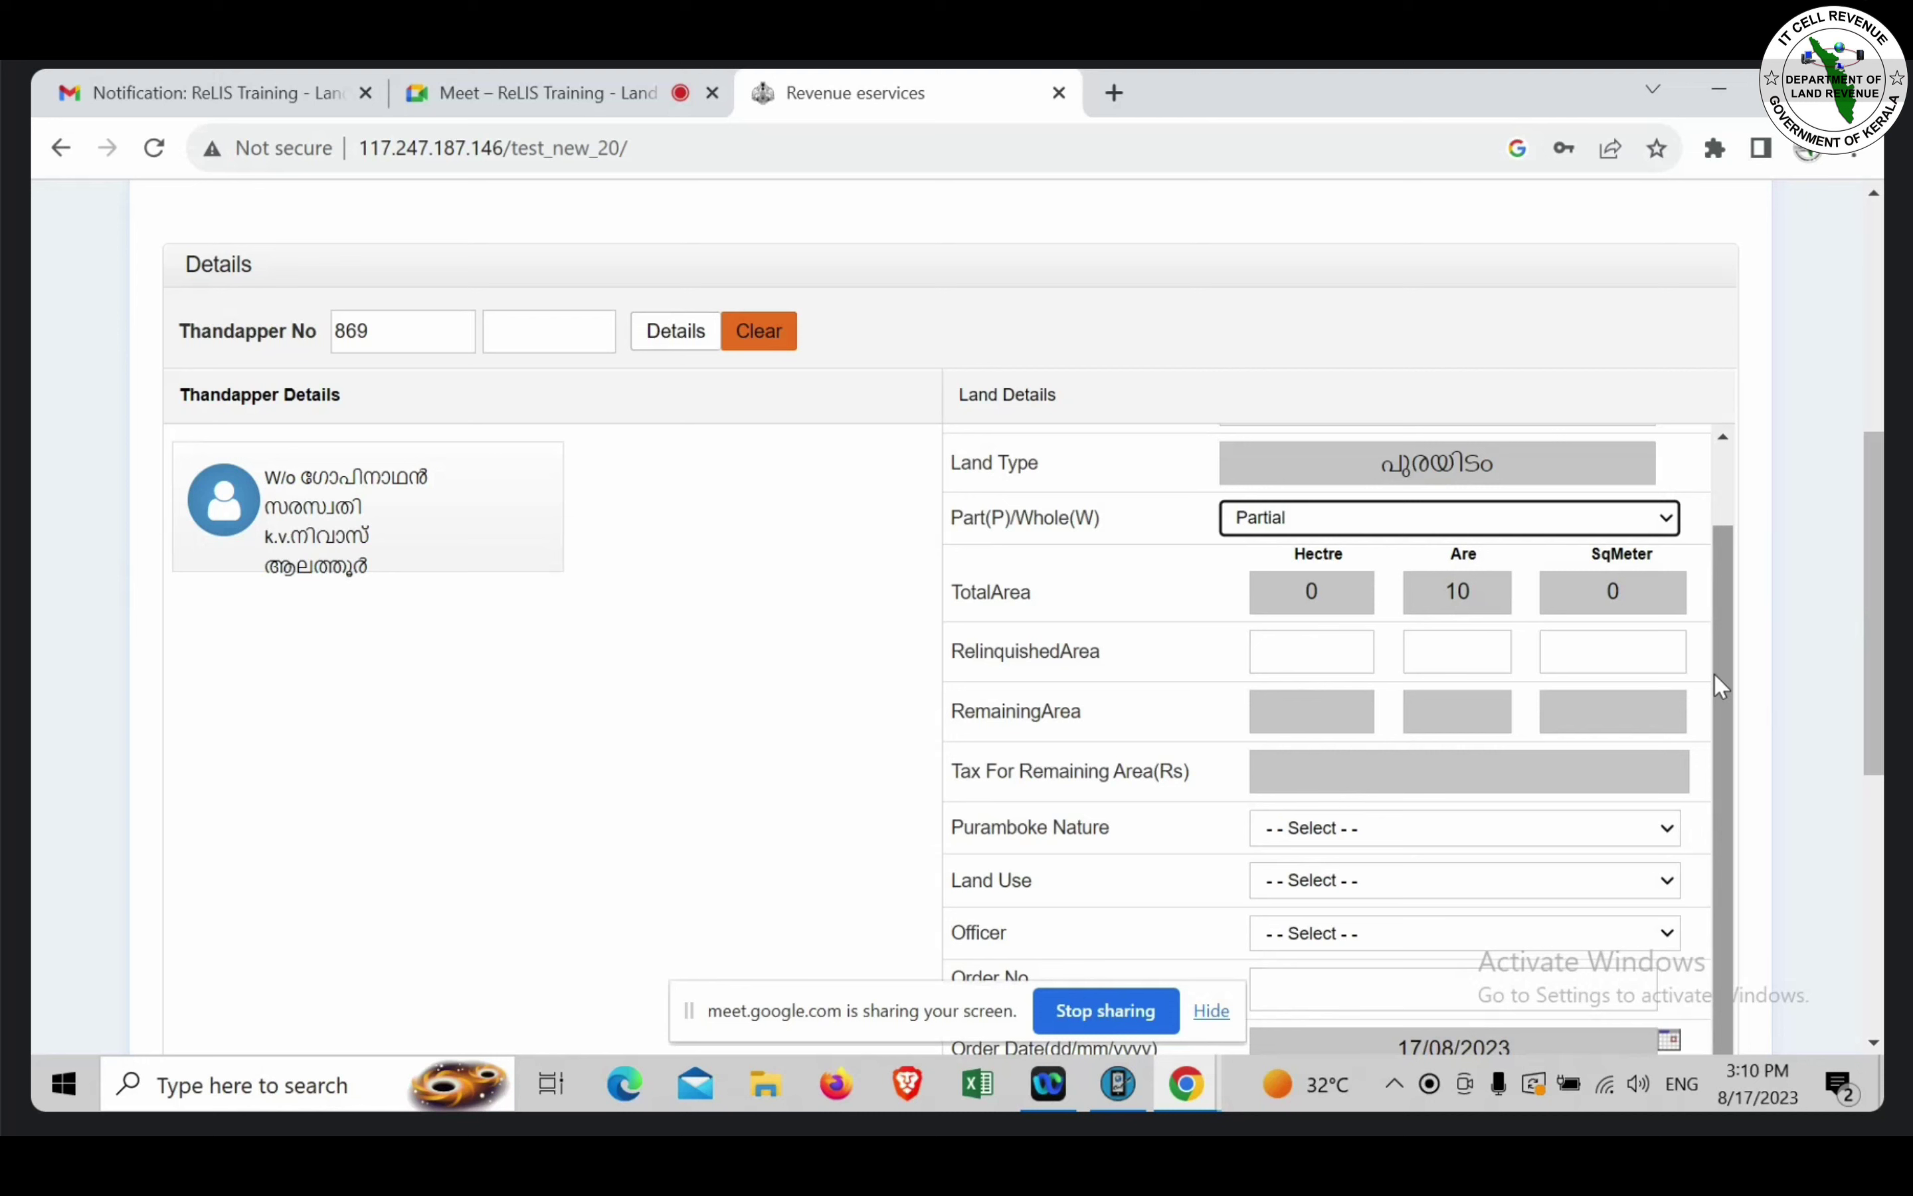
pyautogui.click(1480, 651)
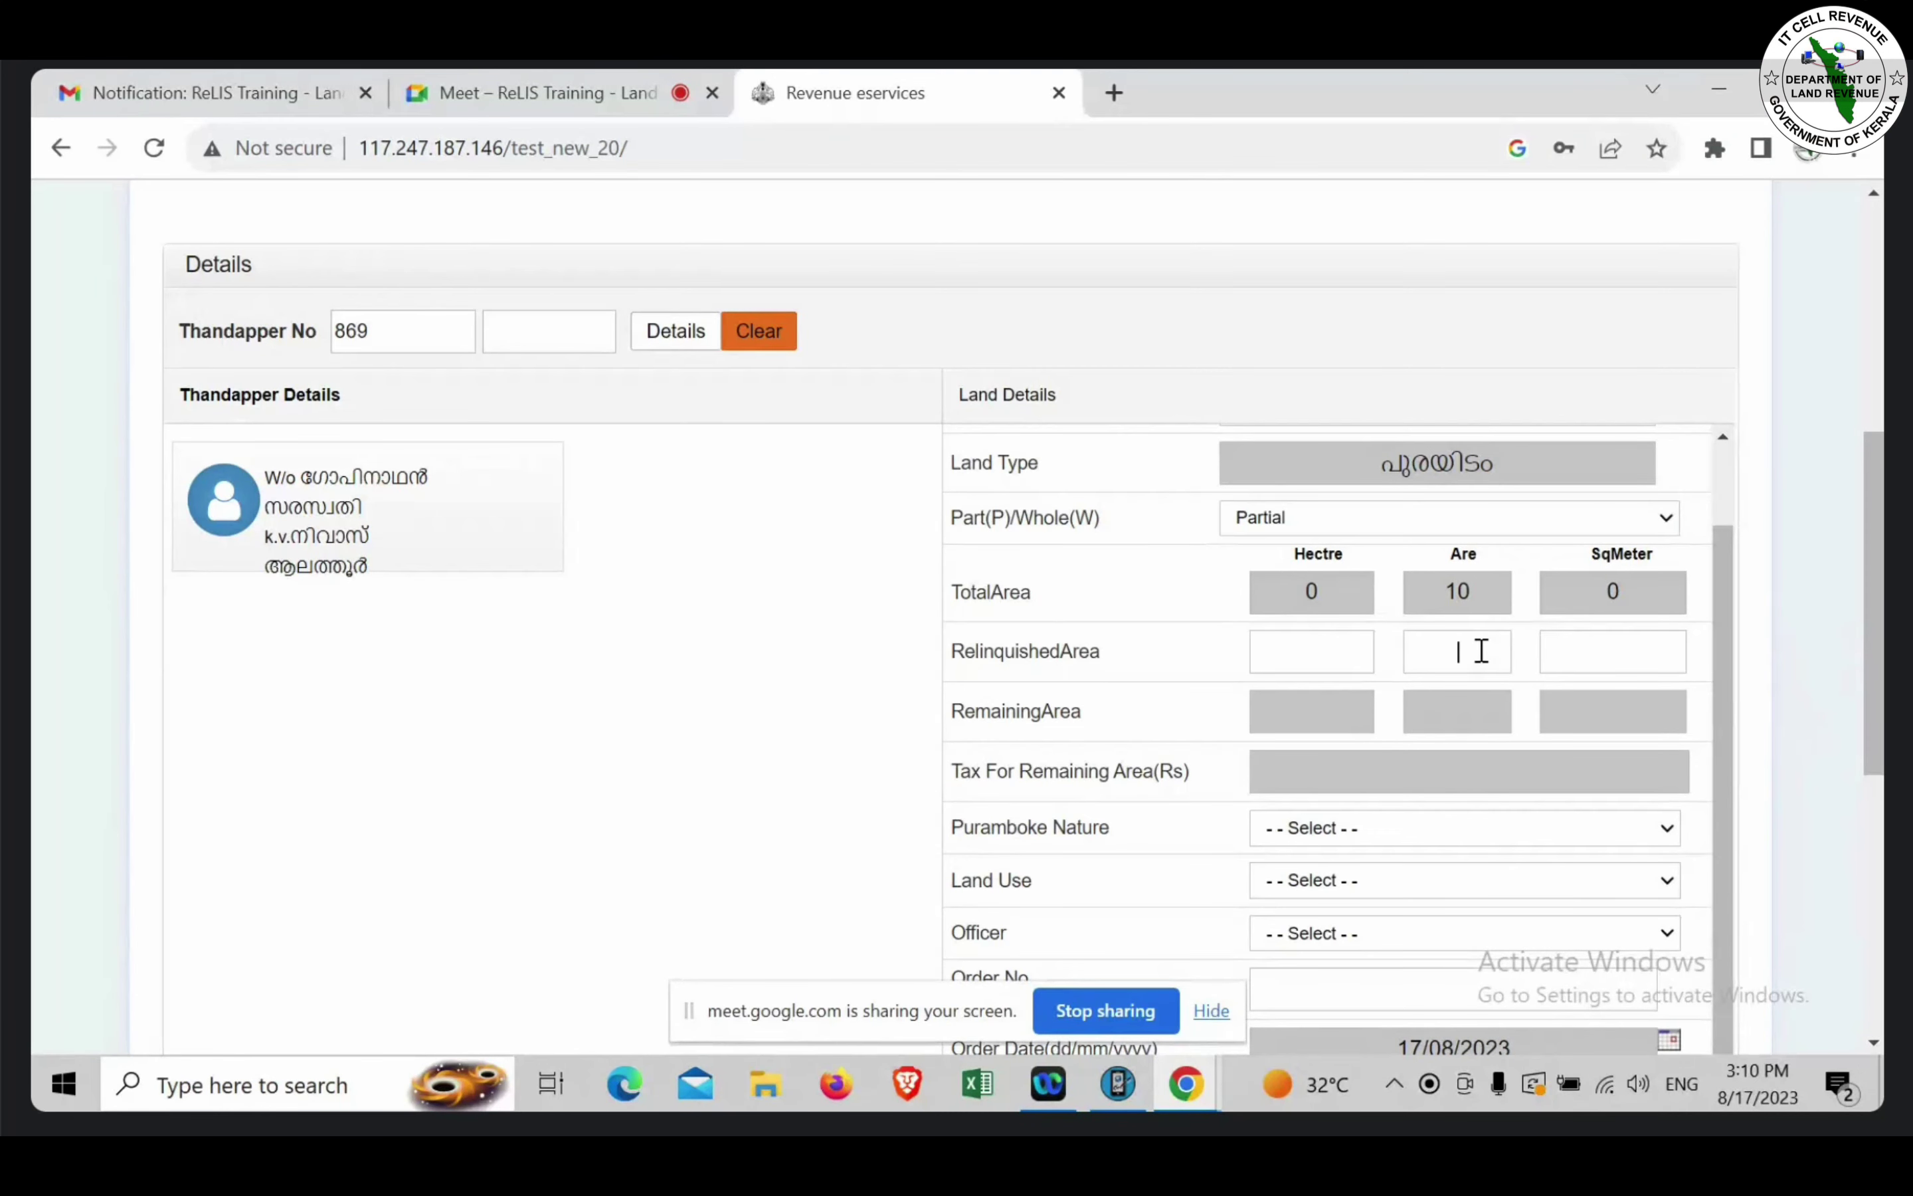
pyautogui.write('2')
pyautogui.press('Tab')
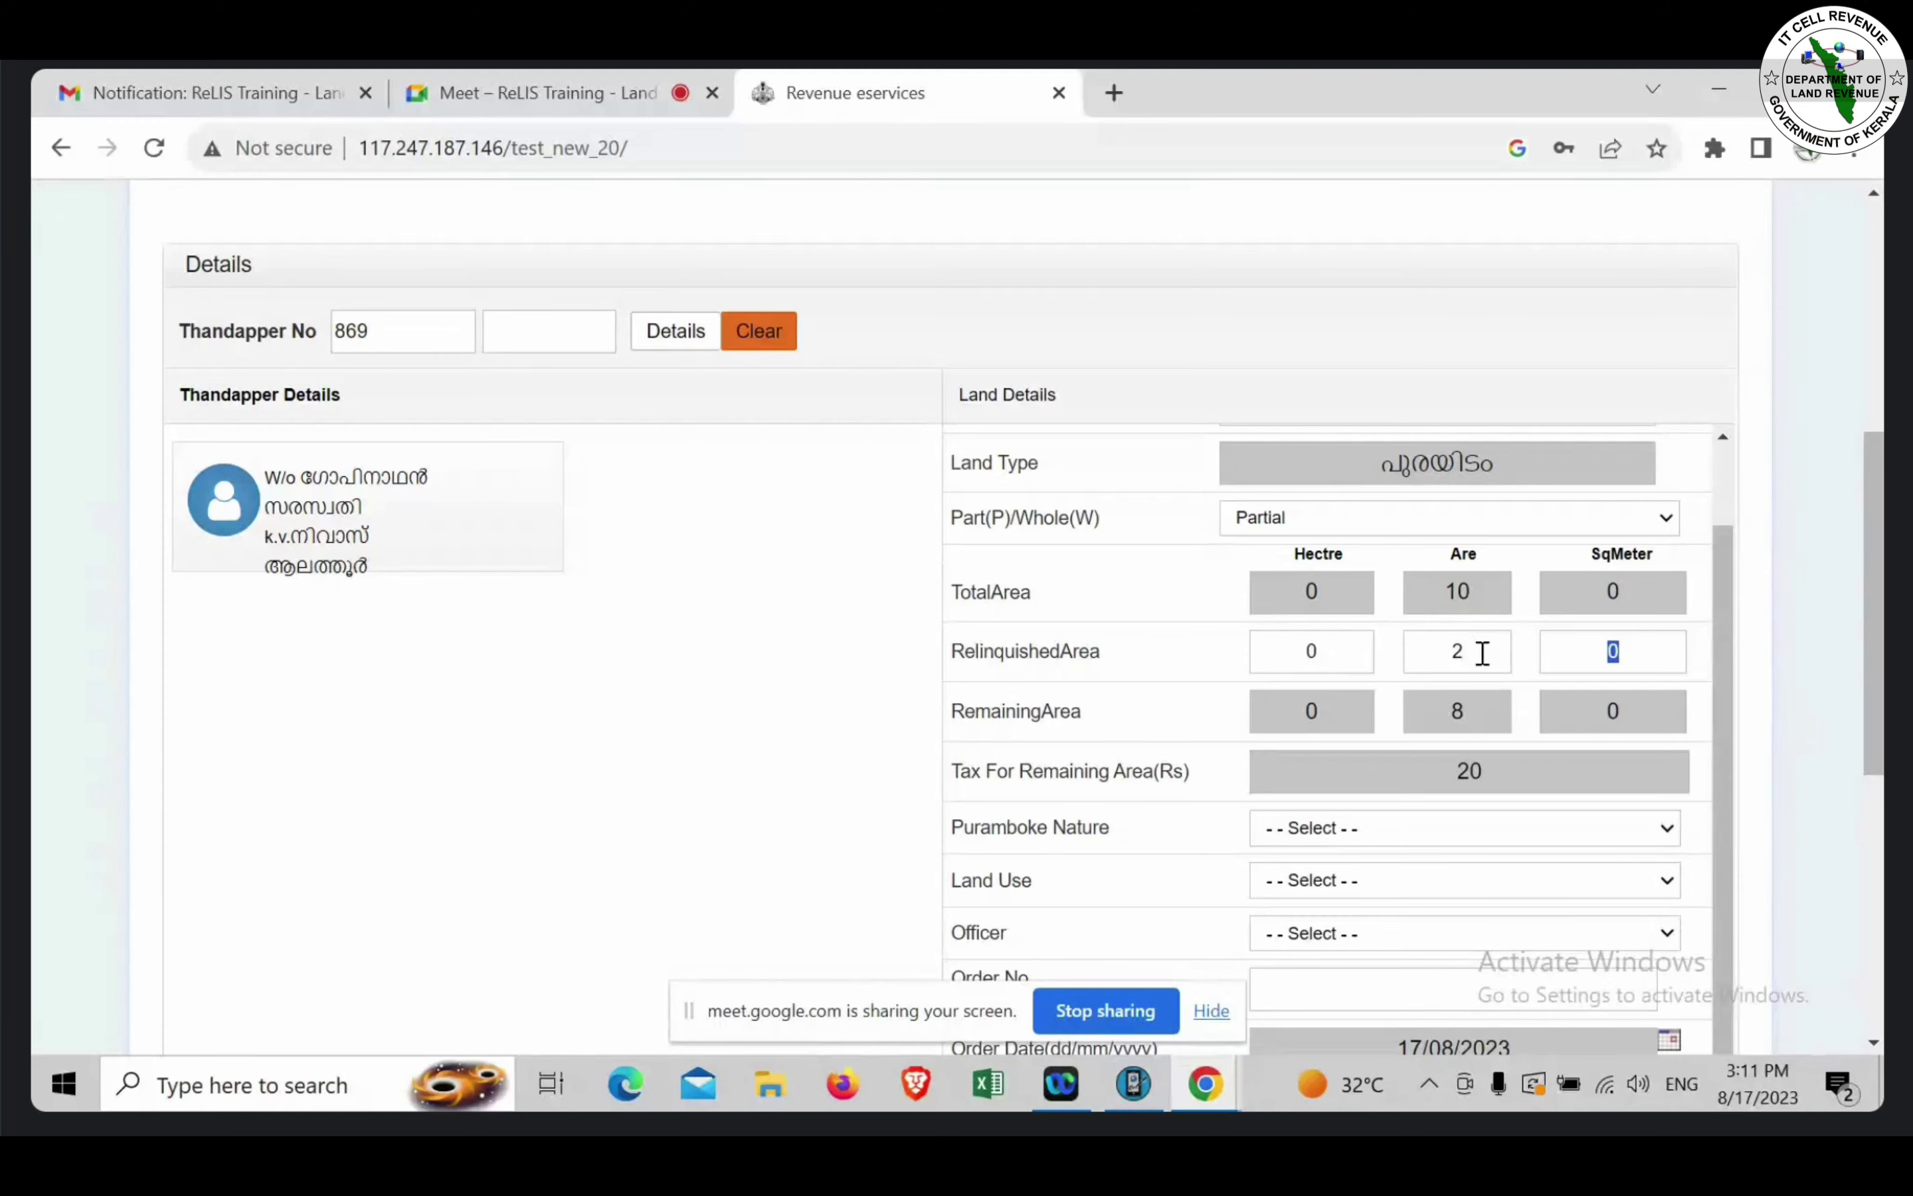
pyautogui.scroll(-2, 1477, 696)
# Set puramboke nature 01.റോഡ്, land use 19.റോഡ് and officer Revenue Divisional Officer.
pyautogui.click(1630, 672)
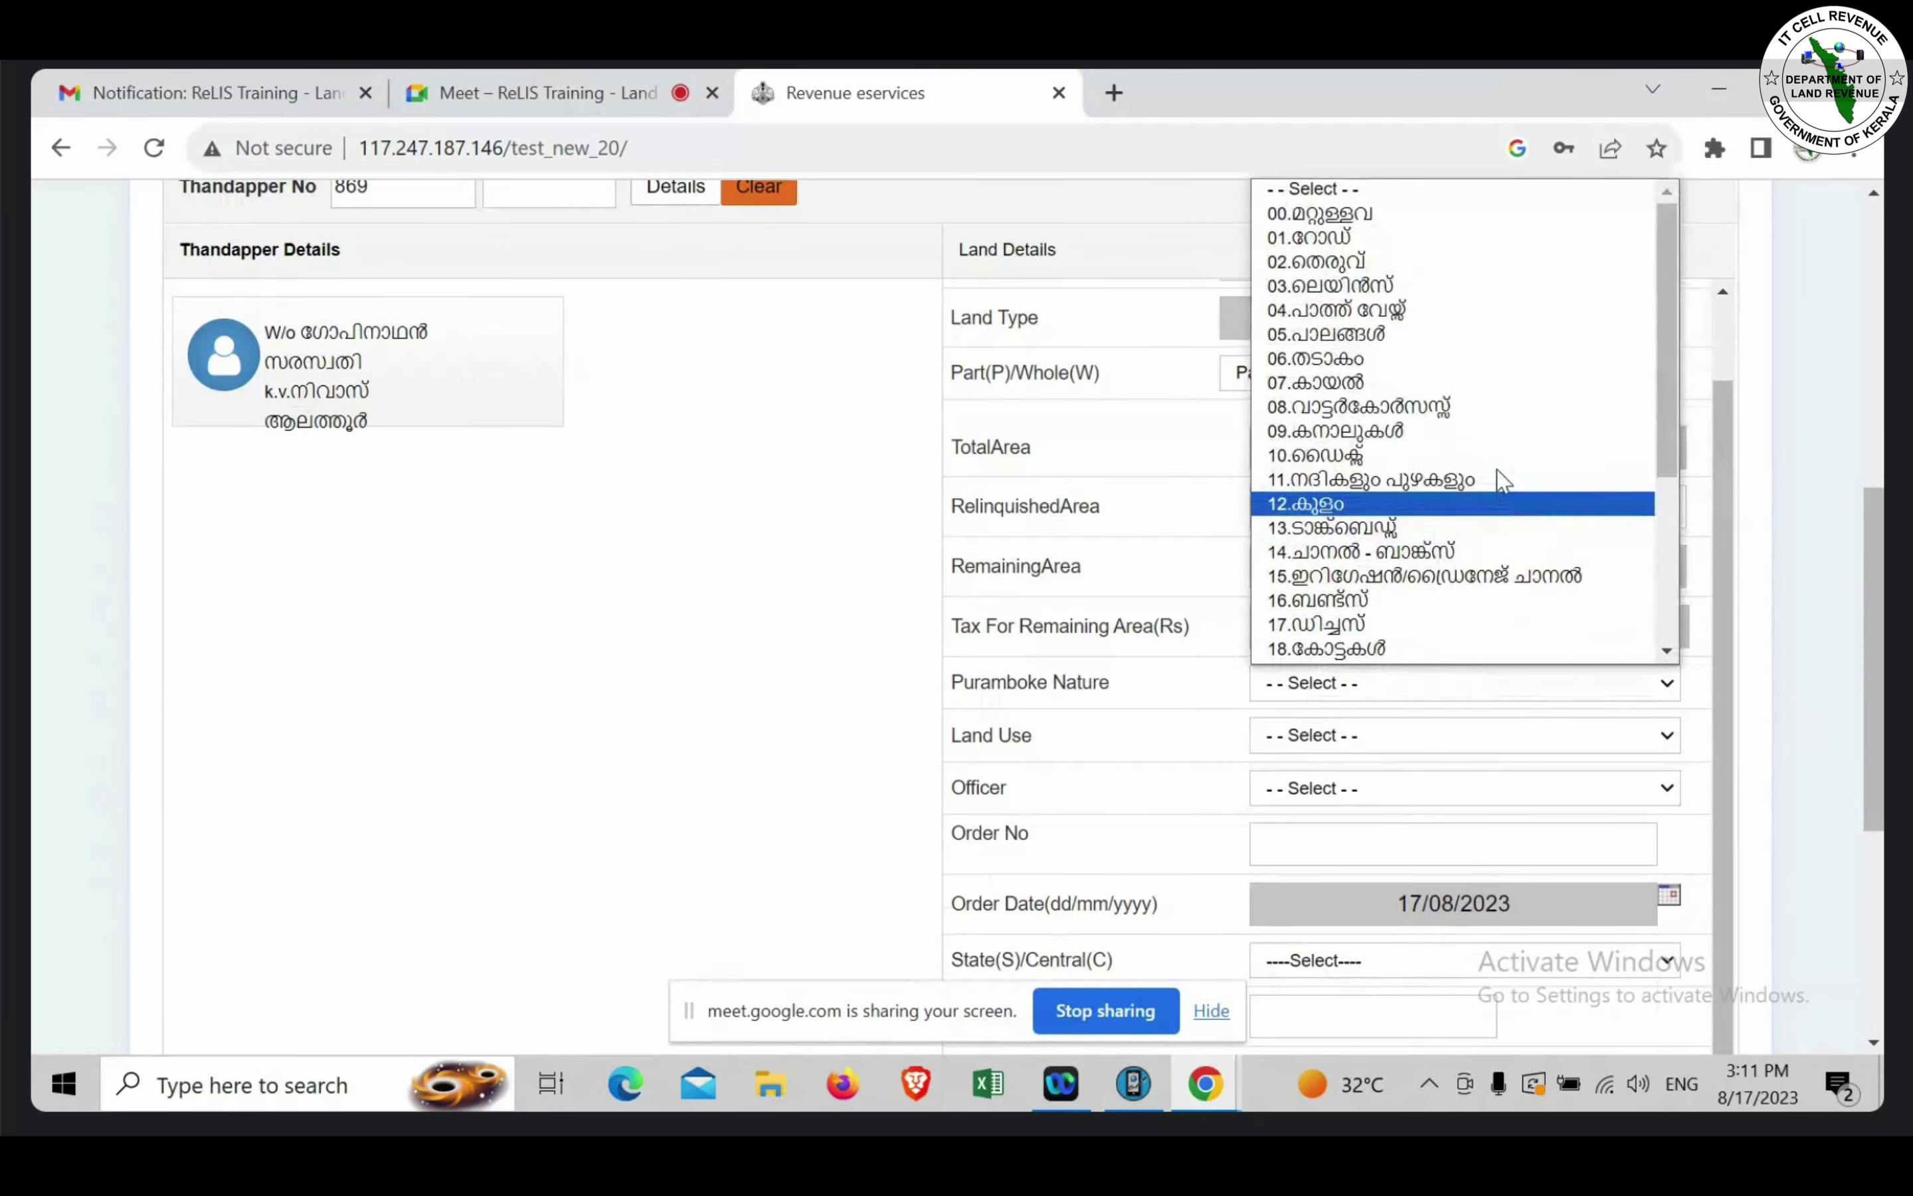
pyautogui.click(1357, 232)
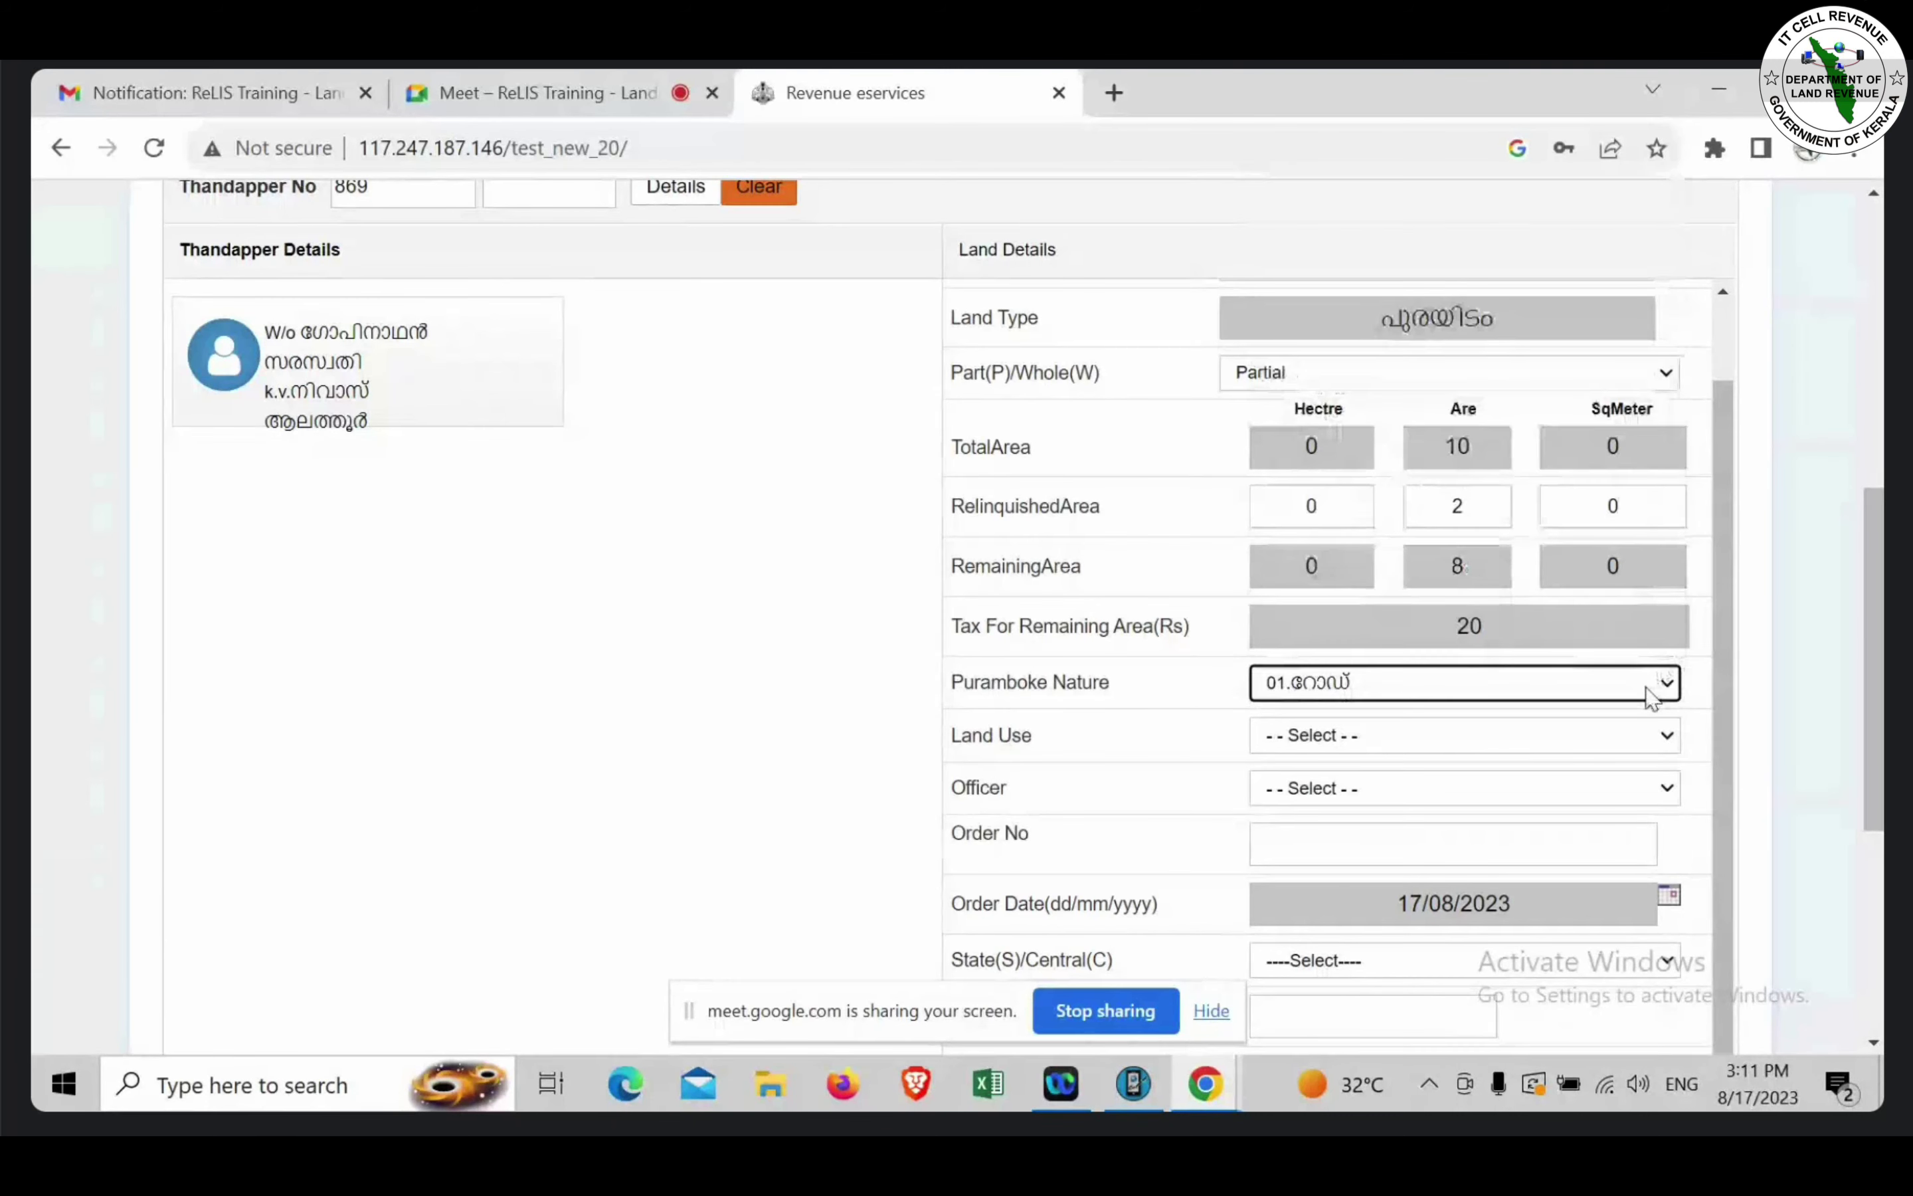
pyautogui.click(1611, 734)
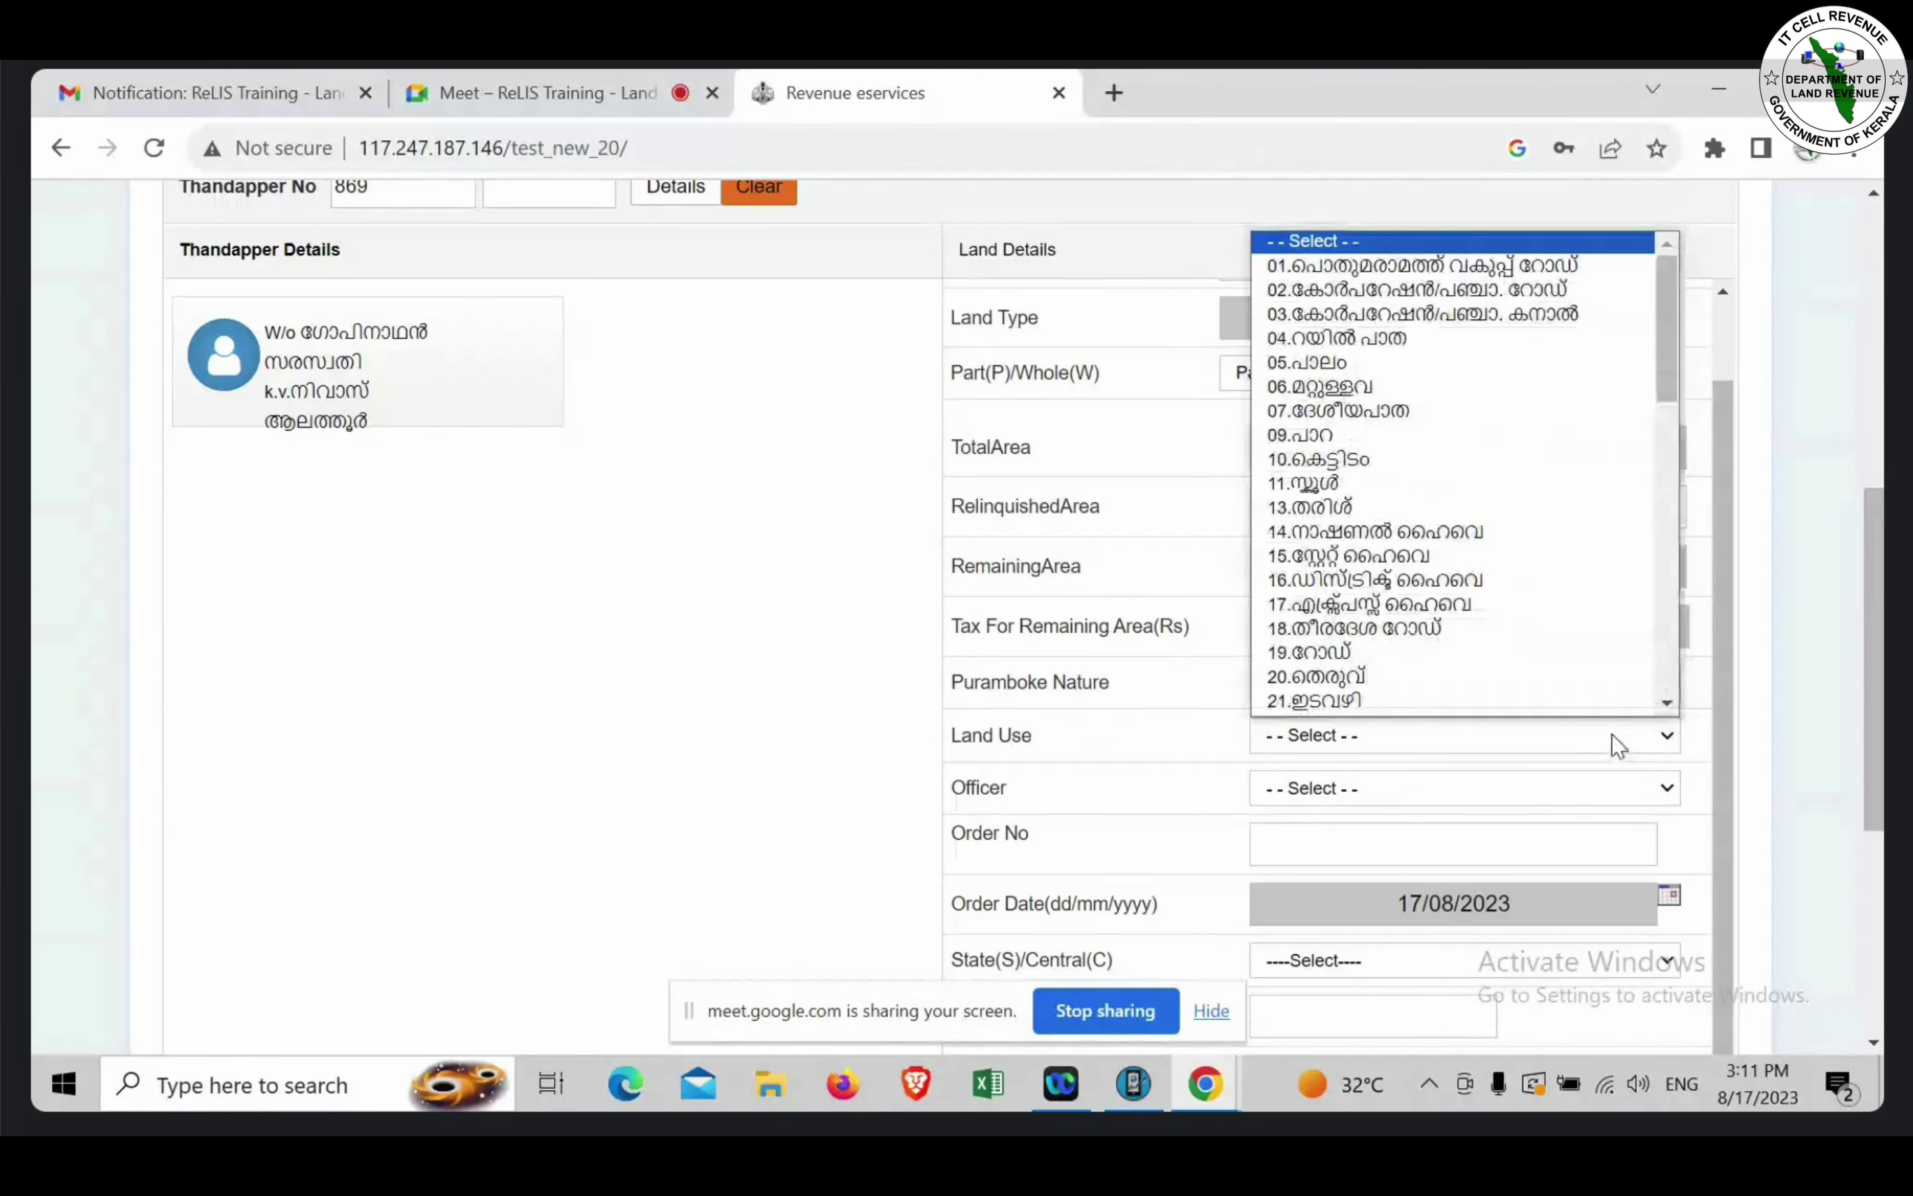
pyautogui.scroll(-1, 1351, 628)
pyautogui.click(1356, 584)
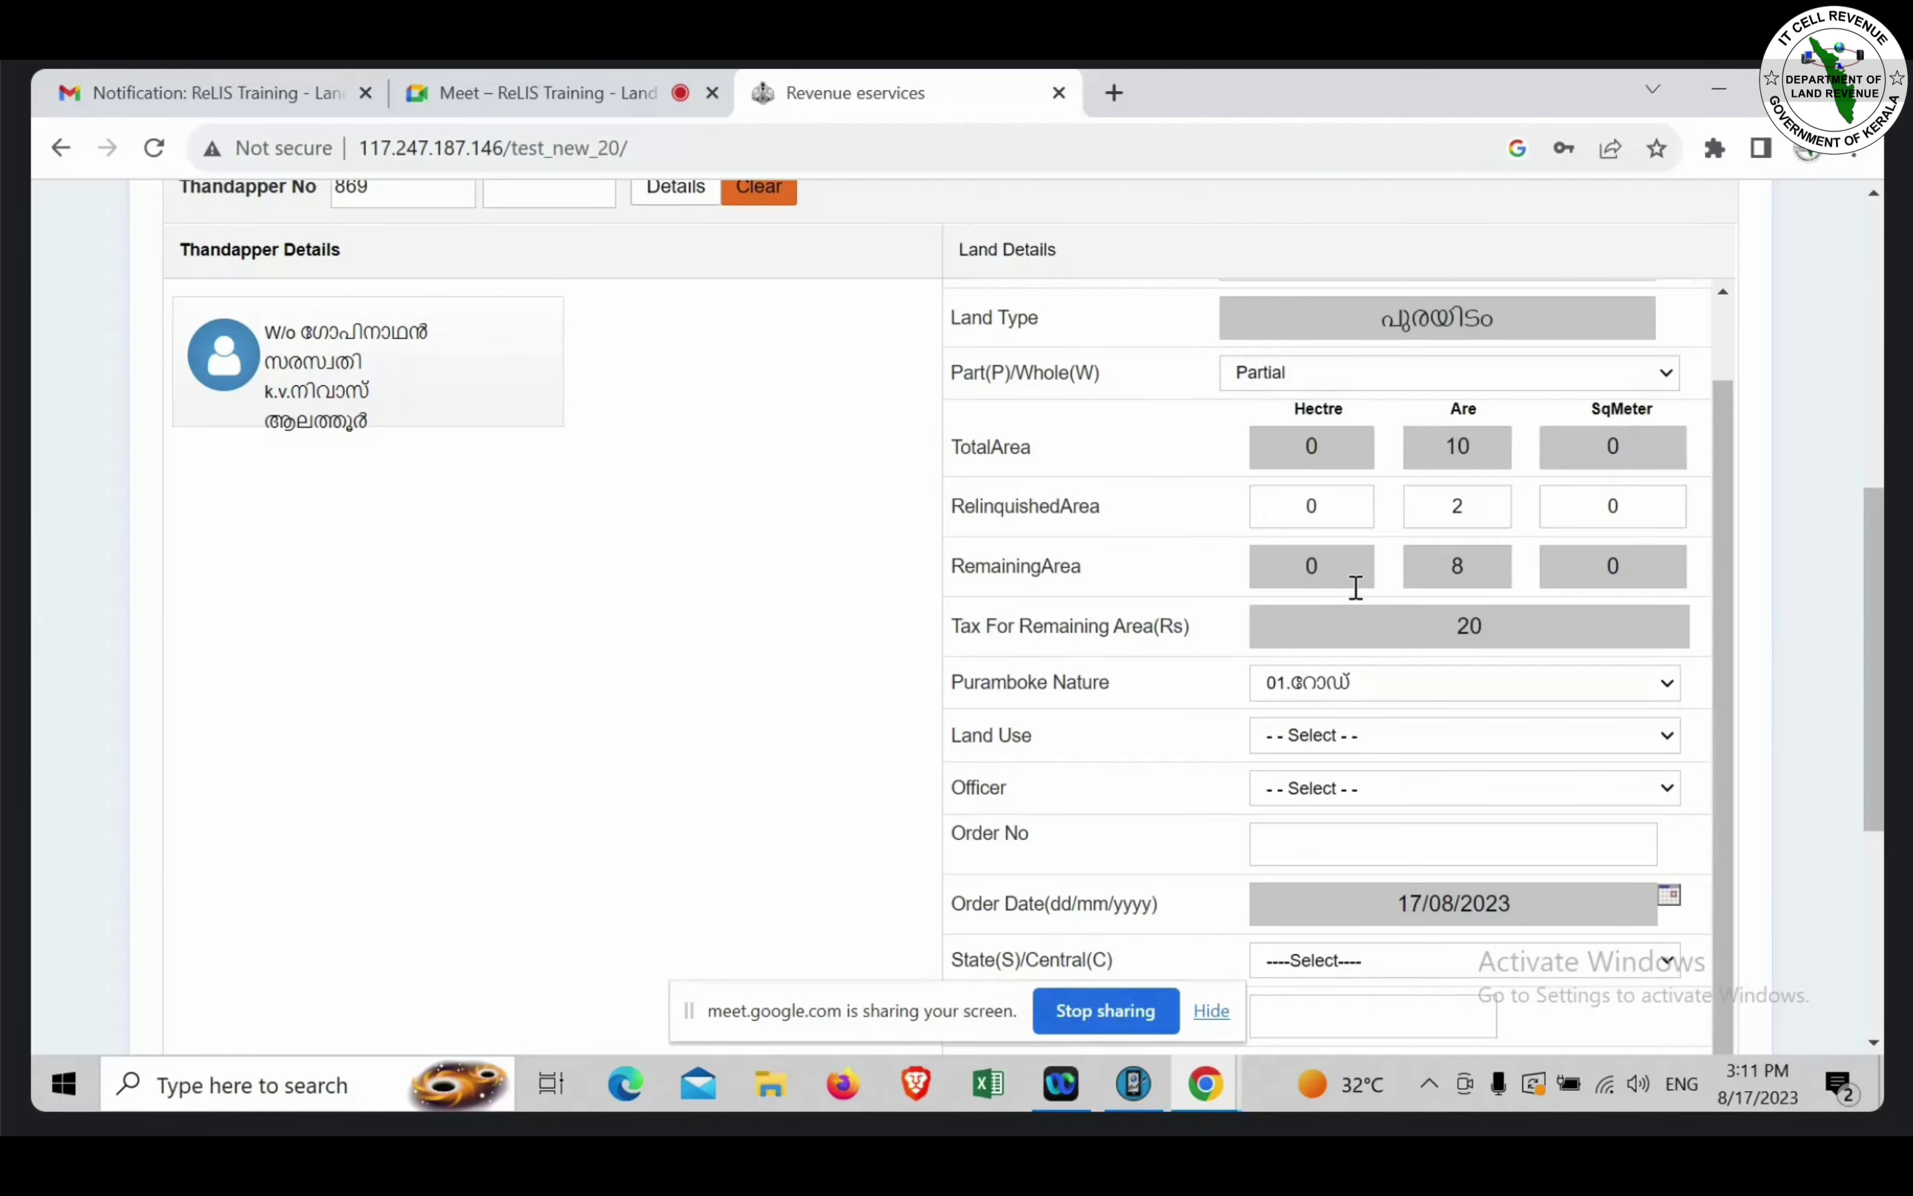
pyautogui.scroll(-2, 1675, 754)
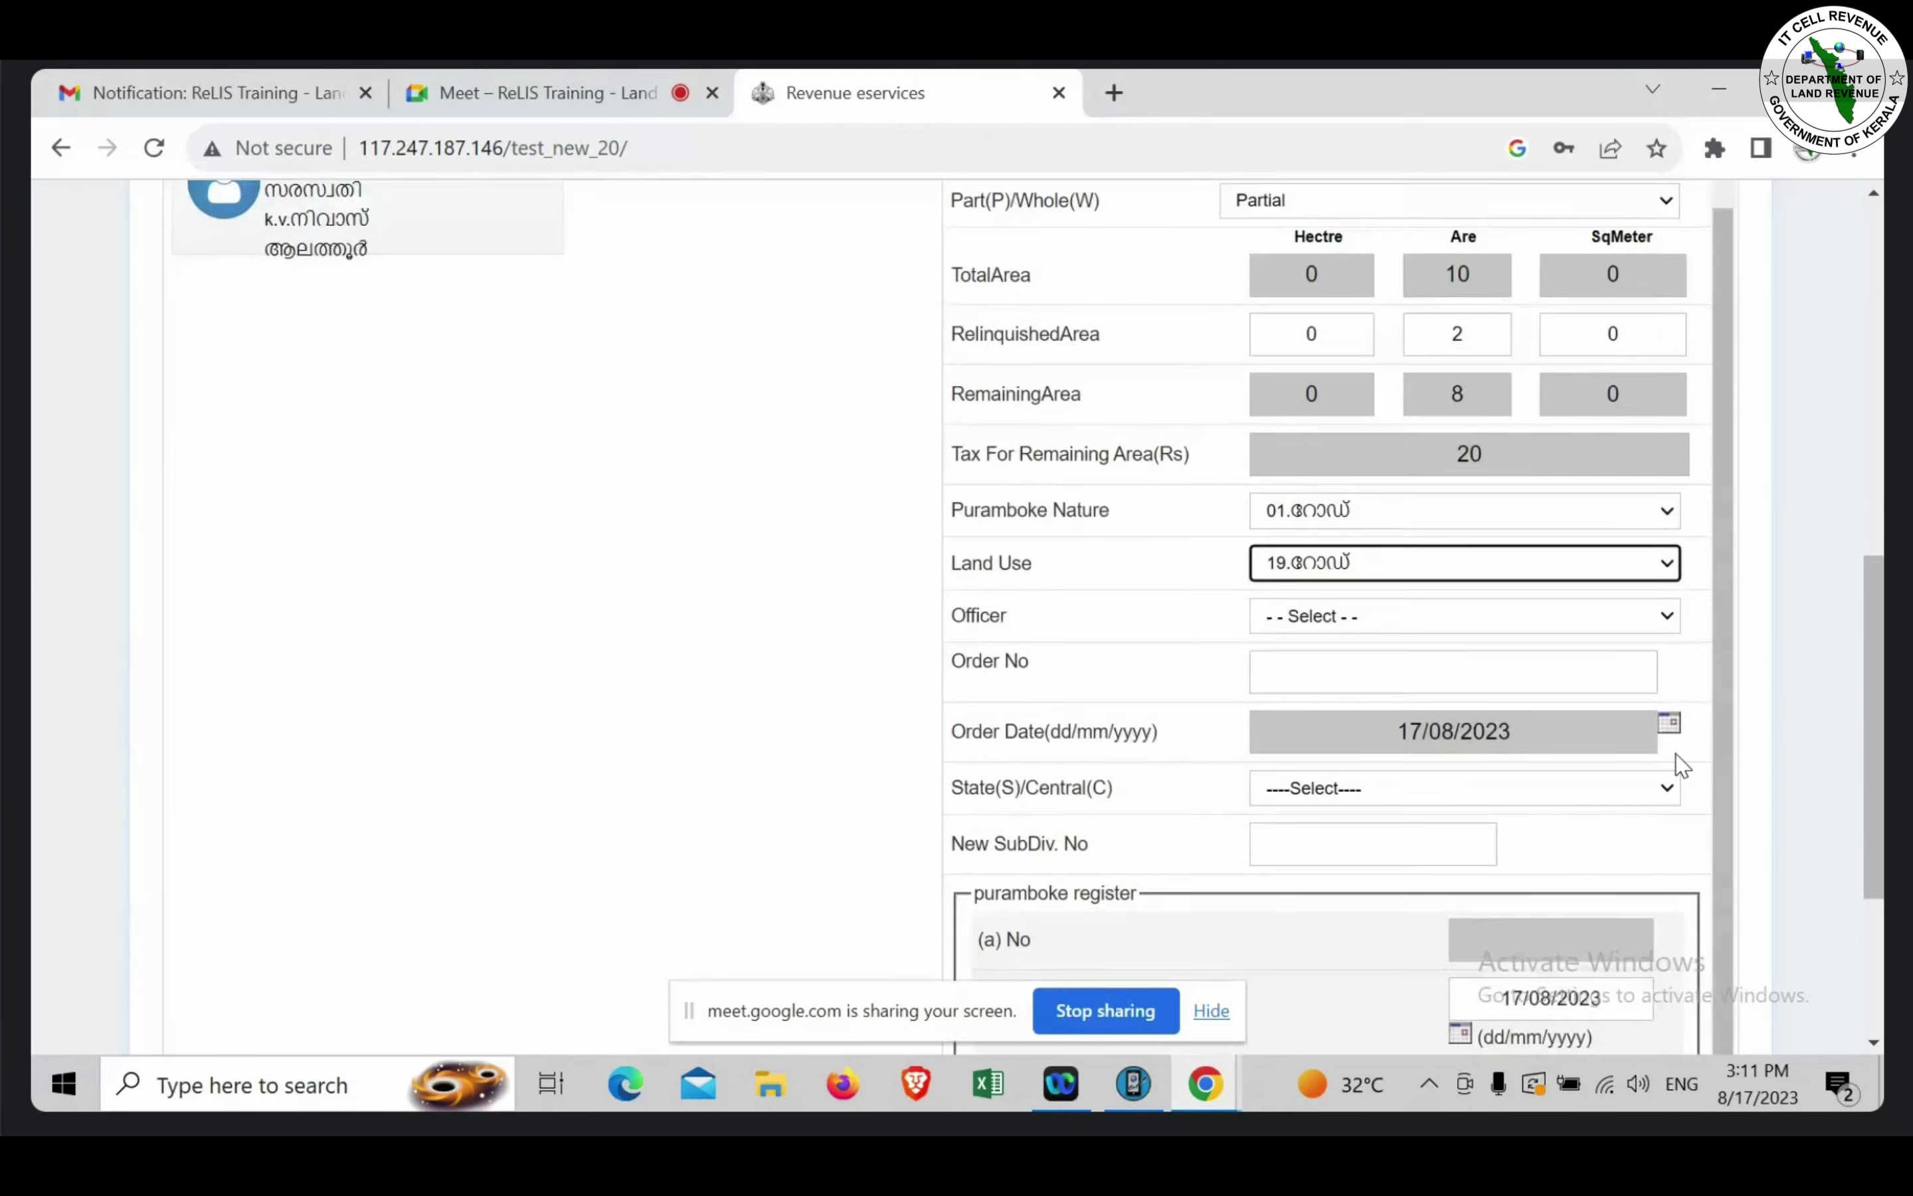
pyautogui.click(1659, 644)
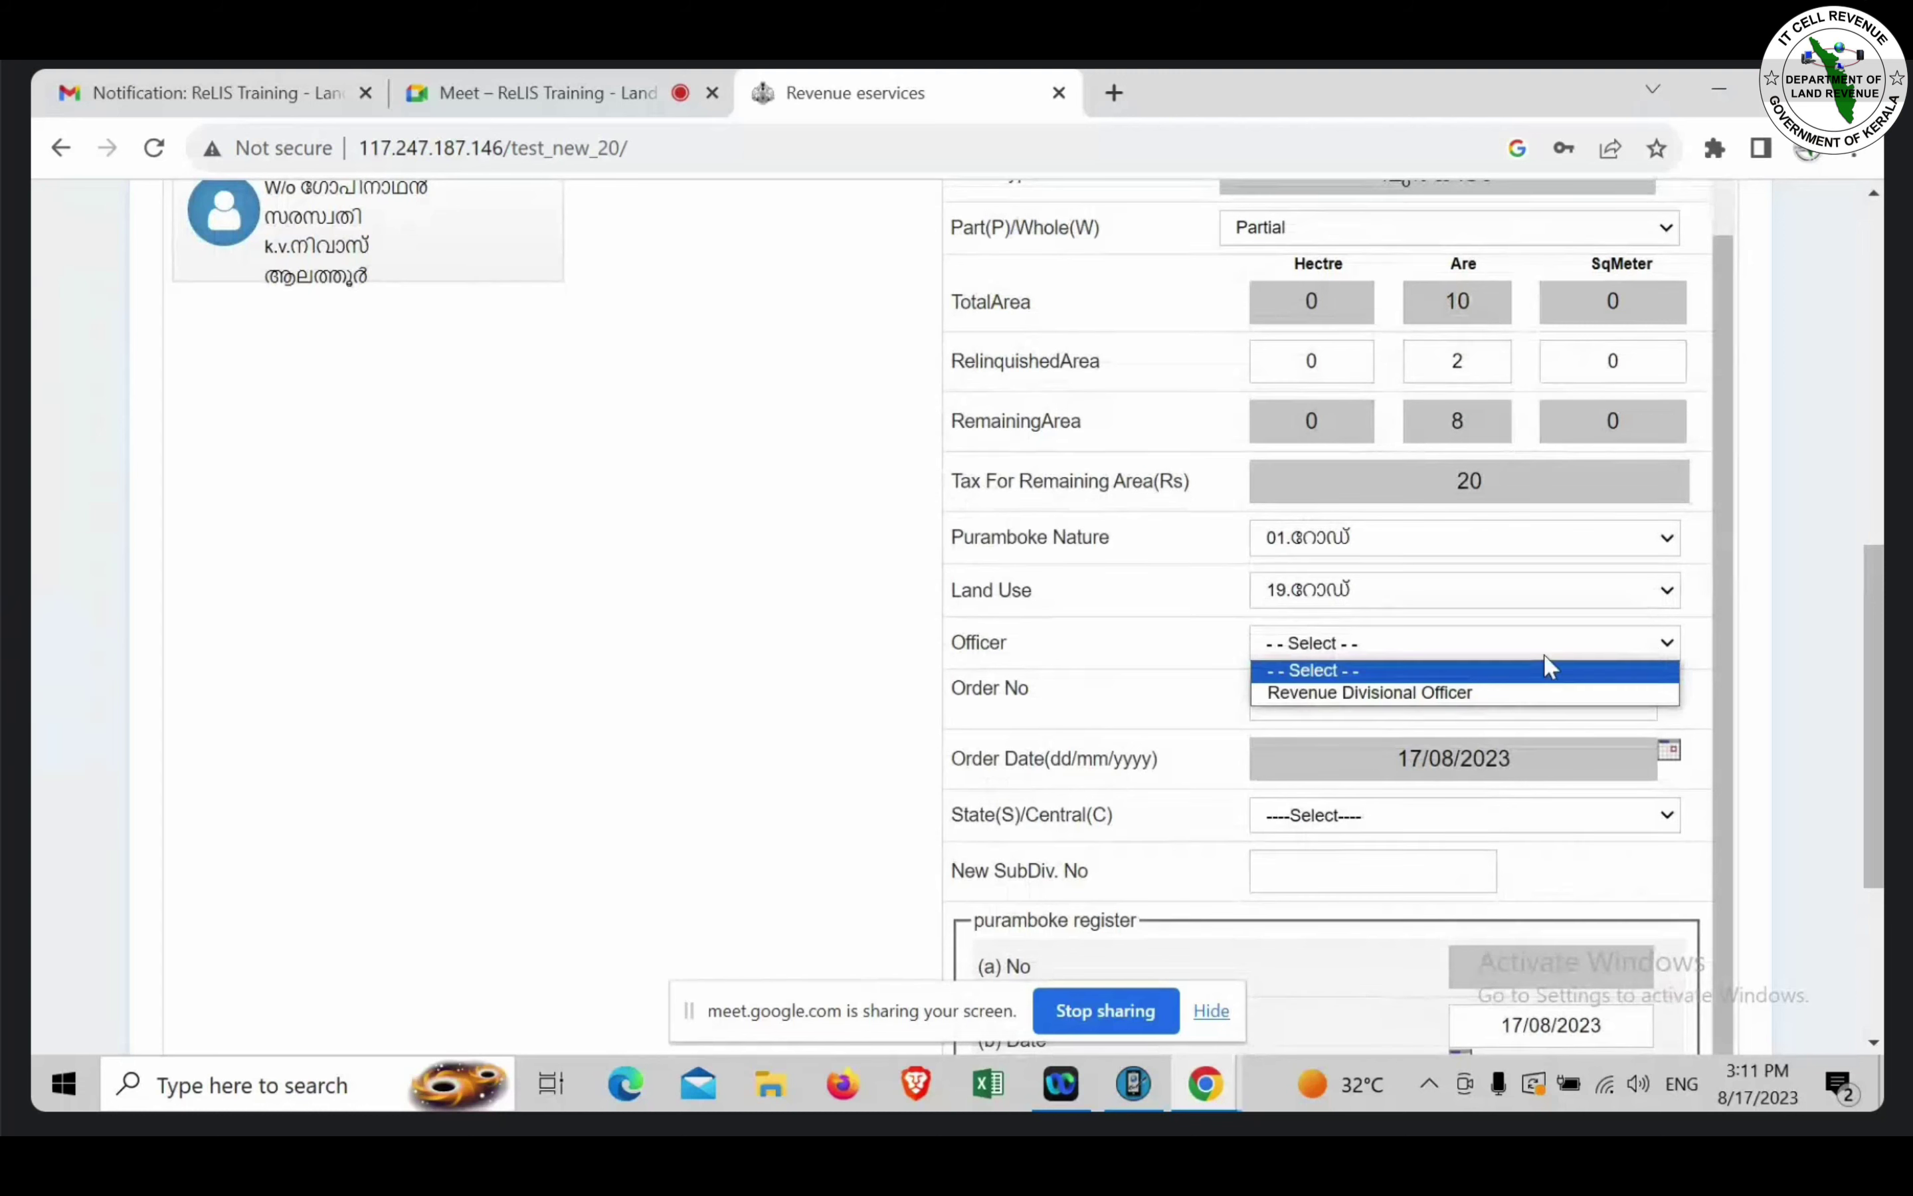
pyautogui.click(1423, 696)
# Enter order number 345 and mark the land as State.
pyautogui.scroll(-2, 1332, 557)
pyautogui.click(1336, 553)
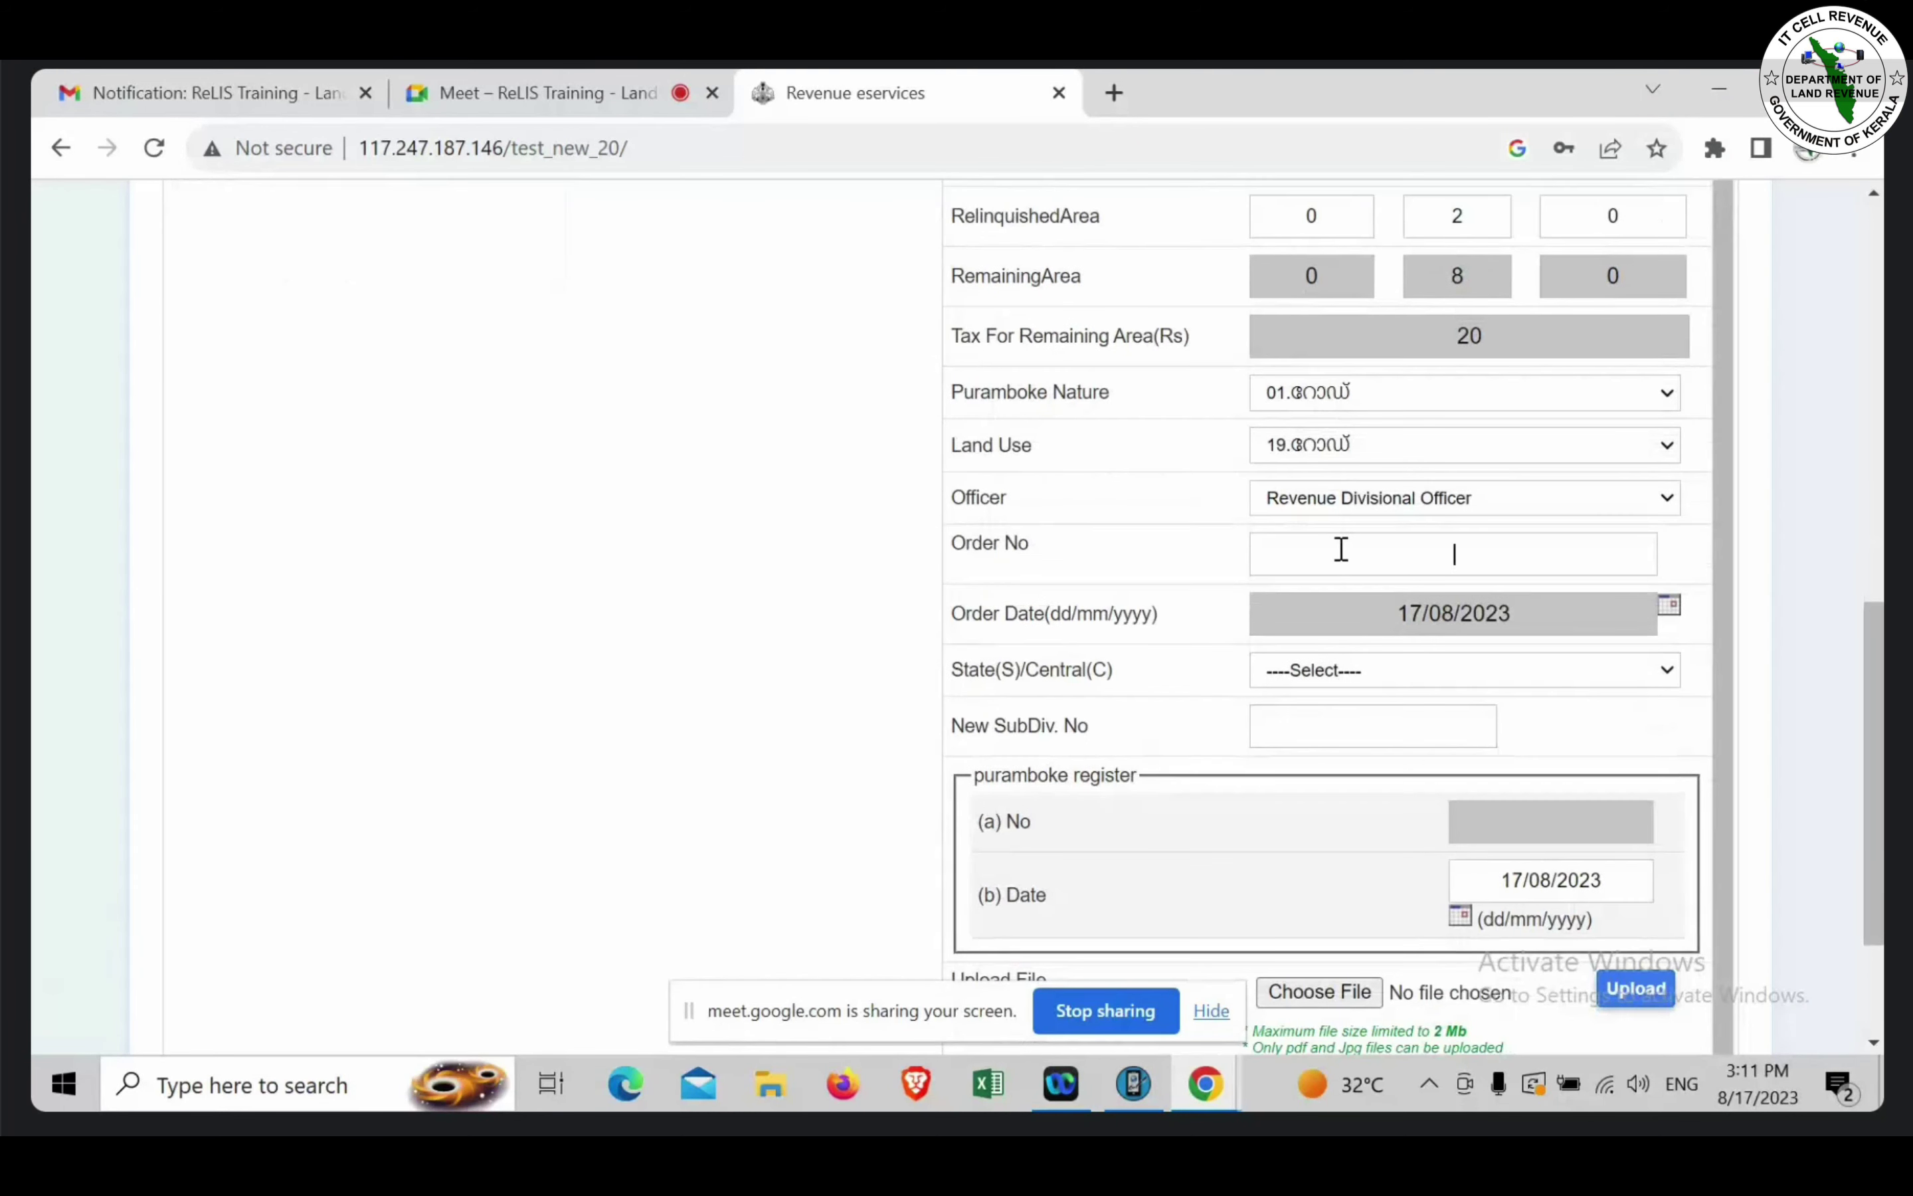
pyautogui.write('345')
pyautogui.click(1342, 678)
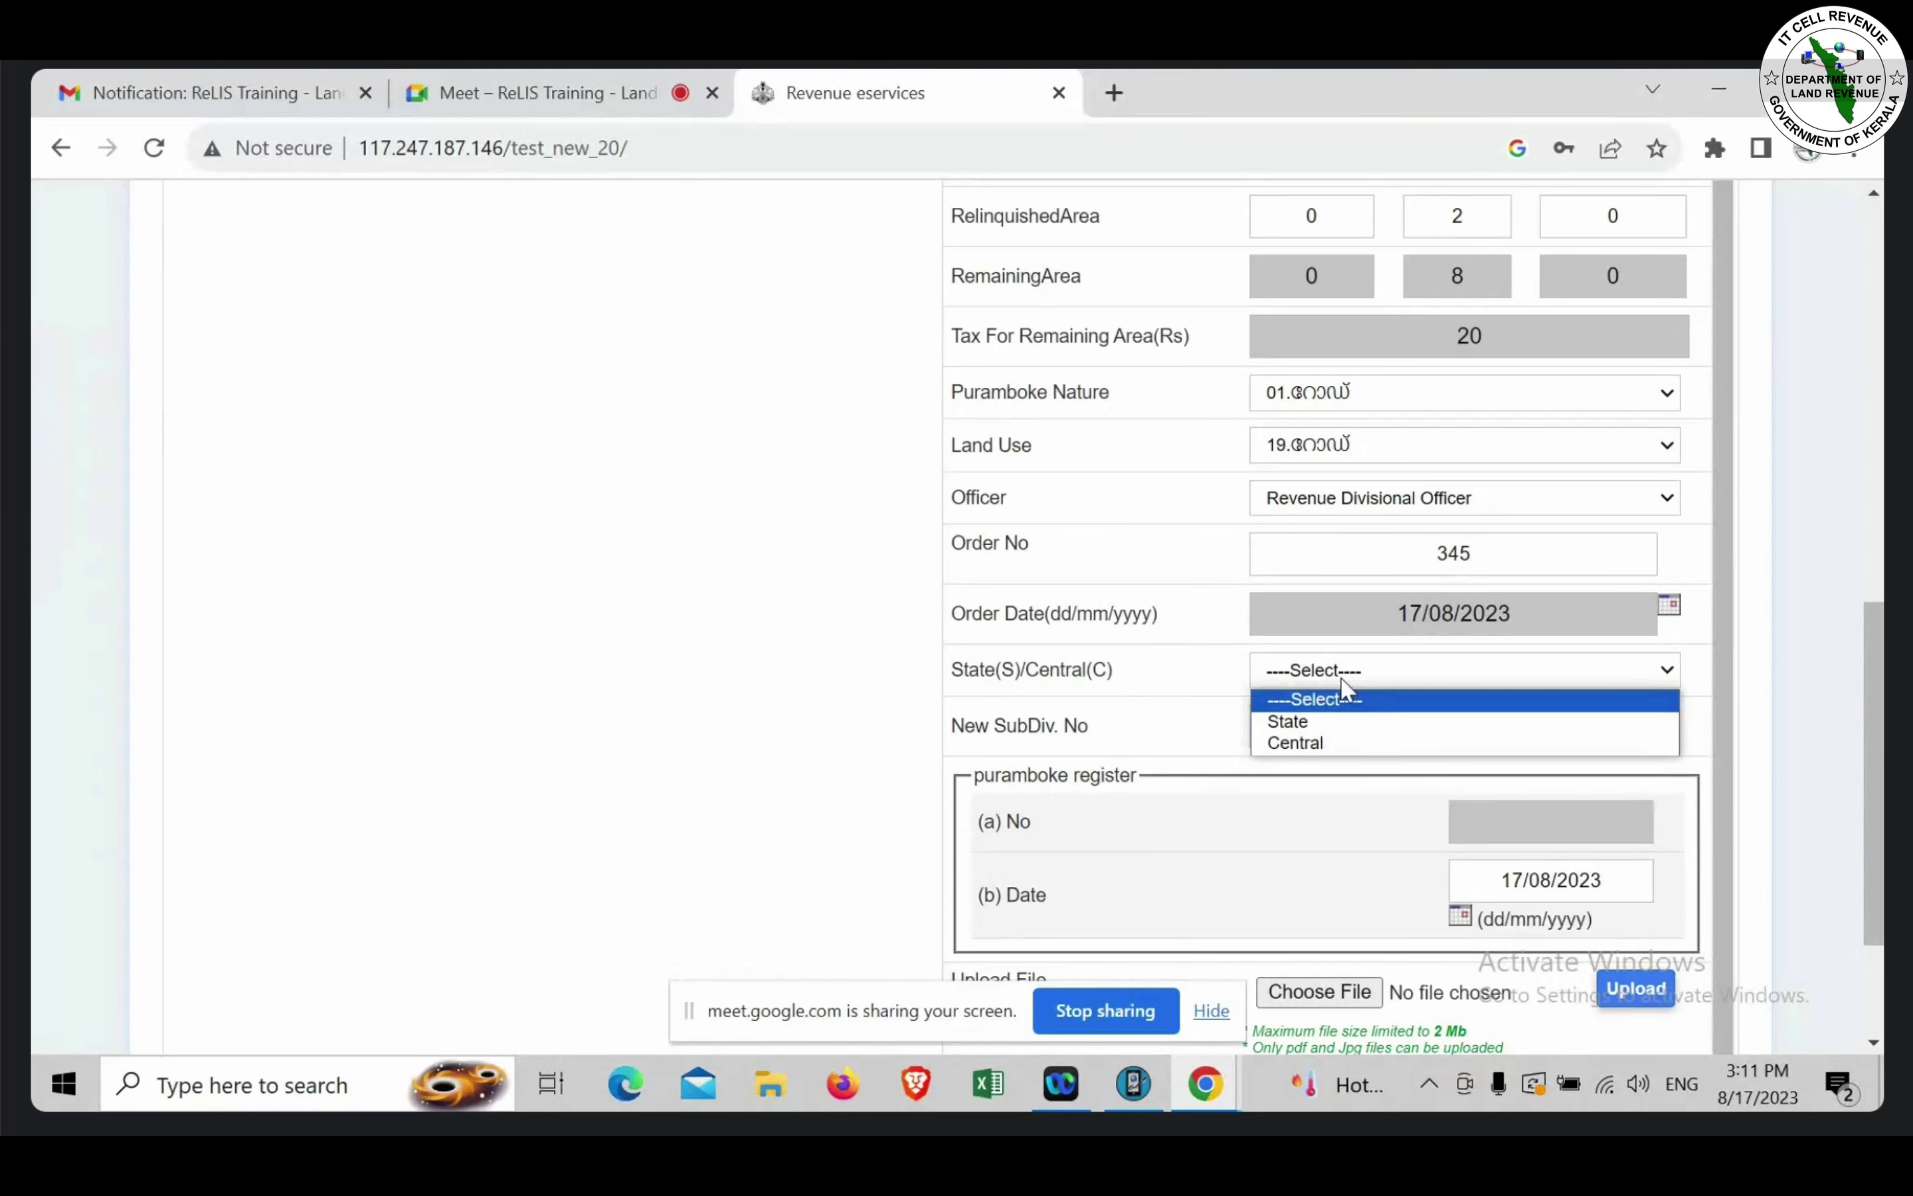
pyautogui.click(1315, 723)
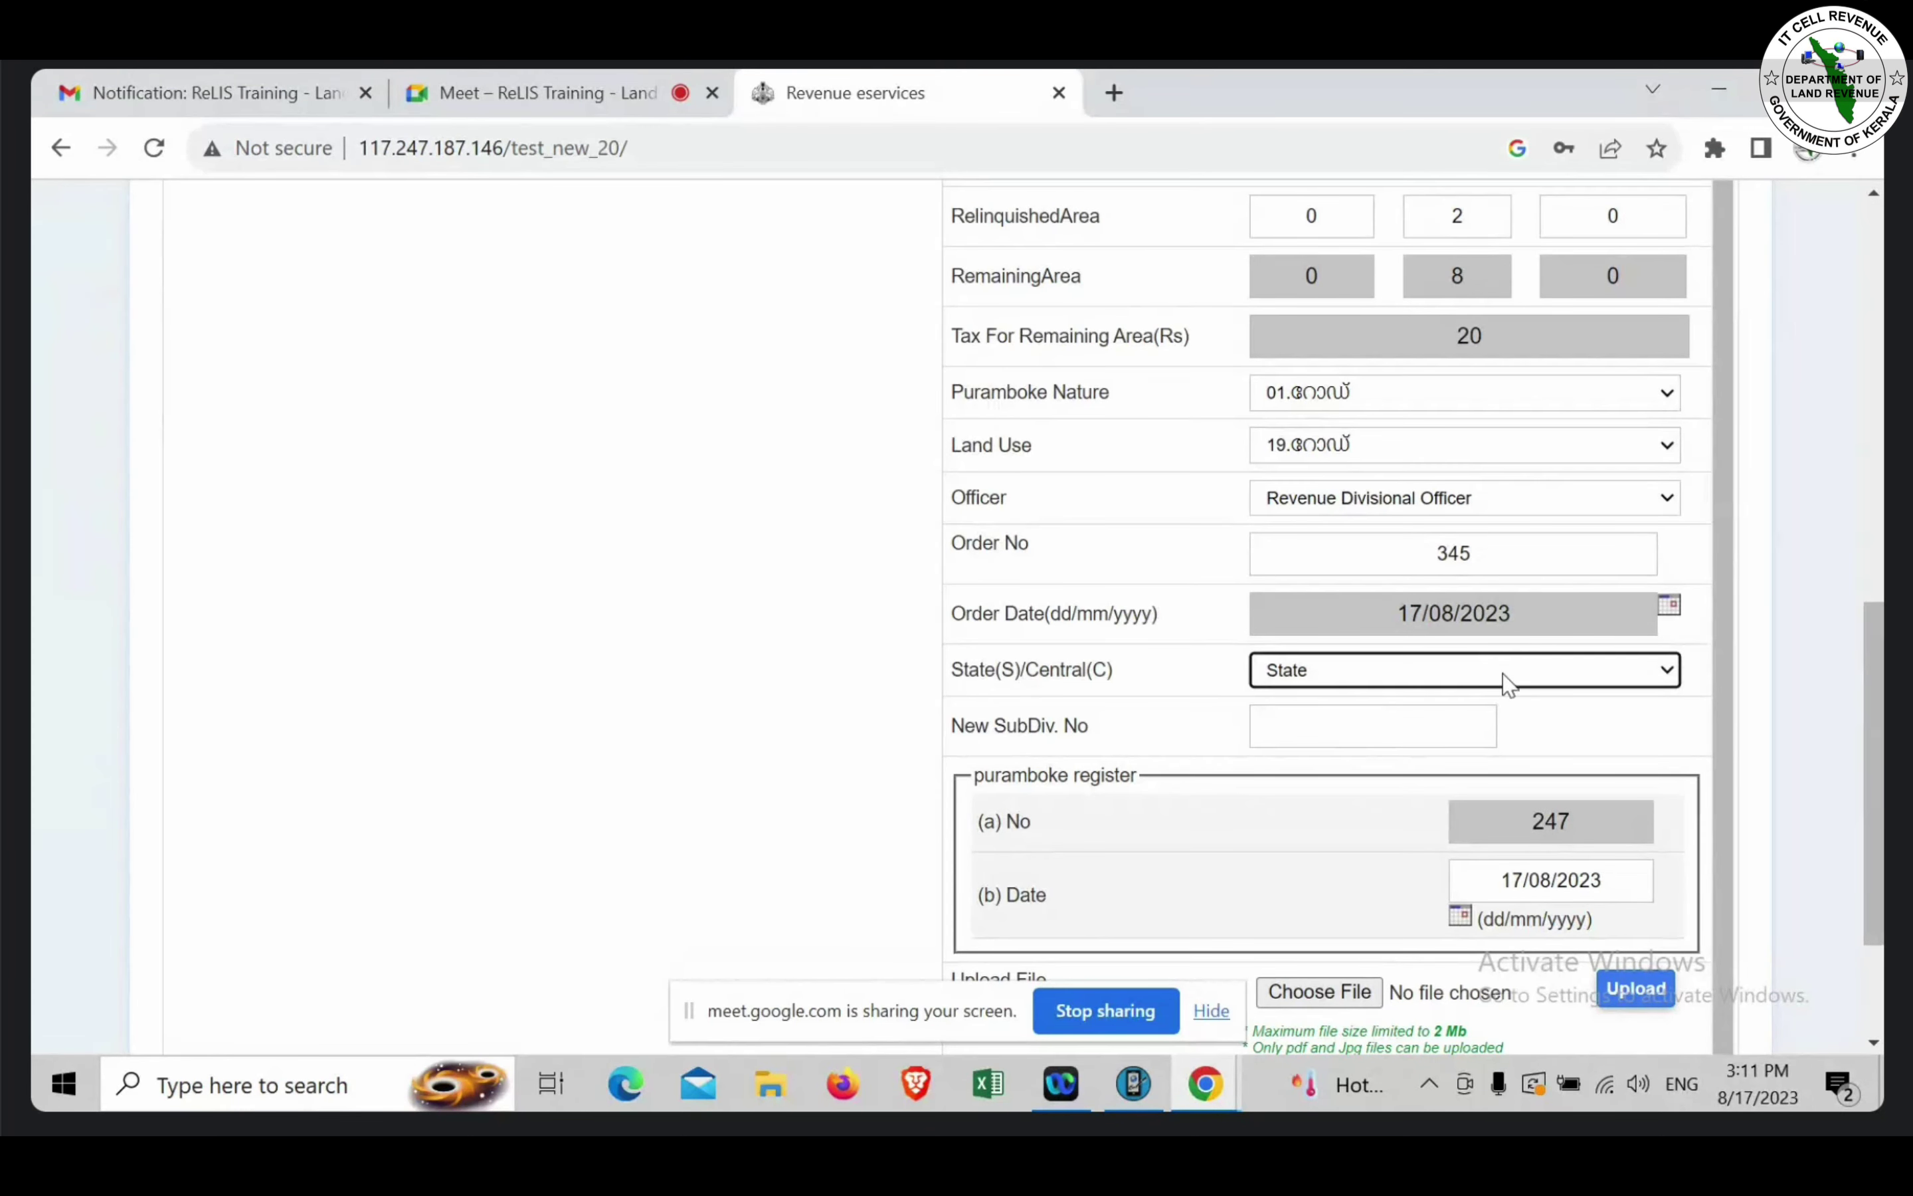
# Enter new subdivision 31 and the remark 'Land reelinquishment Road Puramboke'.
pyautogui.scroll(-3, 1506, 681)
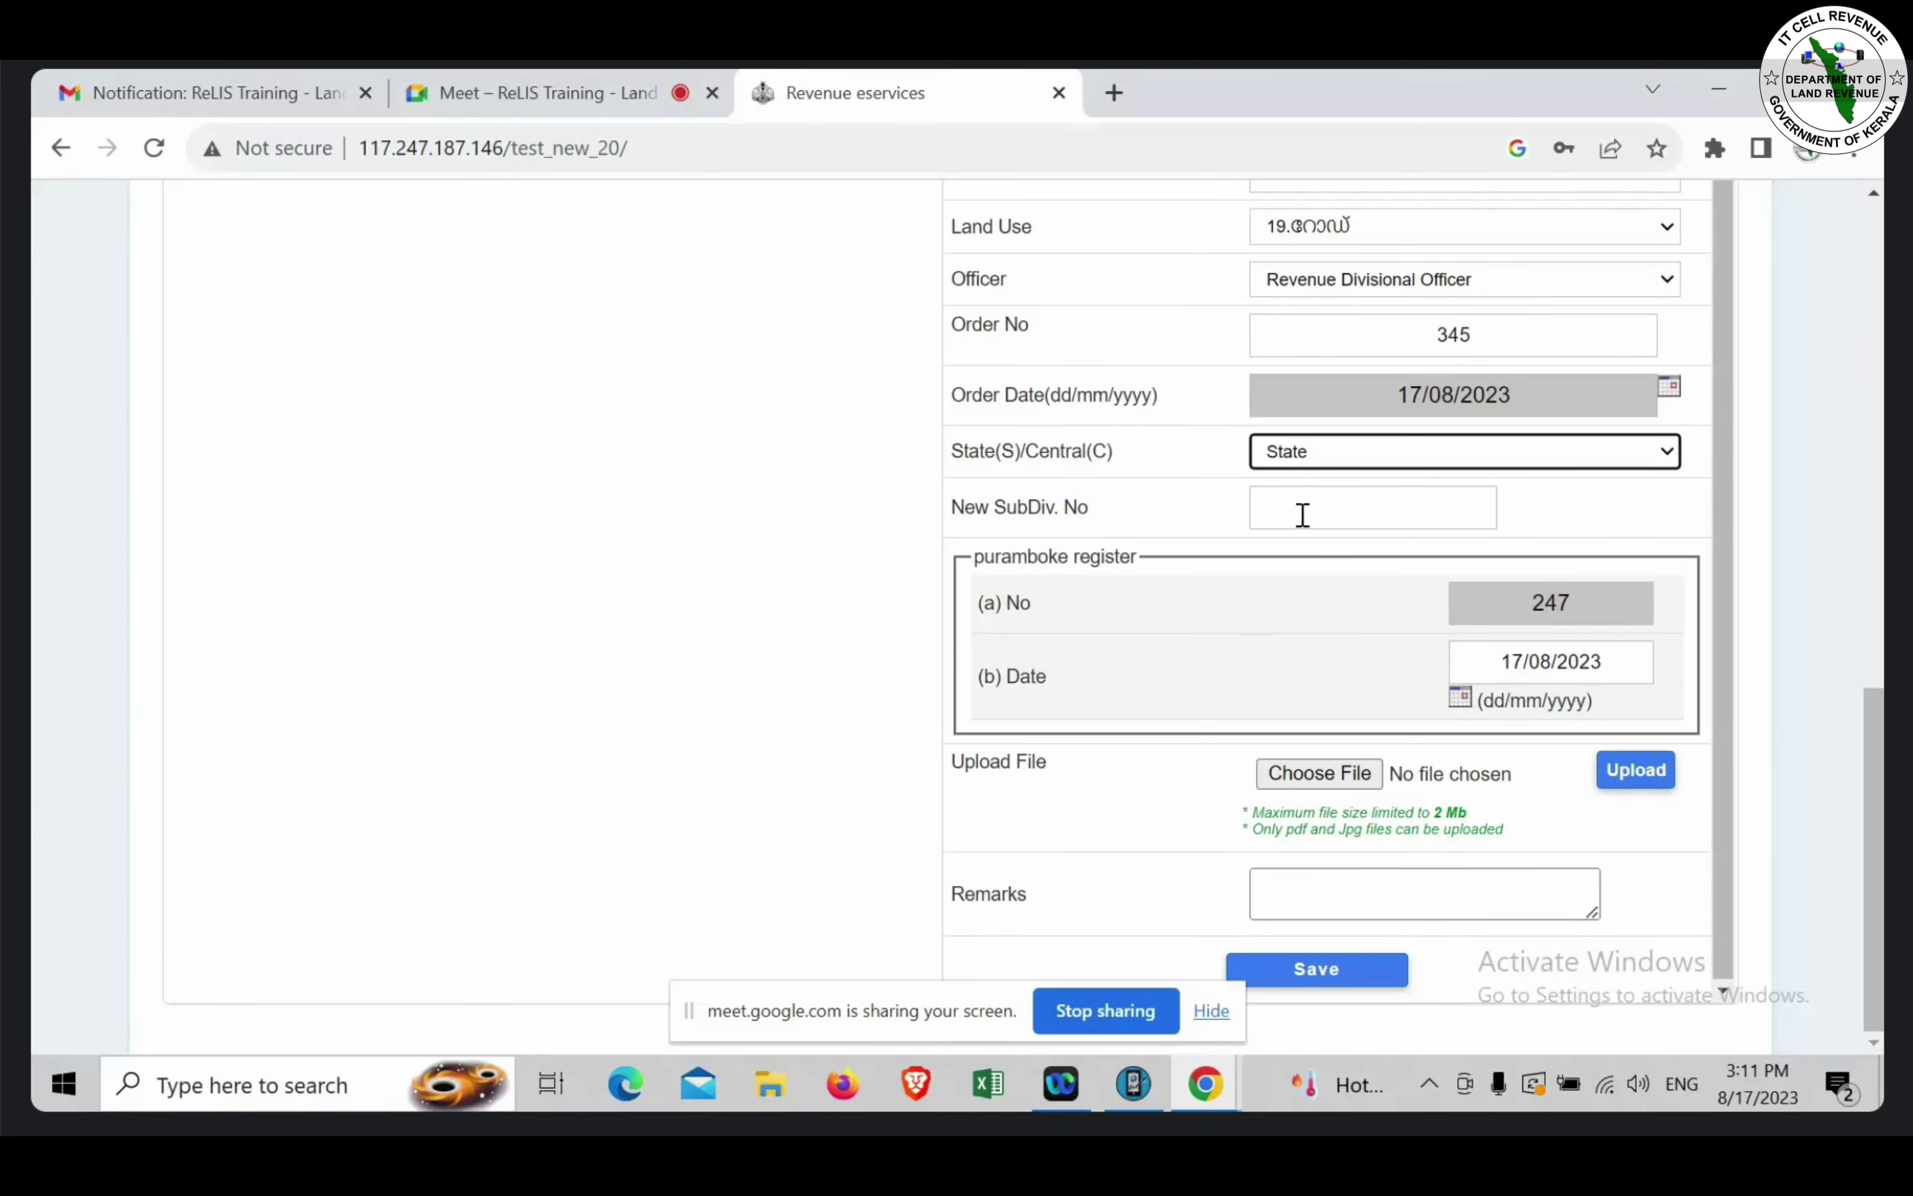
pyautogui.click(1621, 651)
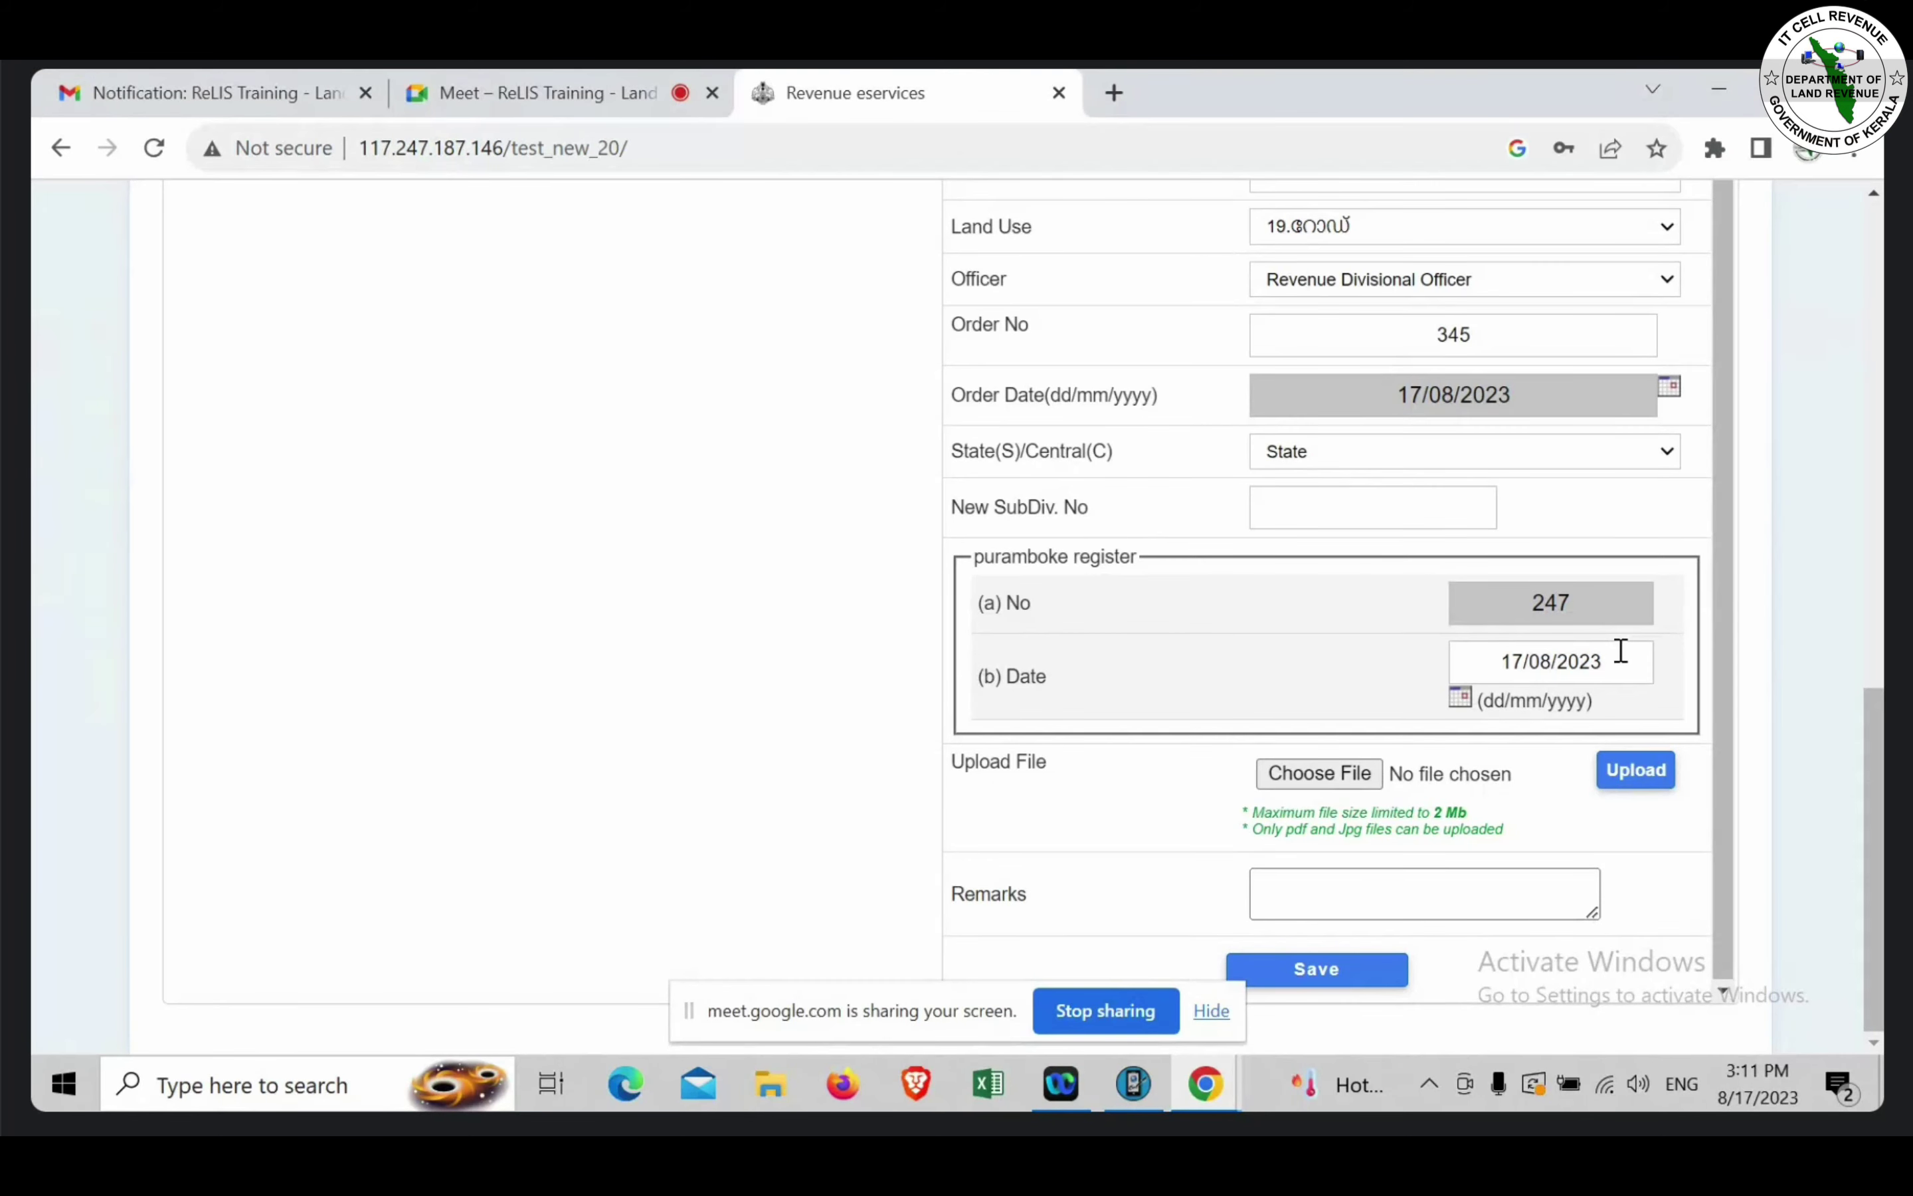
pyautogui.write('31')
pyautogui.press('Tab')
pyautogui.click(1609, 664)
pyautogui.click(1294, 909)
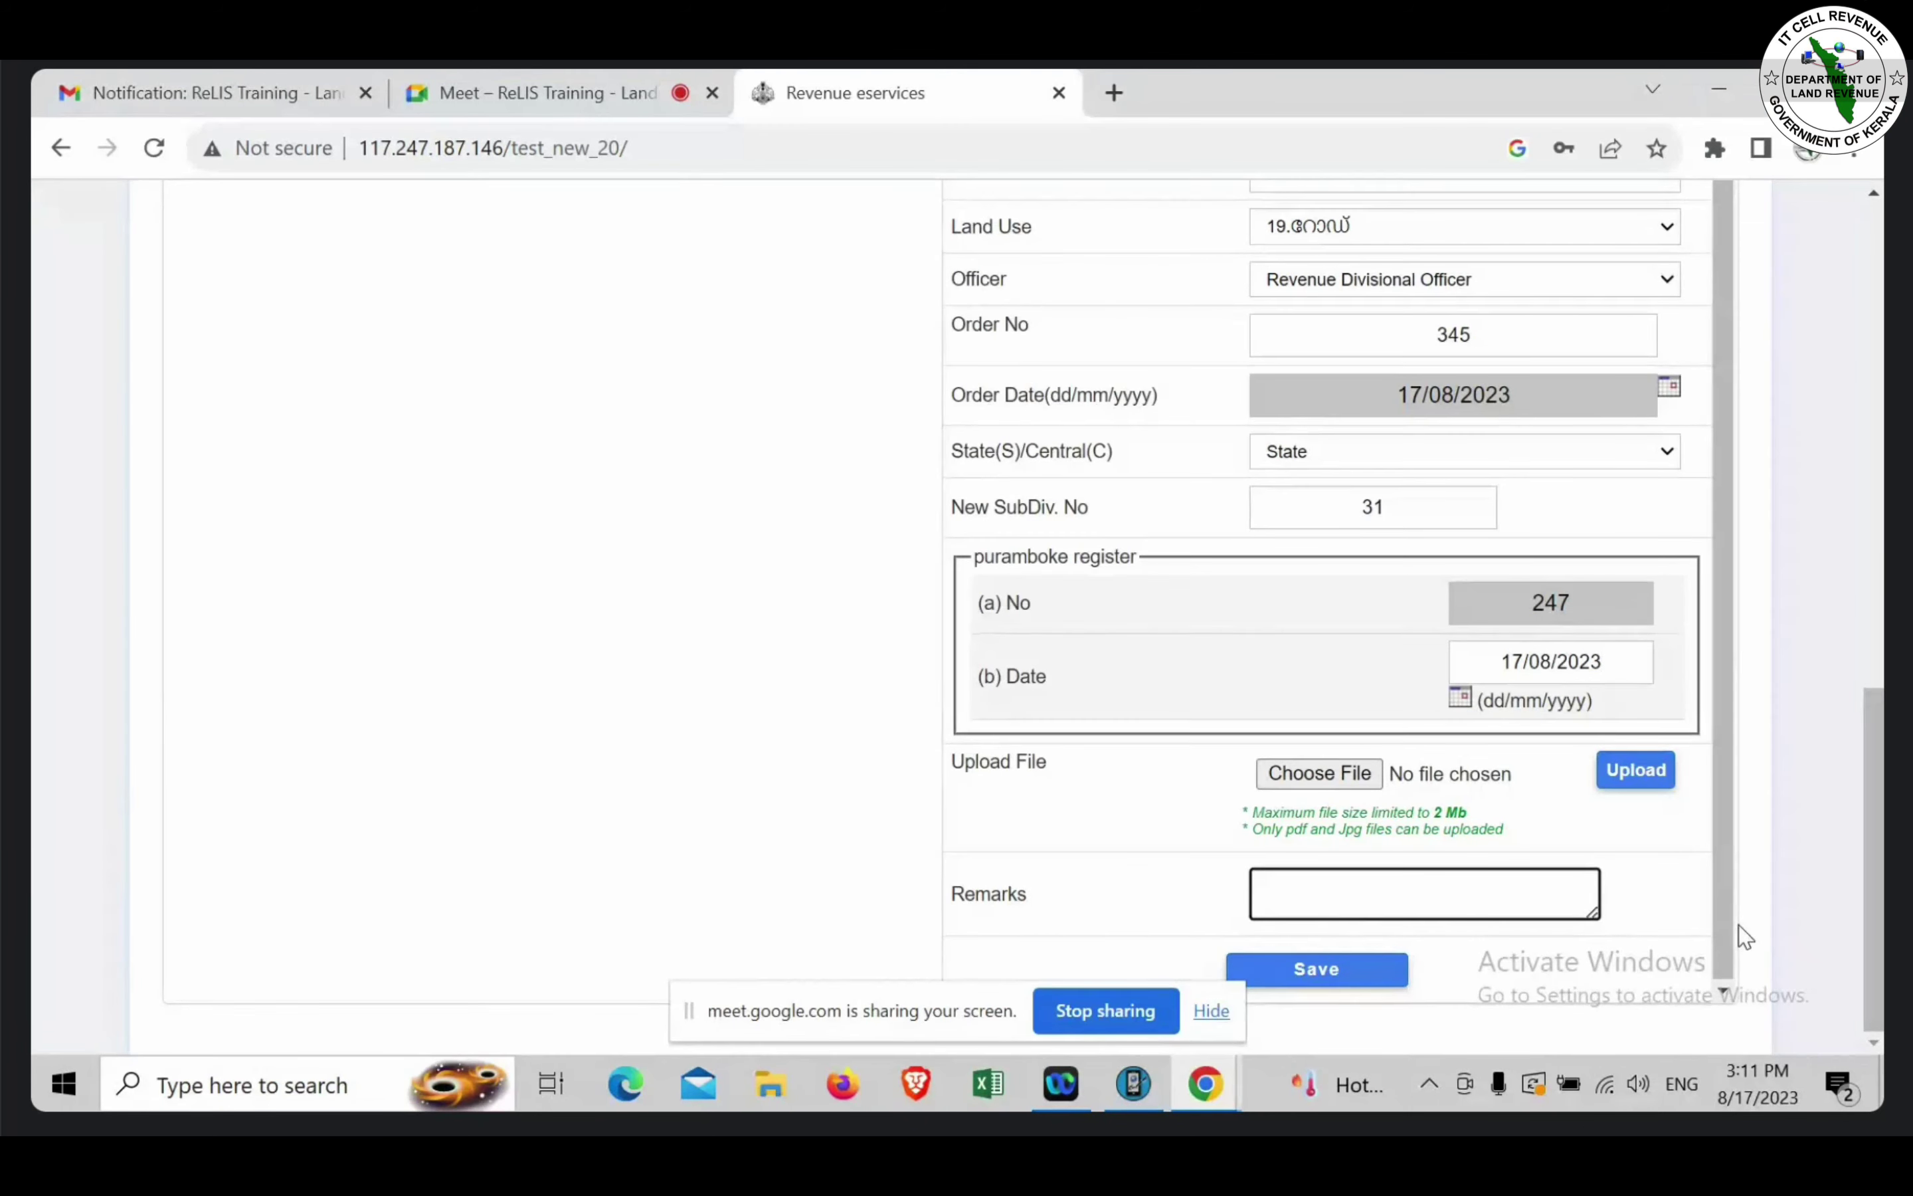
pyautogui.write('Land reelinquishment ')
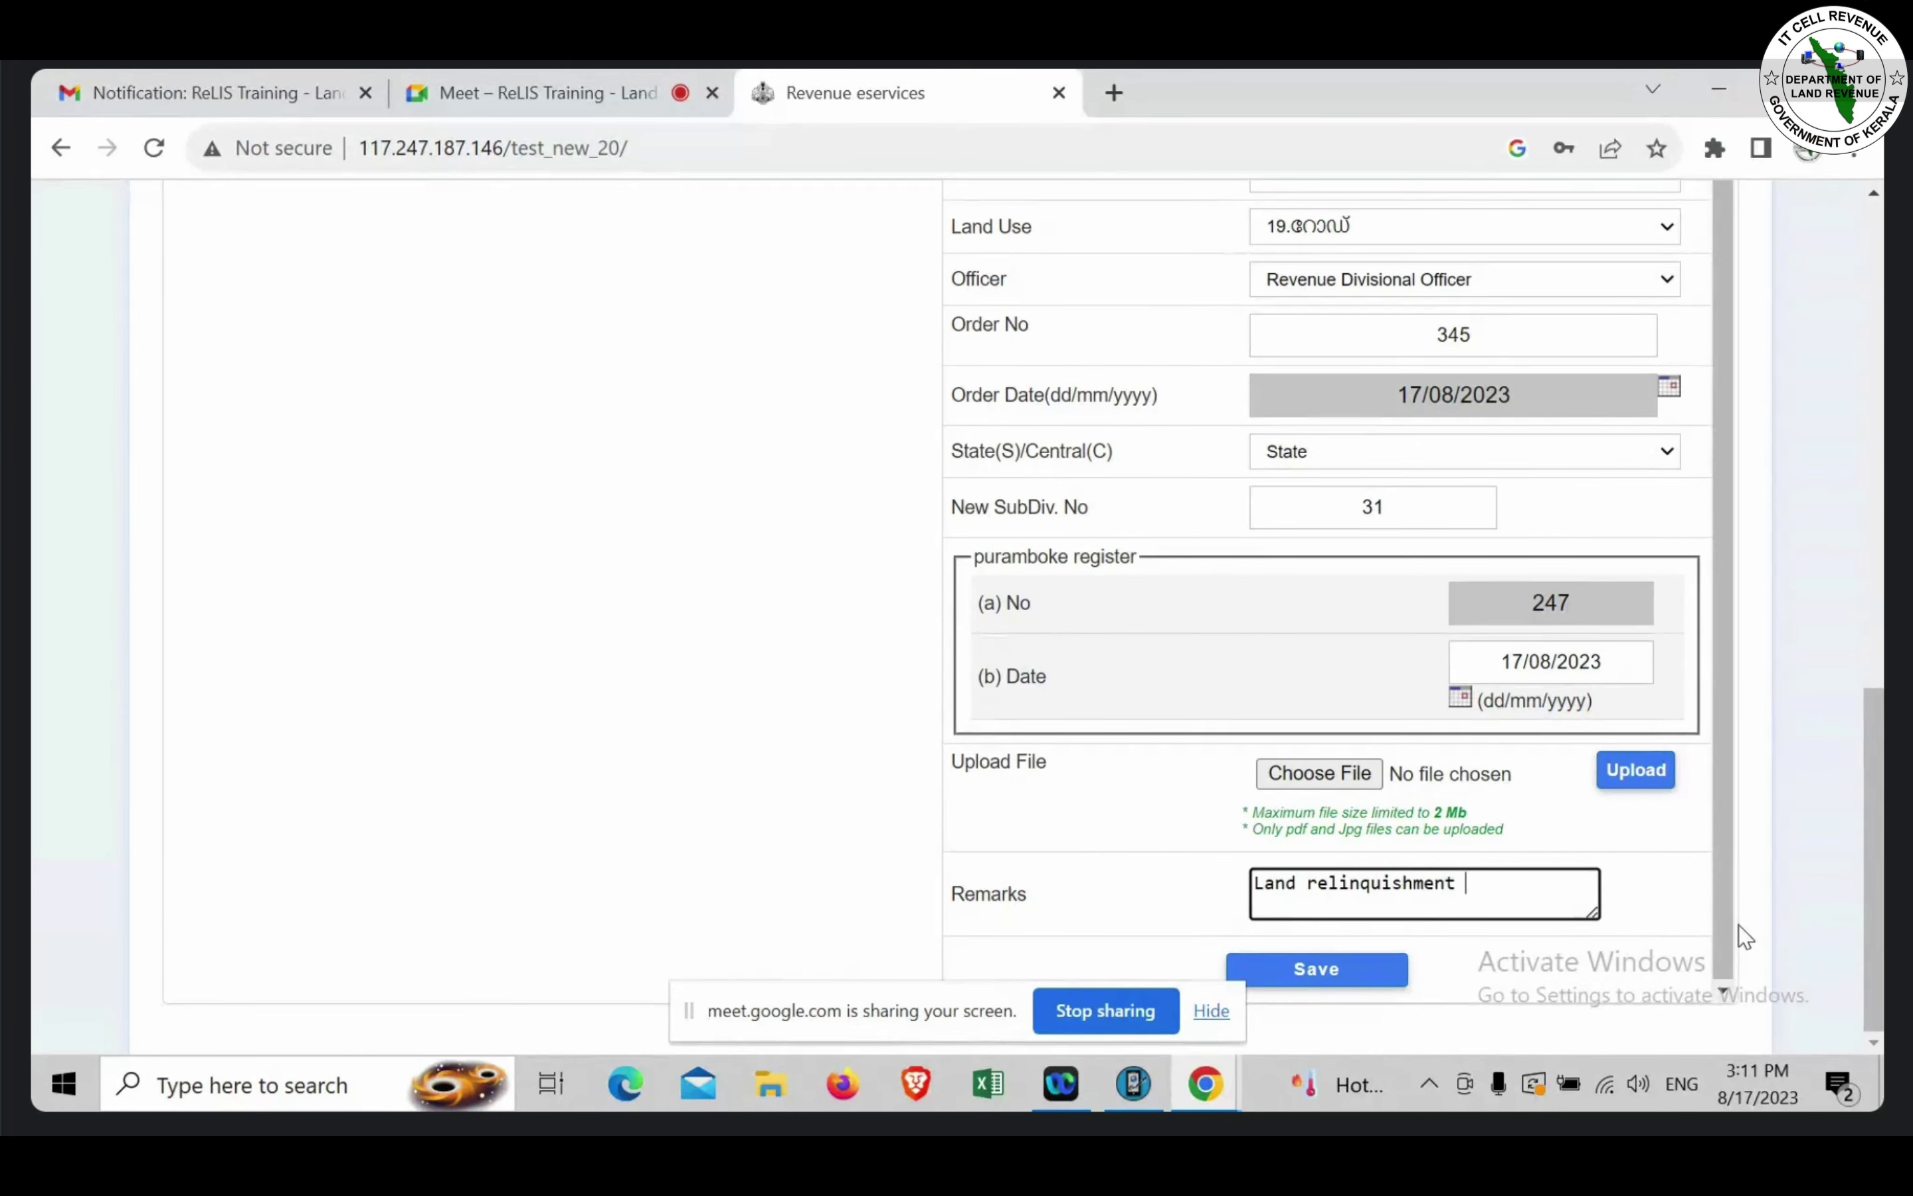
pyautogui.write('Road Puramboke')
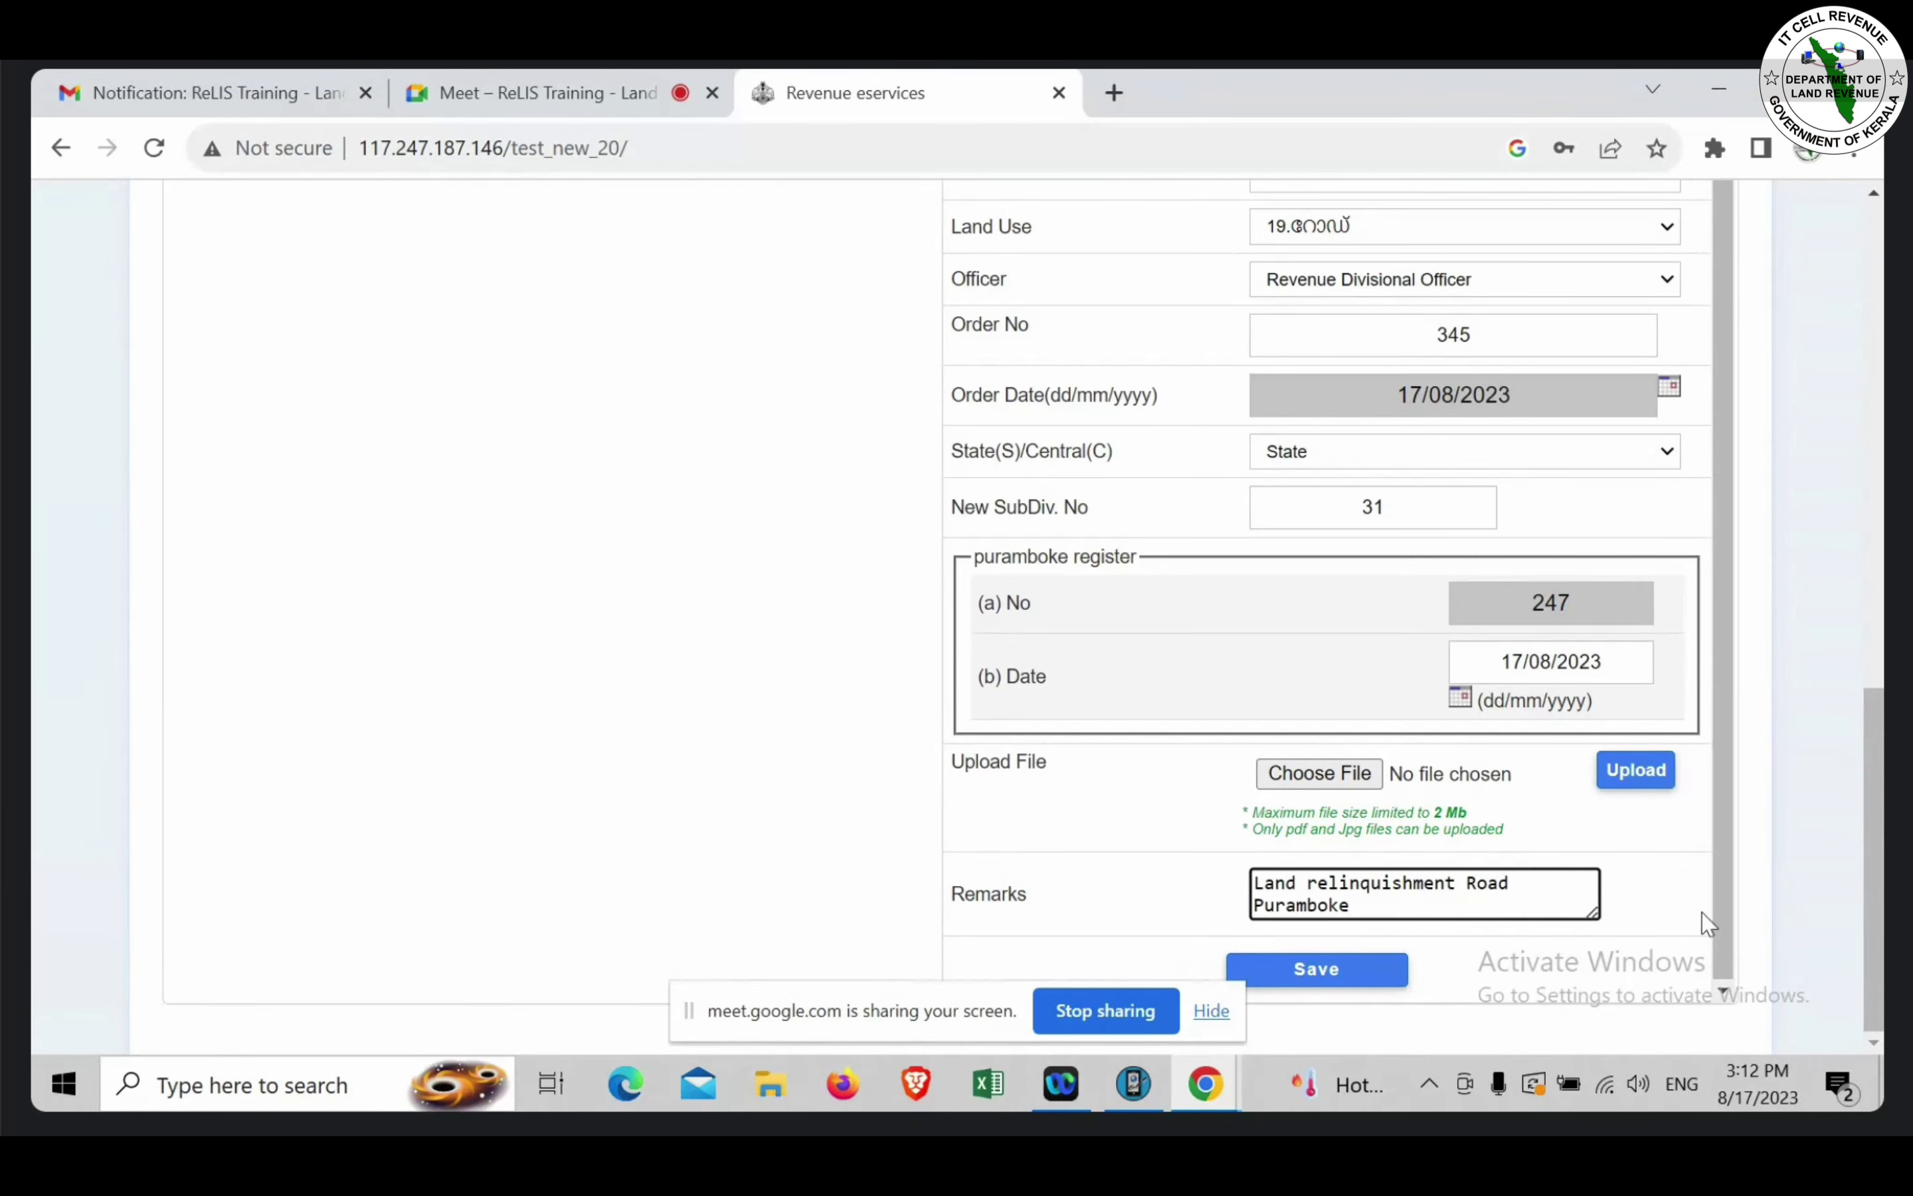
pyautogui.click(1625, 769)
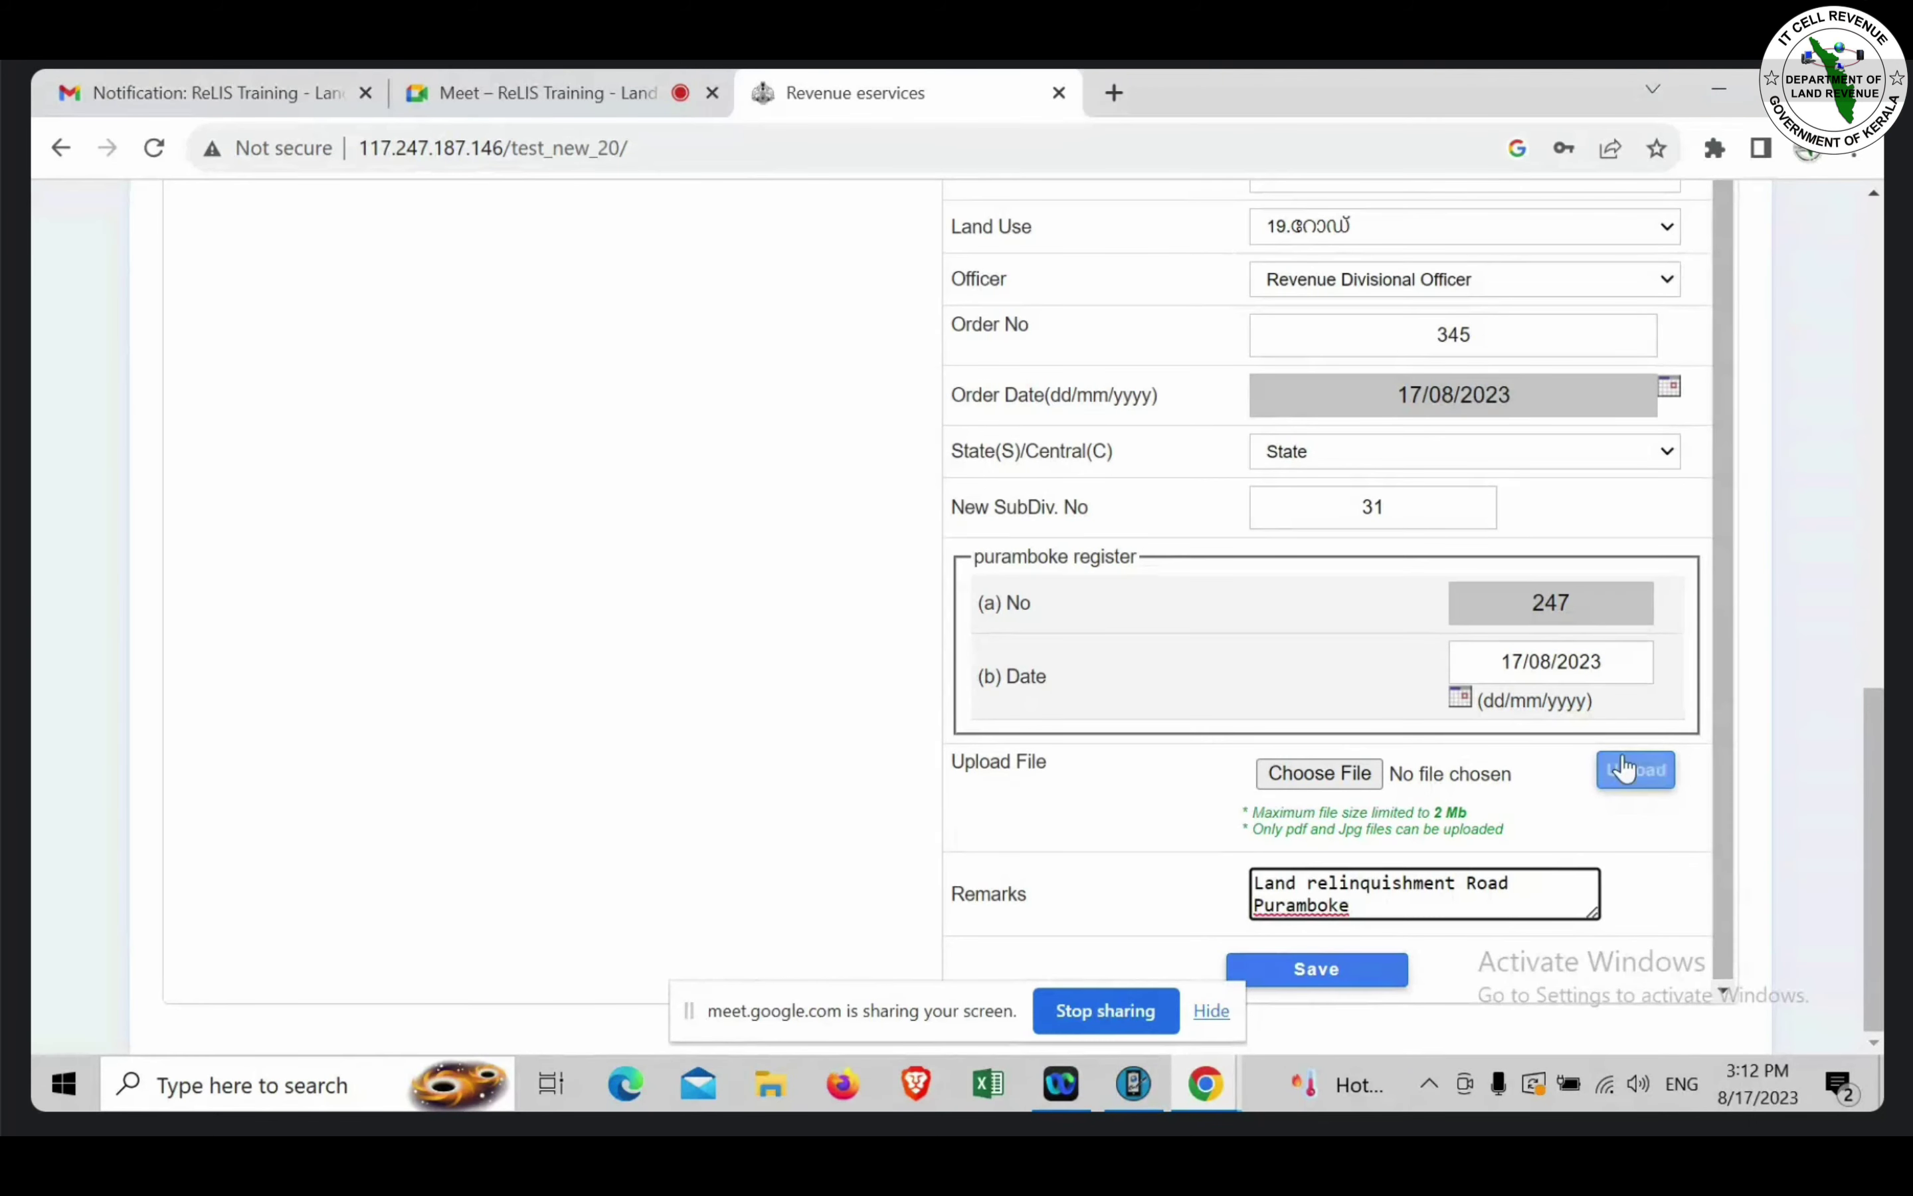
# Save the relinquishment entry, acknowledge the success alert, and switch to the Google Meet tab.
pyautogui.click(1380, 979)
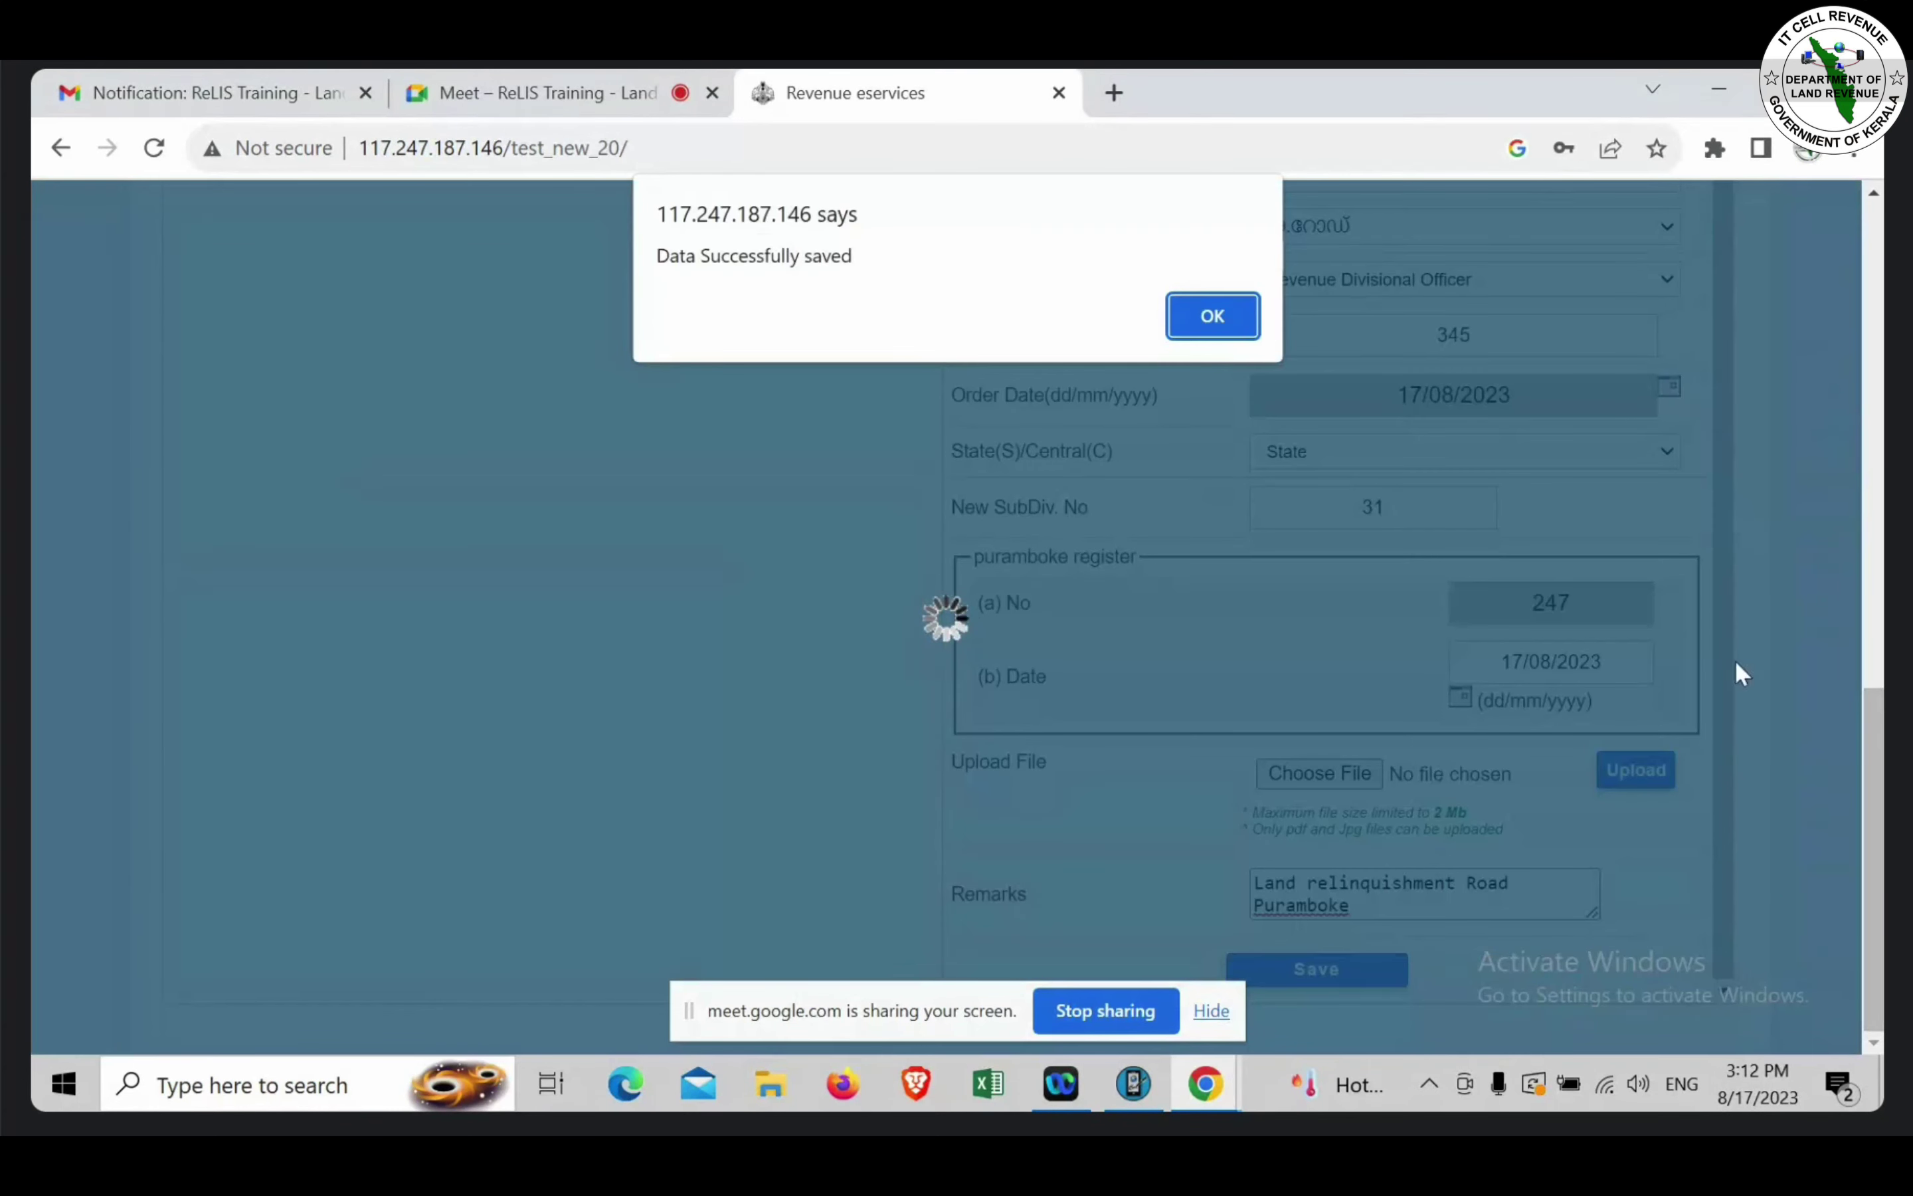
pyautogui.click(1220, 317)
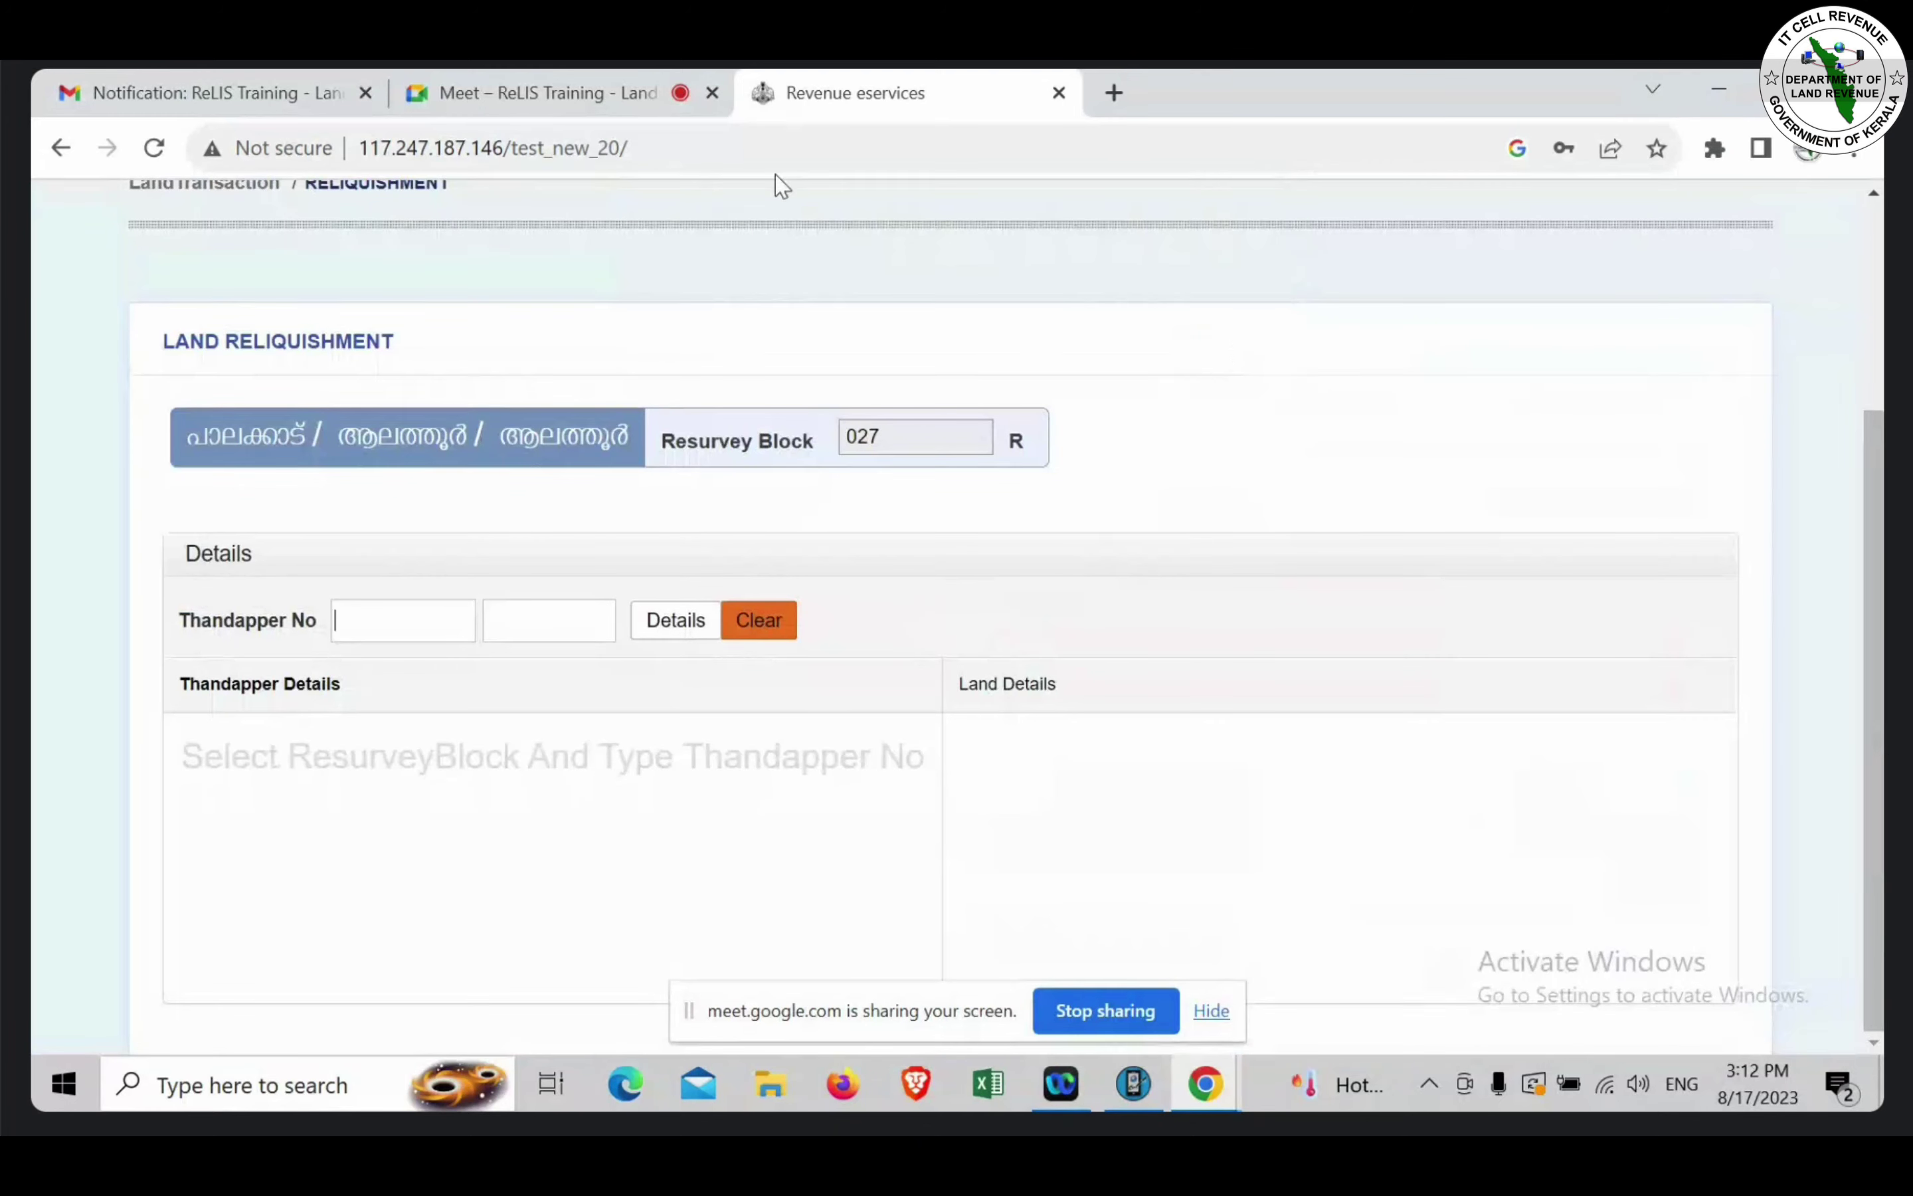
pyautogui.click(579, 95)
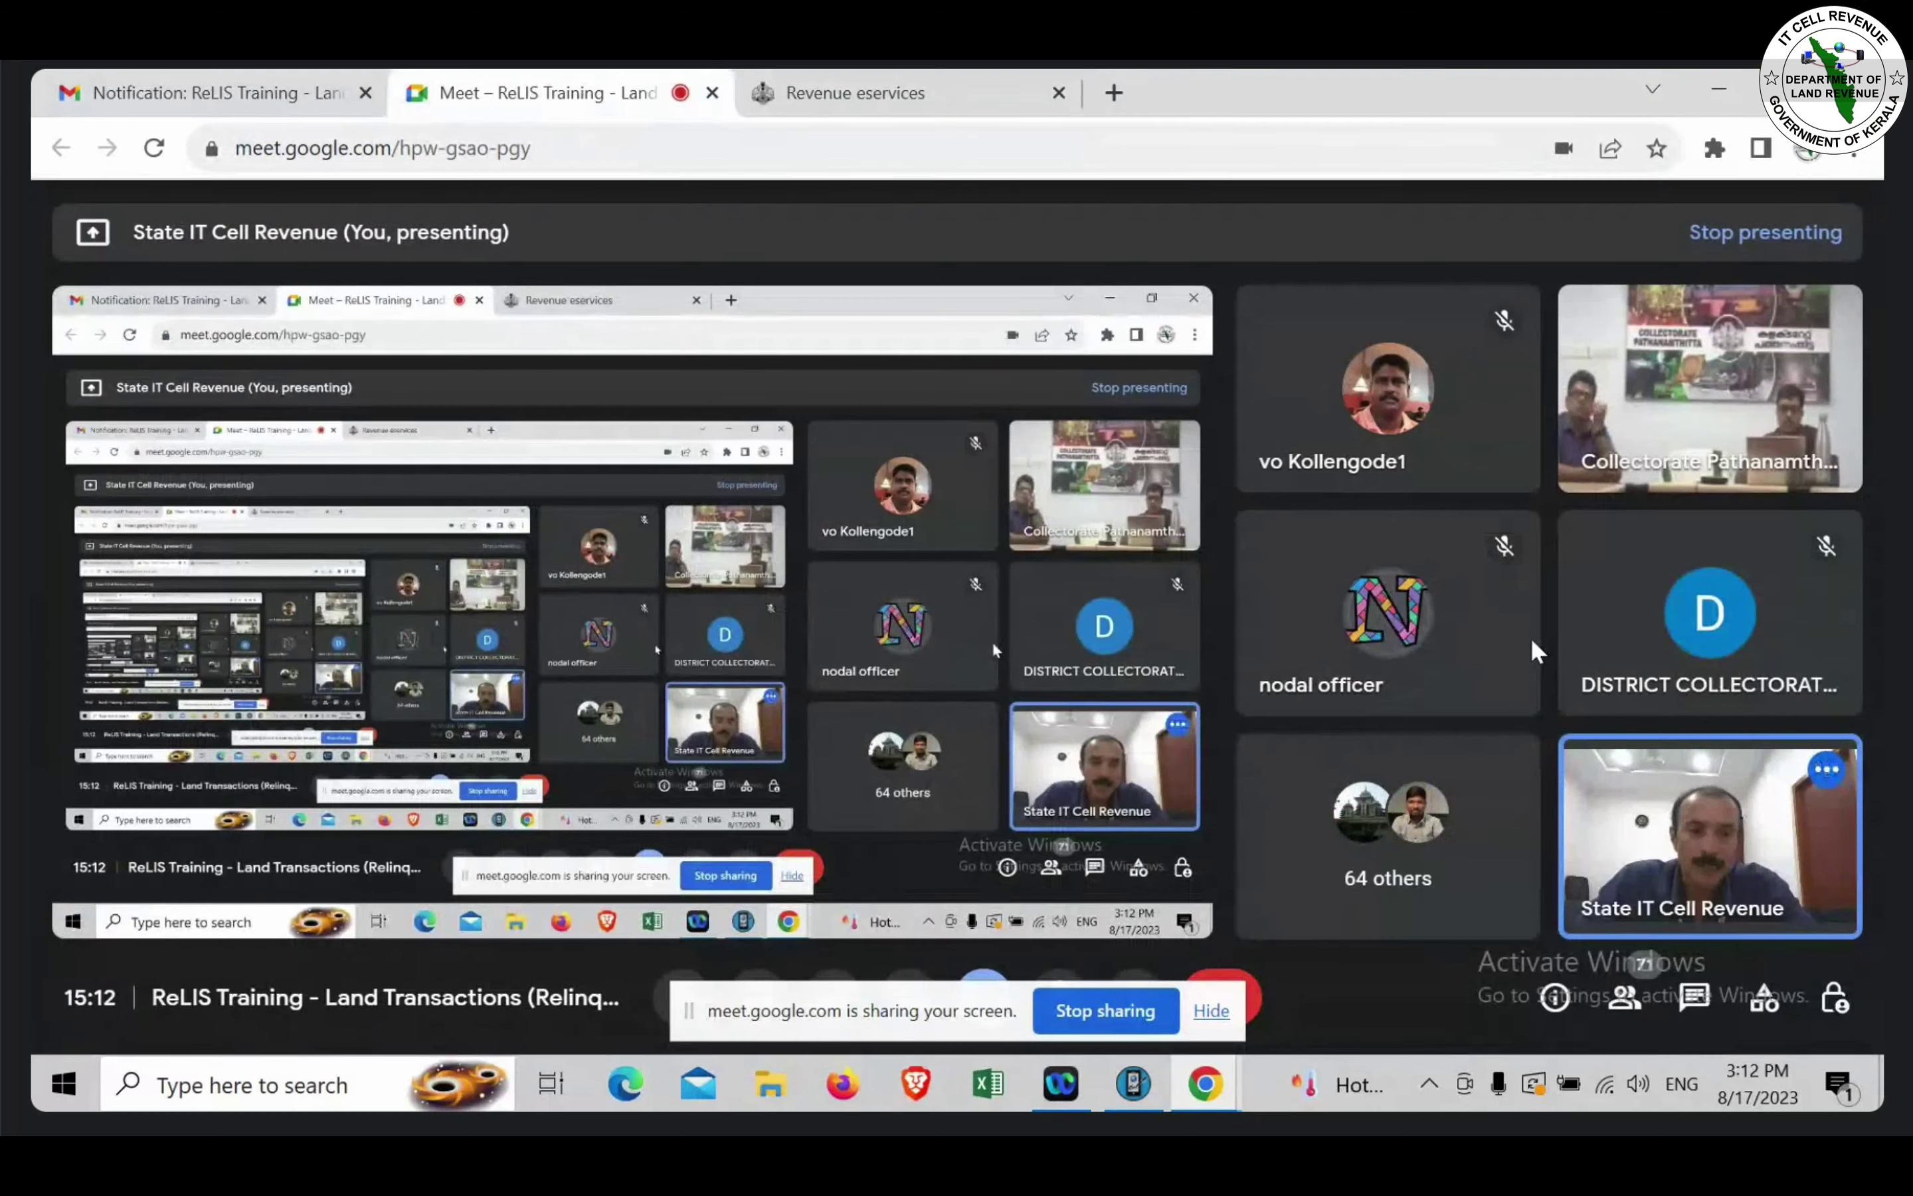
# Return from Google Meet to the Revenue eservices Land Relinquishment form.
pyautogui.moveTo(1286, 379)
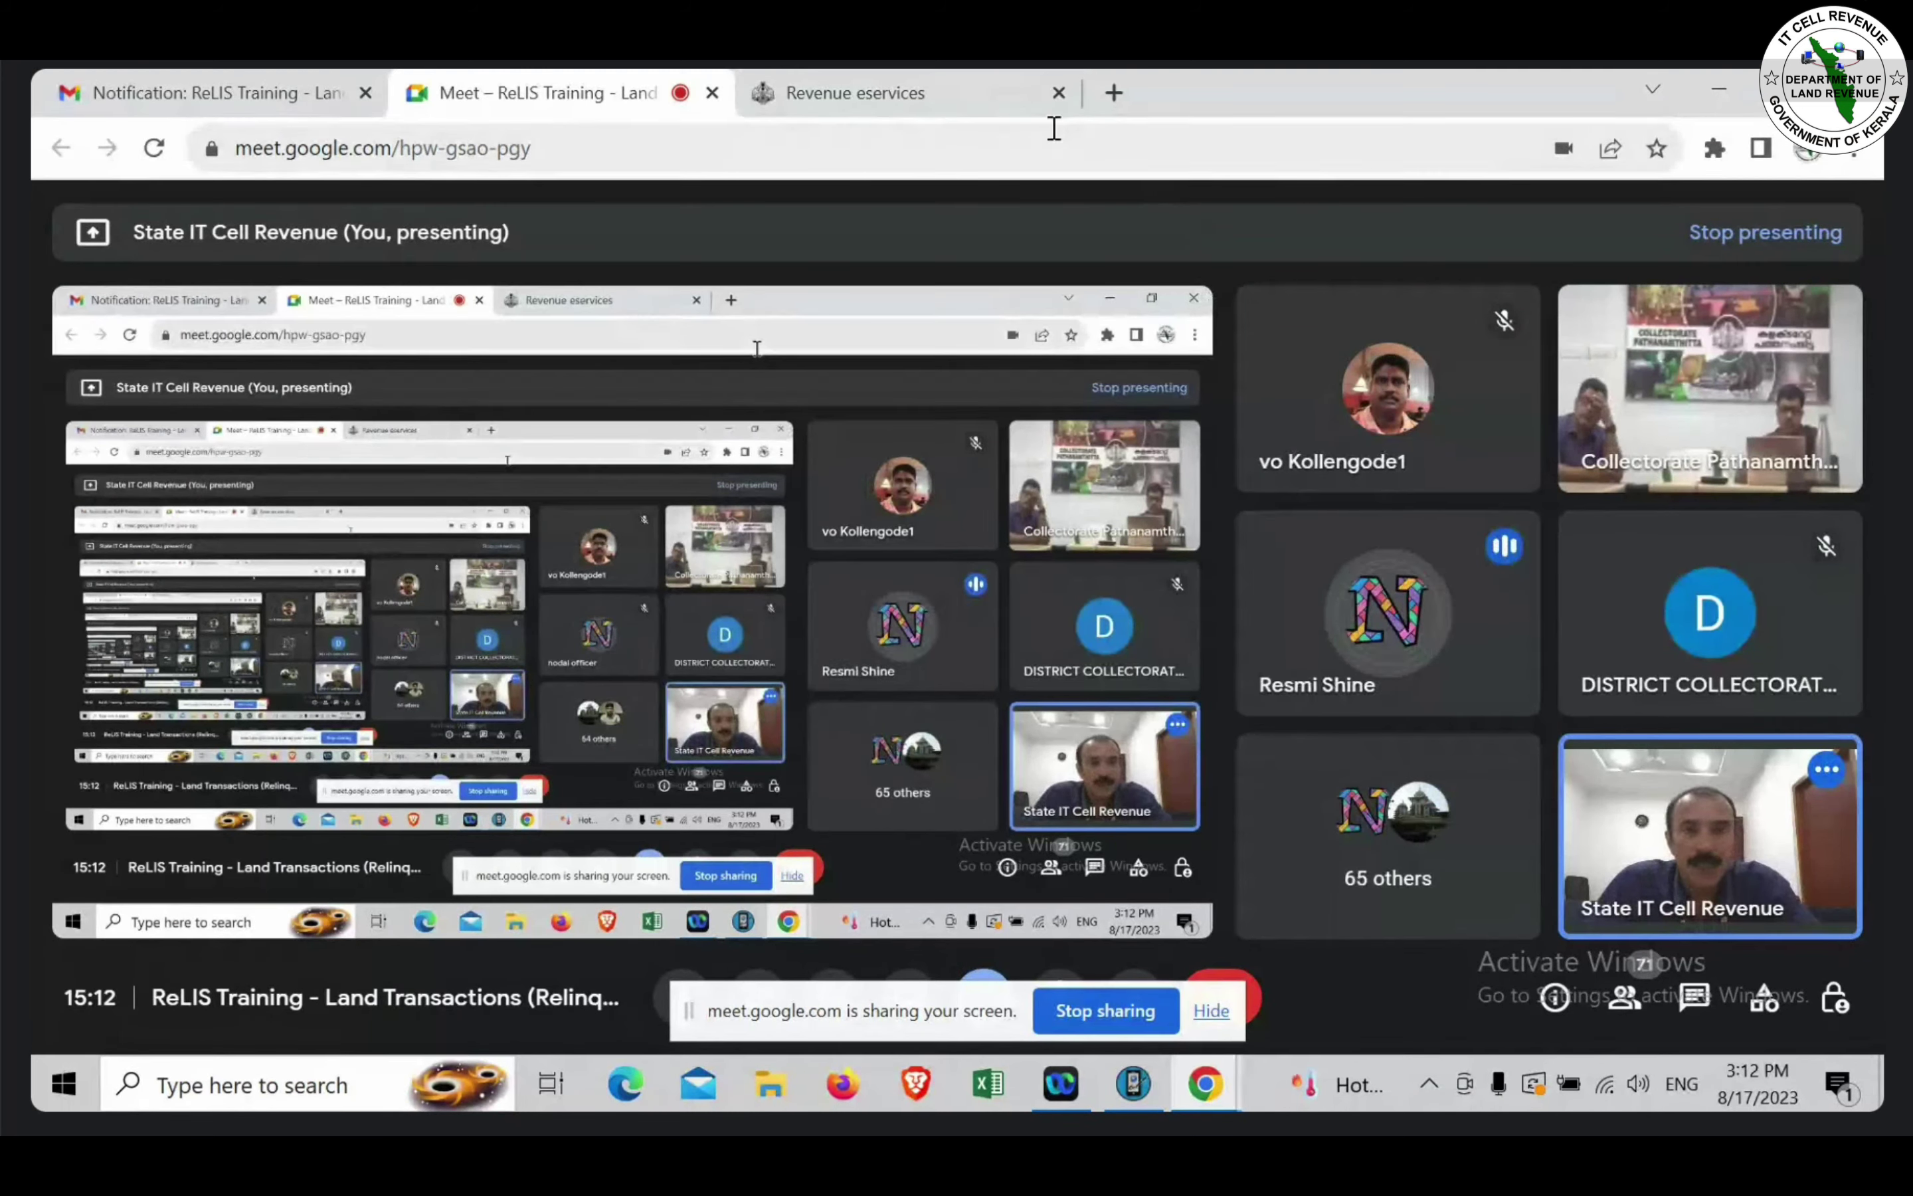
pyautogui.click(981, 88)
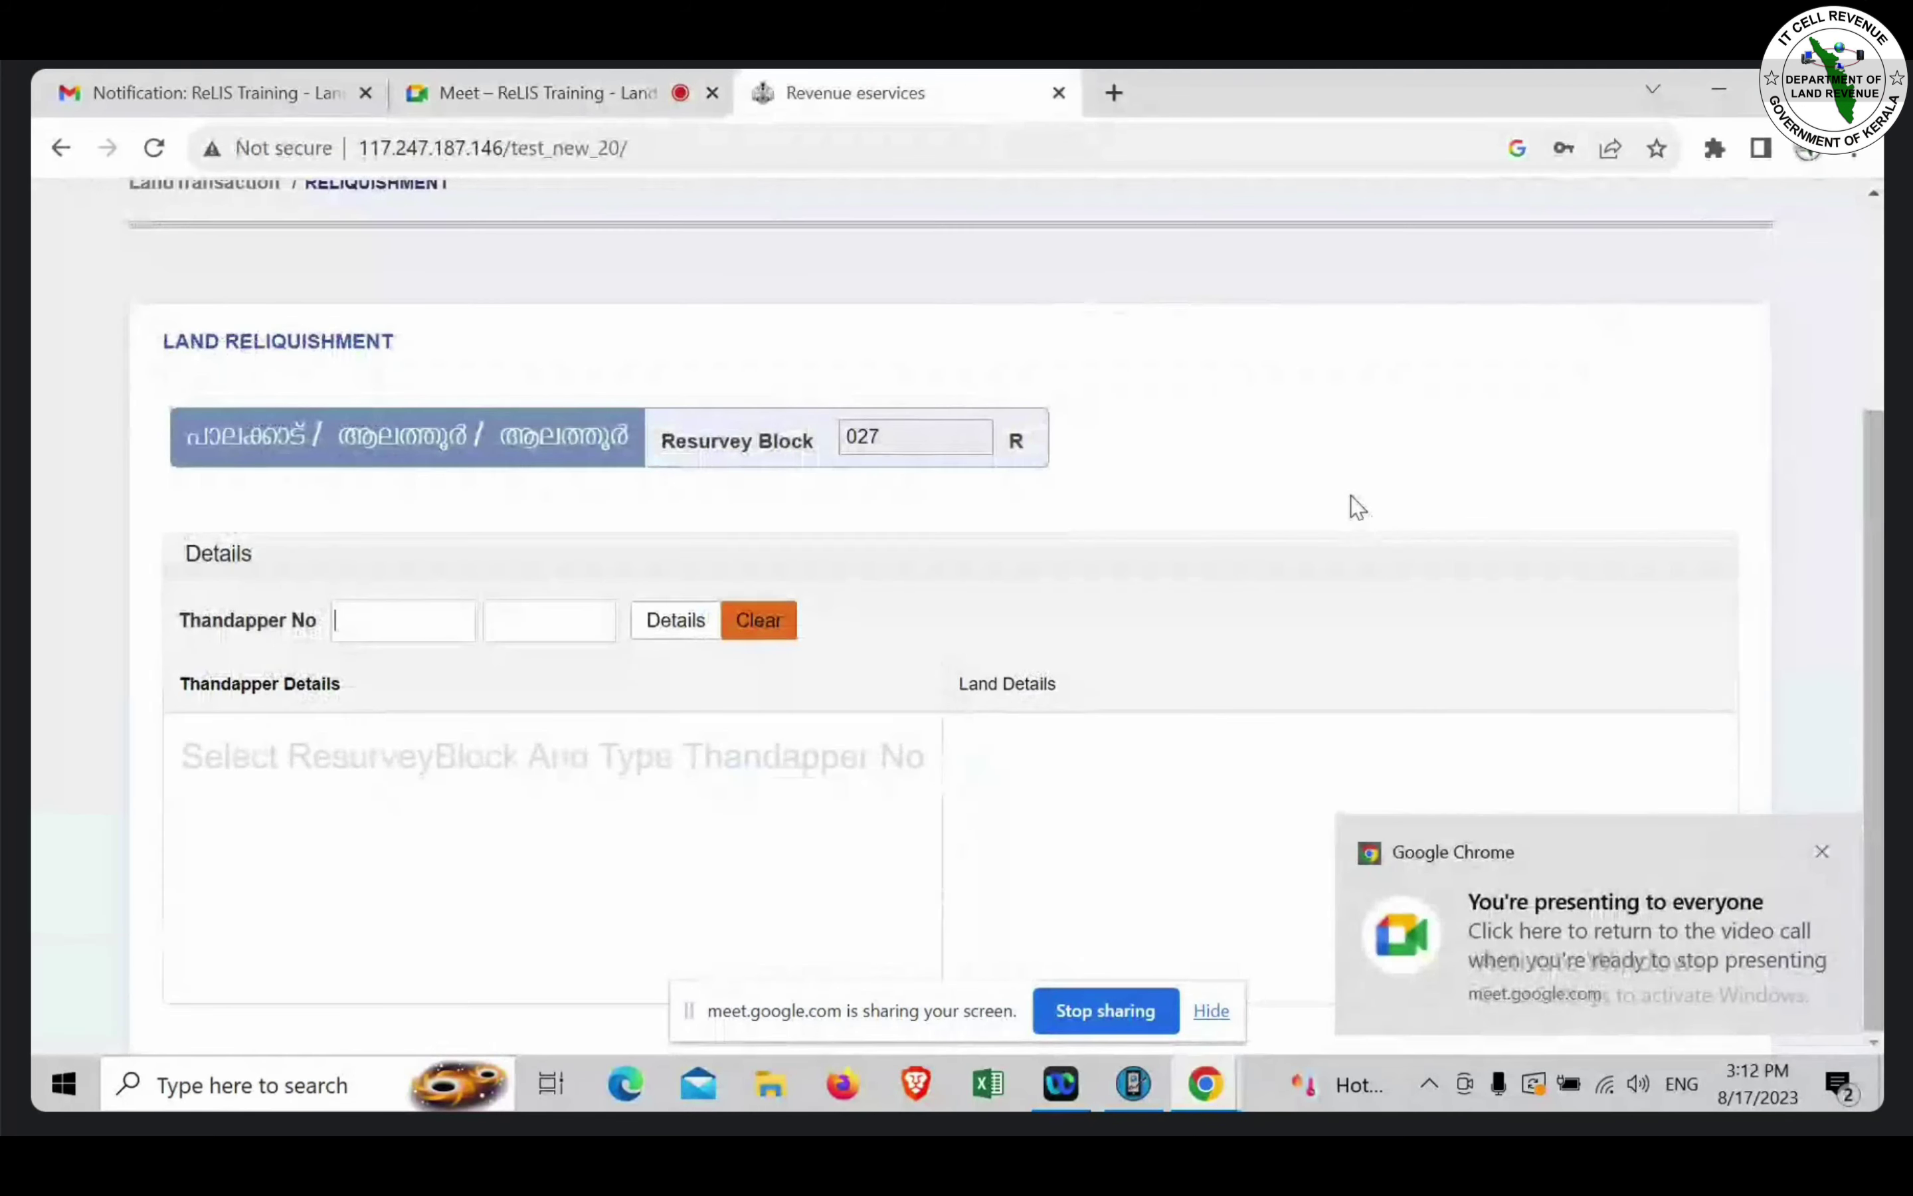
# From More > Reports, run the Puramboke Register filtered Block wise for block 027.
pyautogui.scroll(2, 1138, 658)
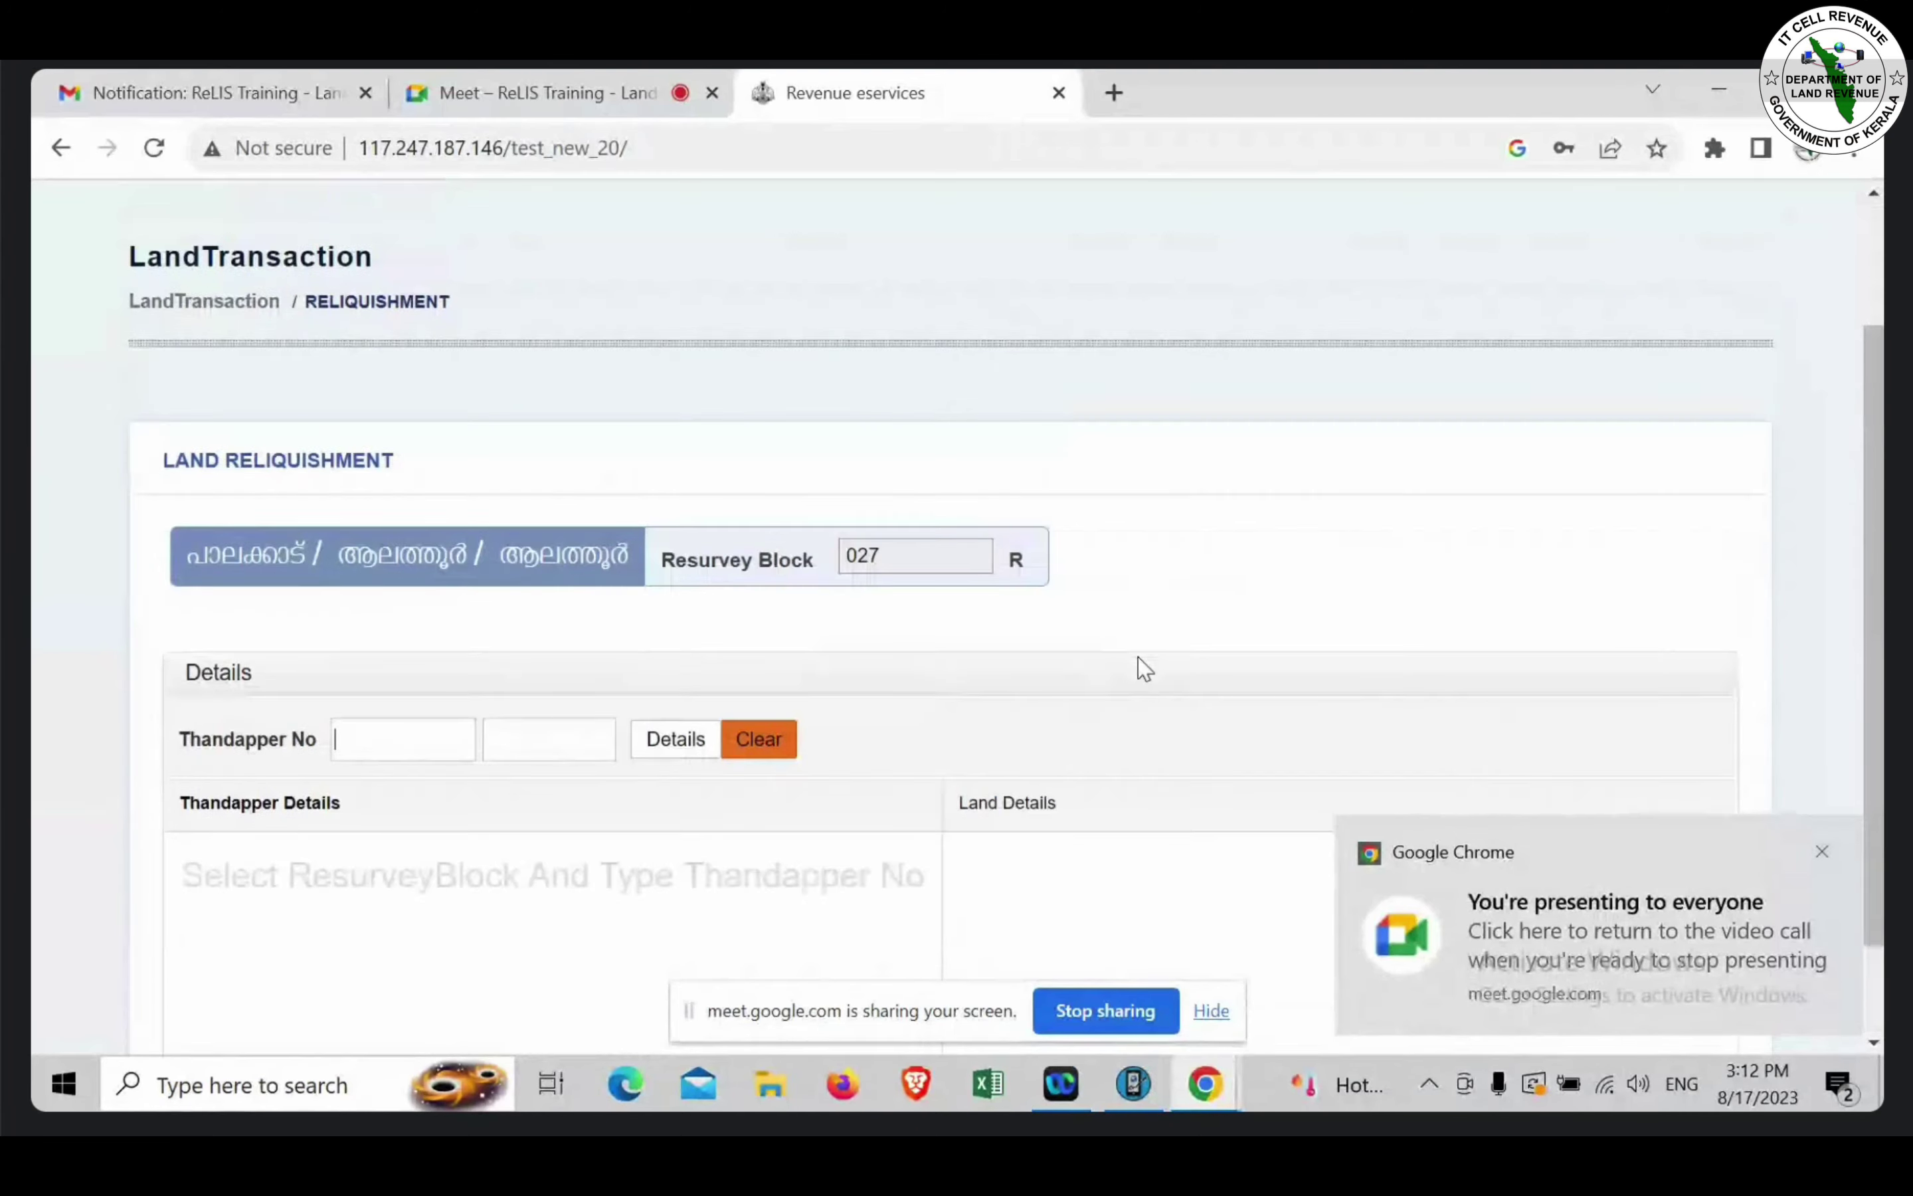
pyautogui.scroll(2, 1144, 668)
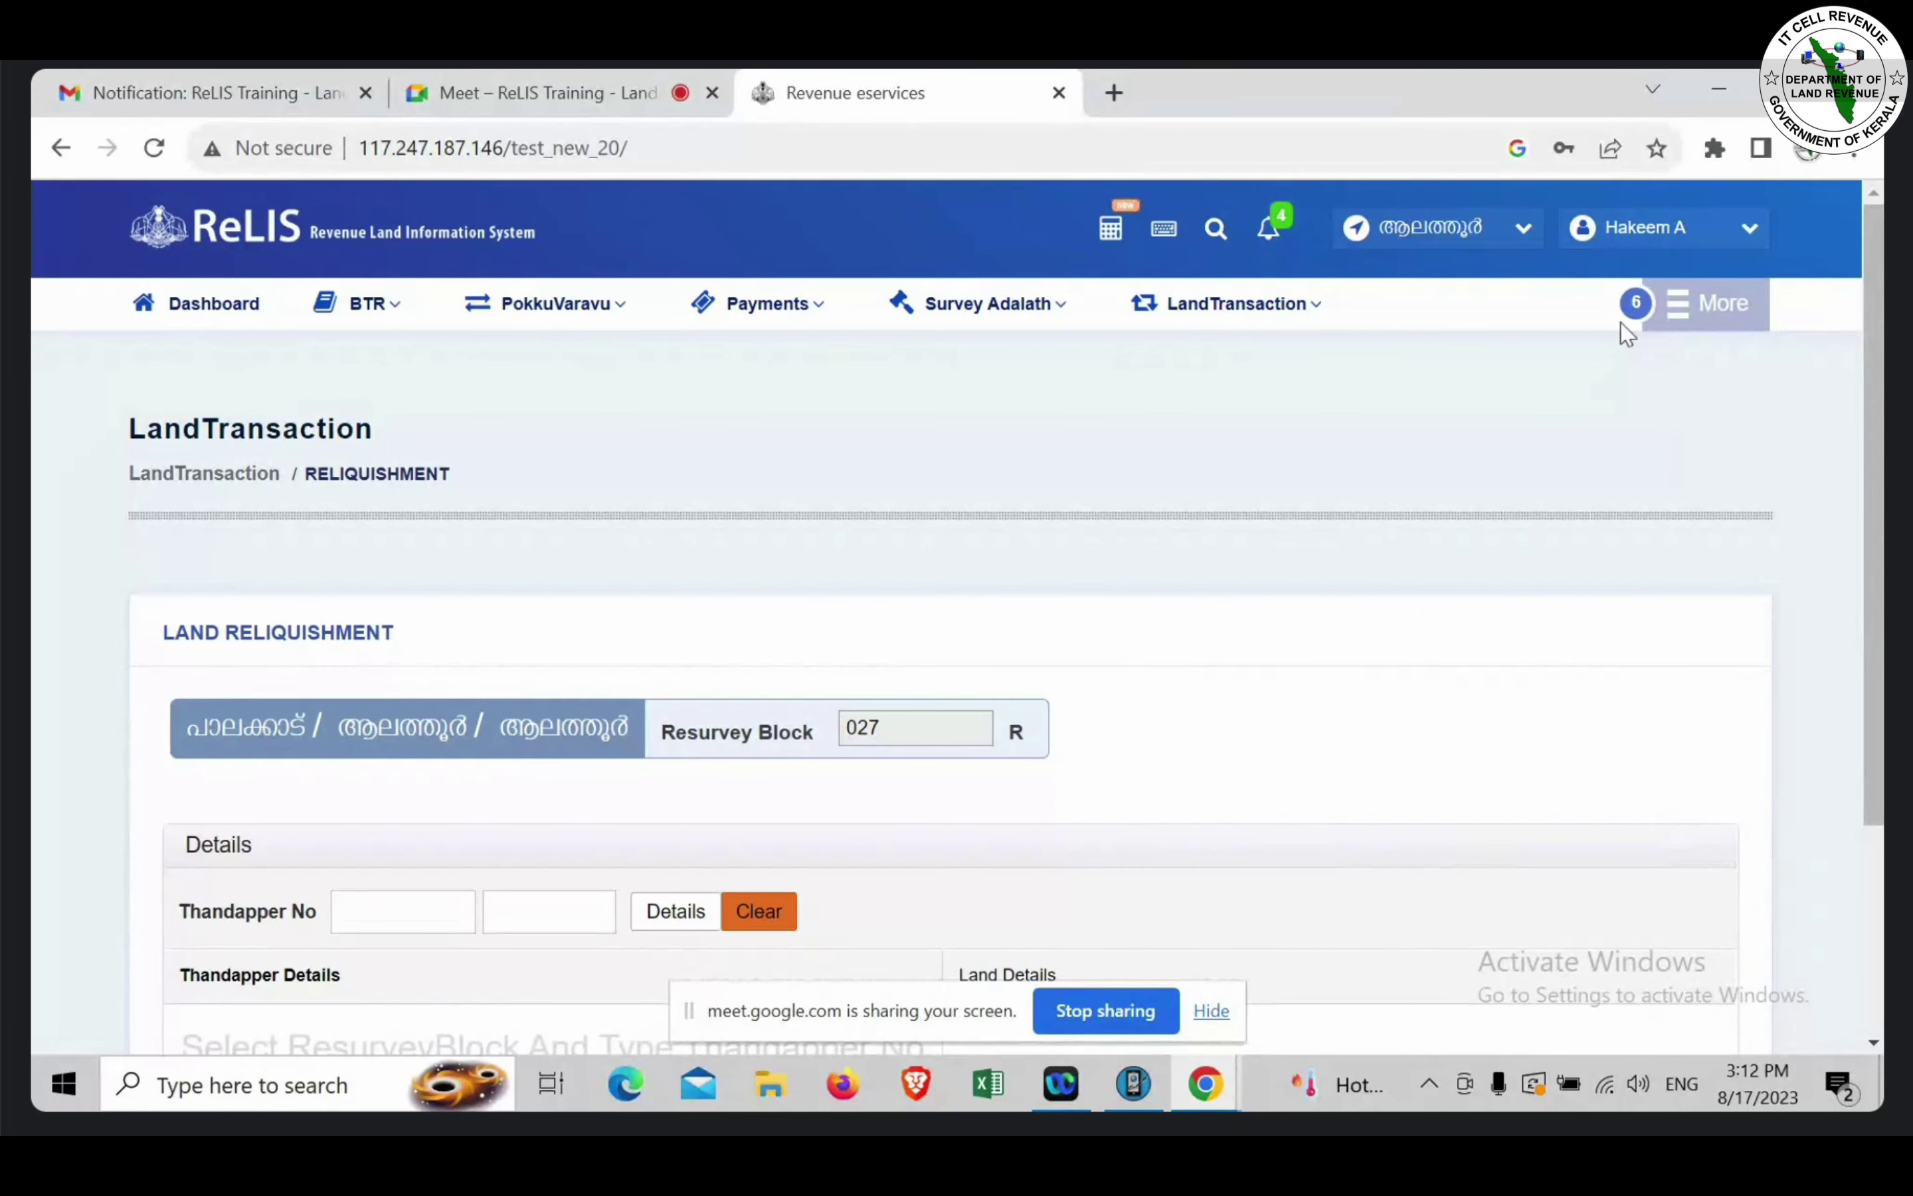
pyautogui.click(1676, 312)
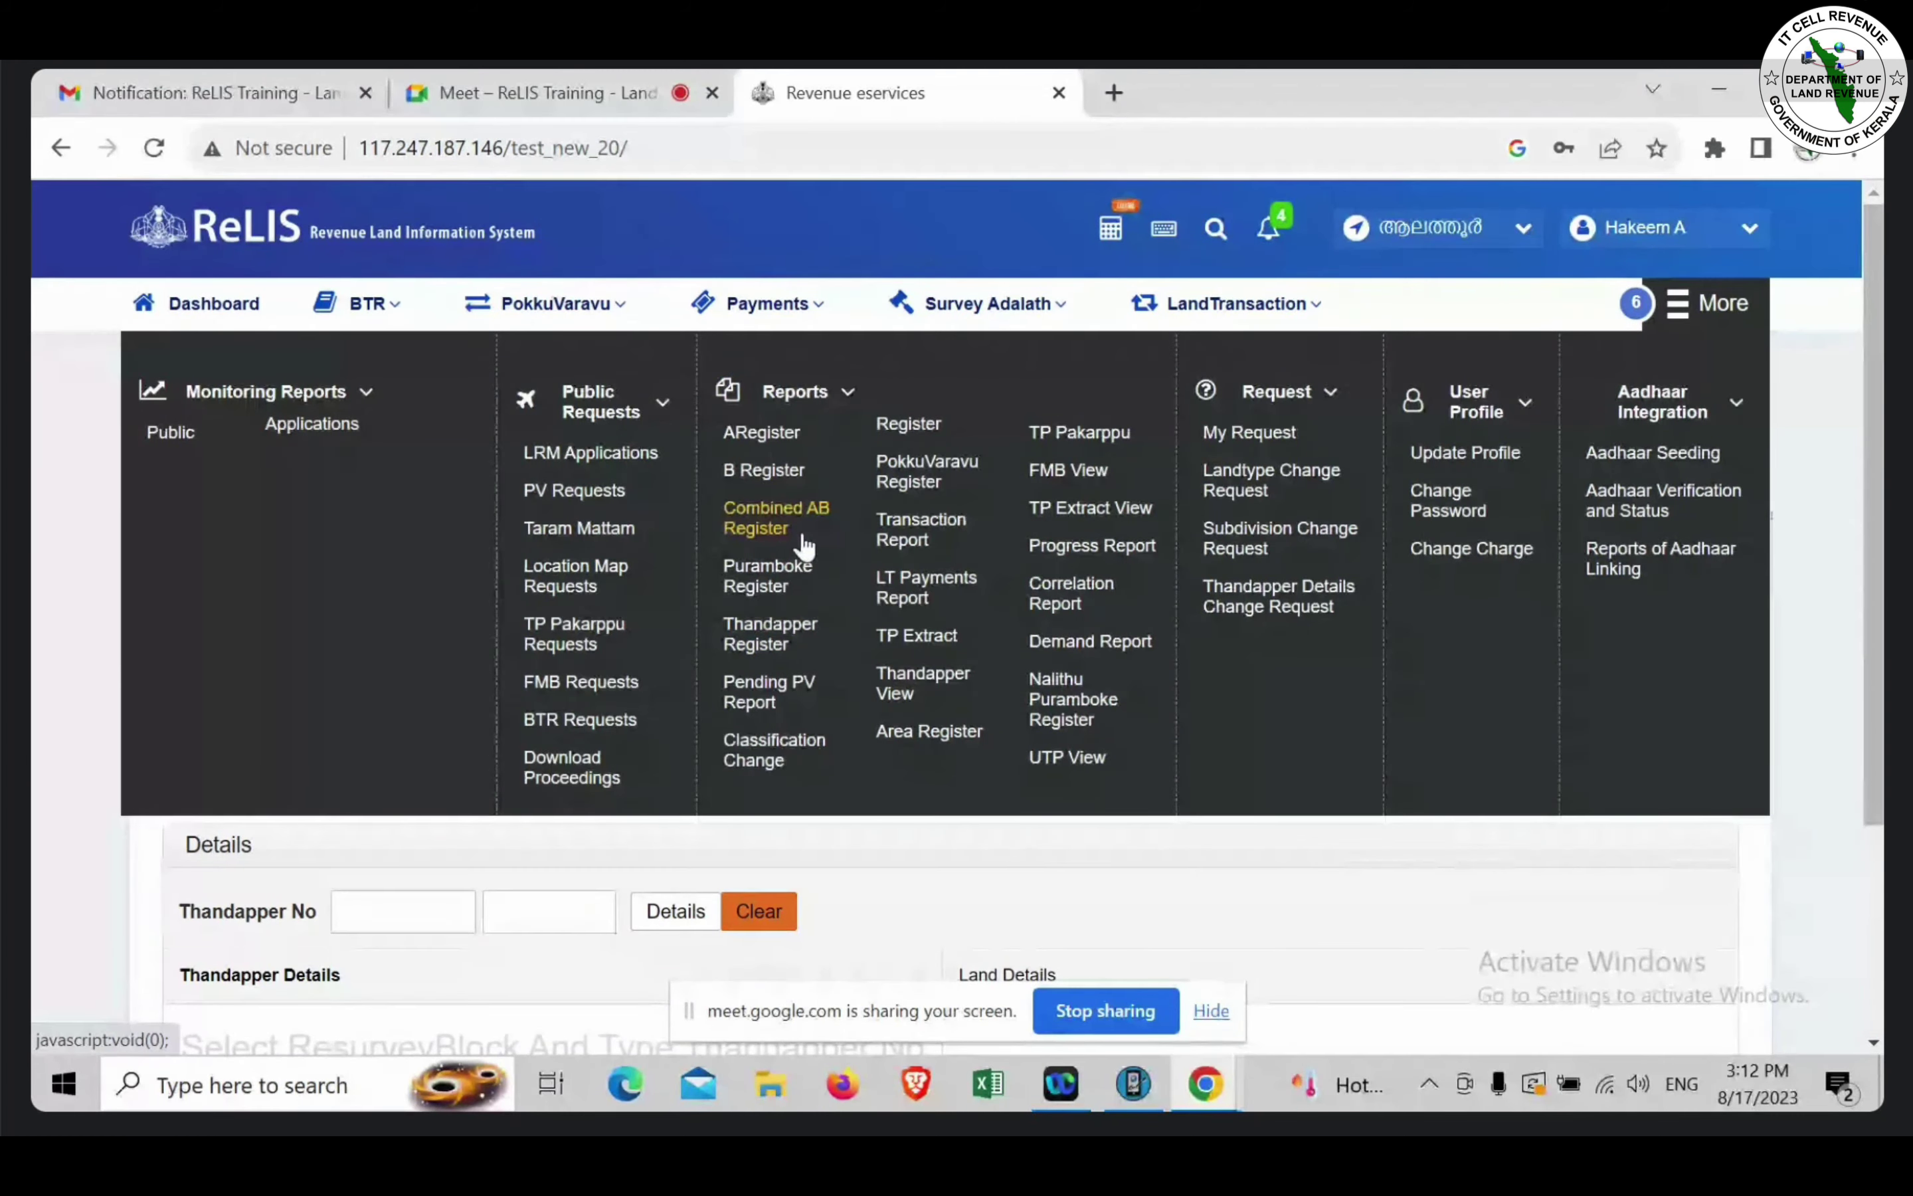
pyautogui.click(781, 584)
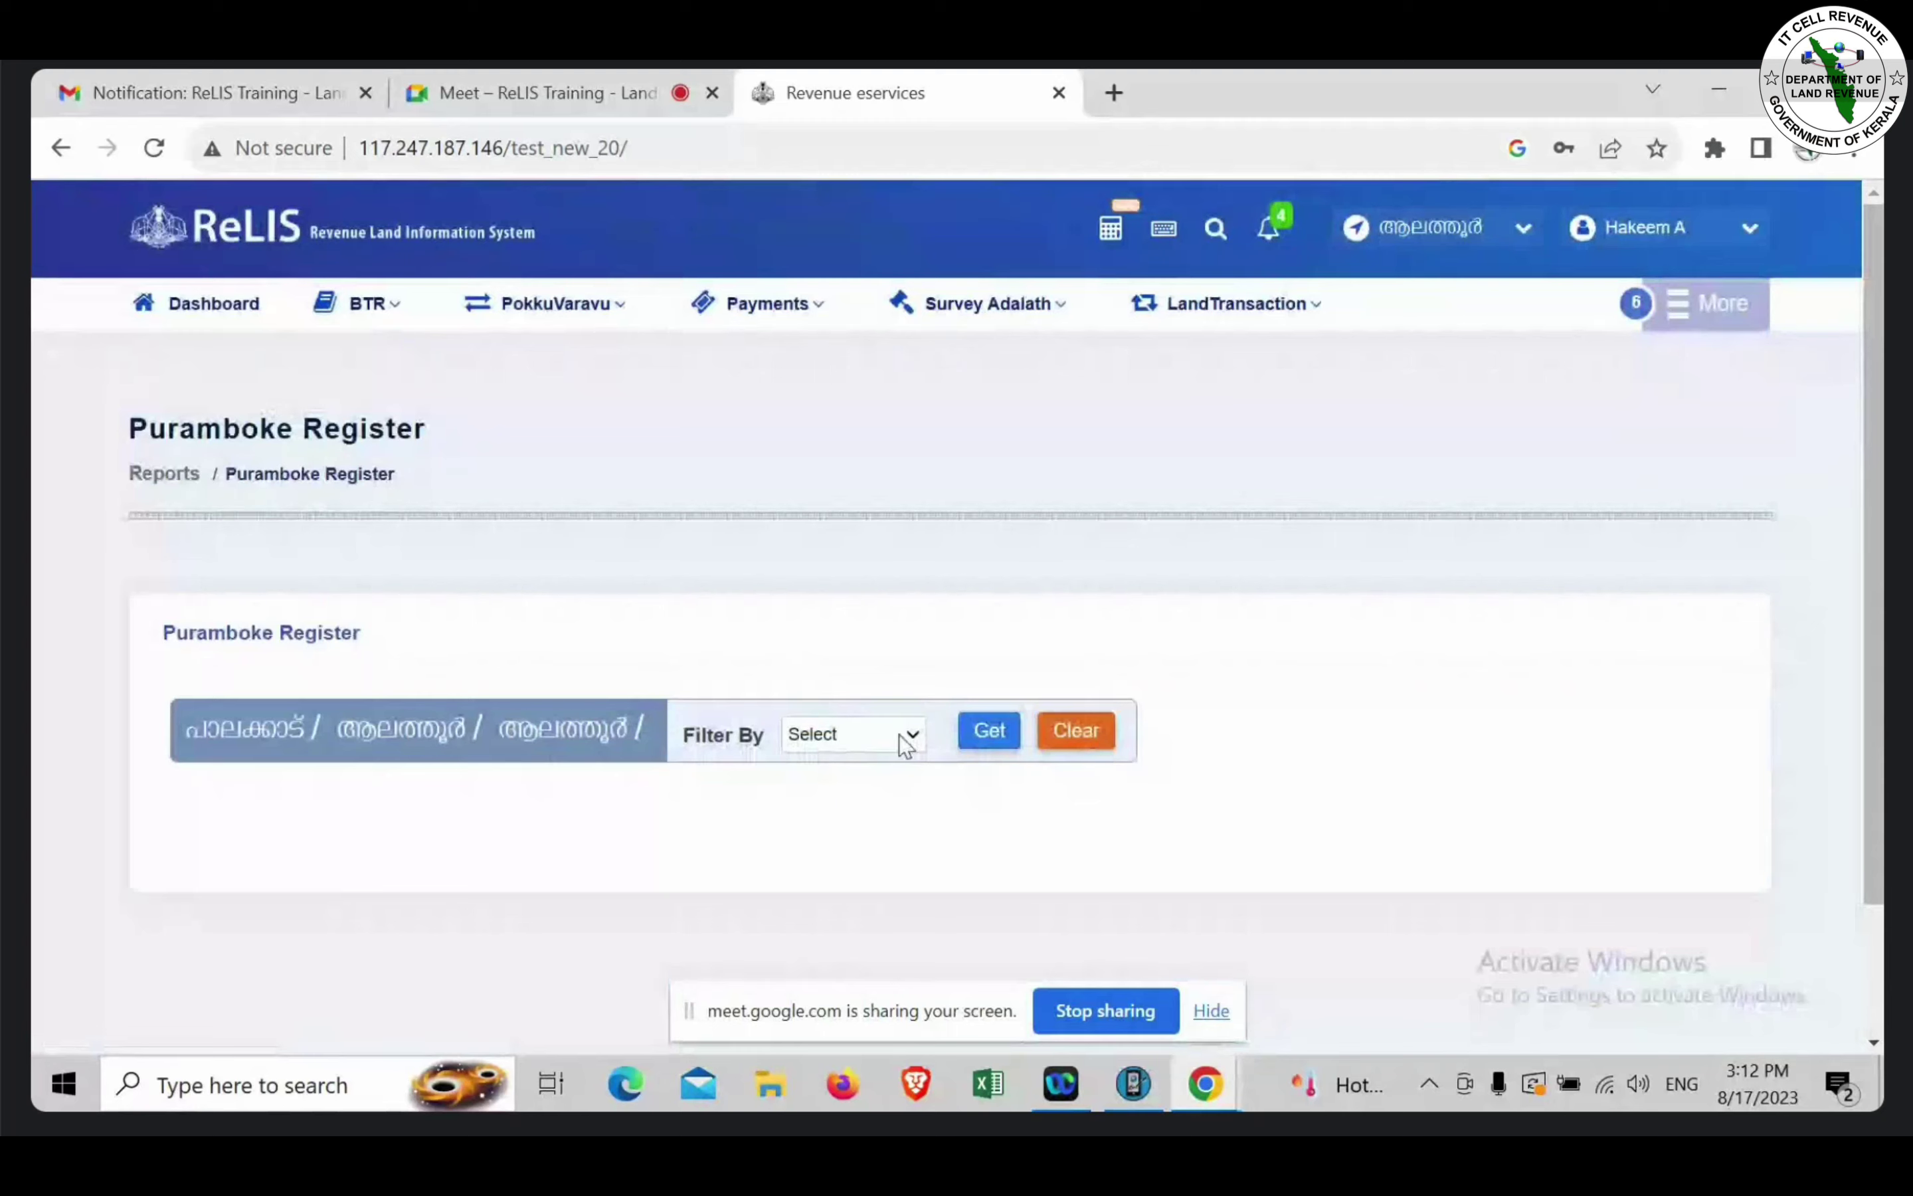
pyautogui.click(907, 739)
pyautogui.click(922, 787)
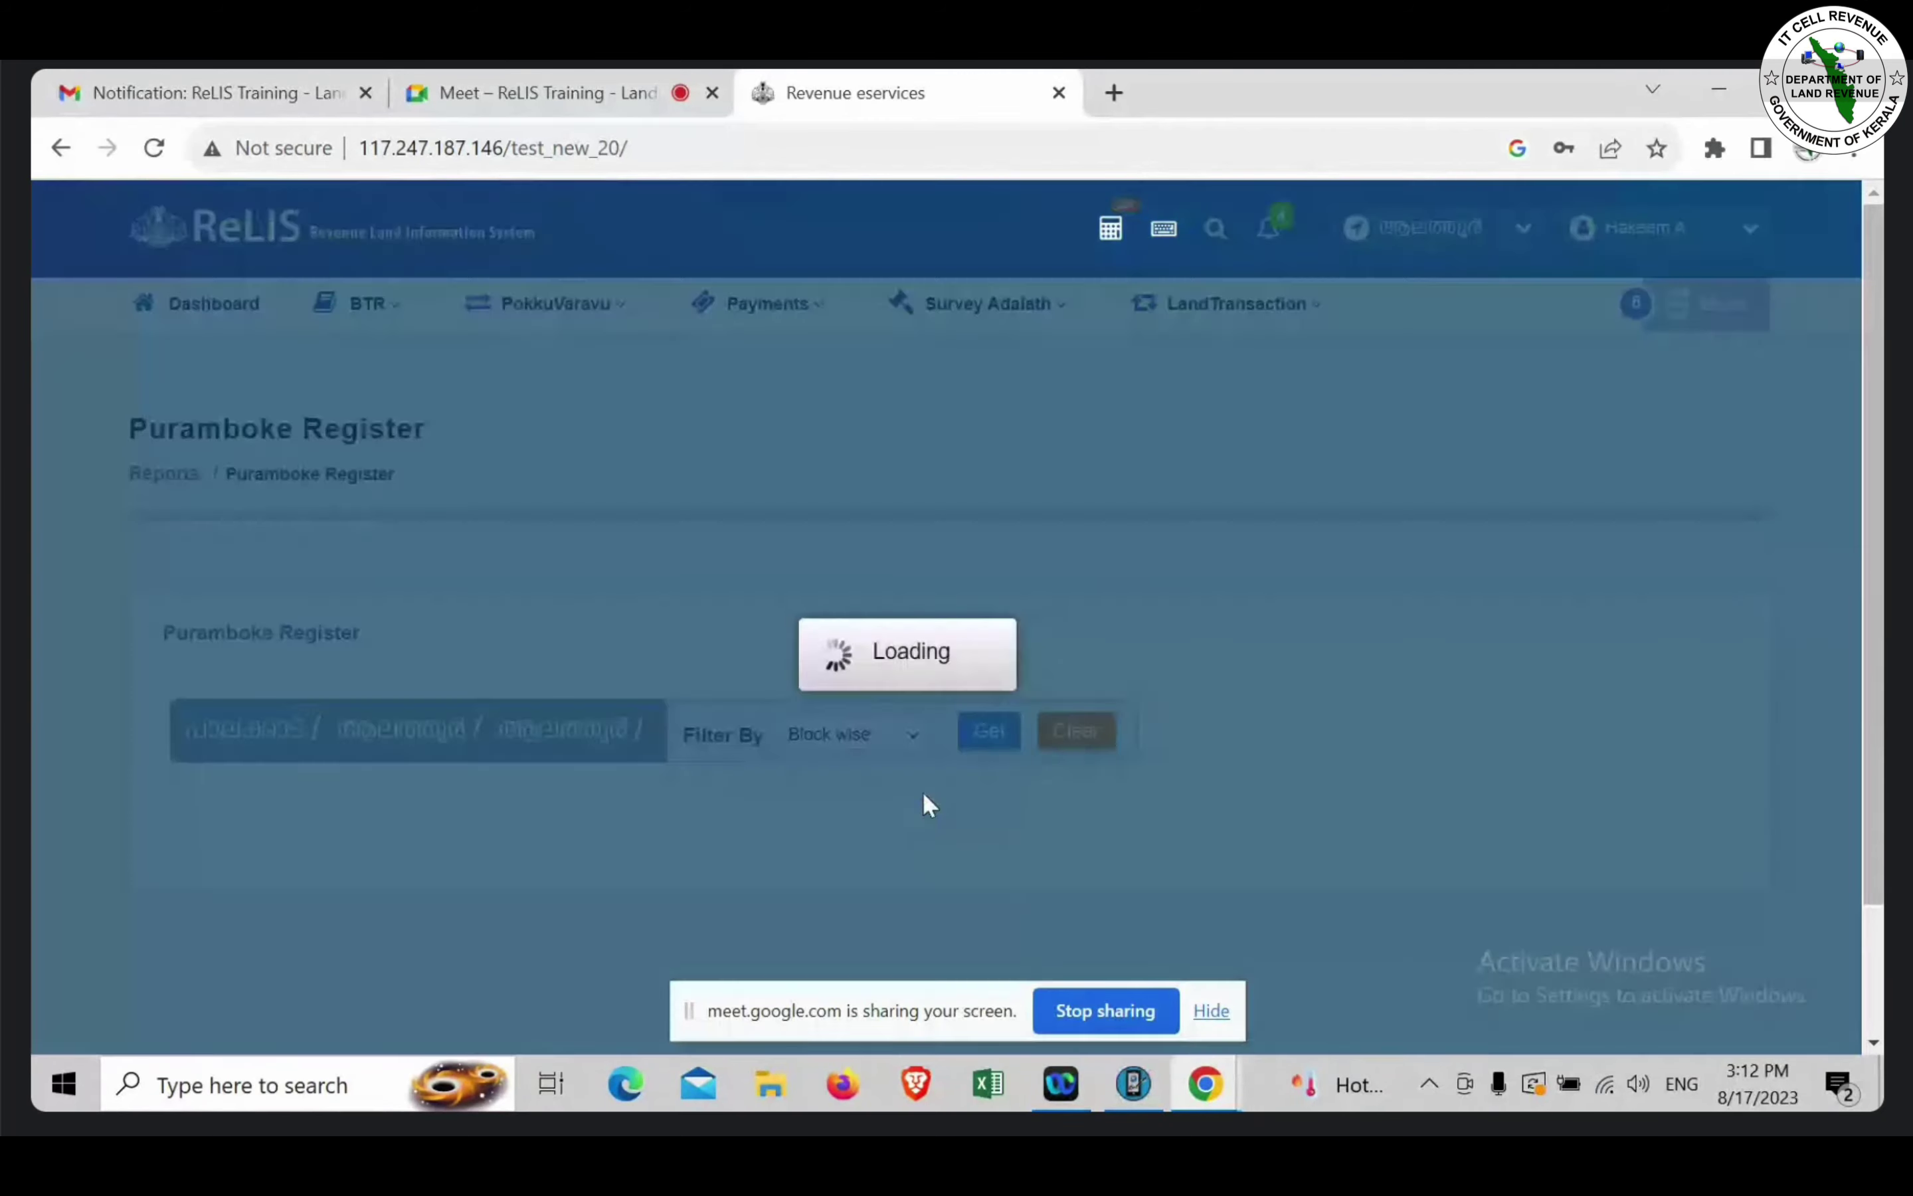
pyautogui.click(1055, 730)
pyautogui.click(1059, 785)
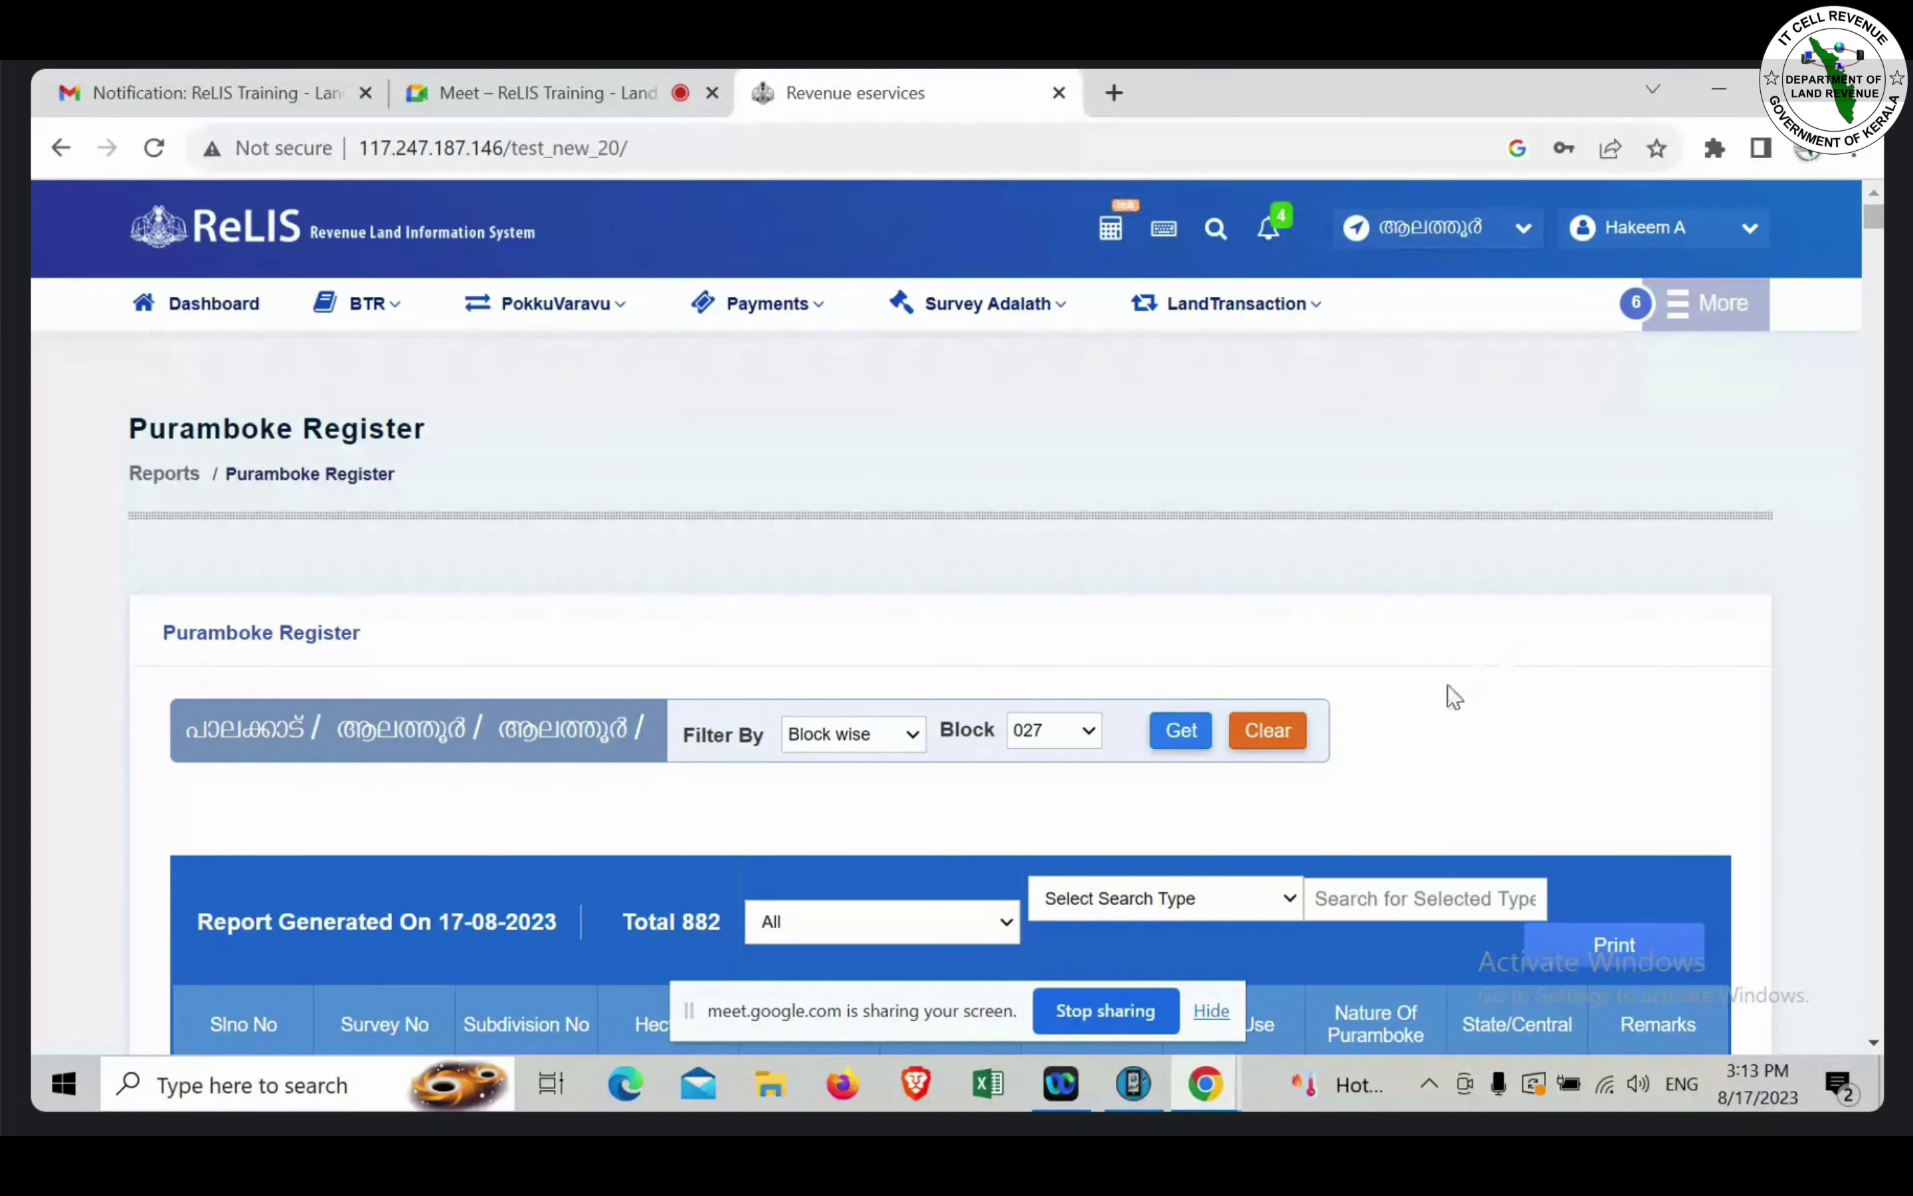
pyautogui.scroll(-3, 1348, 646)
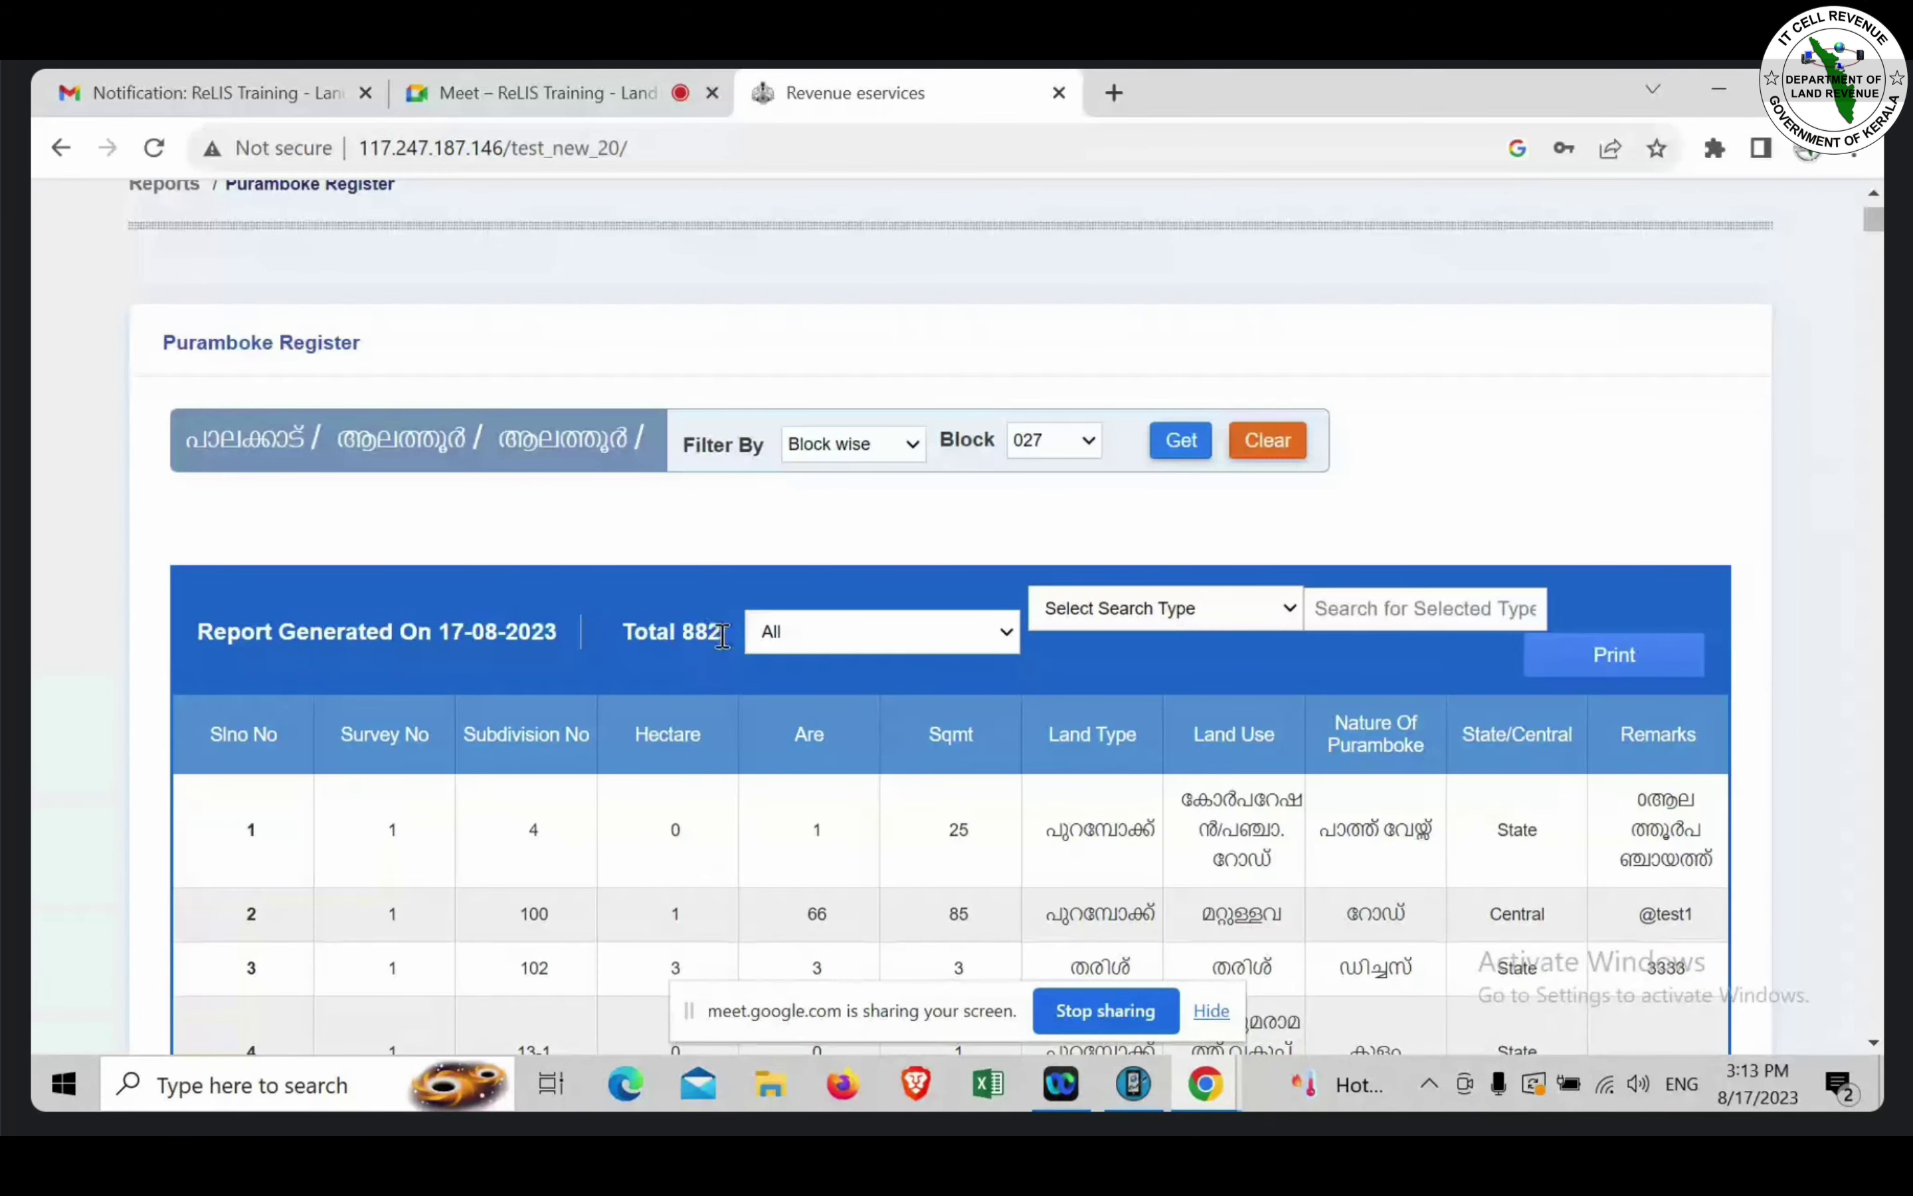
pyautogui.scroll(-3, 723, 635)
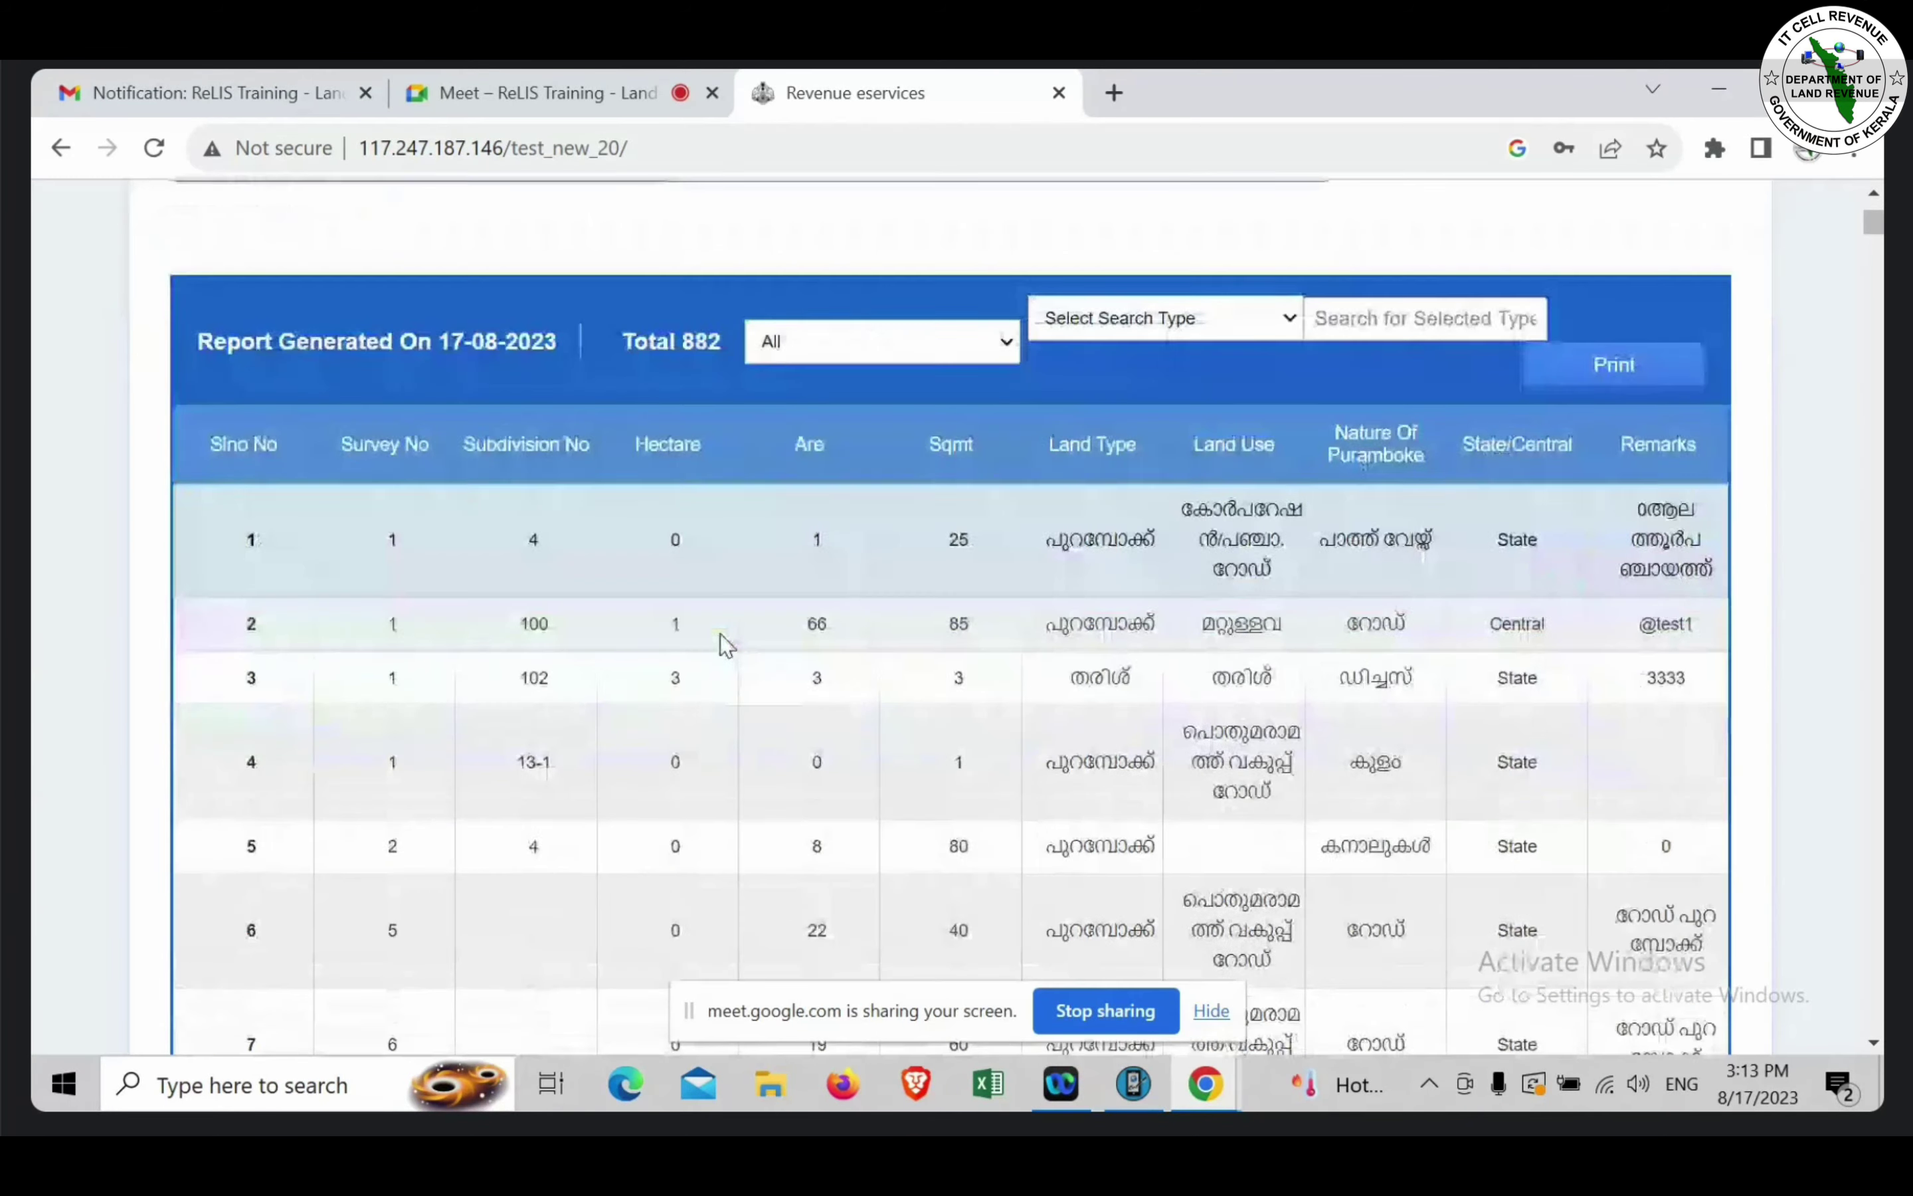
pyautogui.scroll(-3, 720, 634)
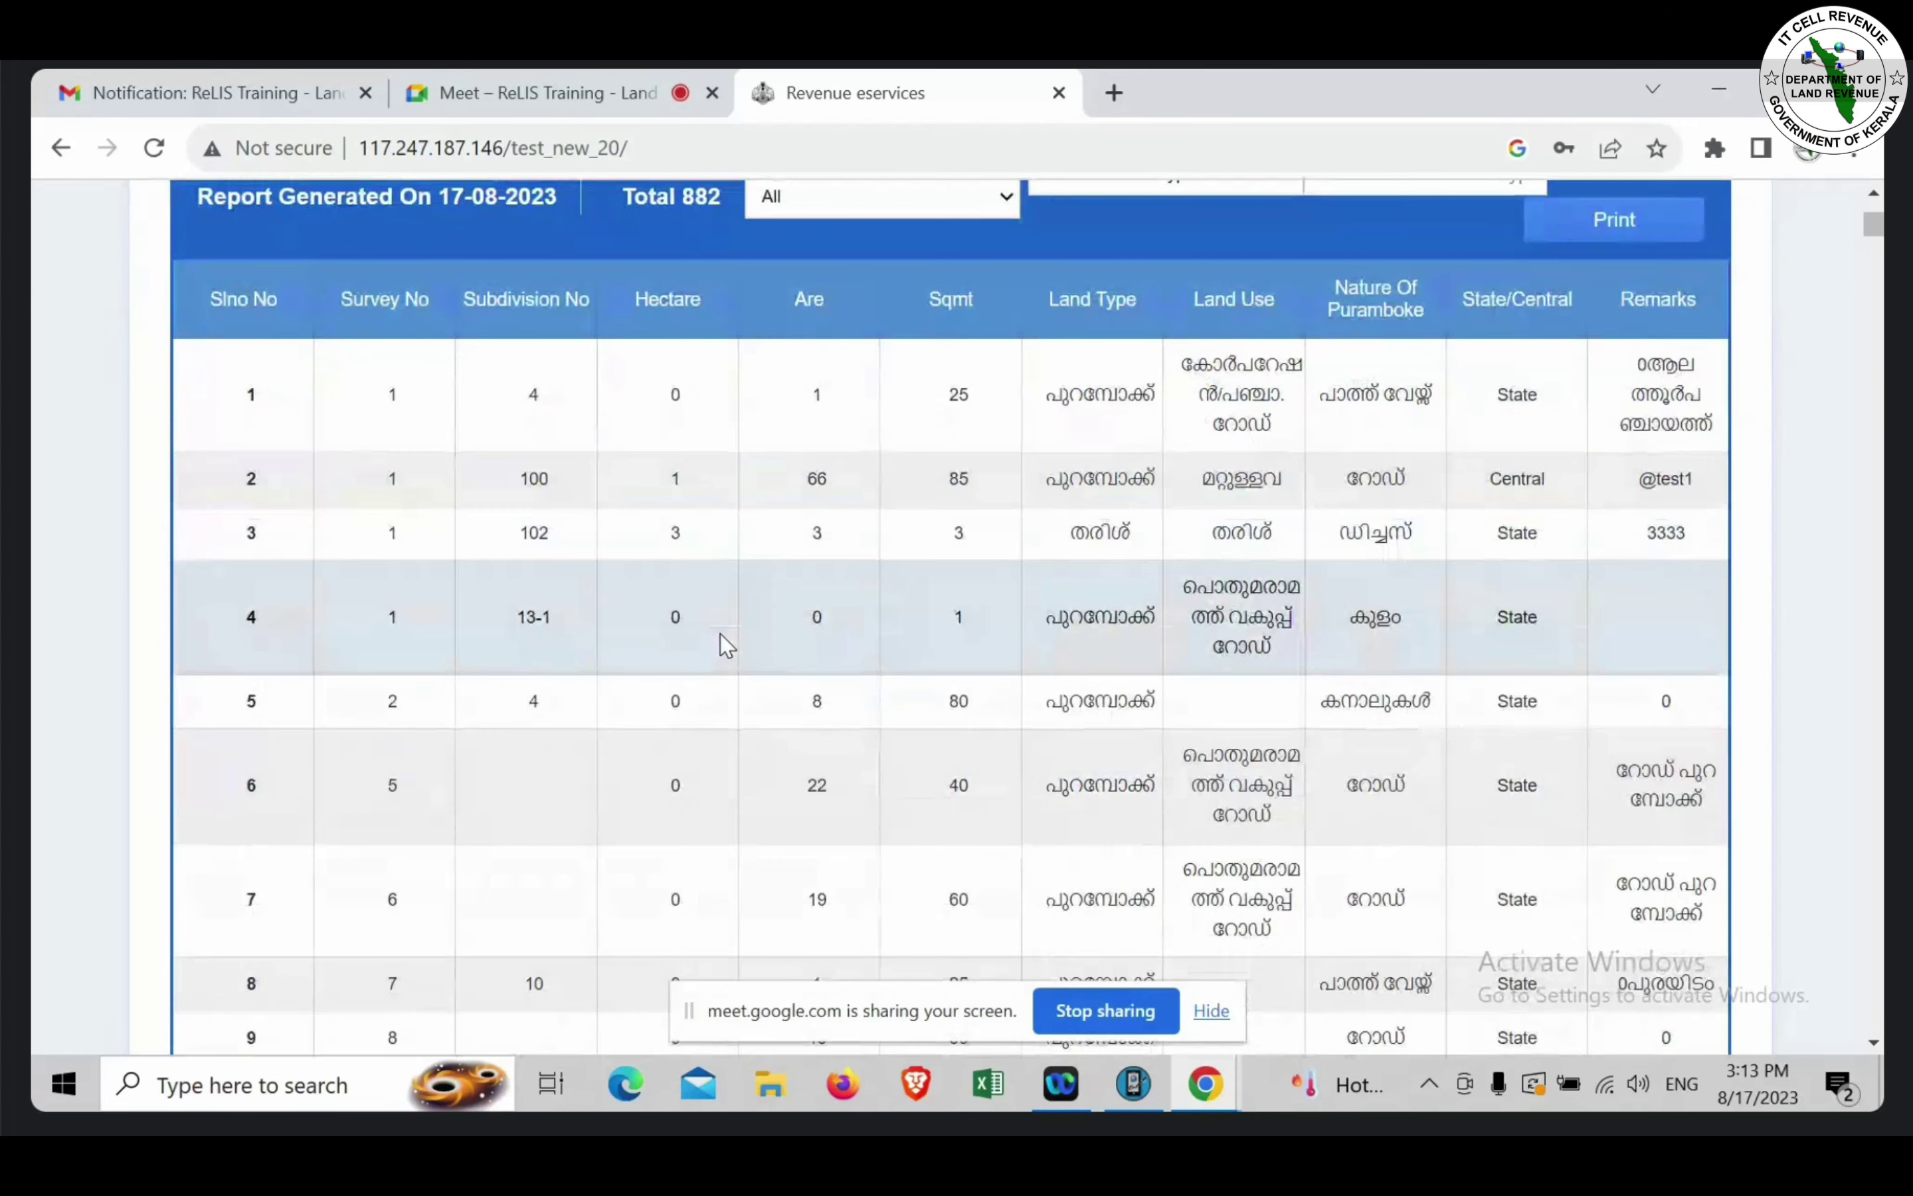
pyautogui.scroll(-3, 720, 634)
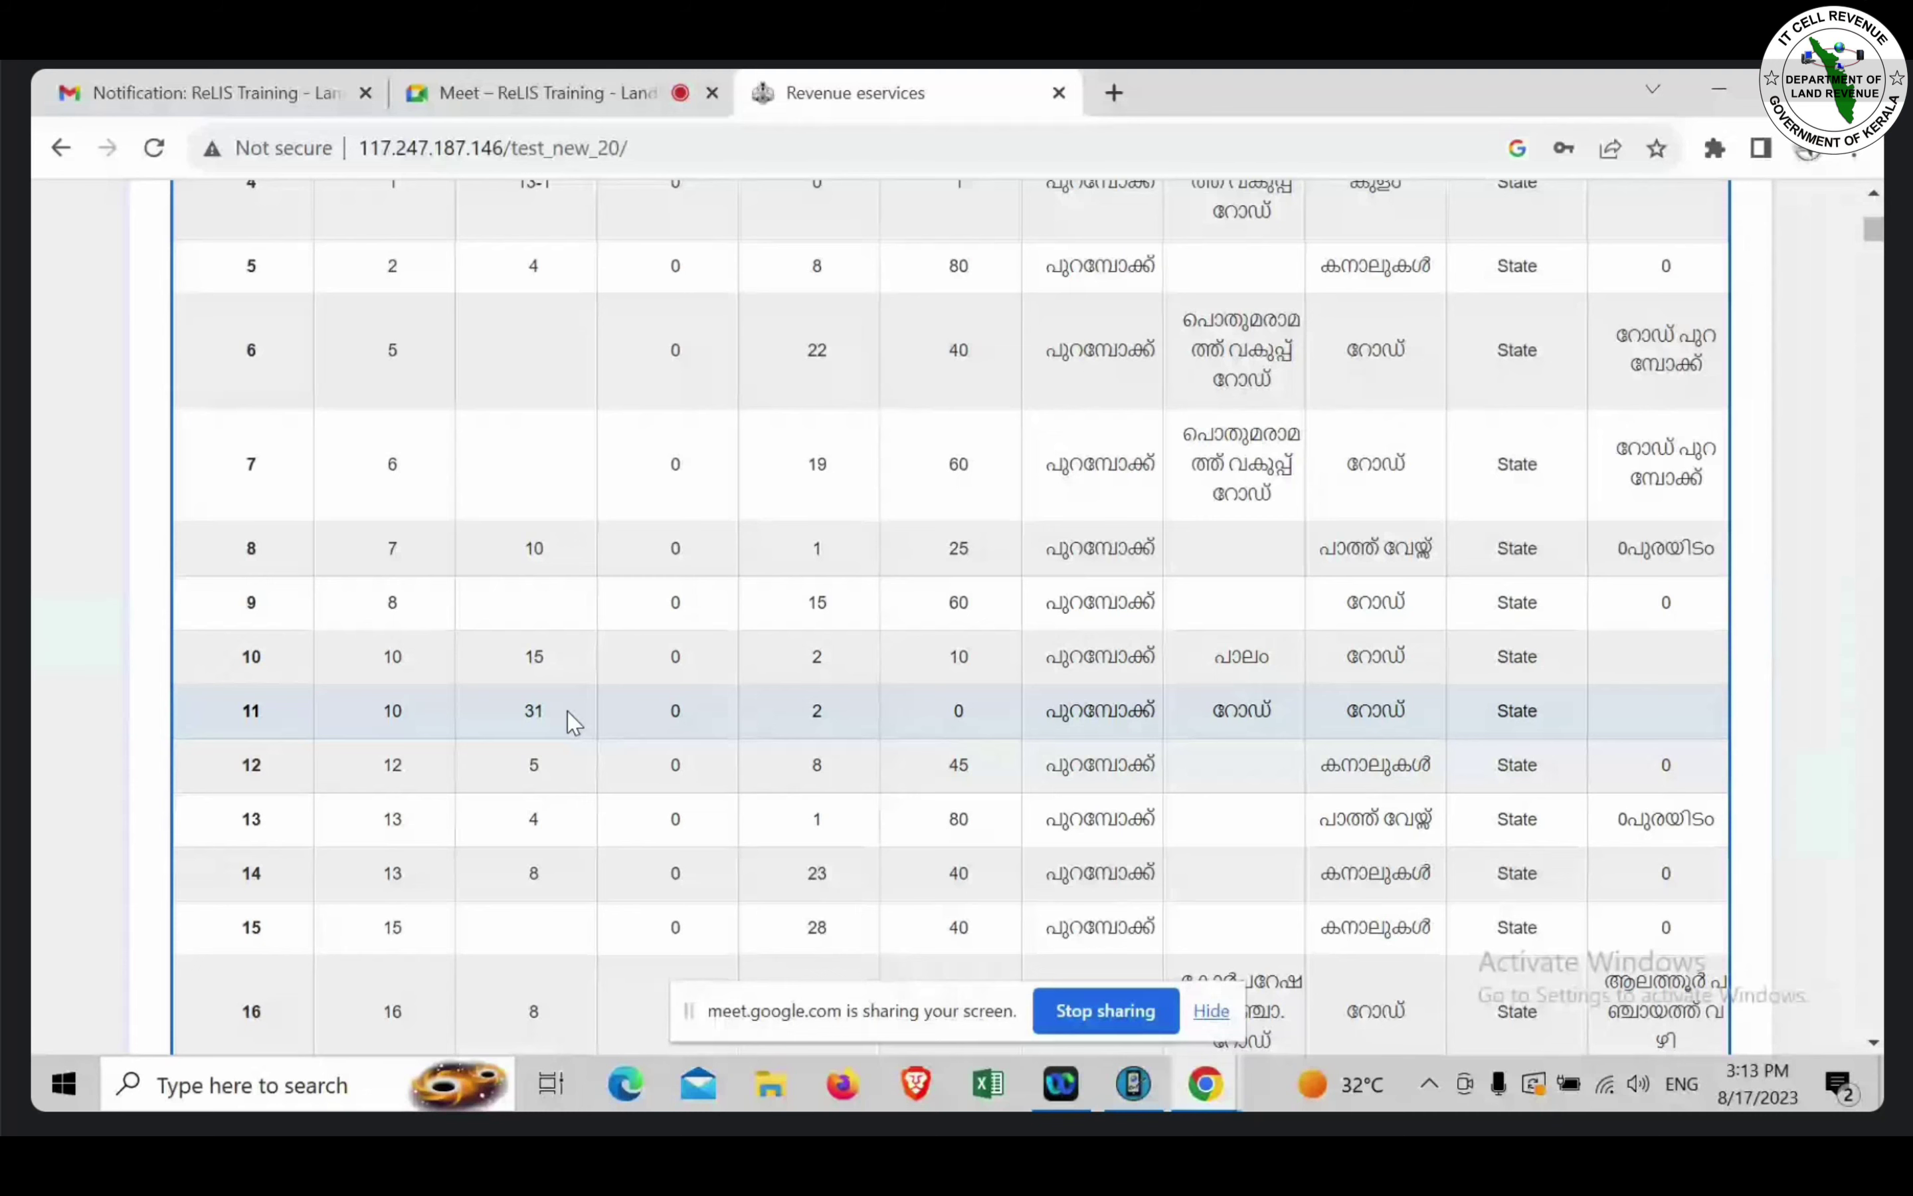
pyautogui.scroll(-20, 567, 712)
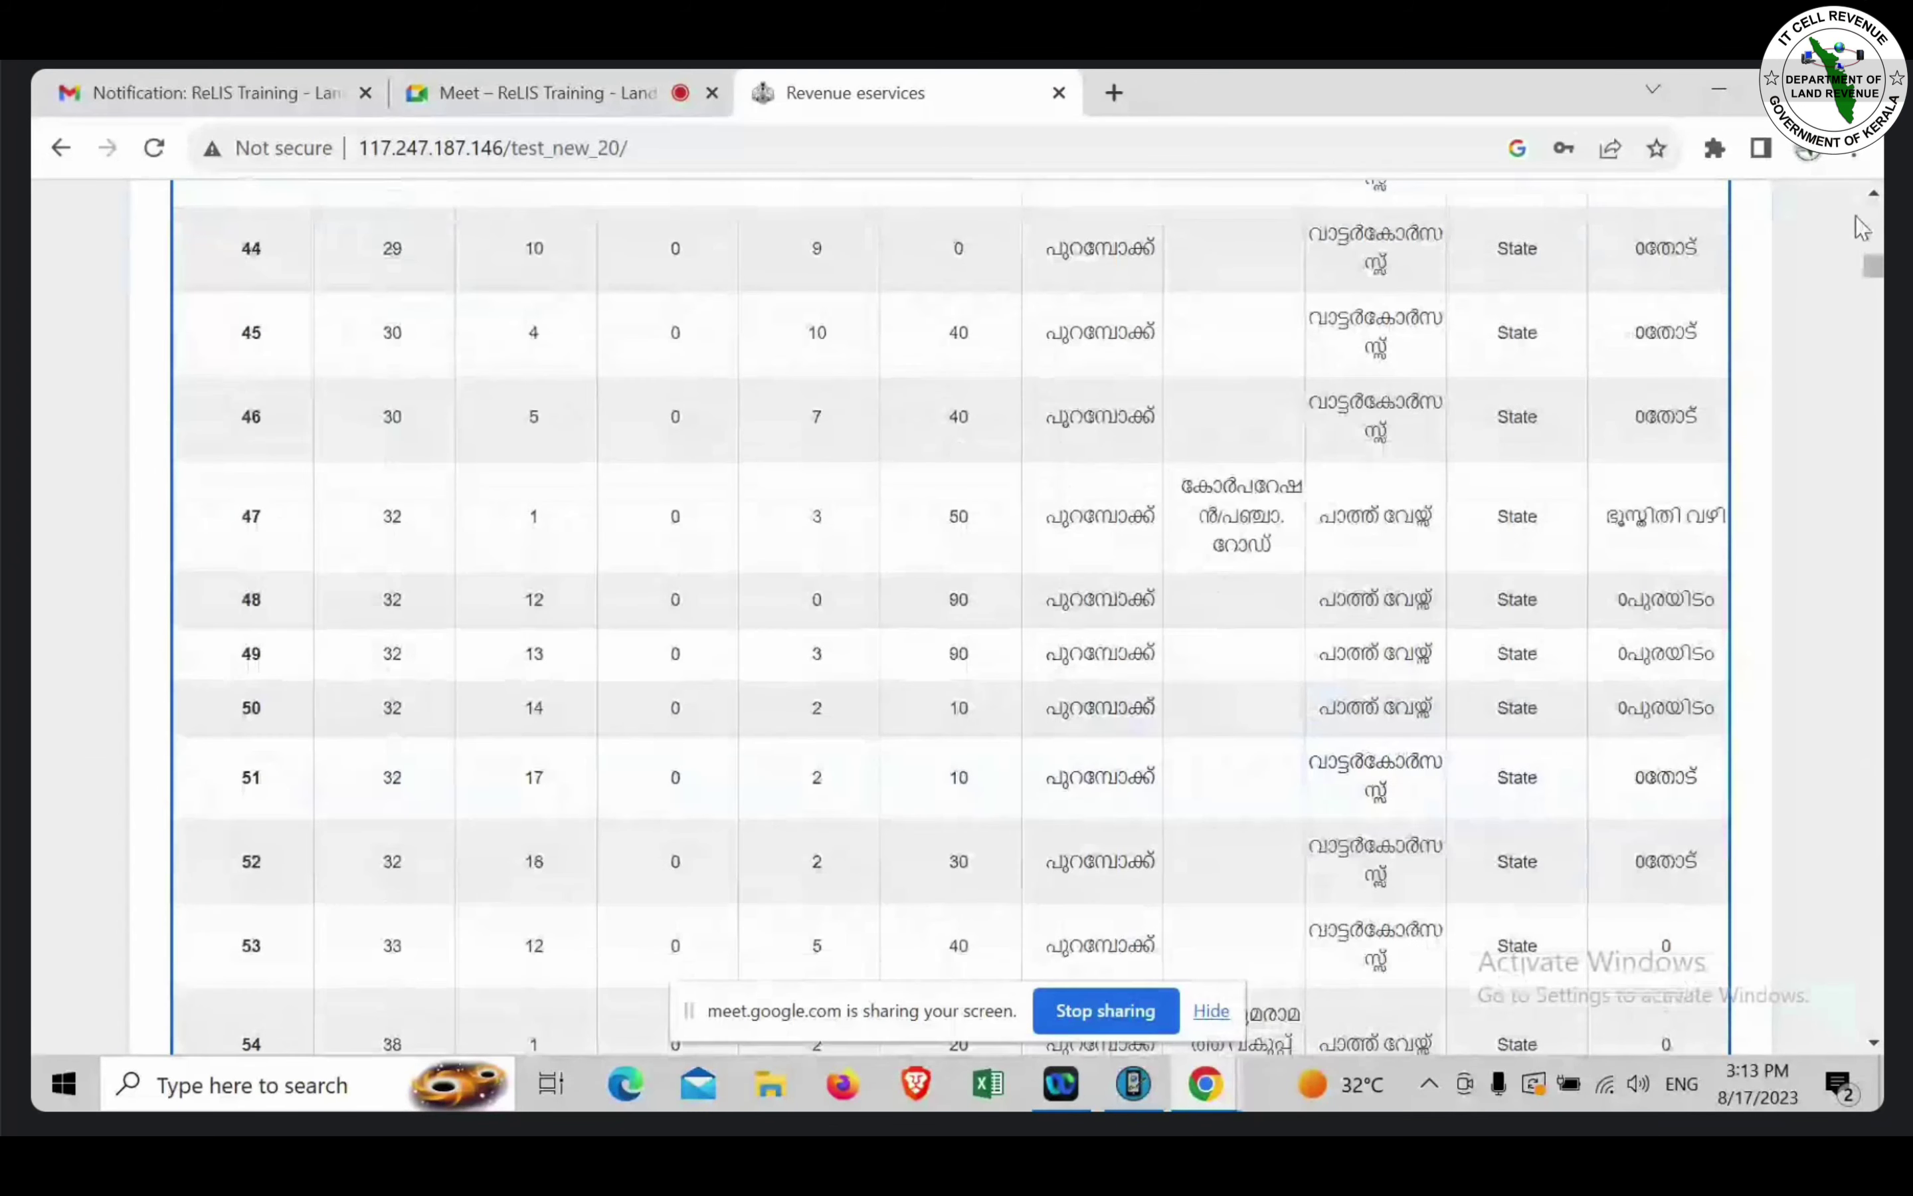
# Scroll through the 882-entry Puramboke Register report for block 027.
pyautogui.moveTo(1872, 269); pyautogui.dragTo(1848, 1054)
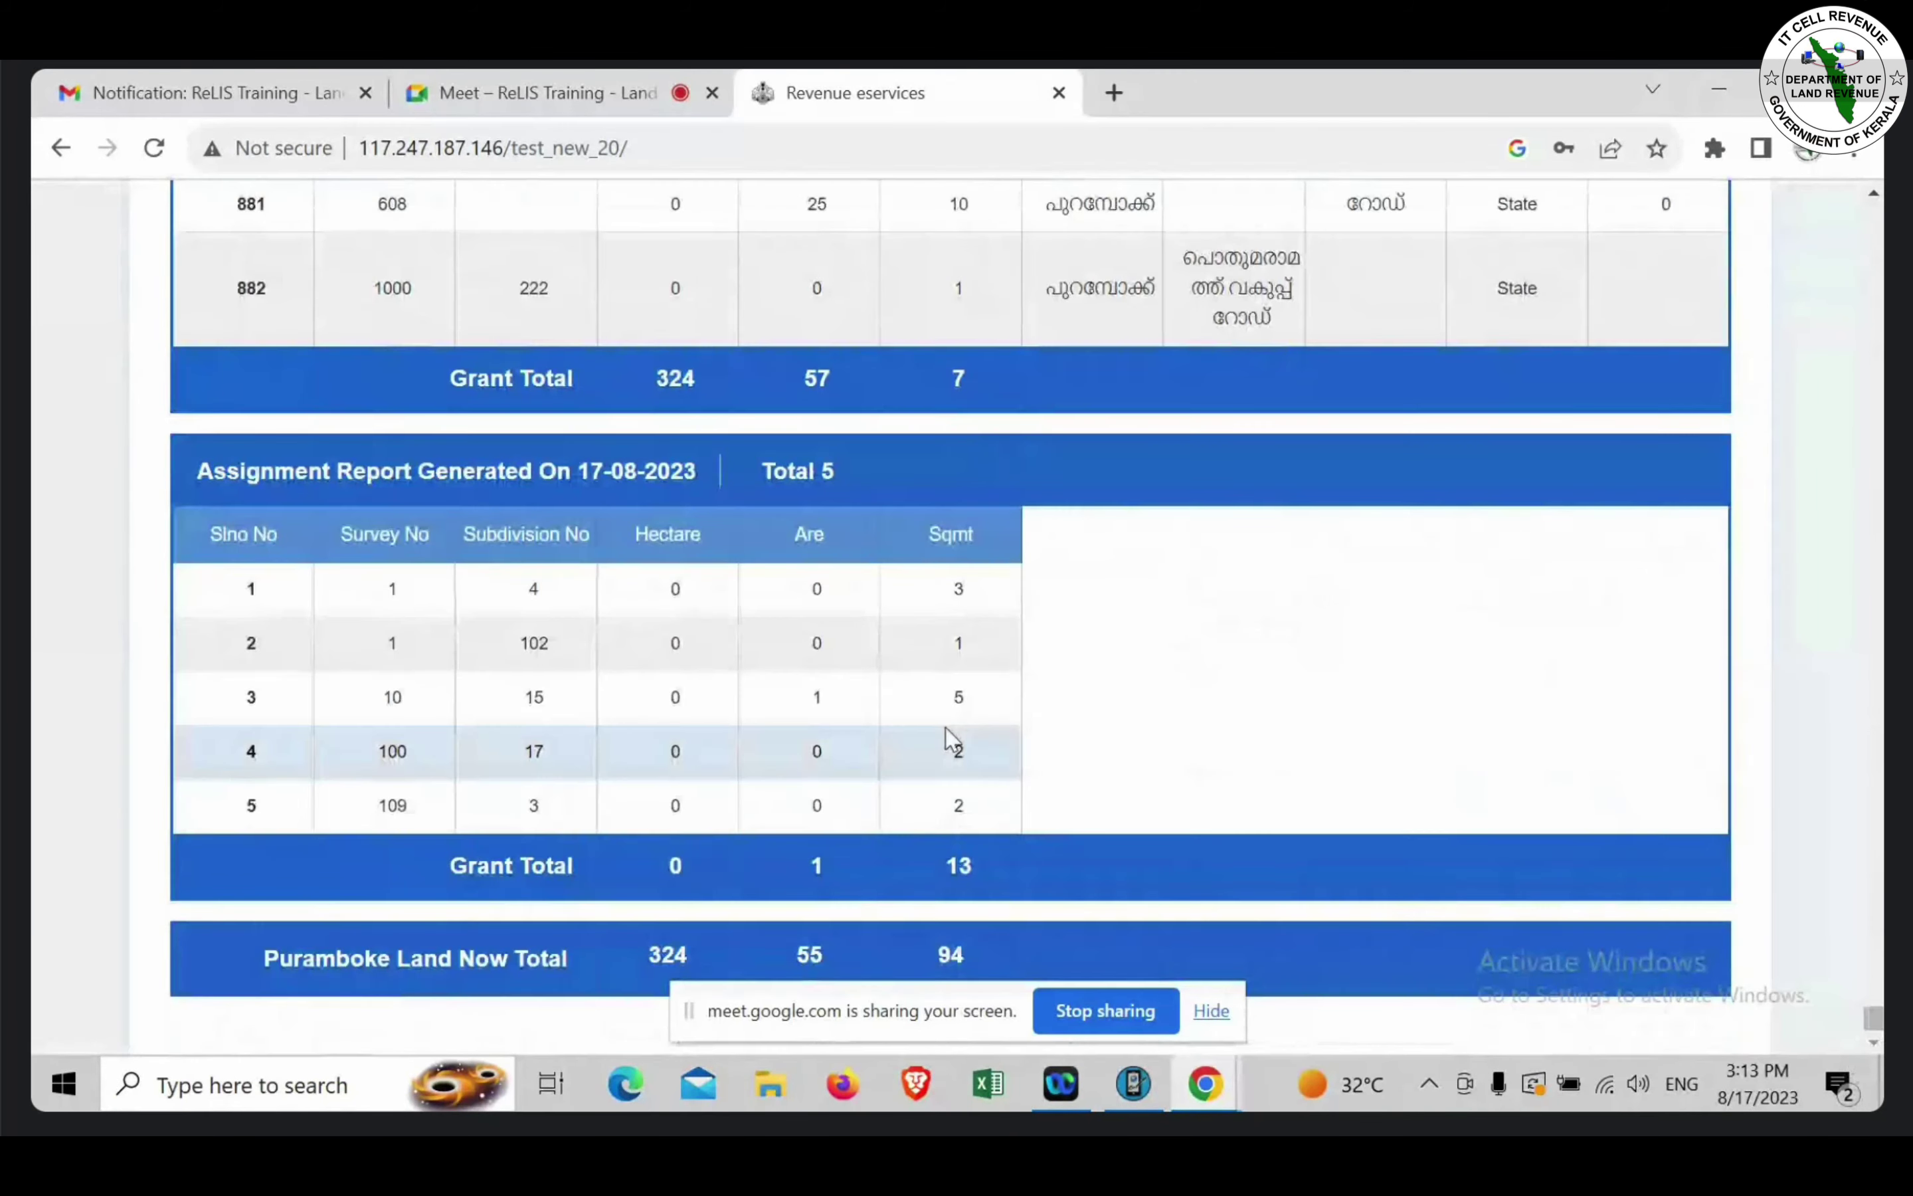
pyautogui.scroll(4, 1203, 688)
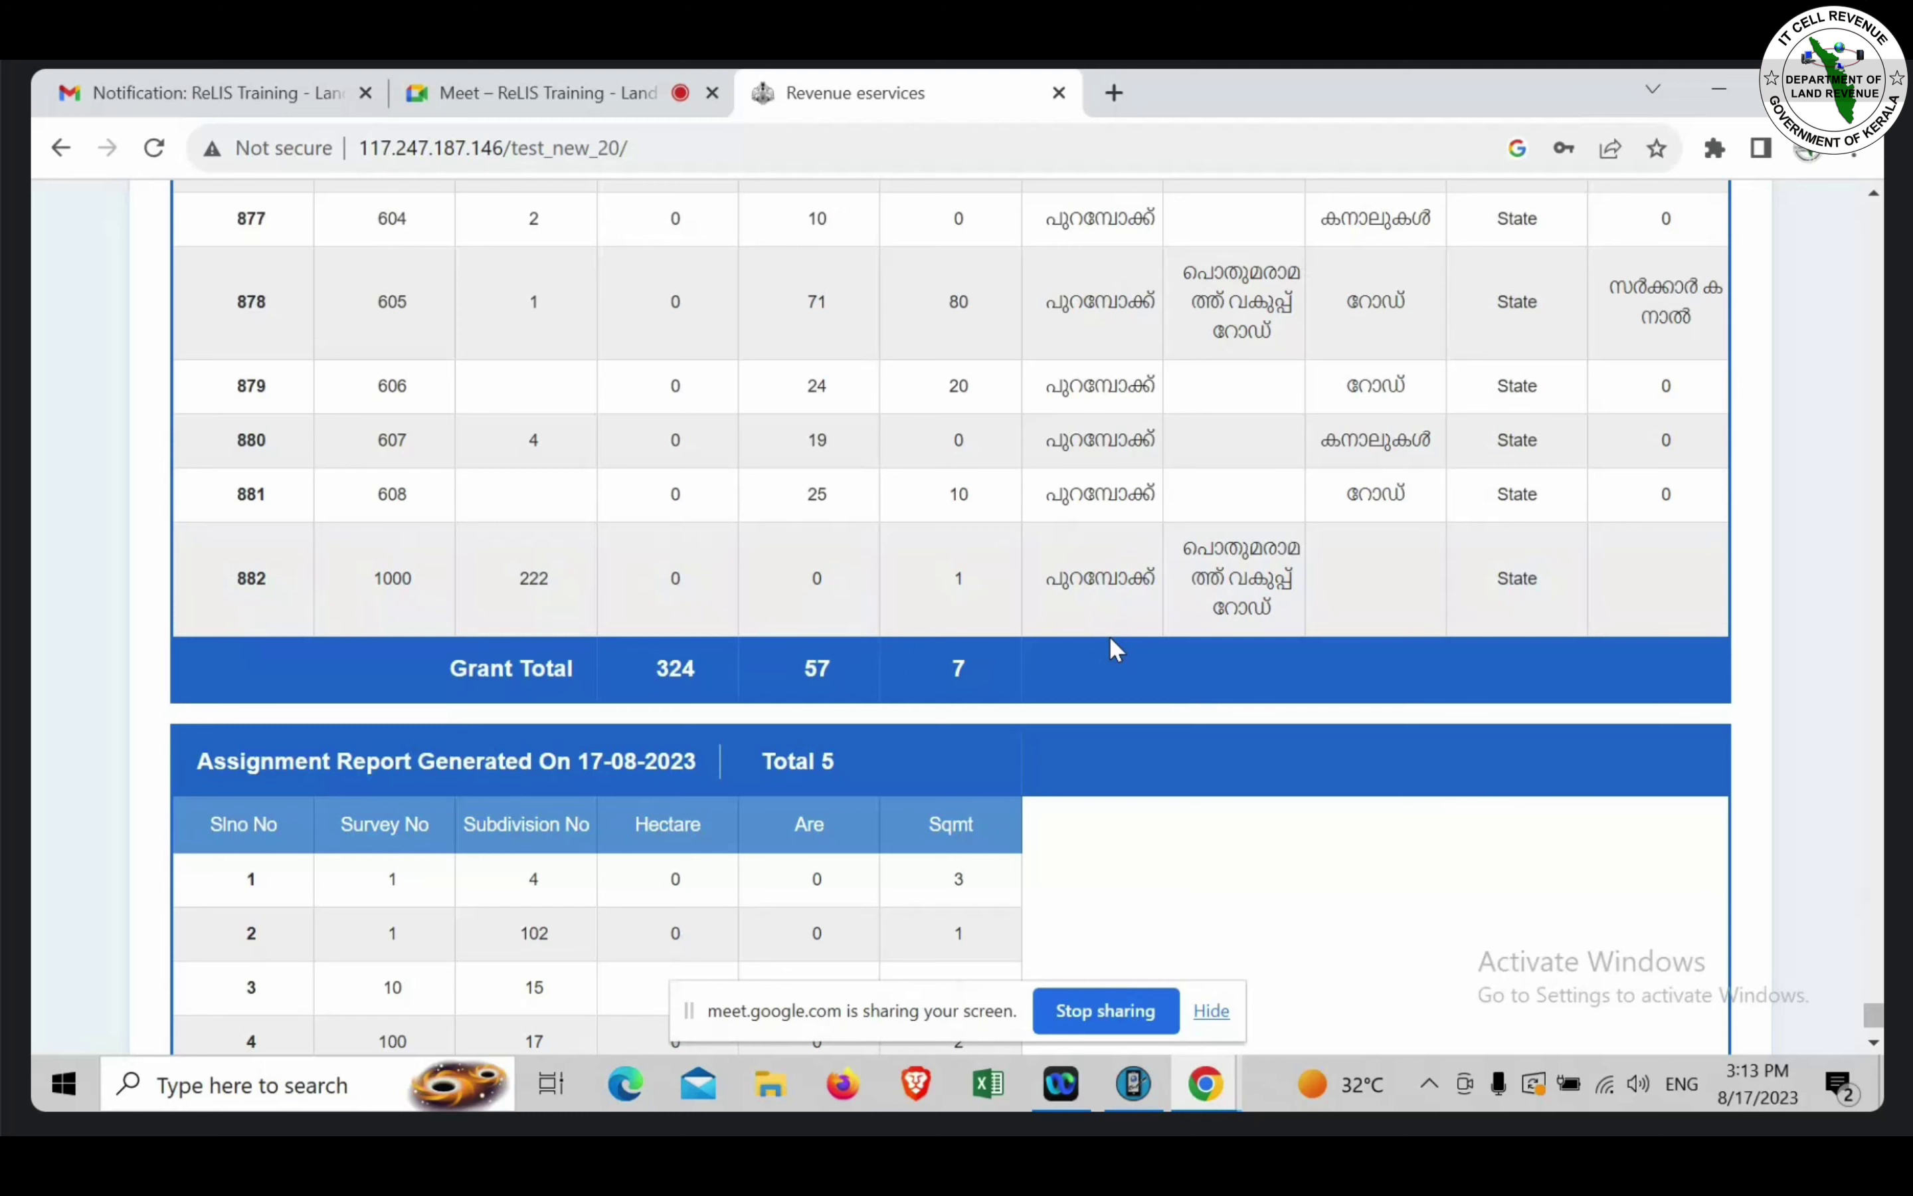
pyautogui.scroll(-3, 1044, 594)
pyautogui.scroll(3, 1069, 643)
pyautogui.scroll(-3, 1067, 642)
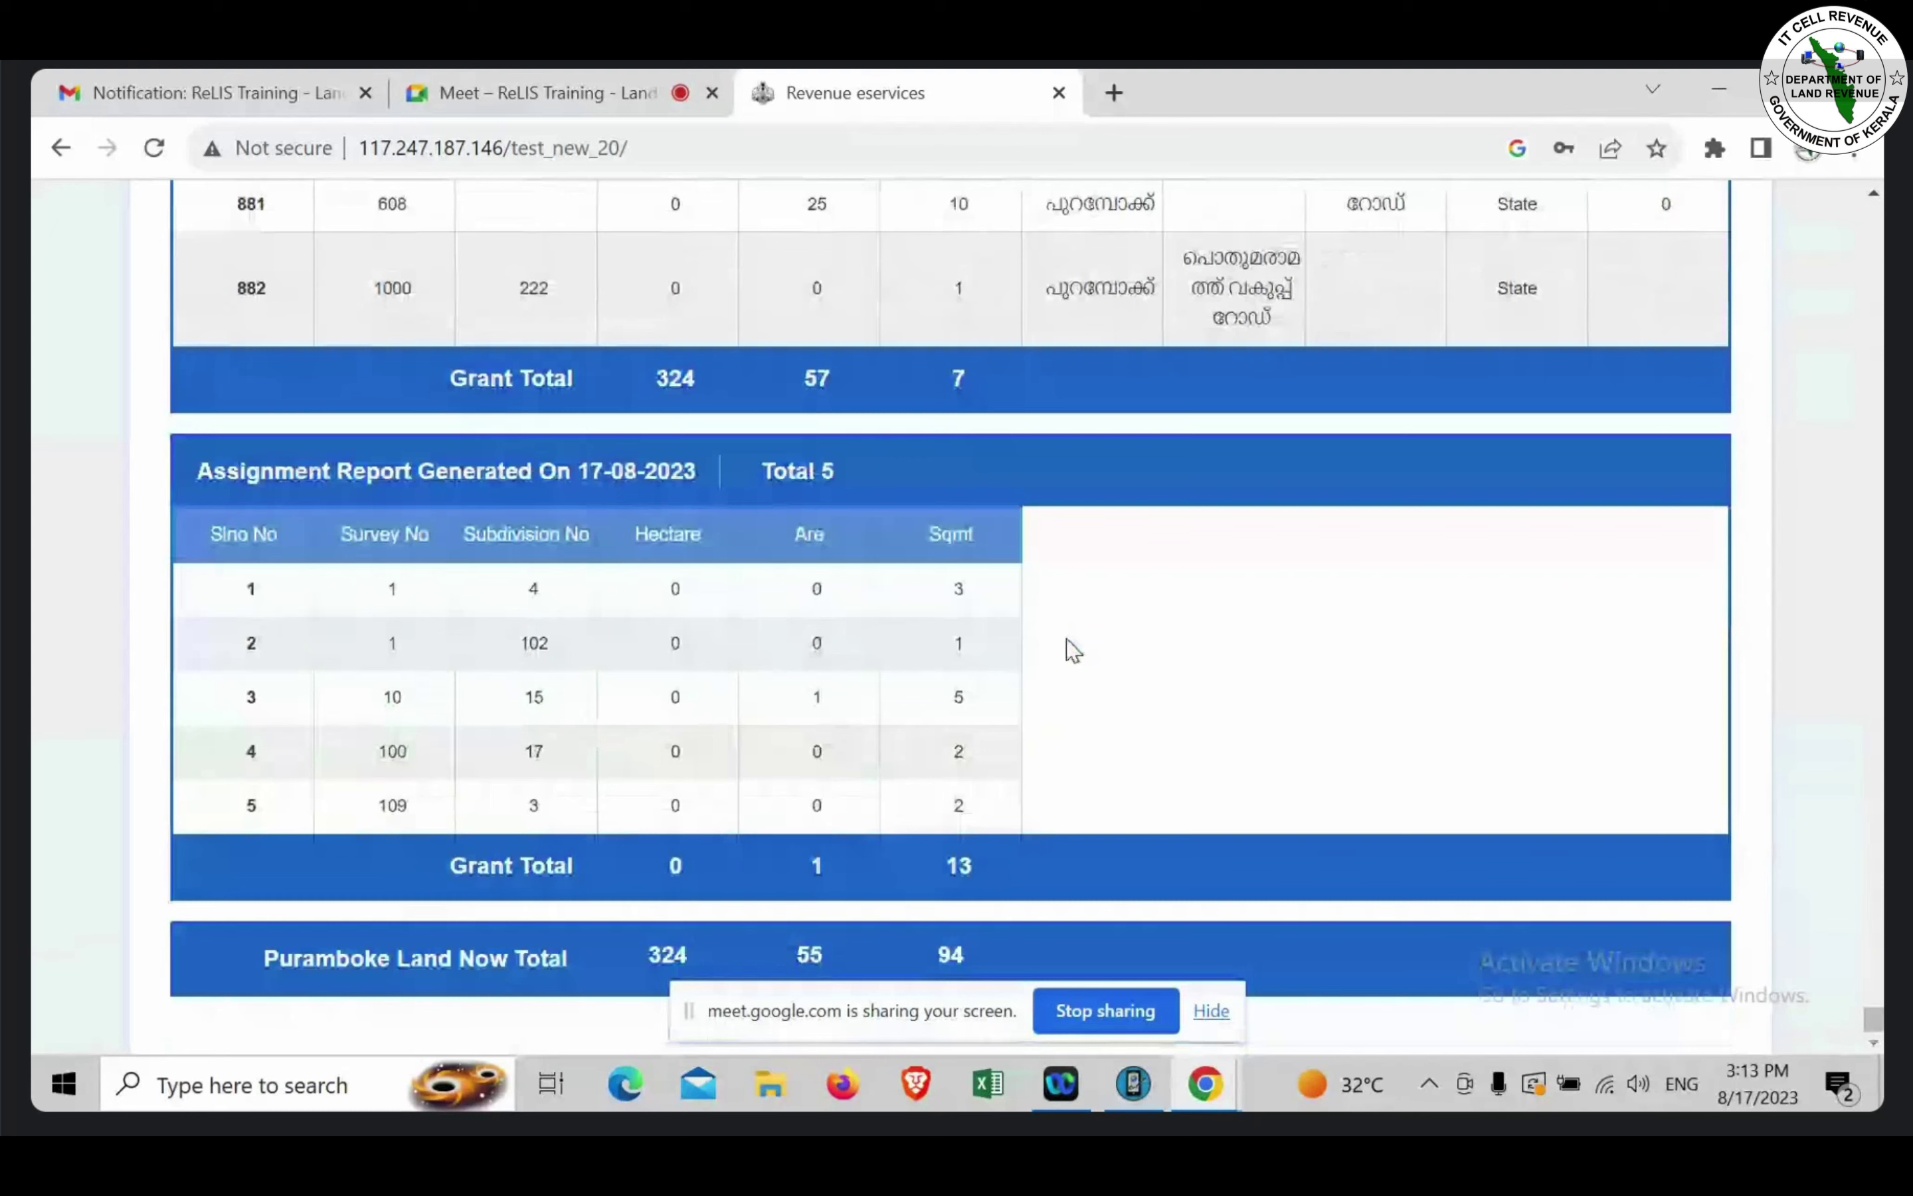
pyautogui.scroll(1, 1060, 645)
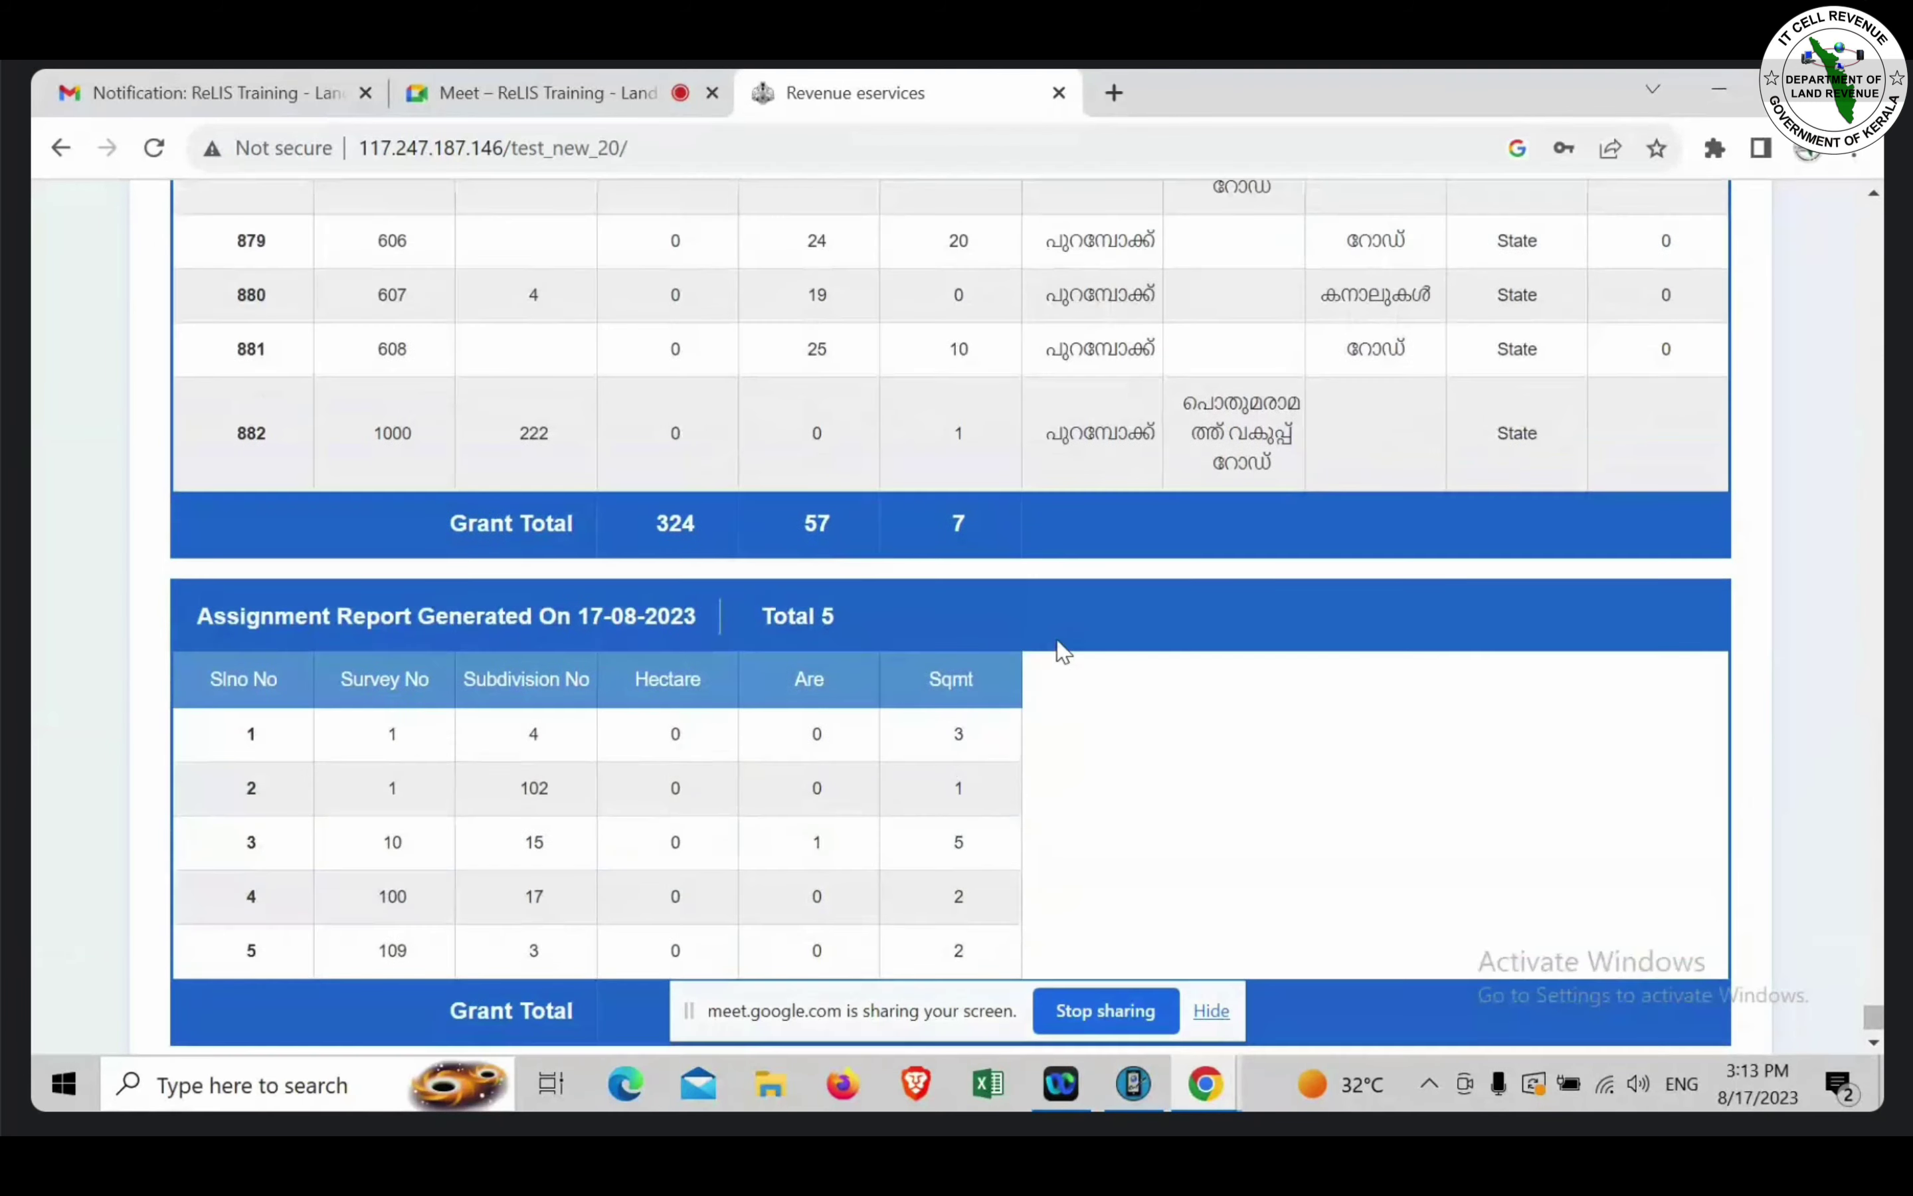
pyautogui.scroll(-1, 1064, 656)
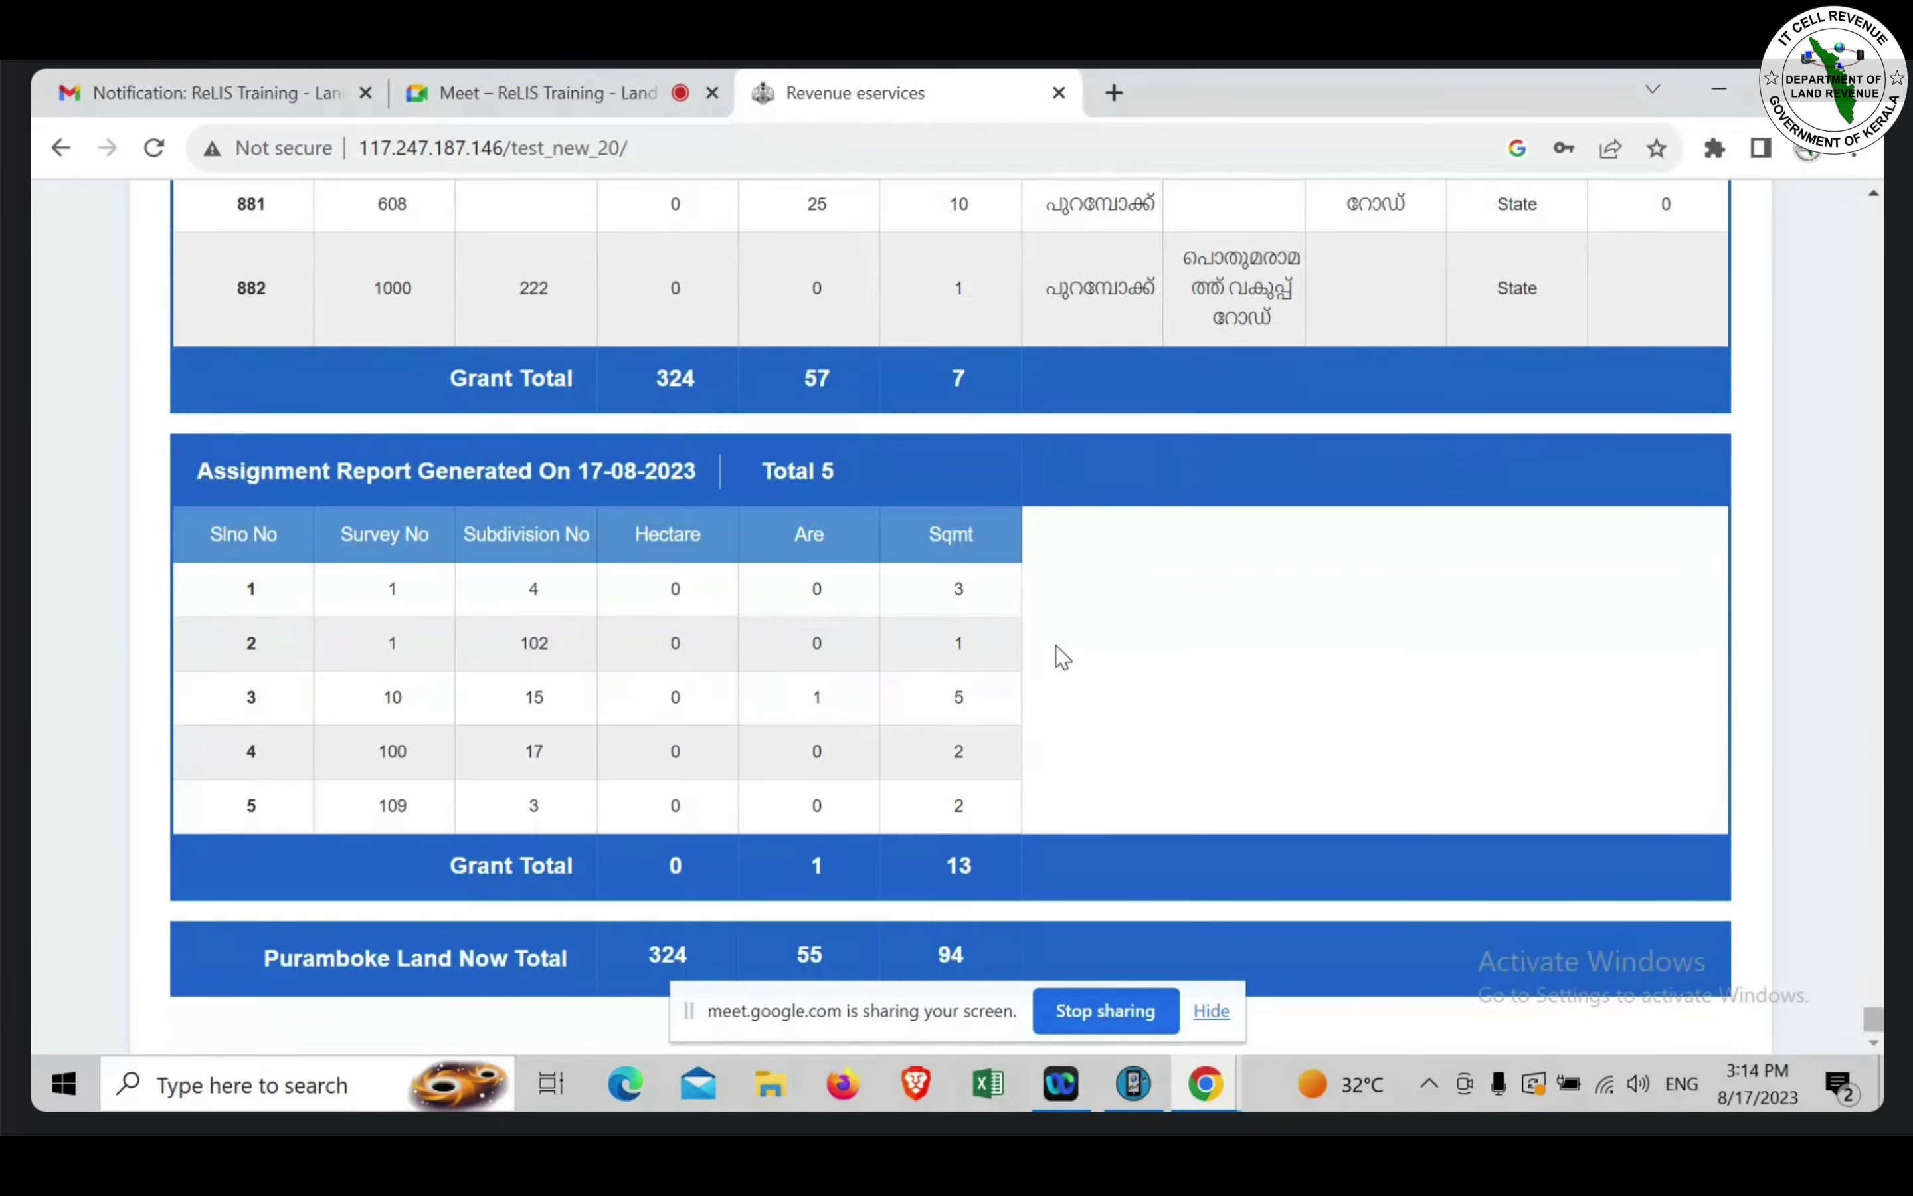
pyautogui.scroll(8, 1056, 644)
pyautogui.scroll(1, 1056, 646)
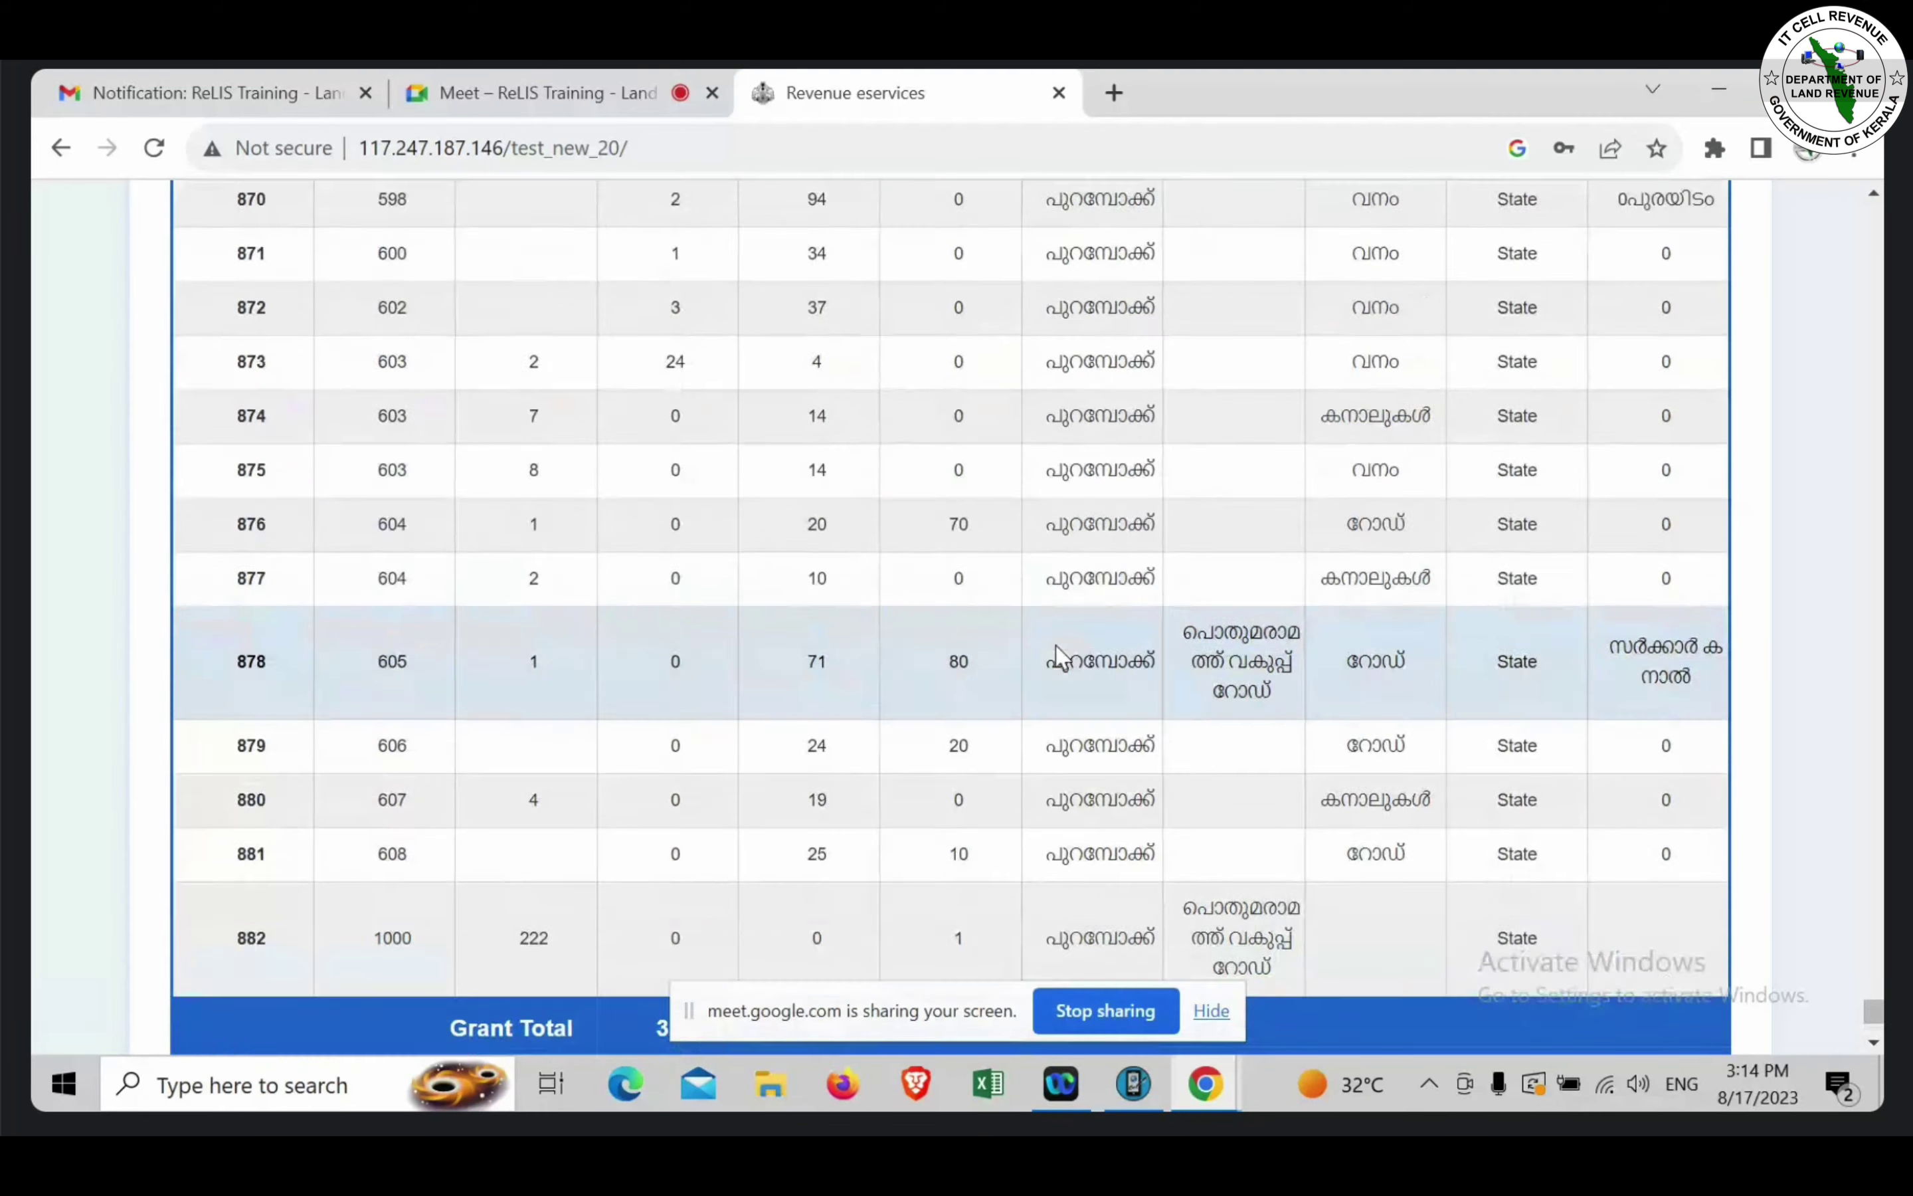
pyautogui.scroll(20, 1055, 646)
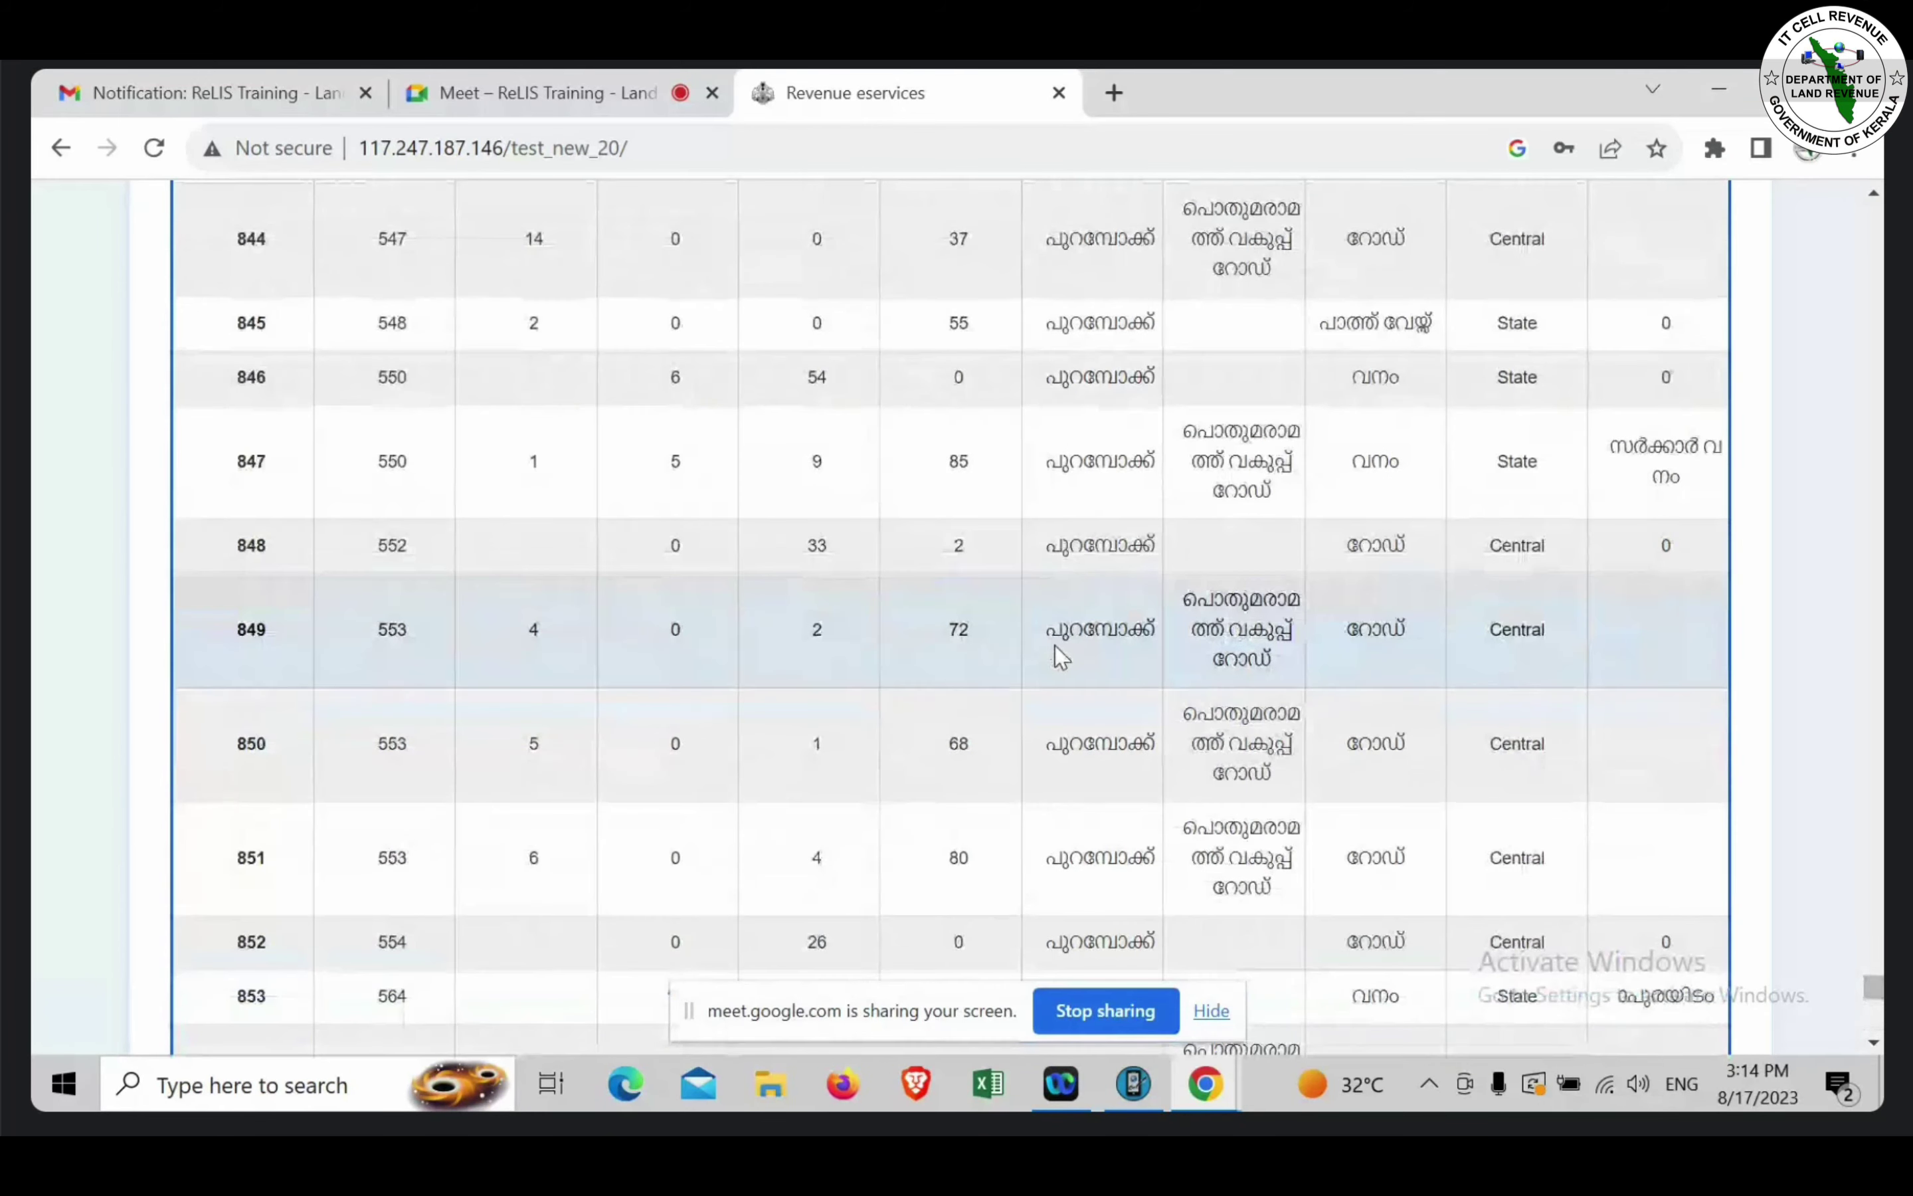
pyautogui.scroll(-20, 1059, 655)
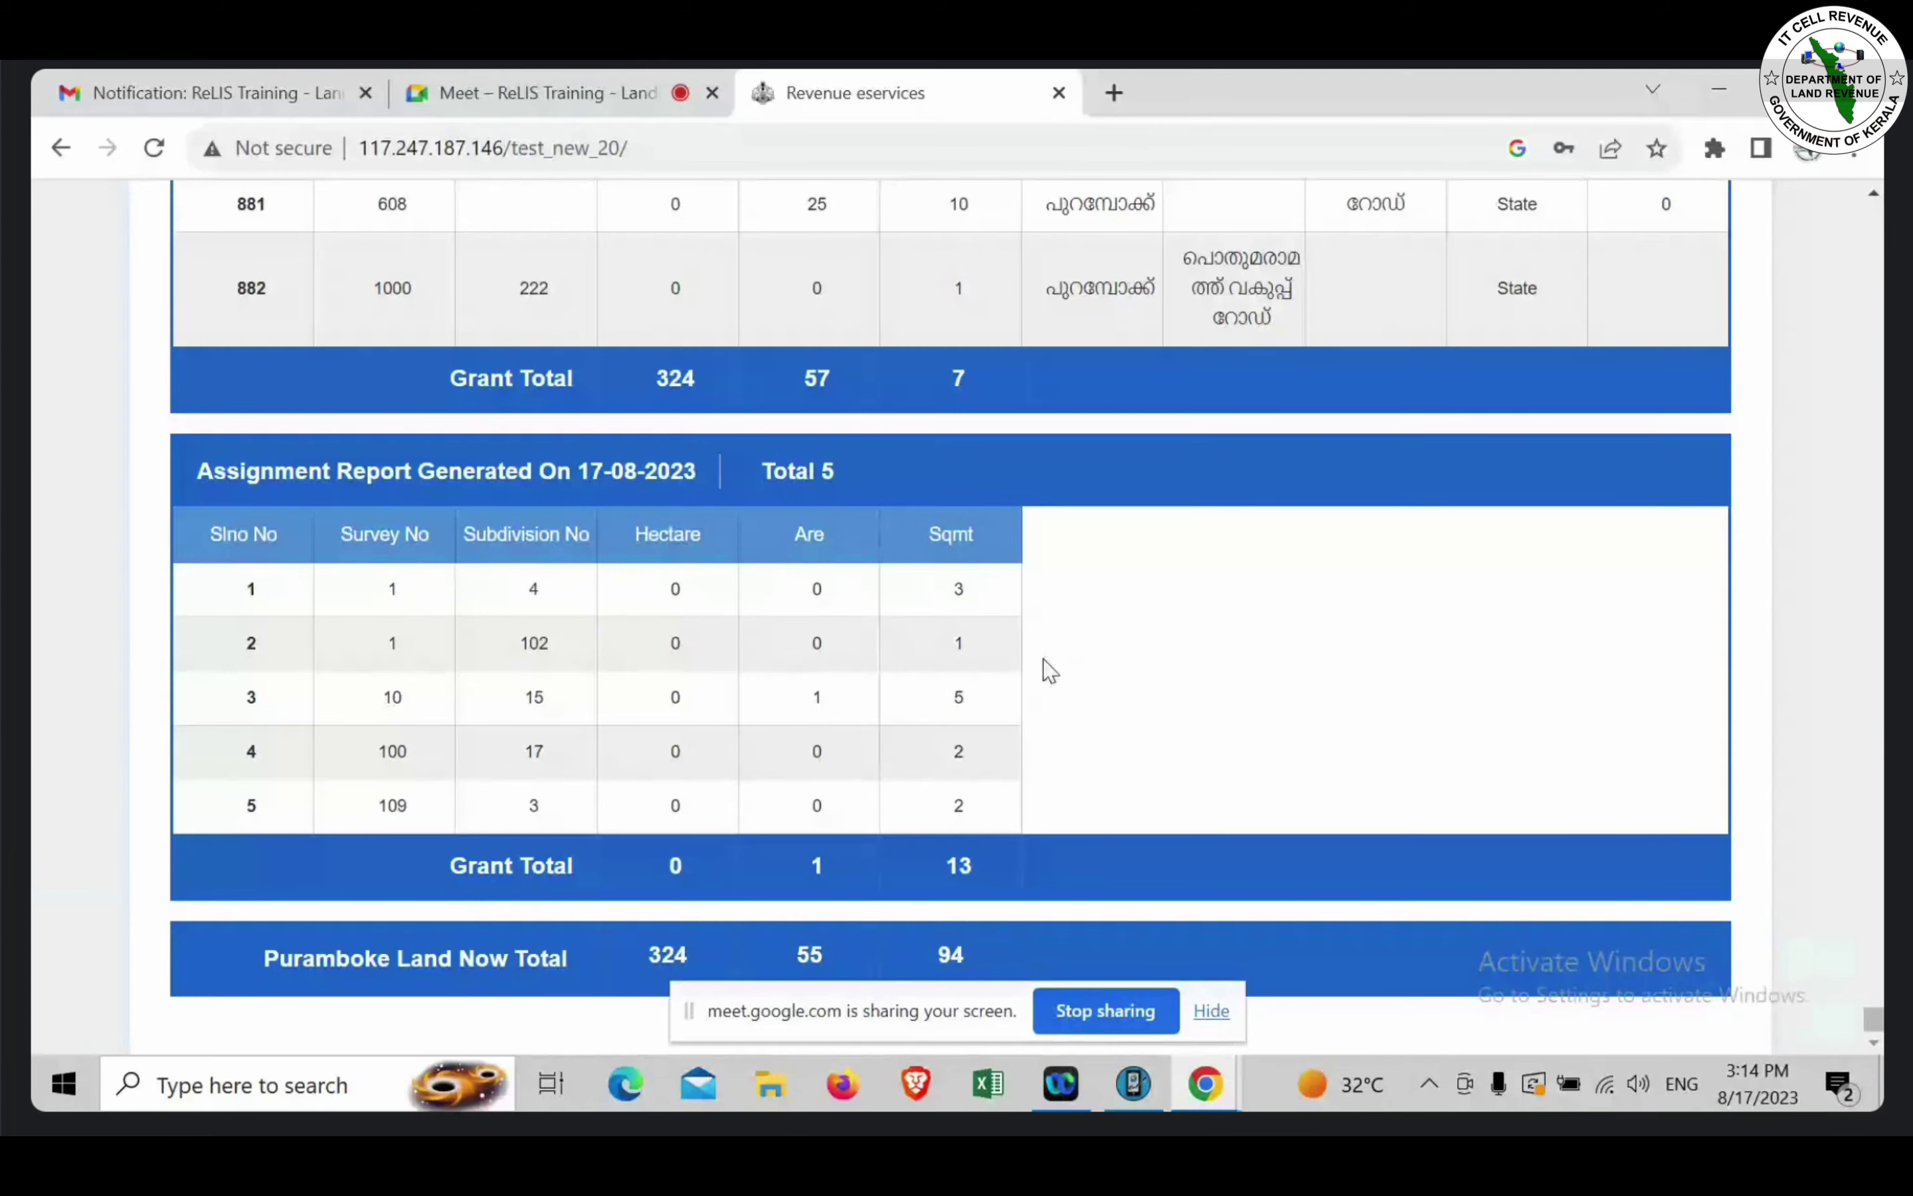
pyautogui.scroll(15, 1043, 660)
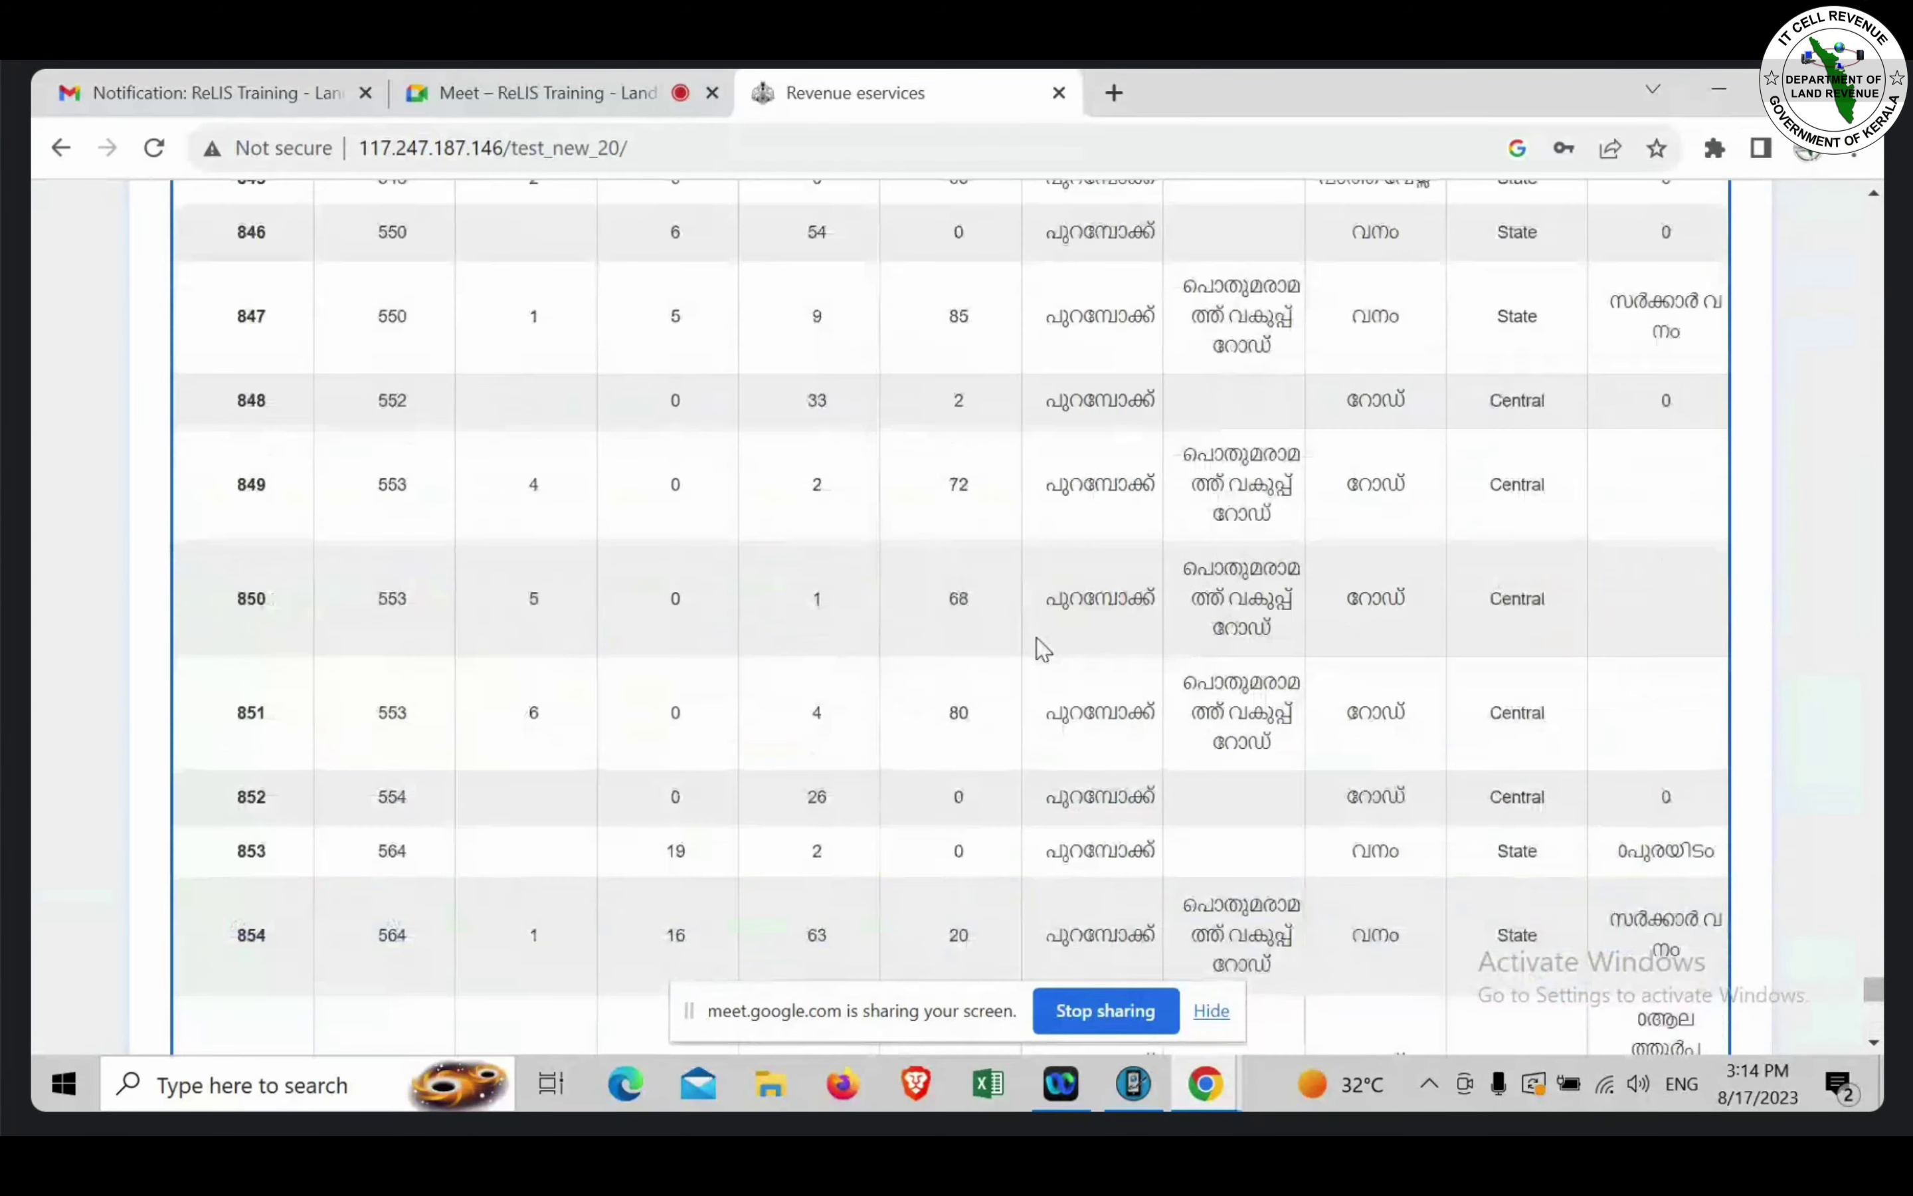
pyautogui.scroll(15, 1036, 639)
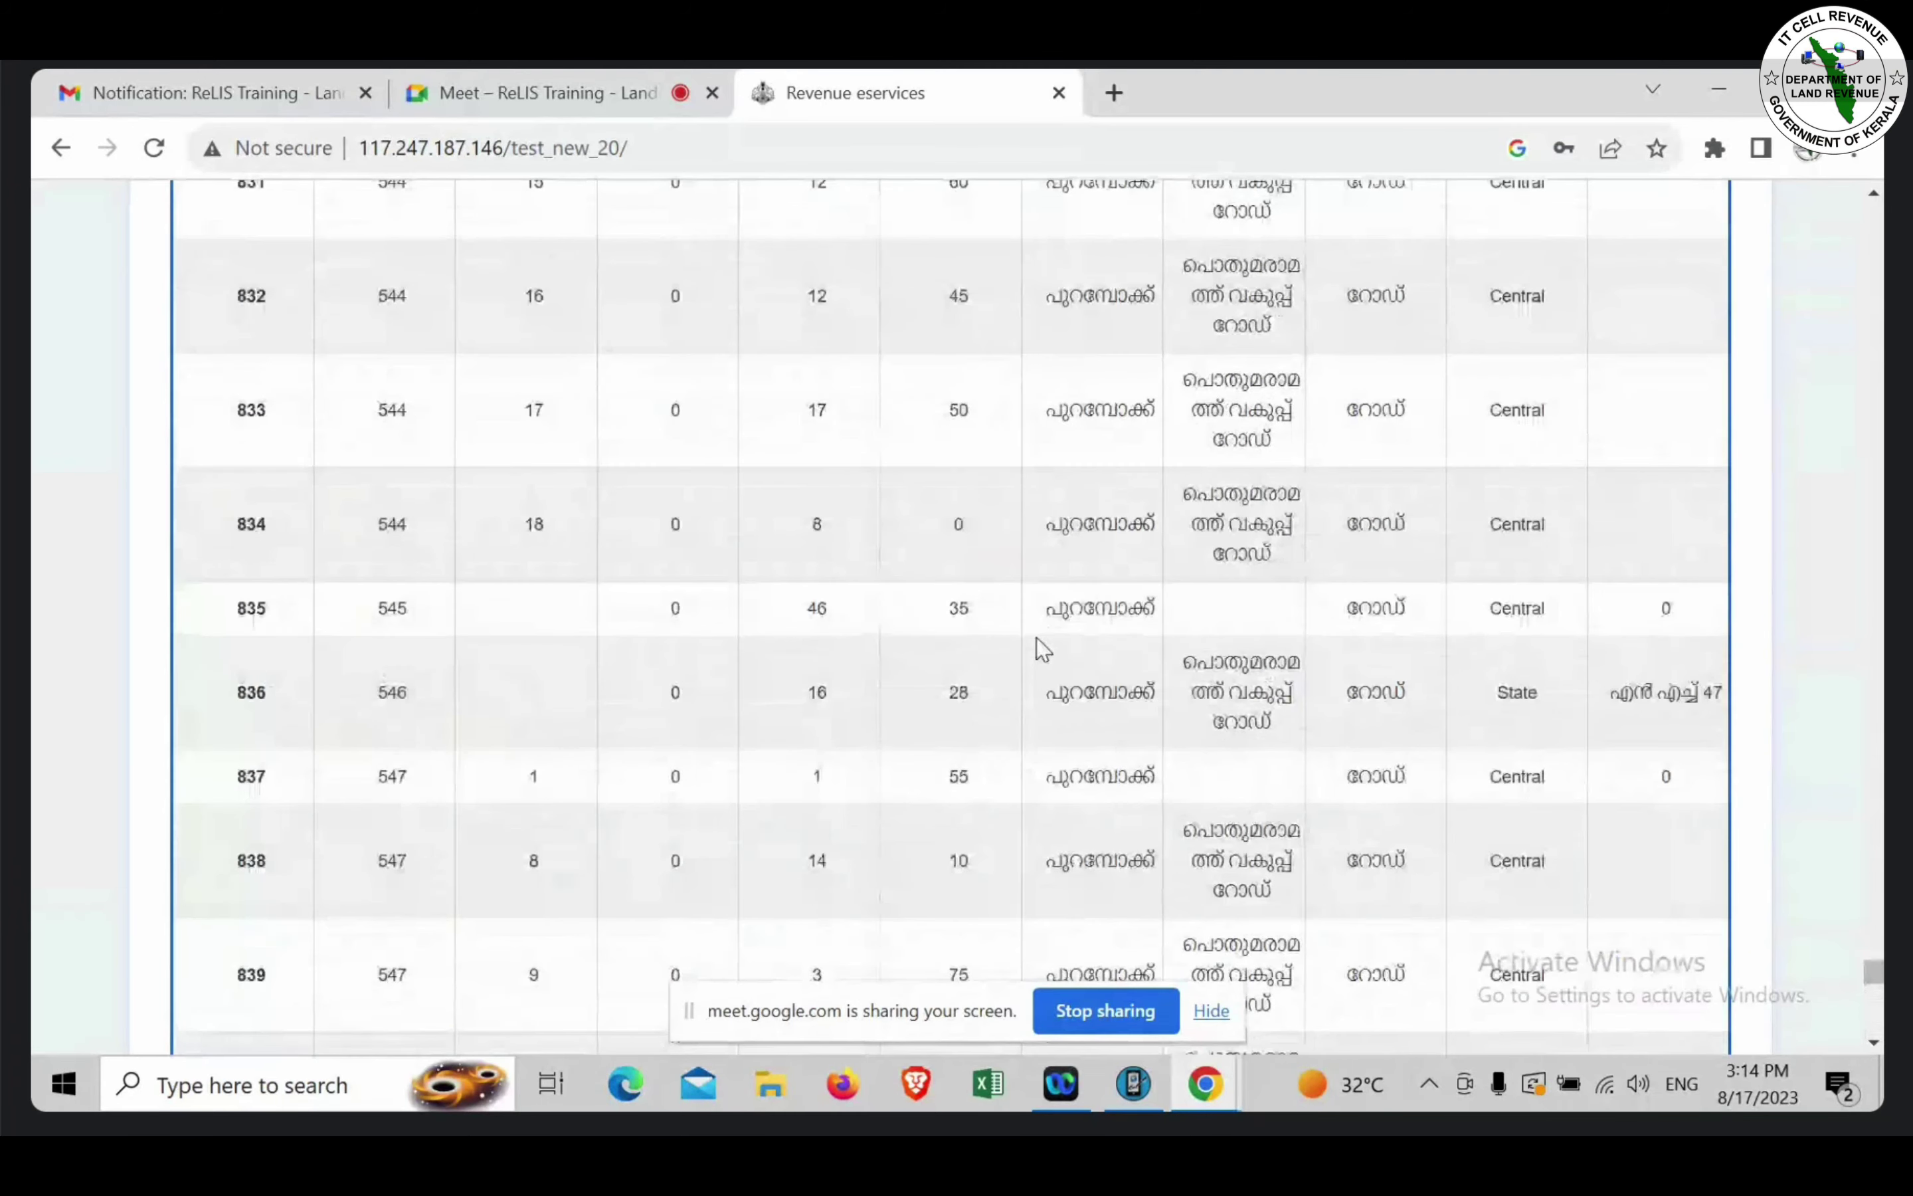
pyautogui.scroll(15, 1038, 647)
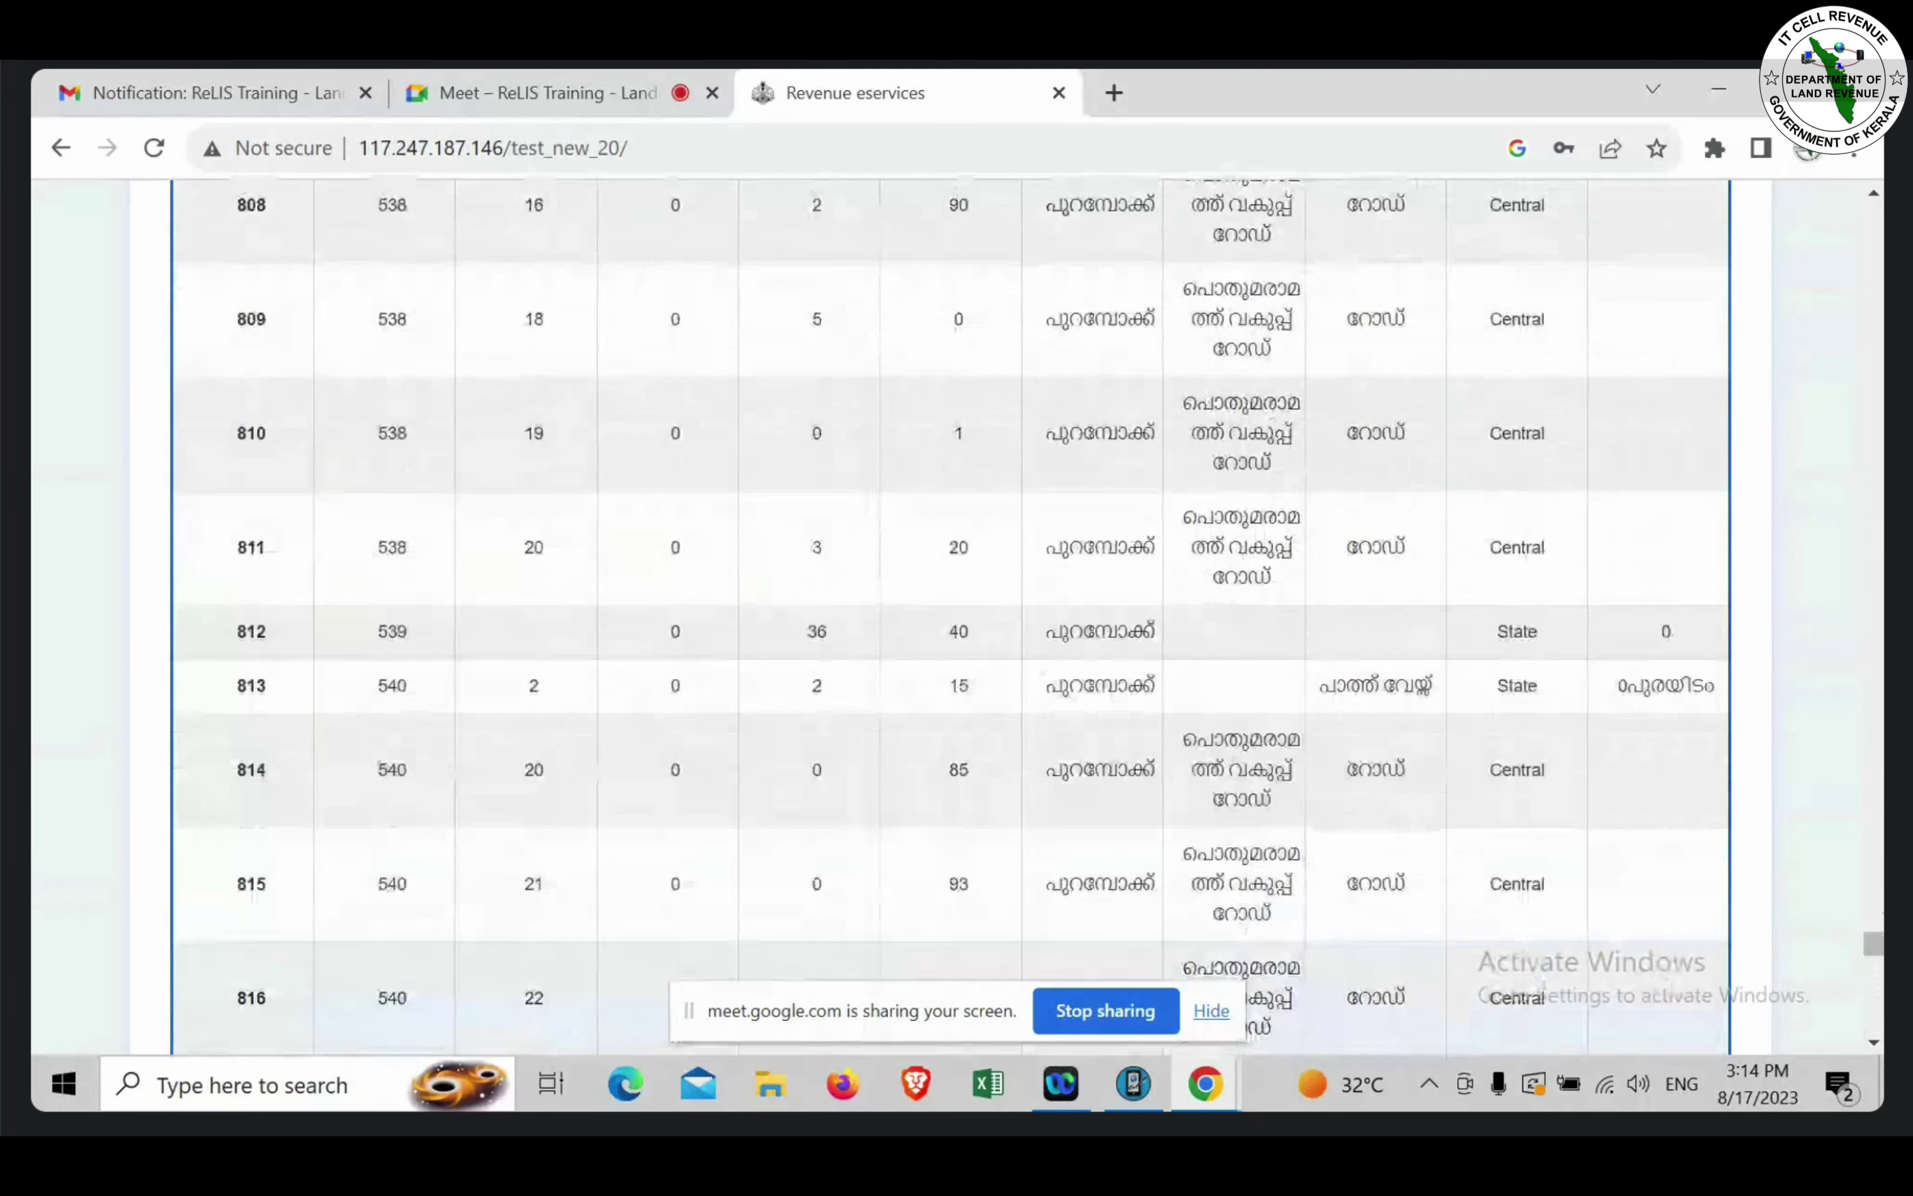
# Return to the report's top and locate the survey 10/31 State road puramboke entry.
pyautogui.press('Home')
pyautogui.scroll(-5, 1068, 605)
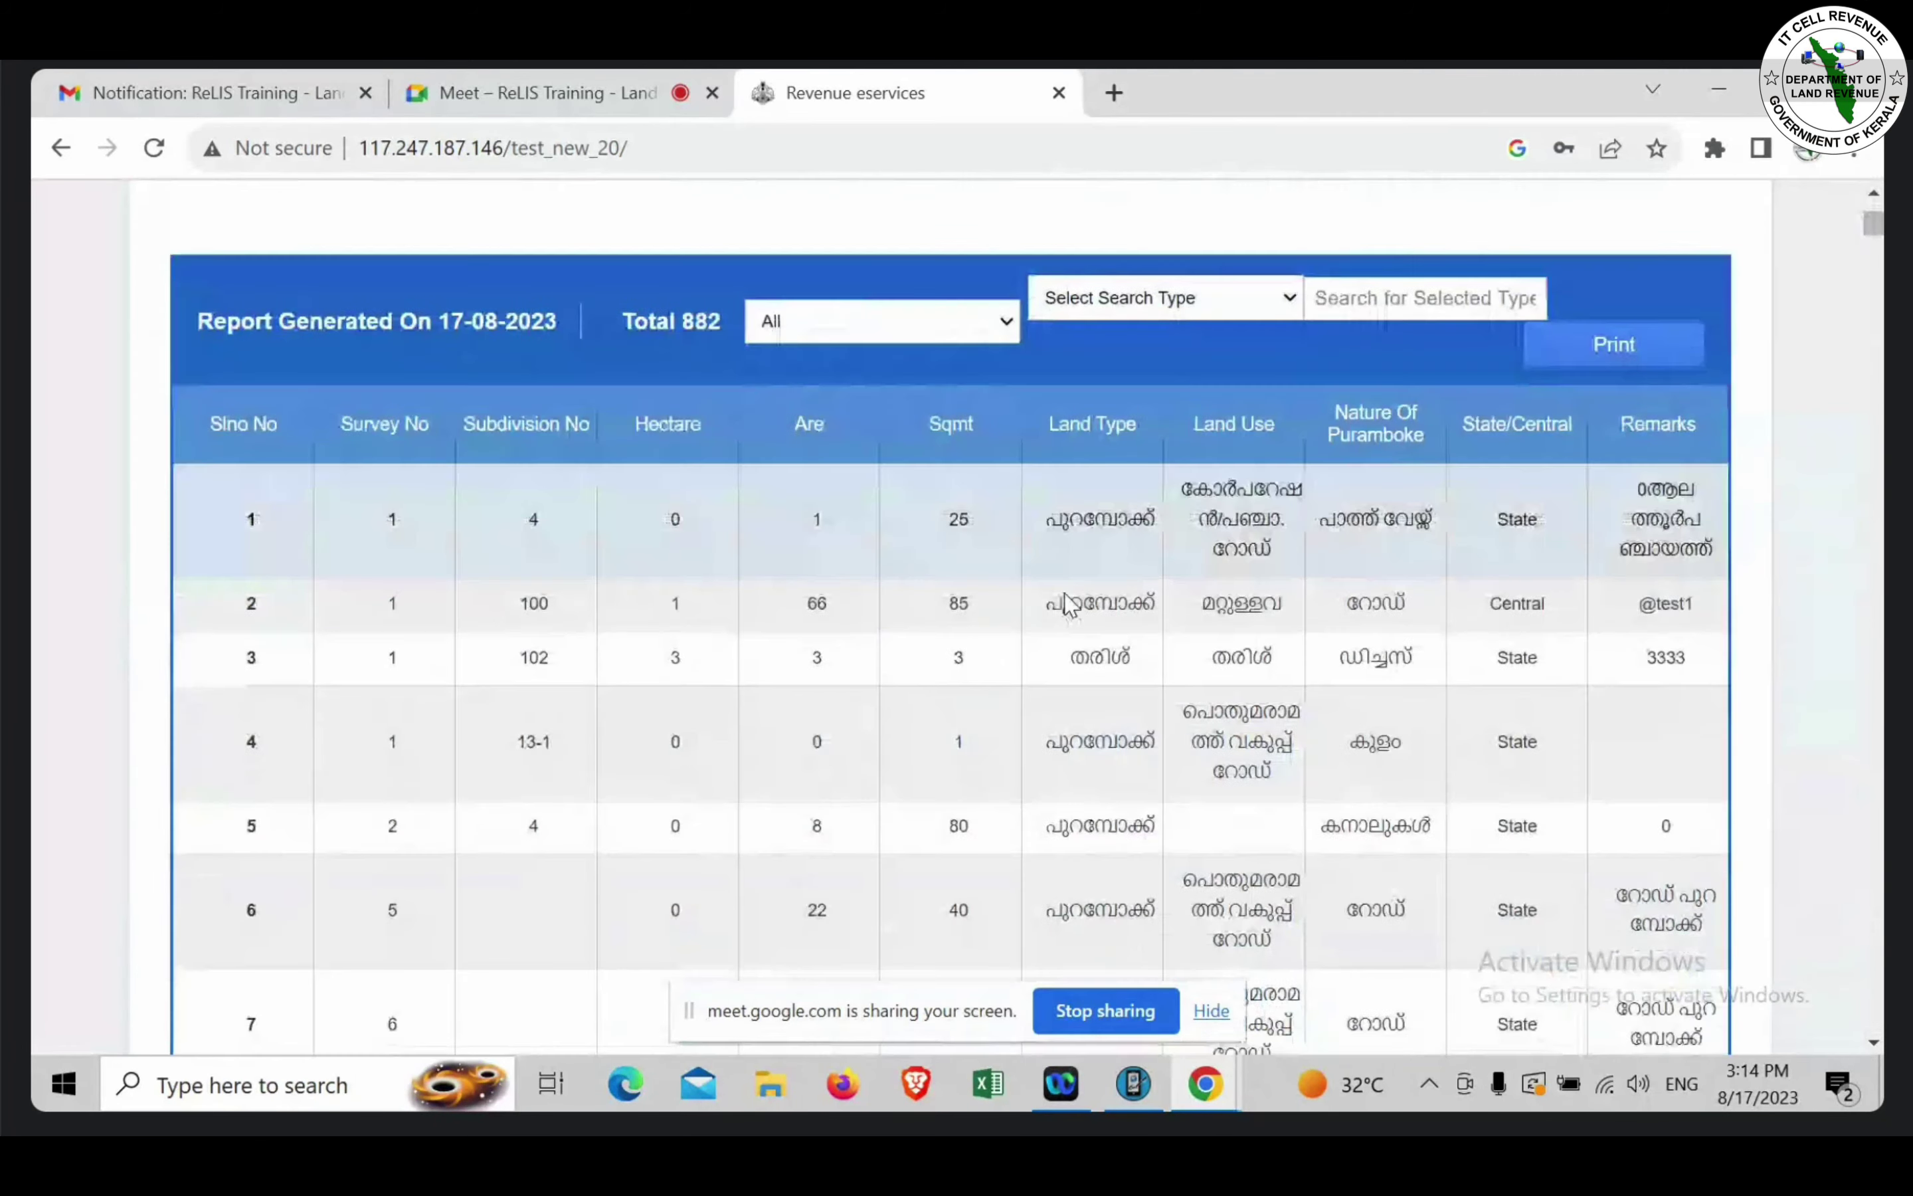
pyautogui.scroll(-10, 1068, 605)
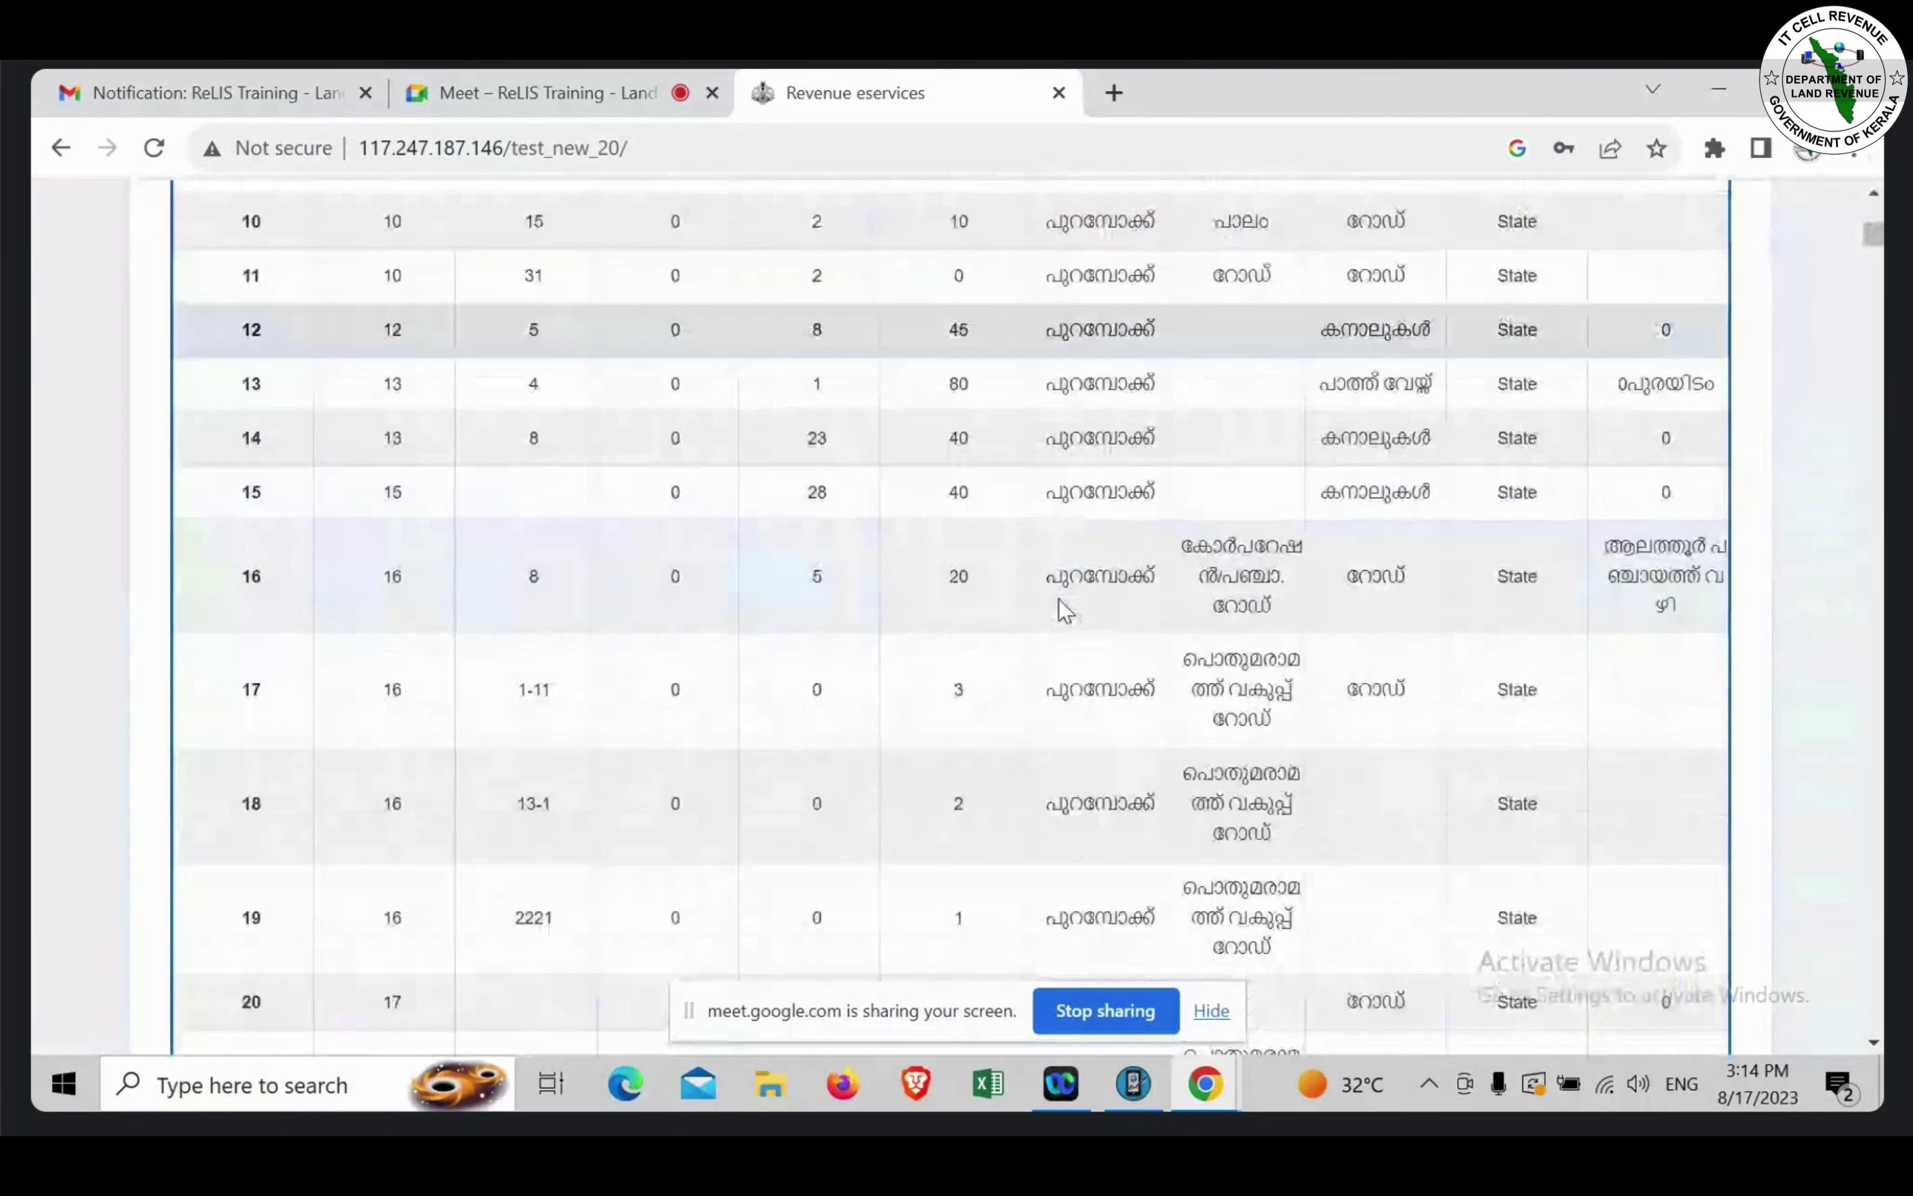
pyautogui.scroll(5, 1064, 609)
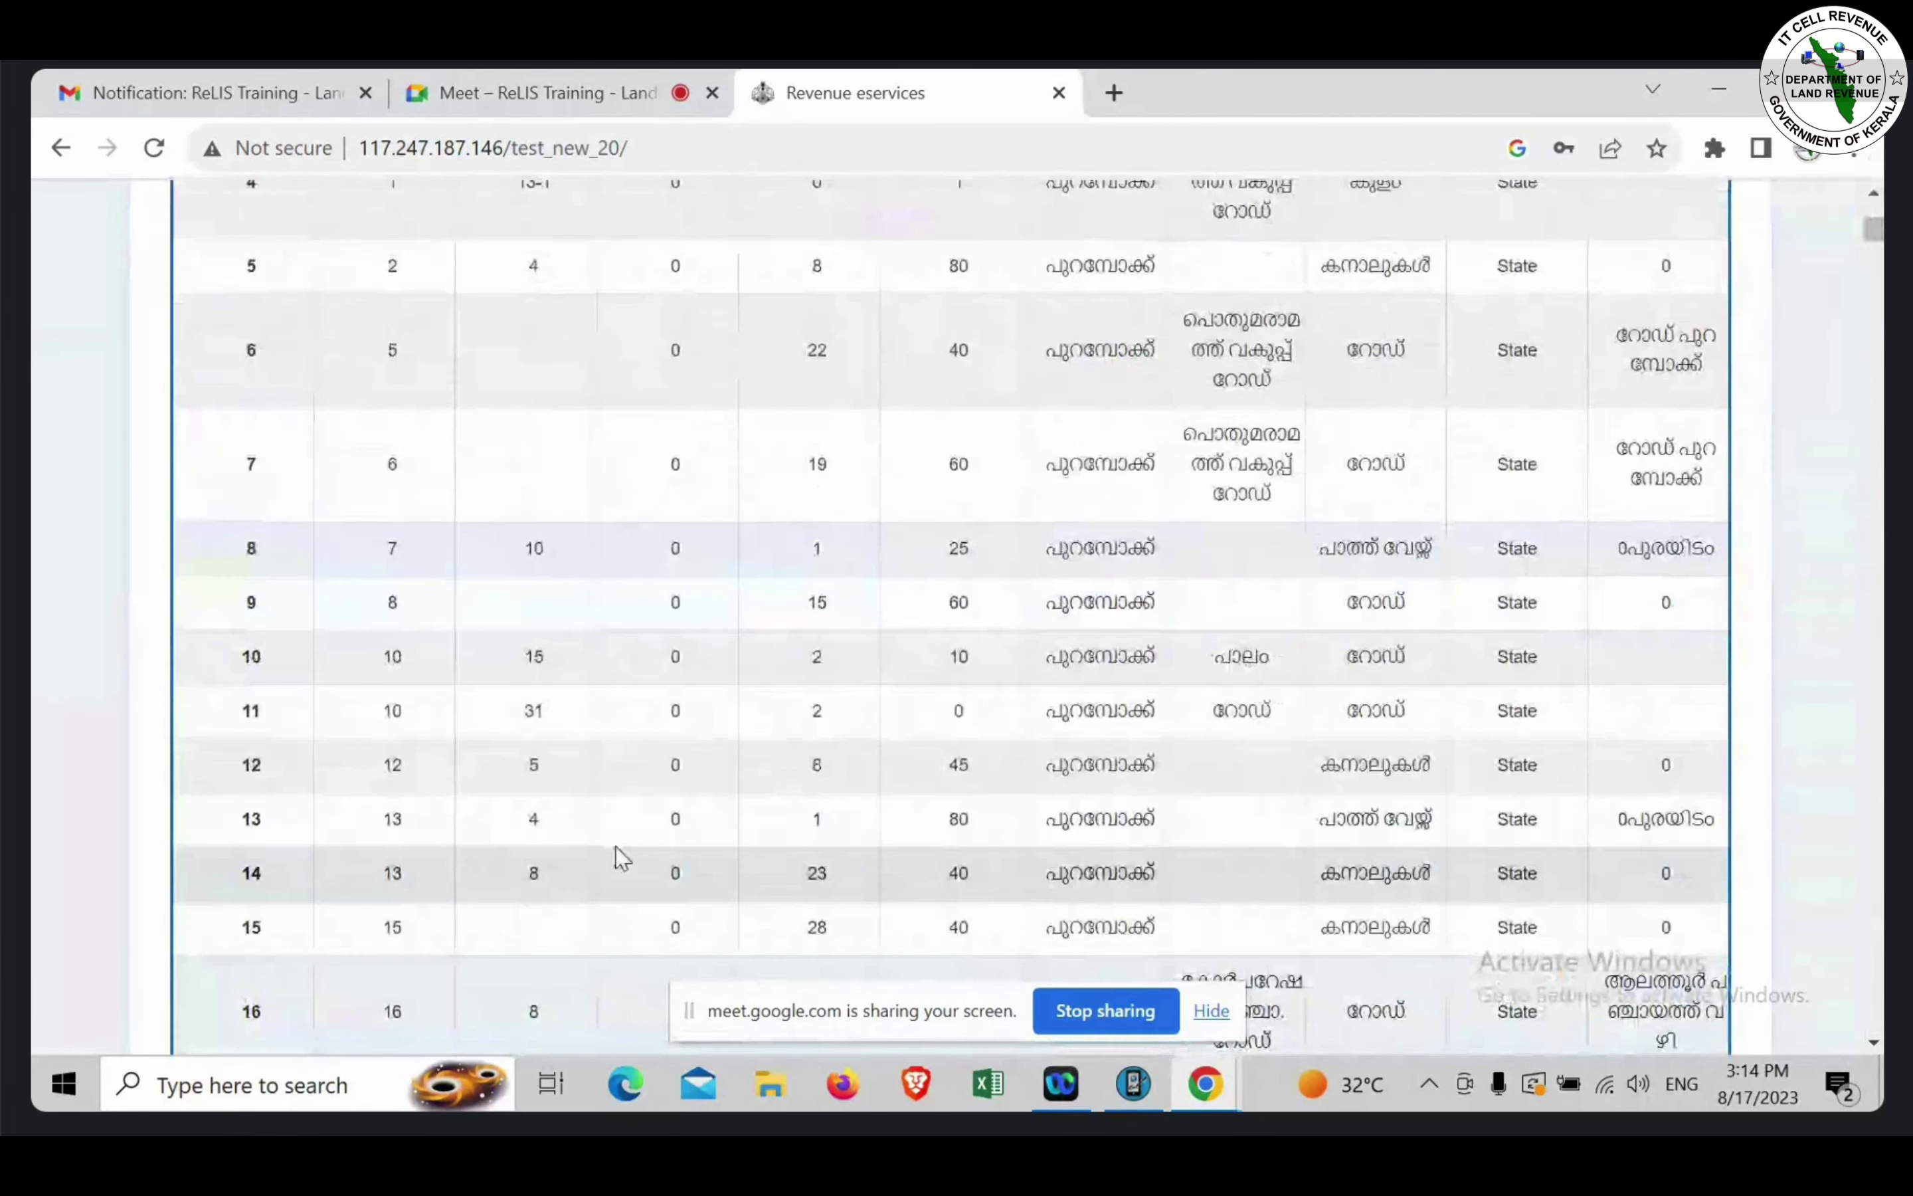
pyautogui.click(510, 723)
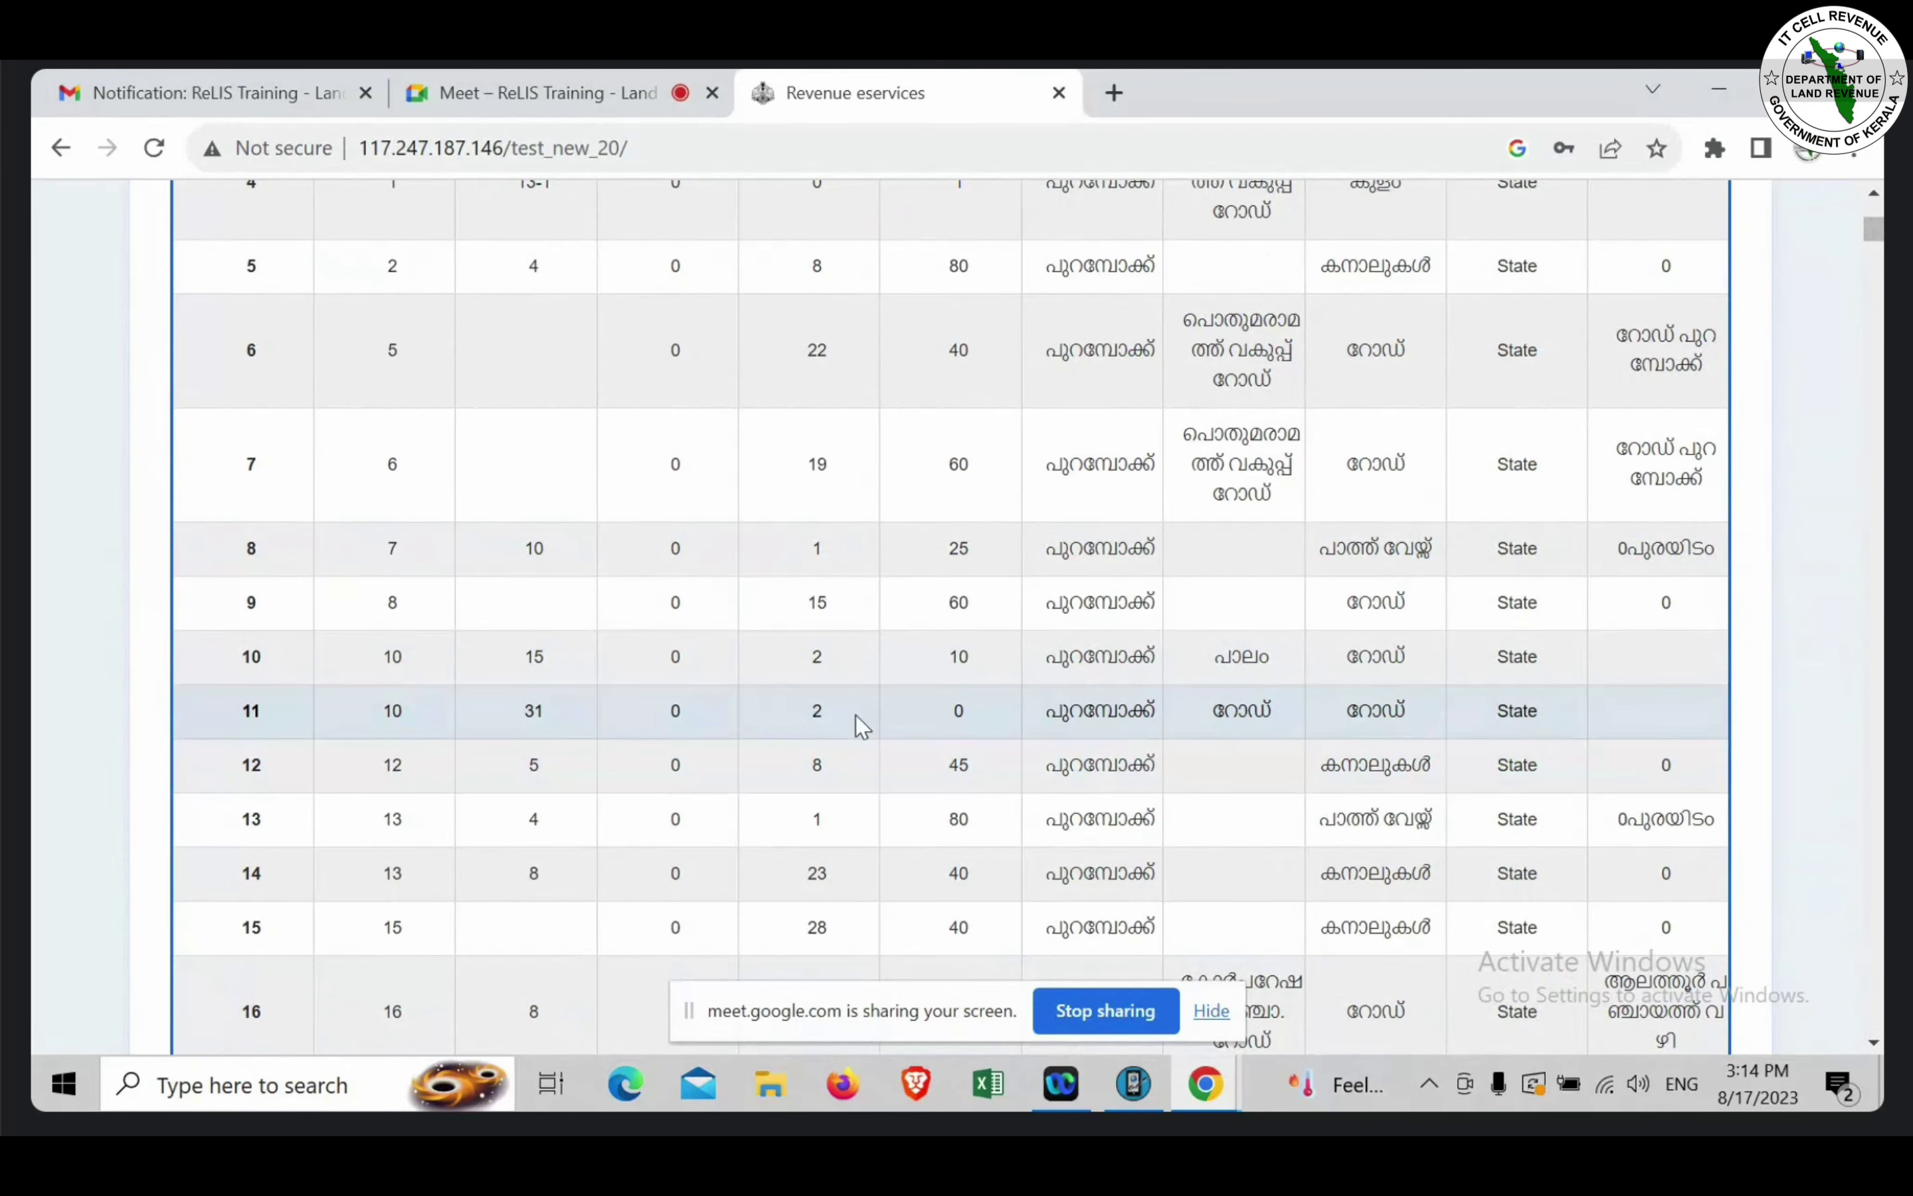
pyautogui.scroll(15, 919, 598)
pyautogui.moveTo(1275, 303)
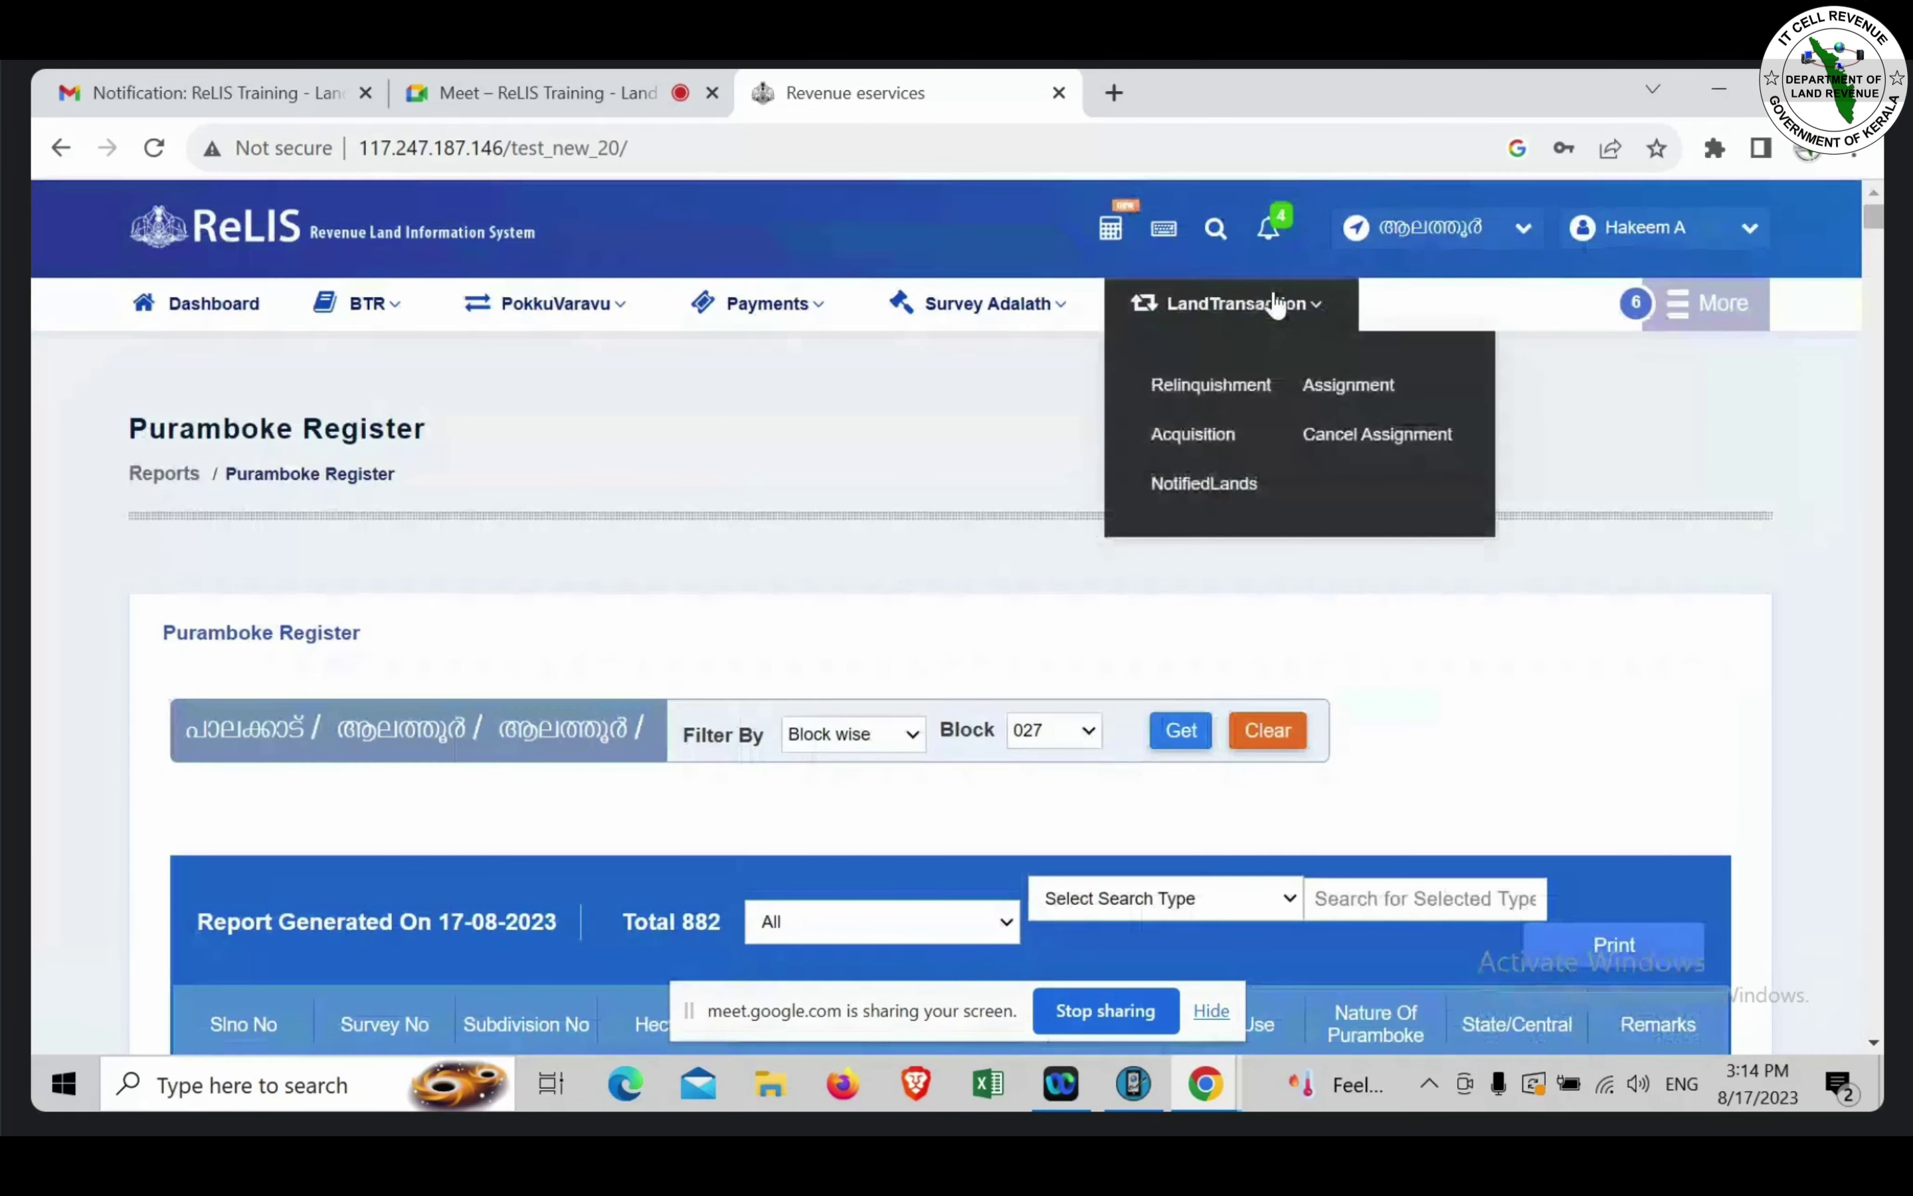
# Start a Land Assignment with ReSurvey Block 027 and Survey/Sub Div. No. 10-31 selected.
pyautogui.click(1346, 387)
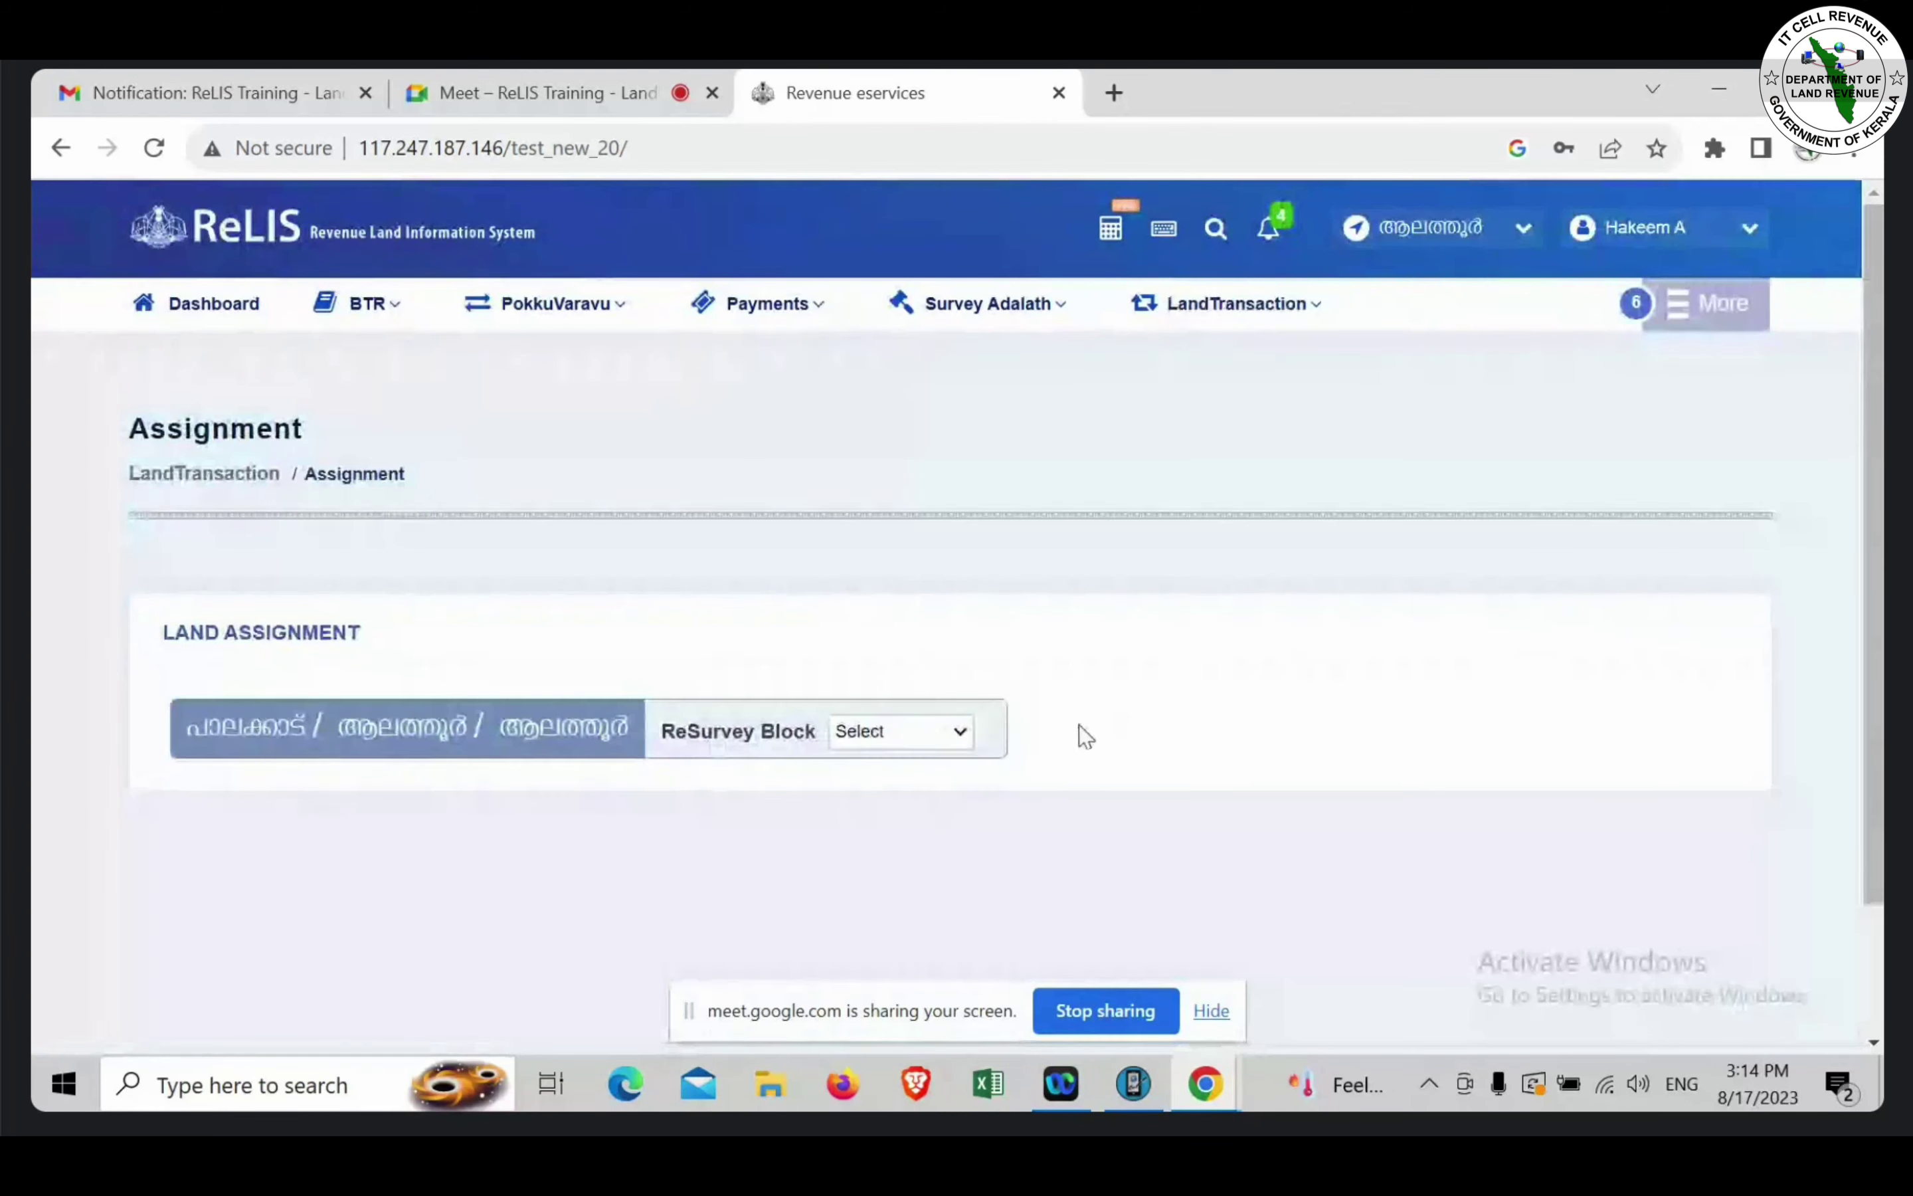
pyautogui.click(958, 732)
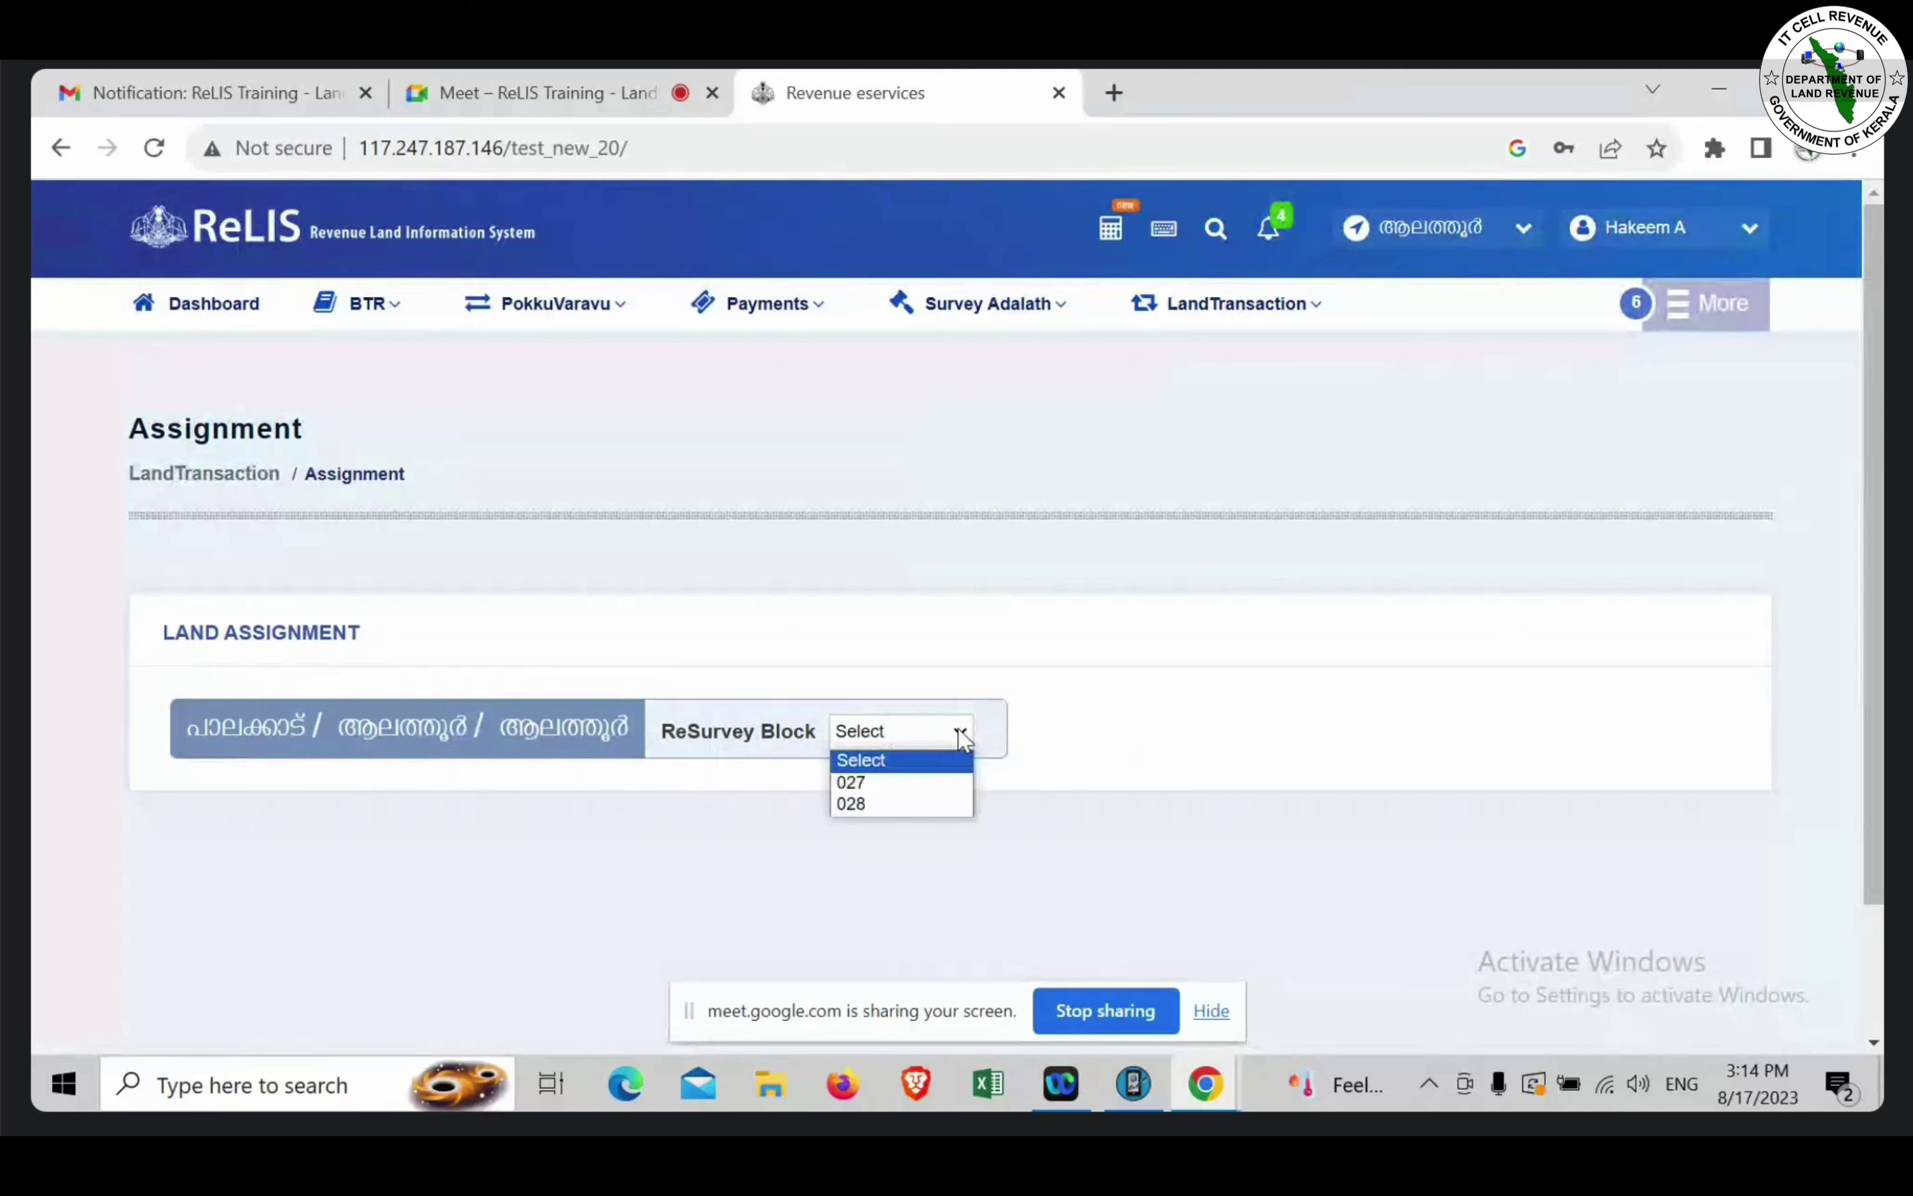
pyautogui.click(876, 784)
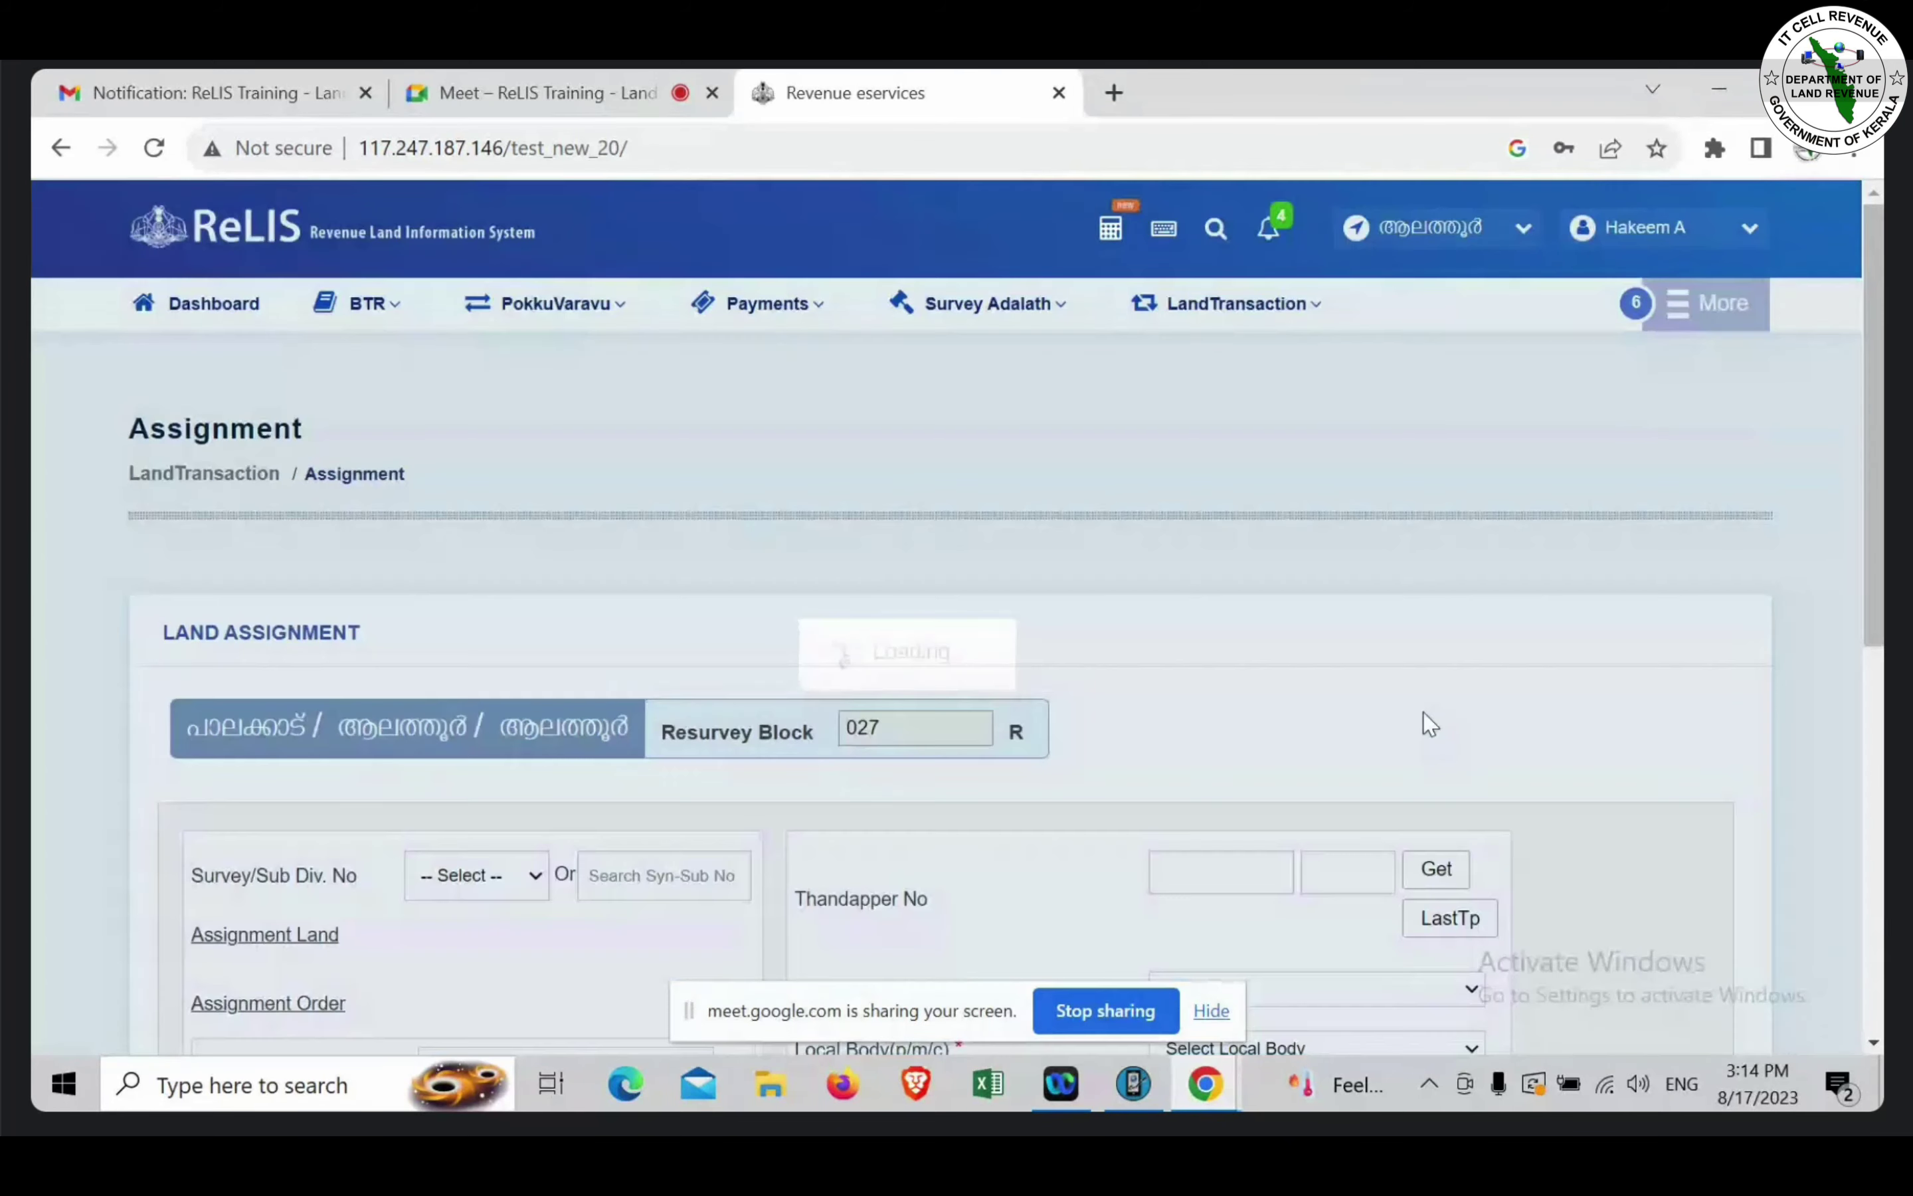
pyautogui.scroll(-2, 1423, 725)
pyautogui.click(486, 731)
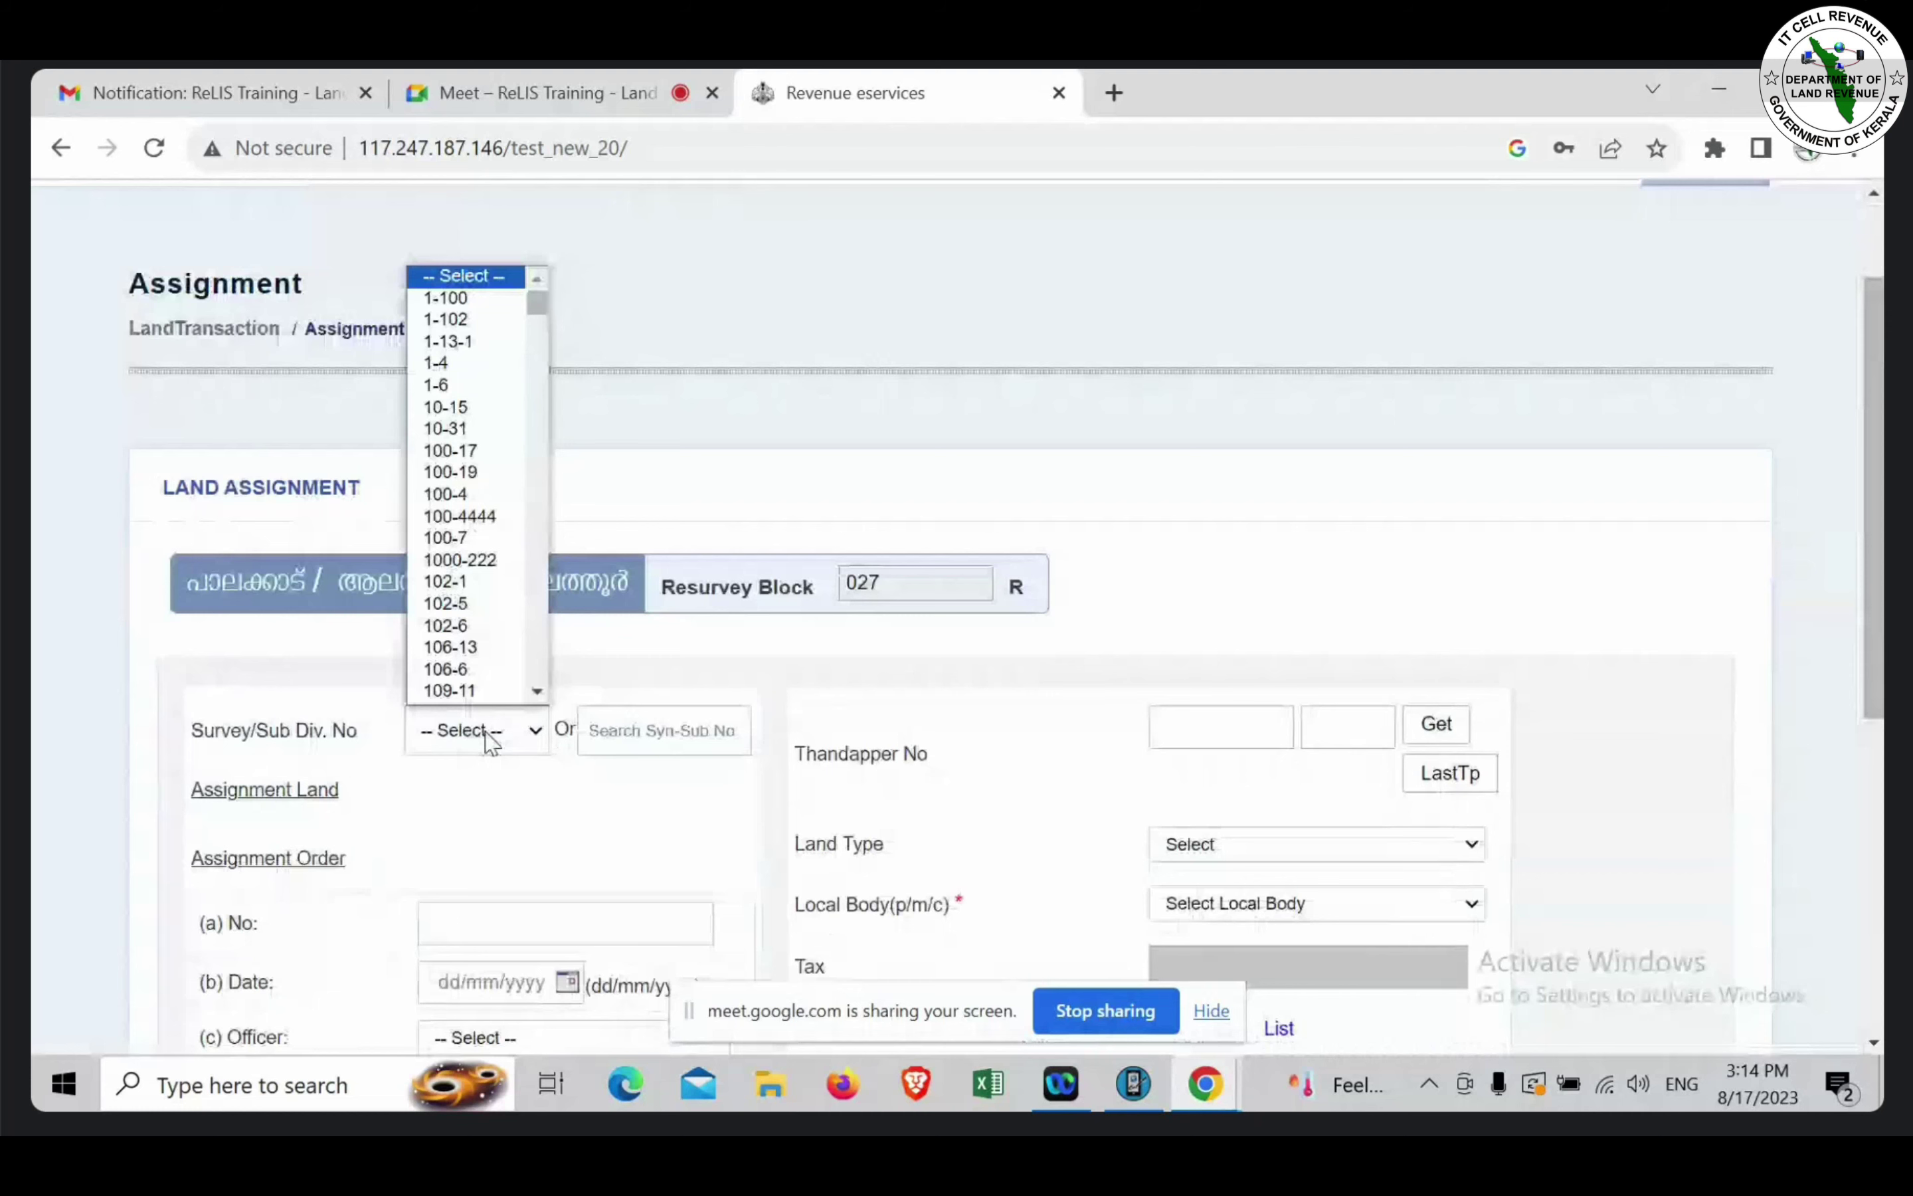
pyautogui.click(444, 432)
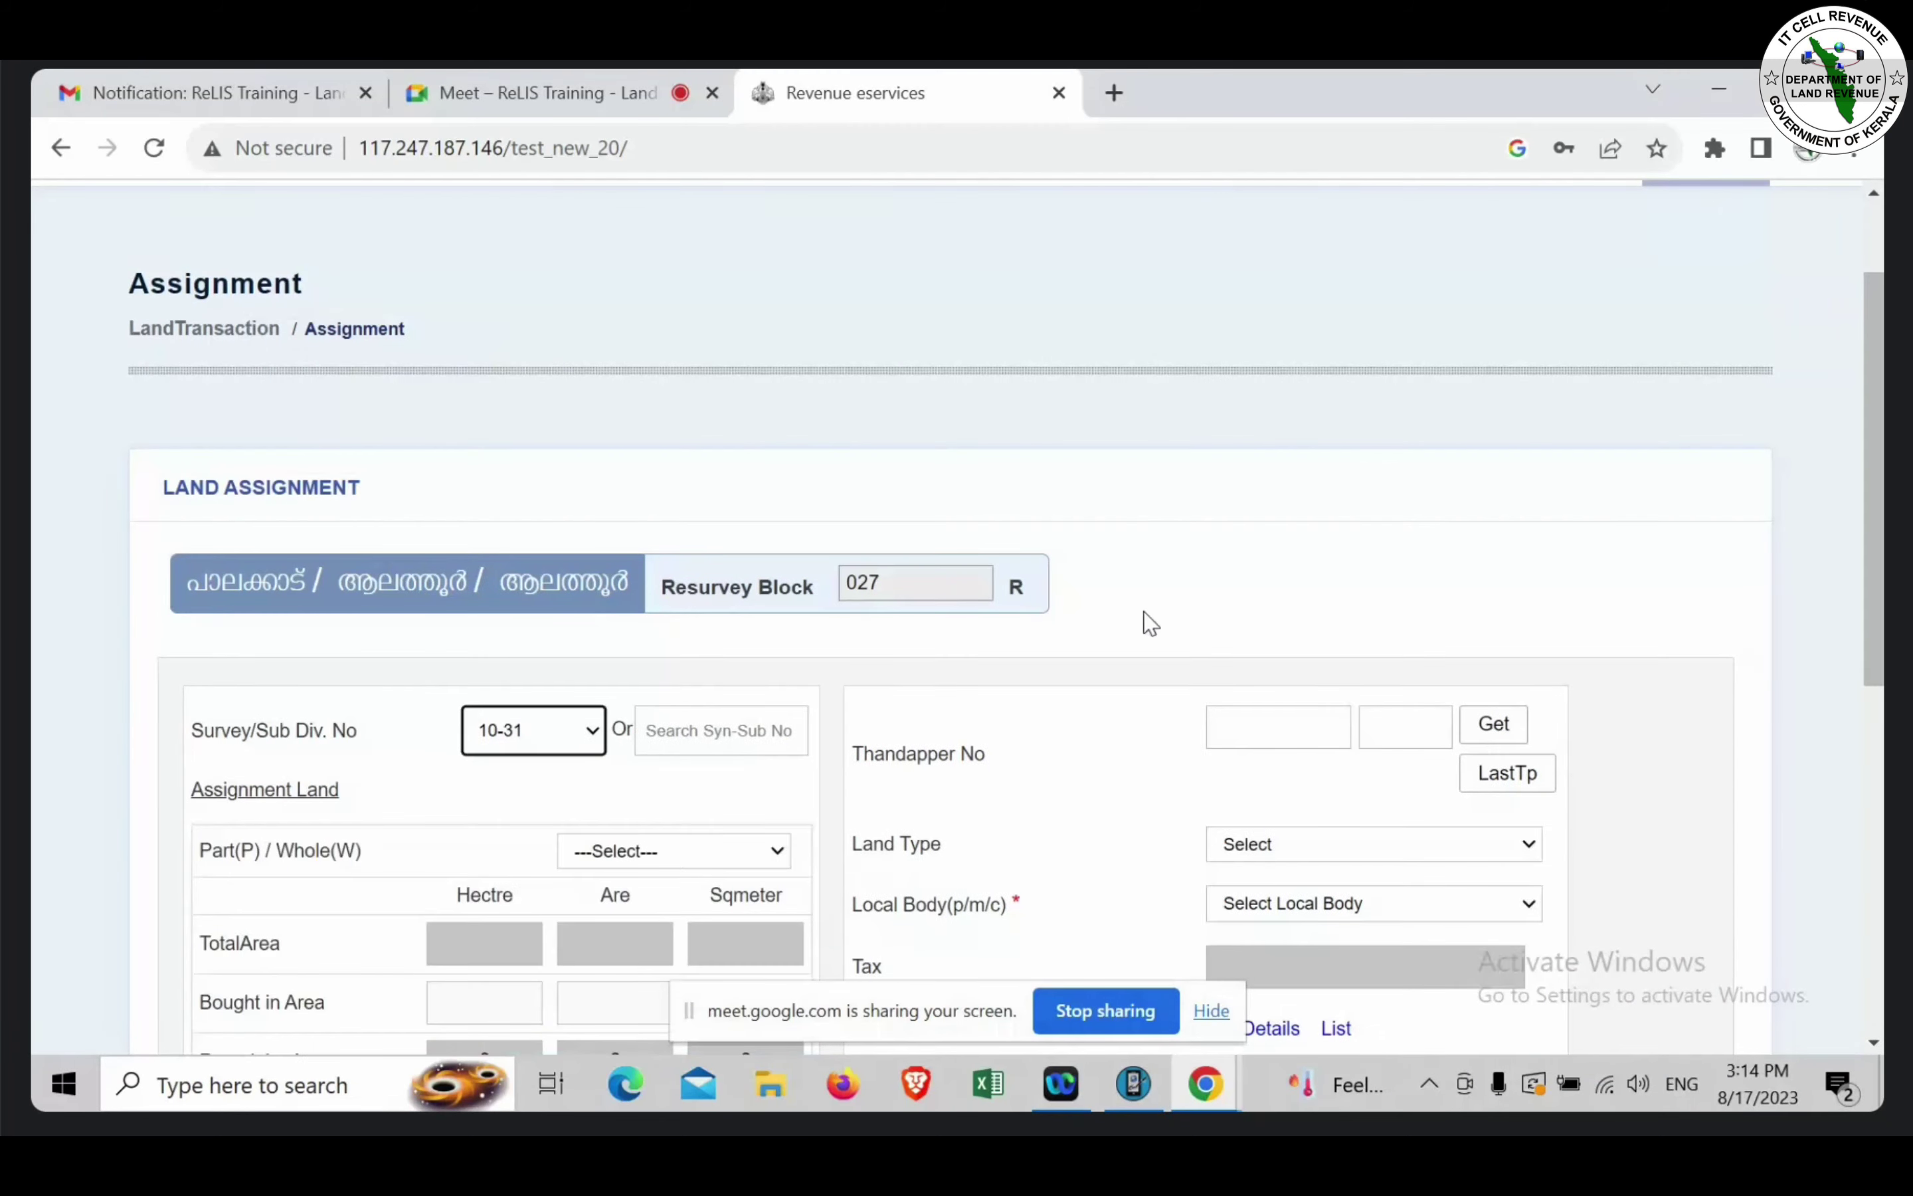
pyautogui.scroll(-4, 1148, 610)
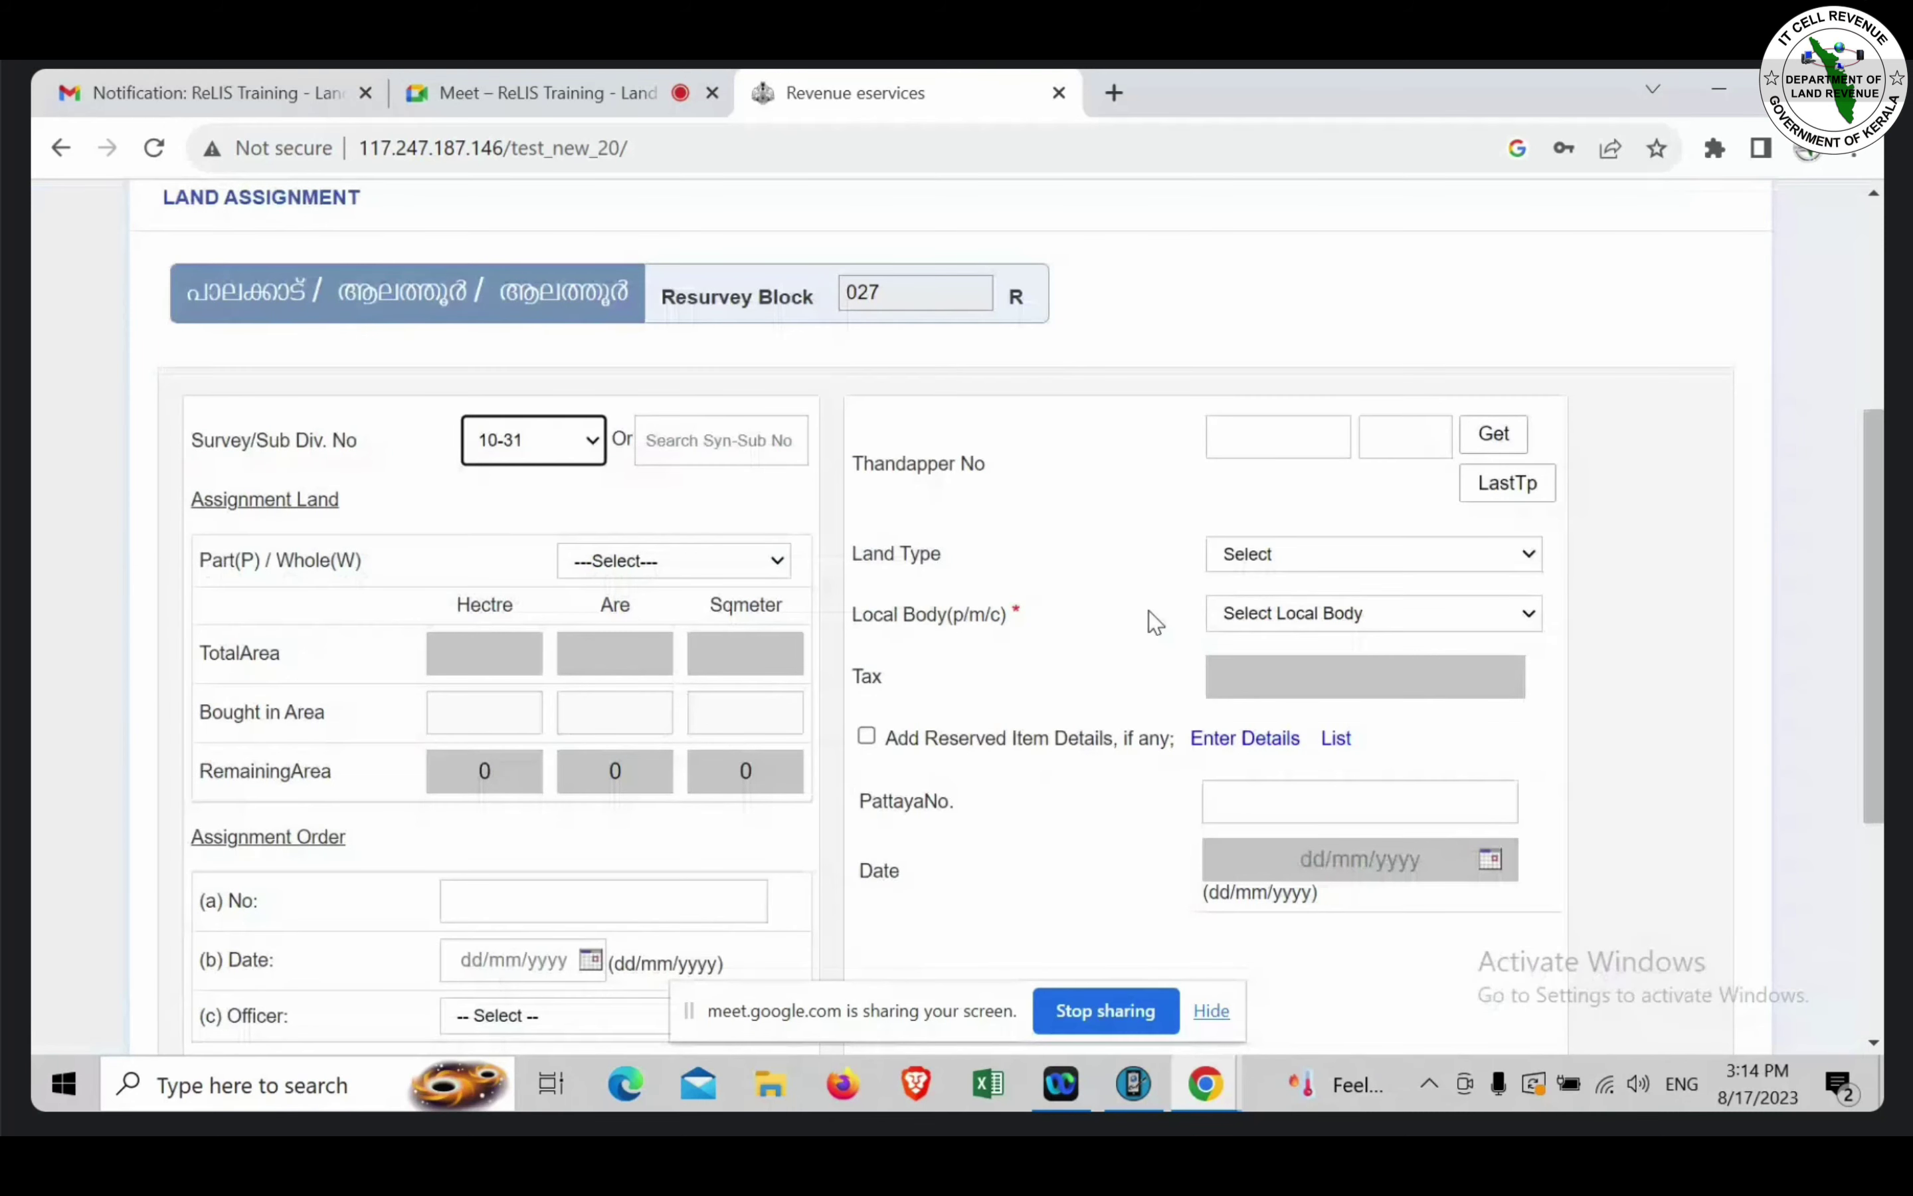
pyautogui.click(591, 451)
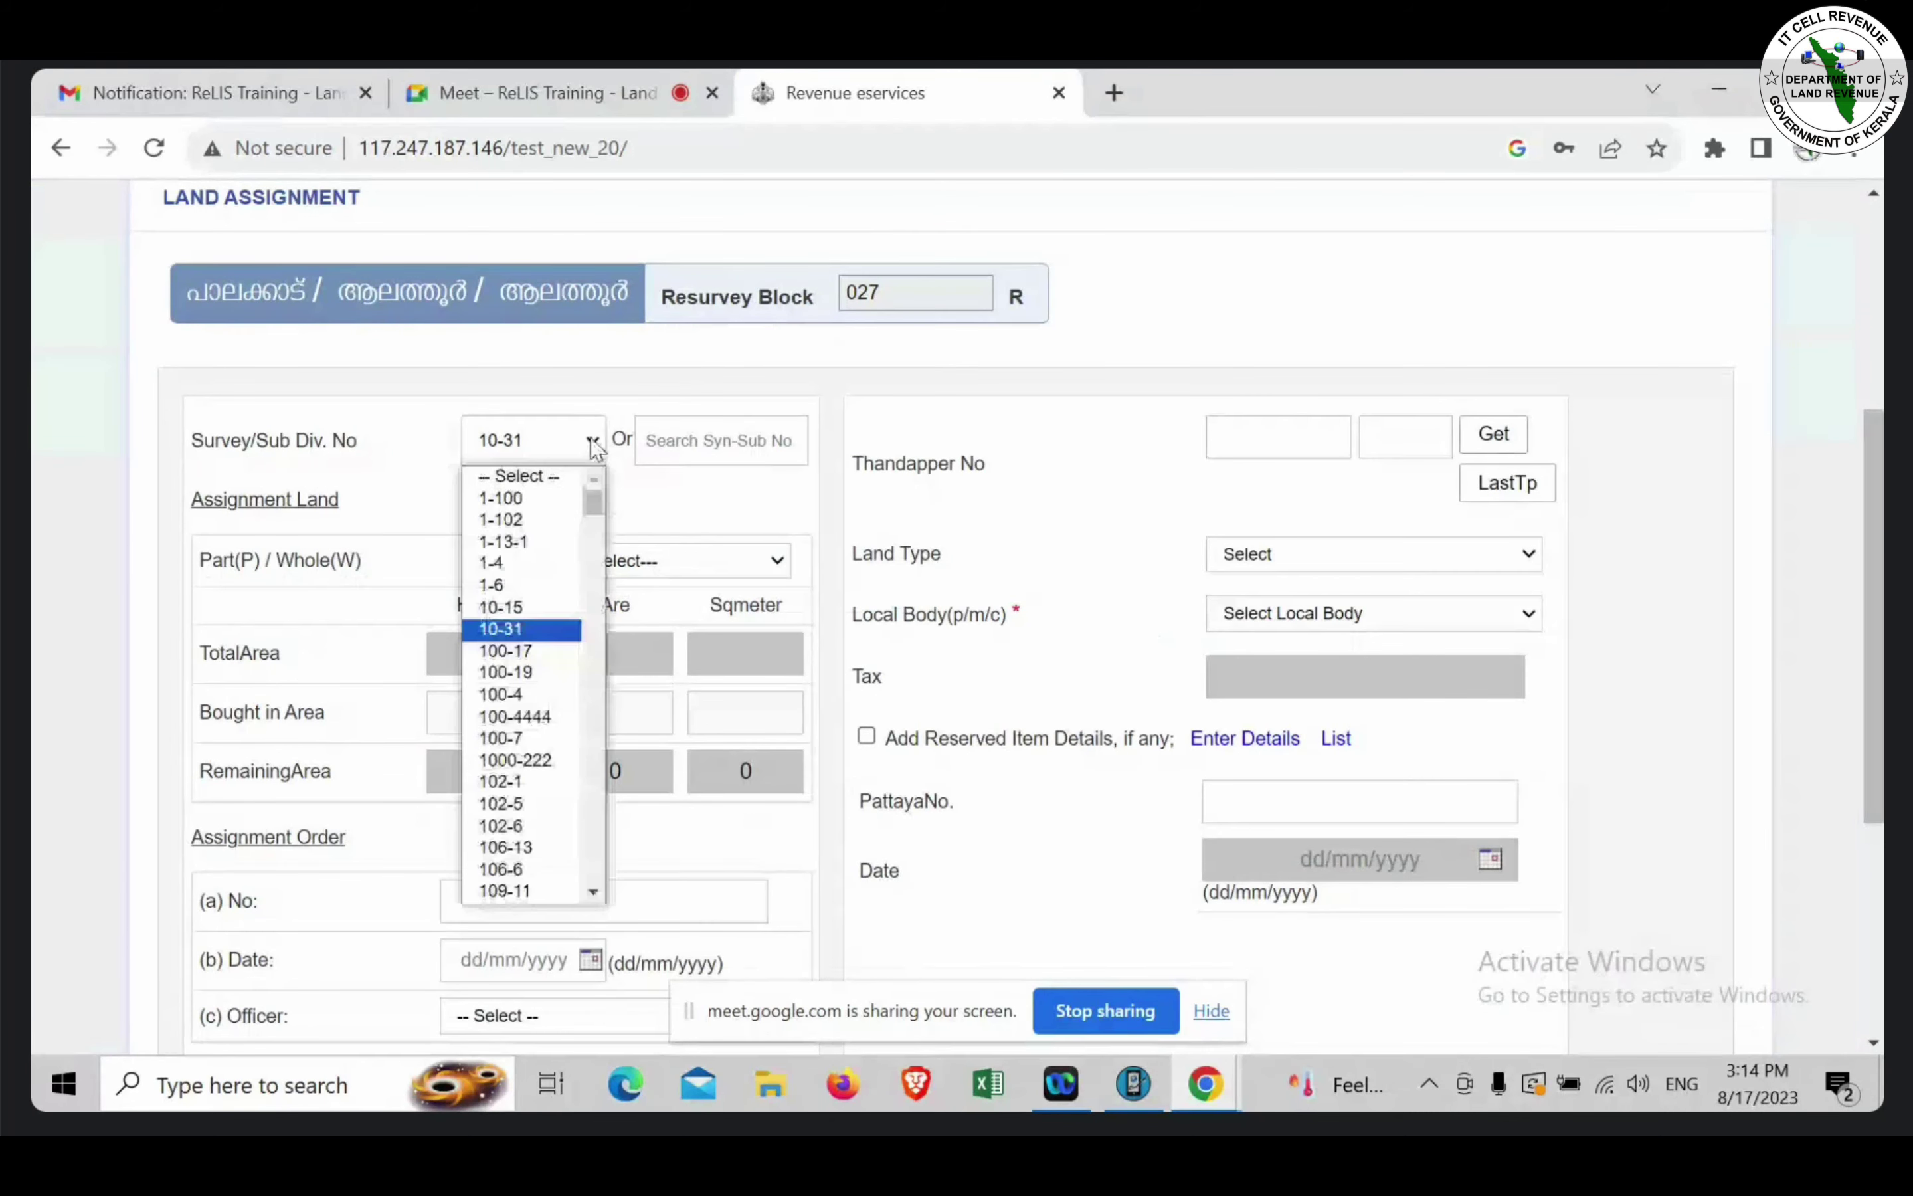
pyautogui.moveTo(589, 506); pyautogui.dragTo(593, 497)
pyautogui.click(1329, 350)
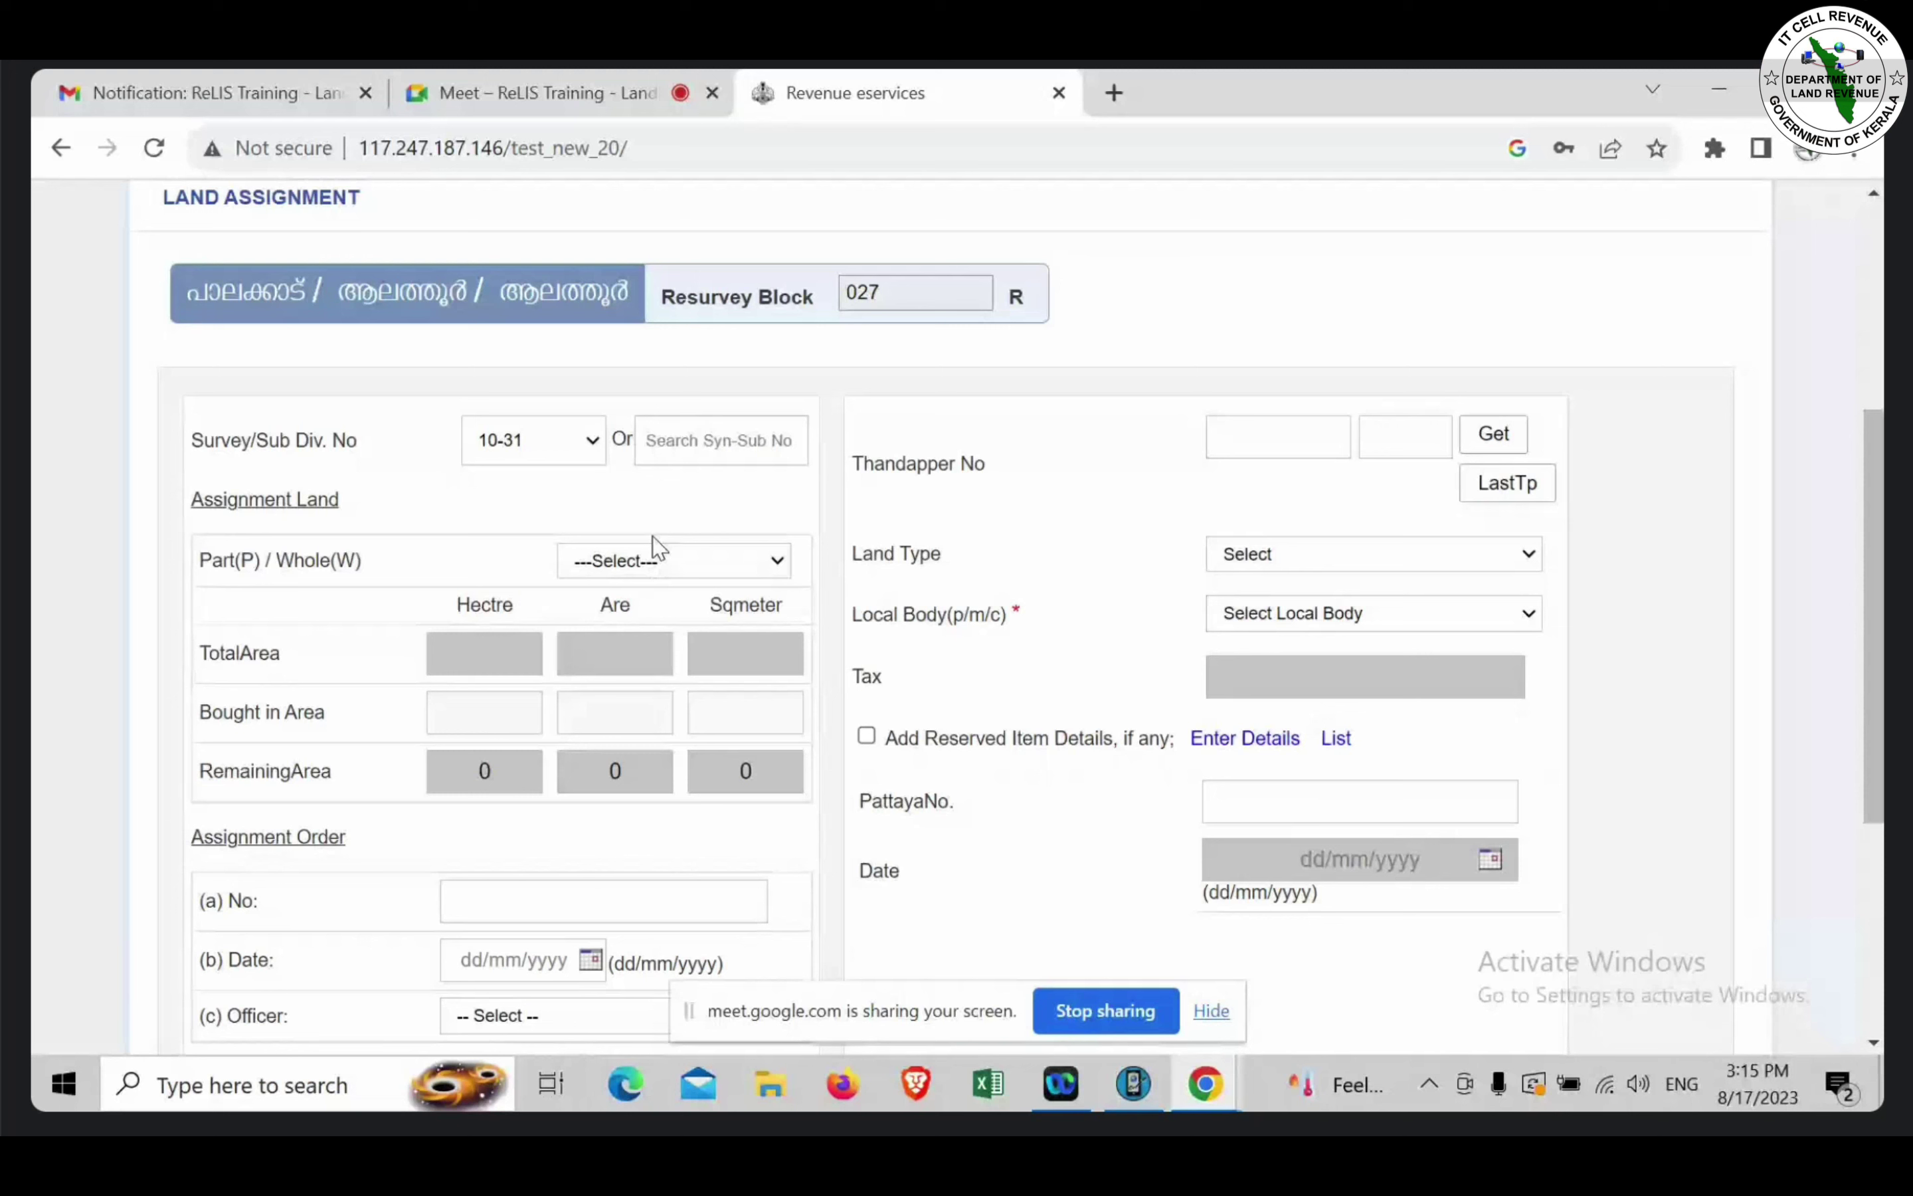
pyautogui.scroll(5, 977, 499)
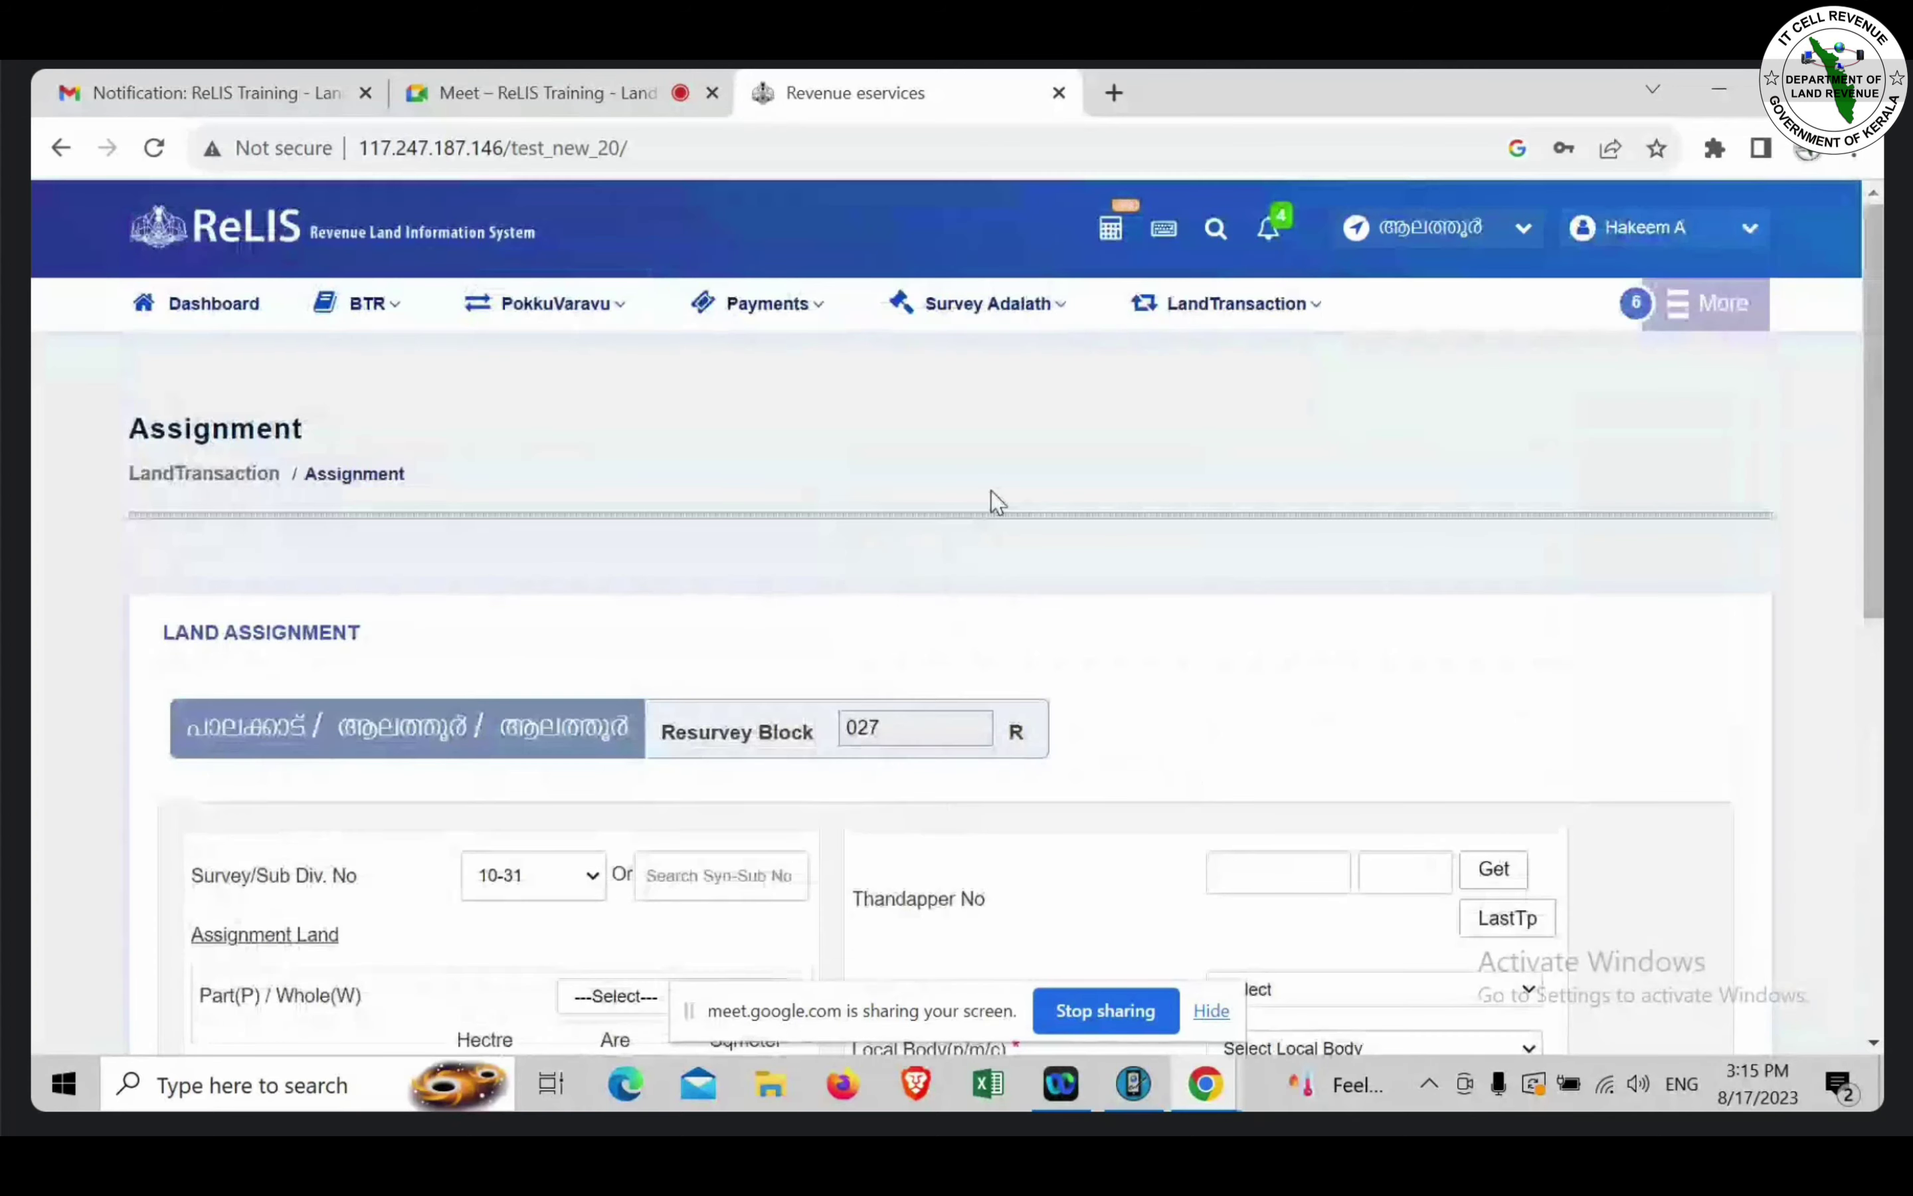
pyautogui.scroll(-3, 990, 490)
pyautogui.scroll(-3, 990, 491)
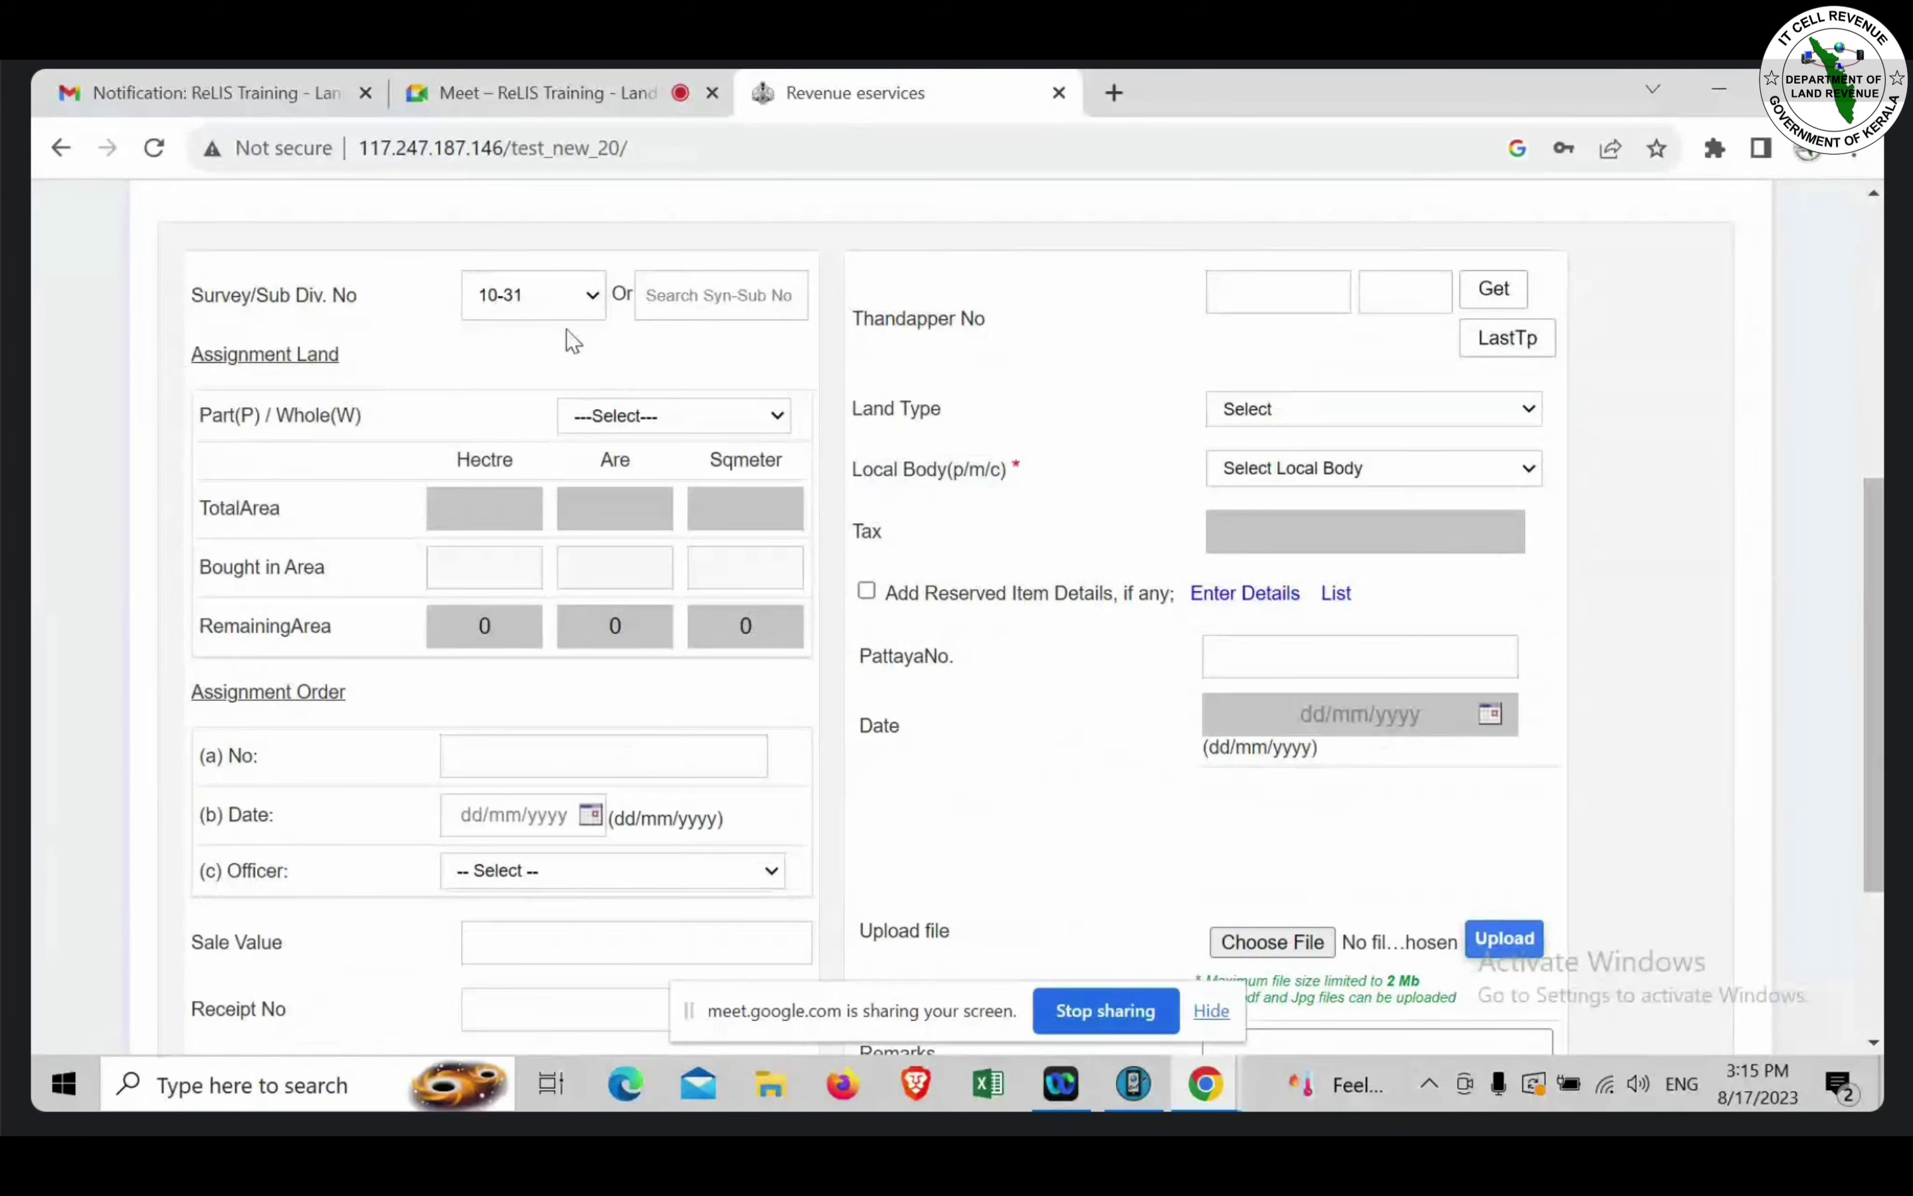
pyautogui.scroll(2, 566, 337)
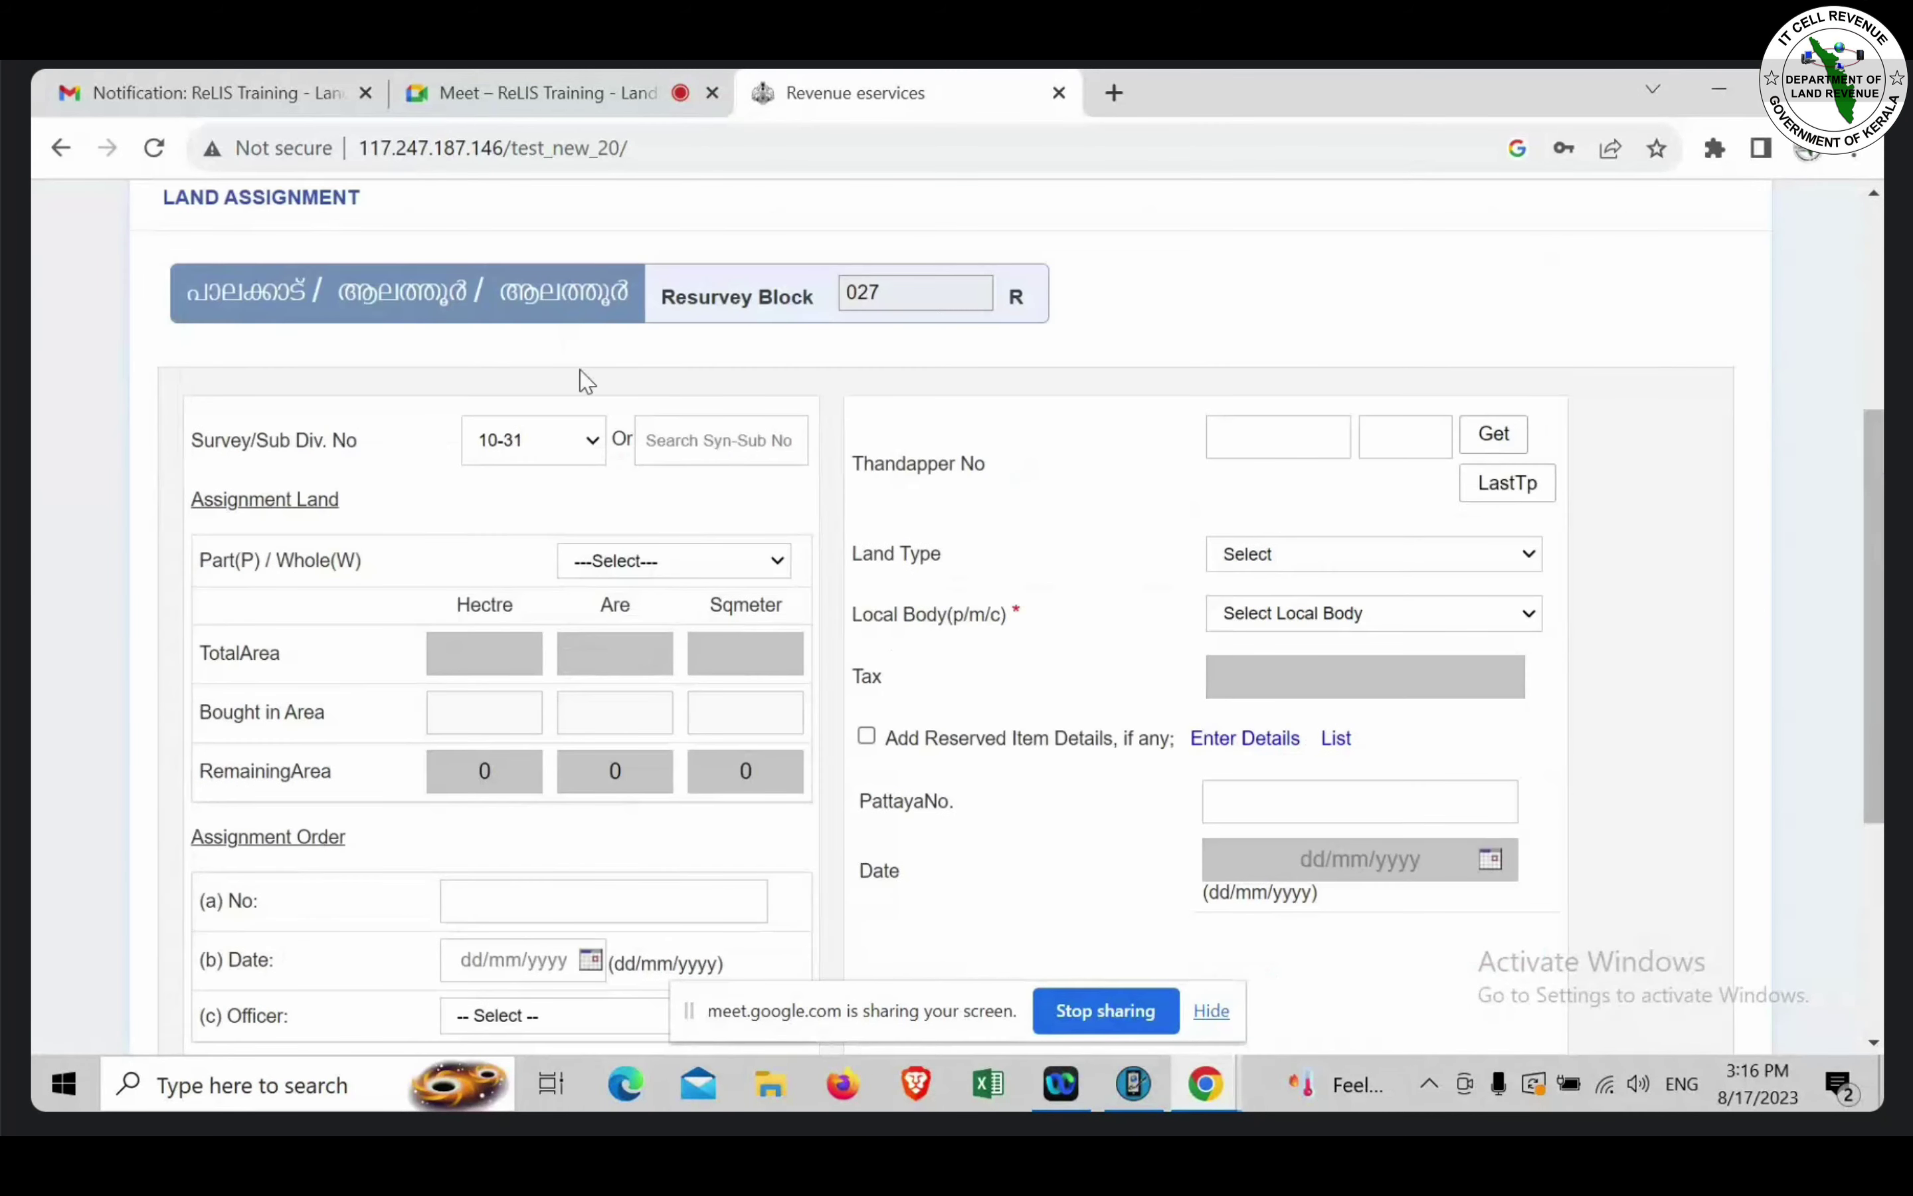
pyautogui.scroll(-2, 611, 403)
# Mark the assignment as a whole transaction with order number 234 by Tahsildhar.
pyautogui.click(779, 413)
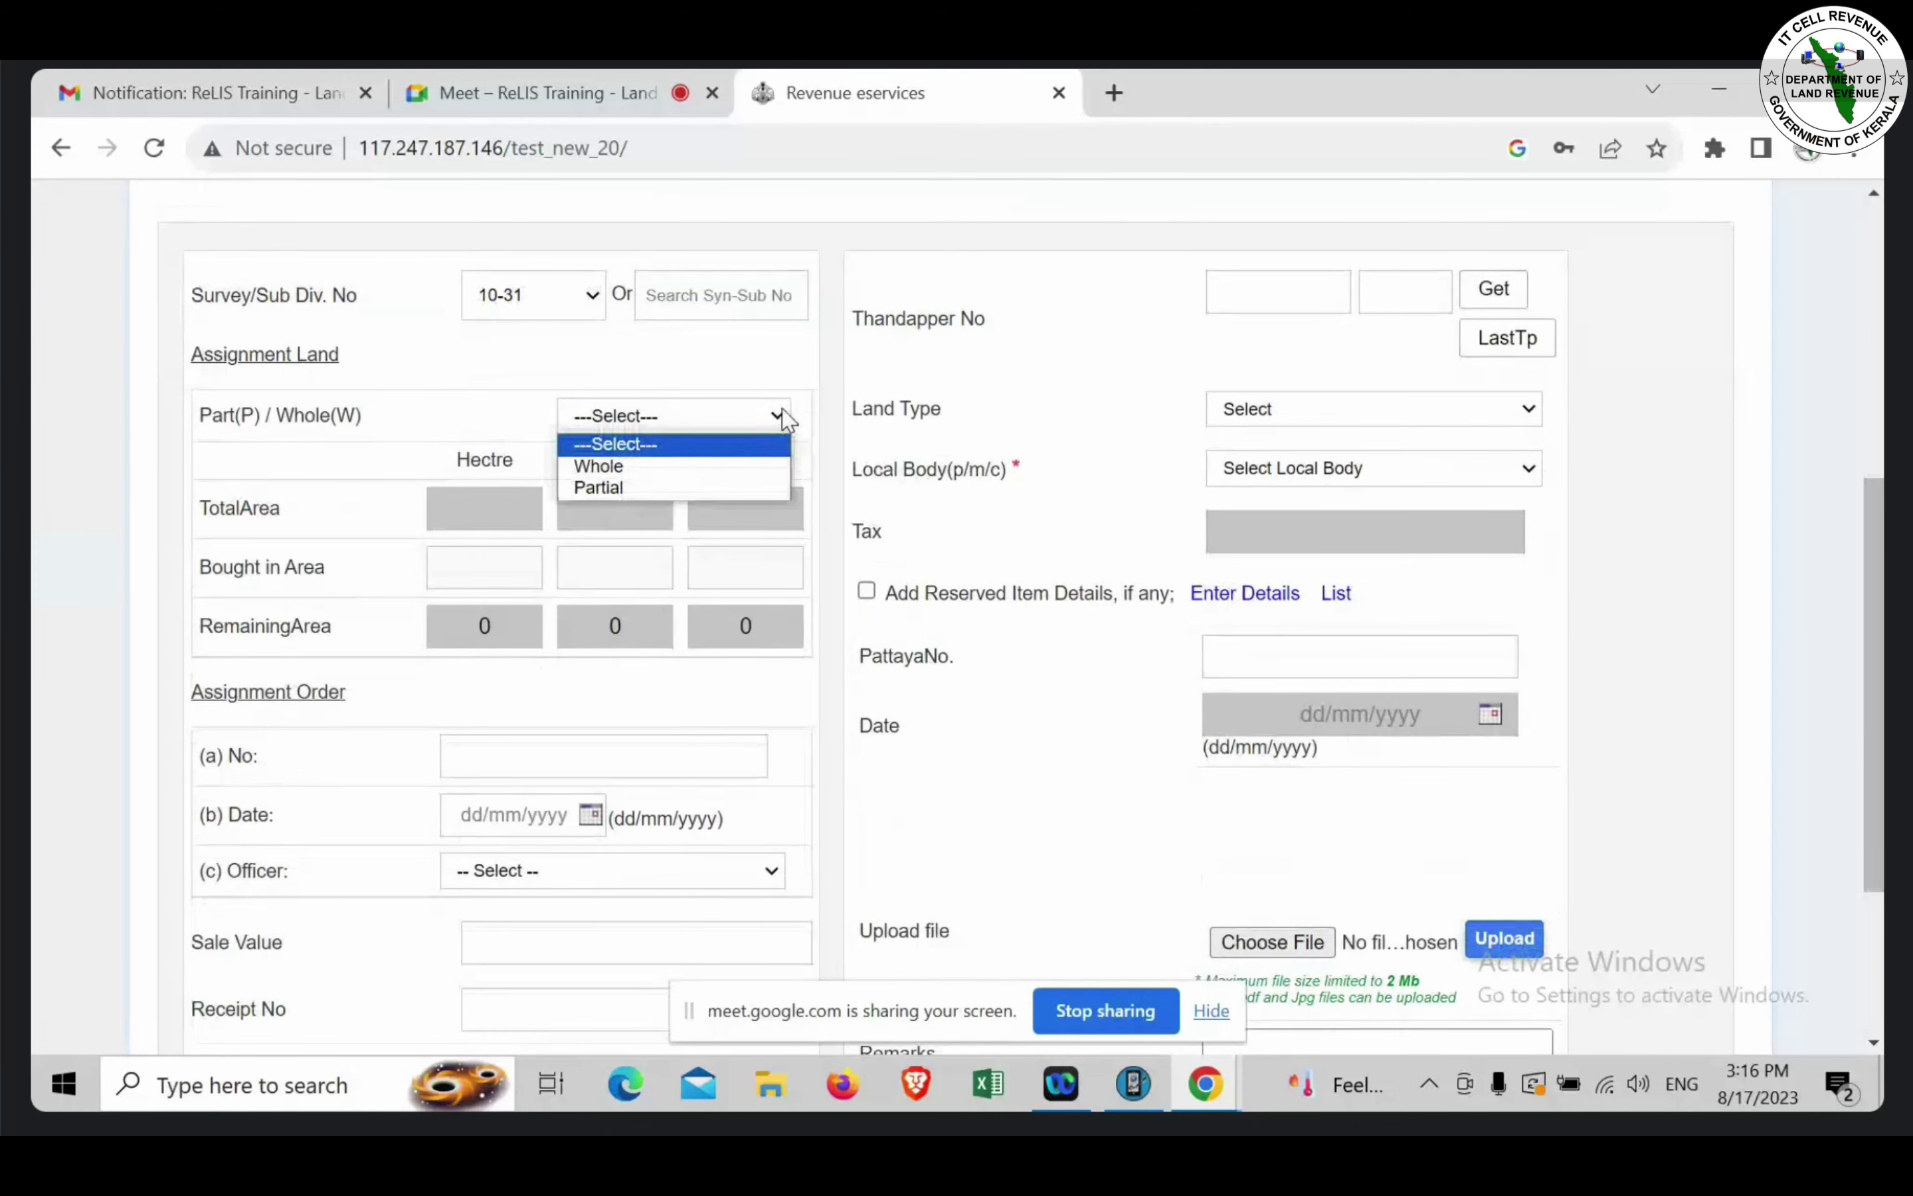
pyautogui.click(598, 487)
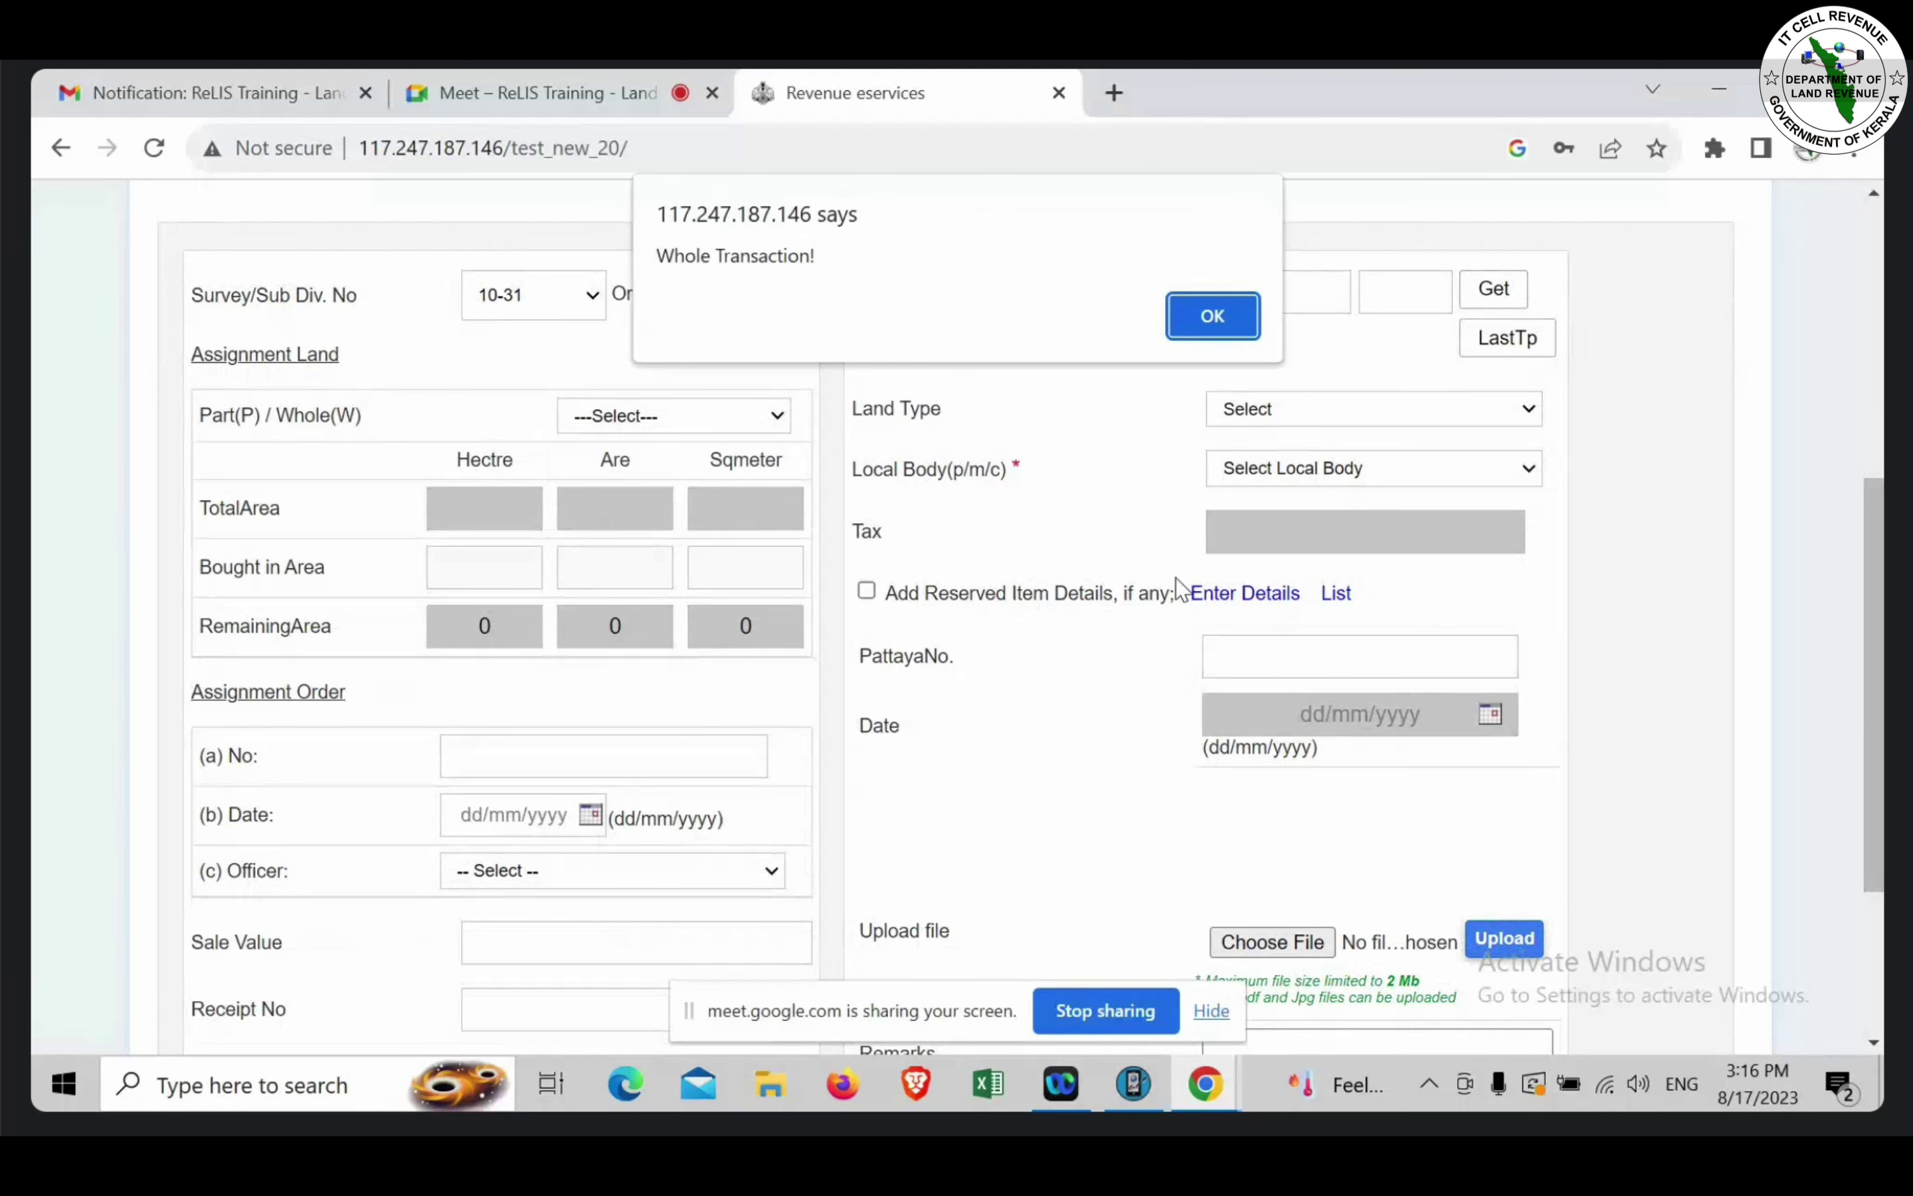
pyautogui.click(1215, 316)
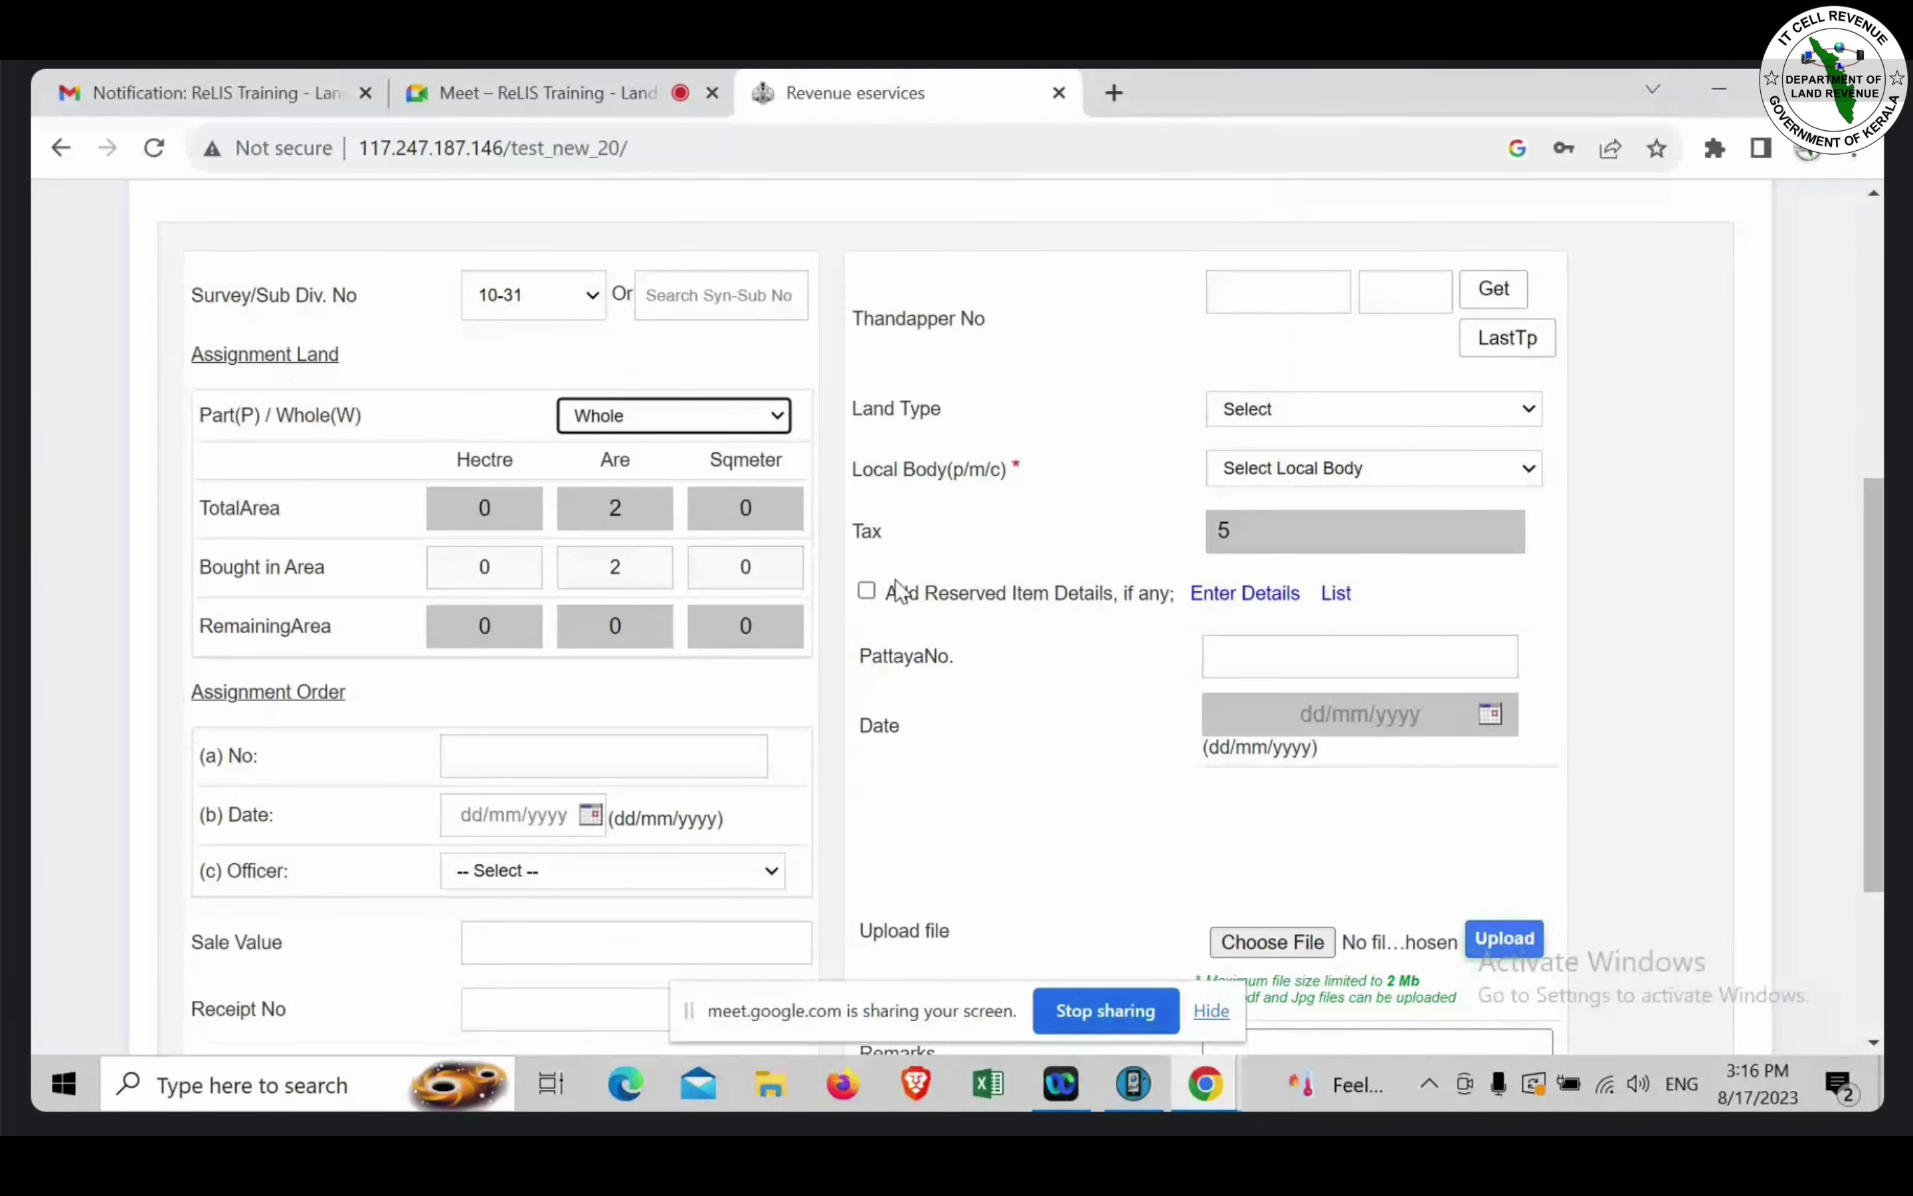
pyautogui.scroll(-2, 897, 590)
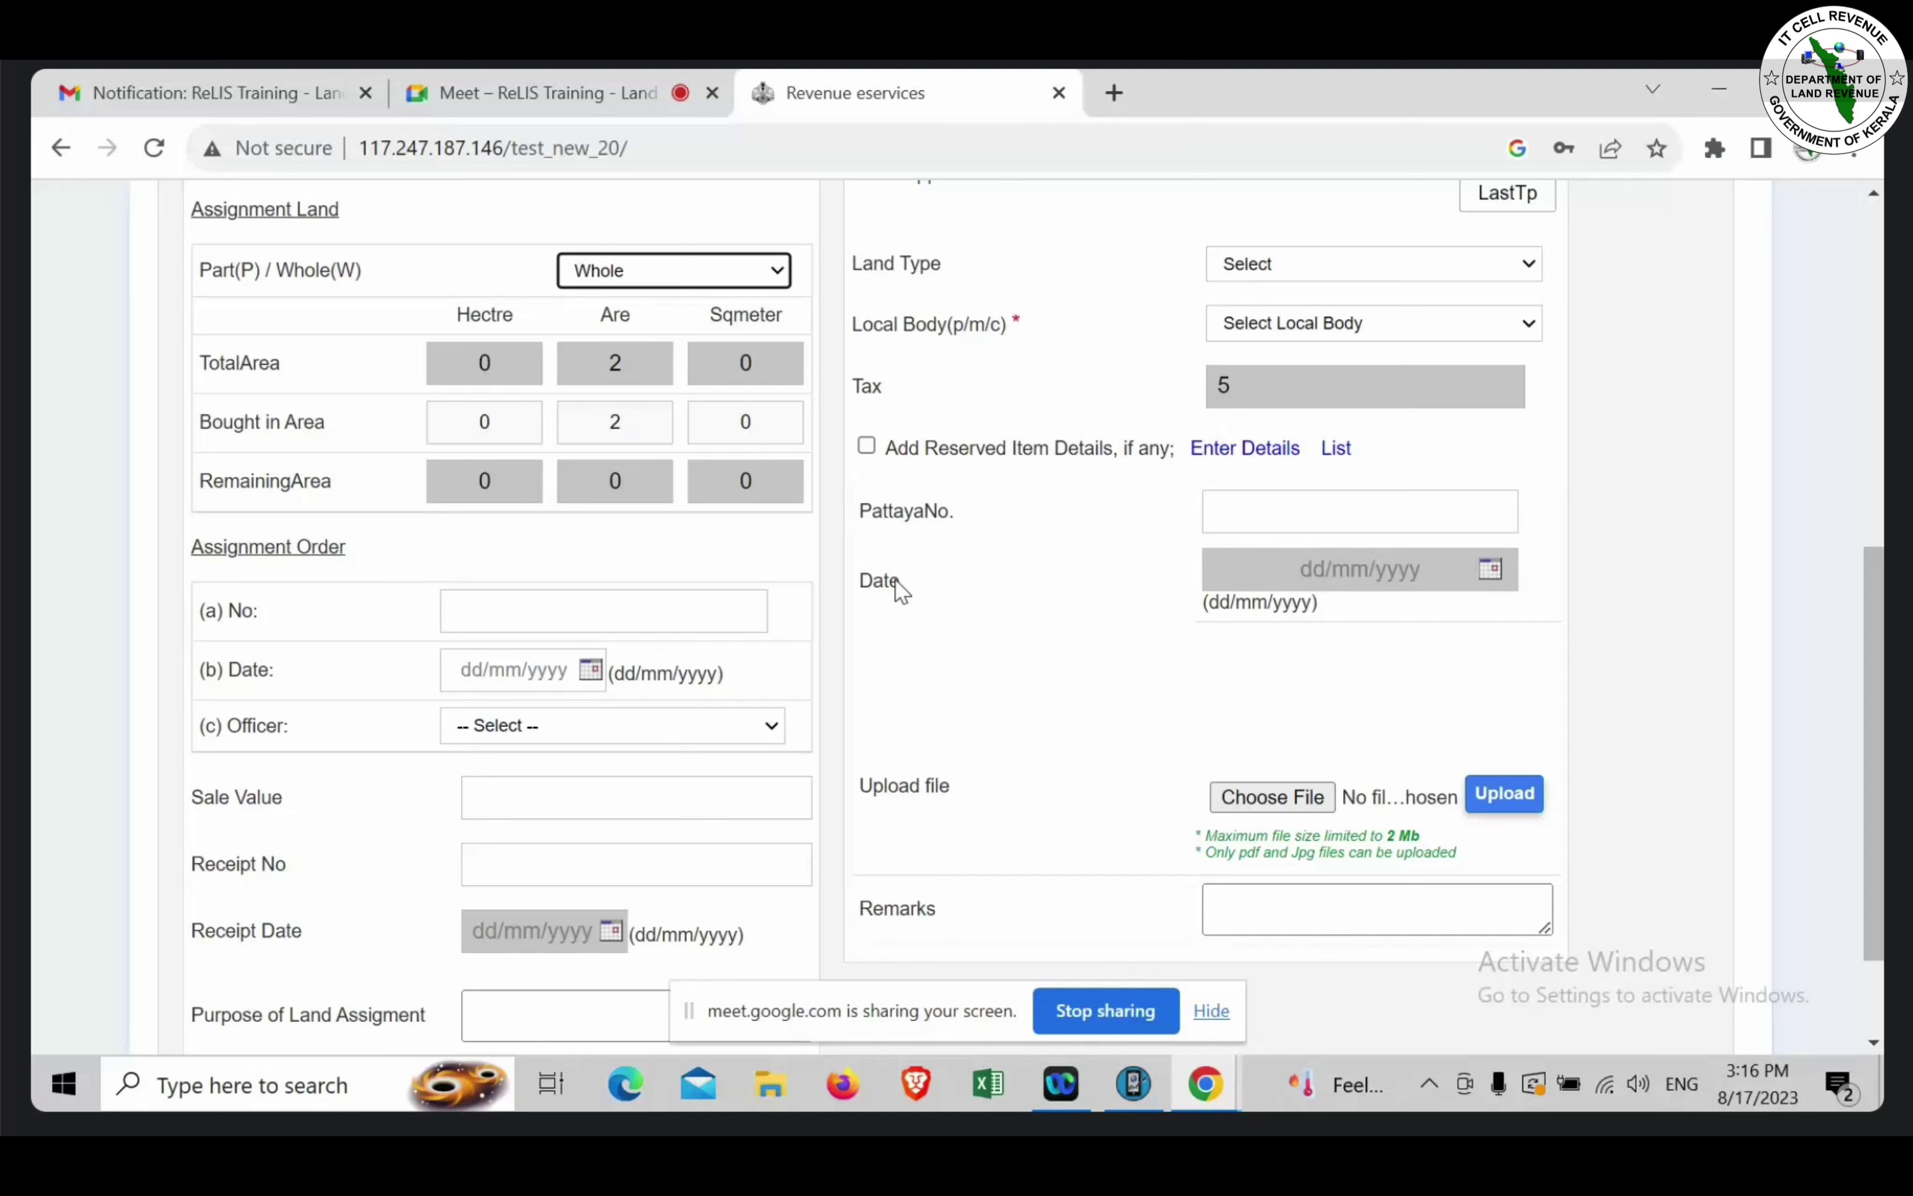
pyautogui.scroll(-2, 895, 585)
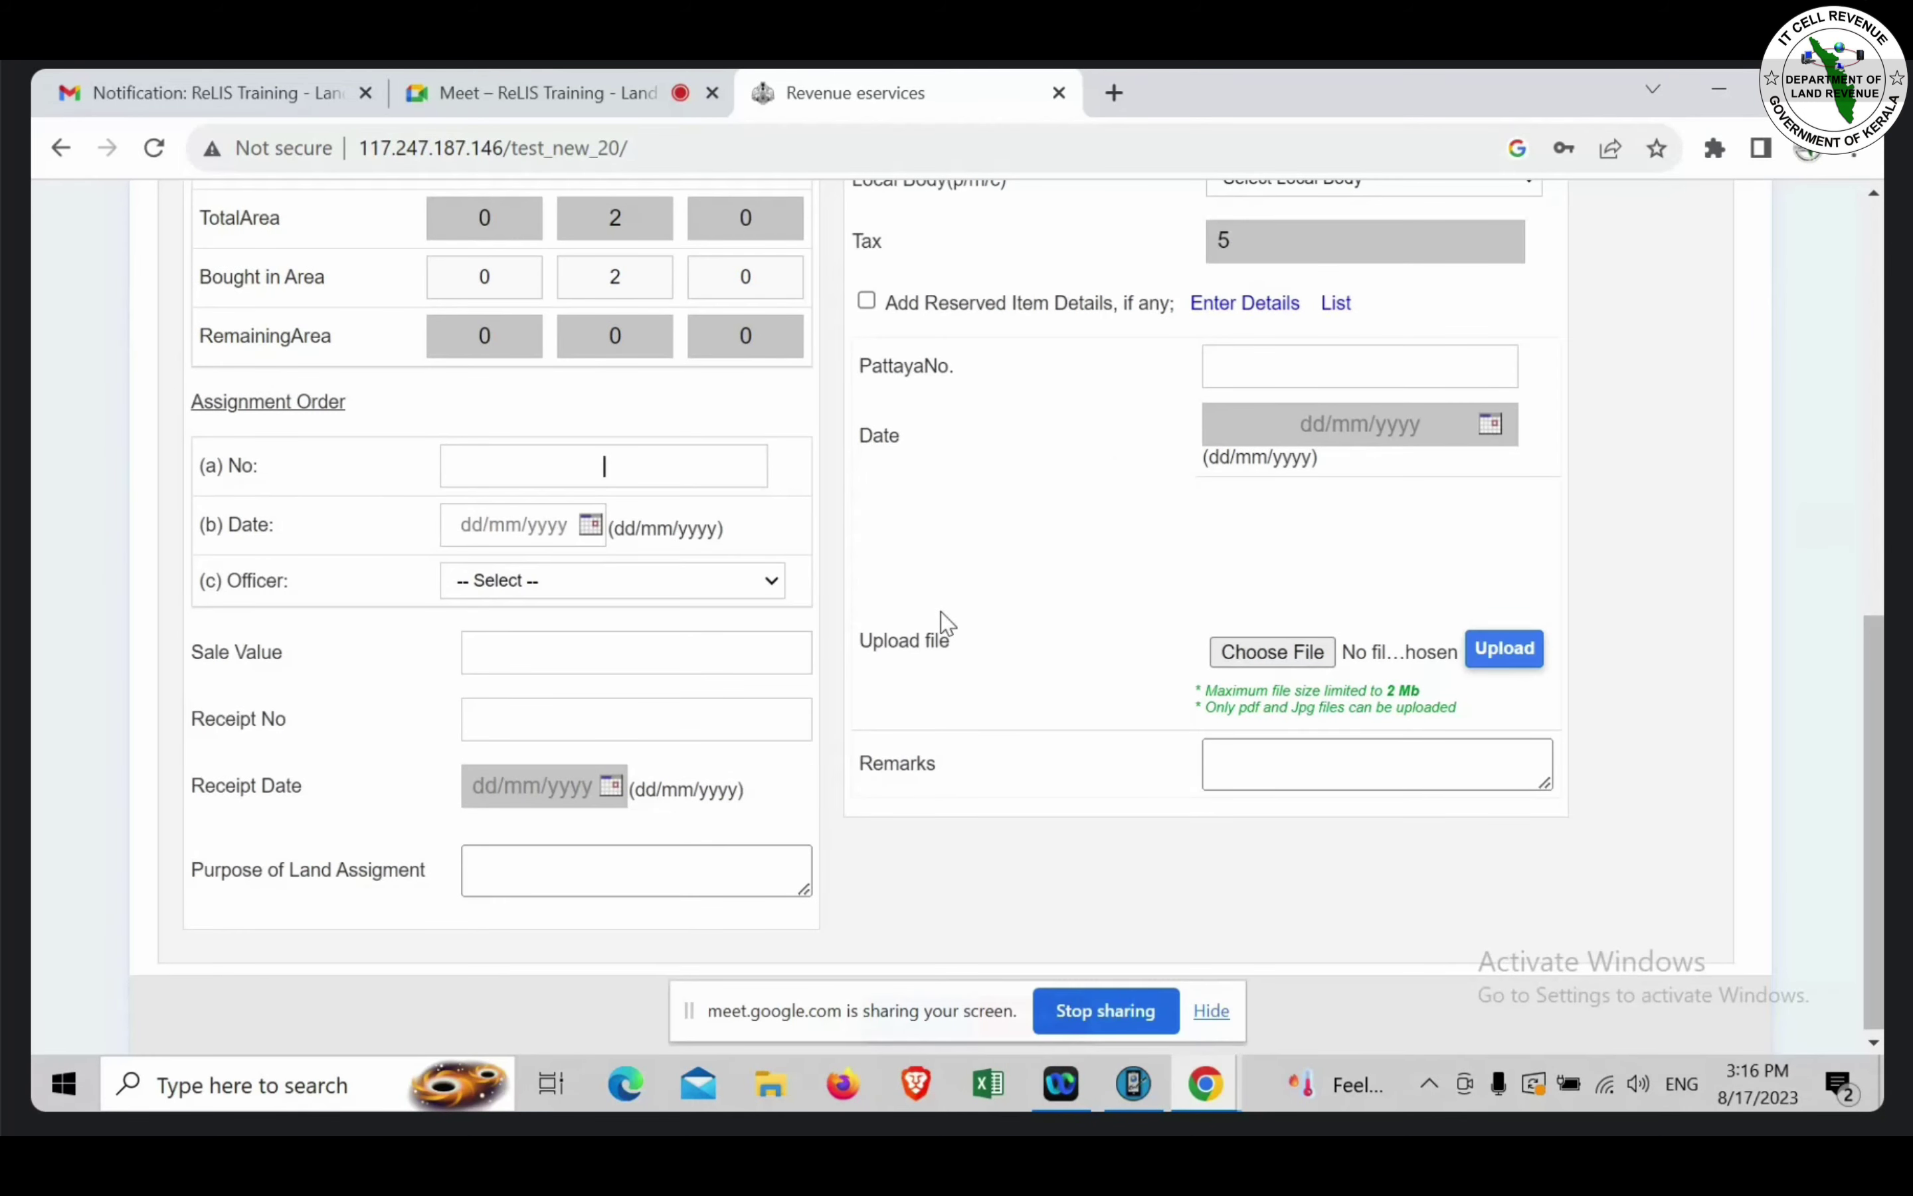
pyautogui.write('234')
pyautogui.click(689, 577)
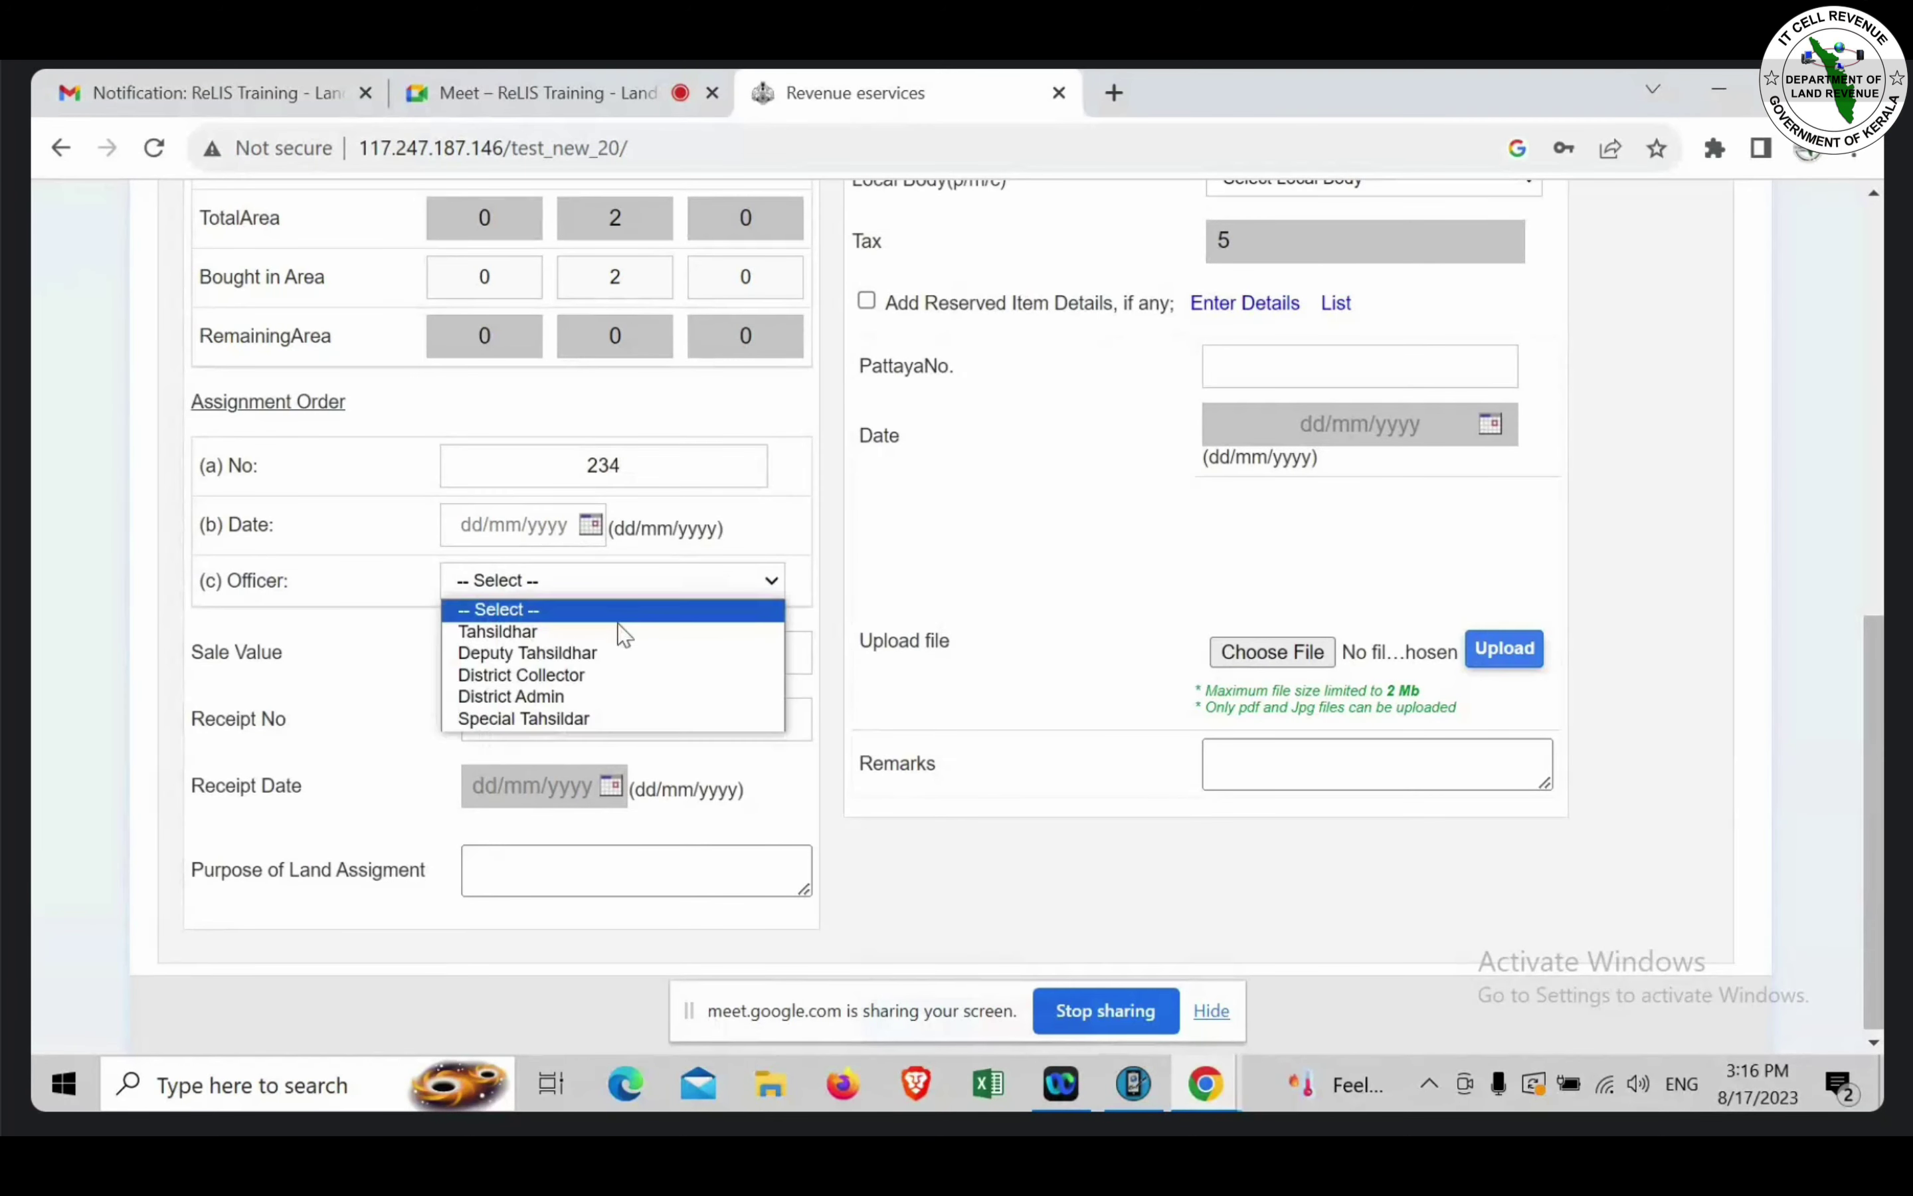
pyautogui.click(565, 636)
# Enter sale value 345, receipt number 454 and receipt date 17/08/2023.
pyautogui.click(632, 653)
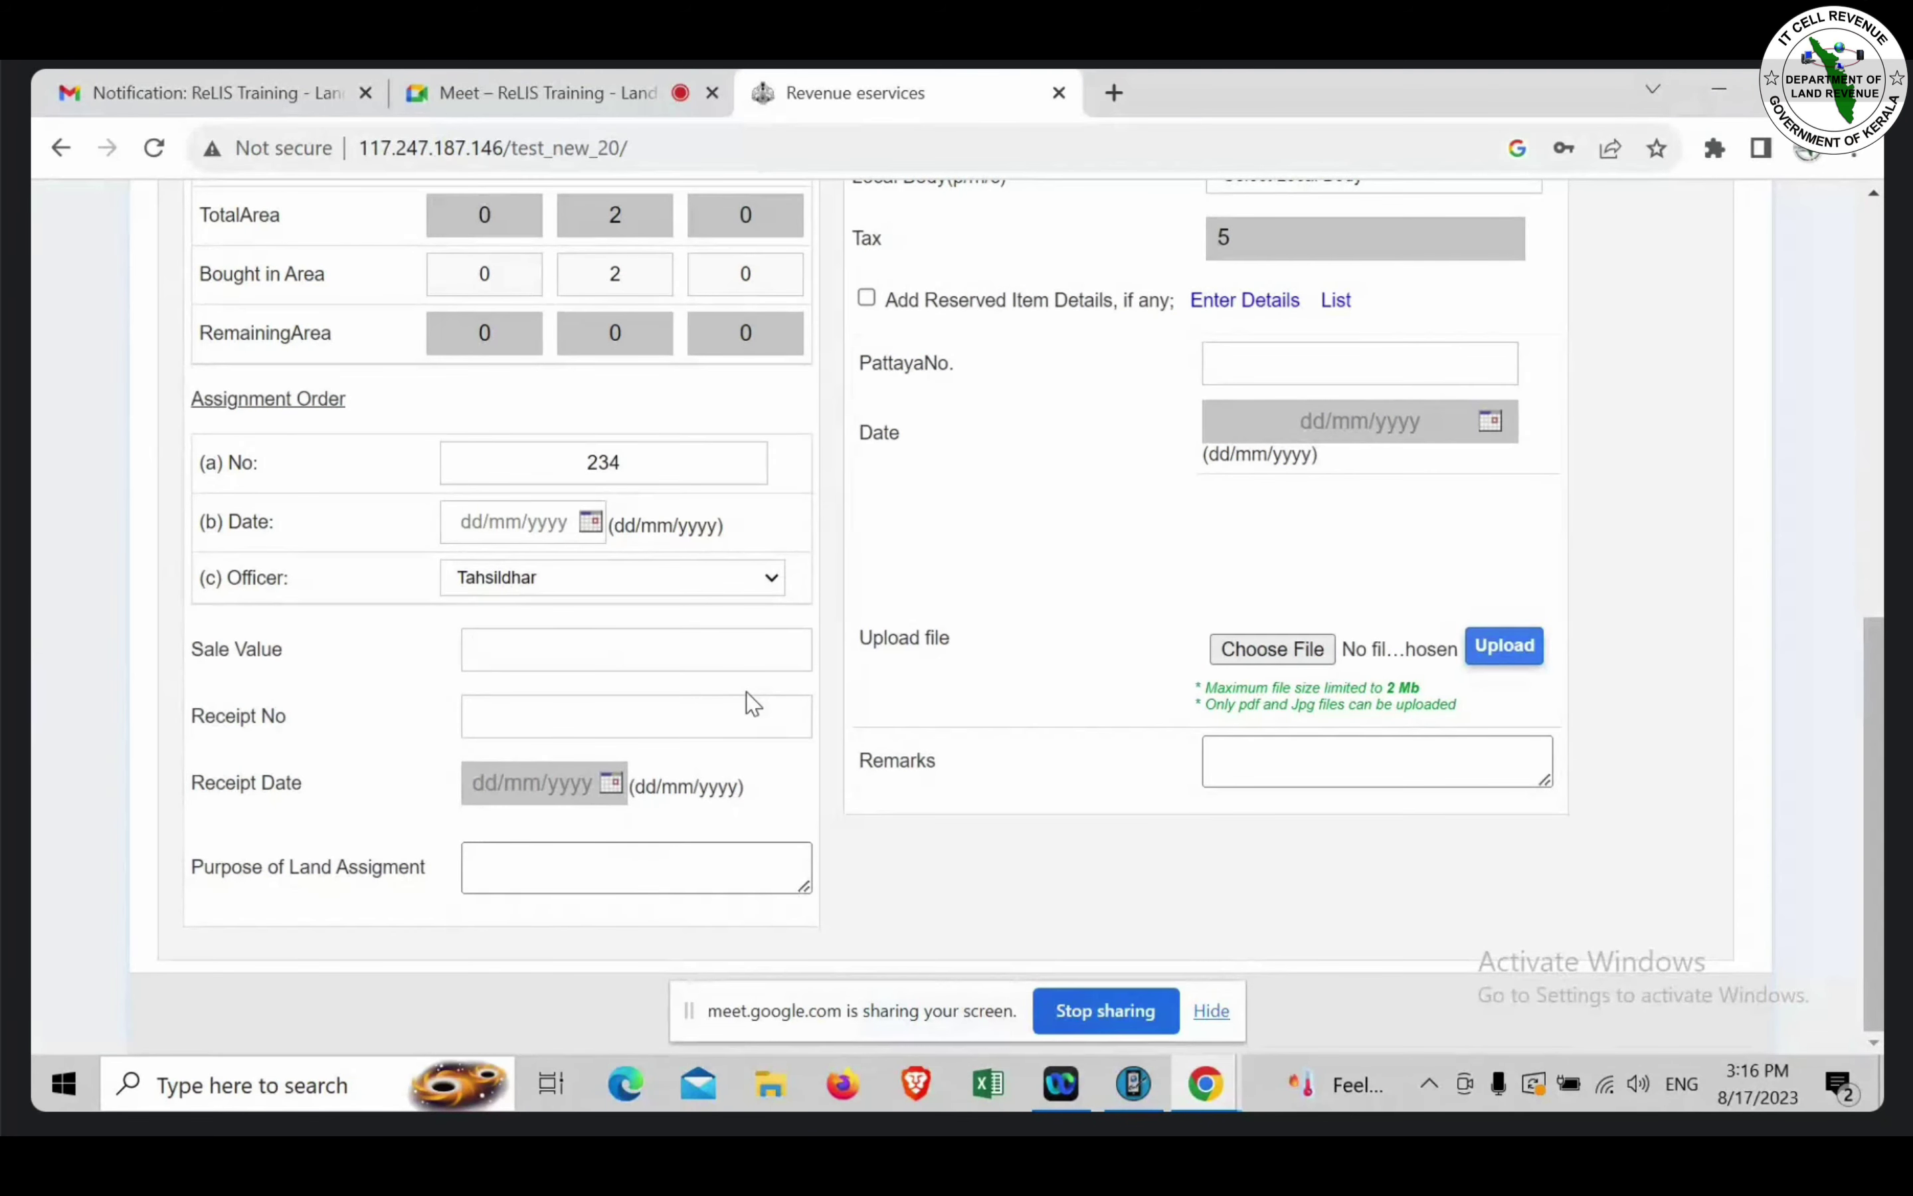
pyautogui.write('345')
pyautogui.click(535, 718)
pyautogui.write('4545')
pyautogui.press('BackSpace')
pyautogui.click(528, 781)
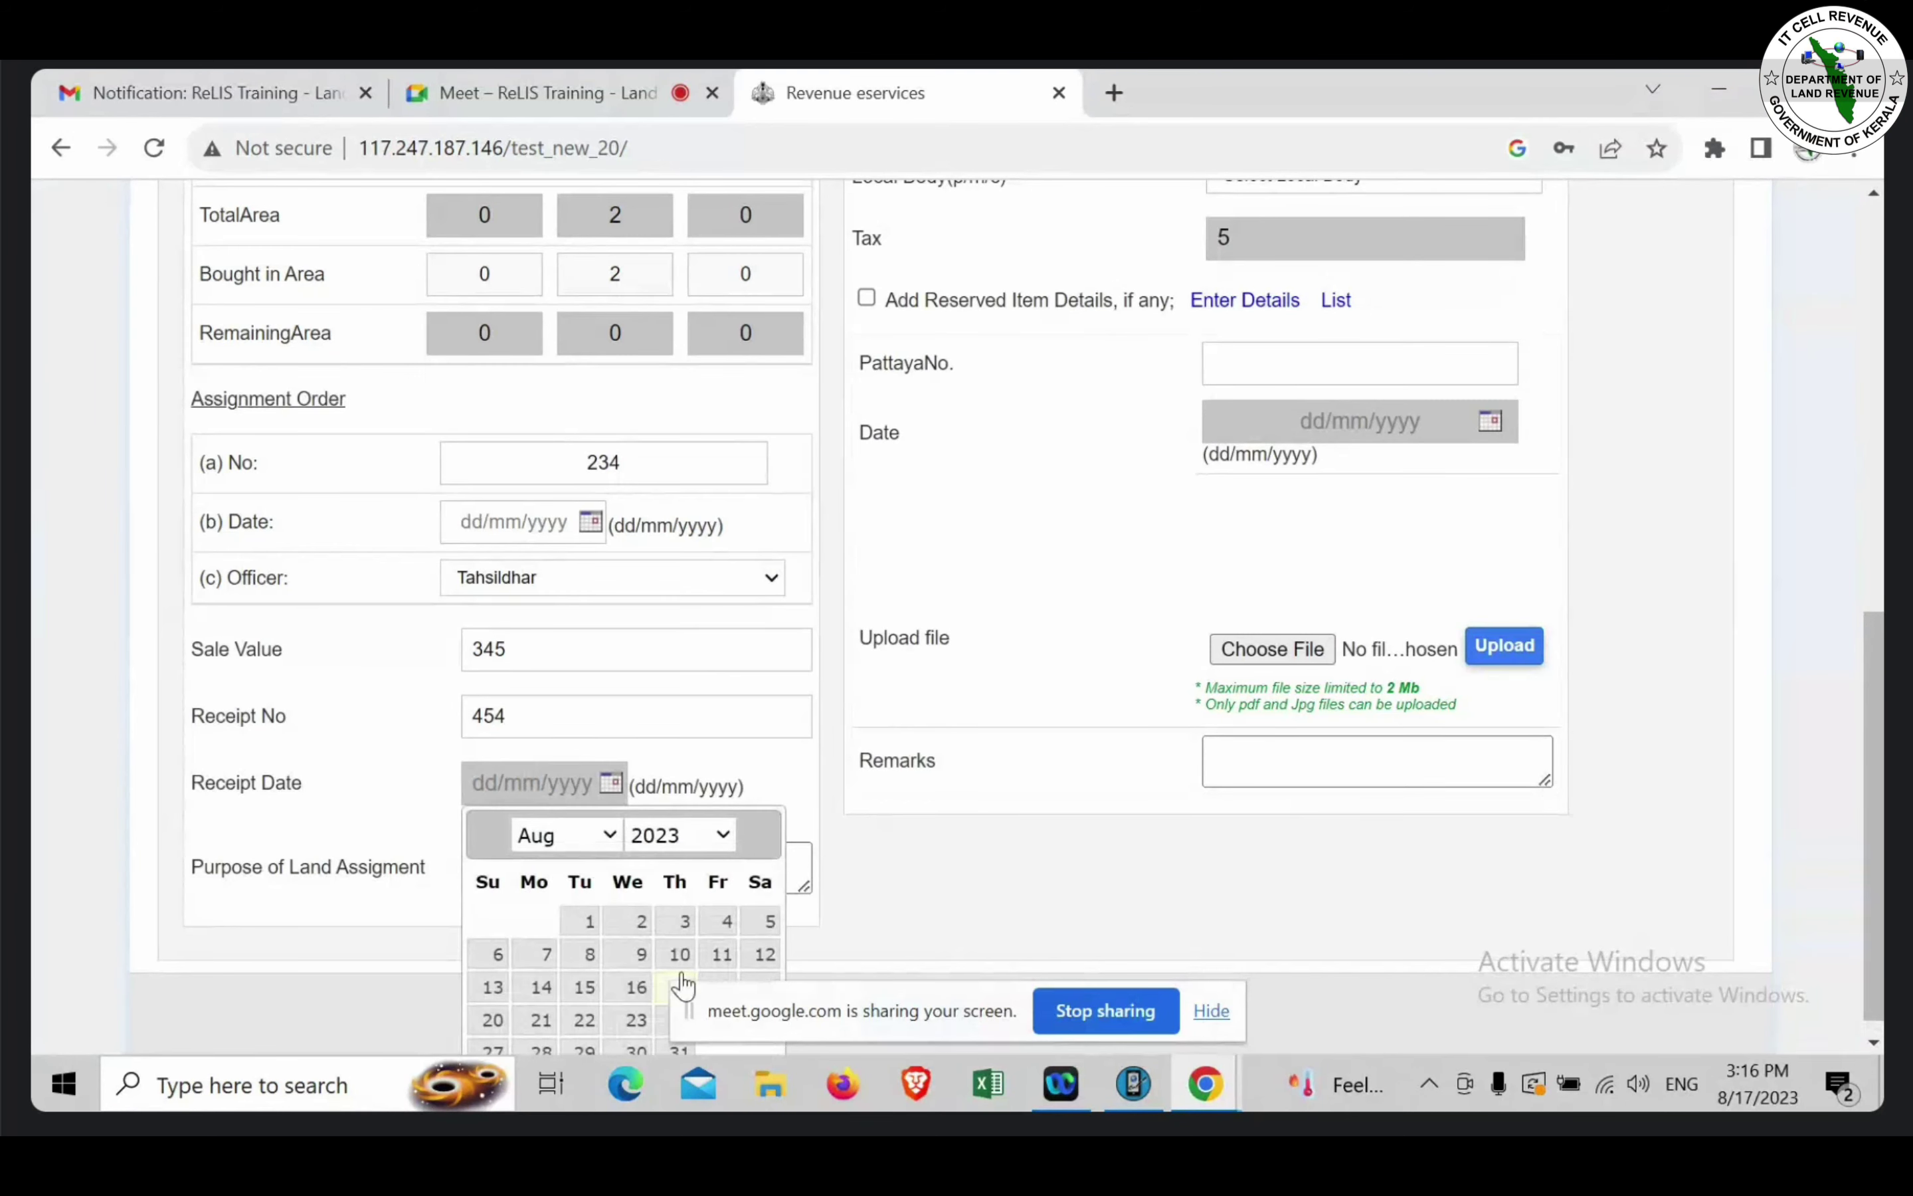
pyautogui.scroll(-1, 666, 717)
pyautogui.click(679, 985)
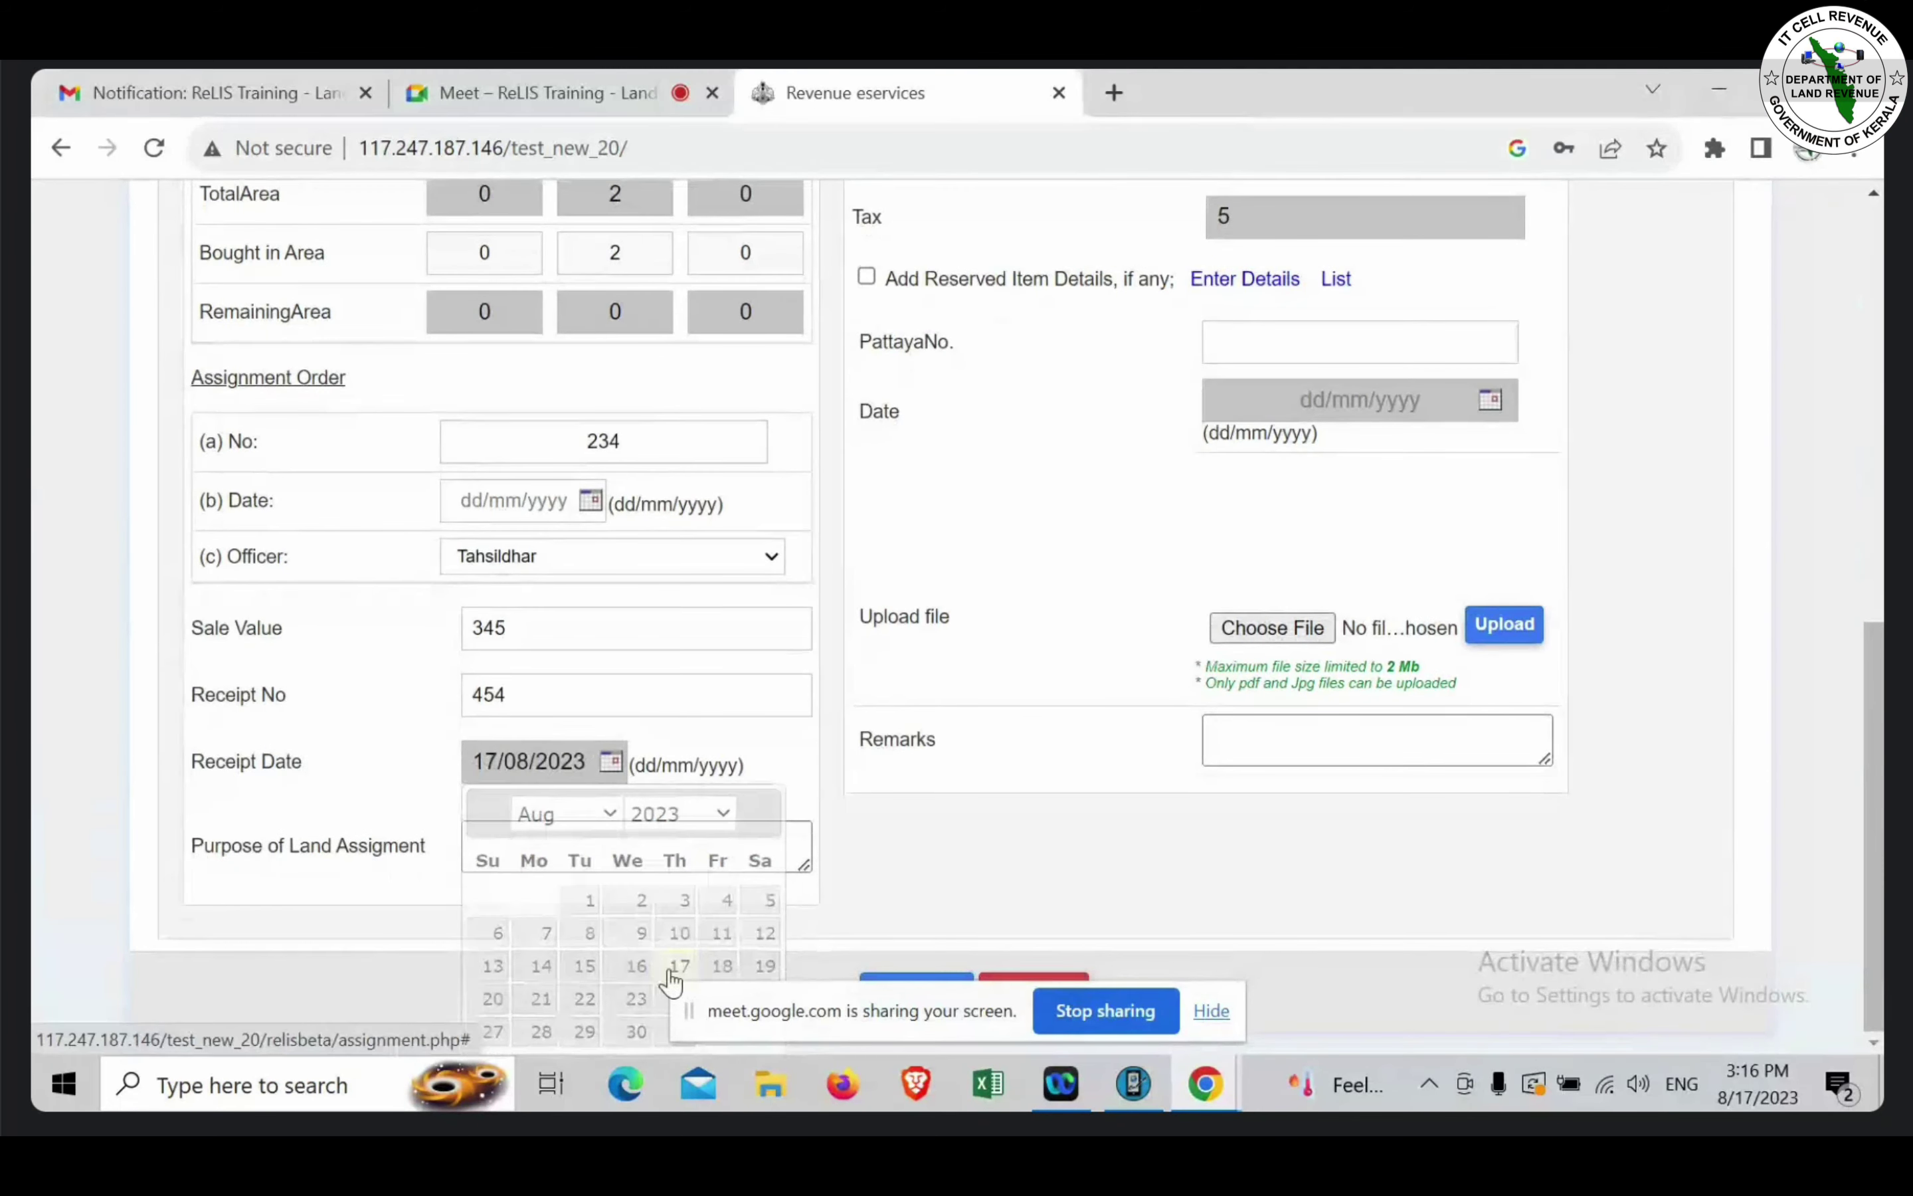
# Enter 'Beneficial enjoyment' as the purpose of the land assignment.
pyautogui.click(542, 881)
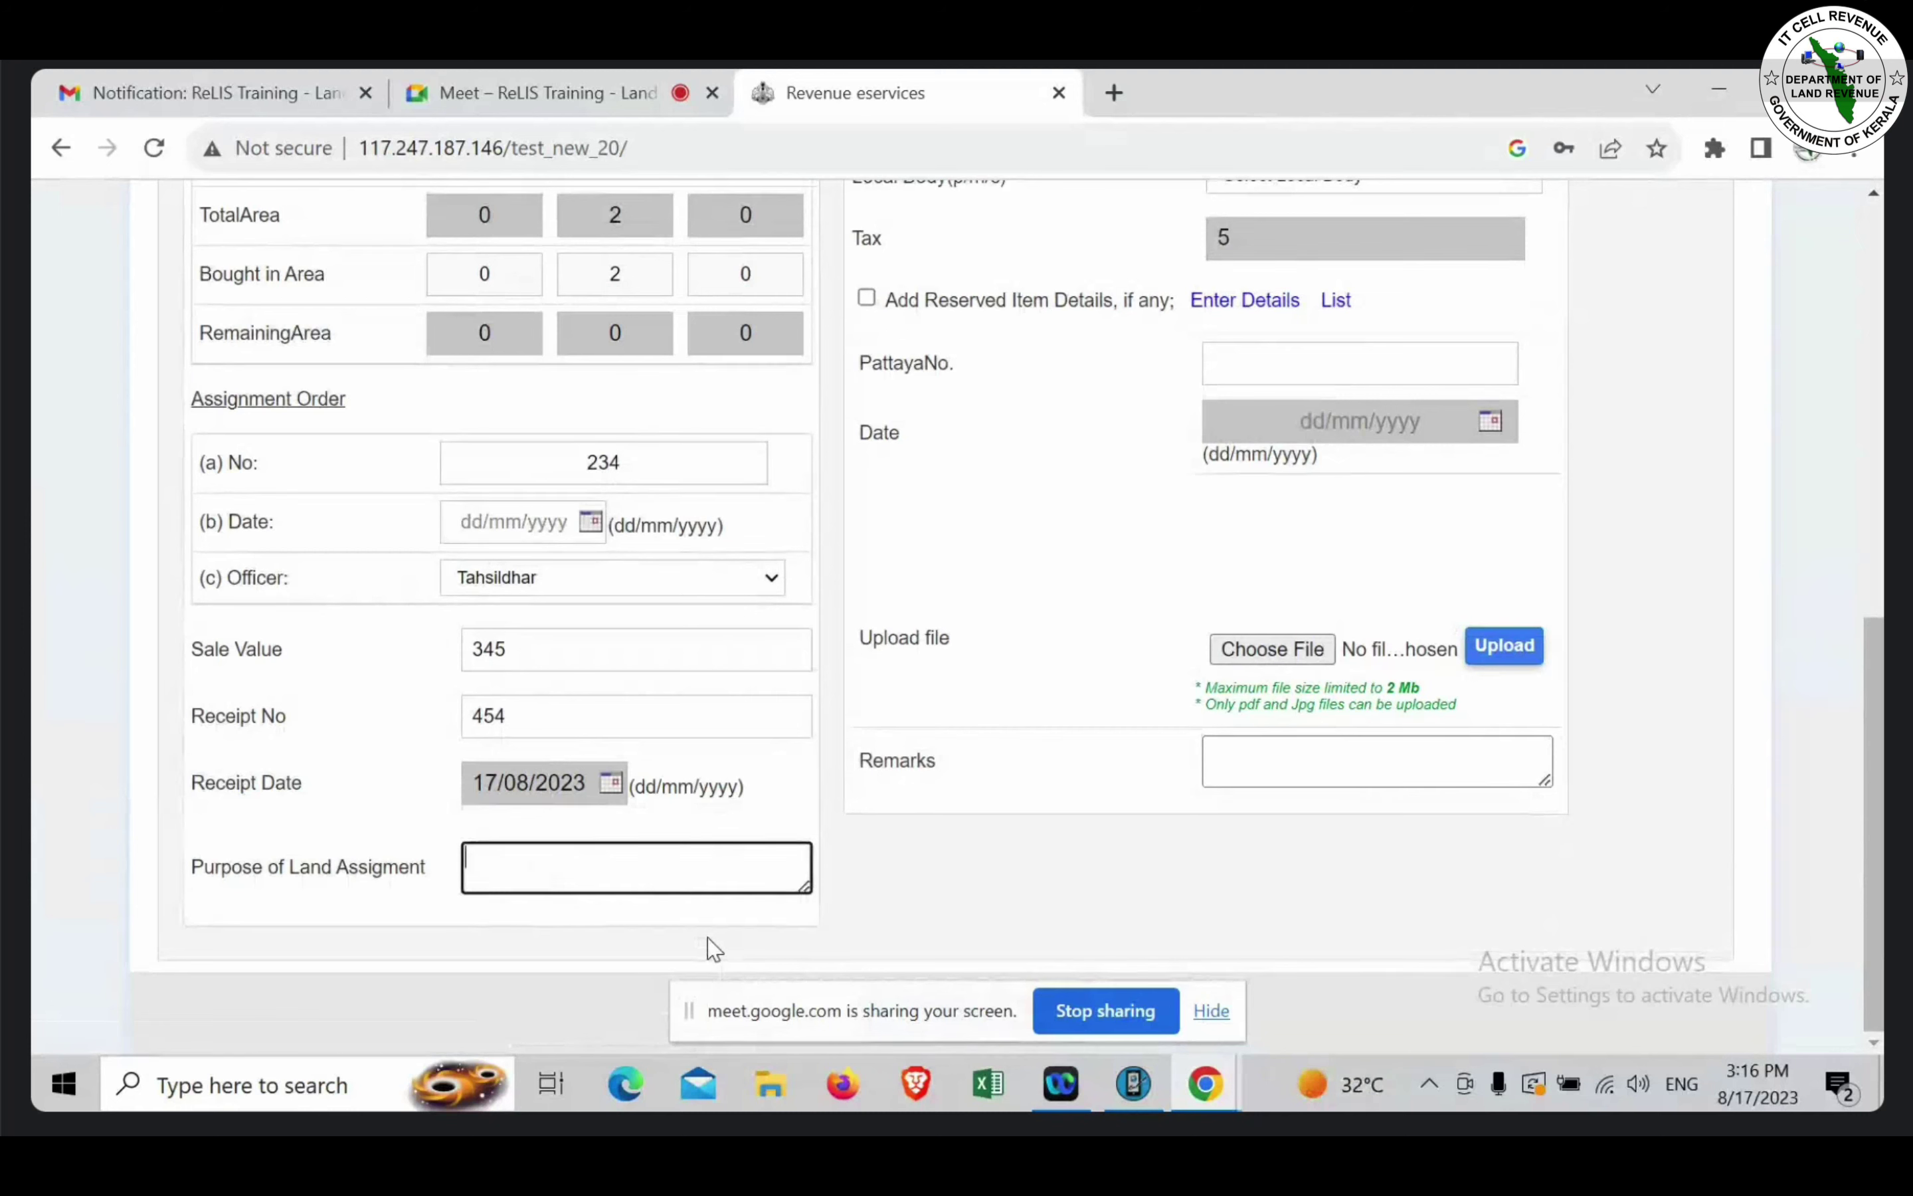
pyautogui.write('Beneficial enjoyment')
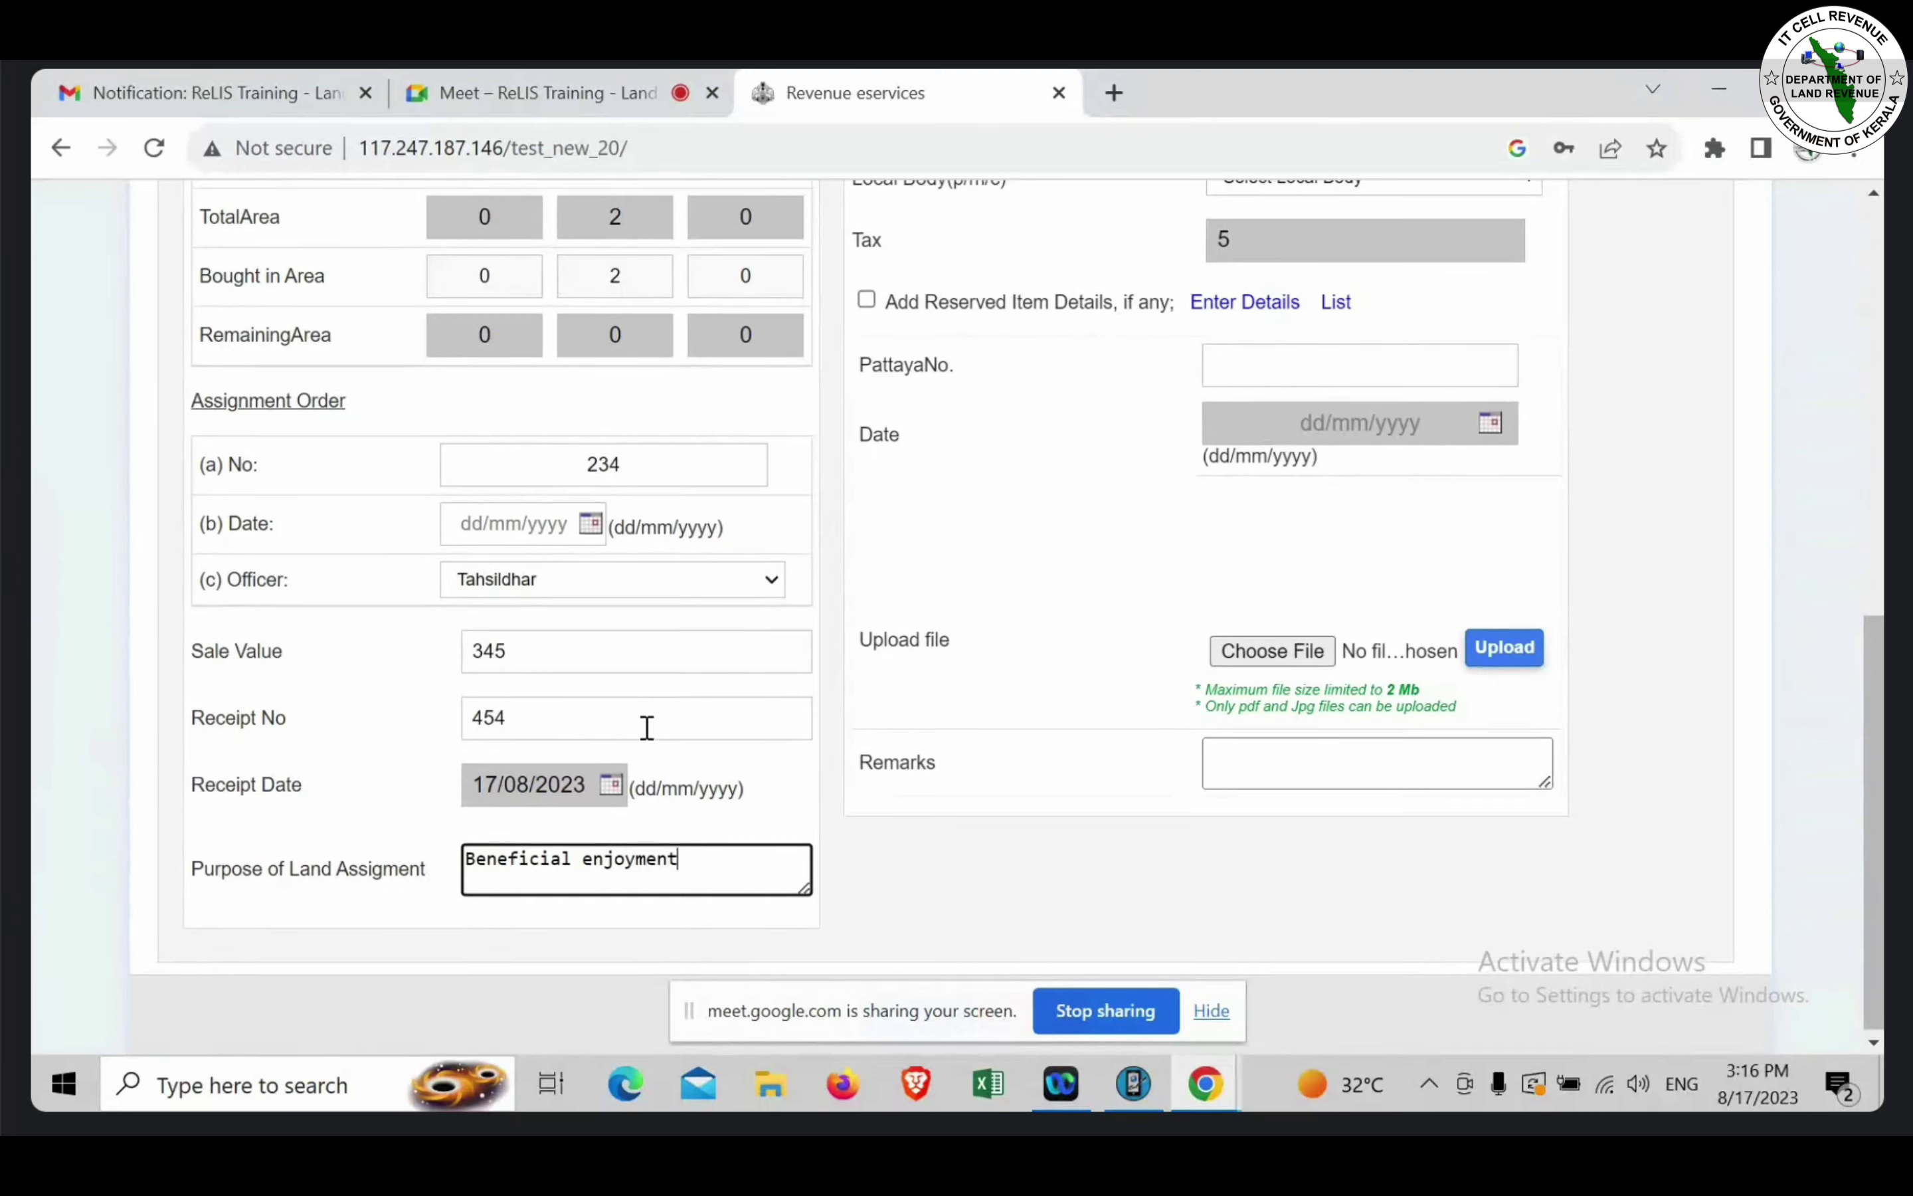
pyautogui.scroll(7, 644, 720)
pyautogui.scroll(-7, 644, 718)
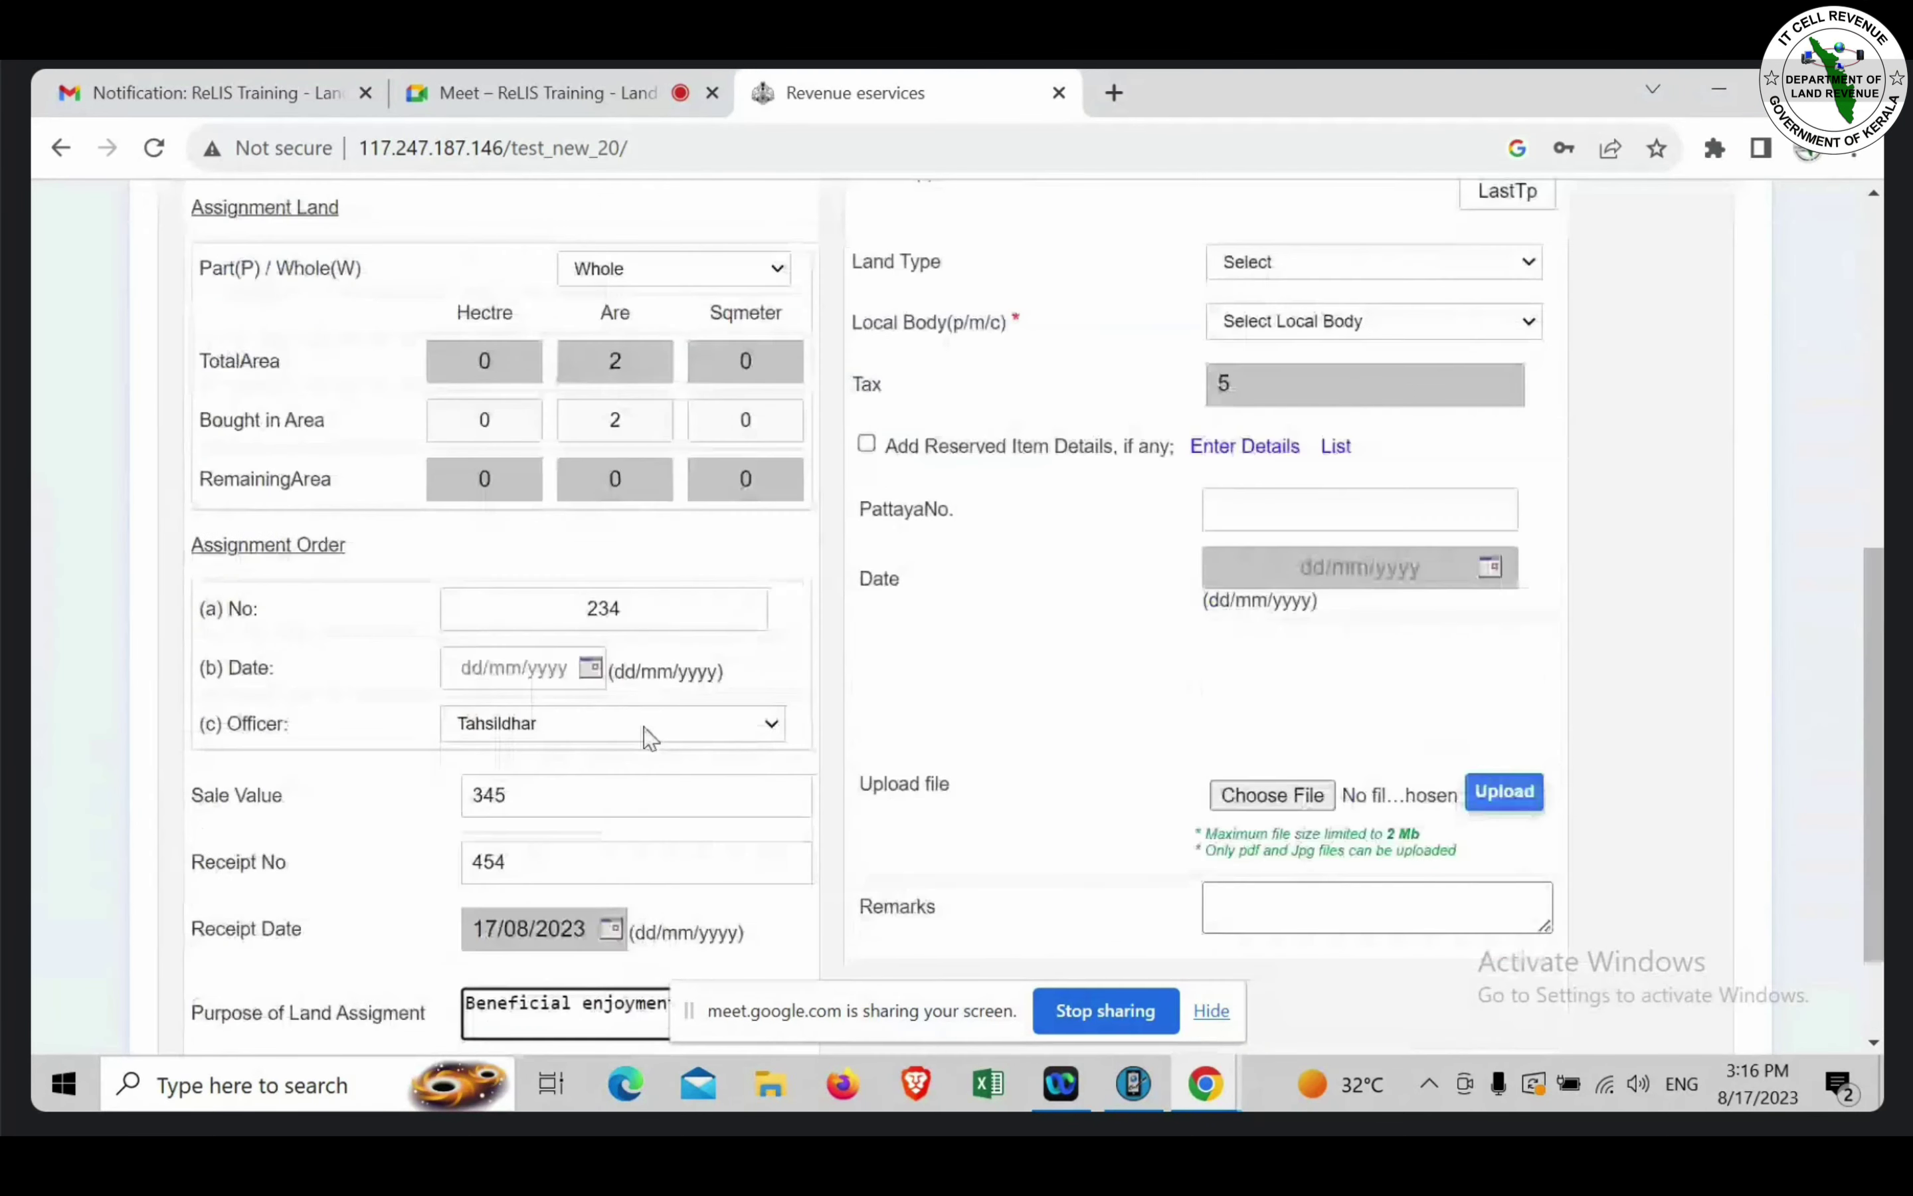
pyautogui.scroll(10, 1089, 772)
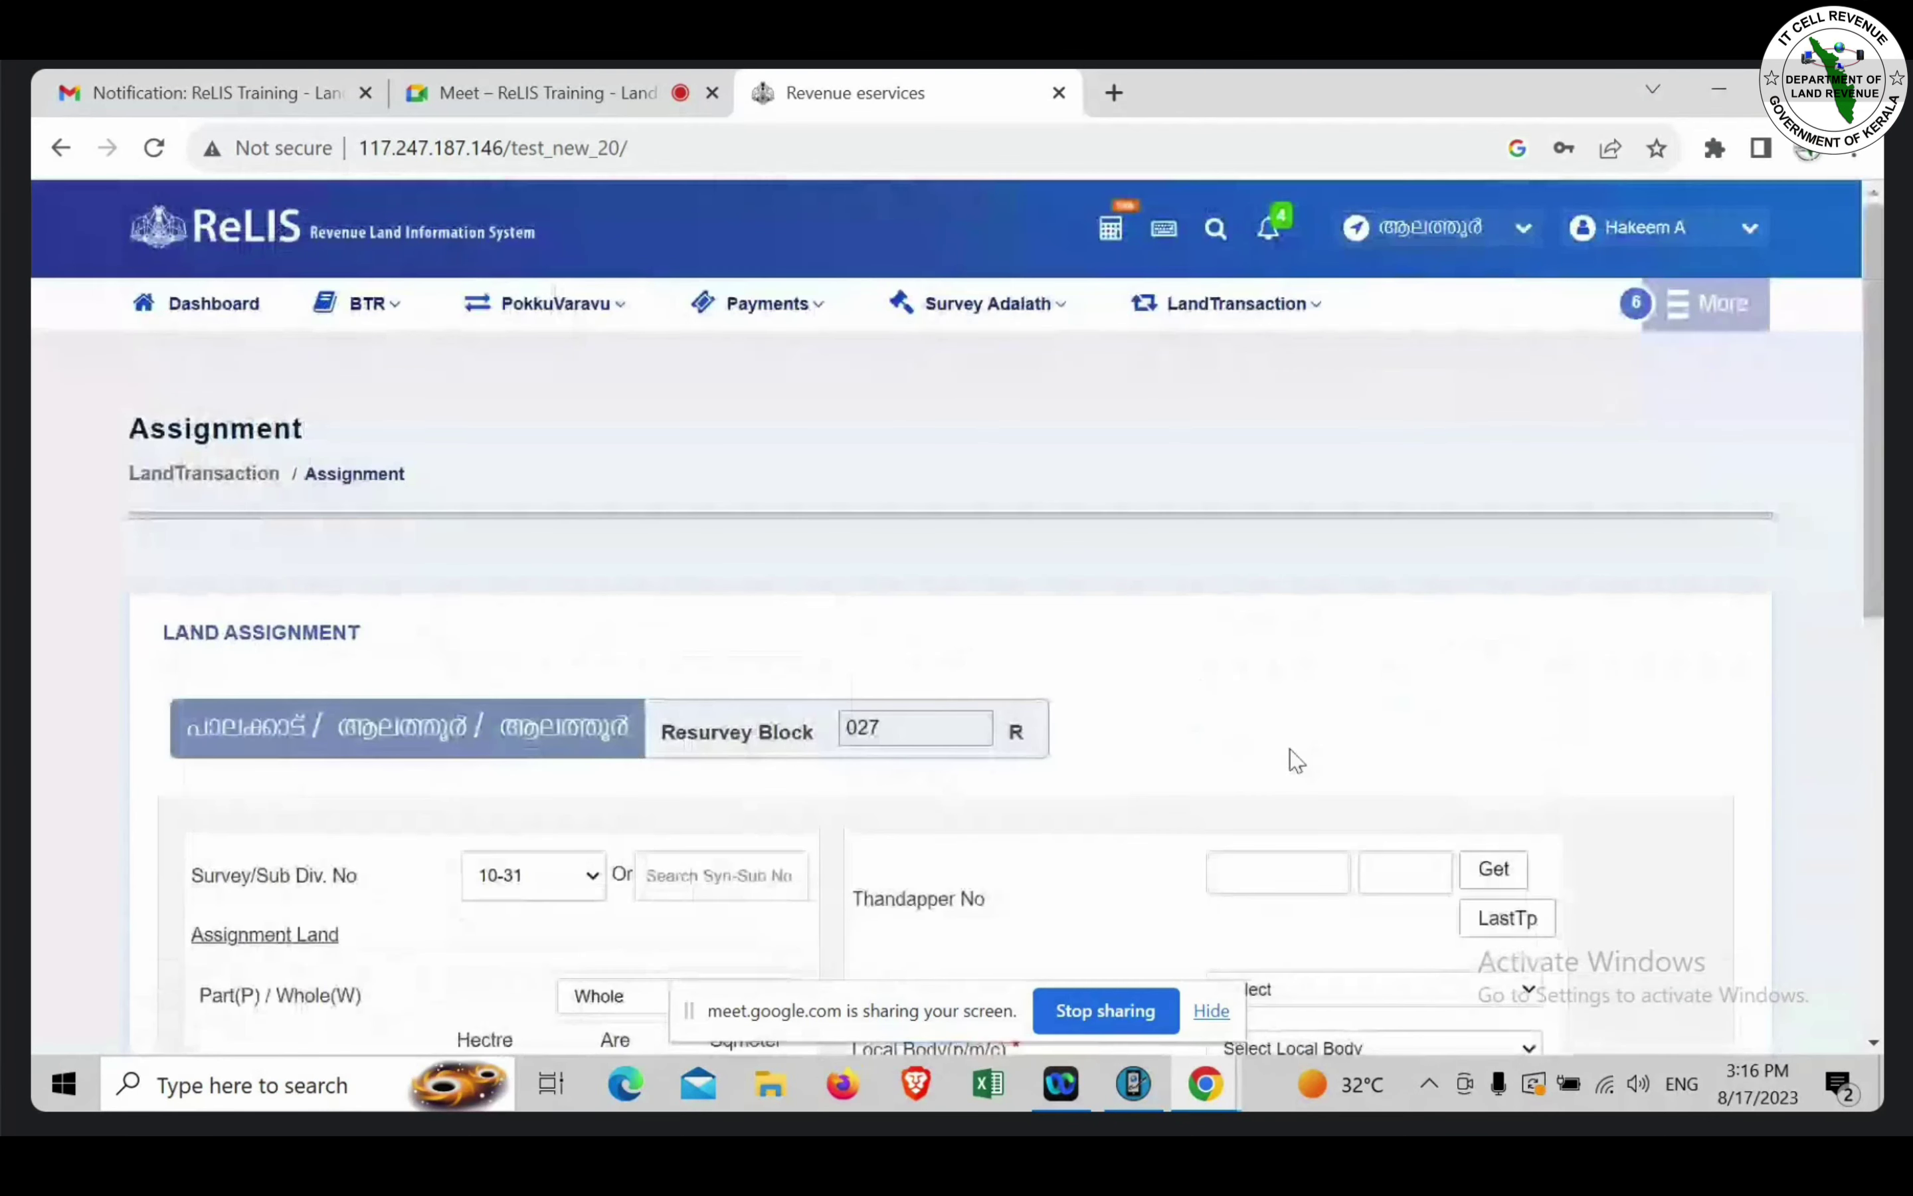
pyautogui.scroll(-5, 1874, 356)
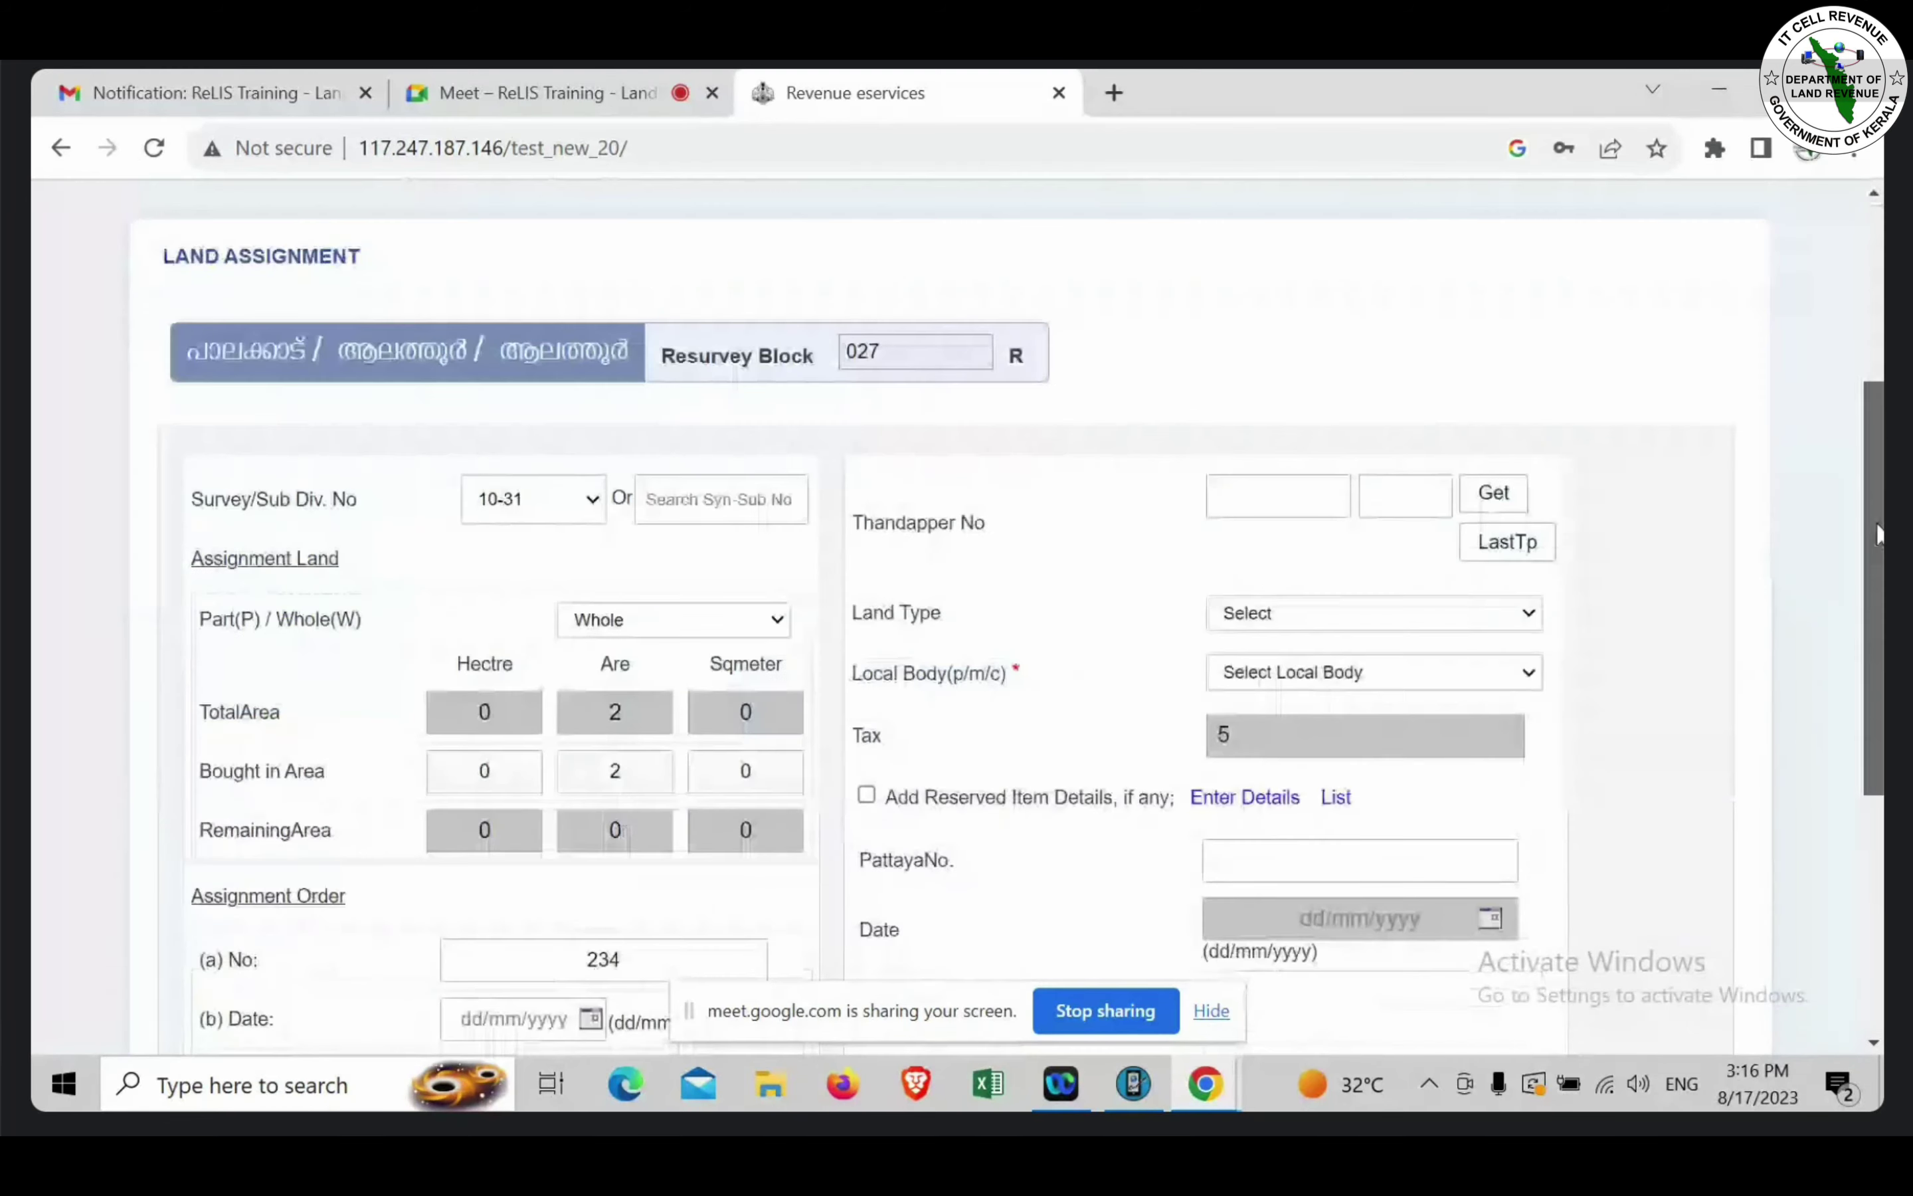
pyautogui.click(1326, 394)
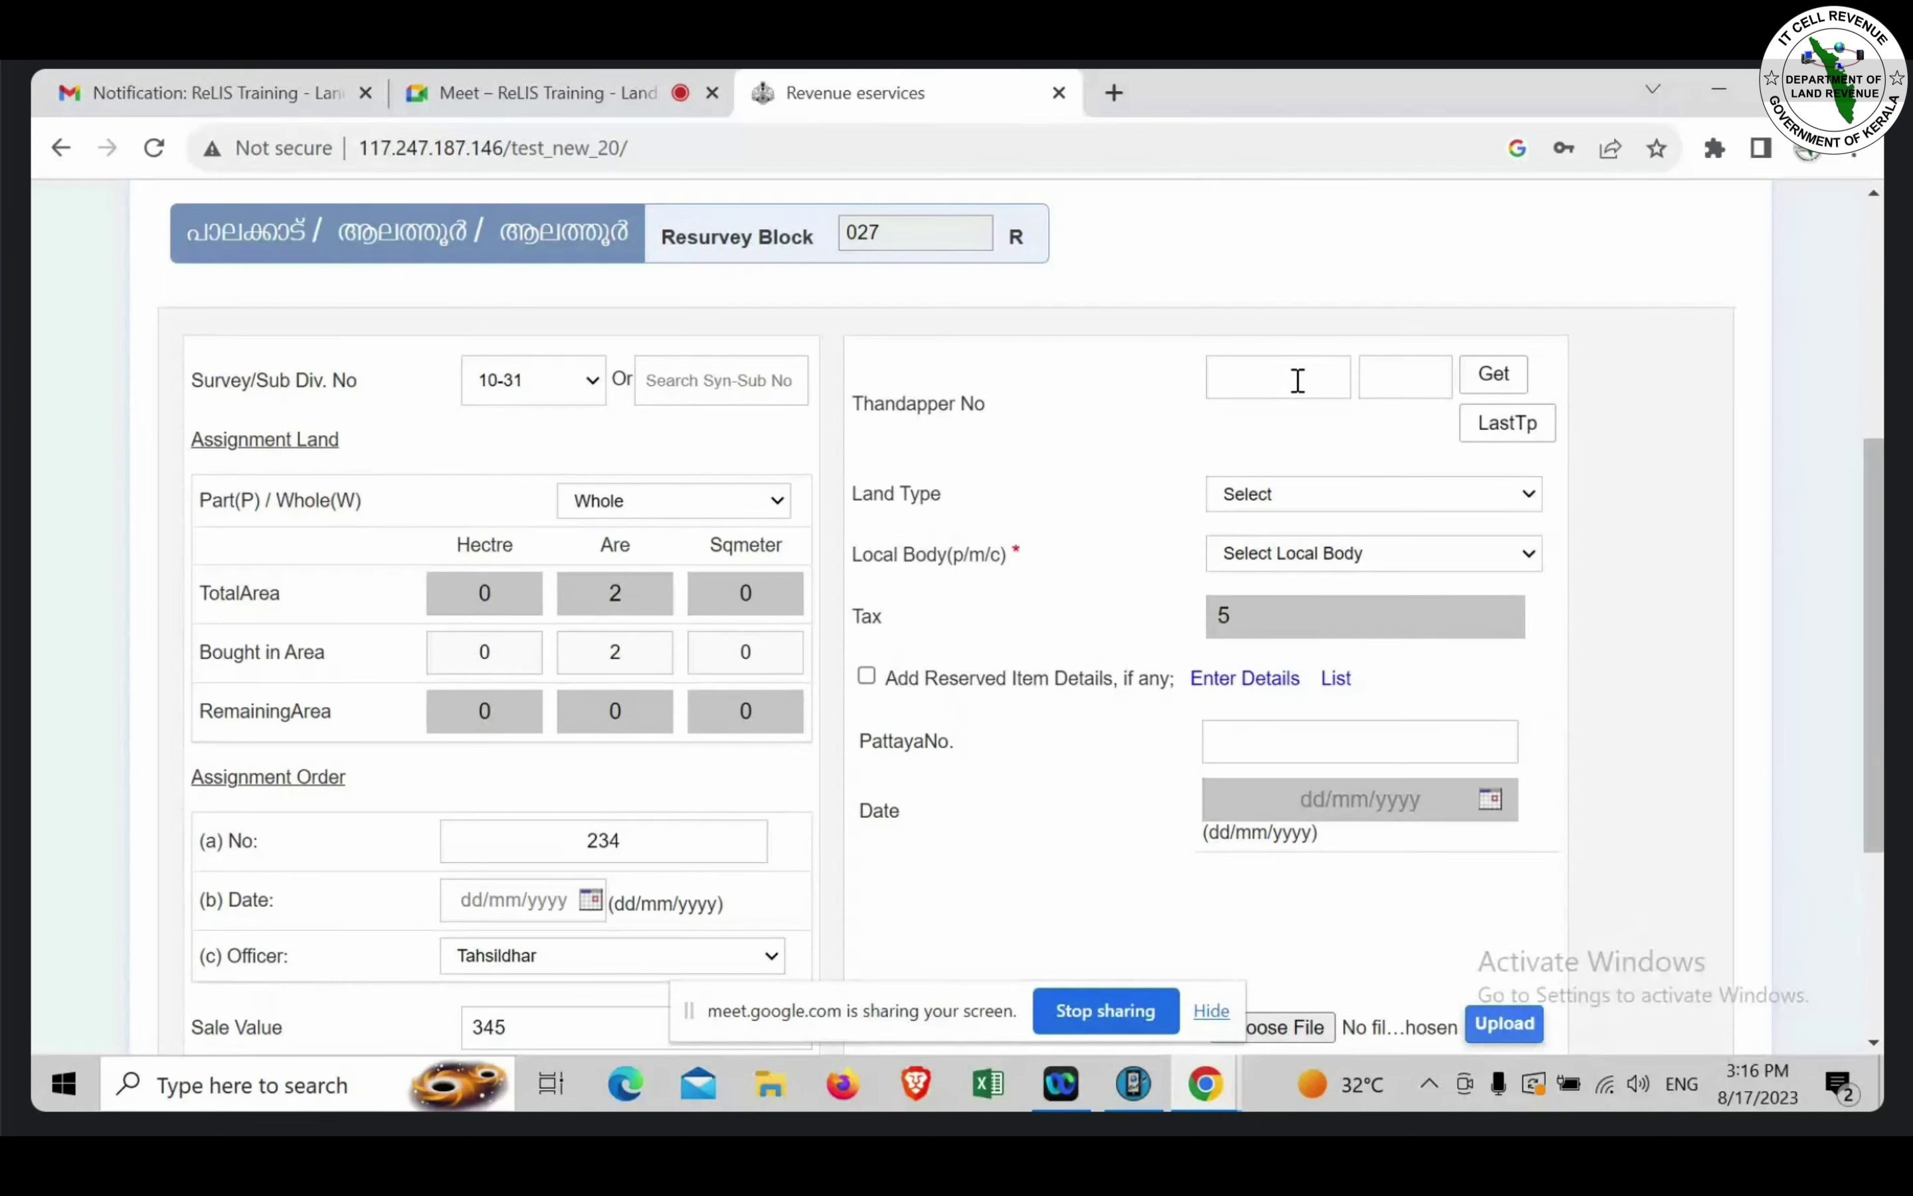
pyautogui.click(1513, 424)
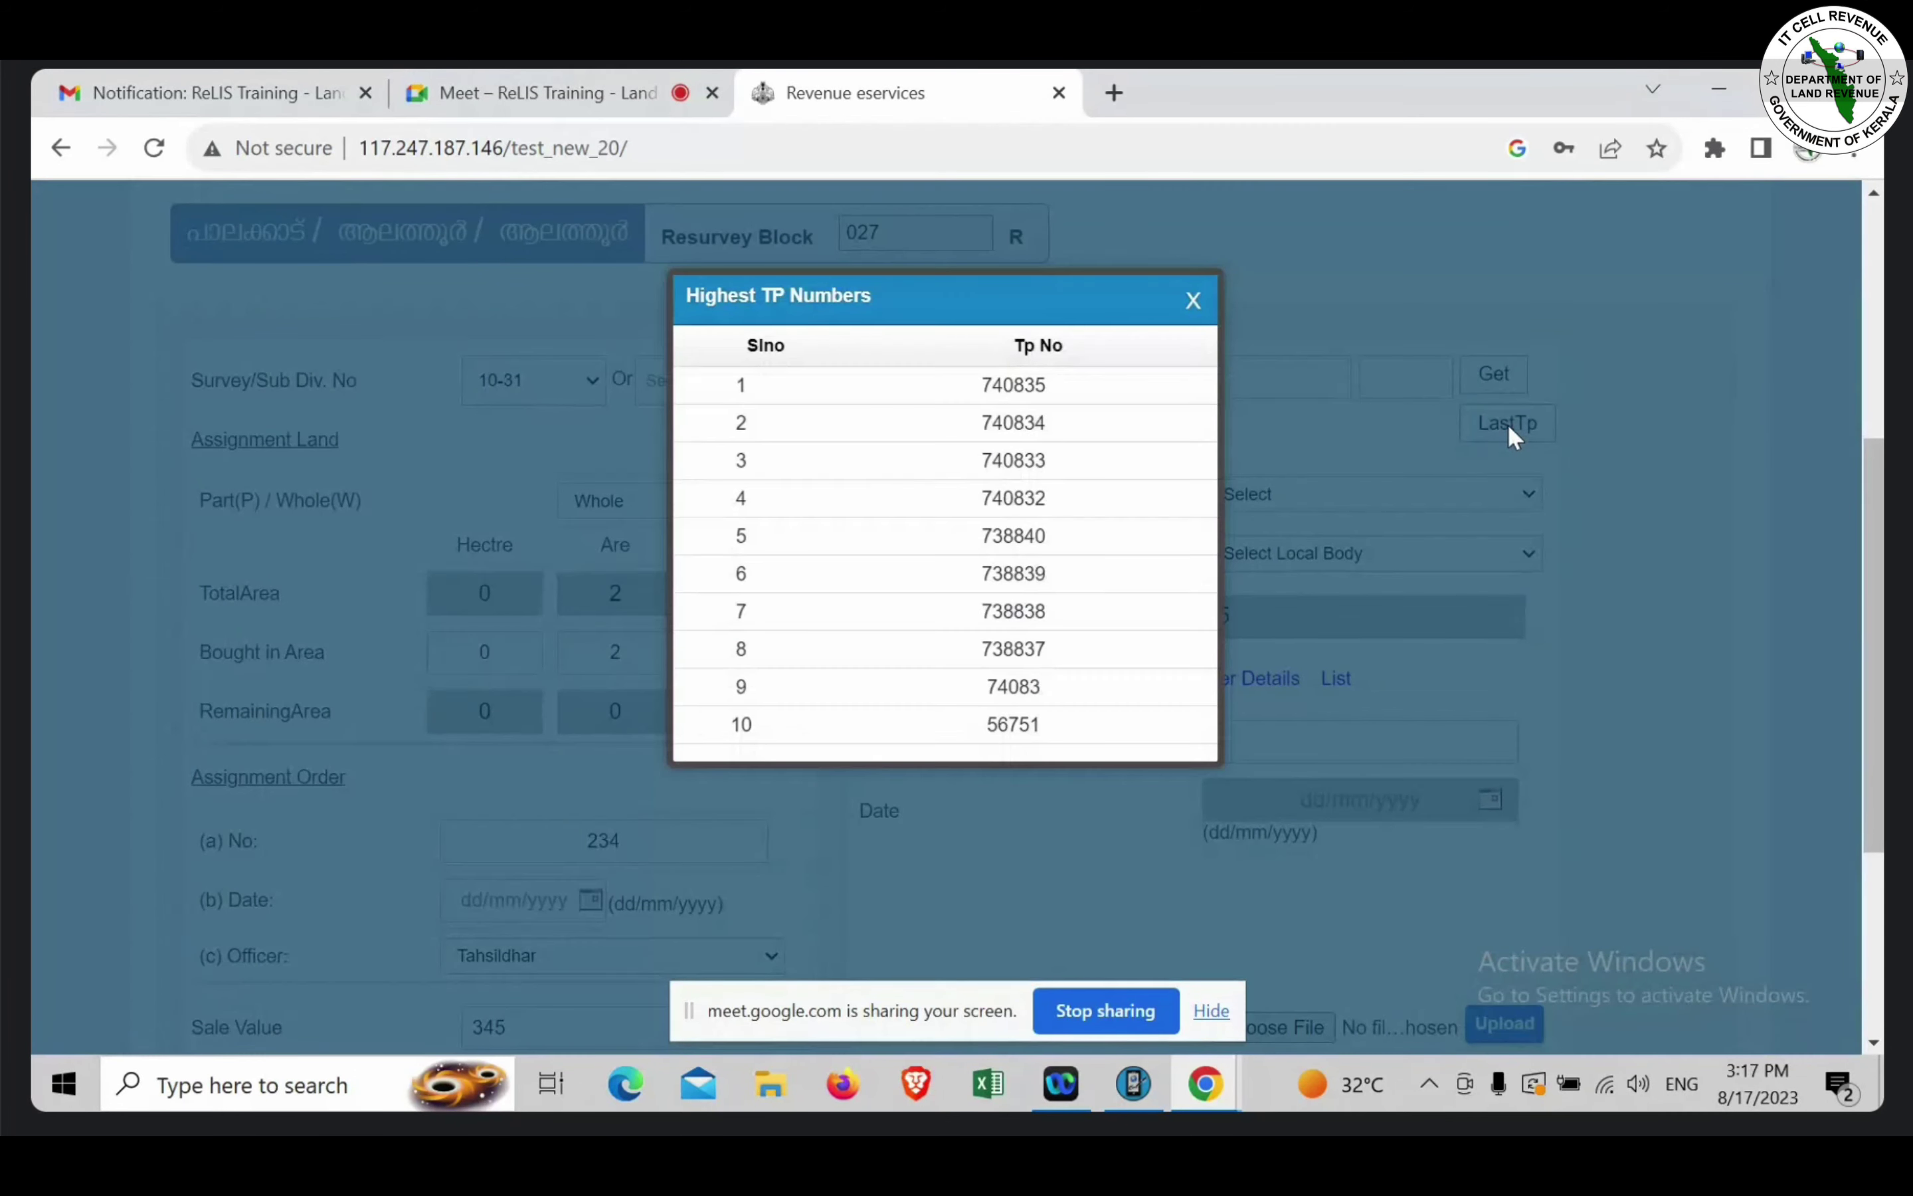
pyautogui.click(1193, 300)
pyautogui.click(1314, 381)
pyautogui.write('7')
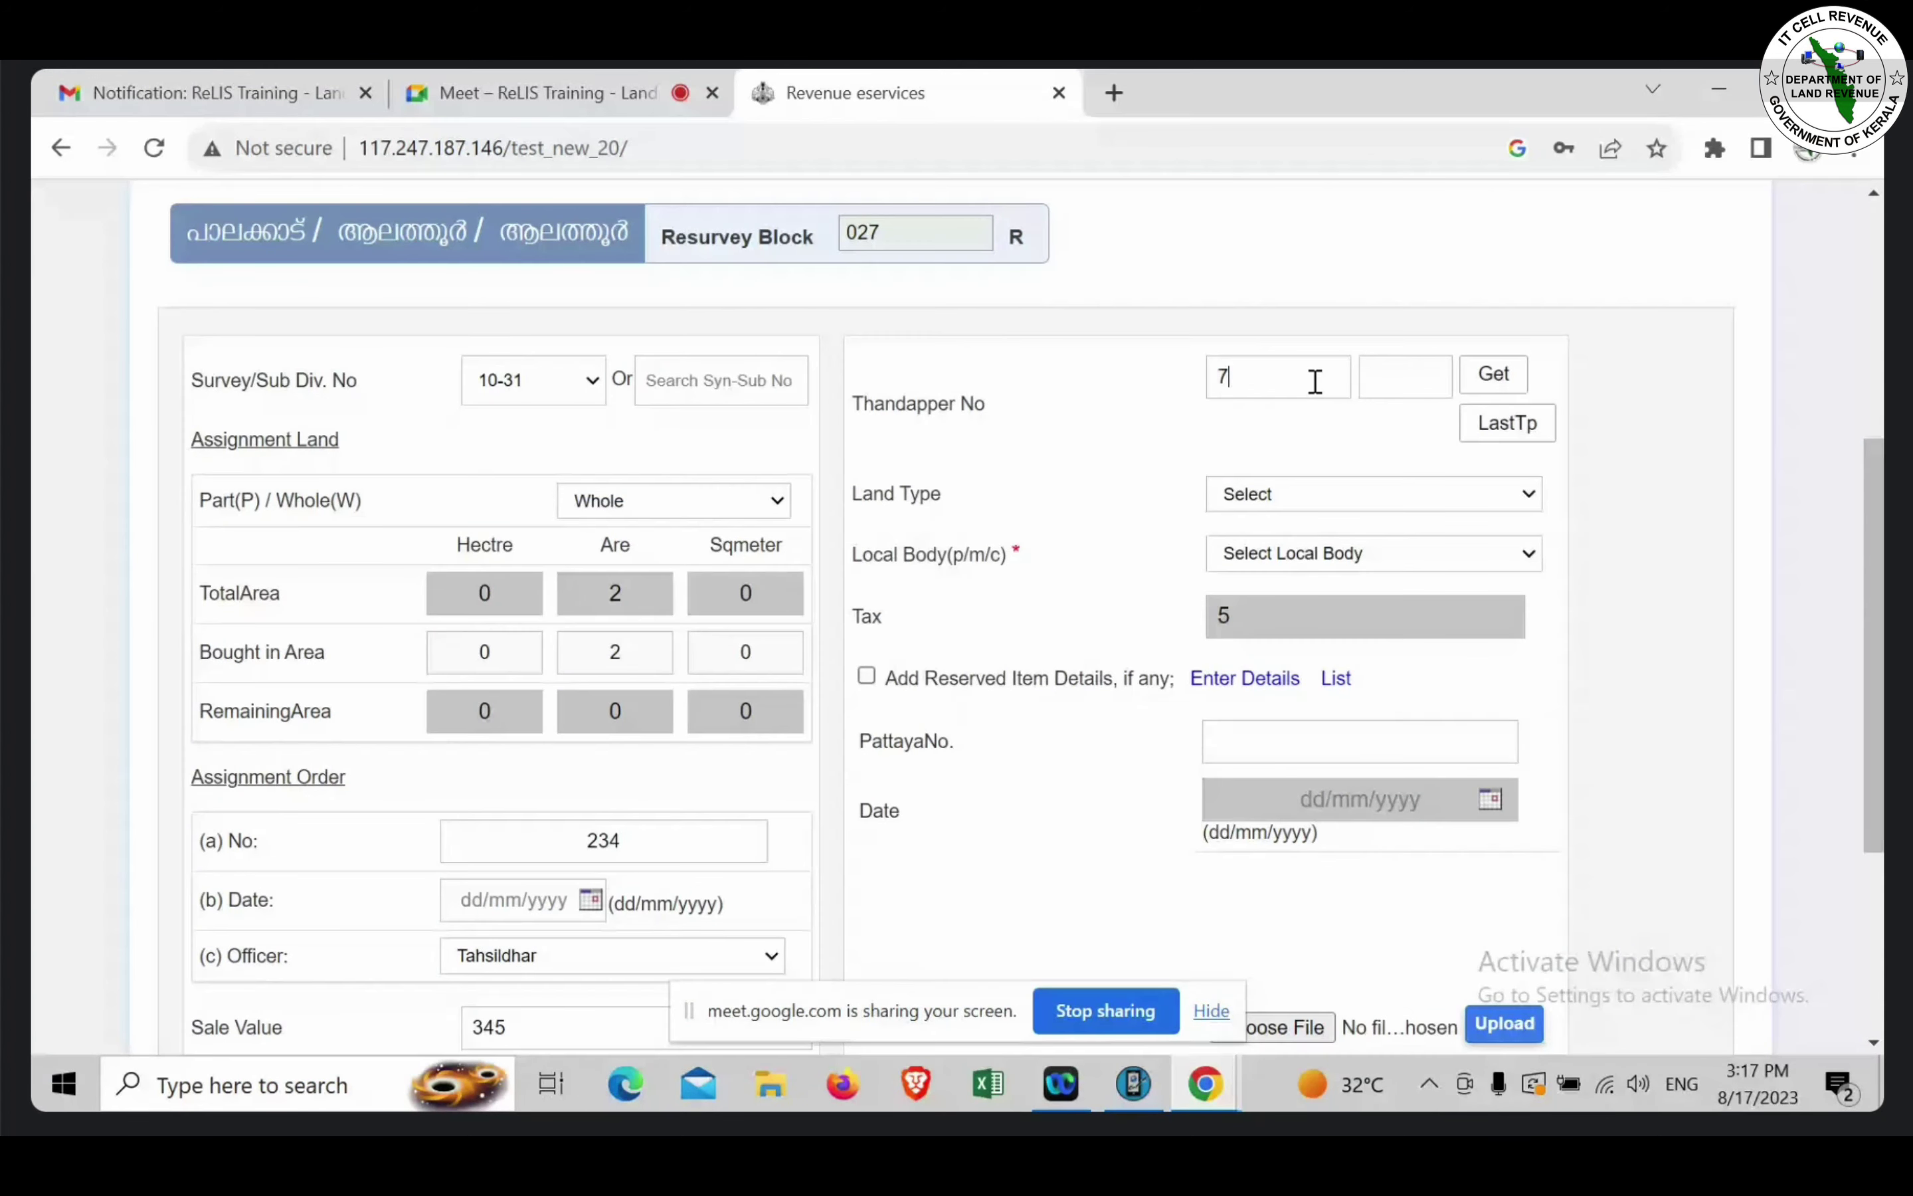
pyautogui.write('4083')
pyautogui.press('BackSpace')
pyautogui.press('BackSpace')
pyautogui.press('BackSpace')
pyautogui.press('BackSpace')
pyautogui.press('BackSpace')
pyautogui.click(1507, 424)
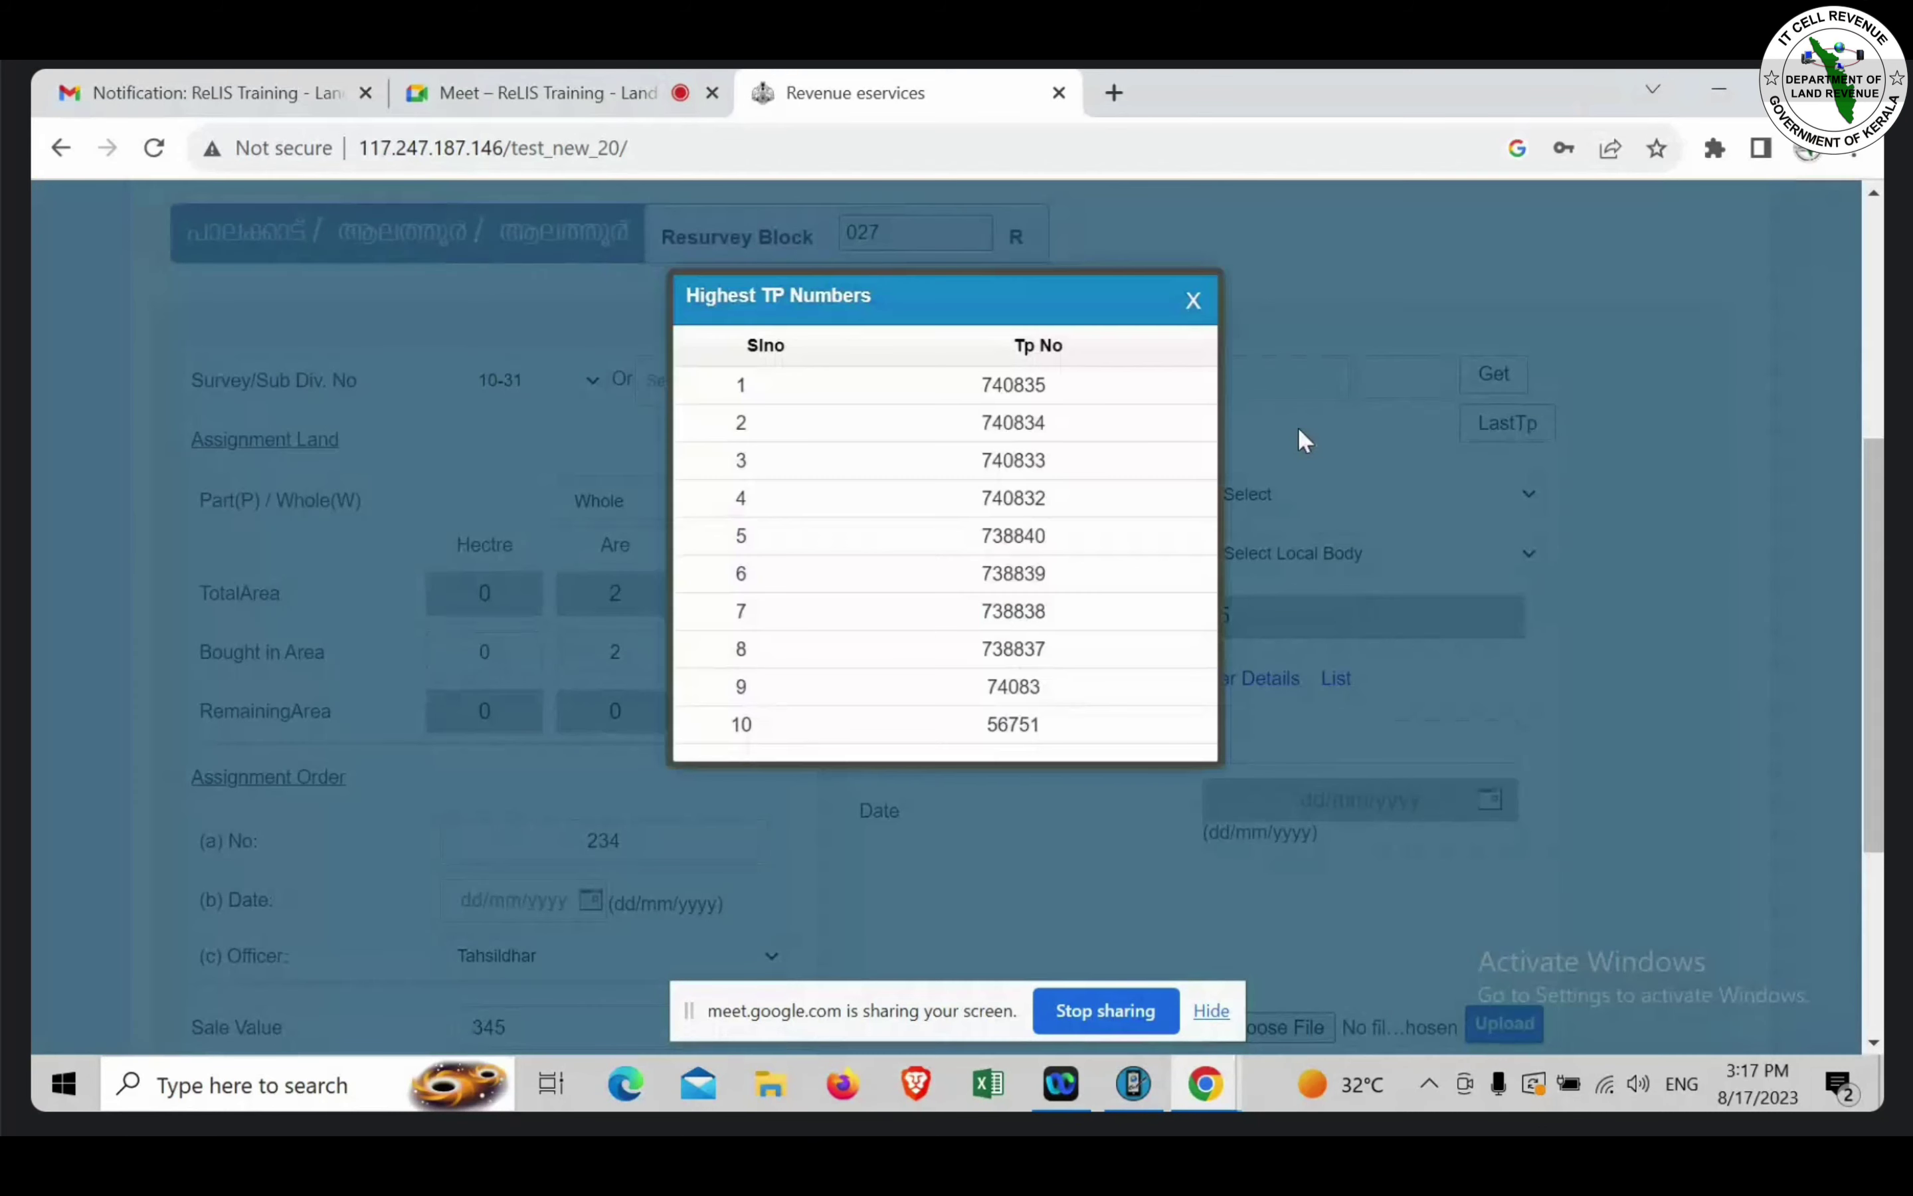
pyautogui.scroll(-5, 1124, 432)
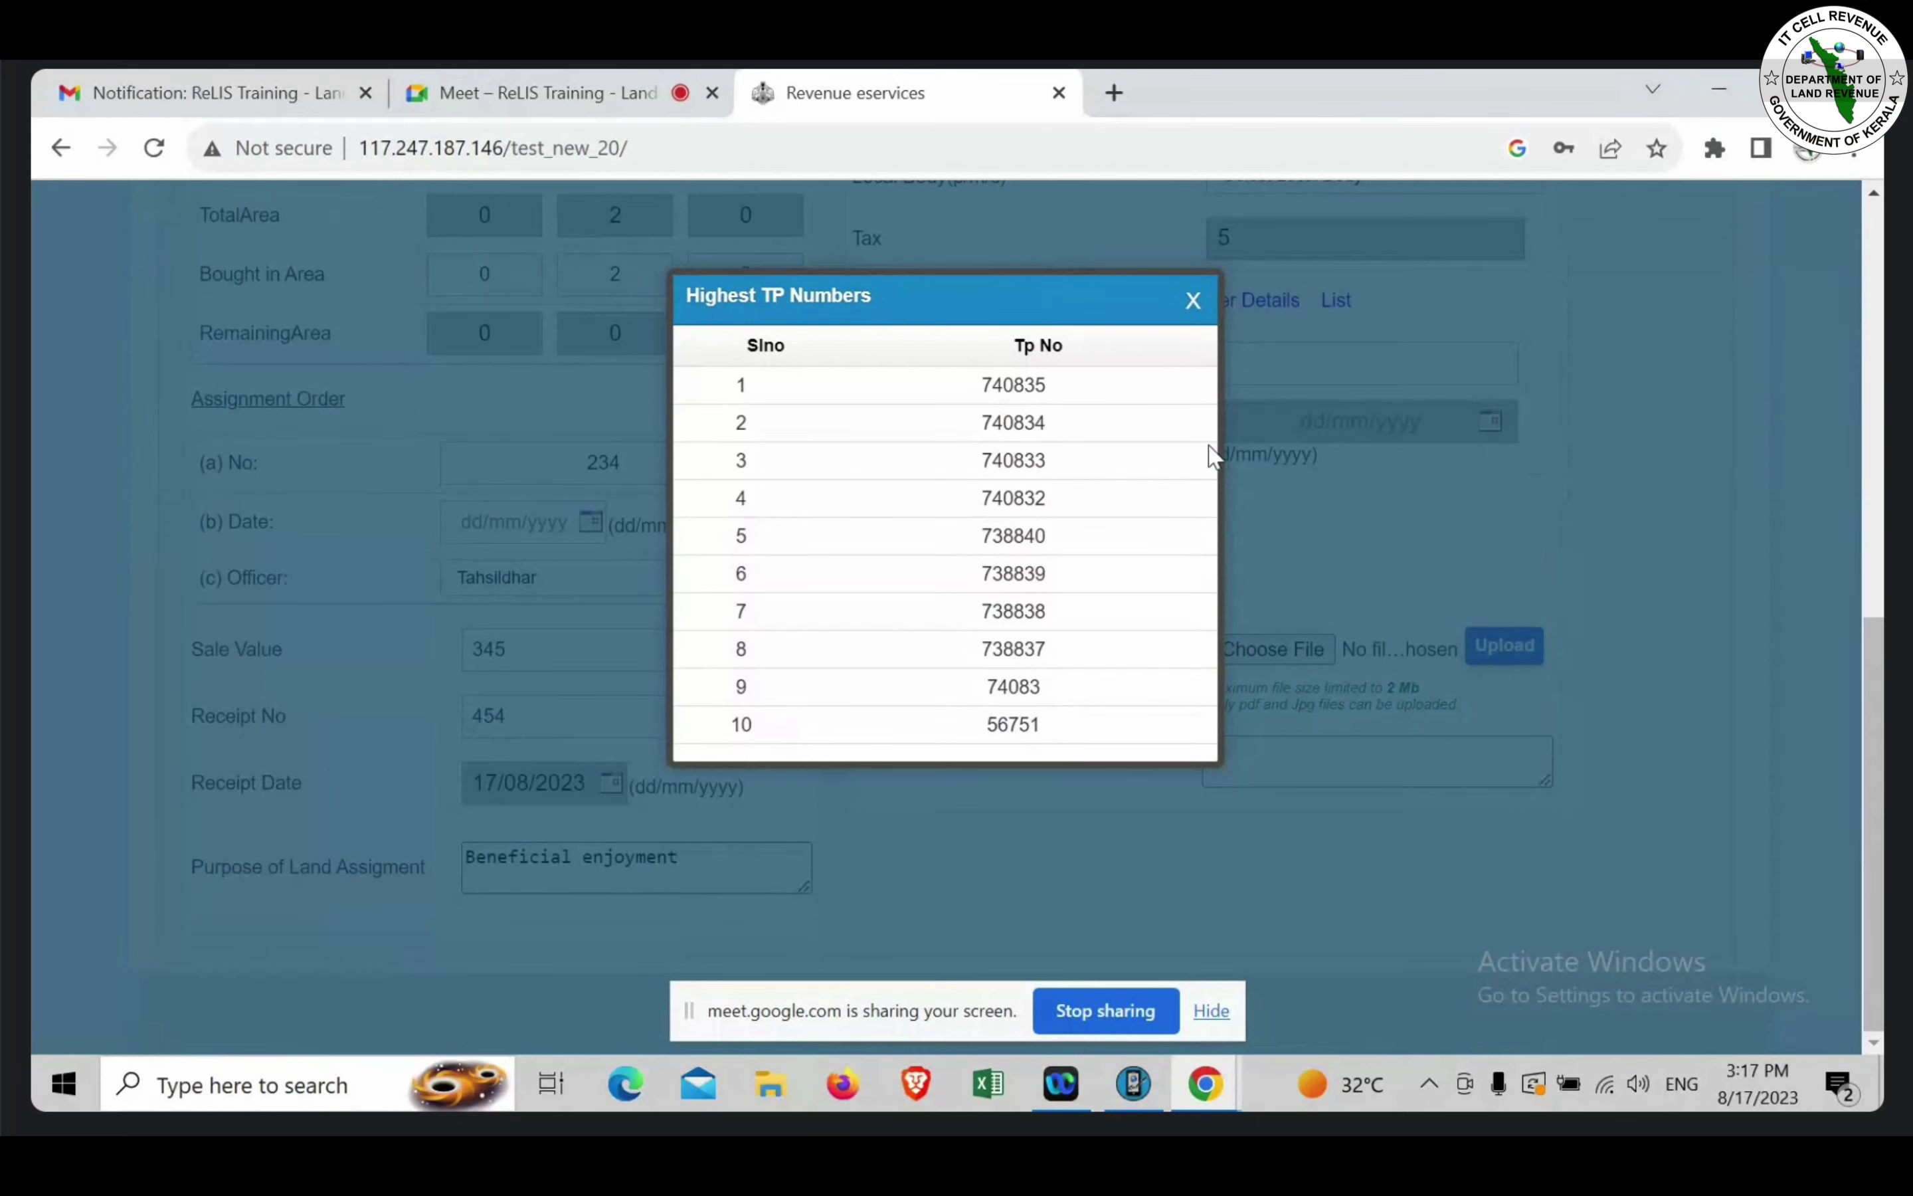
pyautogui.click(1210, 299)
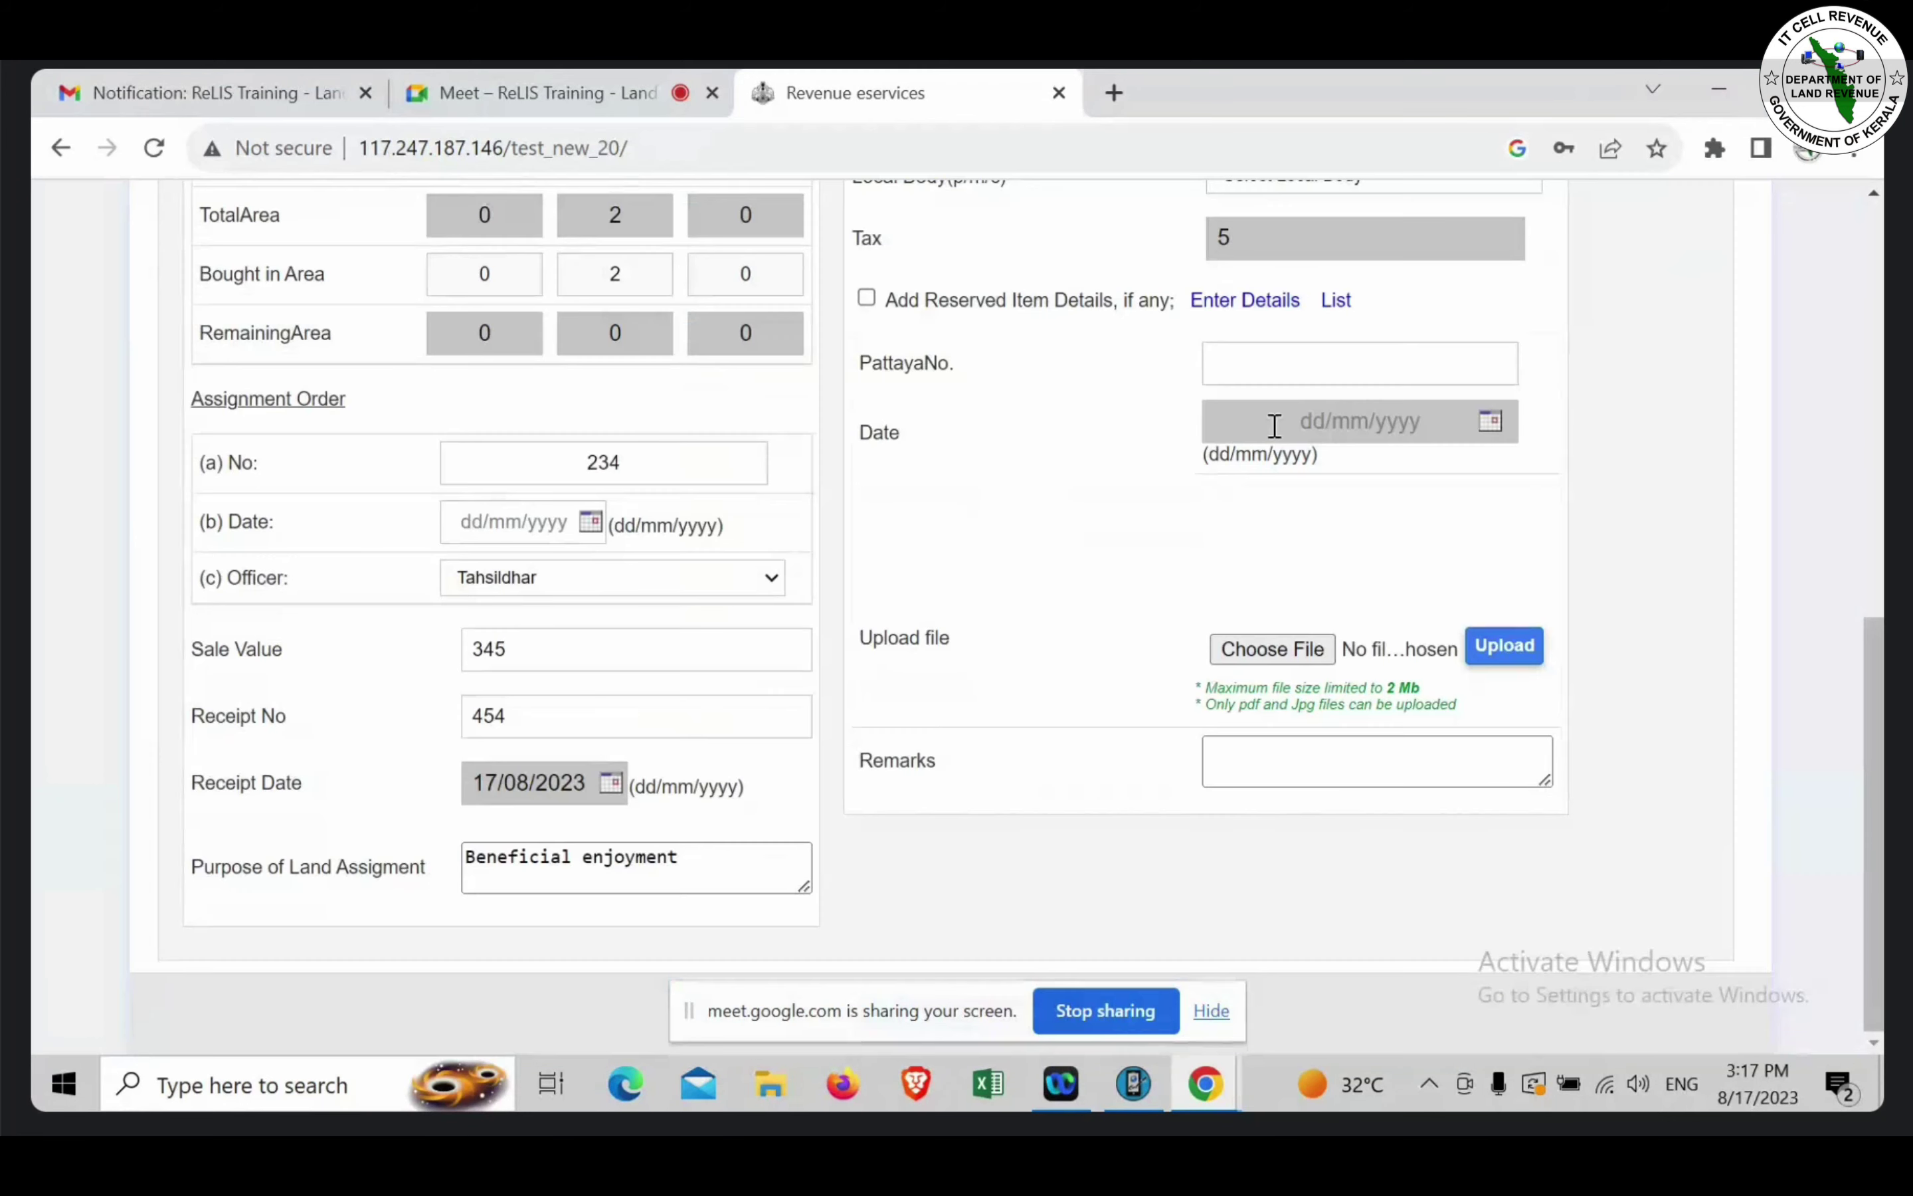
pyautogui.scroll(6, 1265, 585)
pyautogui.click(1289, 437)
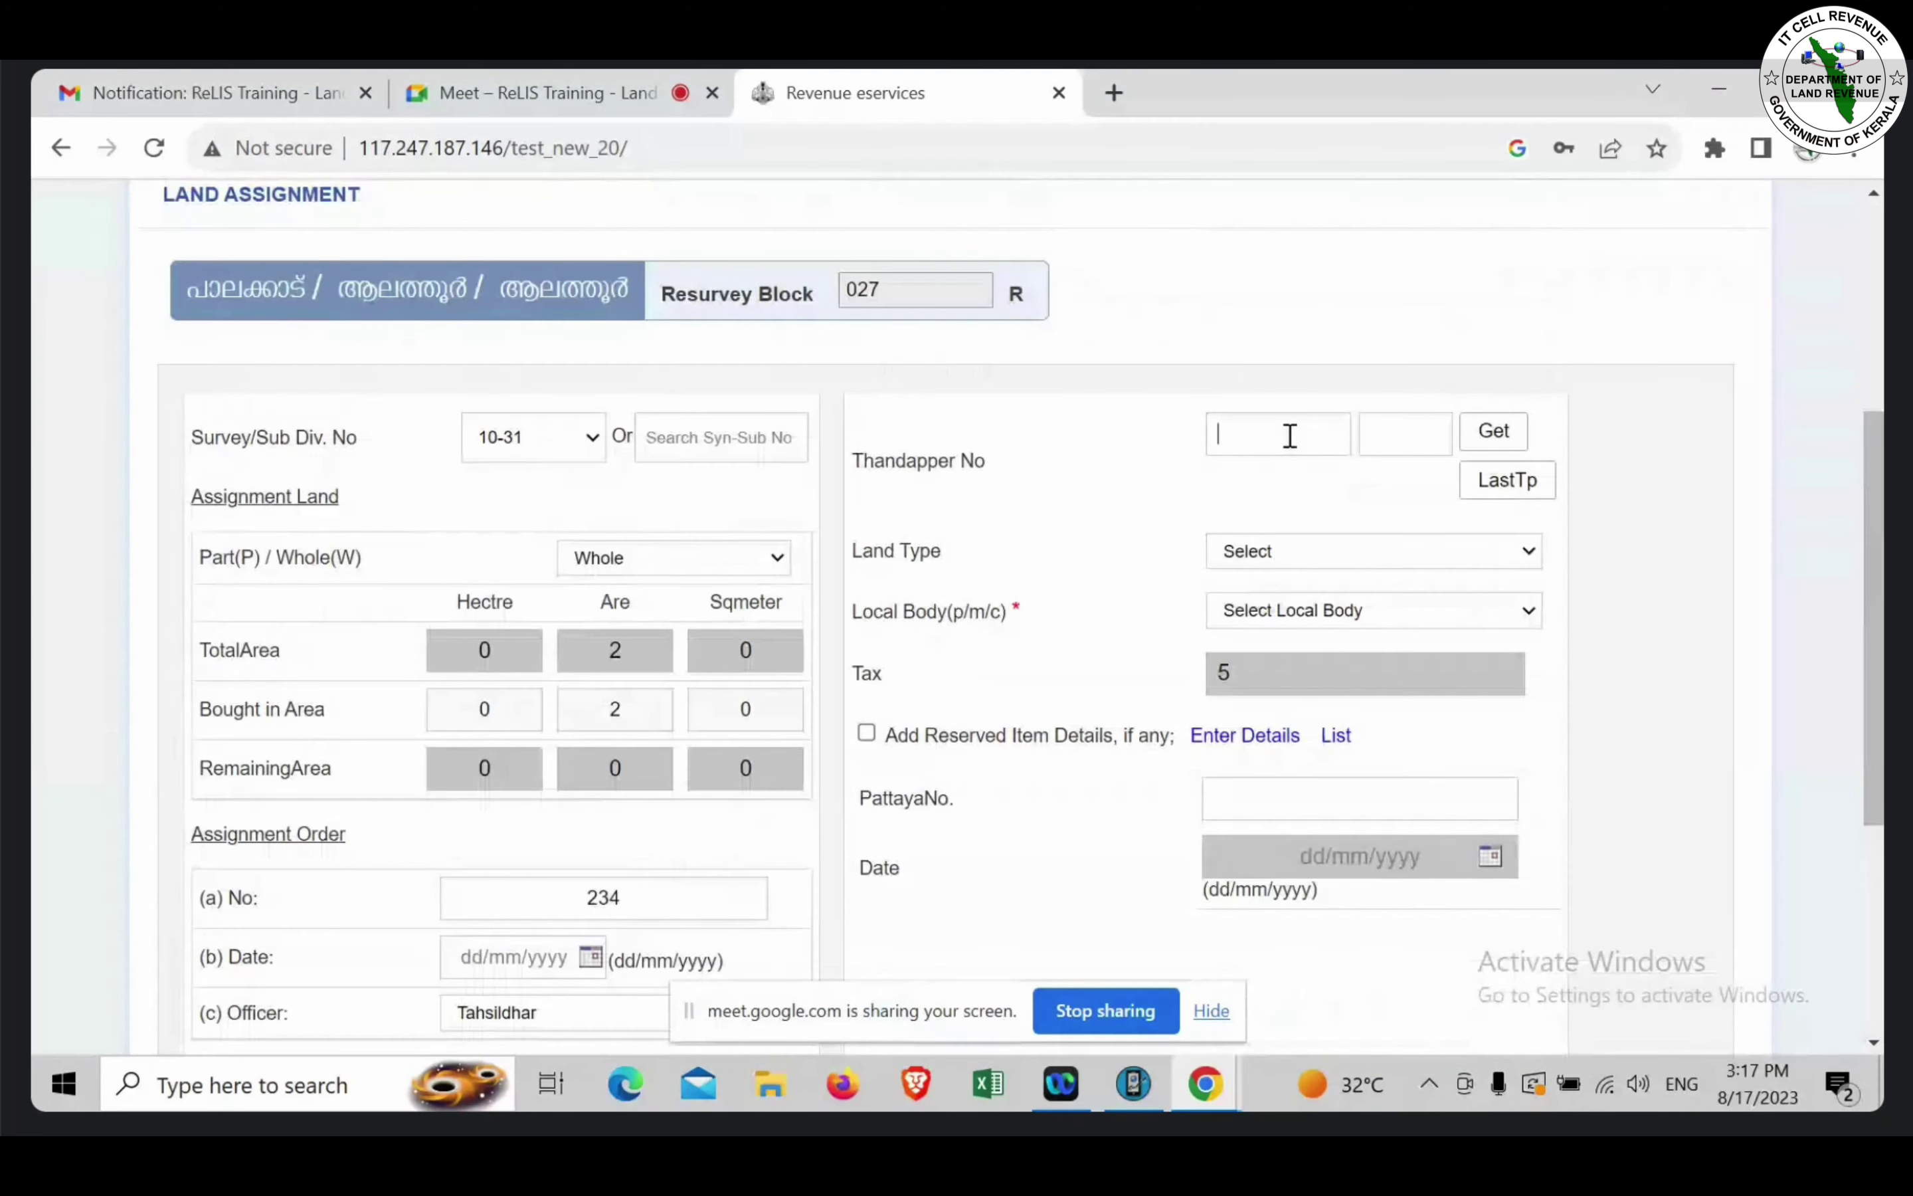
pyautogui.write('74084')
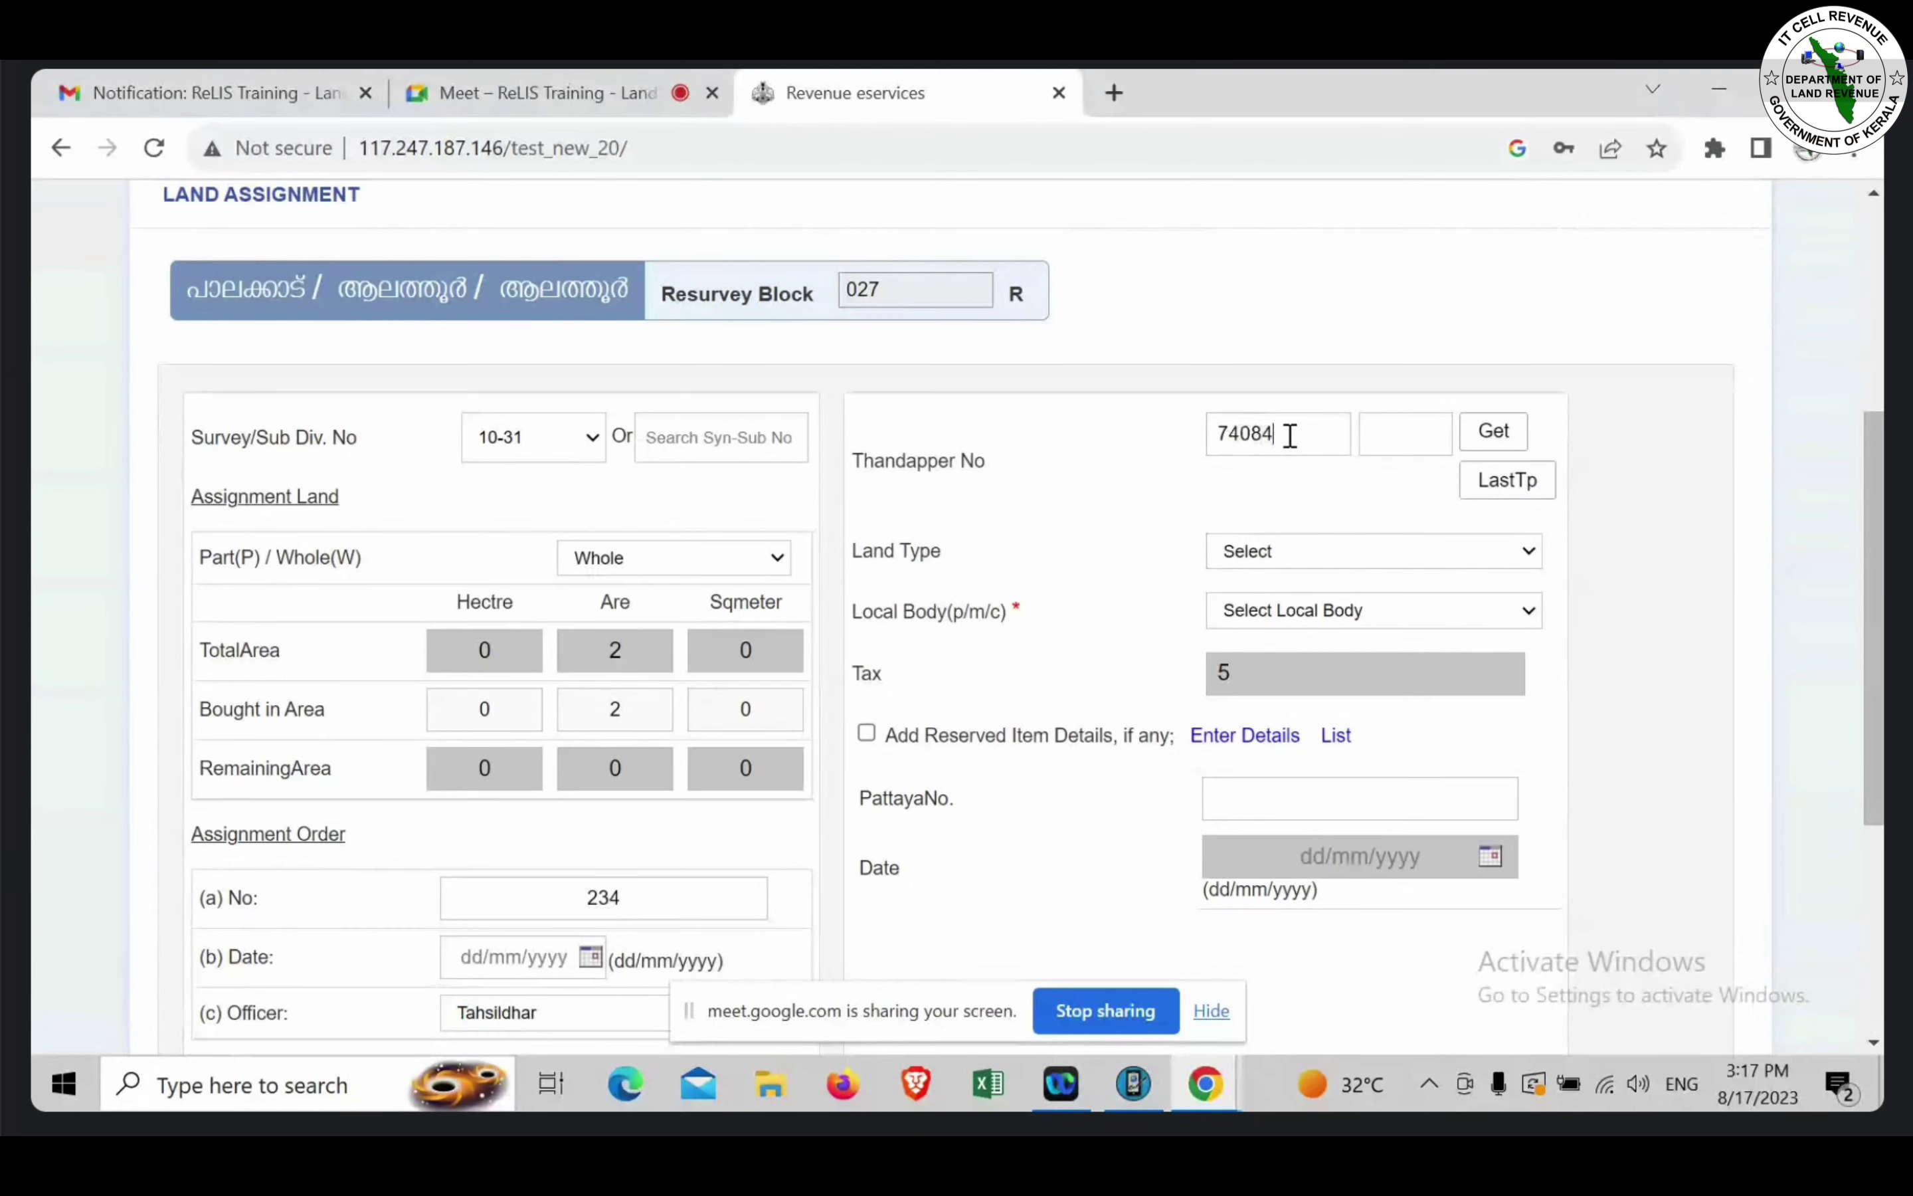
pyautogui.click(1496, 440)
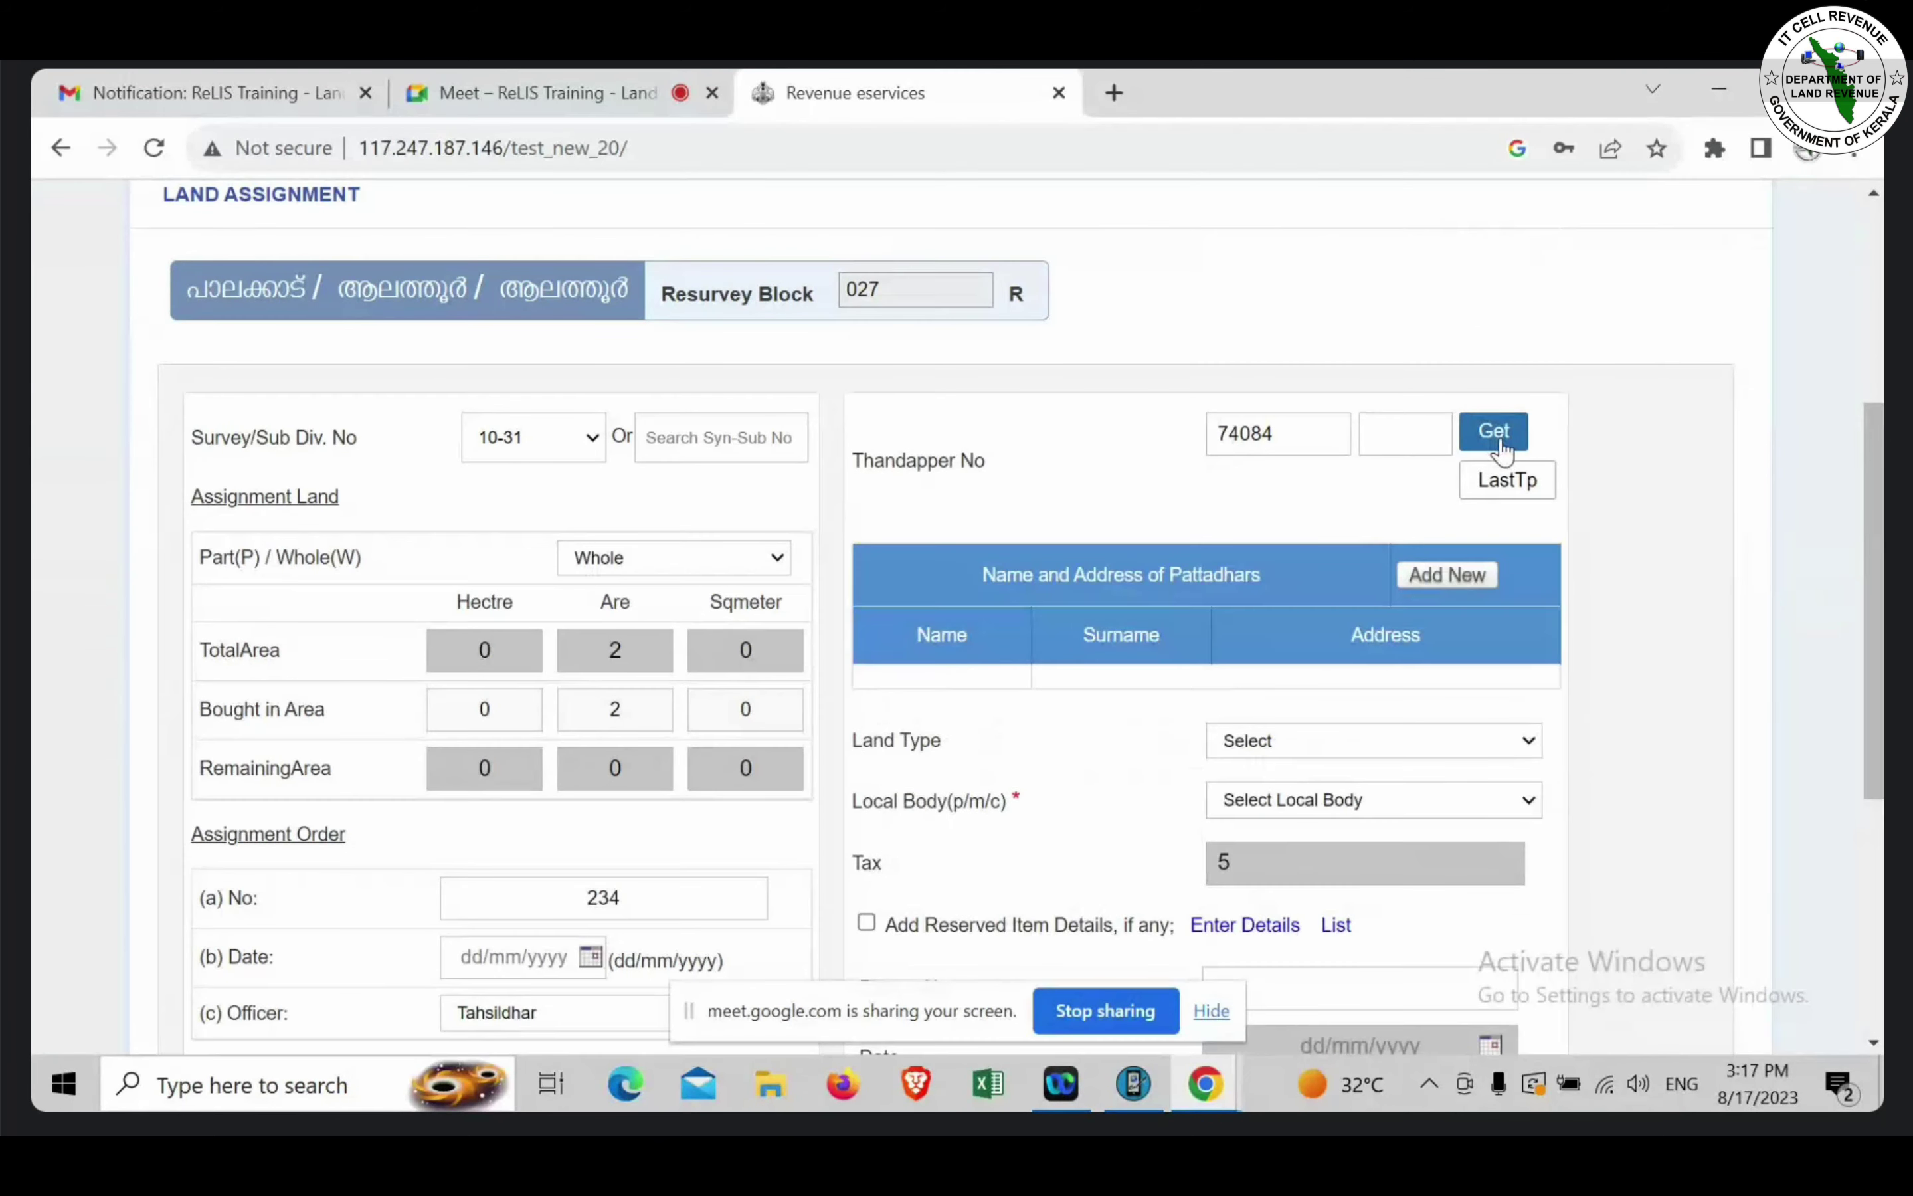
pyautogui.scroll(-2, 1465, 433)
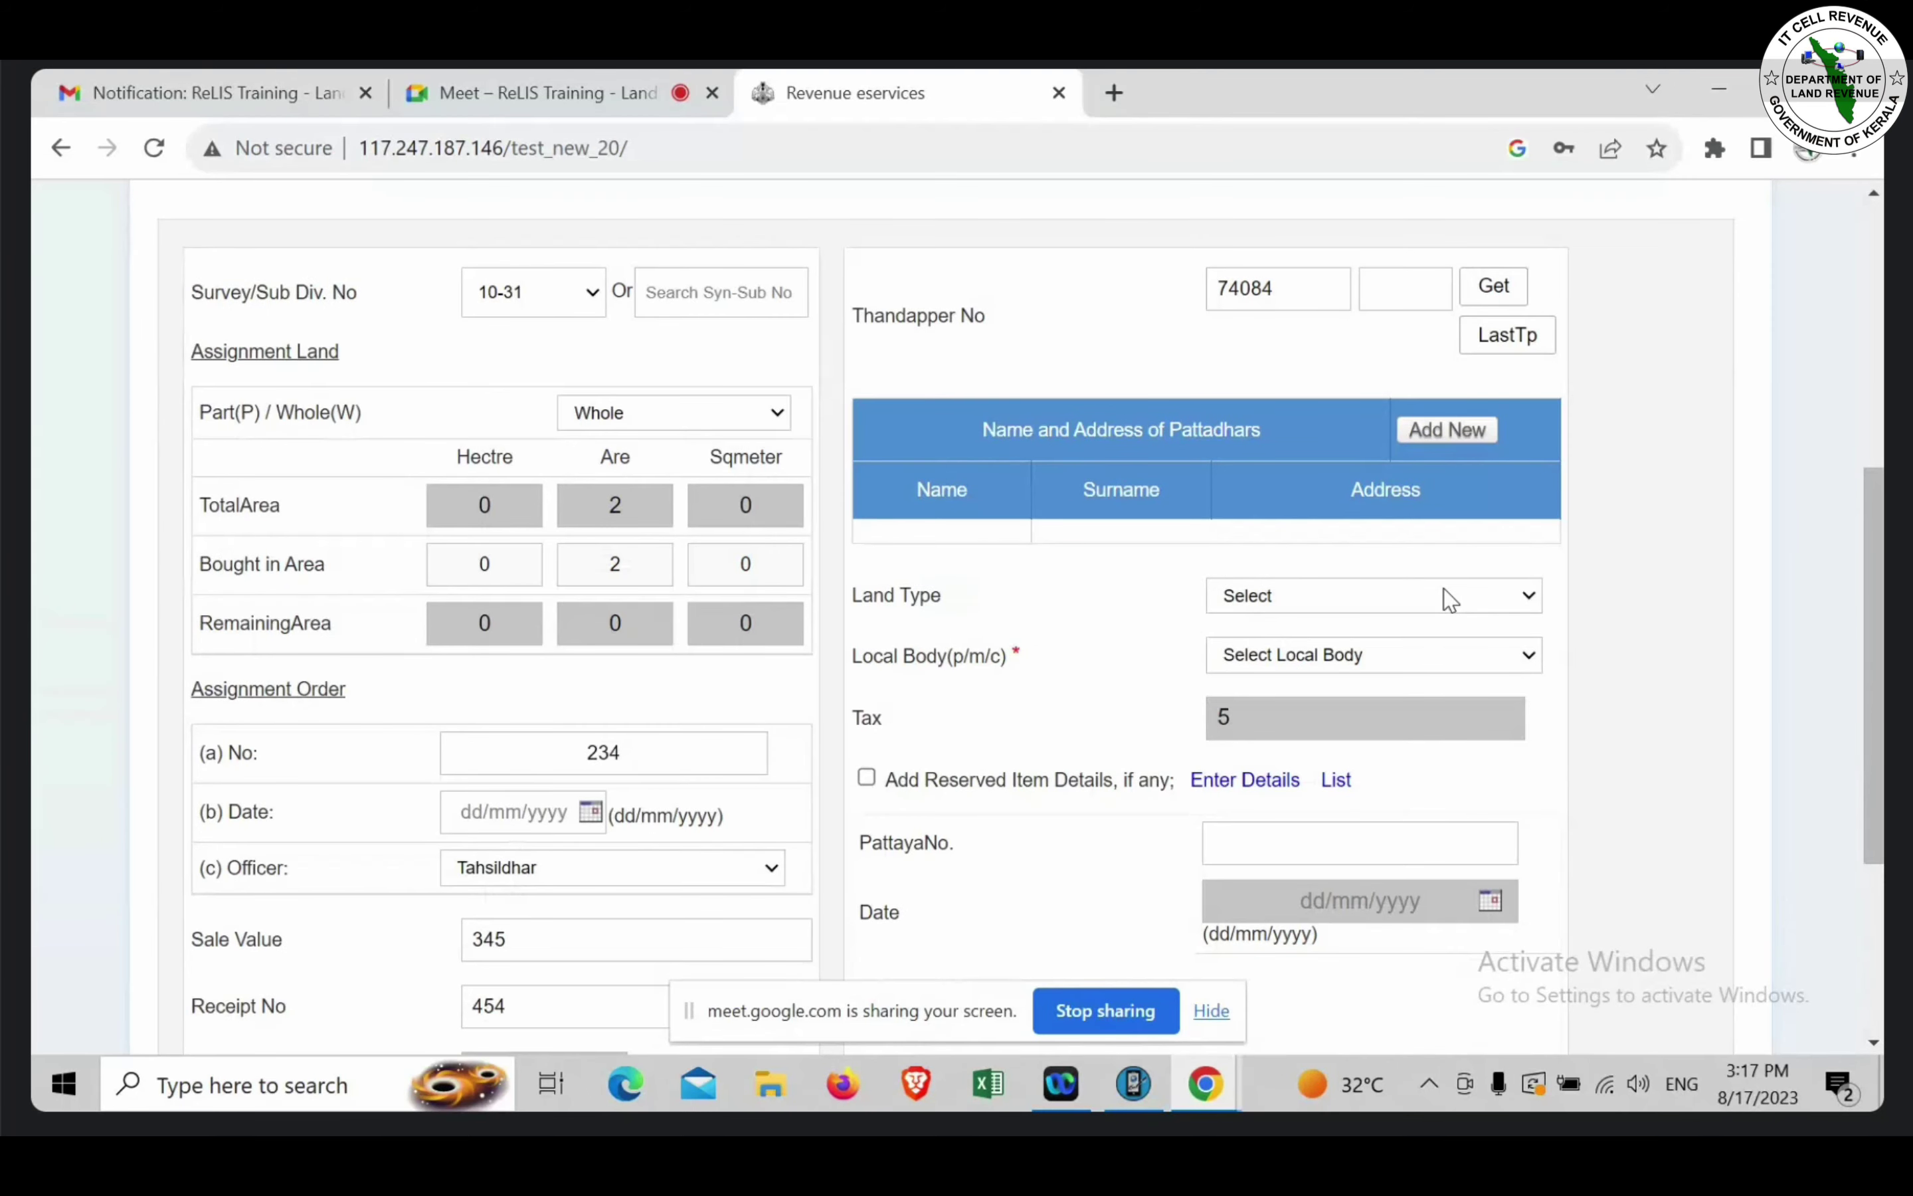
# Add a new pattadhar with a suggested name, surname 'xxx' and relation പിതാവ്.
pyautogui.click(1452, 439)
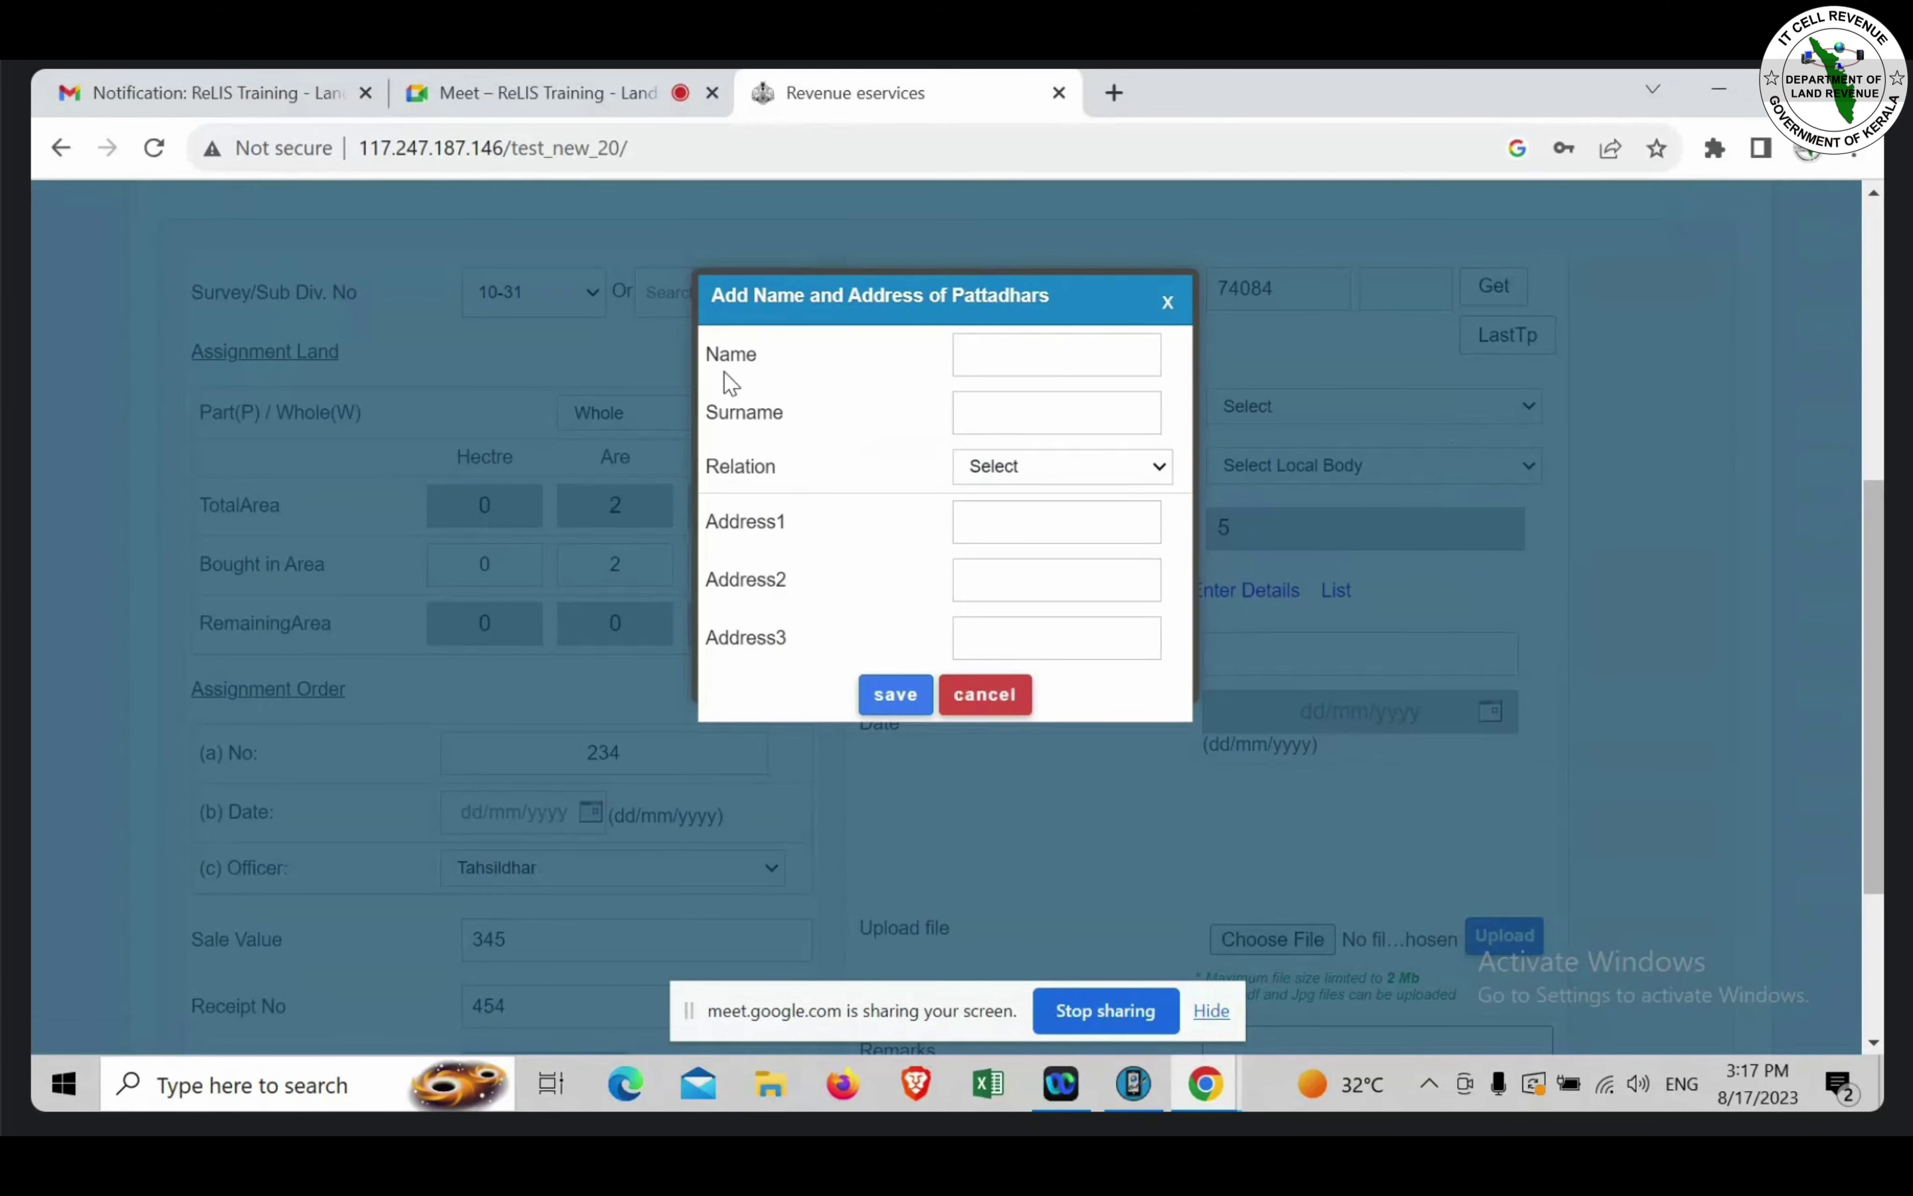
pyautogui.click(1012, 357)
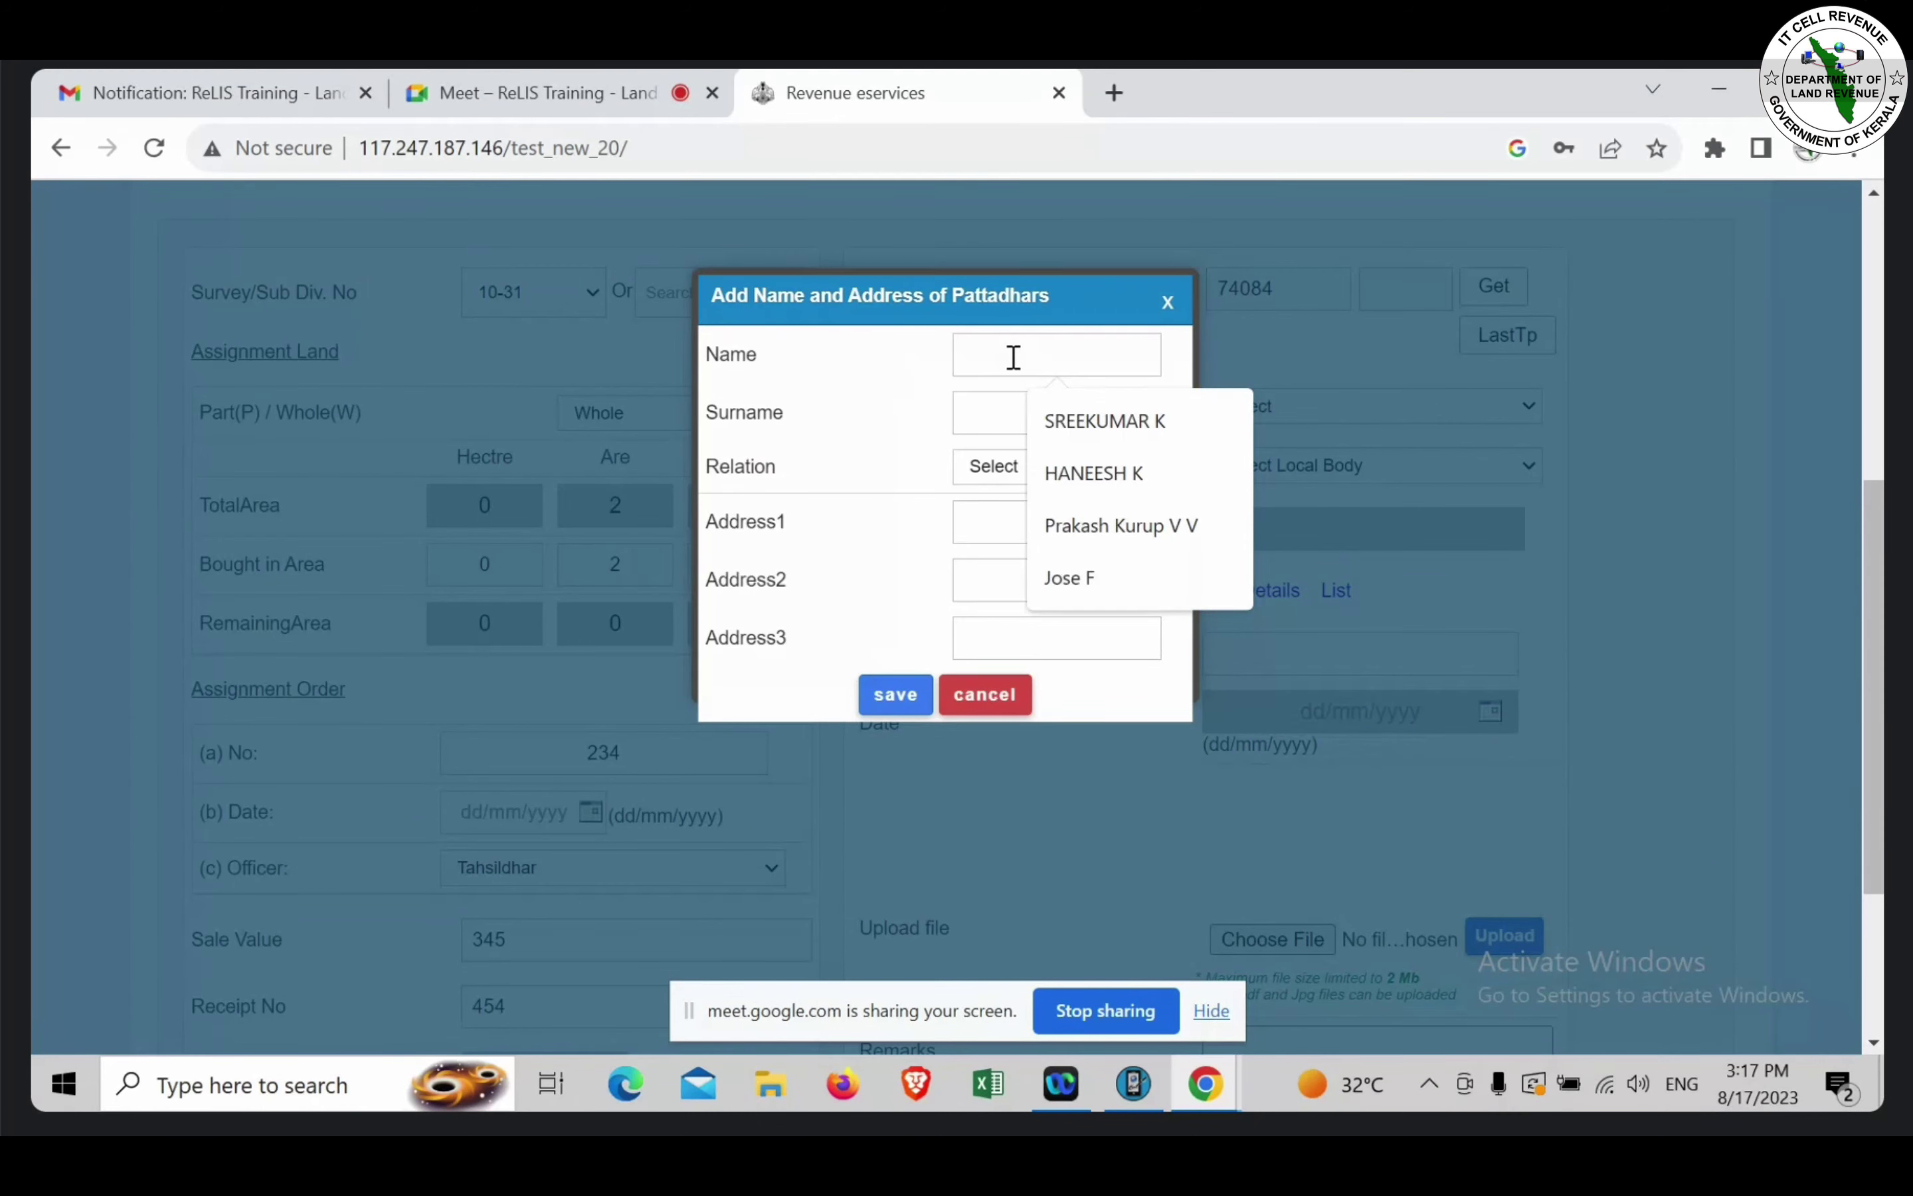
pyautogui.click(1094, 473)
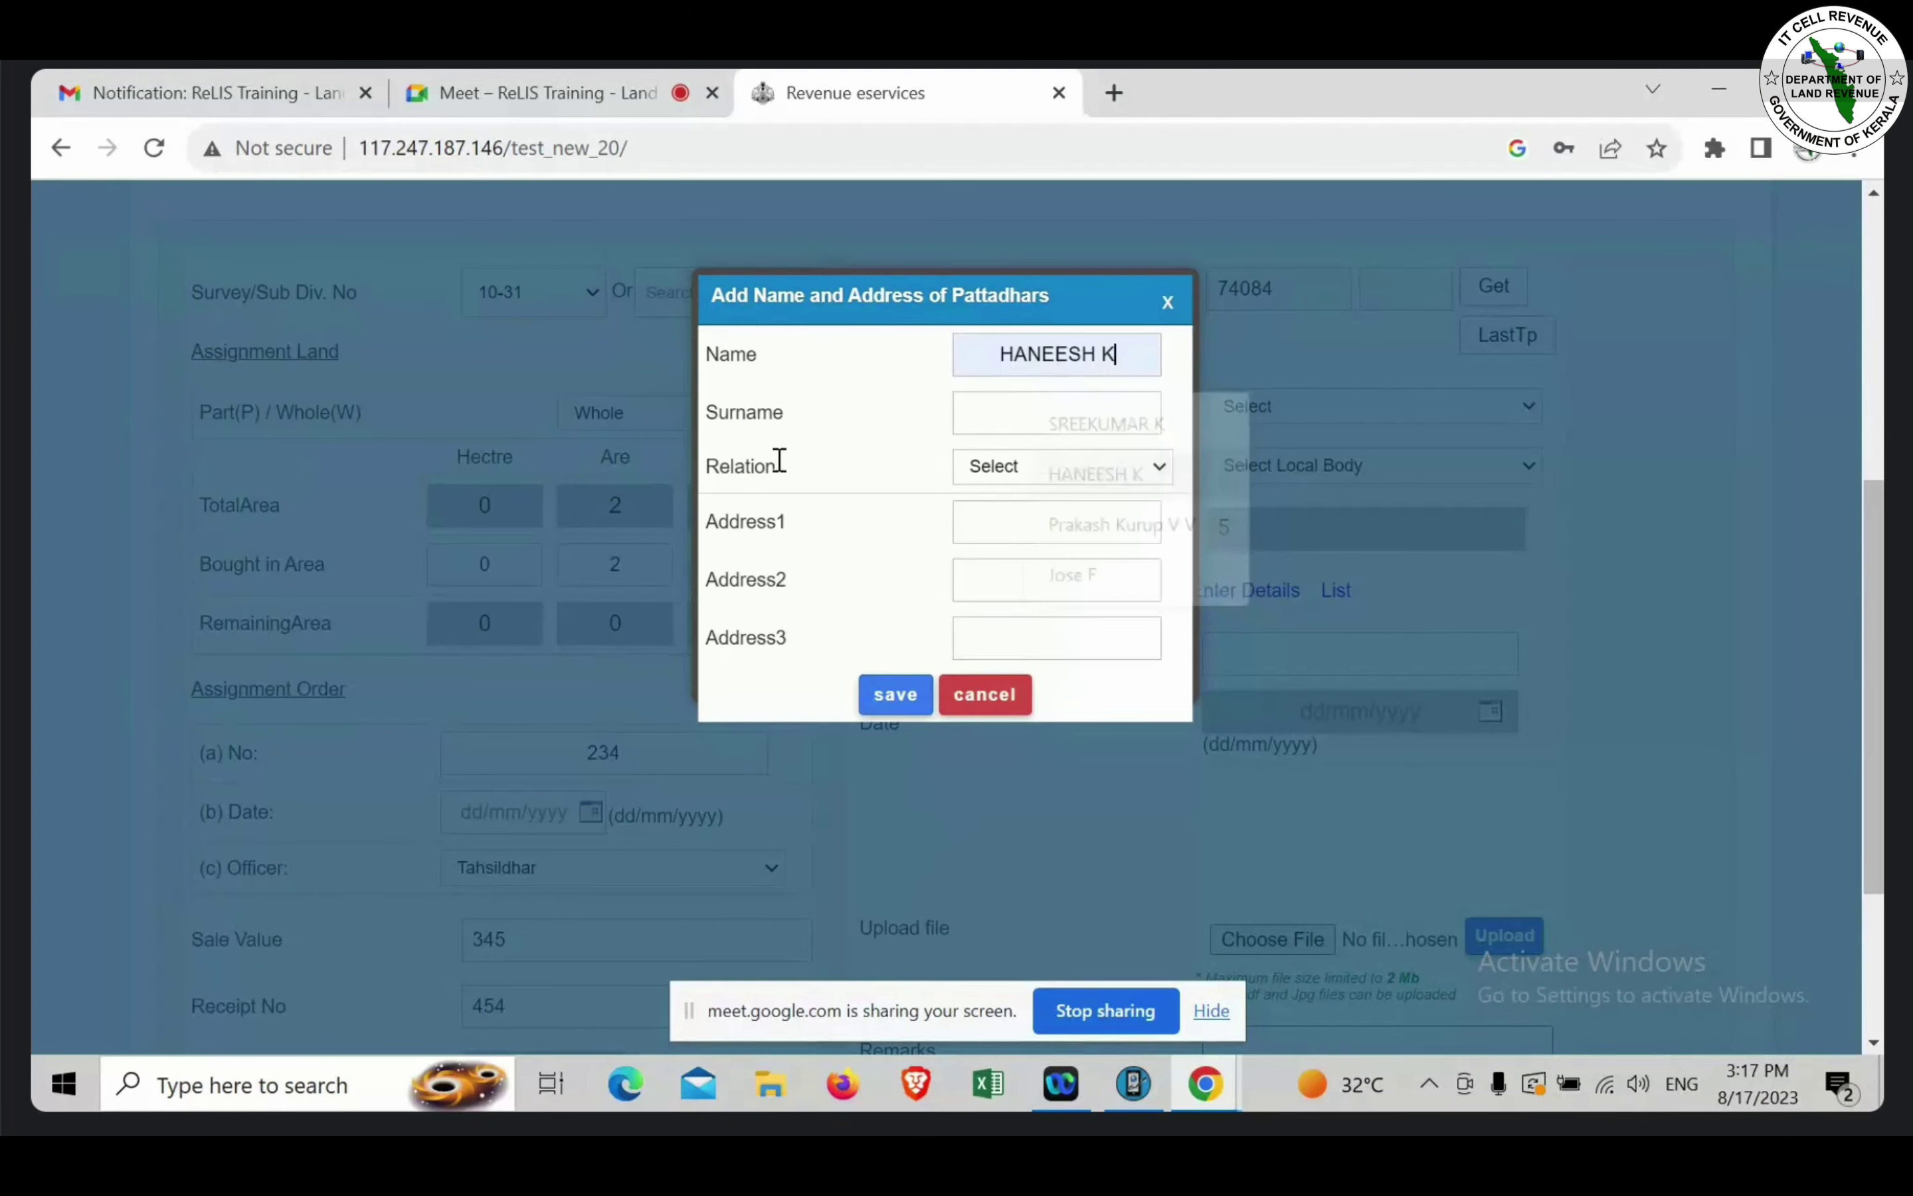
pyautogui.click(1035, 412)
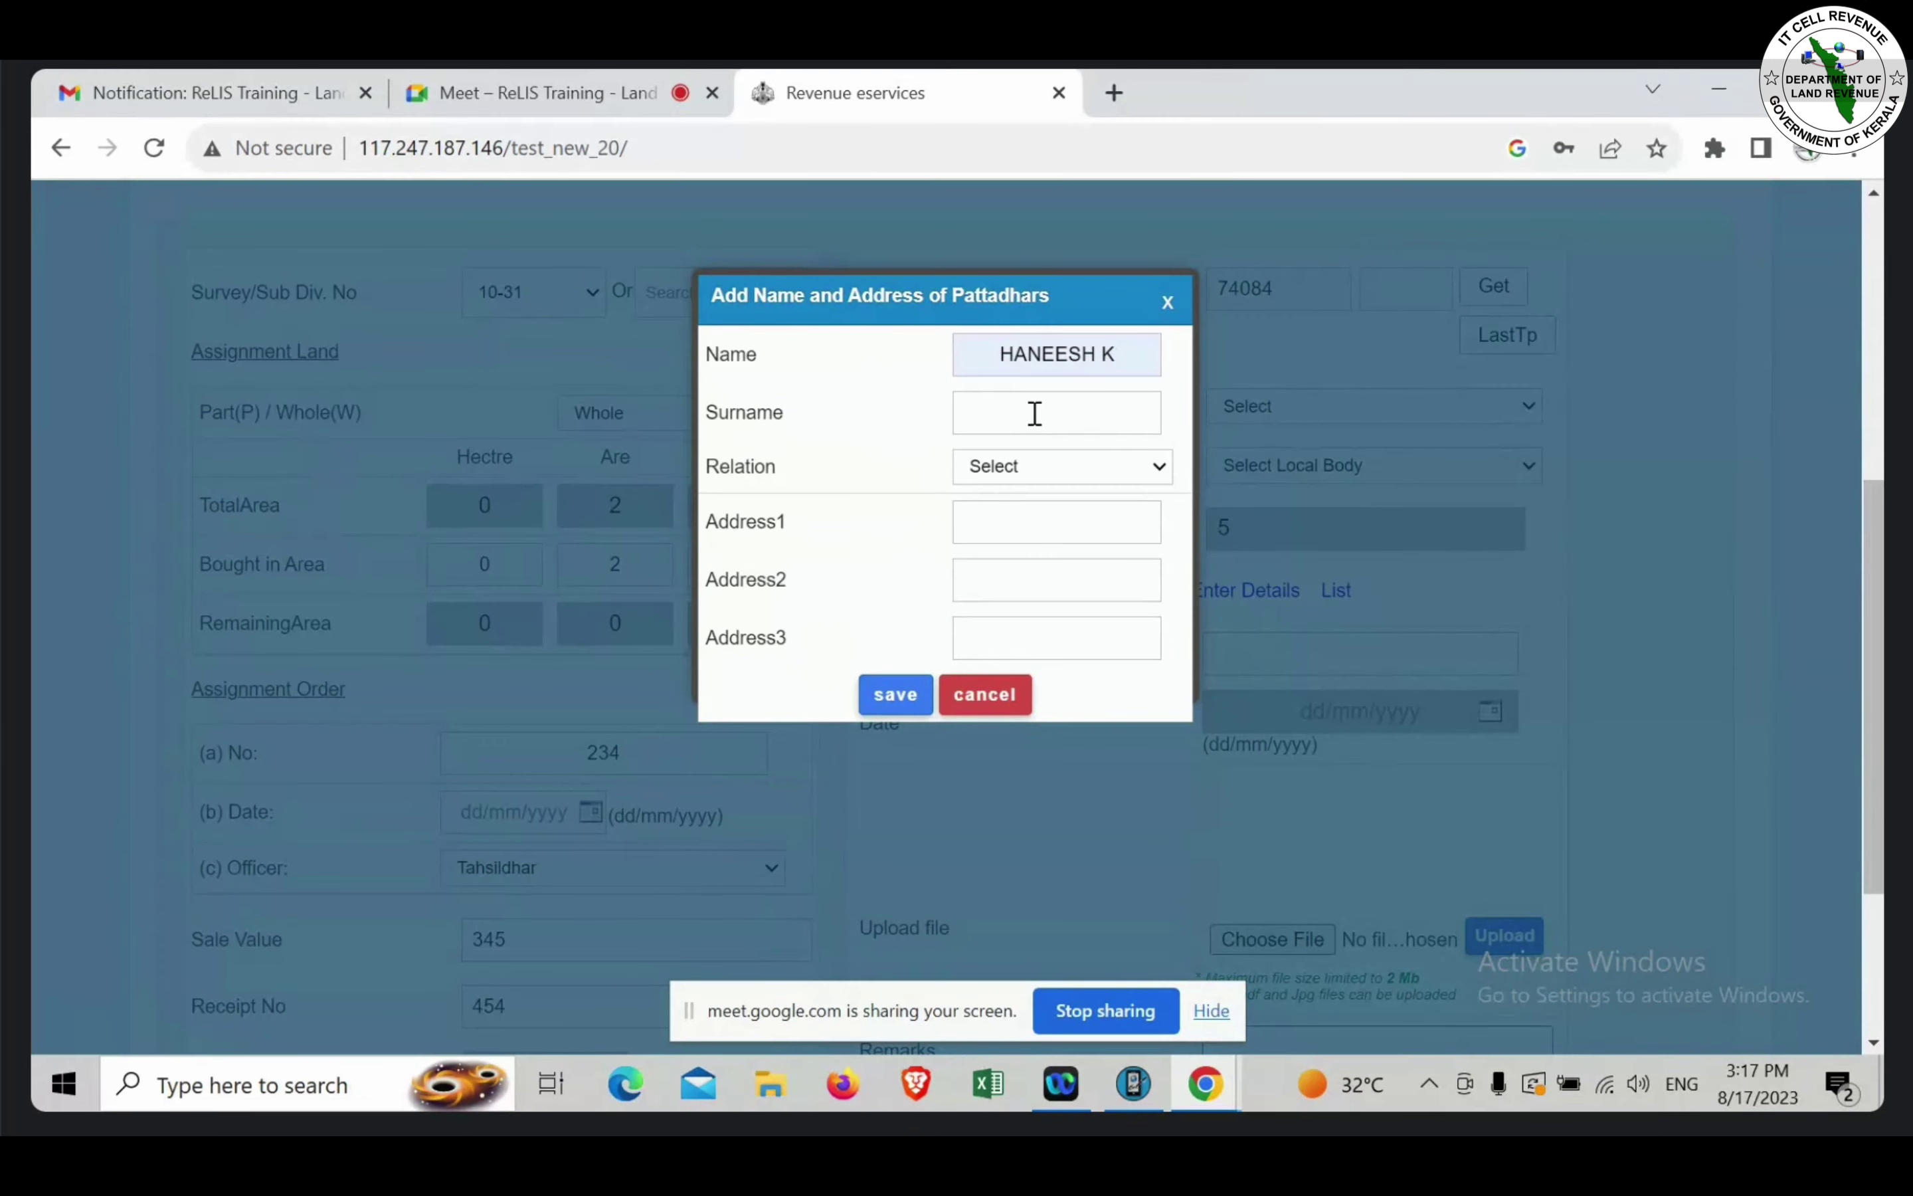
pyautogui.write('xxx')
pyautogui.click(1053, 466)
pyautogui.click(1042, 513)
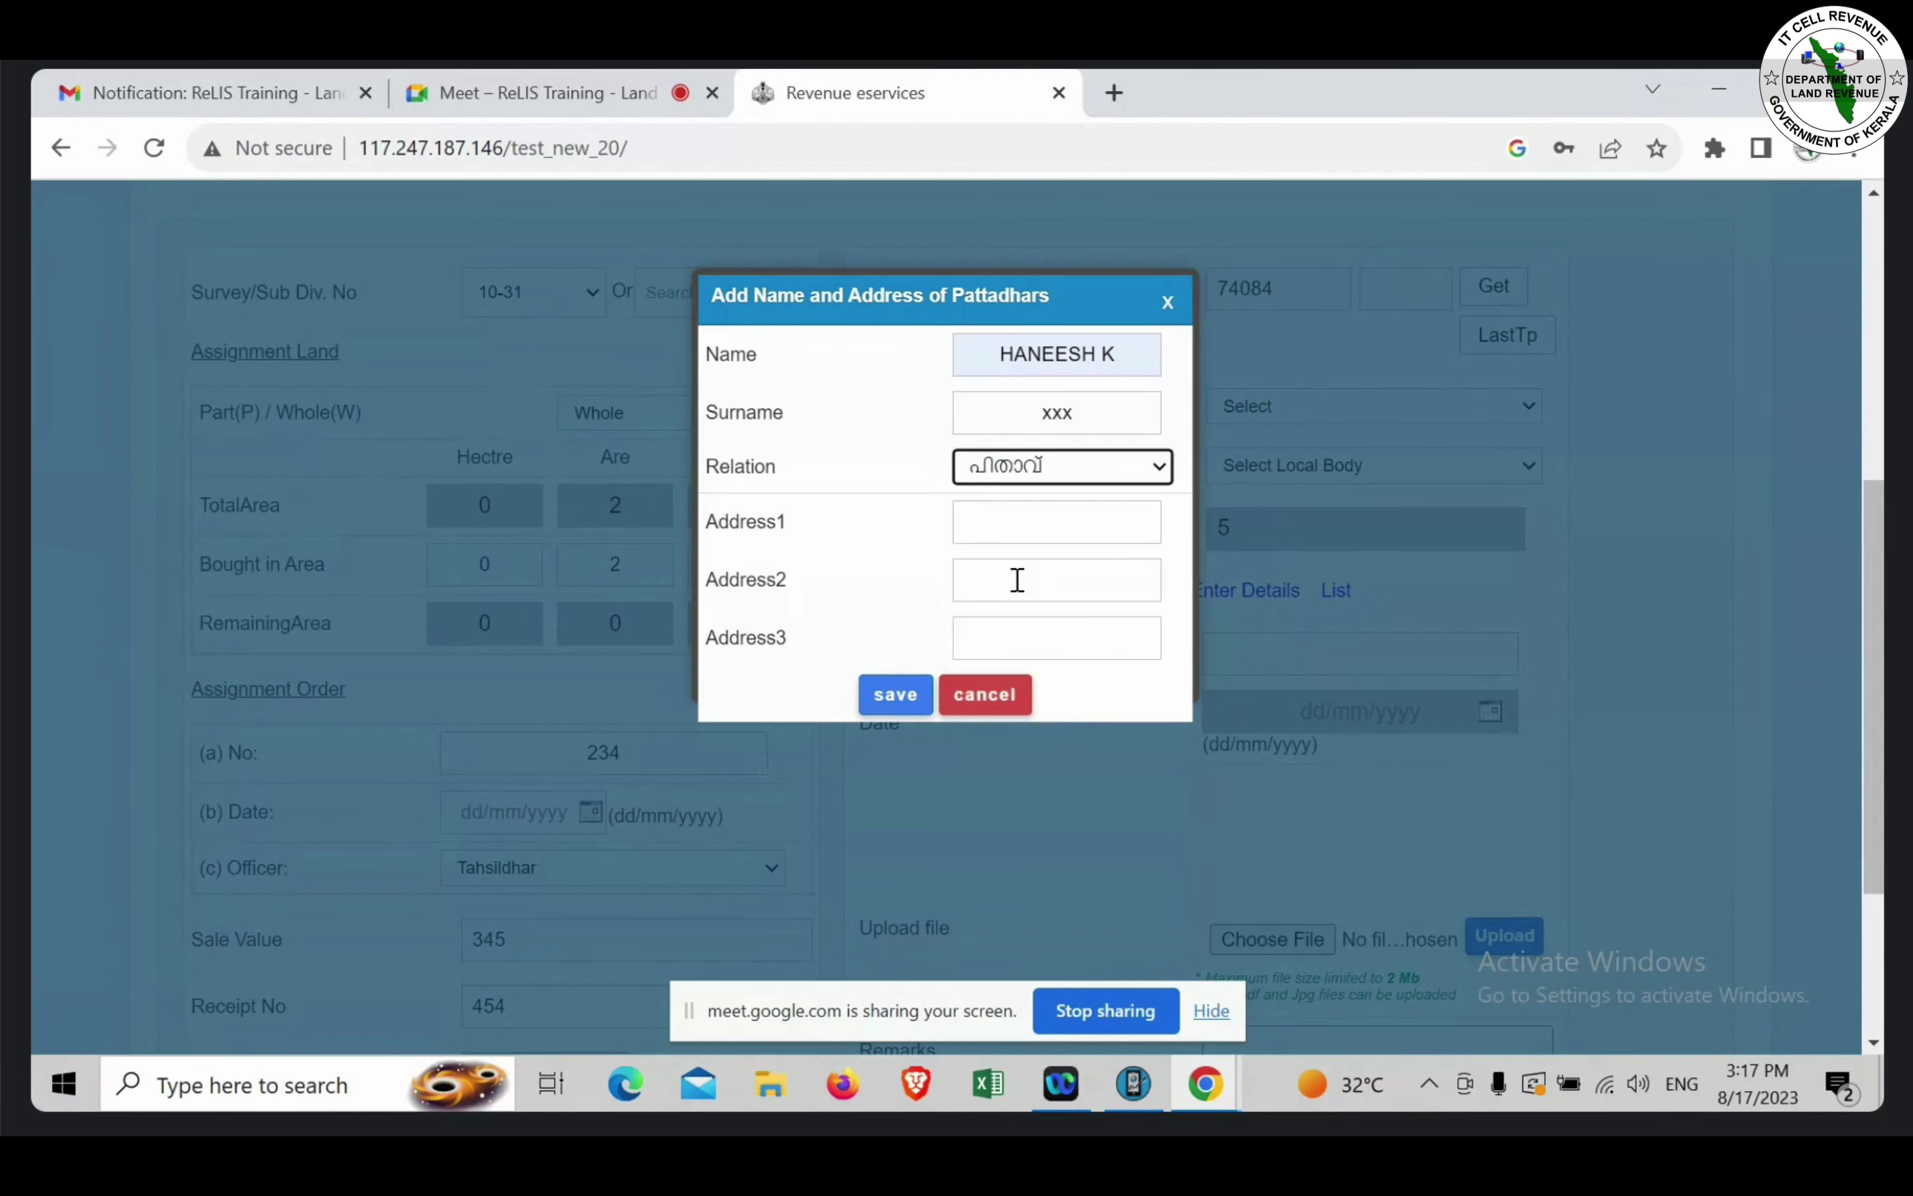
# Fill all three address lines with 'xxxx' and save the new pattadhar entry.
pyautogui.click(1070, 527)
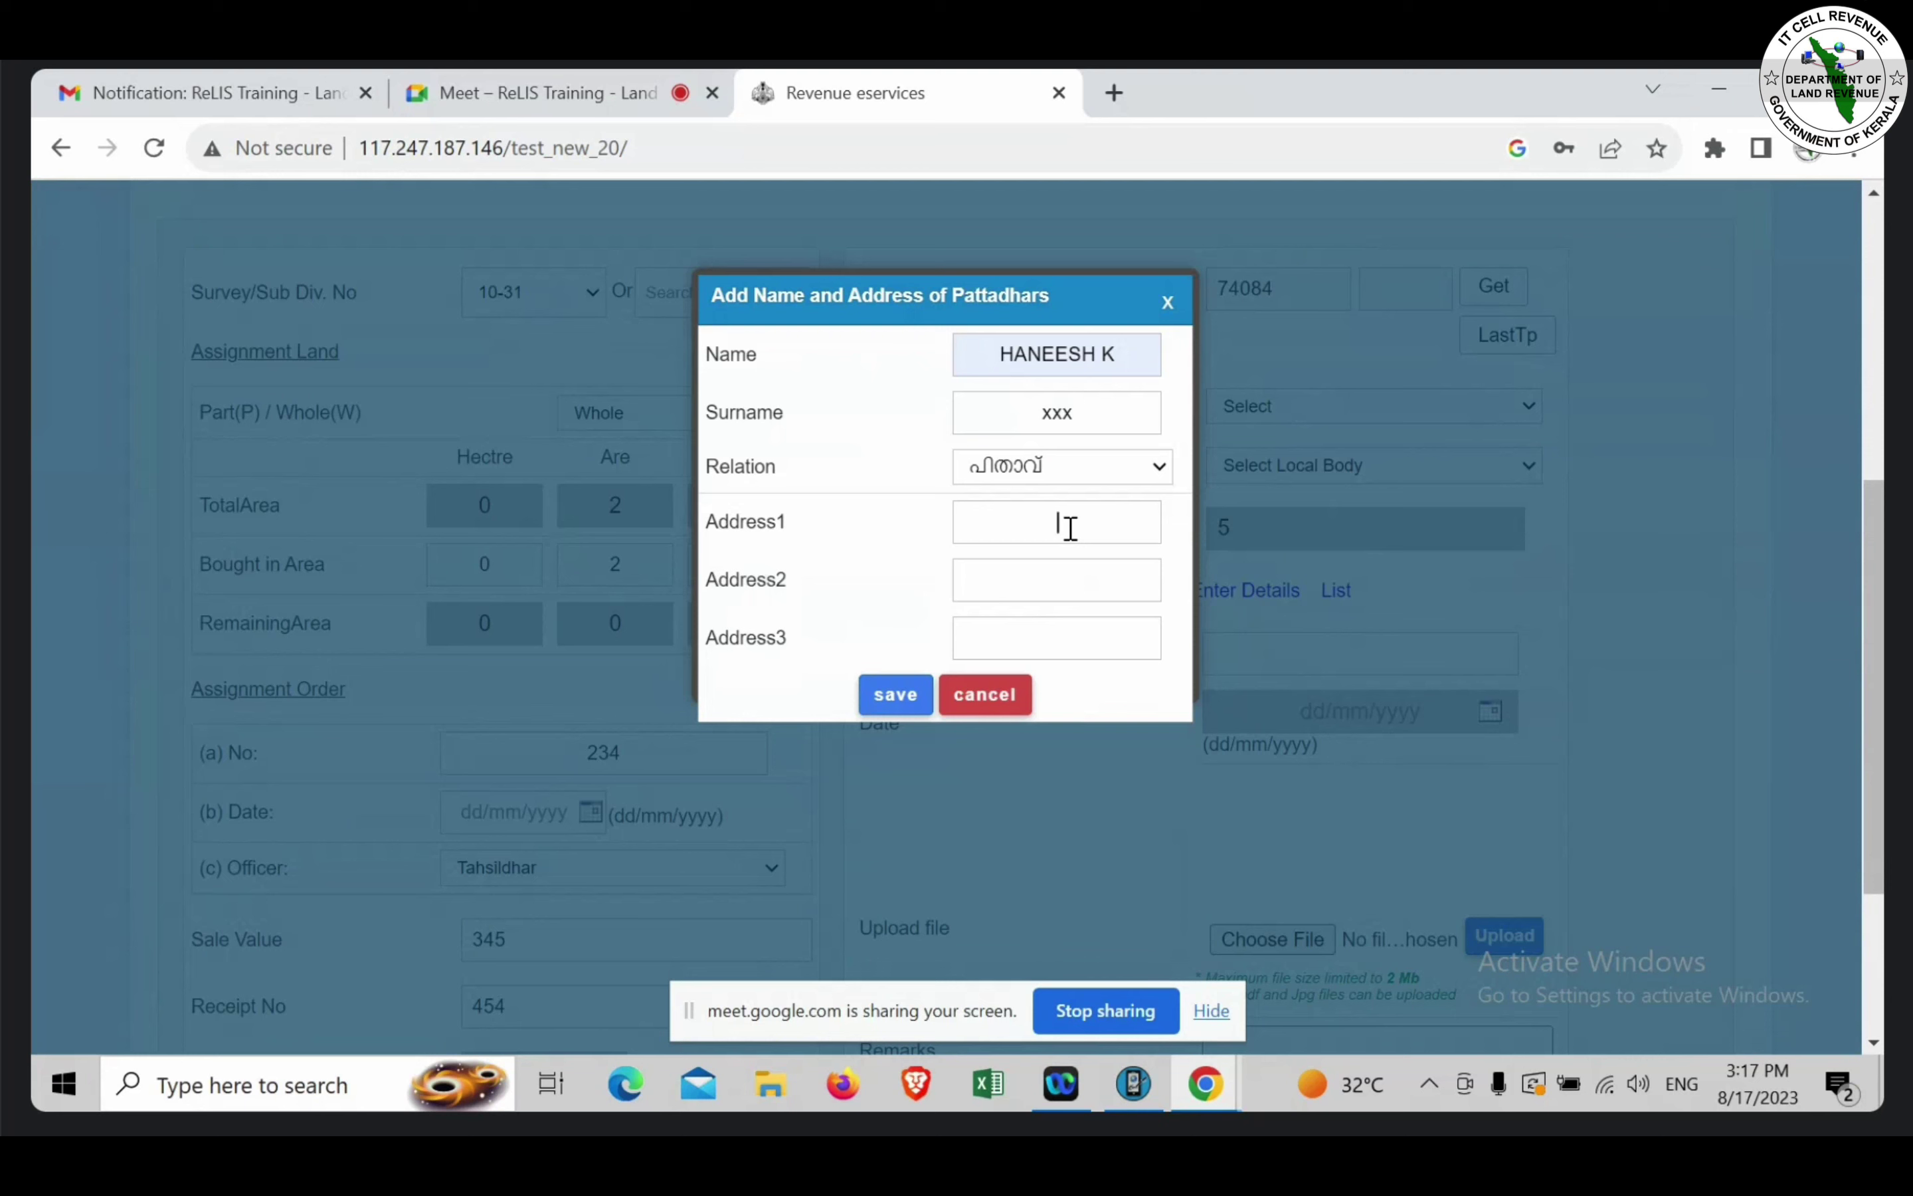
pyautogui.write('xxxx')
pyautogui.click(1077, 594)
pyautogui.write('xxxx')
pyautogui.click(1065, 644)
pyautogui.write('xxxx')
pyautogui.click(895, 695)
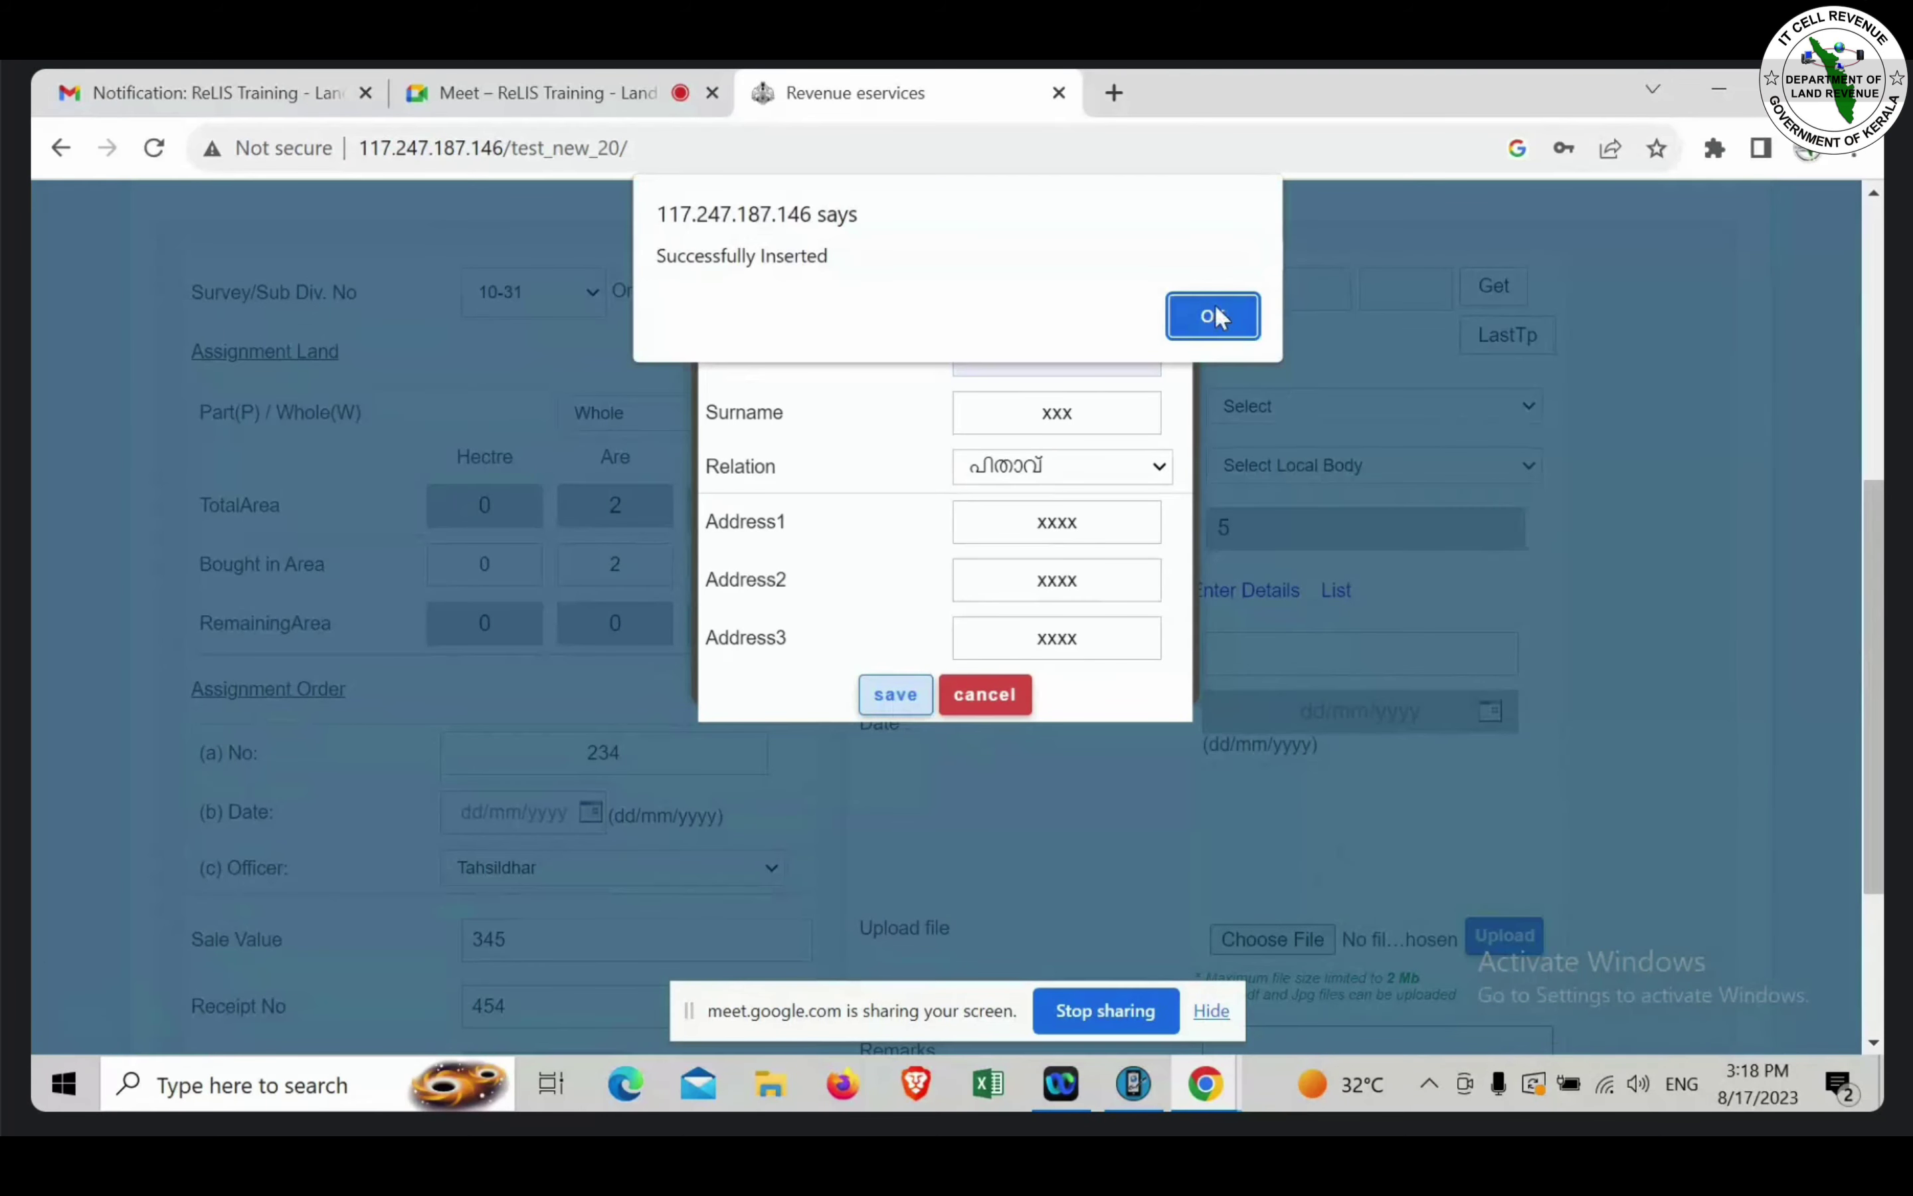
pyautogui.click(1215, 316)
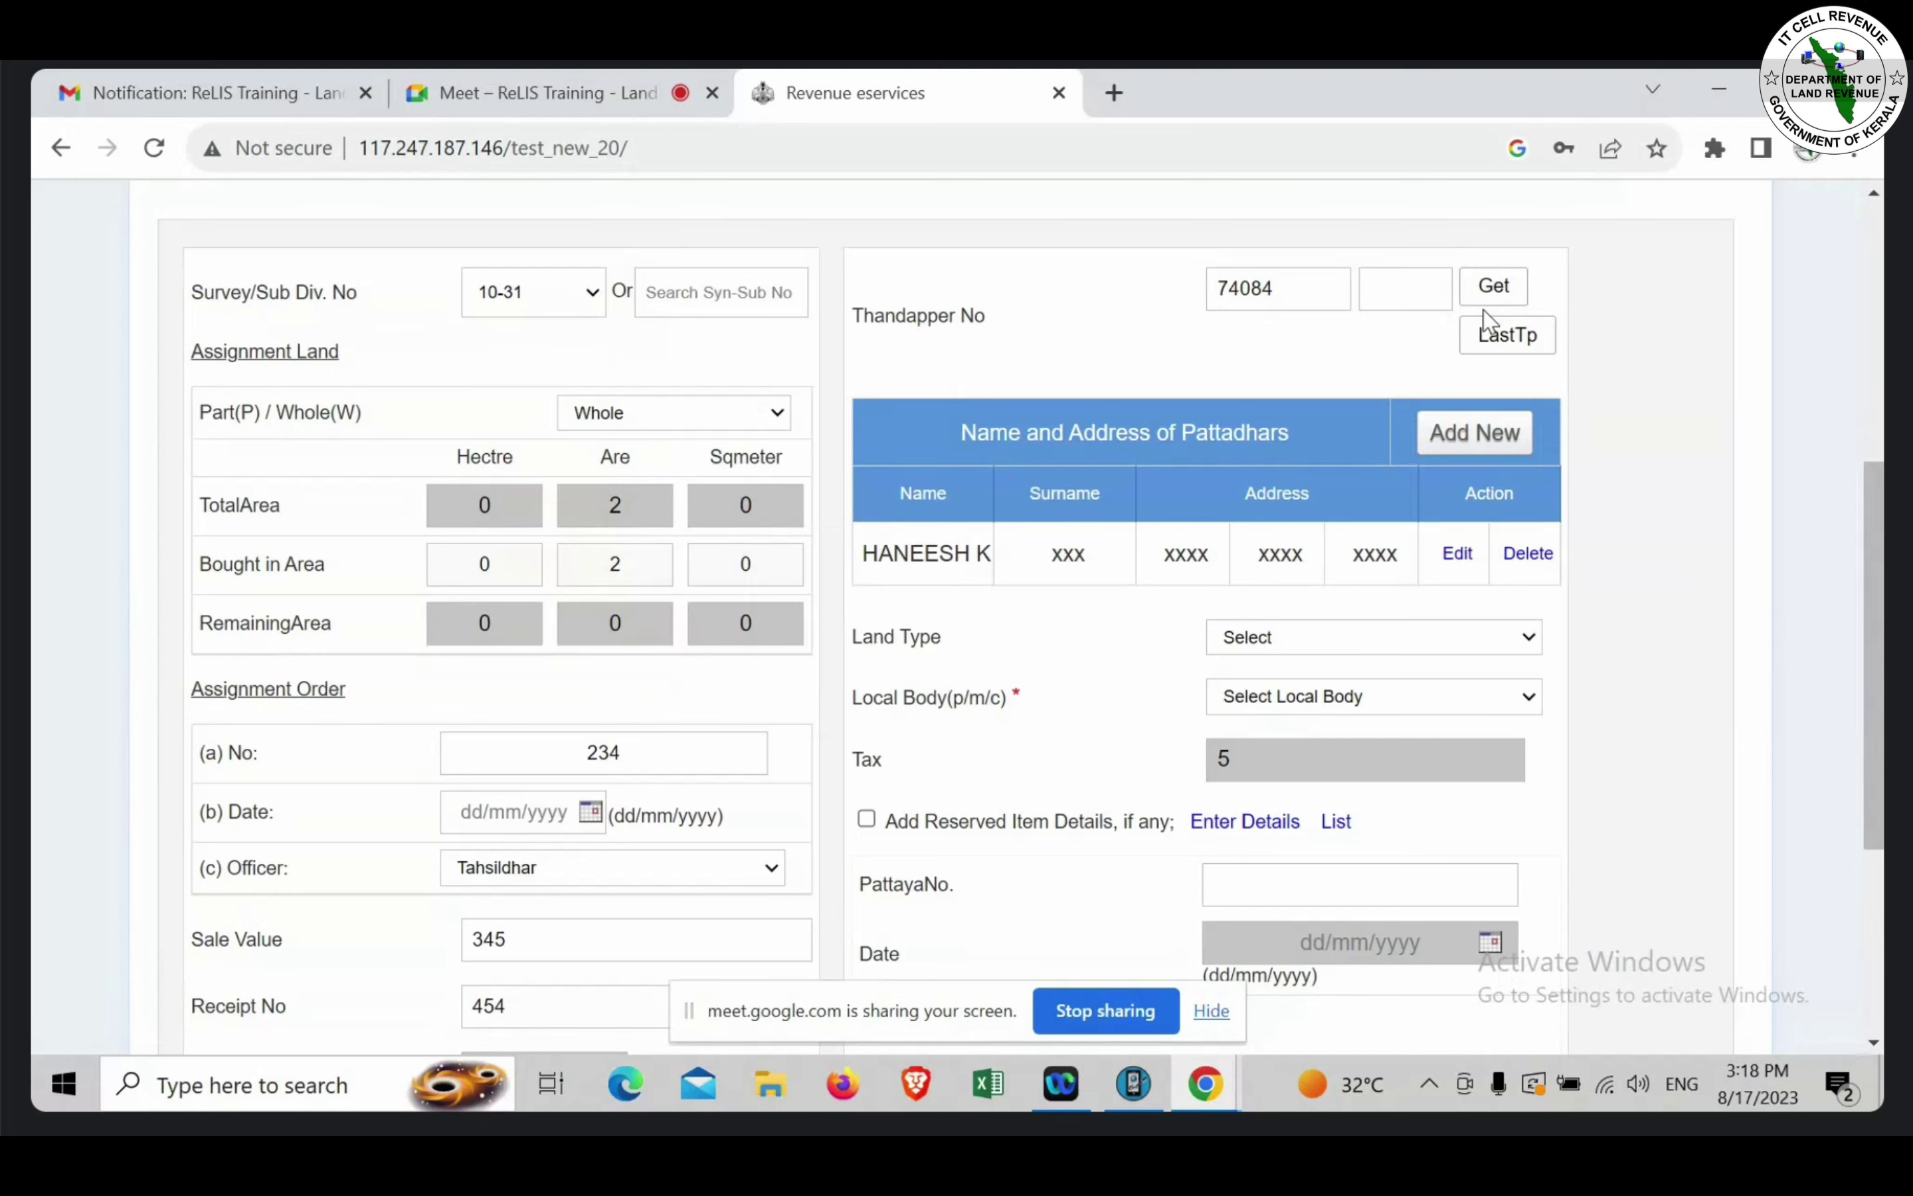
# Edit the listed pattadhar, setting land type to പുരയിടം and local body to പഞ്ചായത്ത്.
pyautogui.scroll(-2, 1497, 656)
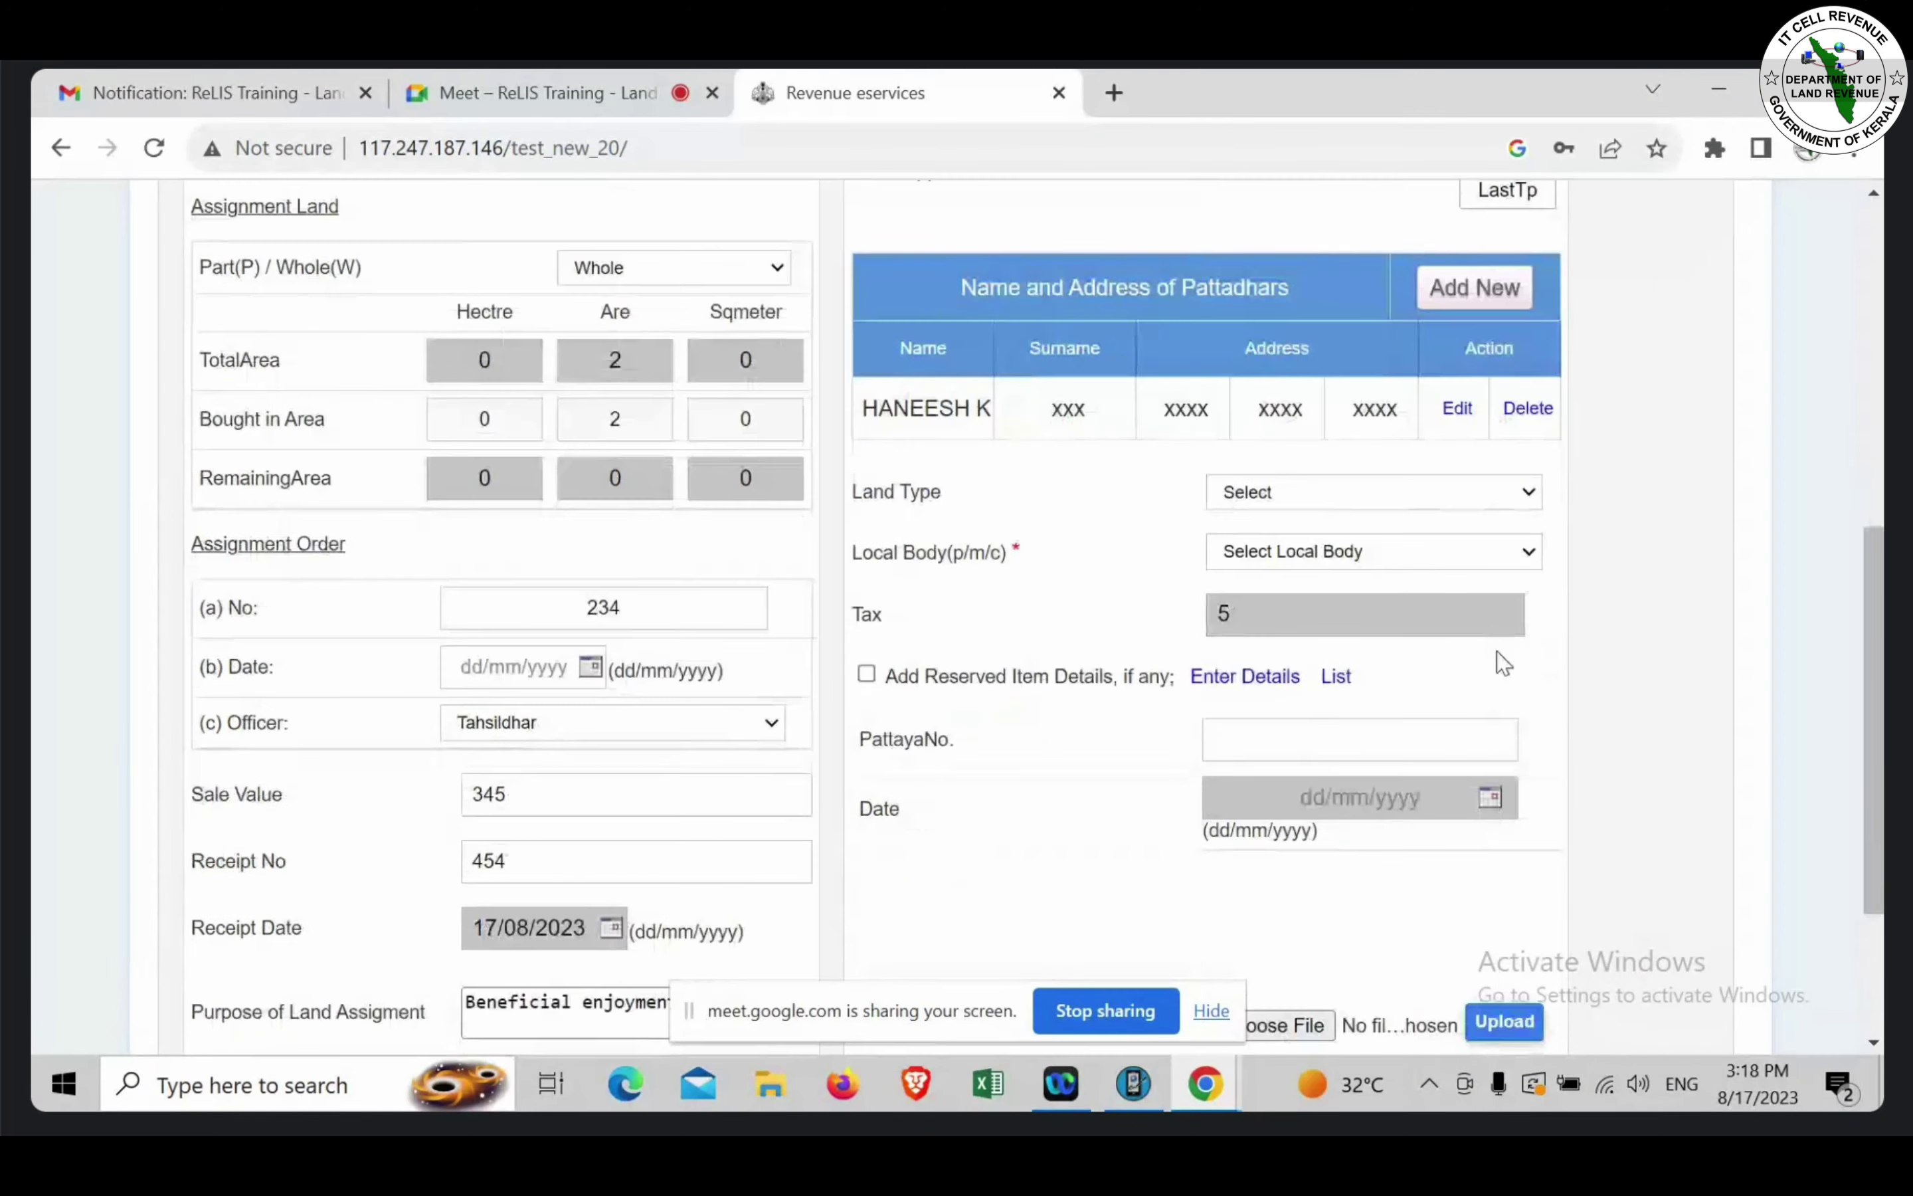
pyautogui.scroll(2, 1332, 511)
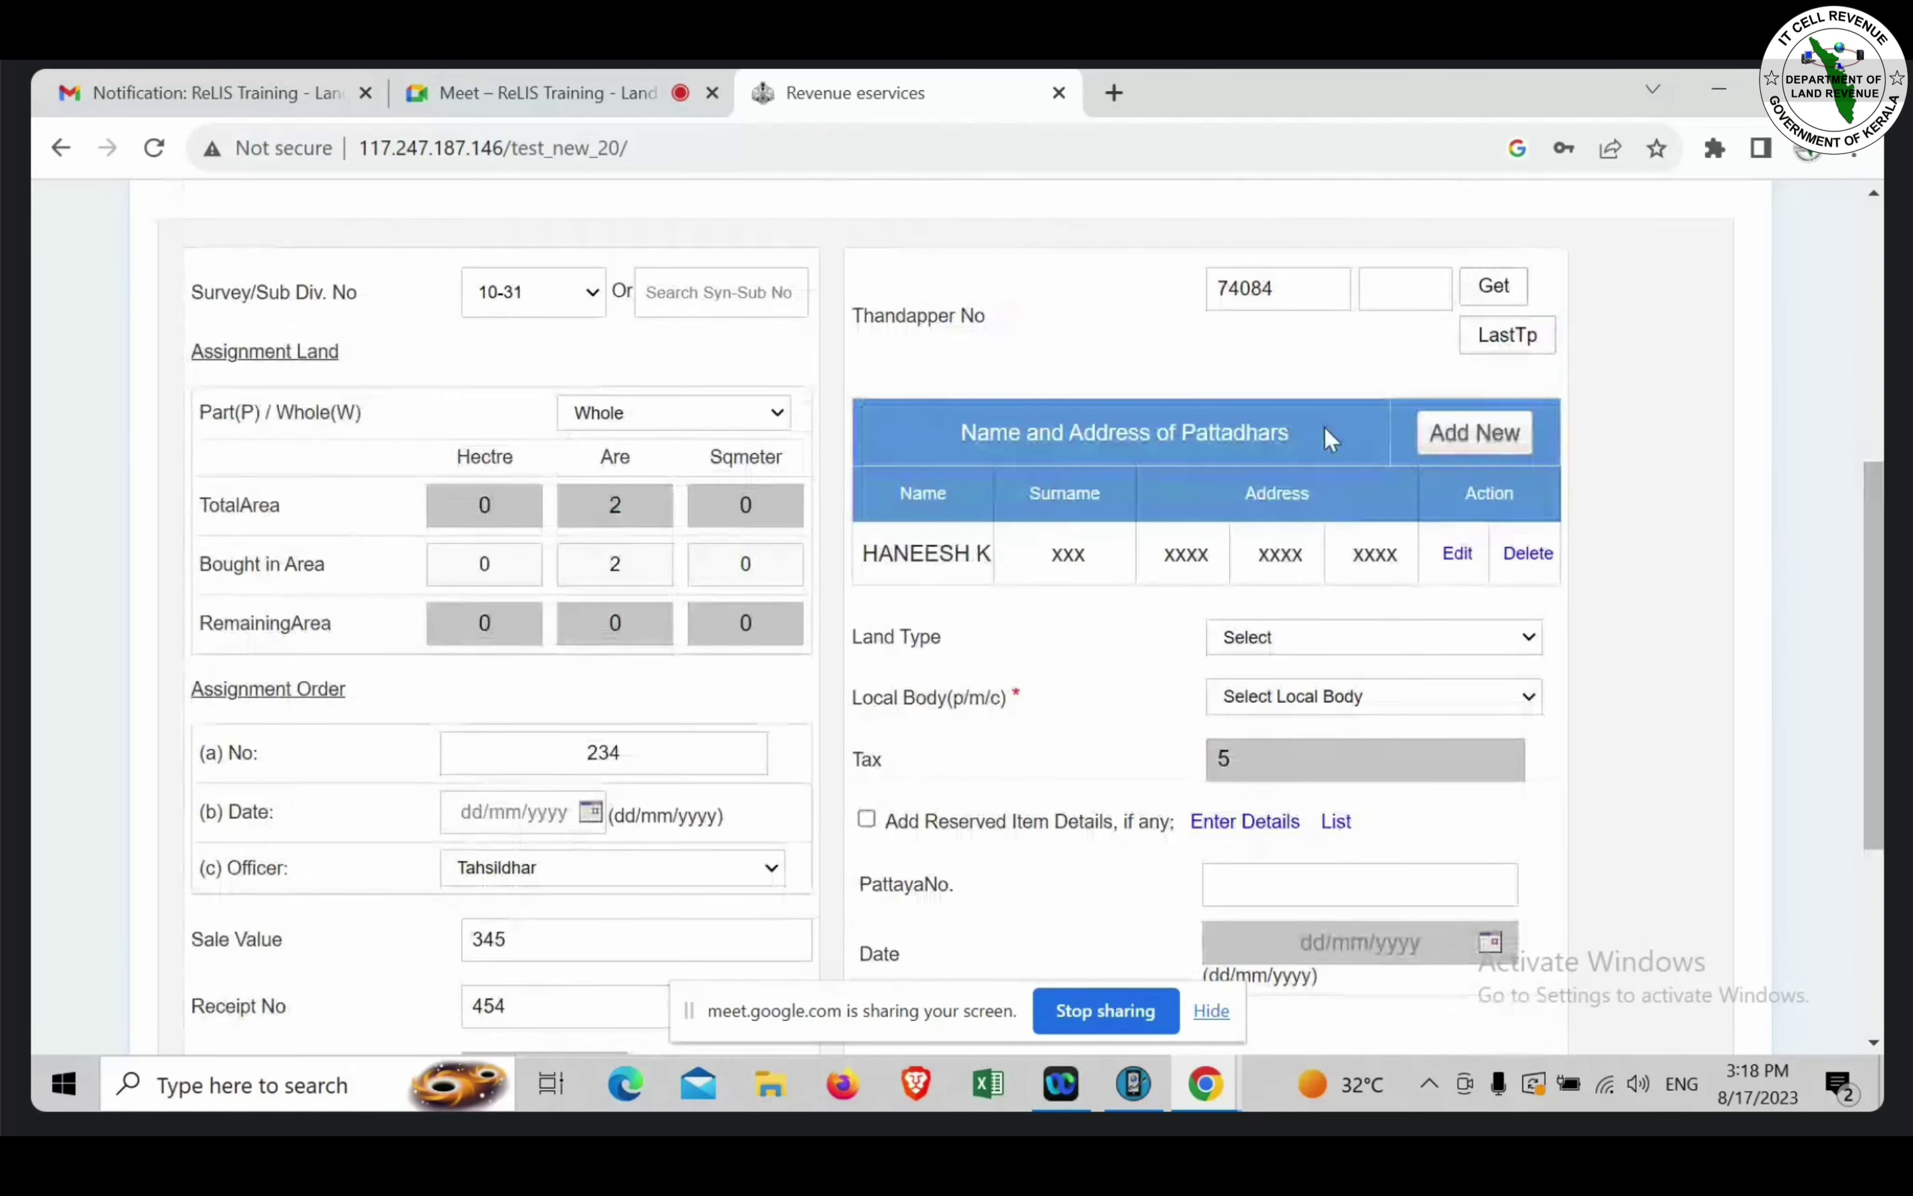
pyautogui.click(1458, 553)
pyautogui.scroll(-2, 1356, 499)
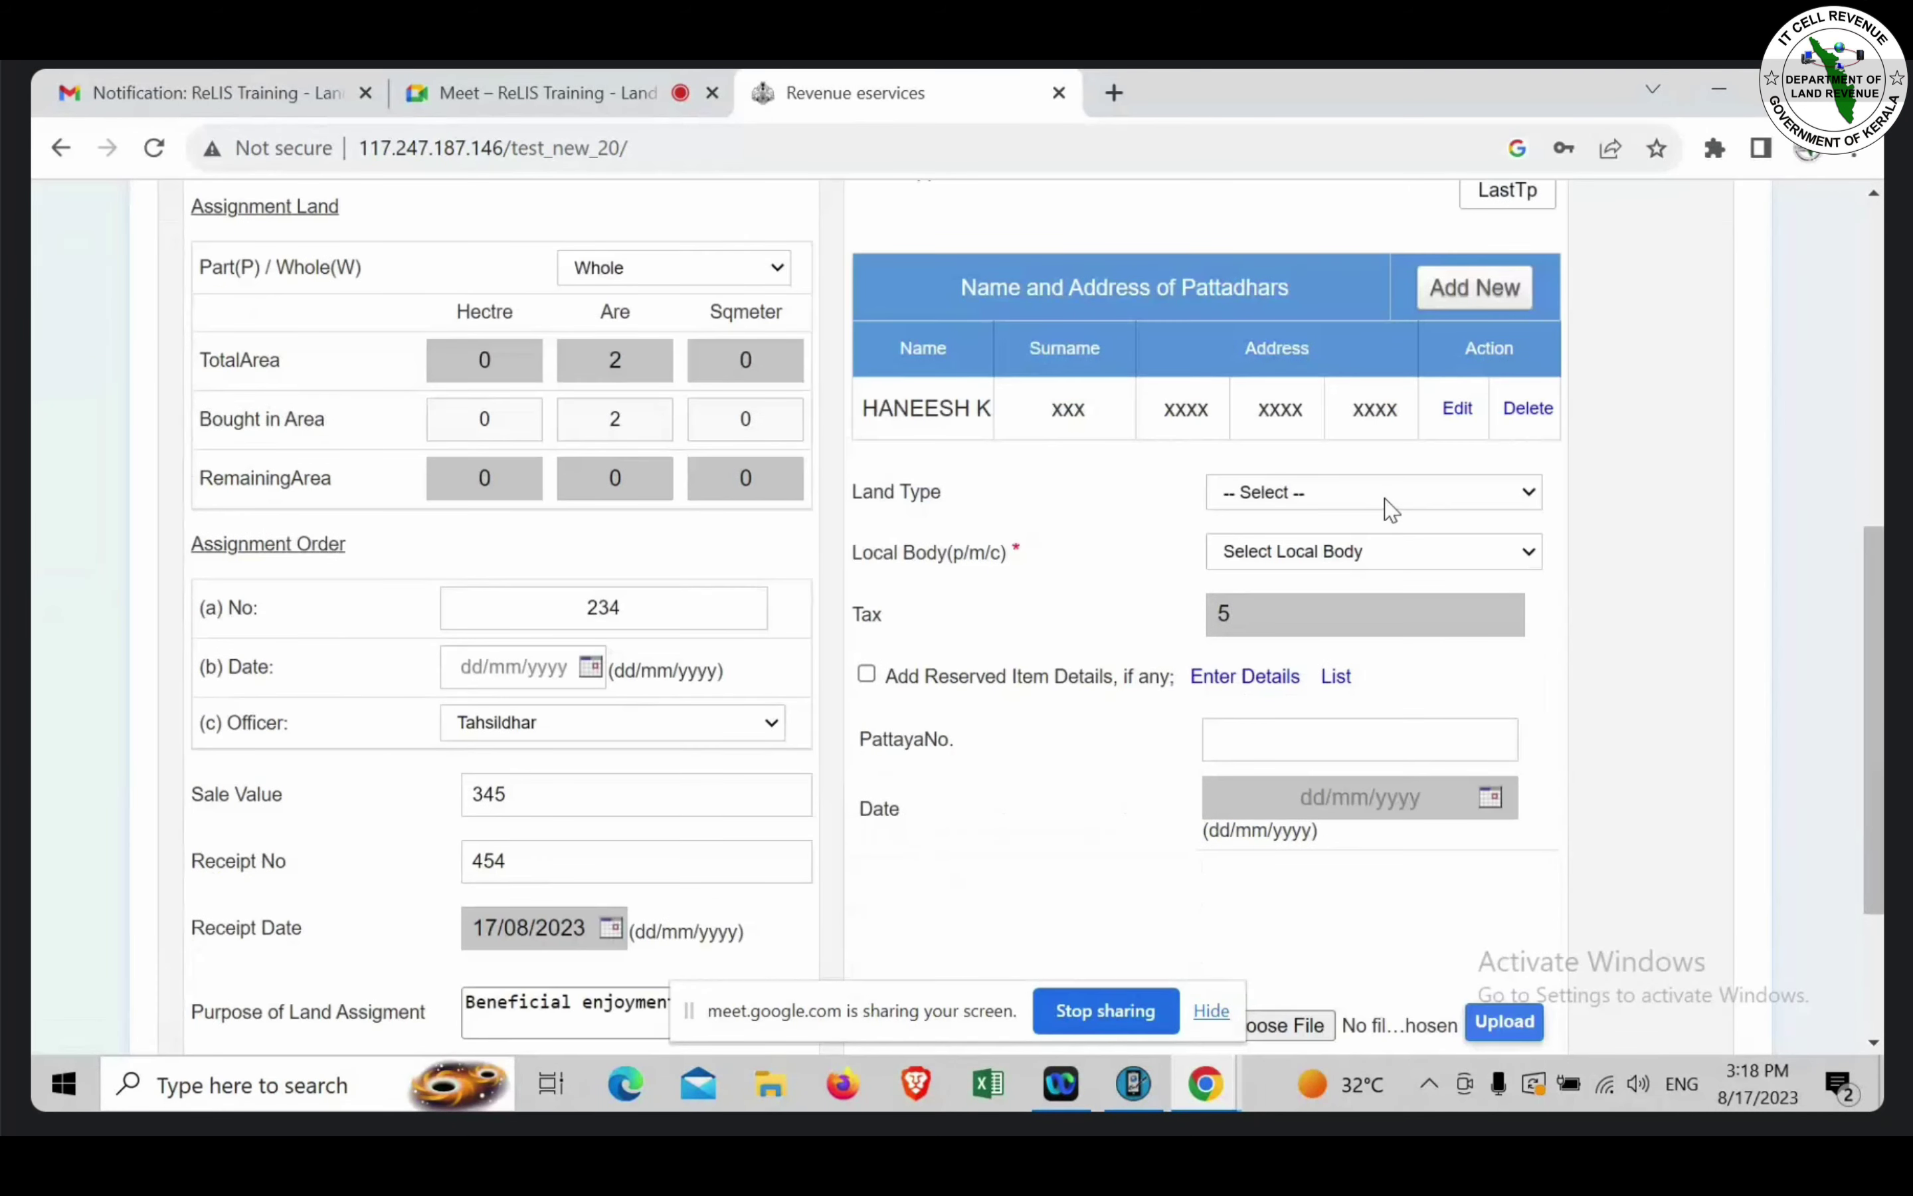
pyautogui.click(1441, 485)
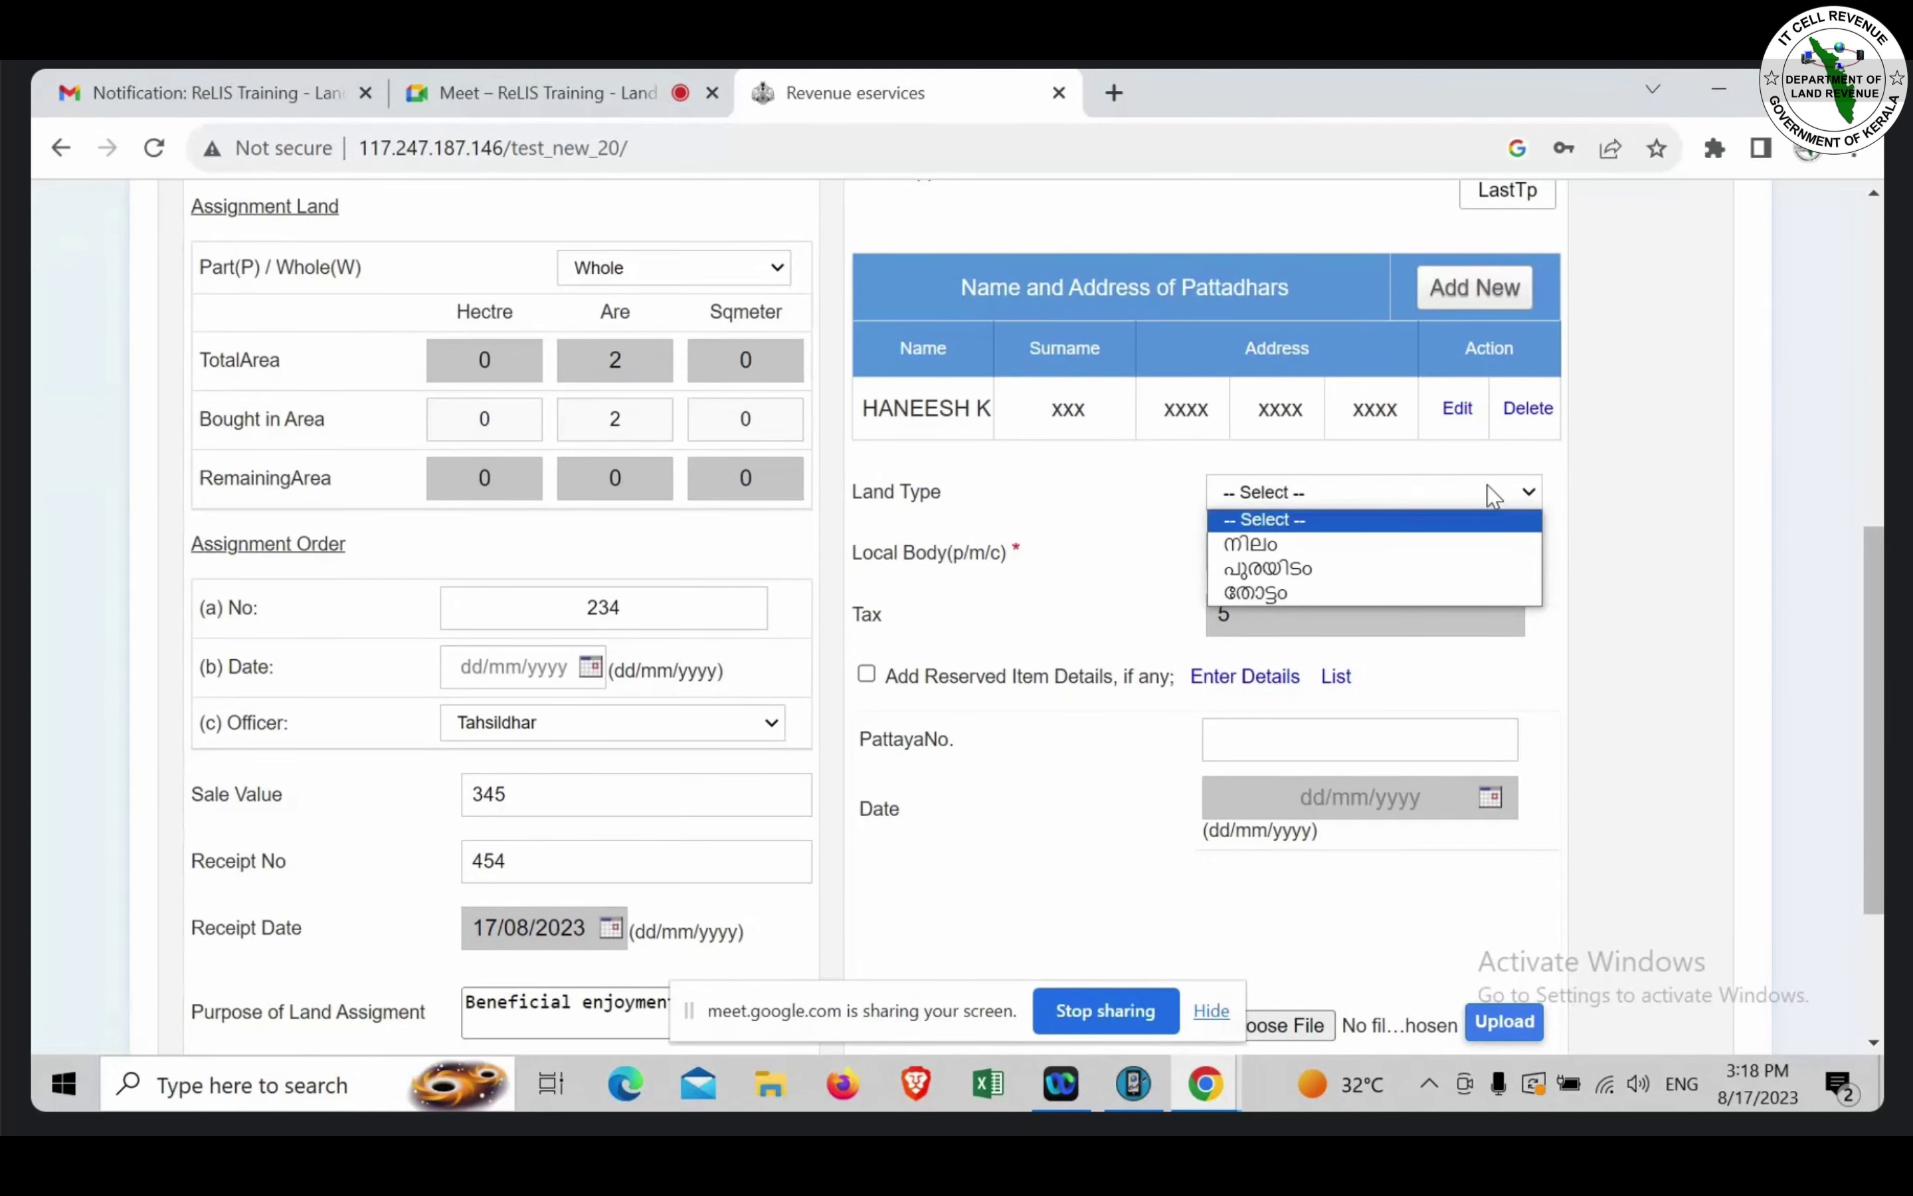
pyautogui.click(1314, 543)
pyautogui.click(1494, 561)
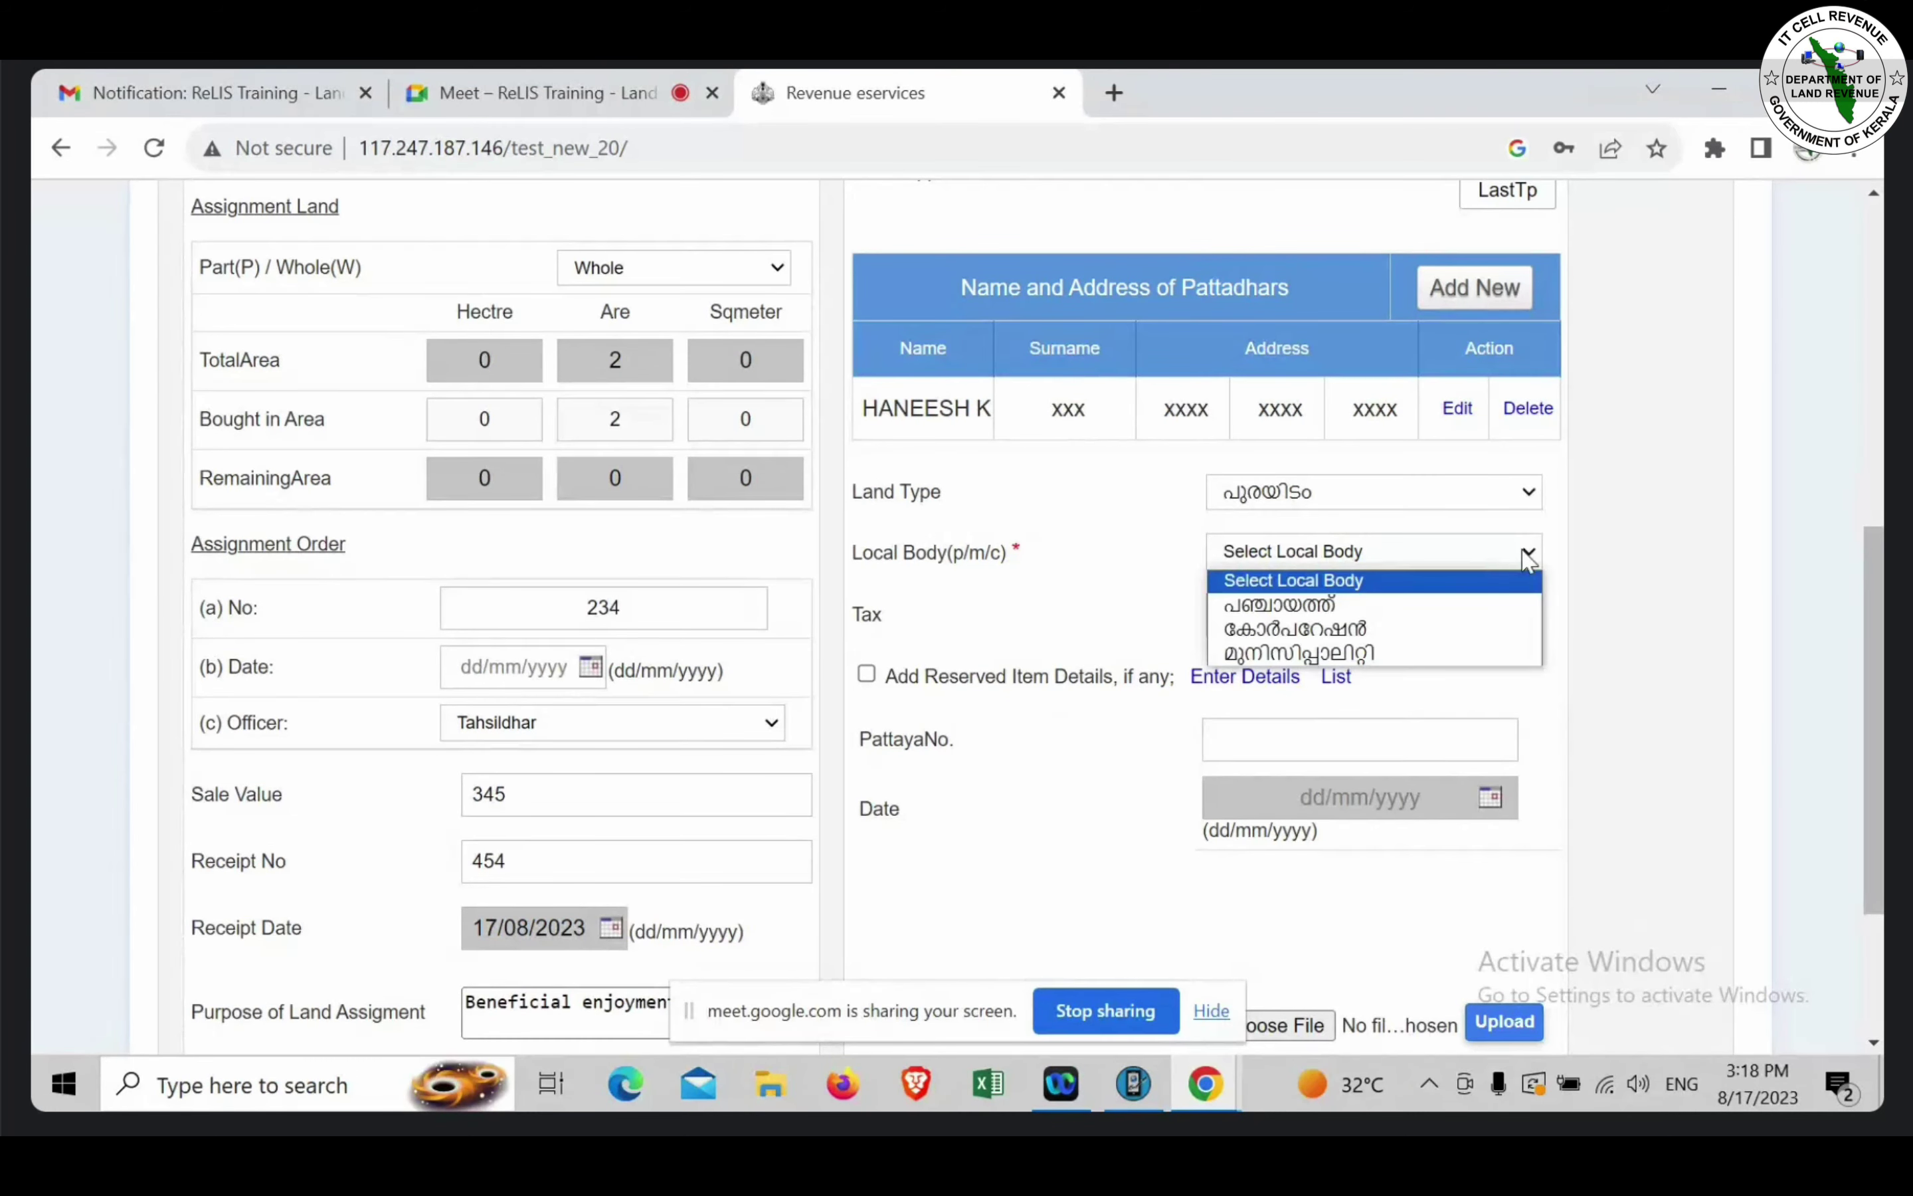
pyautogui.click(1305, 603)
# Enter 345 as the Pattaya number.
pyautogui.scroll(-4, 1668, 644)
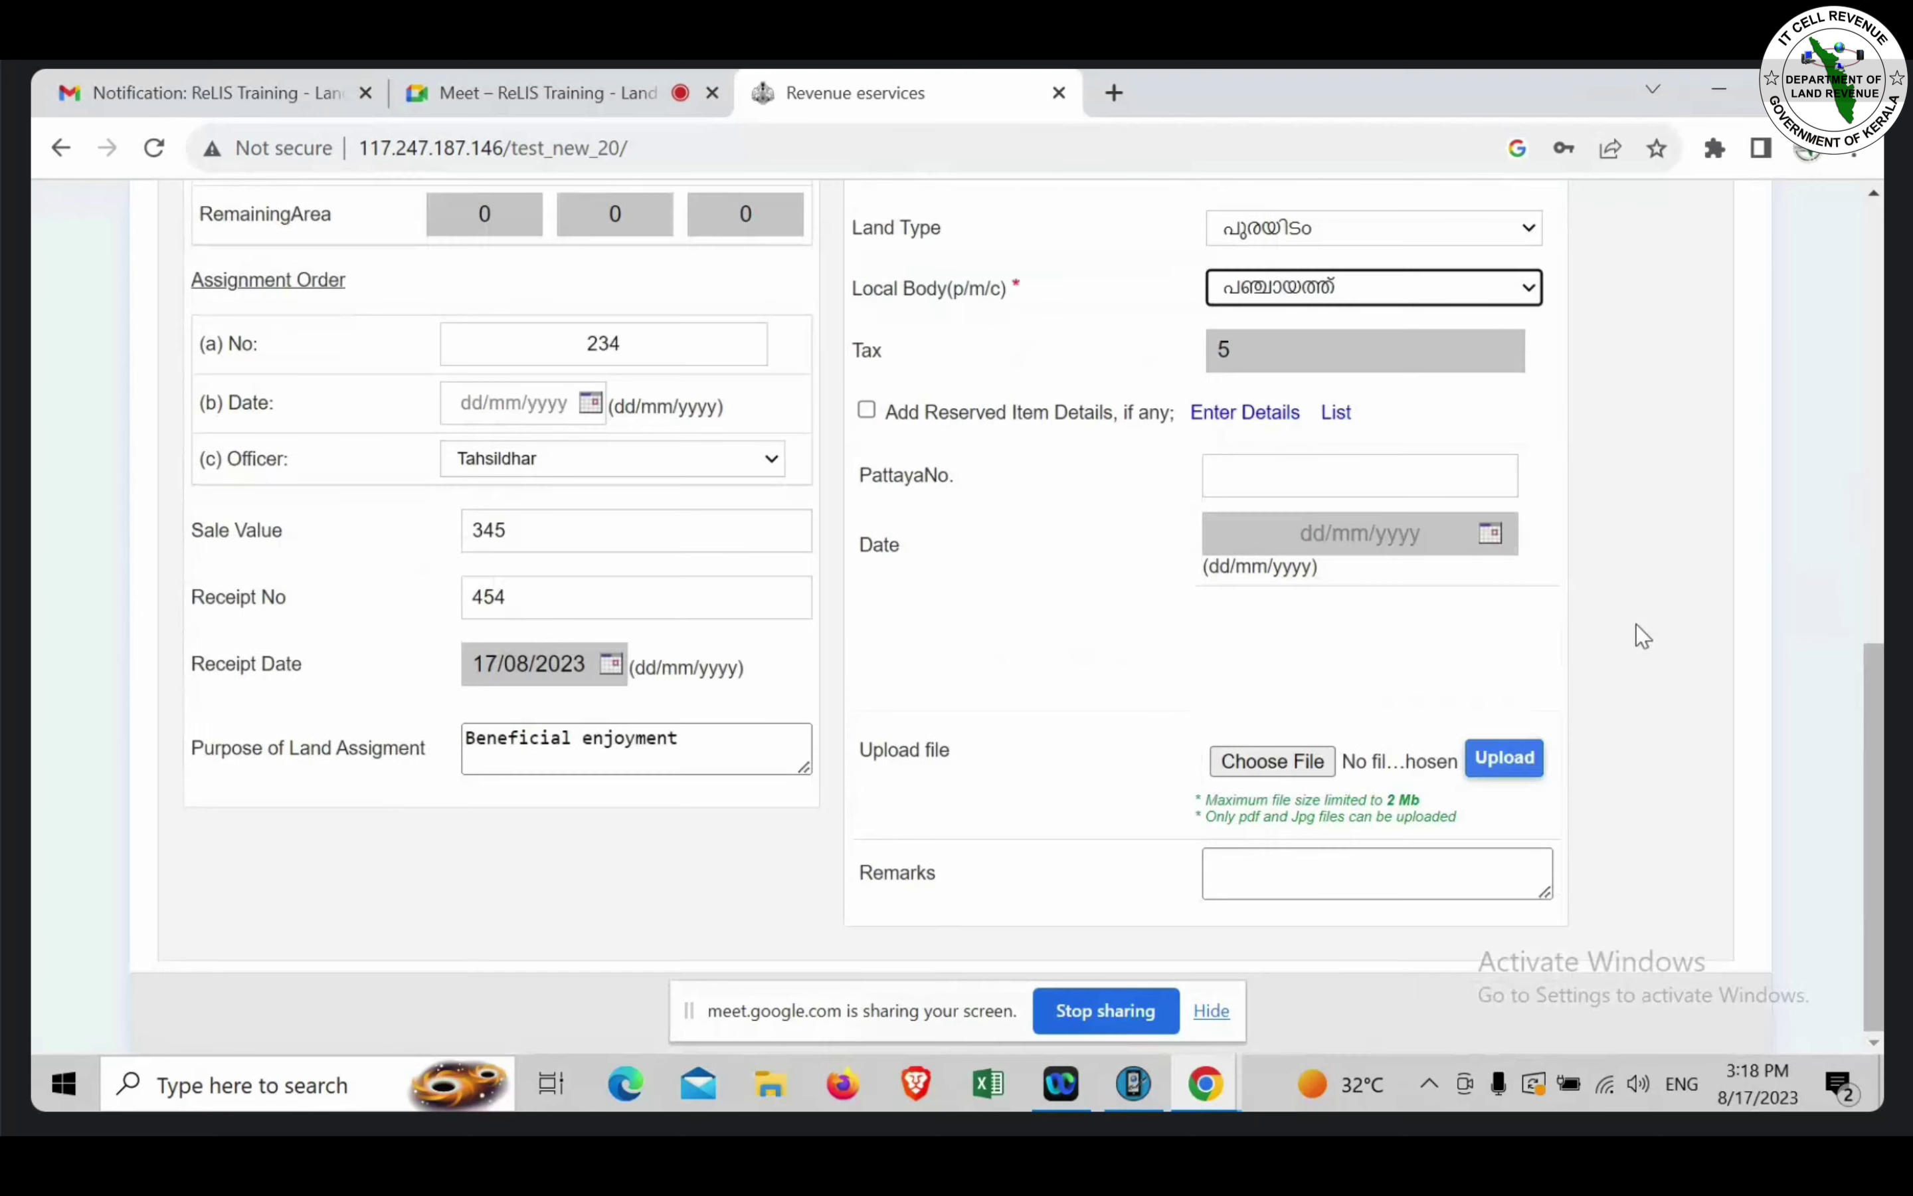
pyautogui.click(1396, 485)
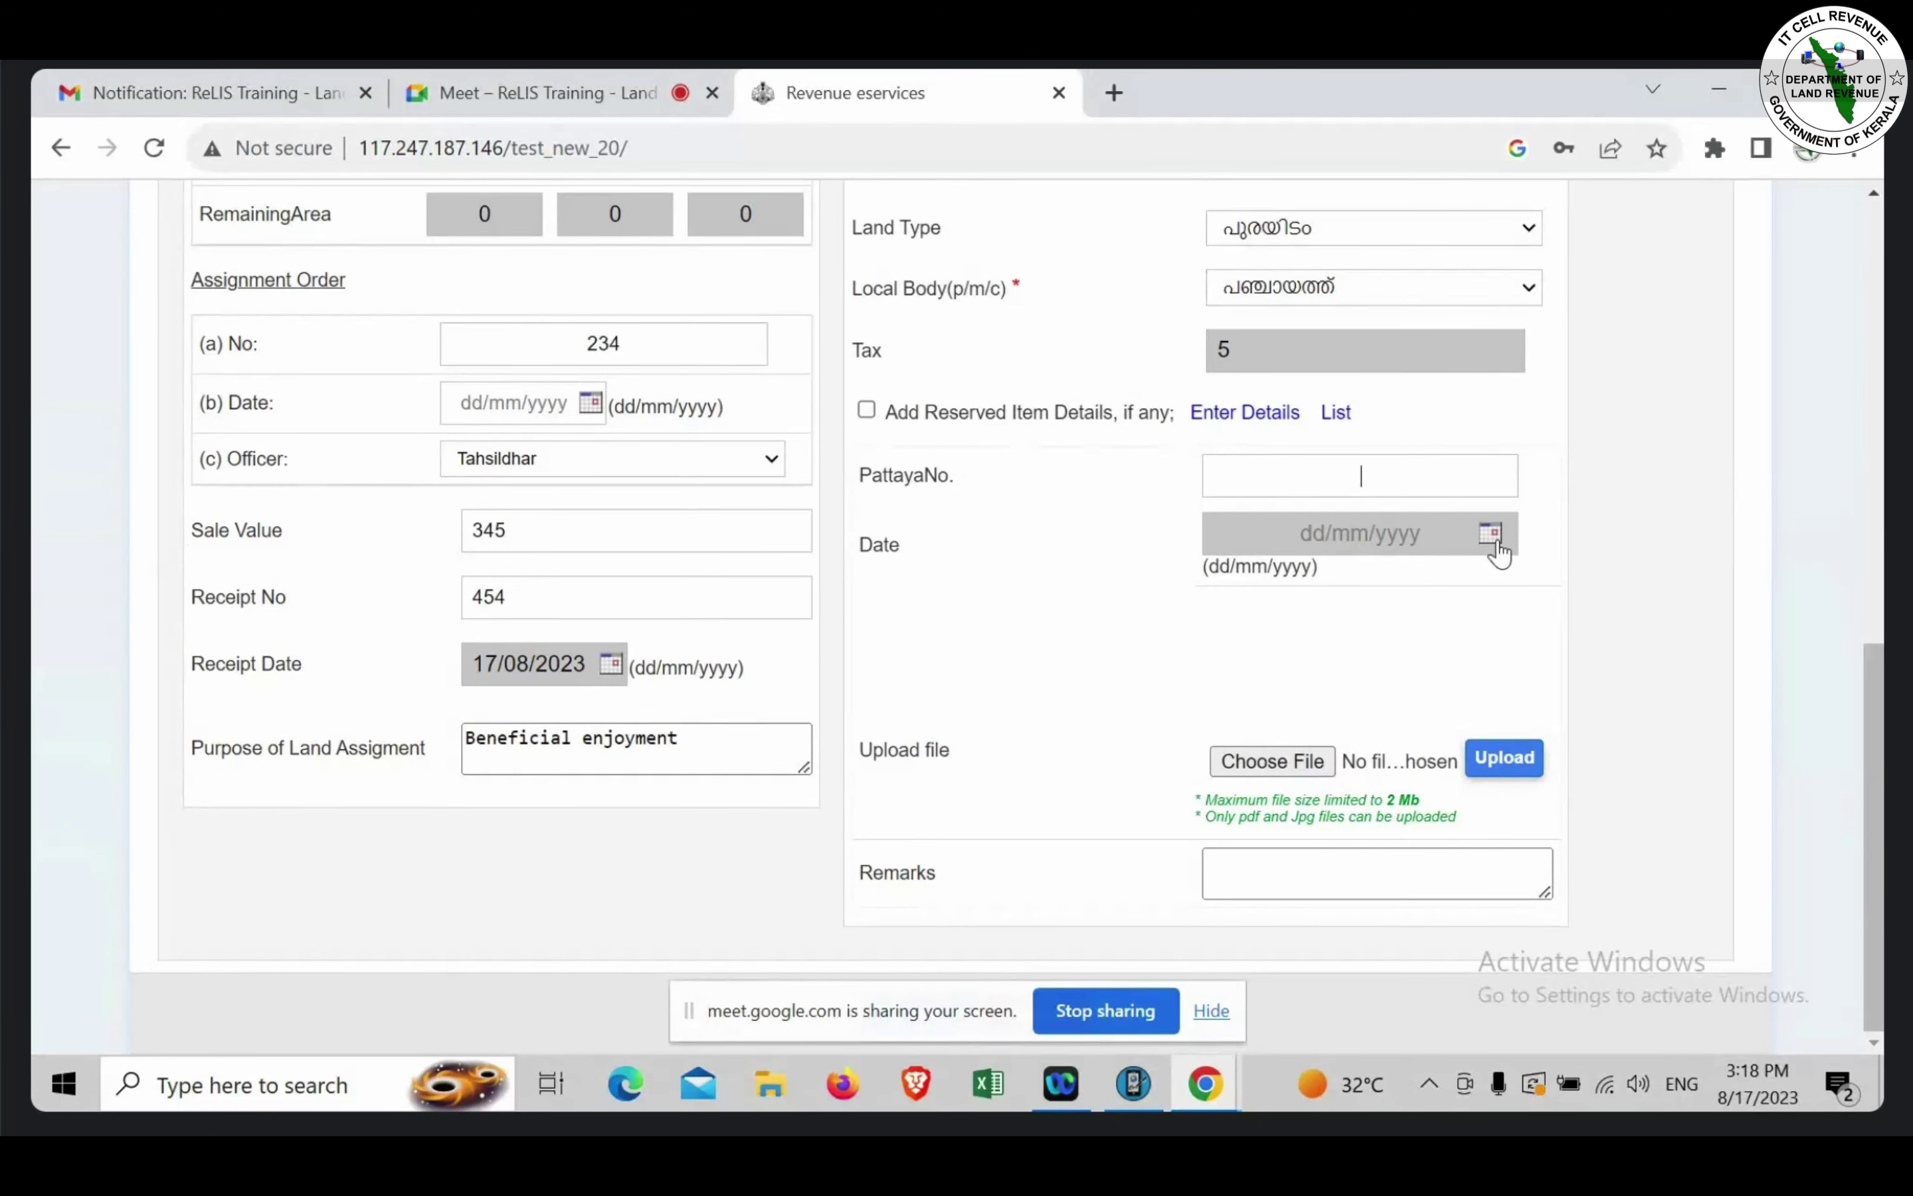
pyautogui.write('345')
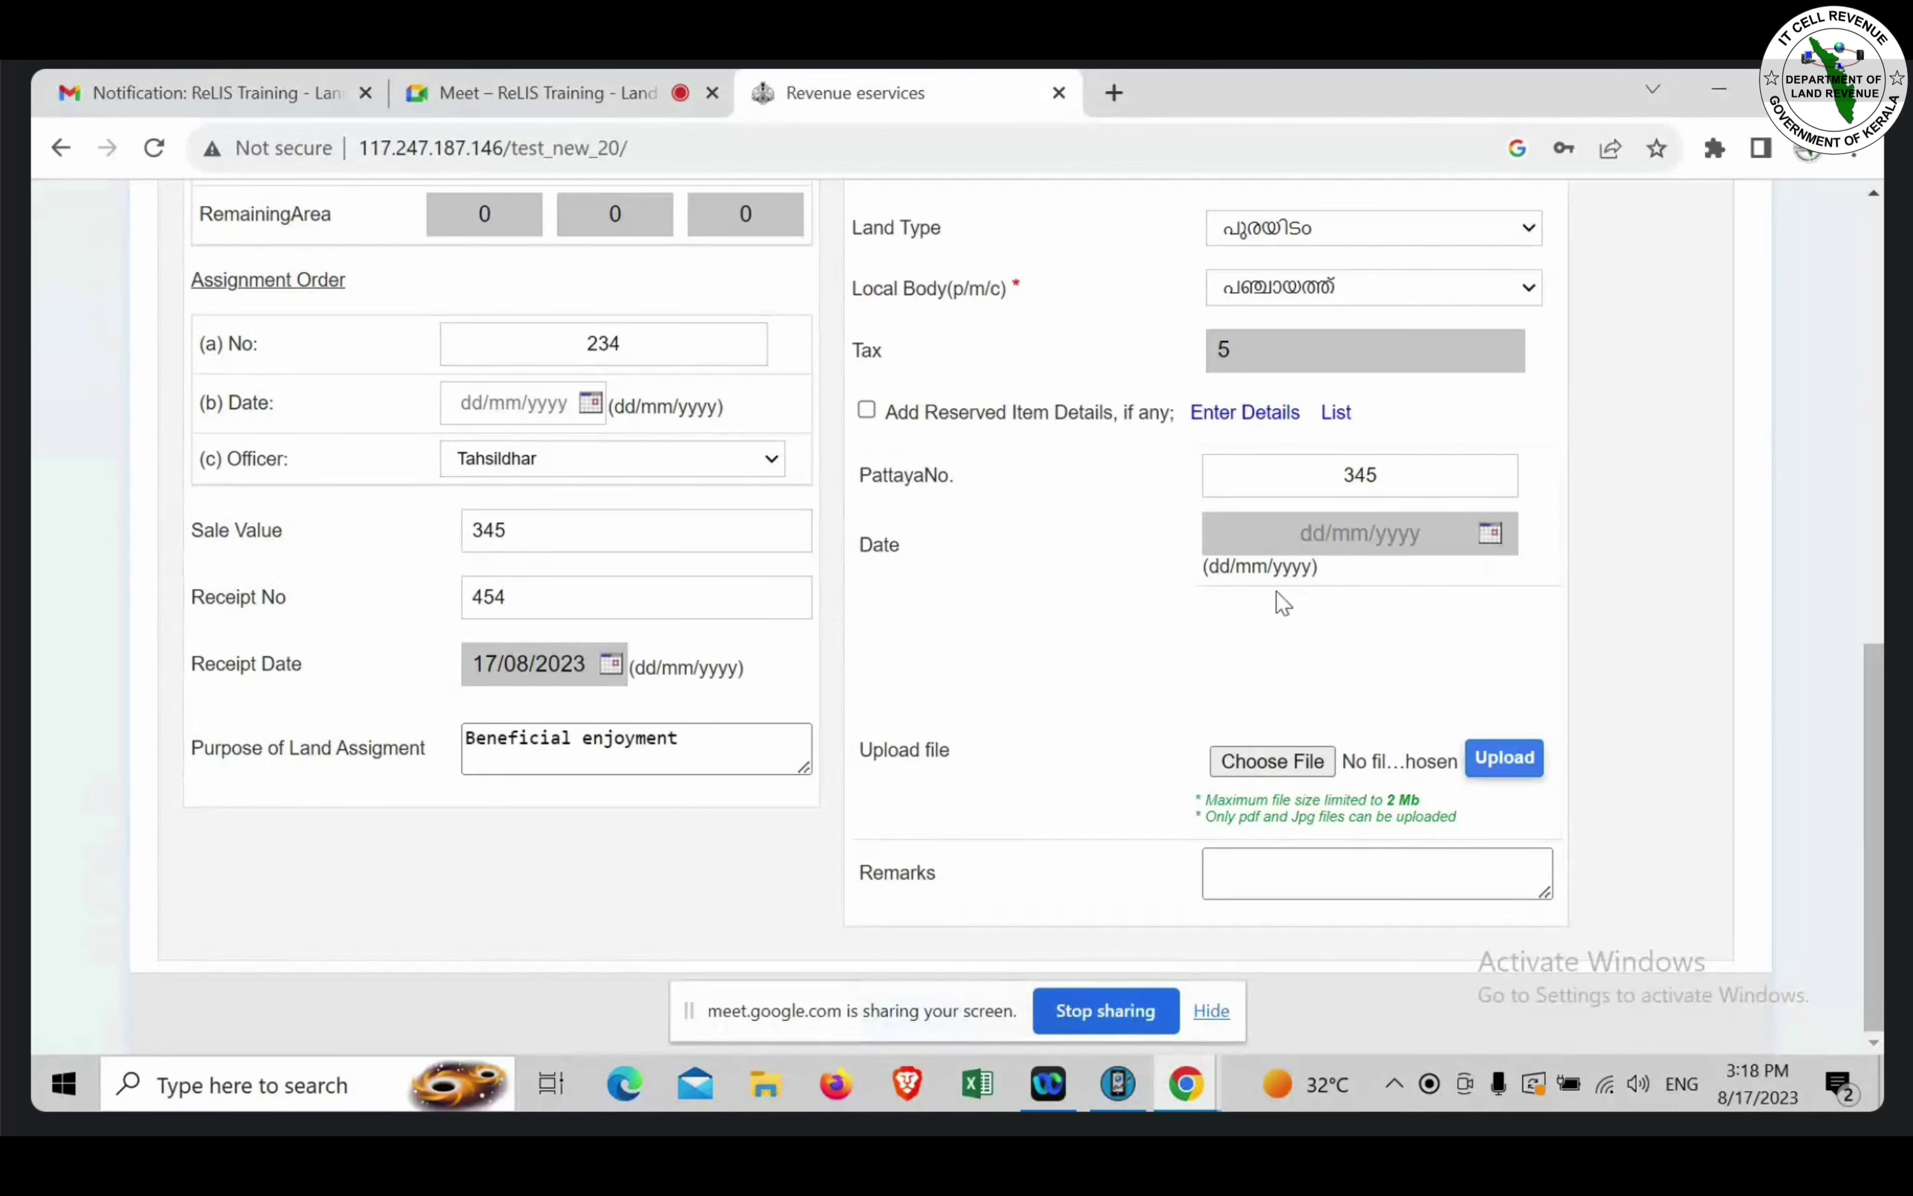
pyautogui.click(1360, 540)
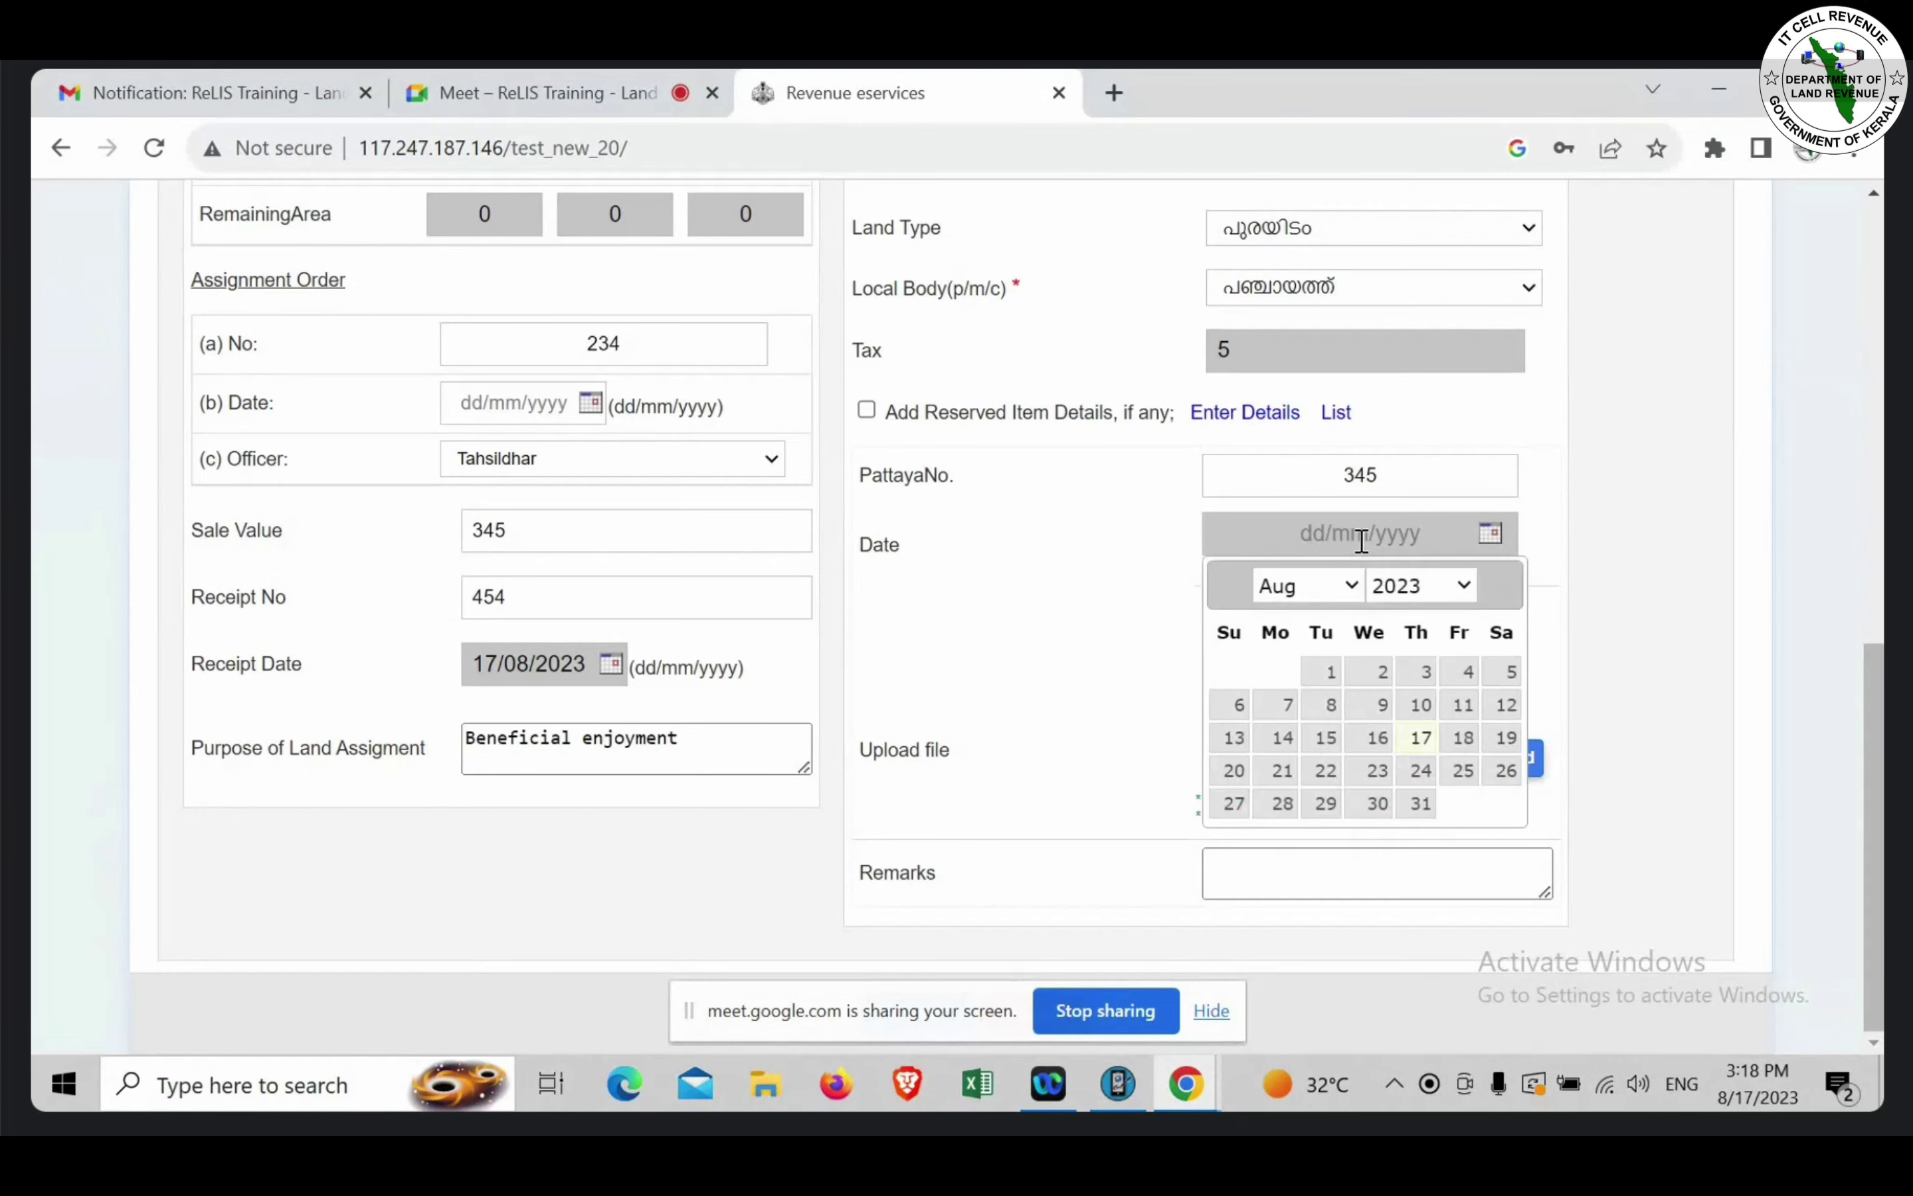
# Set the Pattaya date to 17/08/2023 and enter the remark 'Land assignment', fixing the typo.
pyautogui.click(1421, 738)
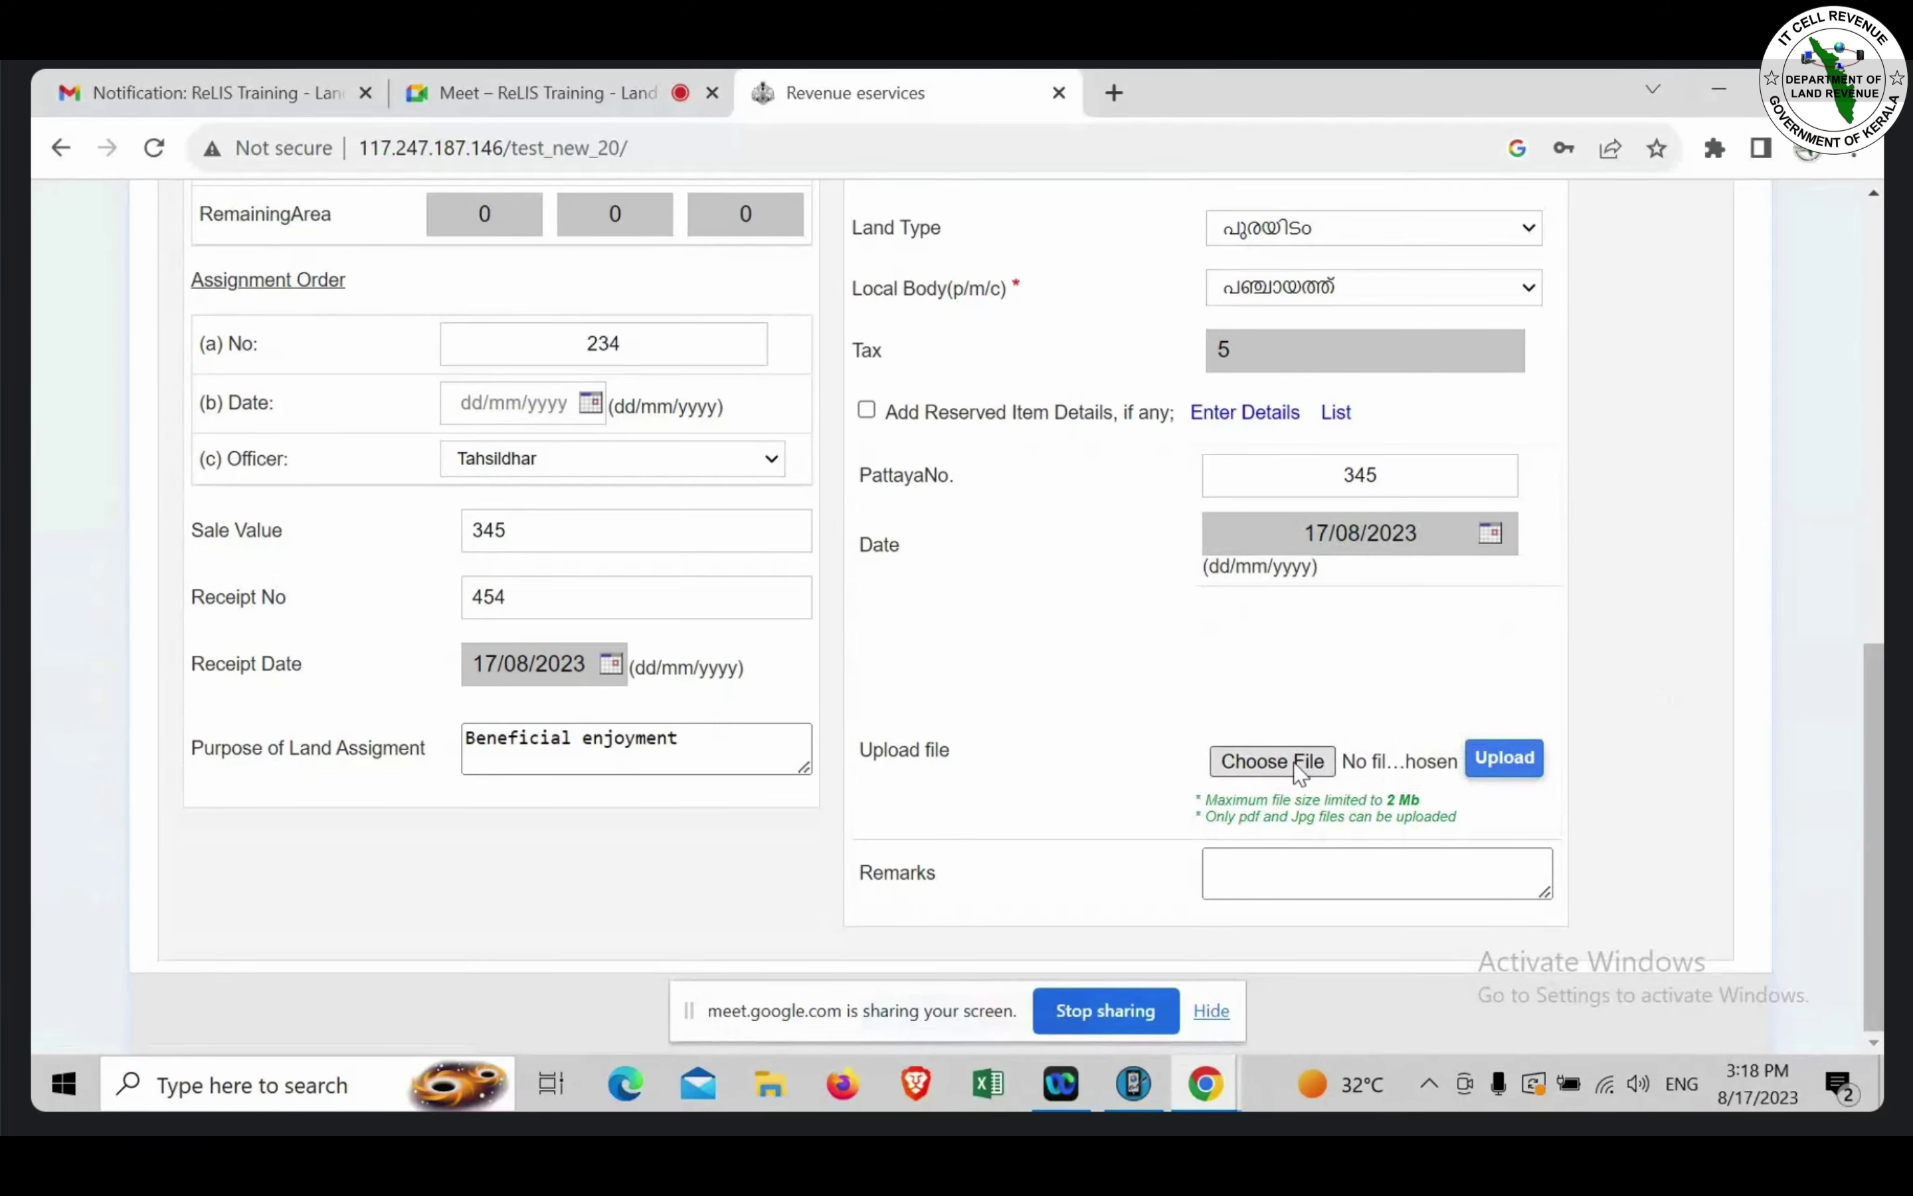
pyautogui.click(1319, 870)
pyautogui.click(1320, 870)
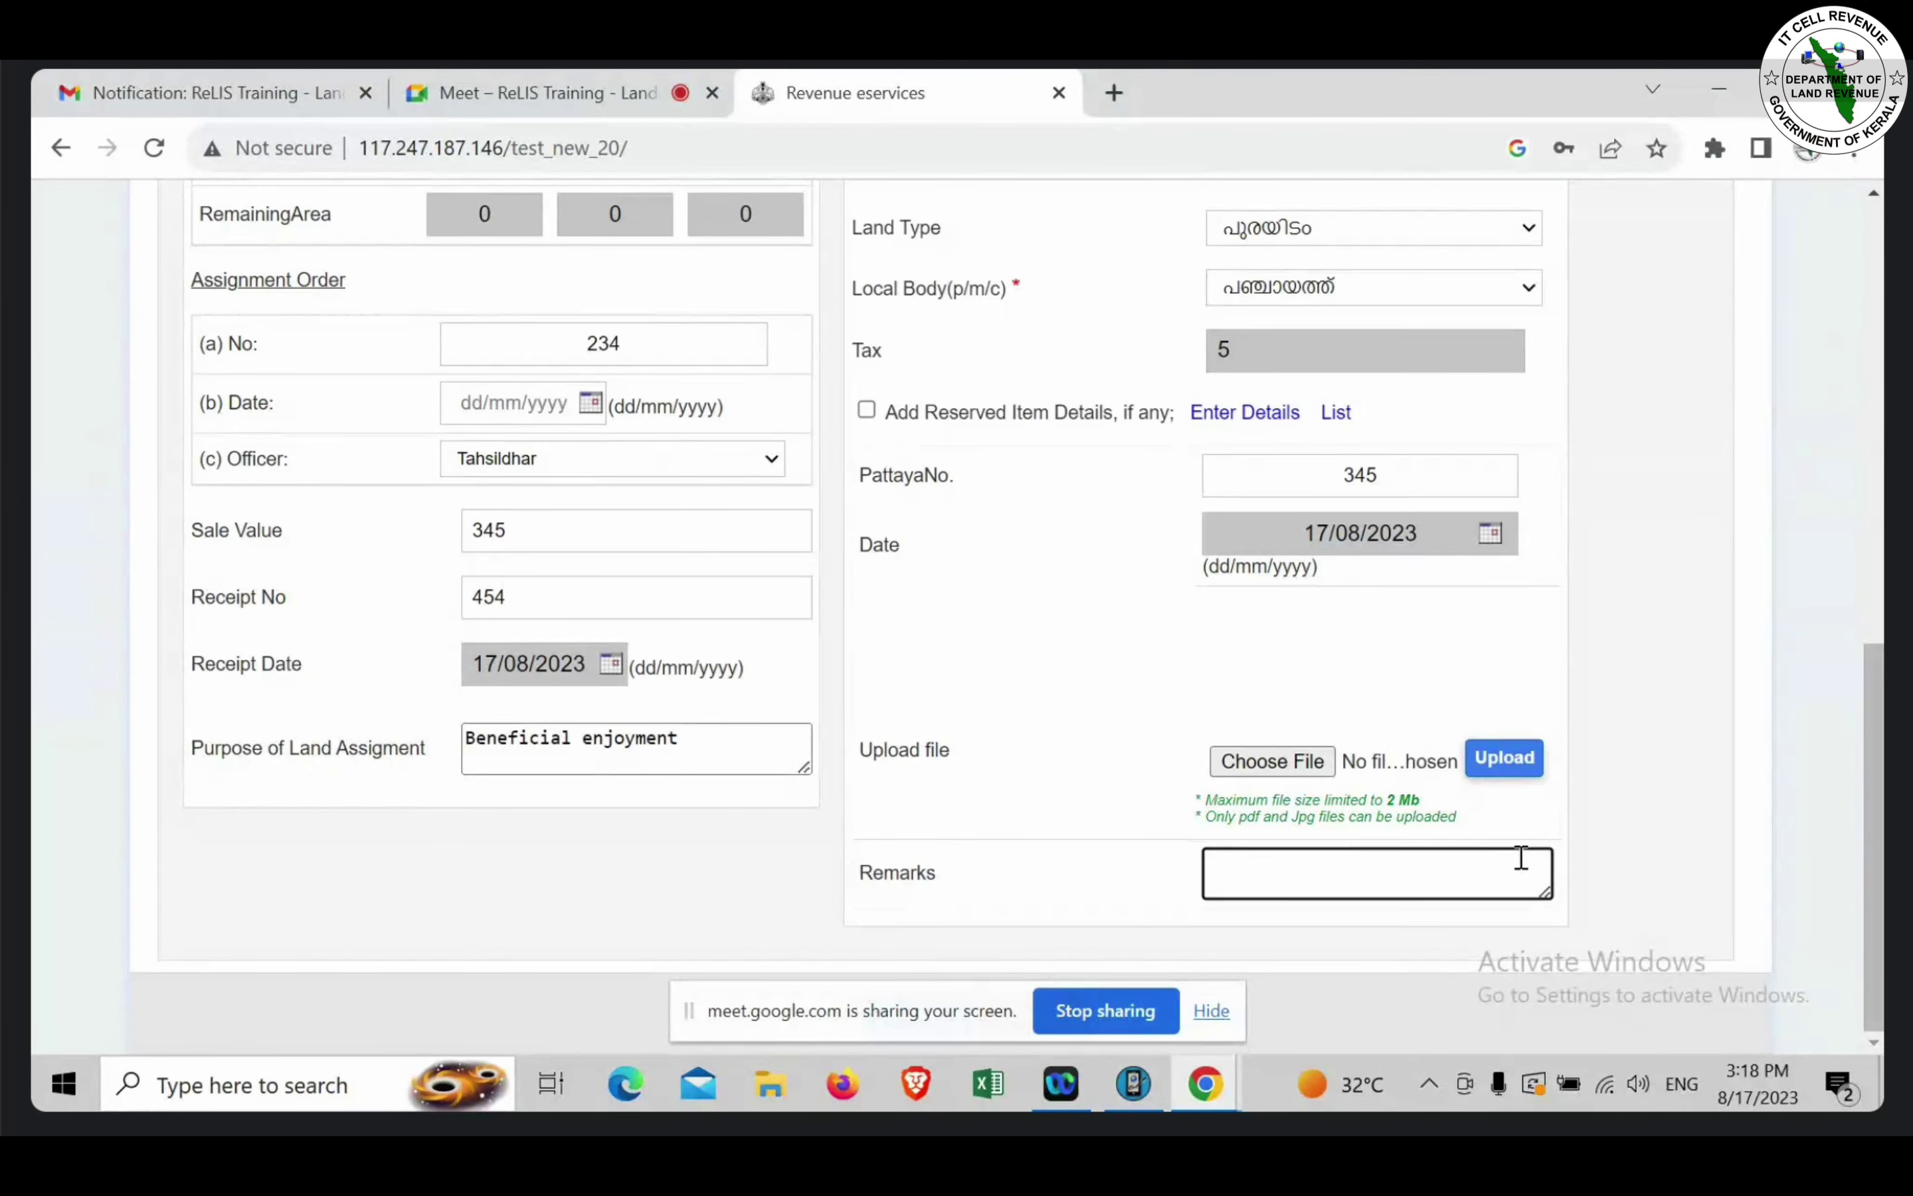
pyautogui.write('Land assignment')
# Zoom the page out to see more of the form.
pyautogui.click(1811, 684)
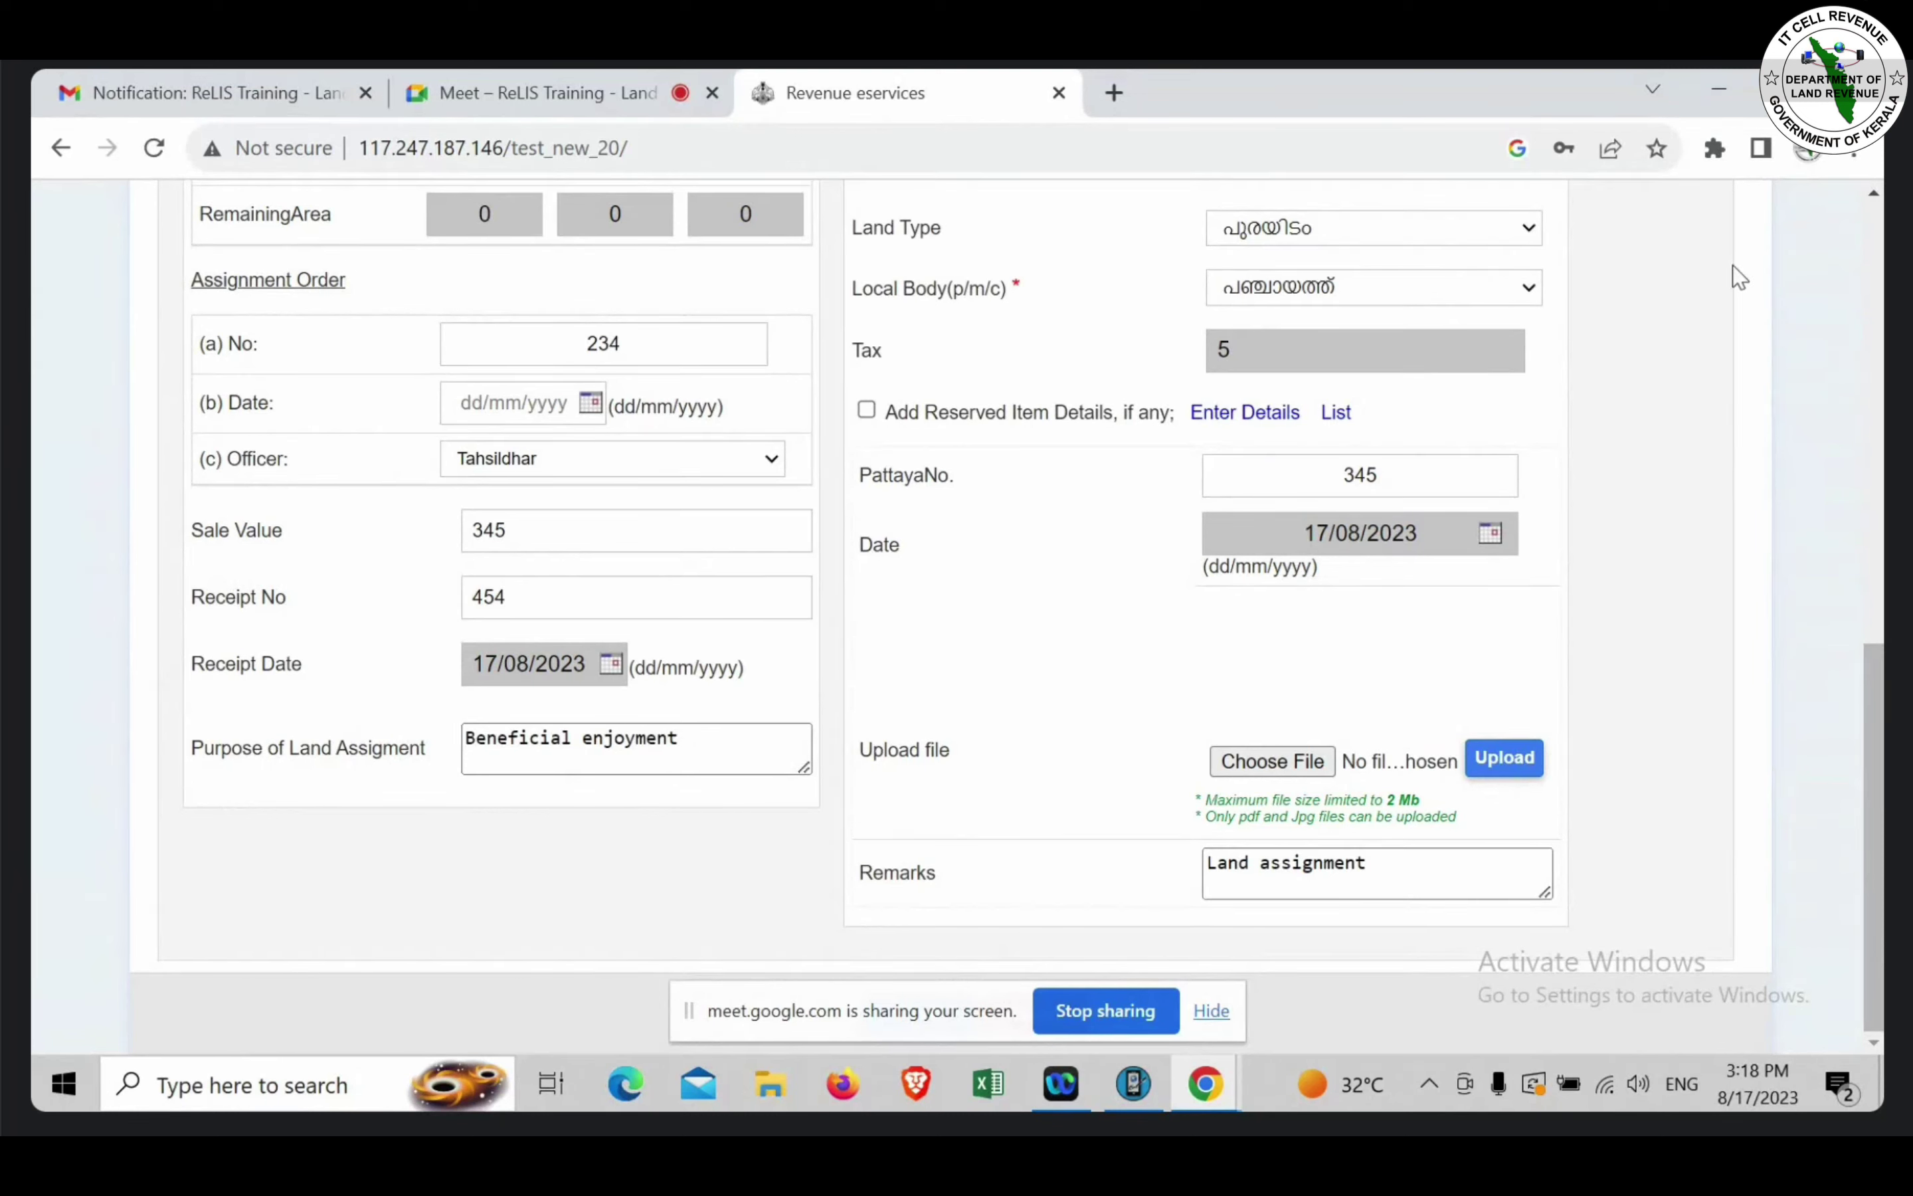
pyautogui.click(1396, 859)
pyautogui.click(1396, 858)
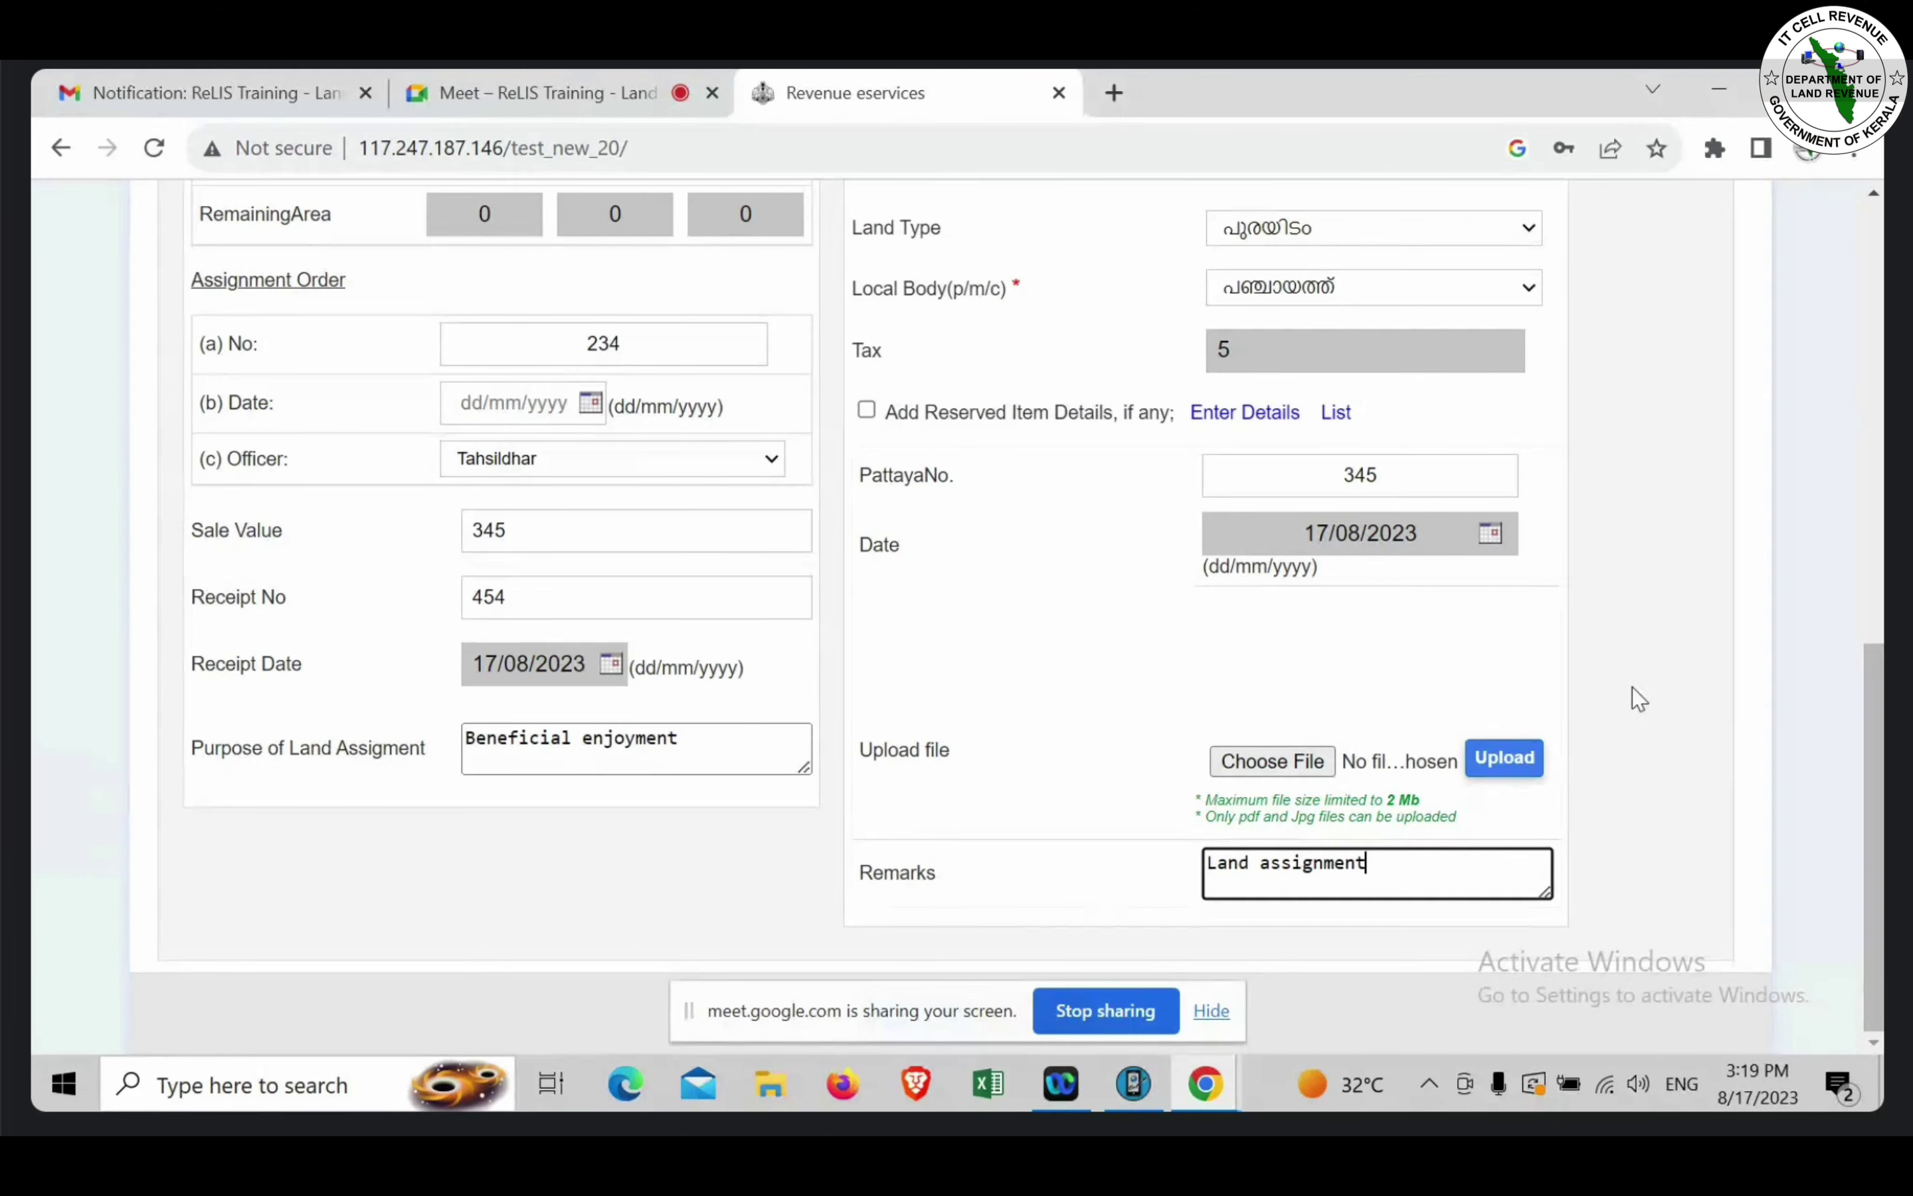
pyautogui.hotkey('ctrl', '-')
pyautogui.hotkey('ctrl', '-')
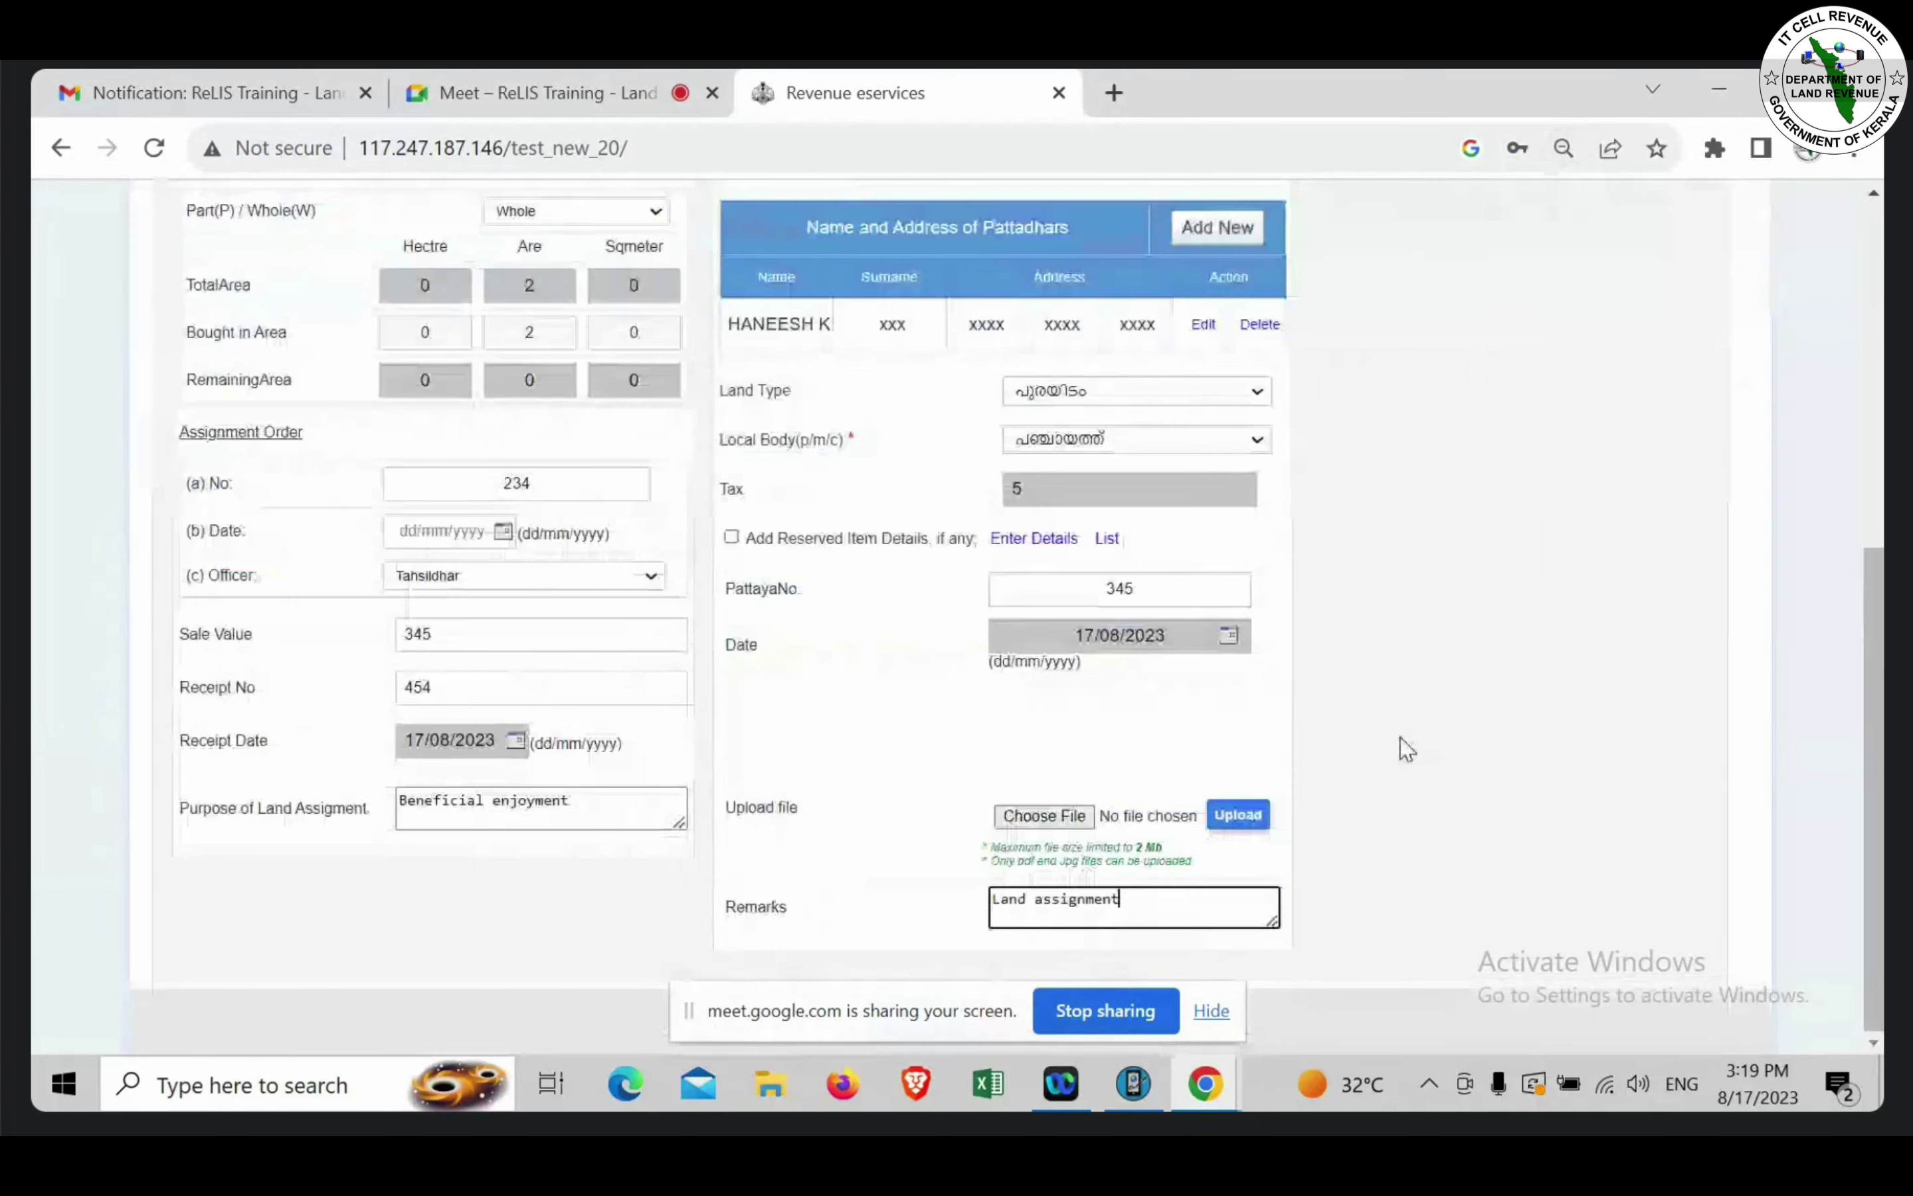
pyautogui.click(1486, 815)
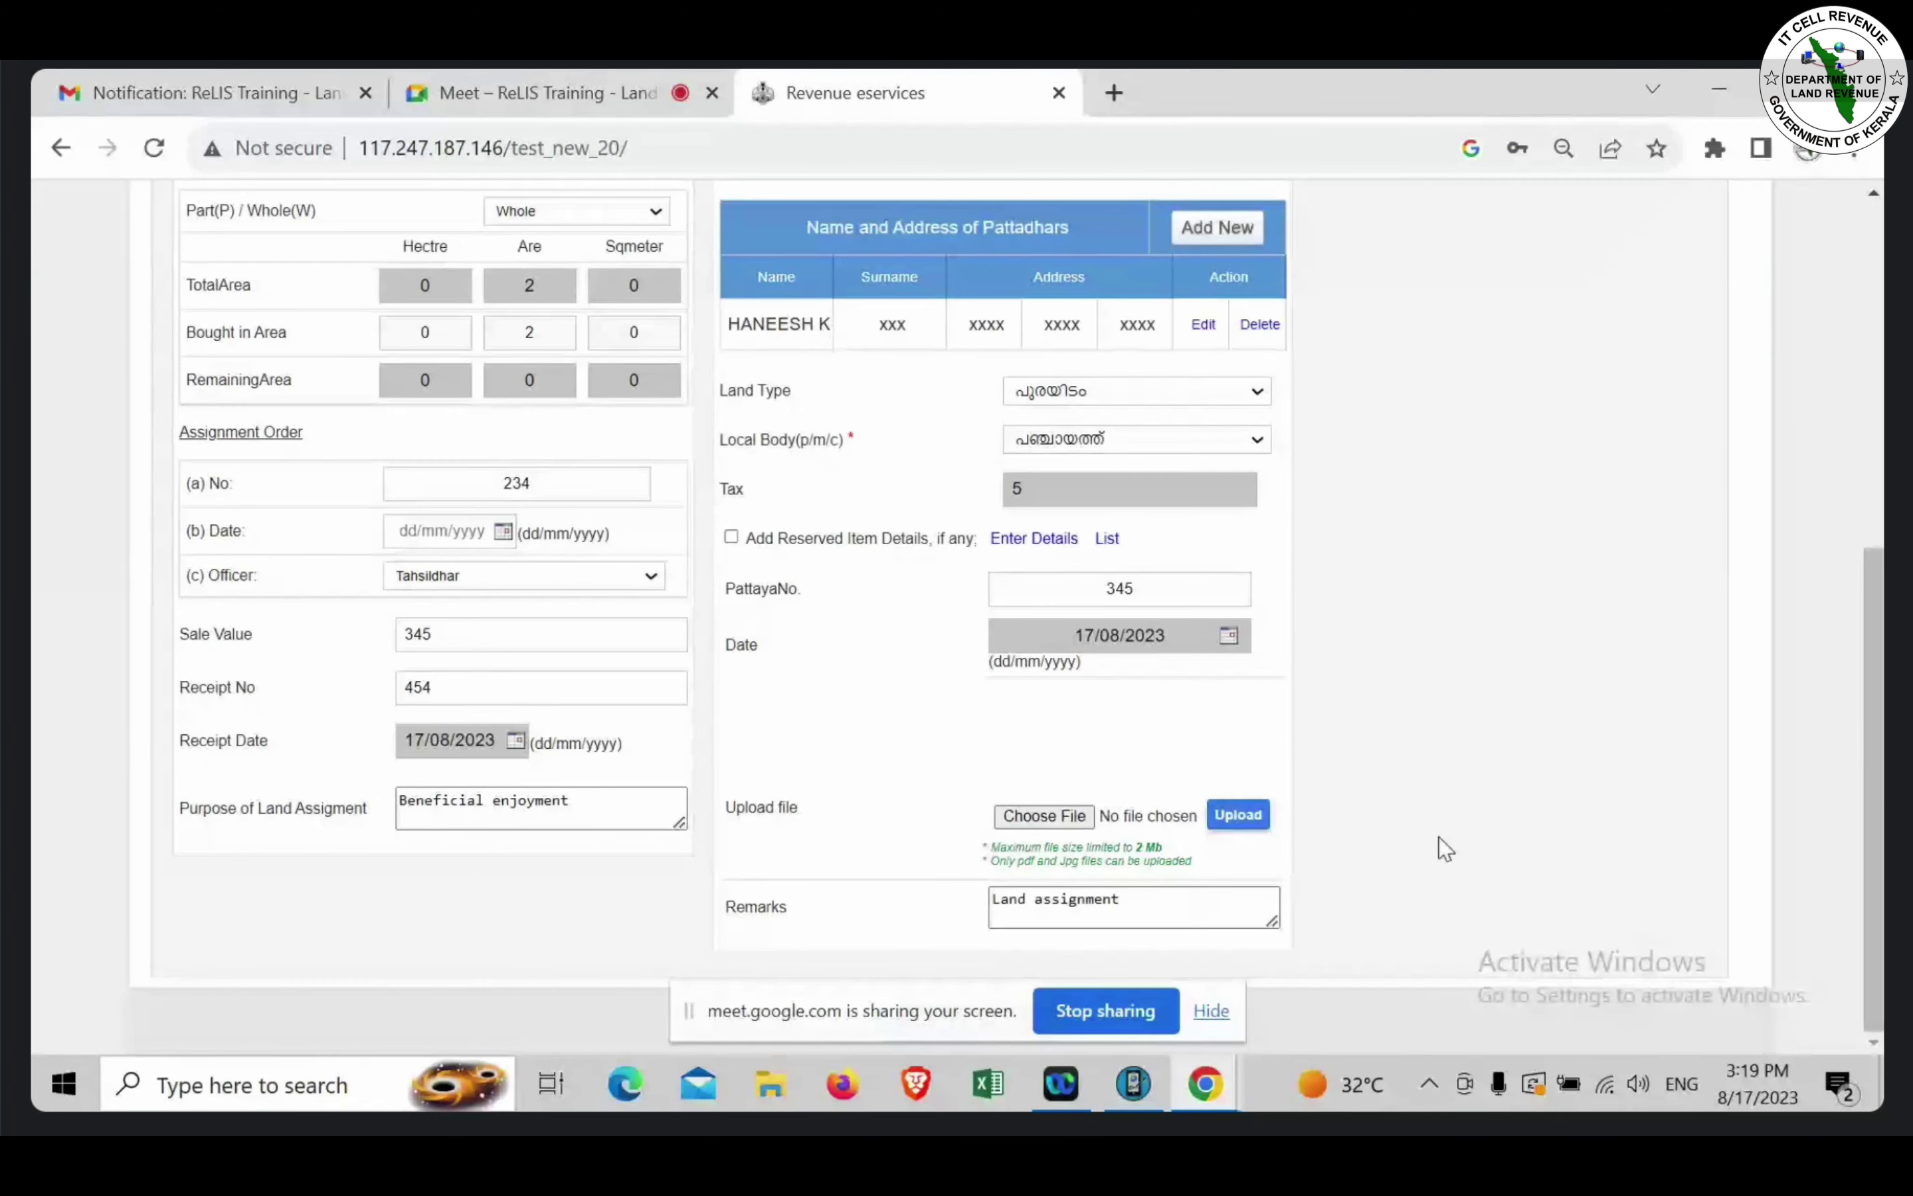
pyautogui.click(1211, 1012)
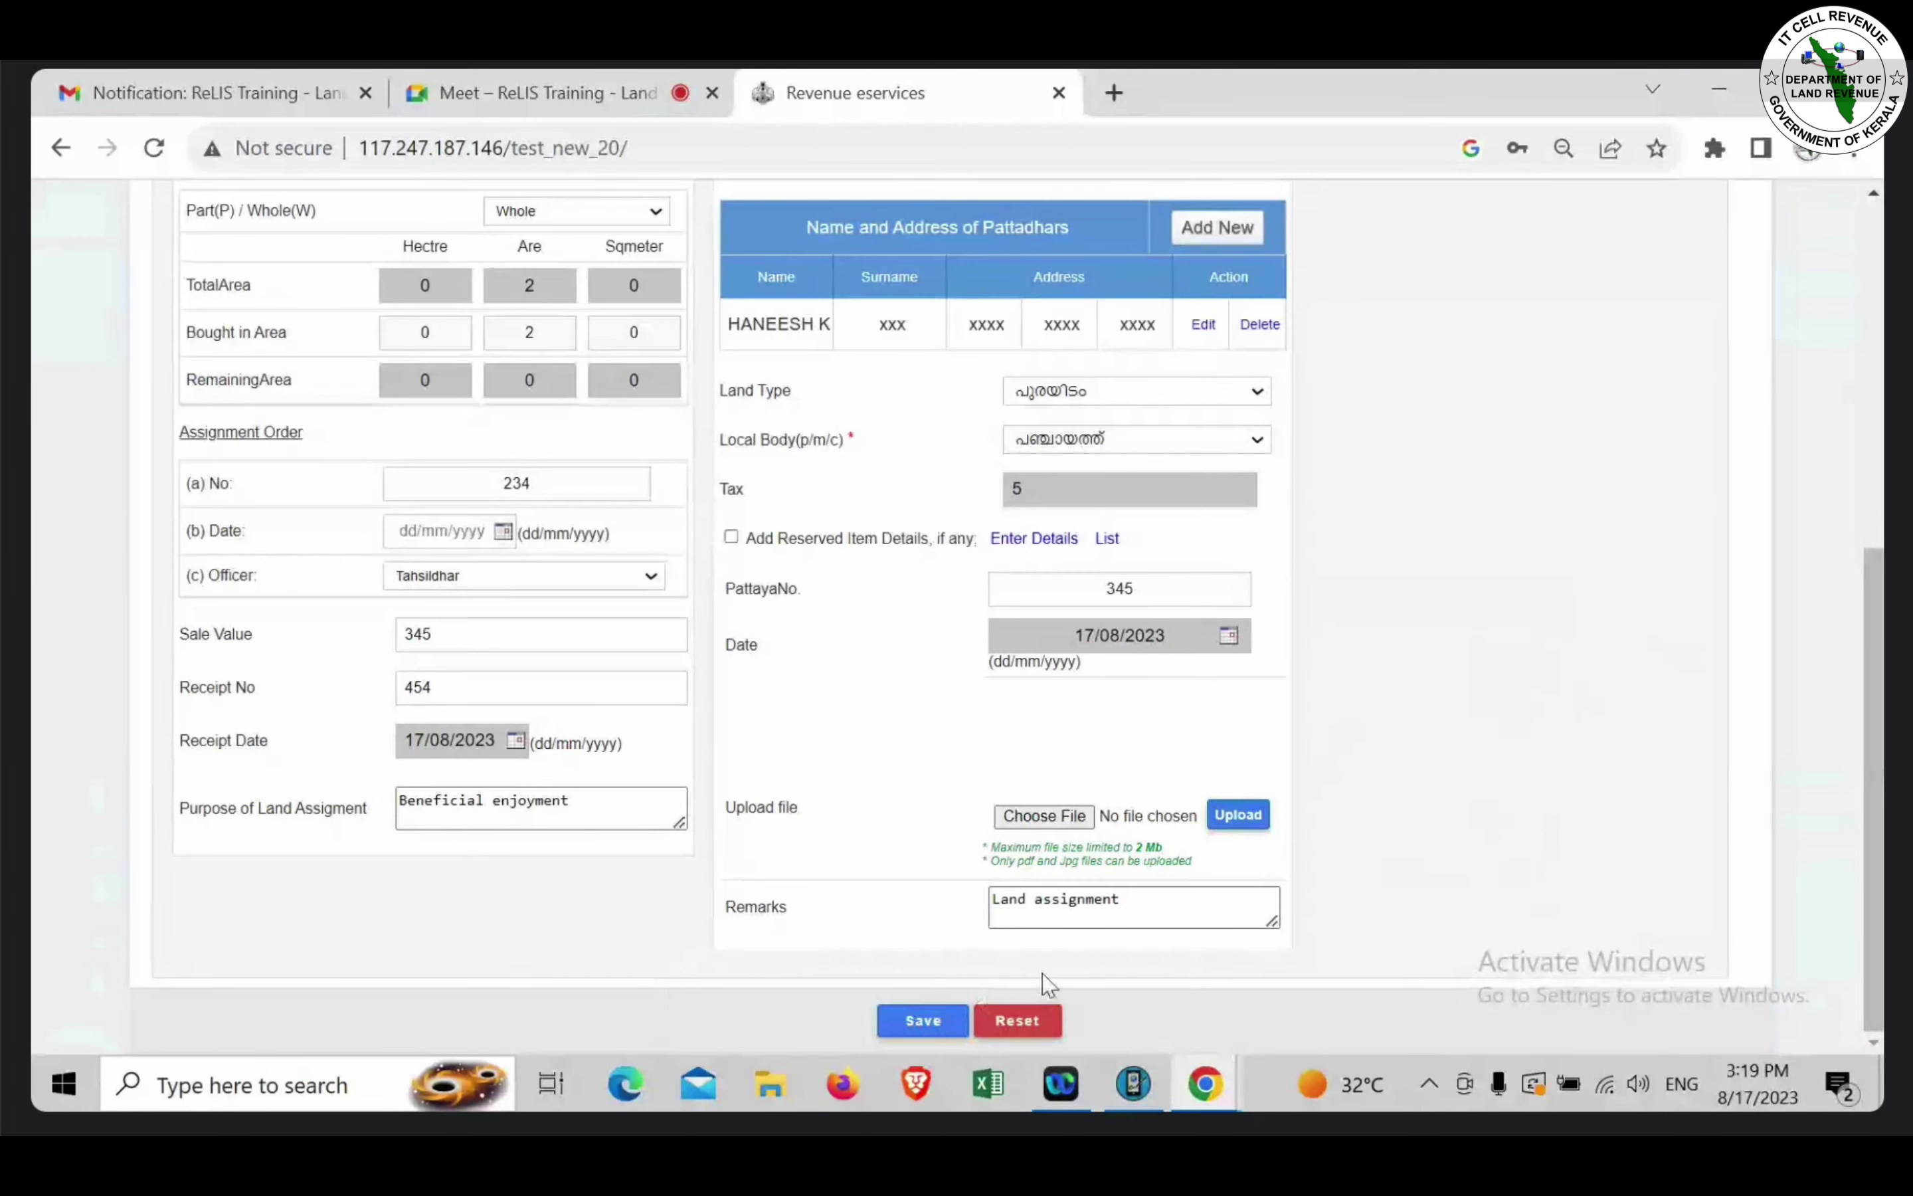
pyautogui.hotkey('ctrl', '+')
pyautogui.hotkey('ctrl', '+')
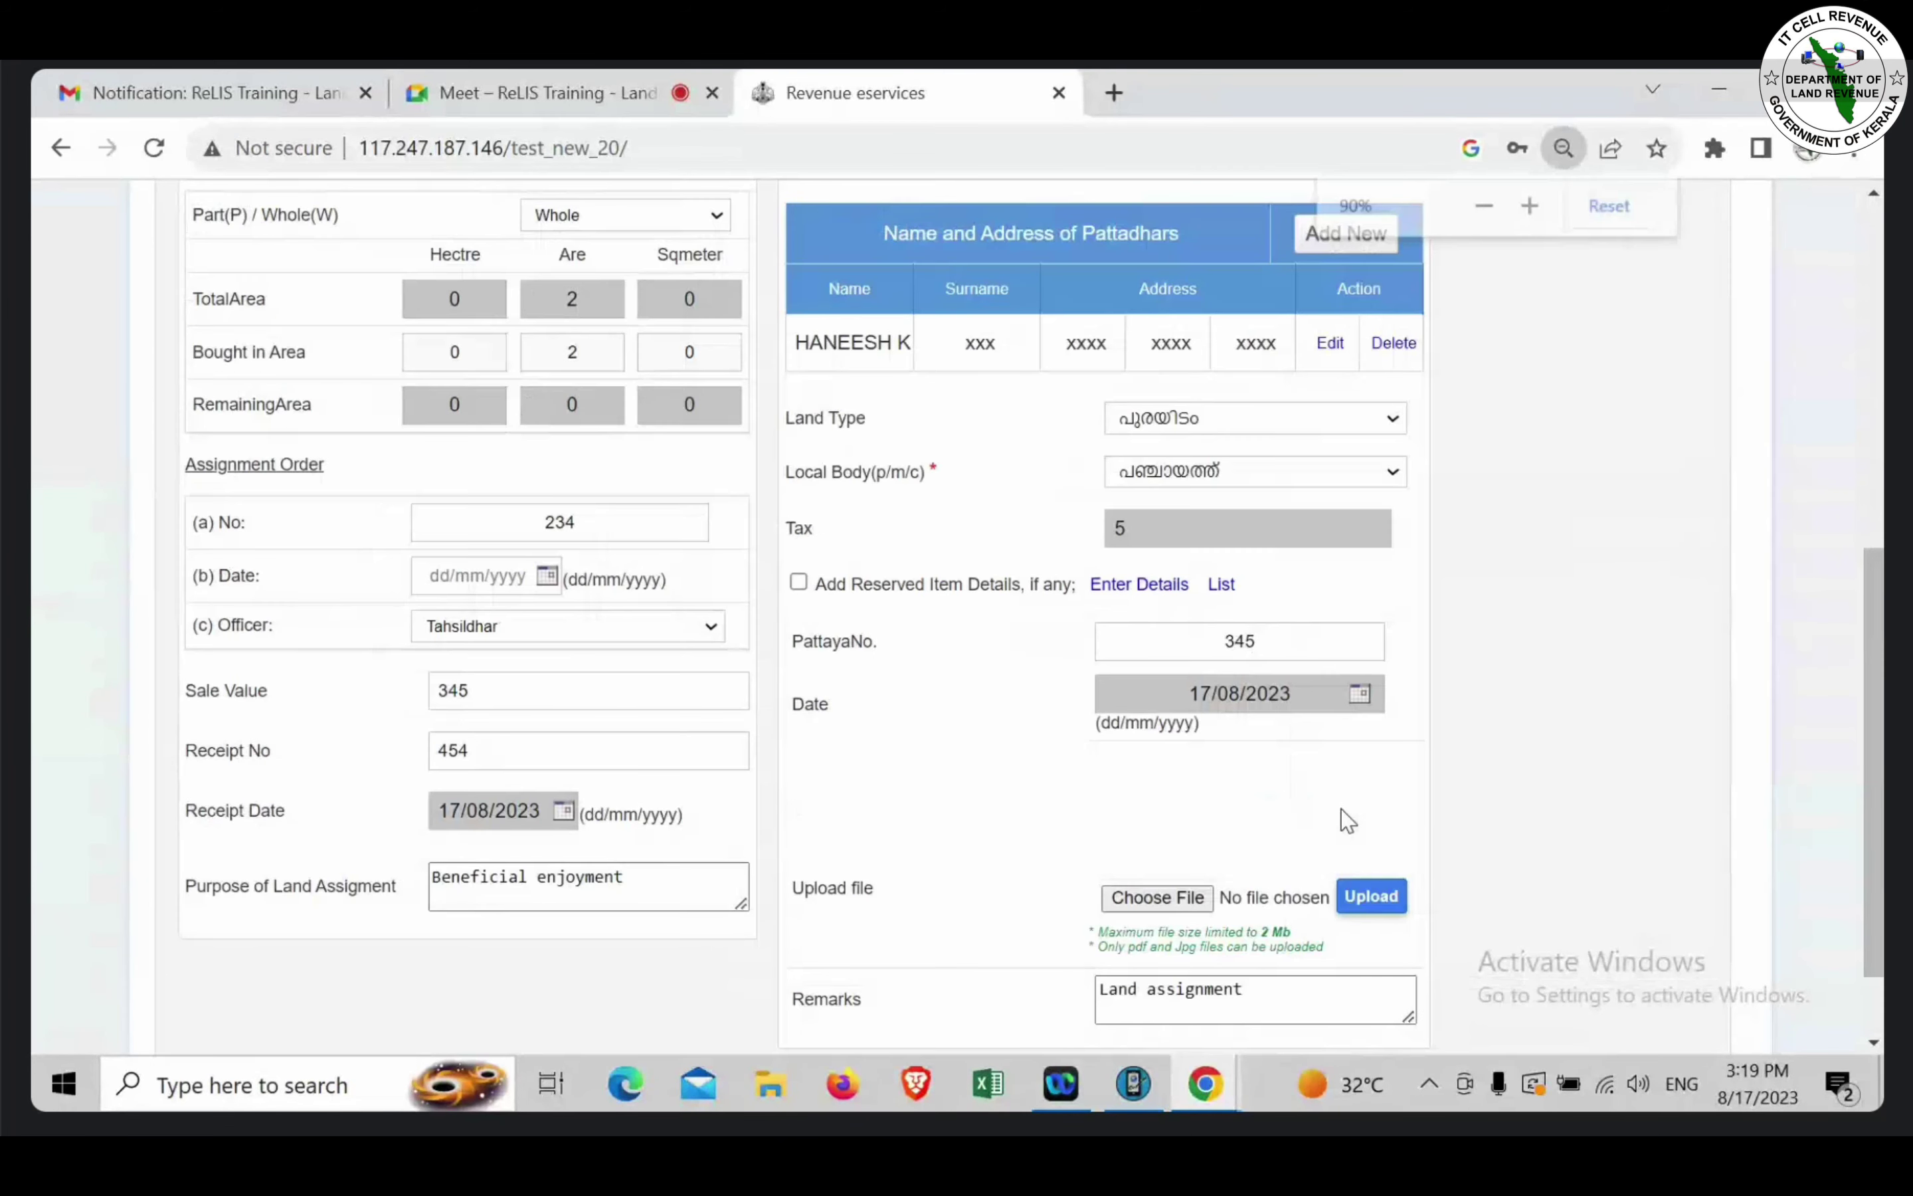
pyautogui.scroll(-3, 1513, 635)
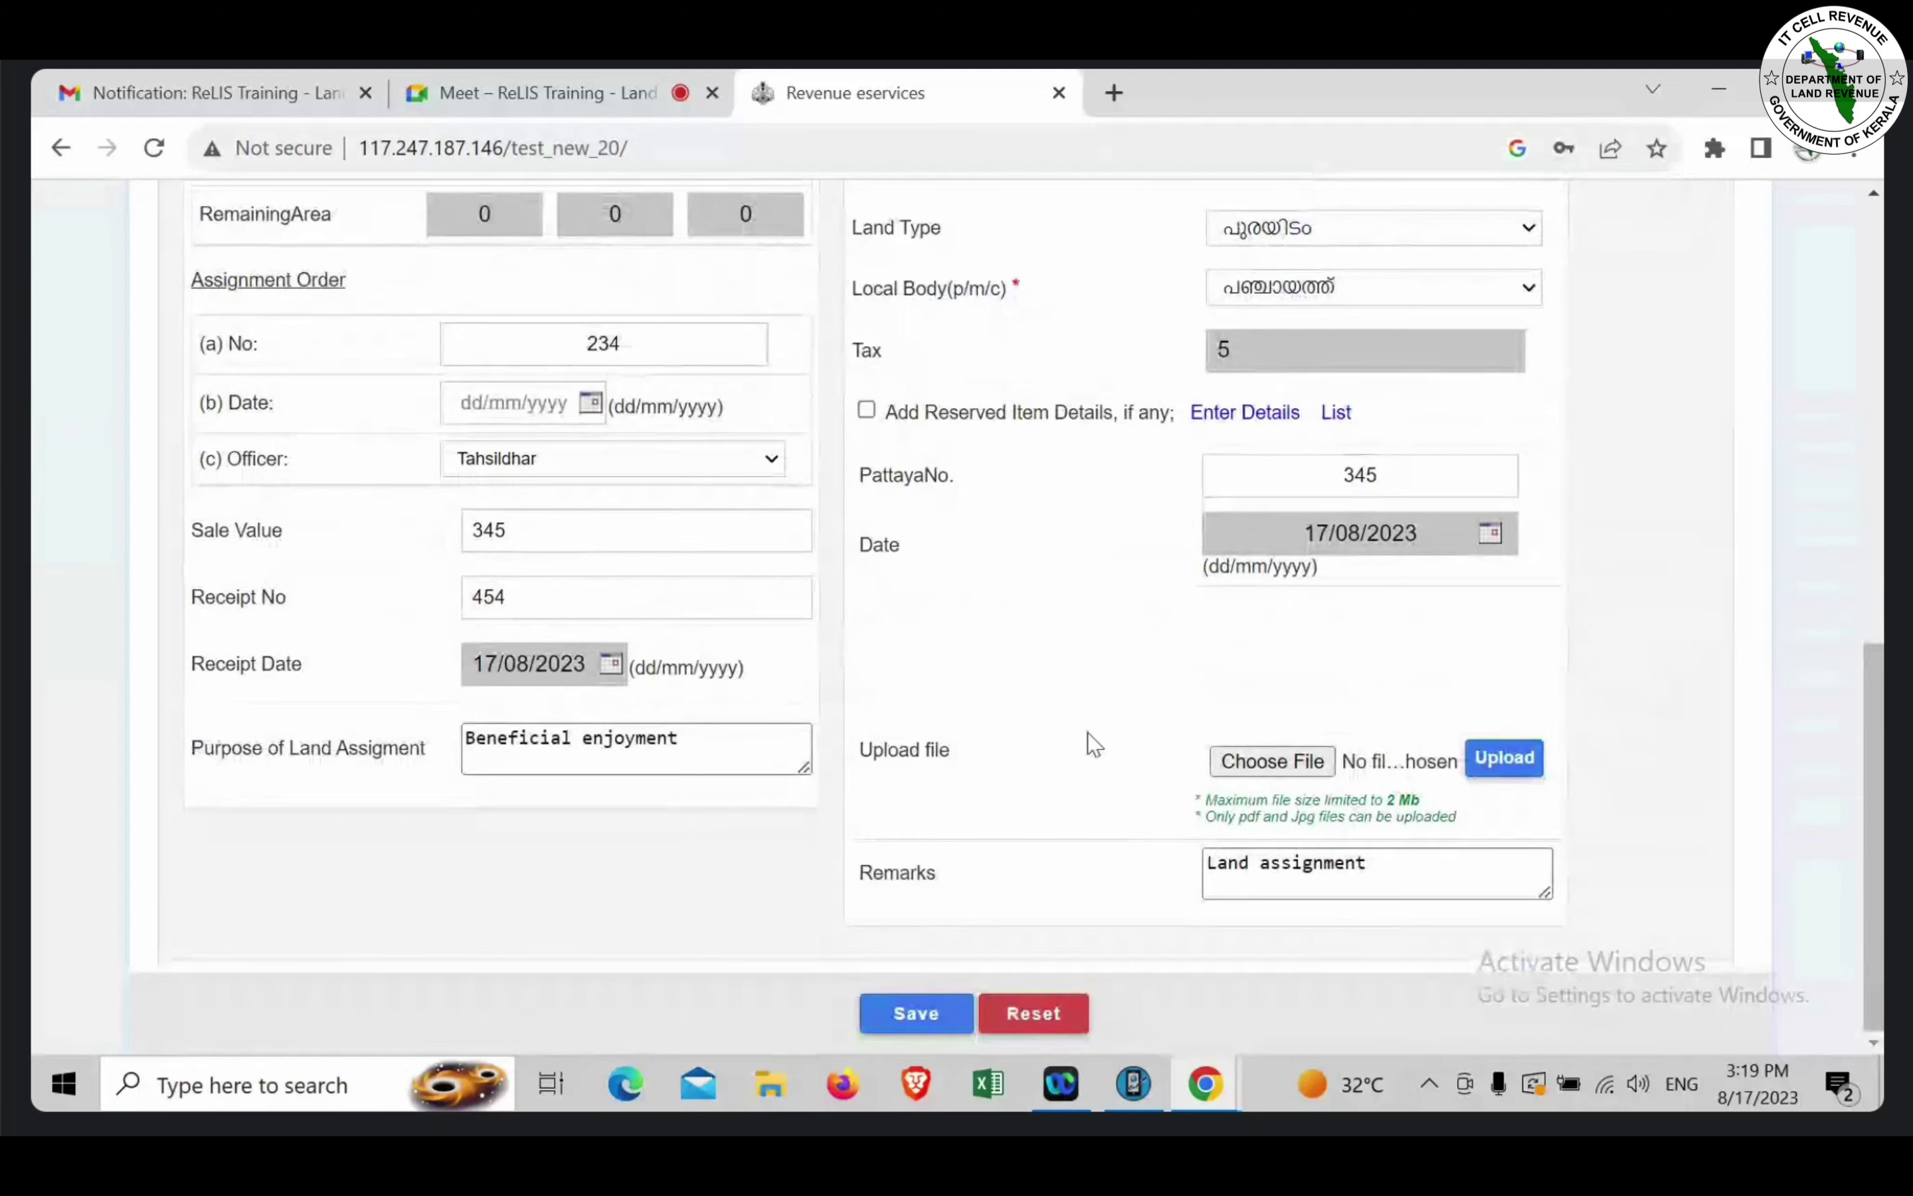
pyautogui.scroll(12, 1089, 732)
pyautogui.scroll(-7, 1079, 723)
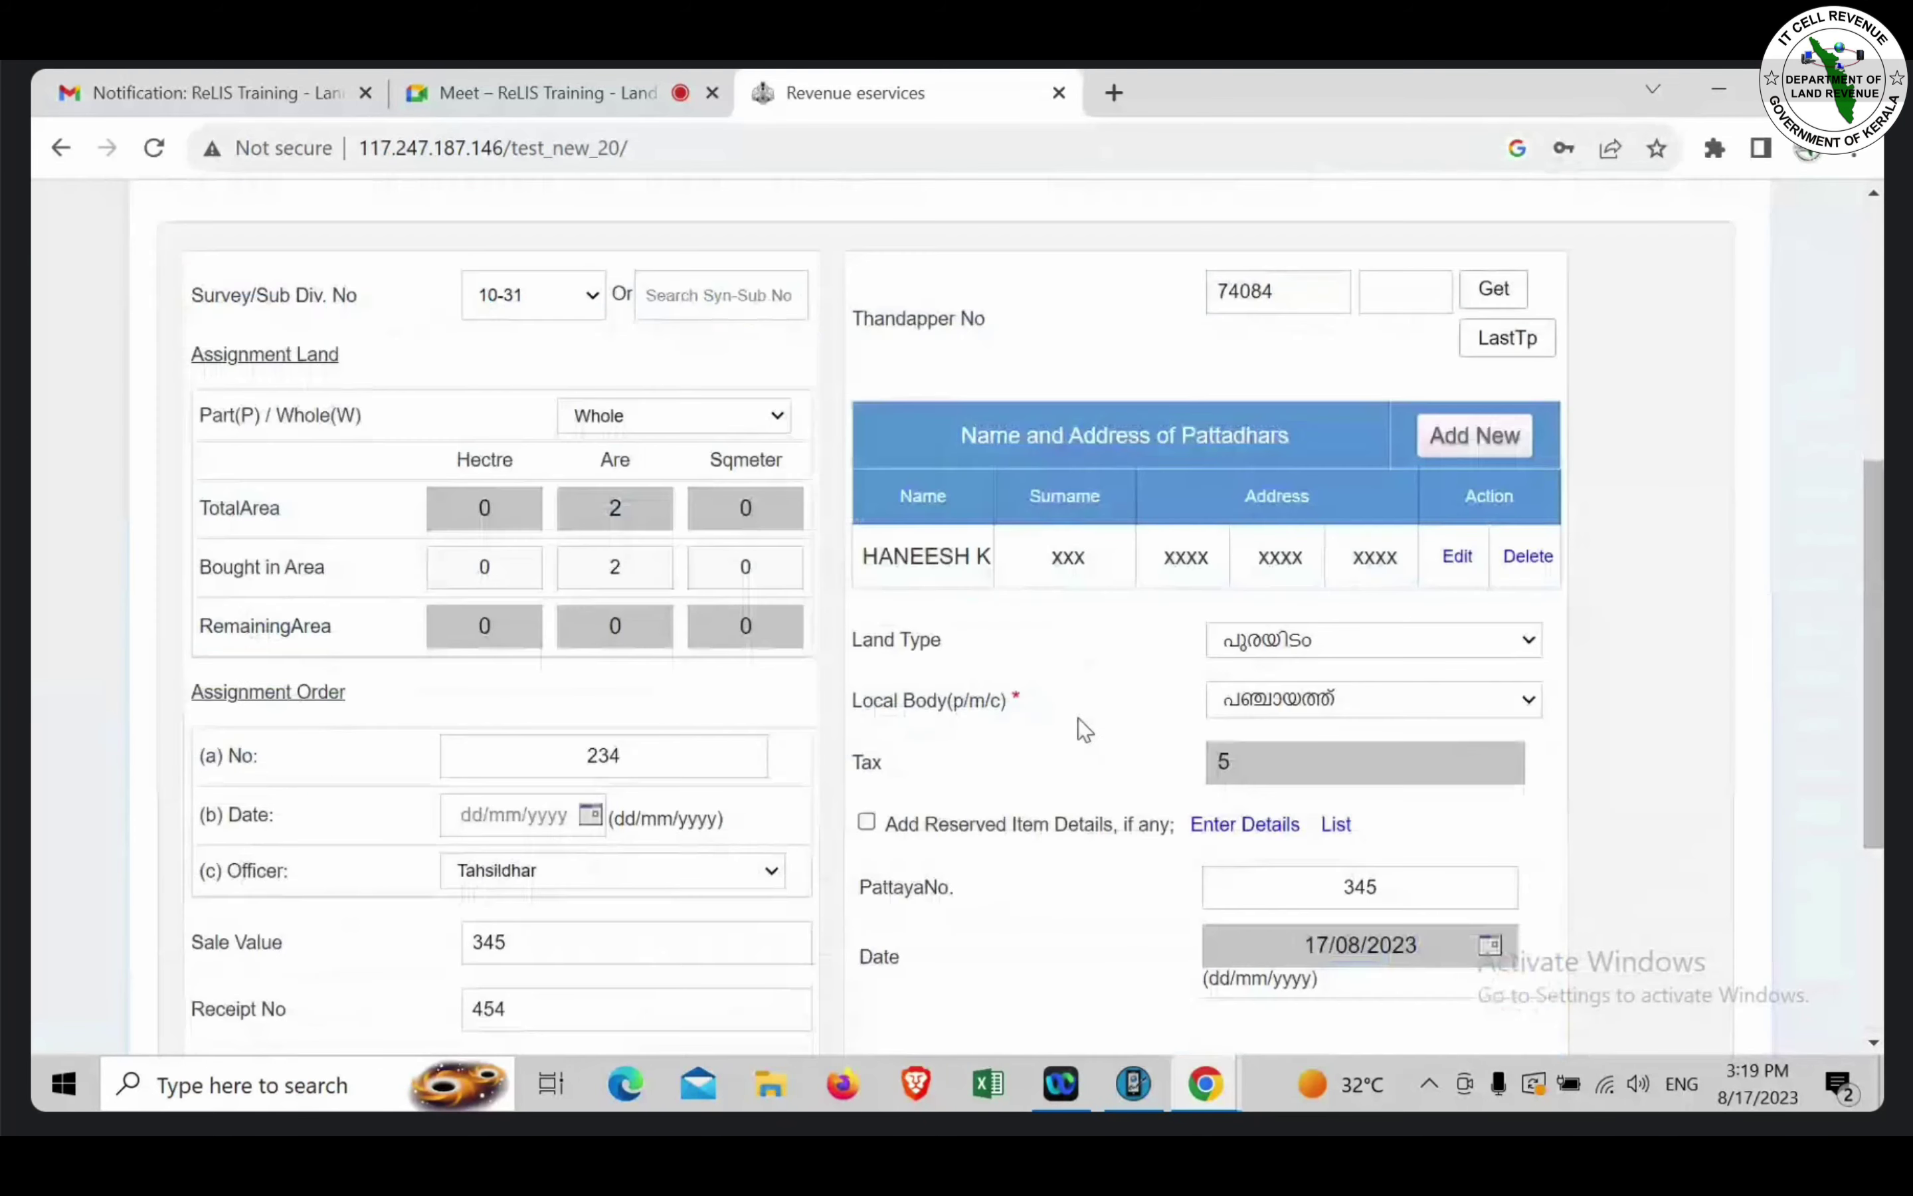
pyautogui.scroll(4, 1077, 718)
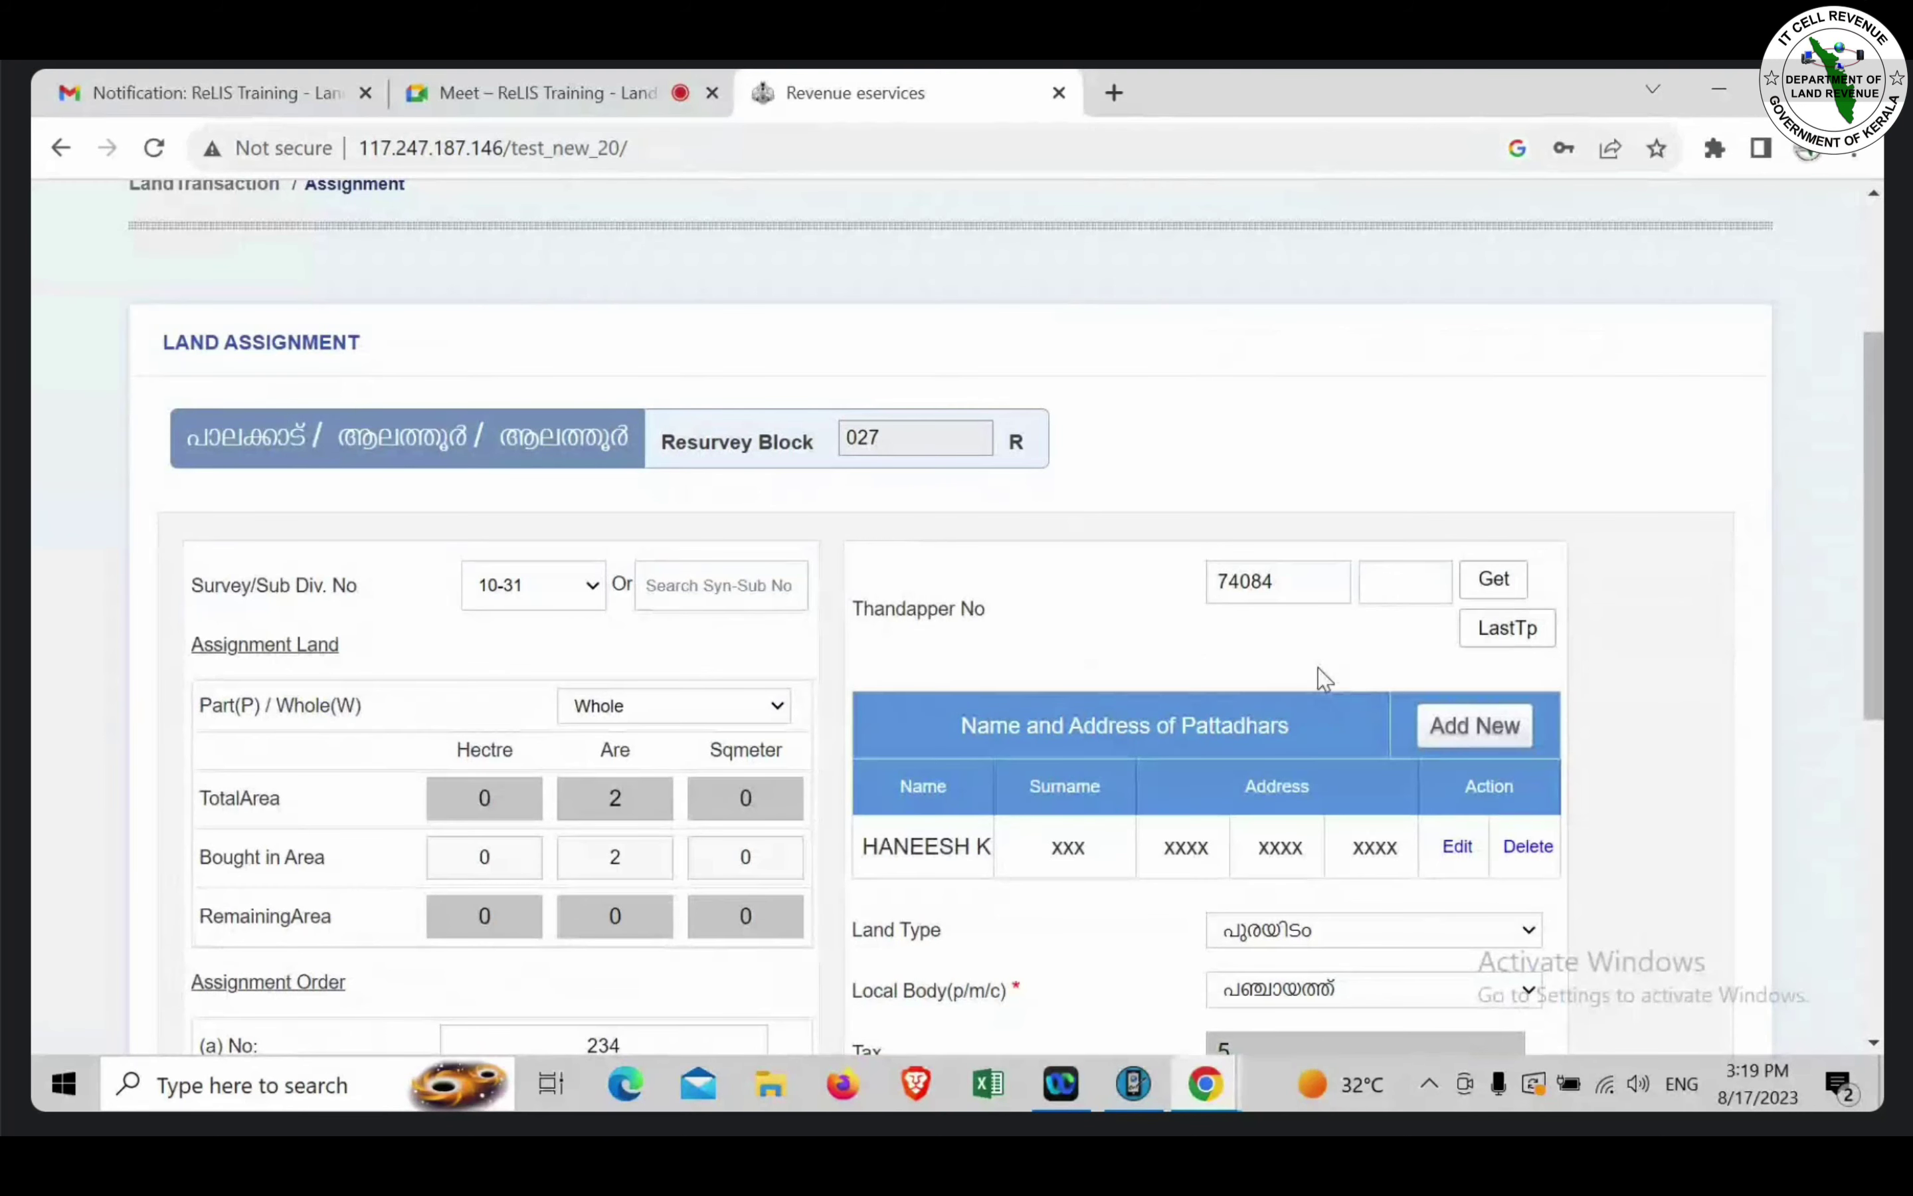
pyautogui.scroll(-10, 1317, 667)
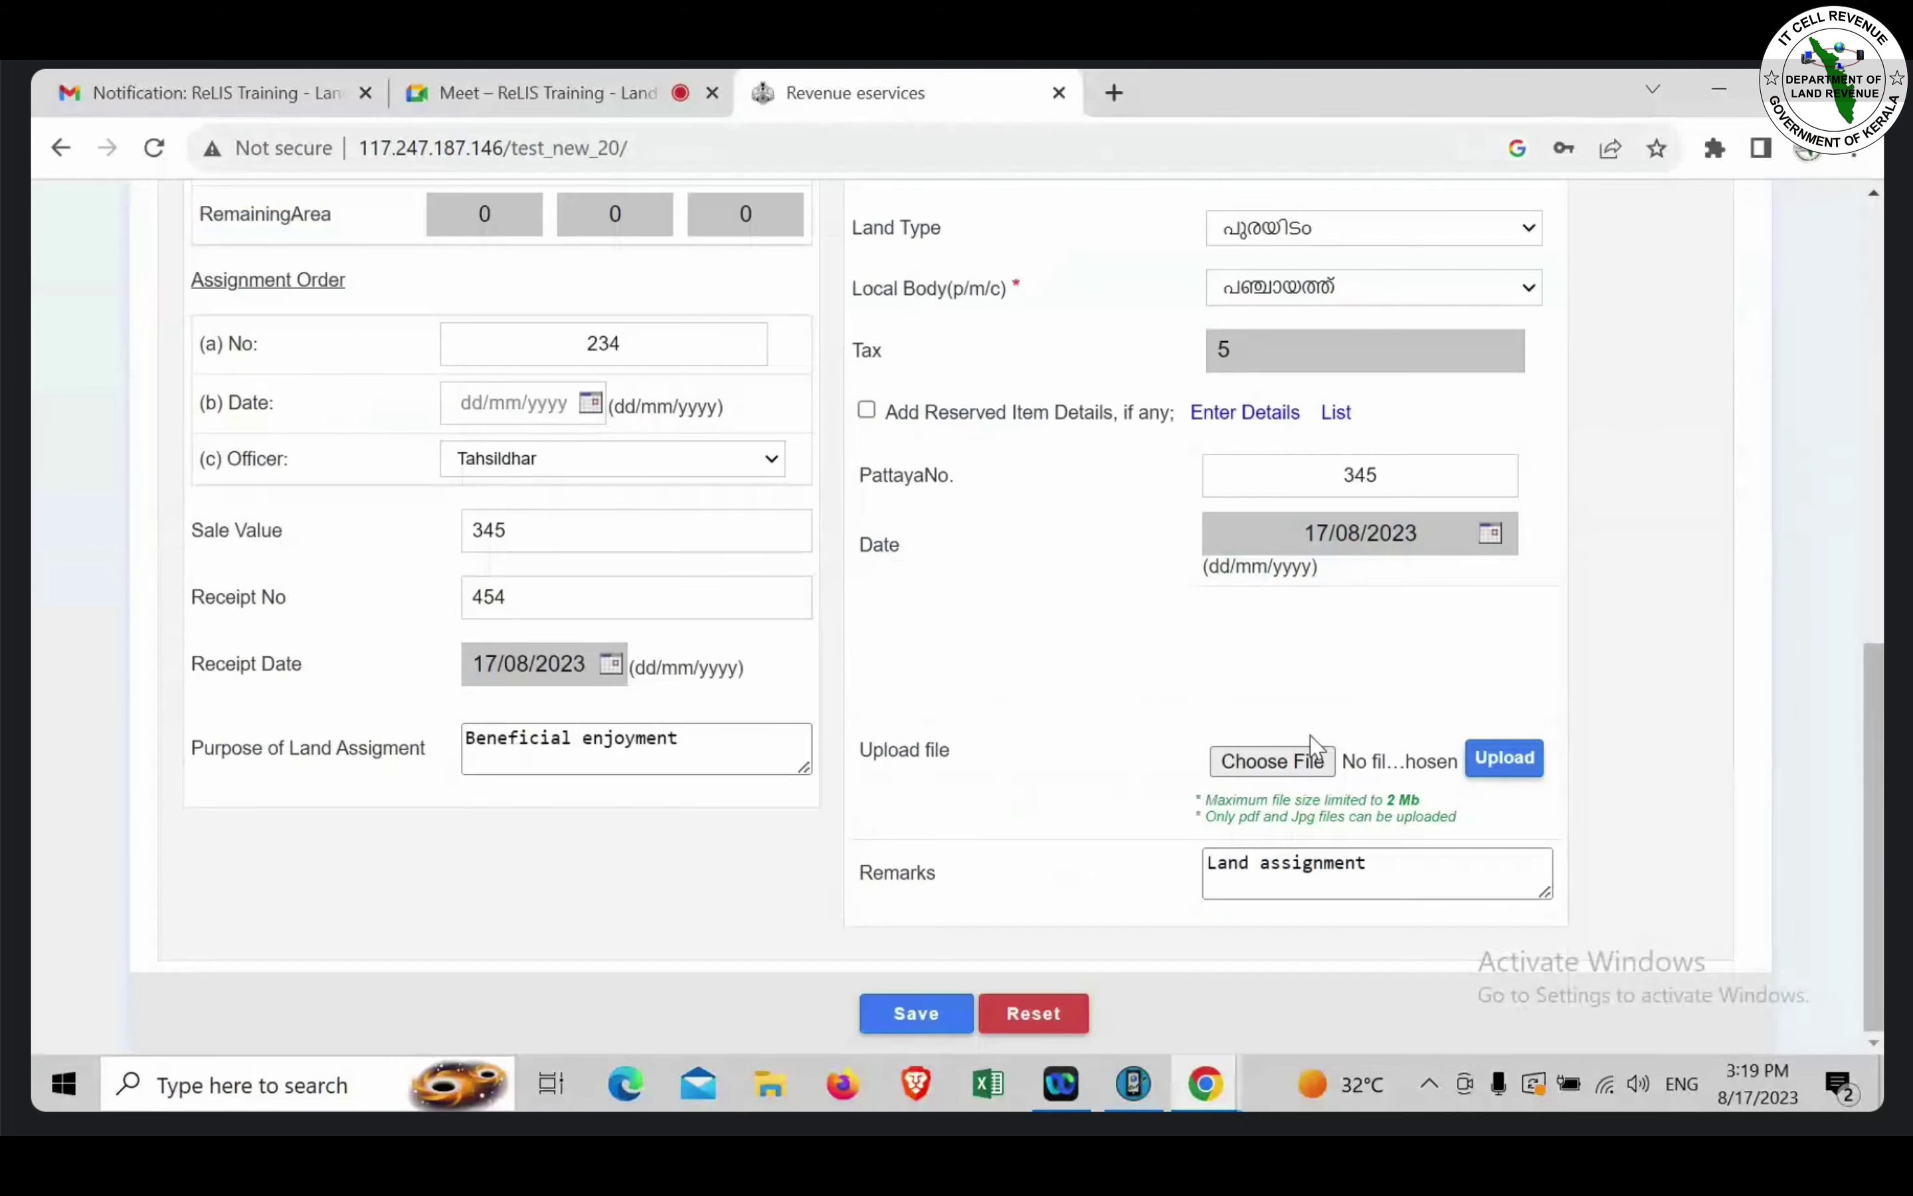
pyautogui.click(932, 1022)
pyautogui.click(1085, 324)
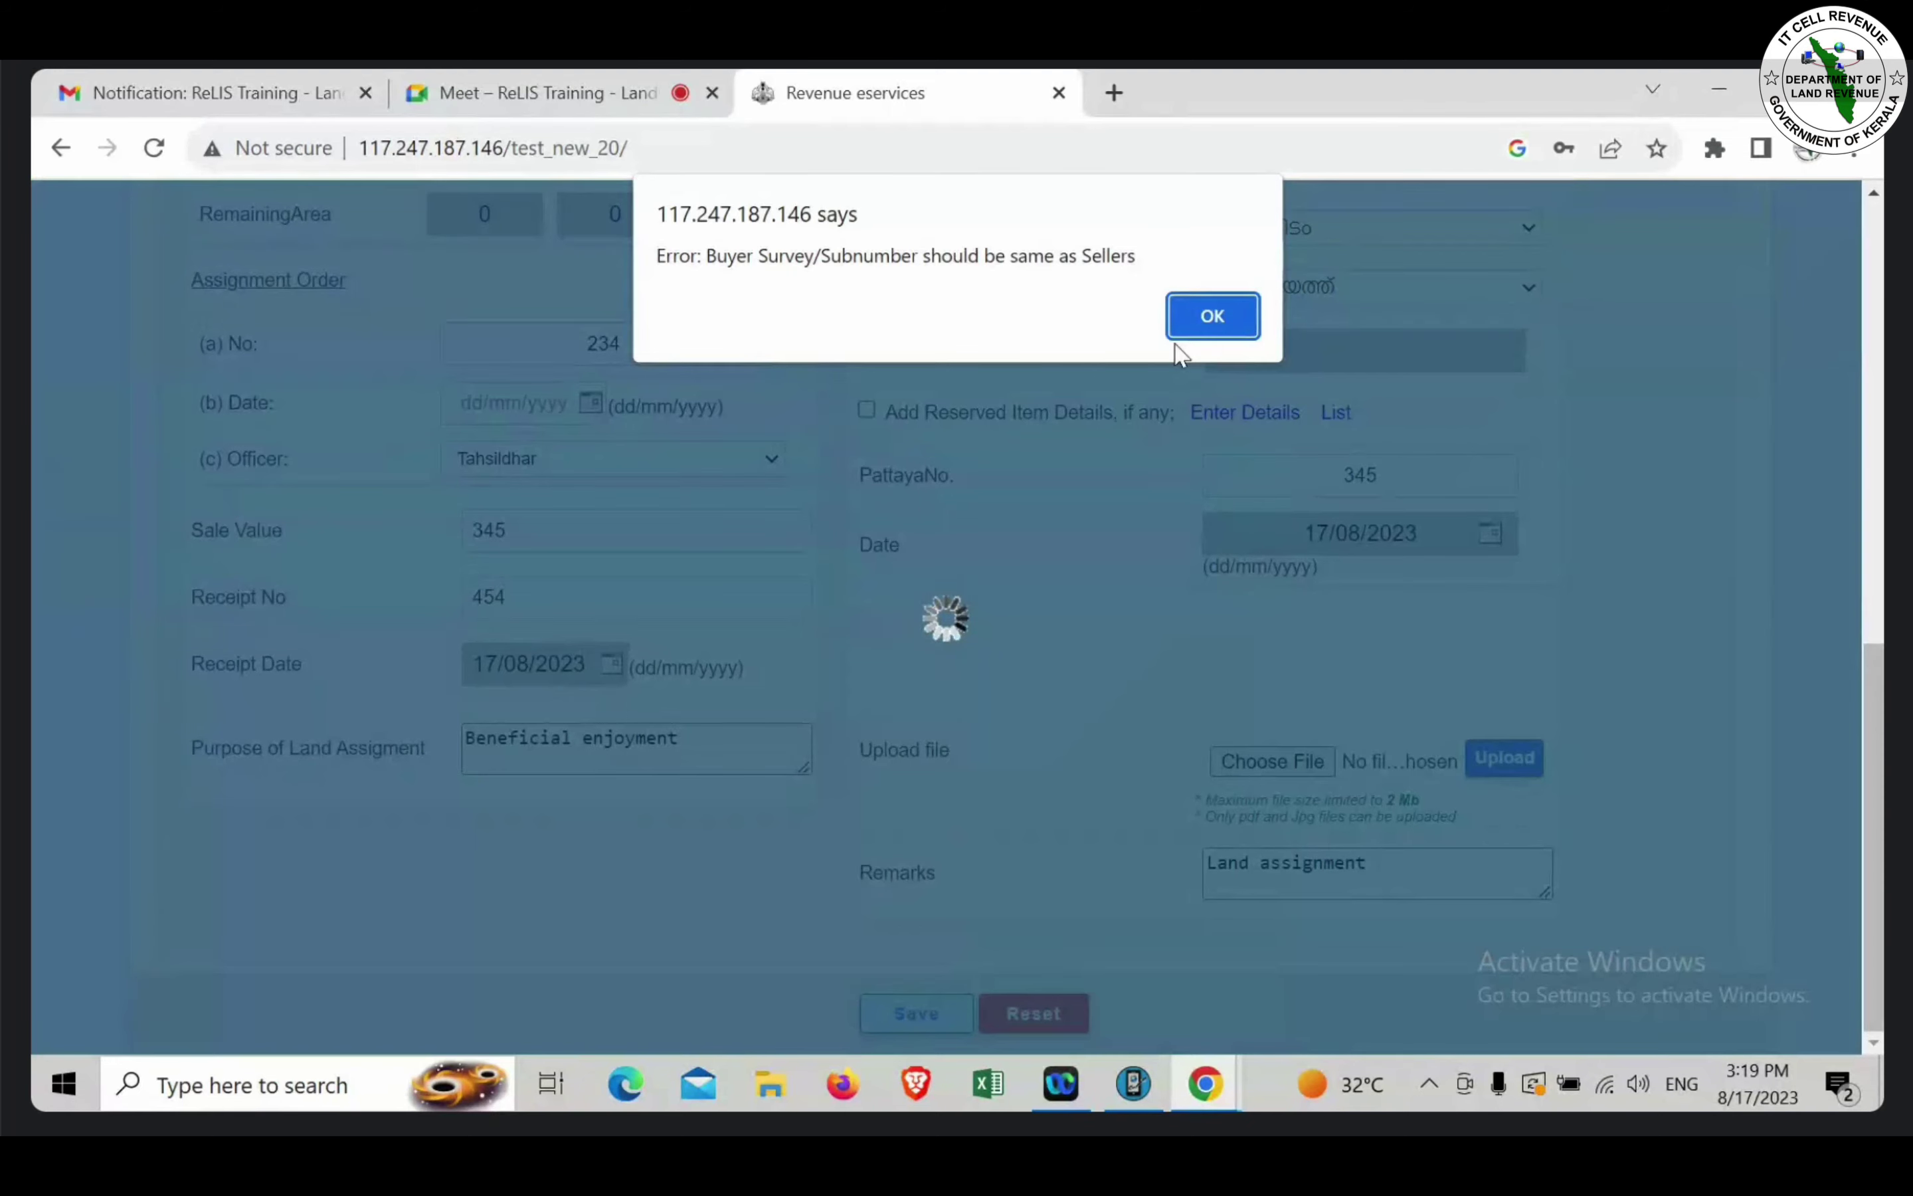
pyautogui.click(1215, 317)
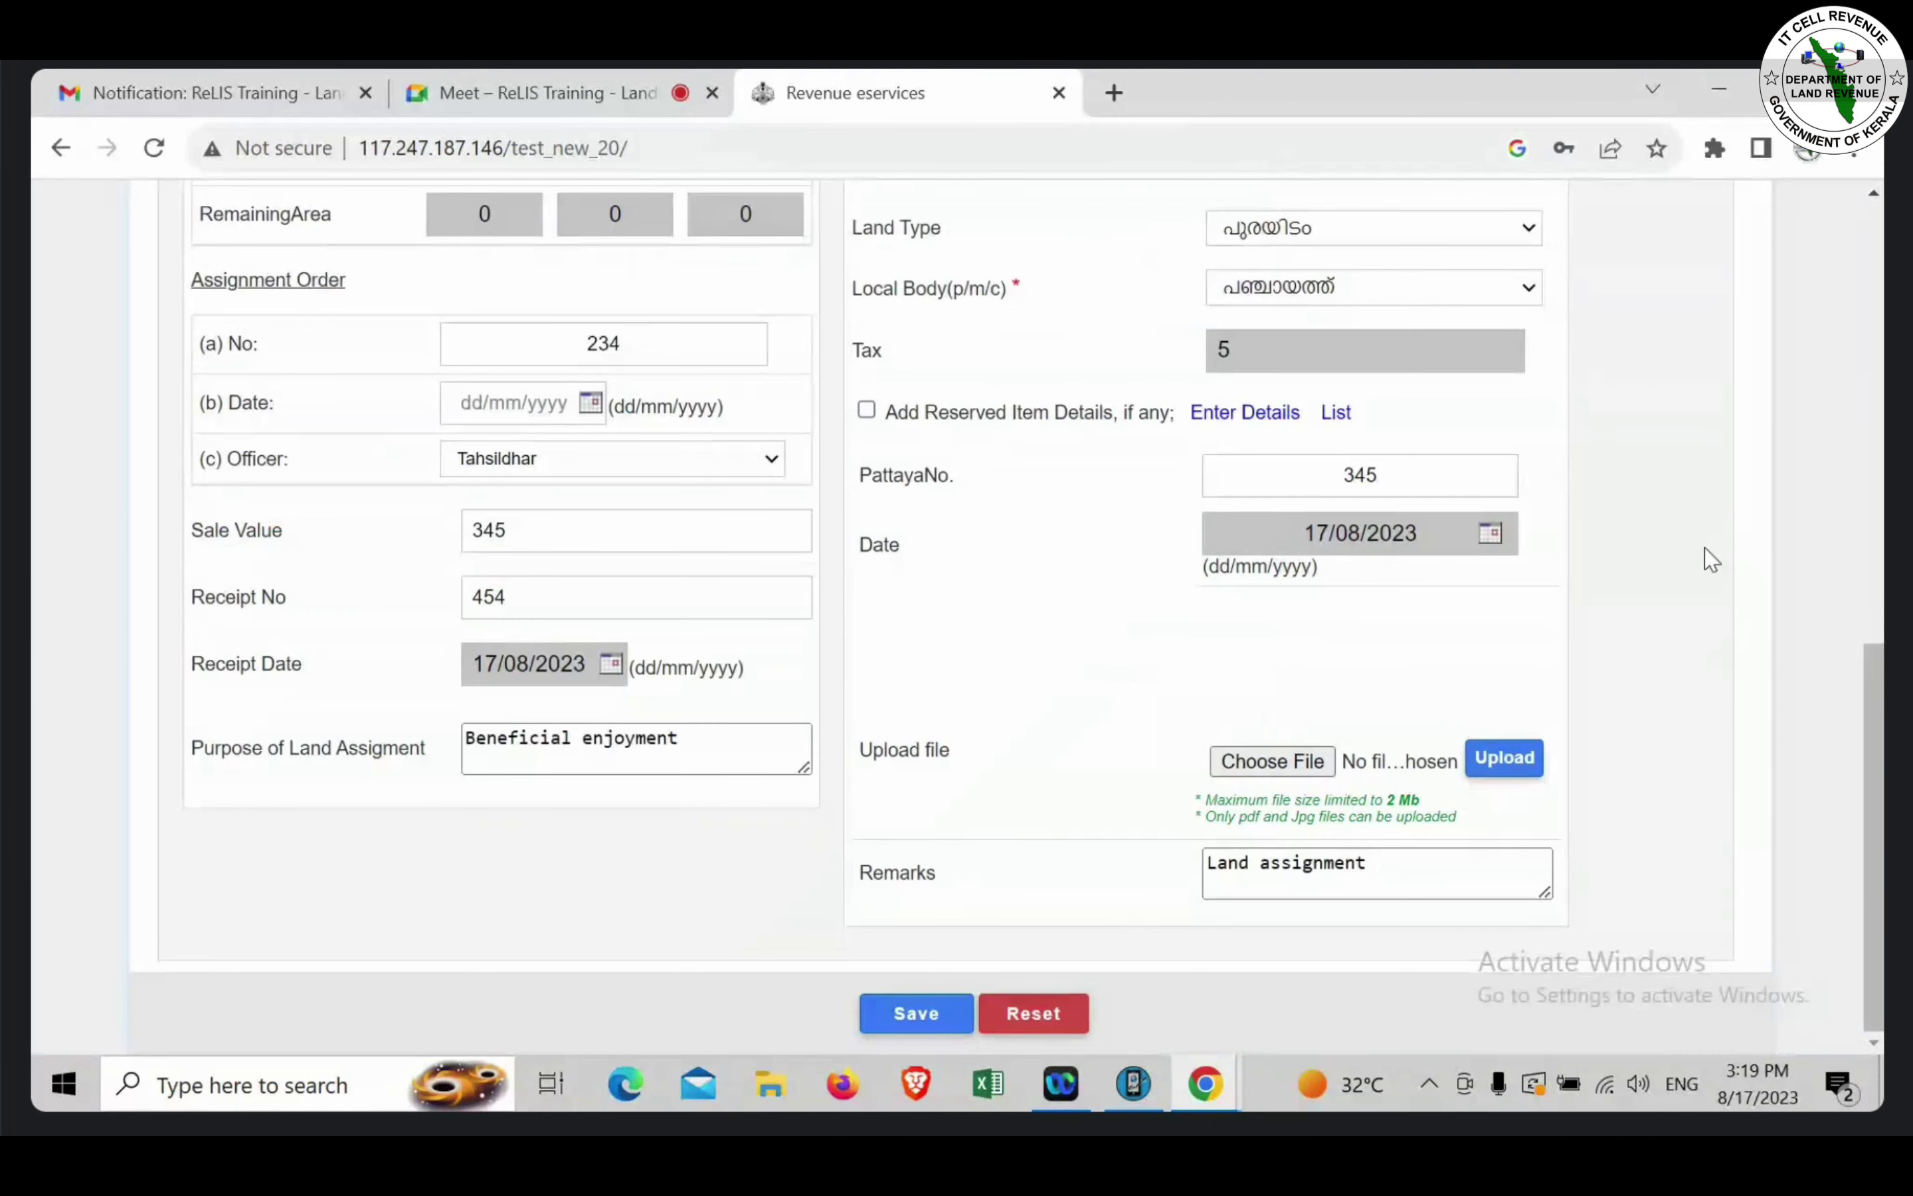
pyautogui.scroll(5, 1704, 540)
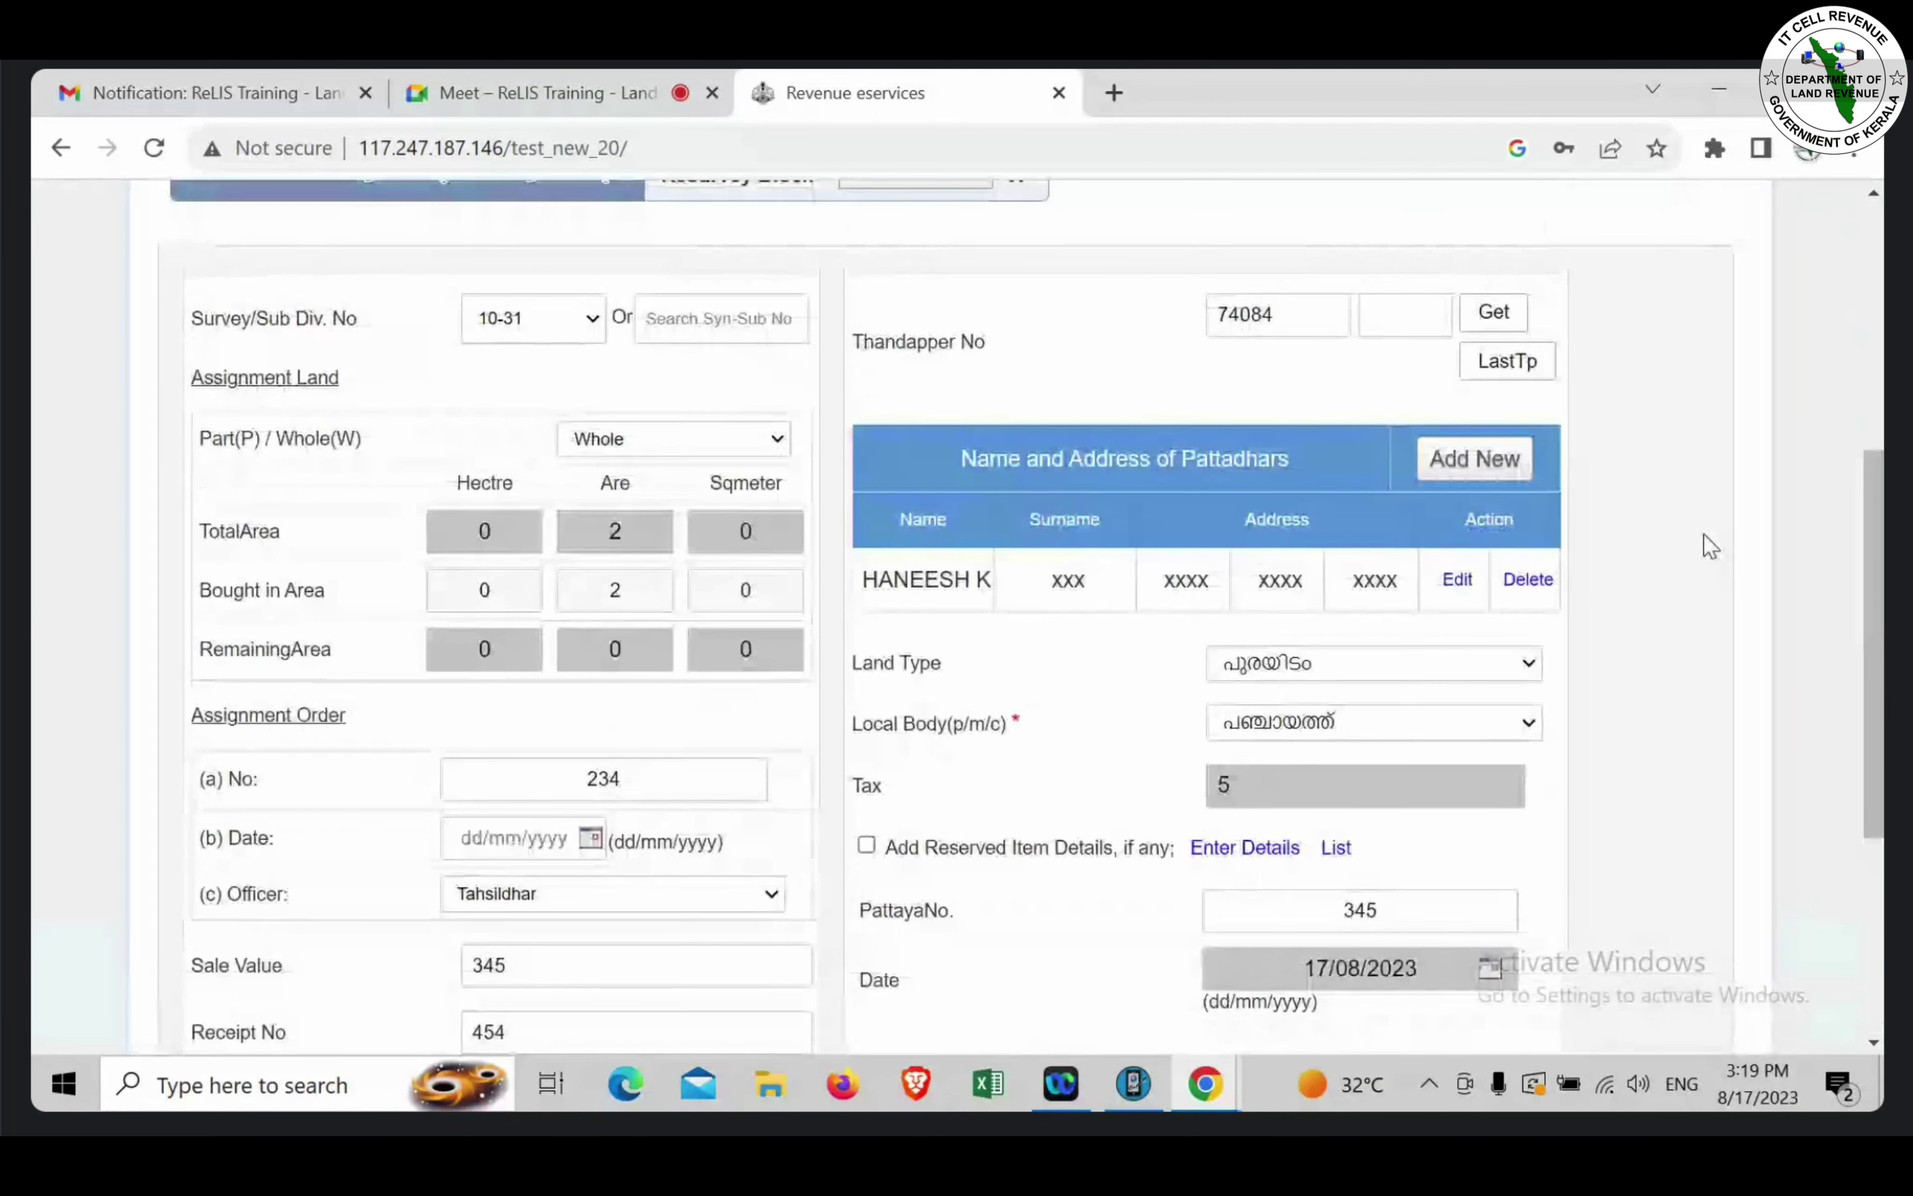
pyautogui.scroll(-3, 1704, 534)
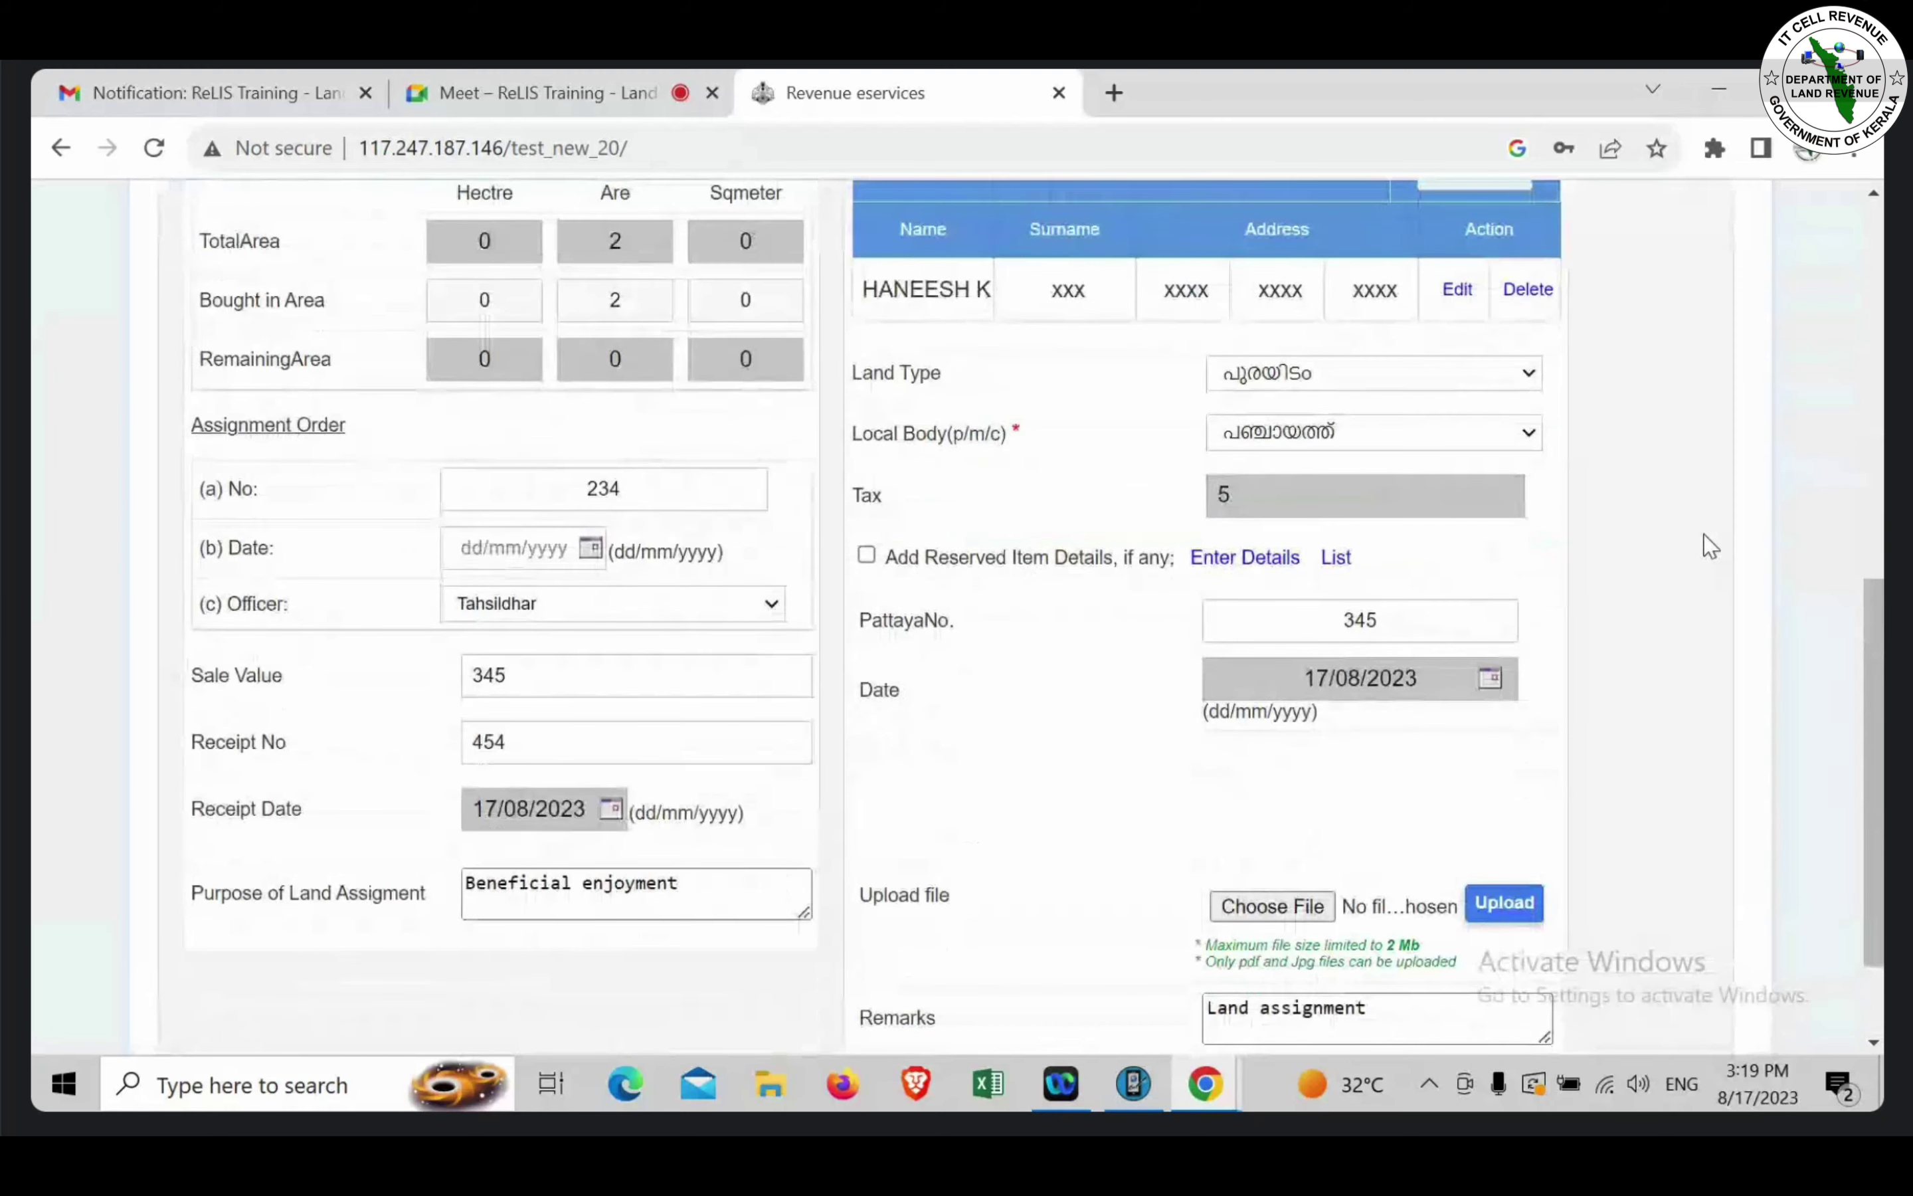
pyautogui.scroll(5, 1704, 534)
pyautogui.scroll(-6, 1702, 532)
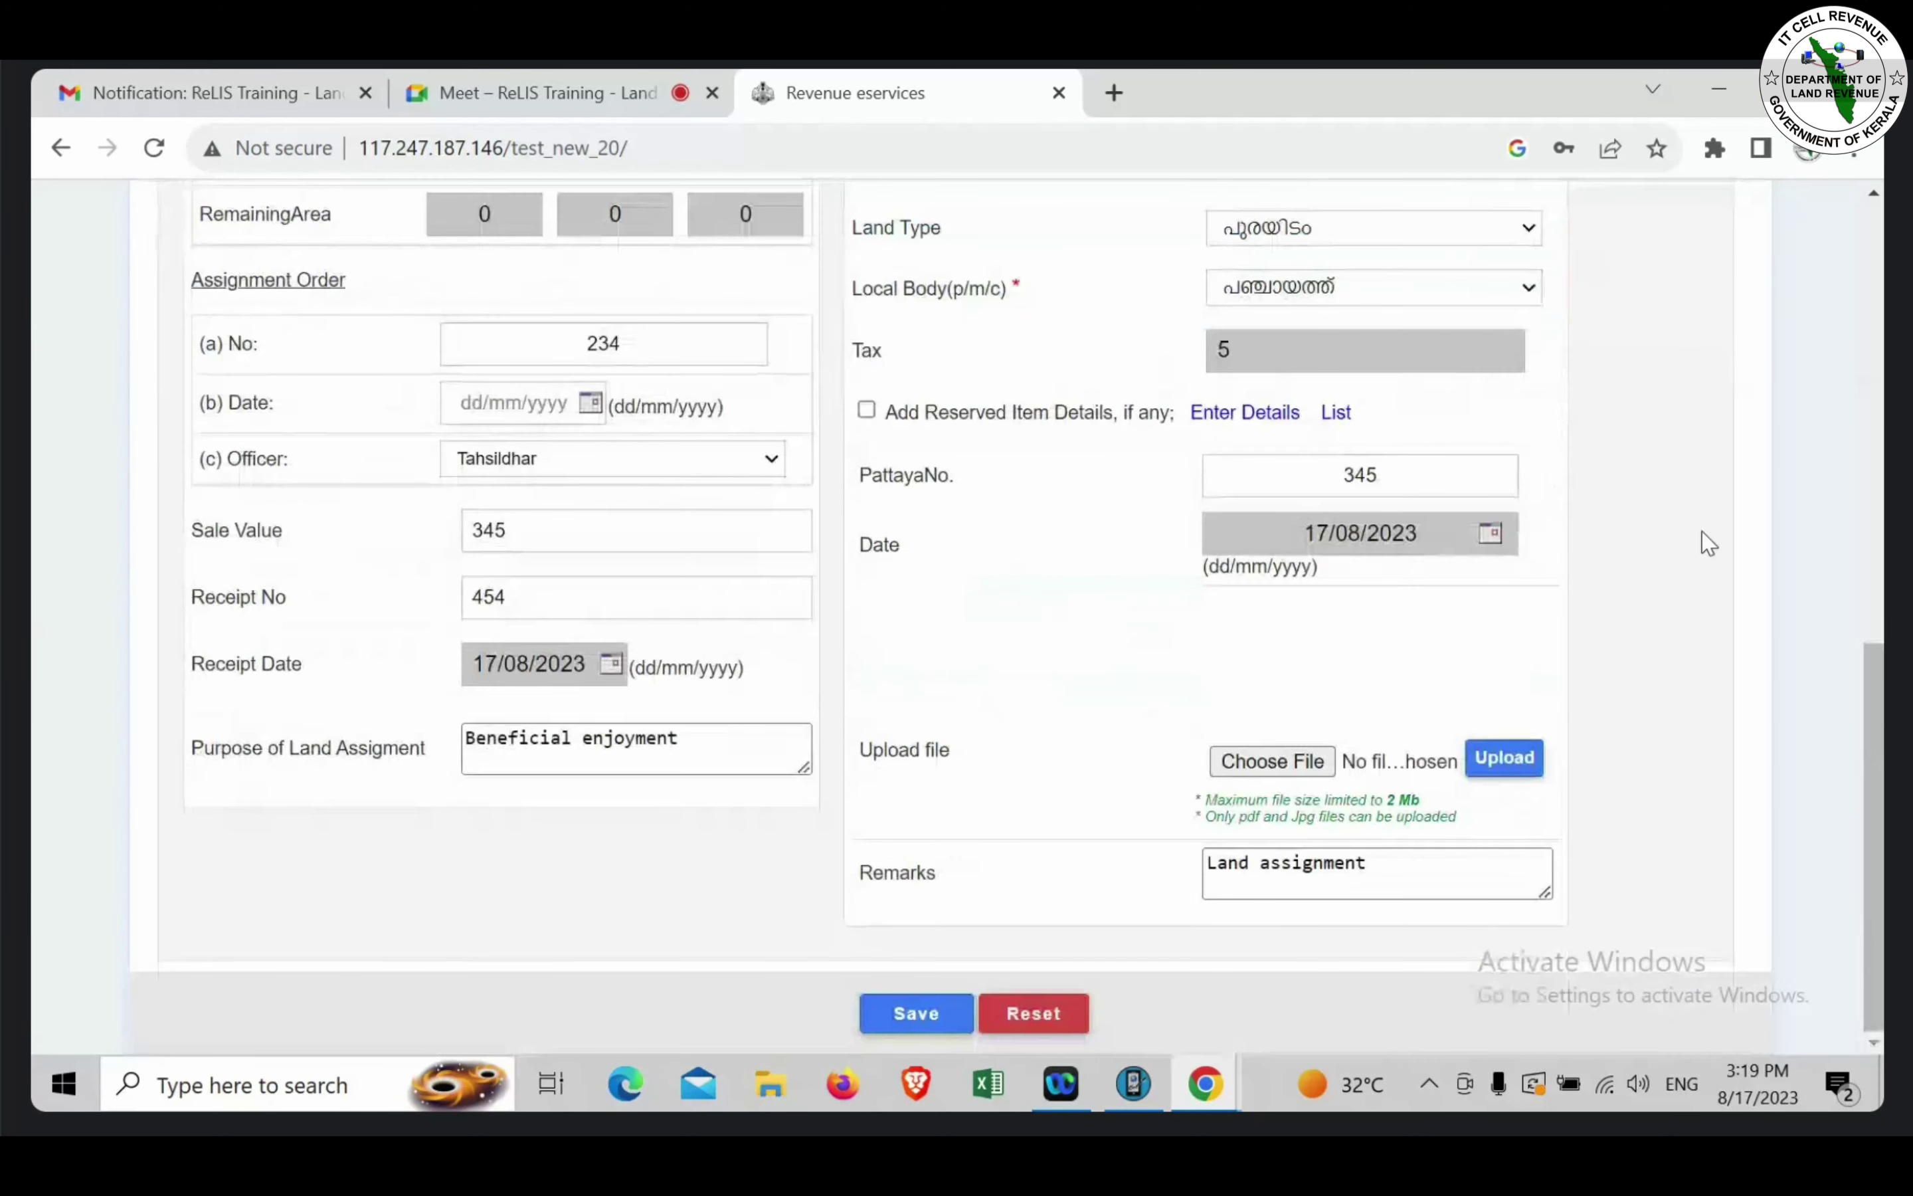
pyautogui.scroll(10, 1243, 867)
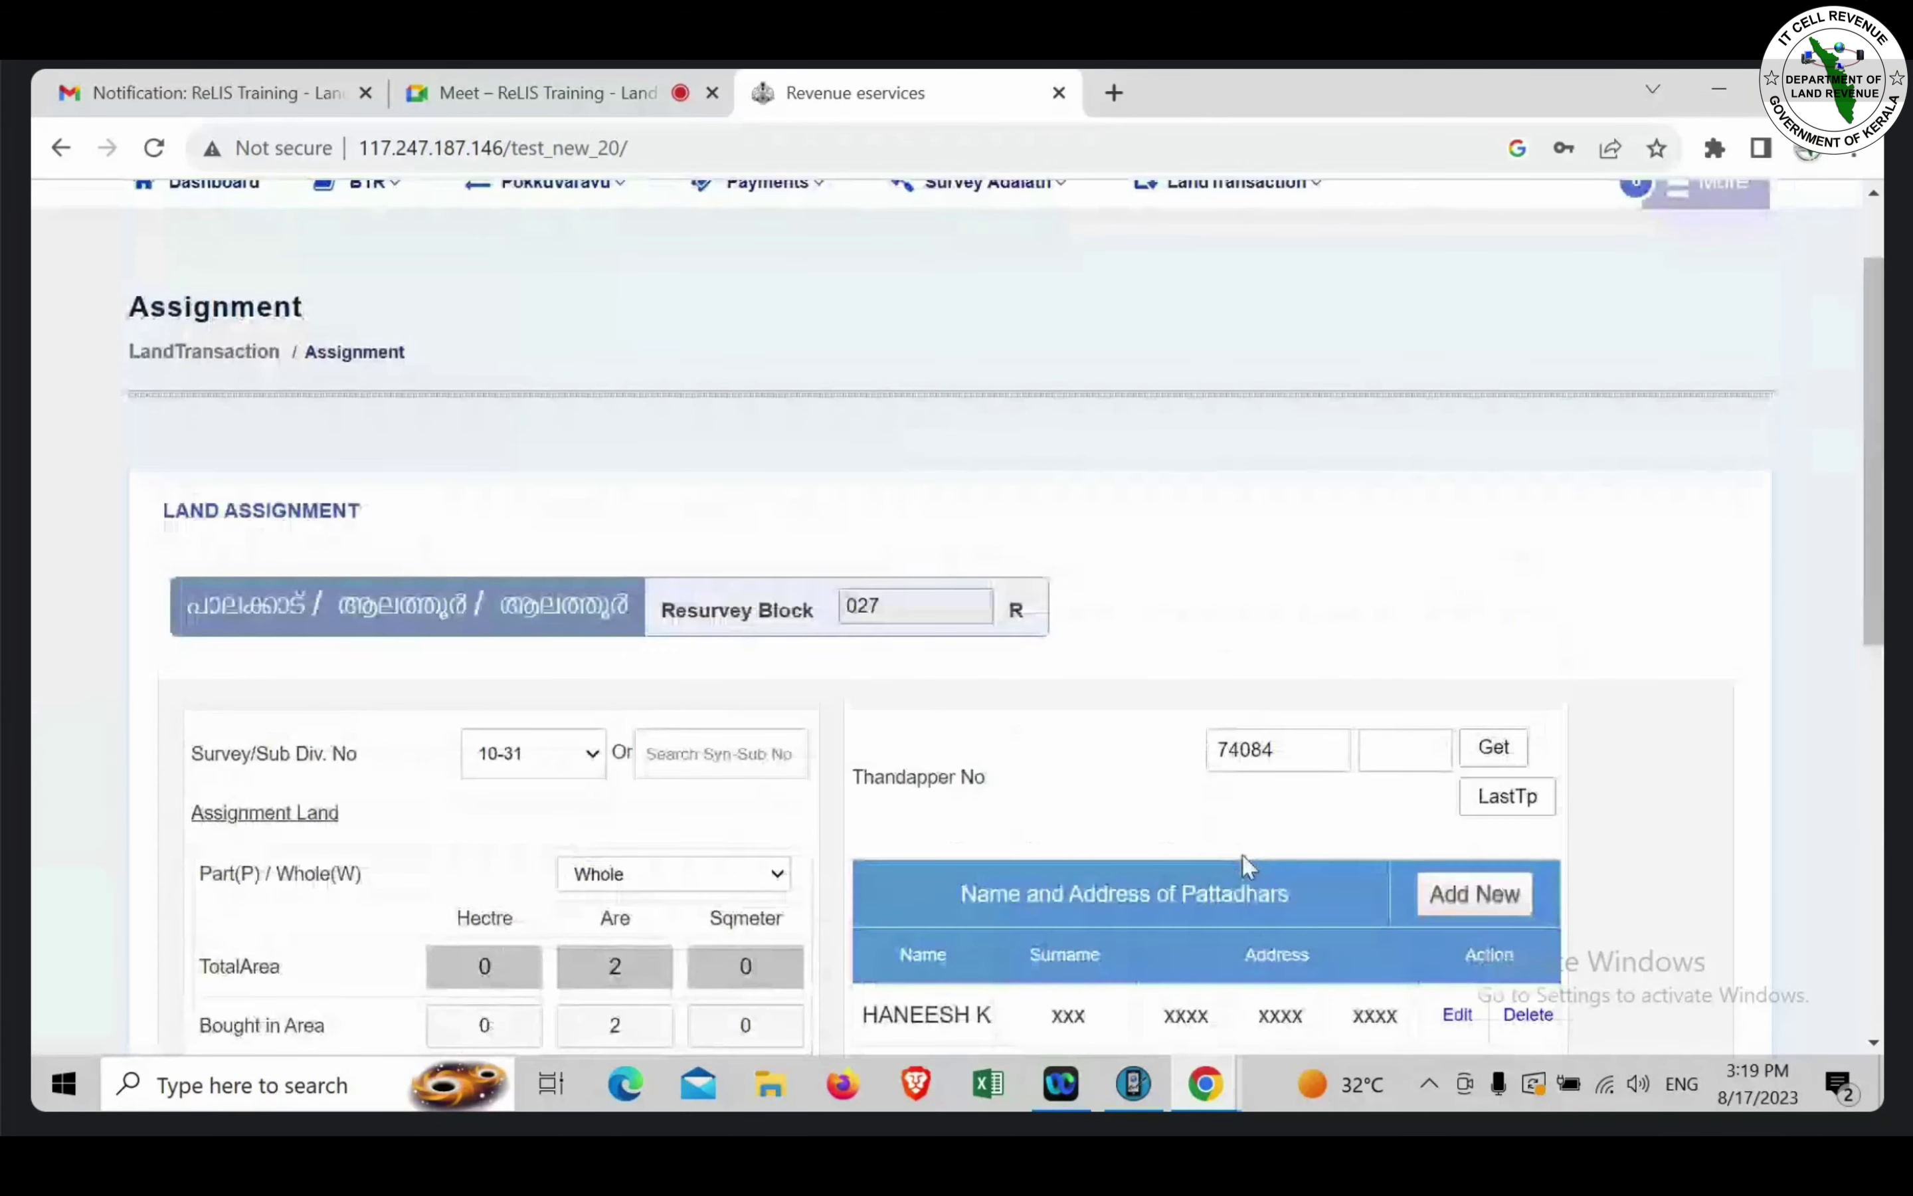
pyautogui.scroll(-5, 1245, 868)
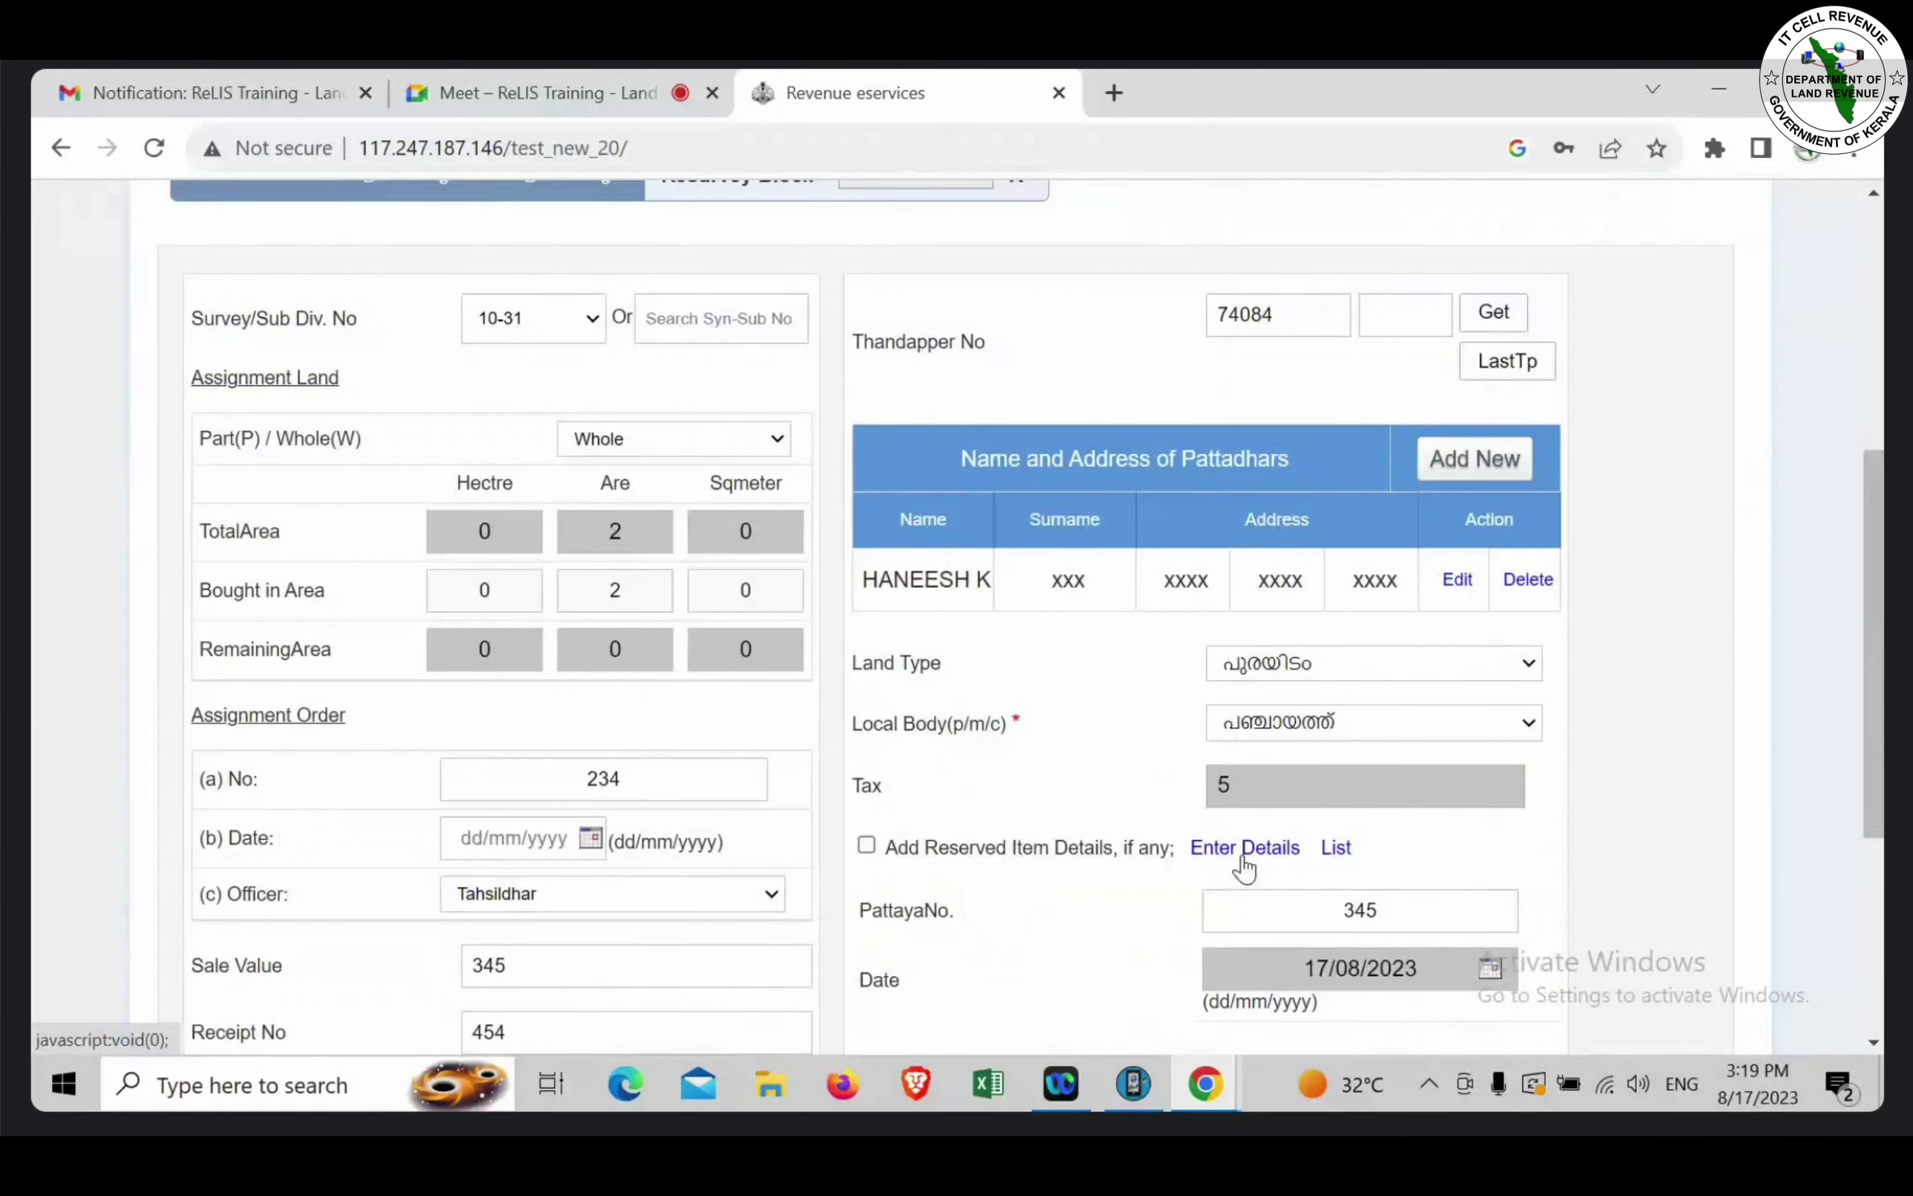
pyautogui.scroll(-4, 1243, 855)
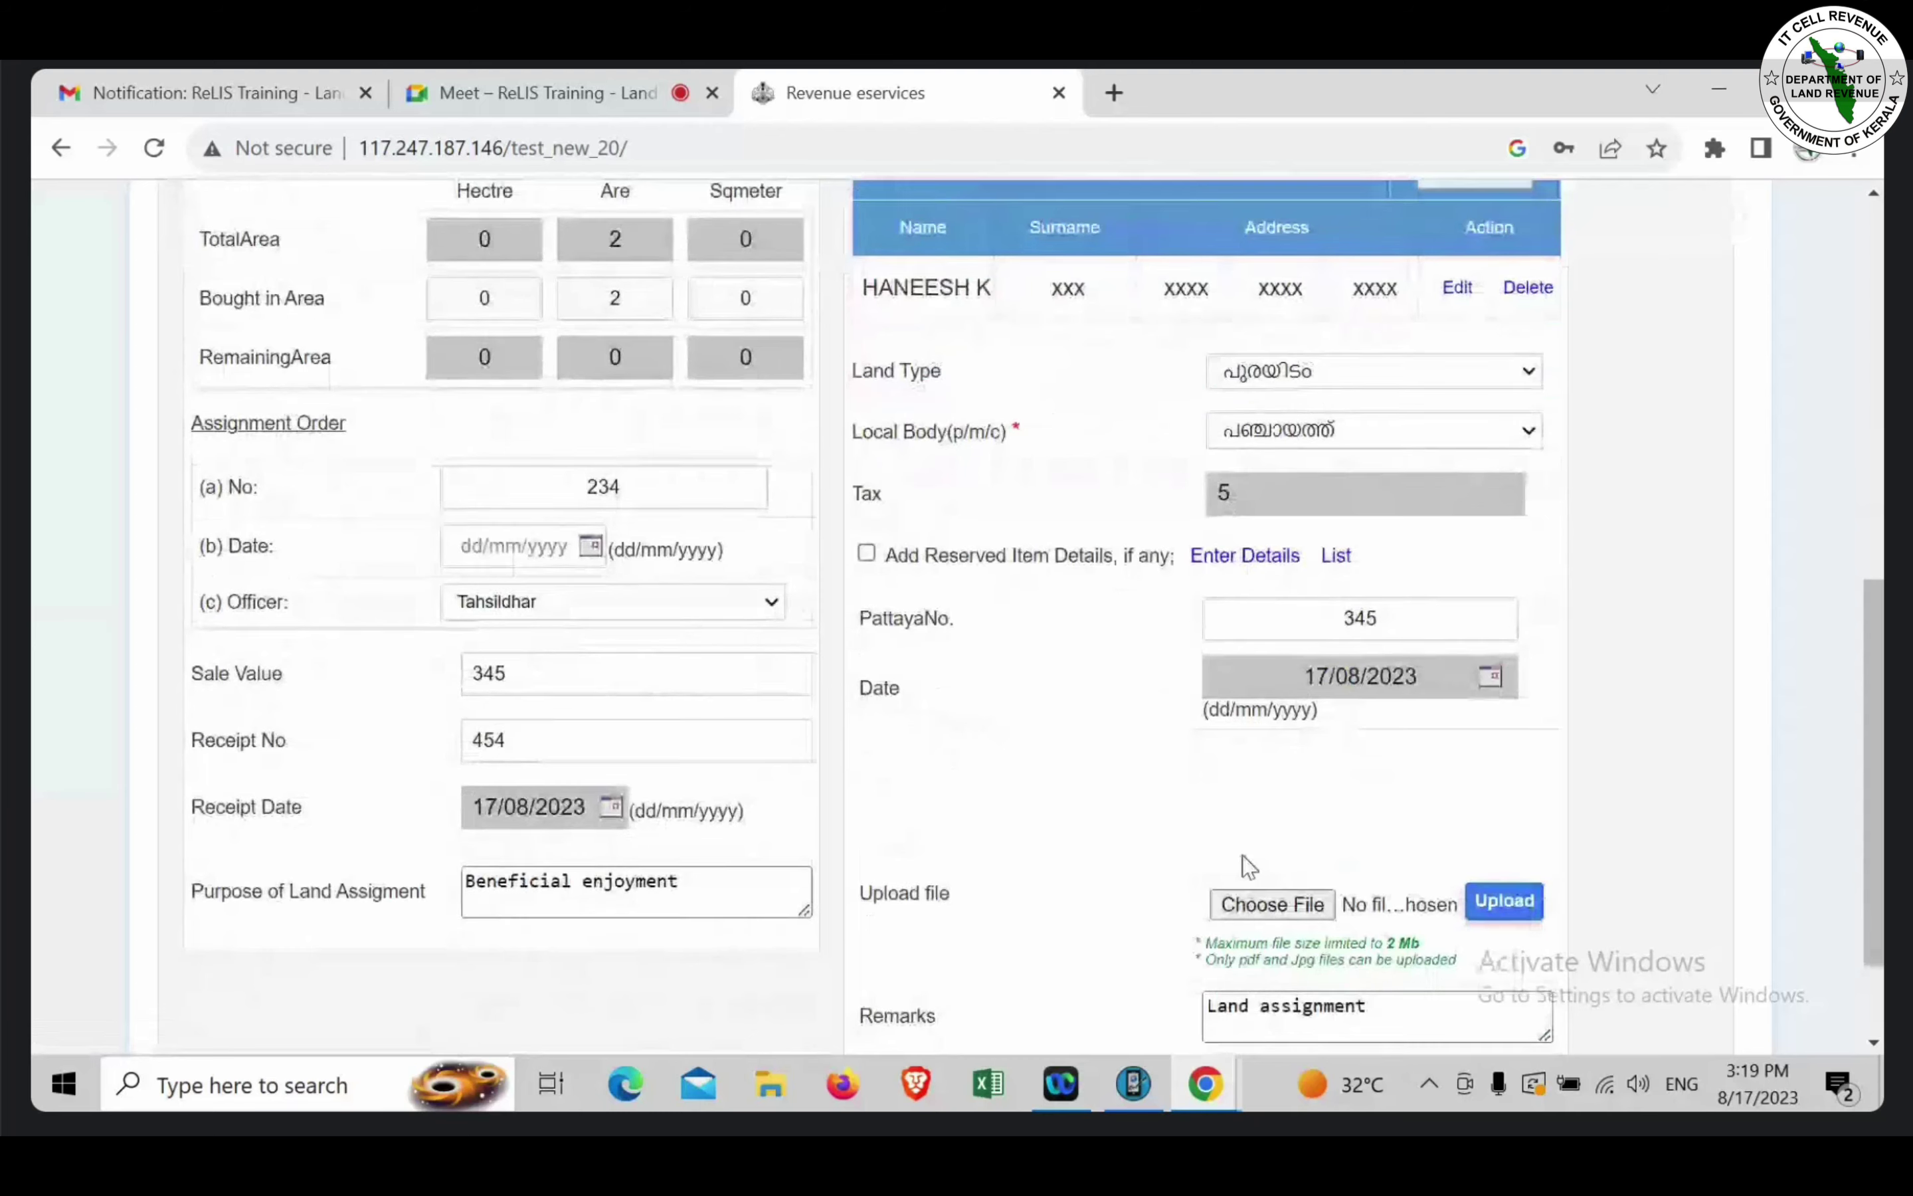
pyautogui.scroll(-2, 1244, 855)
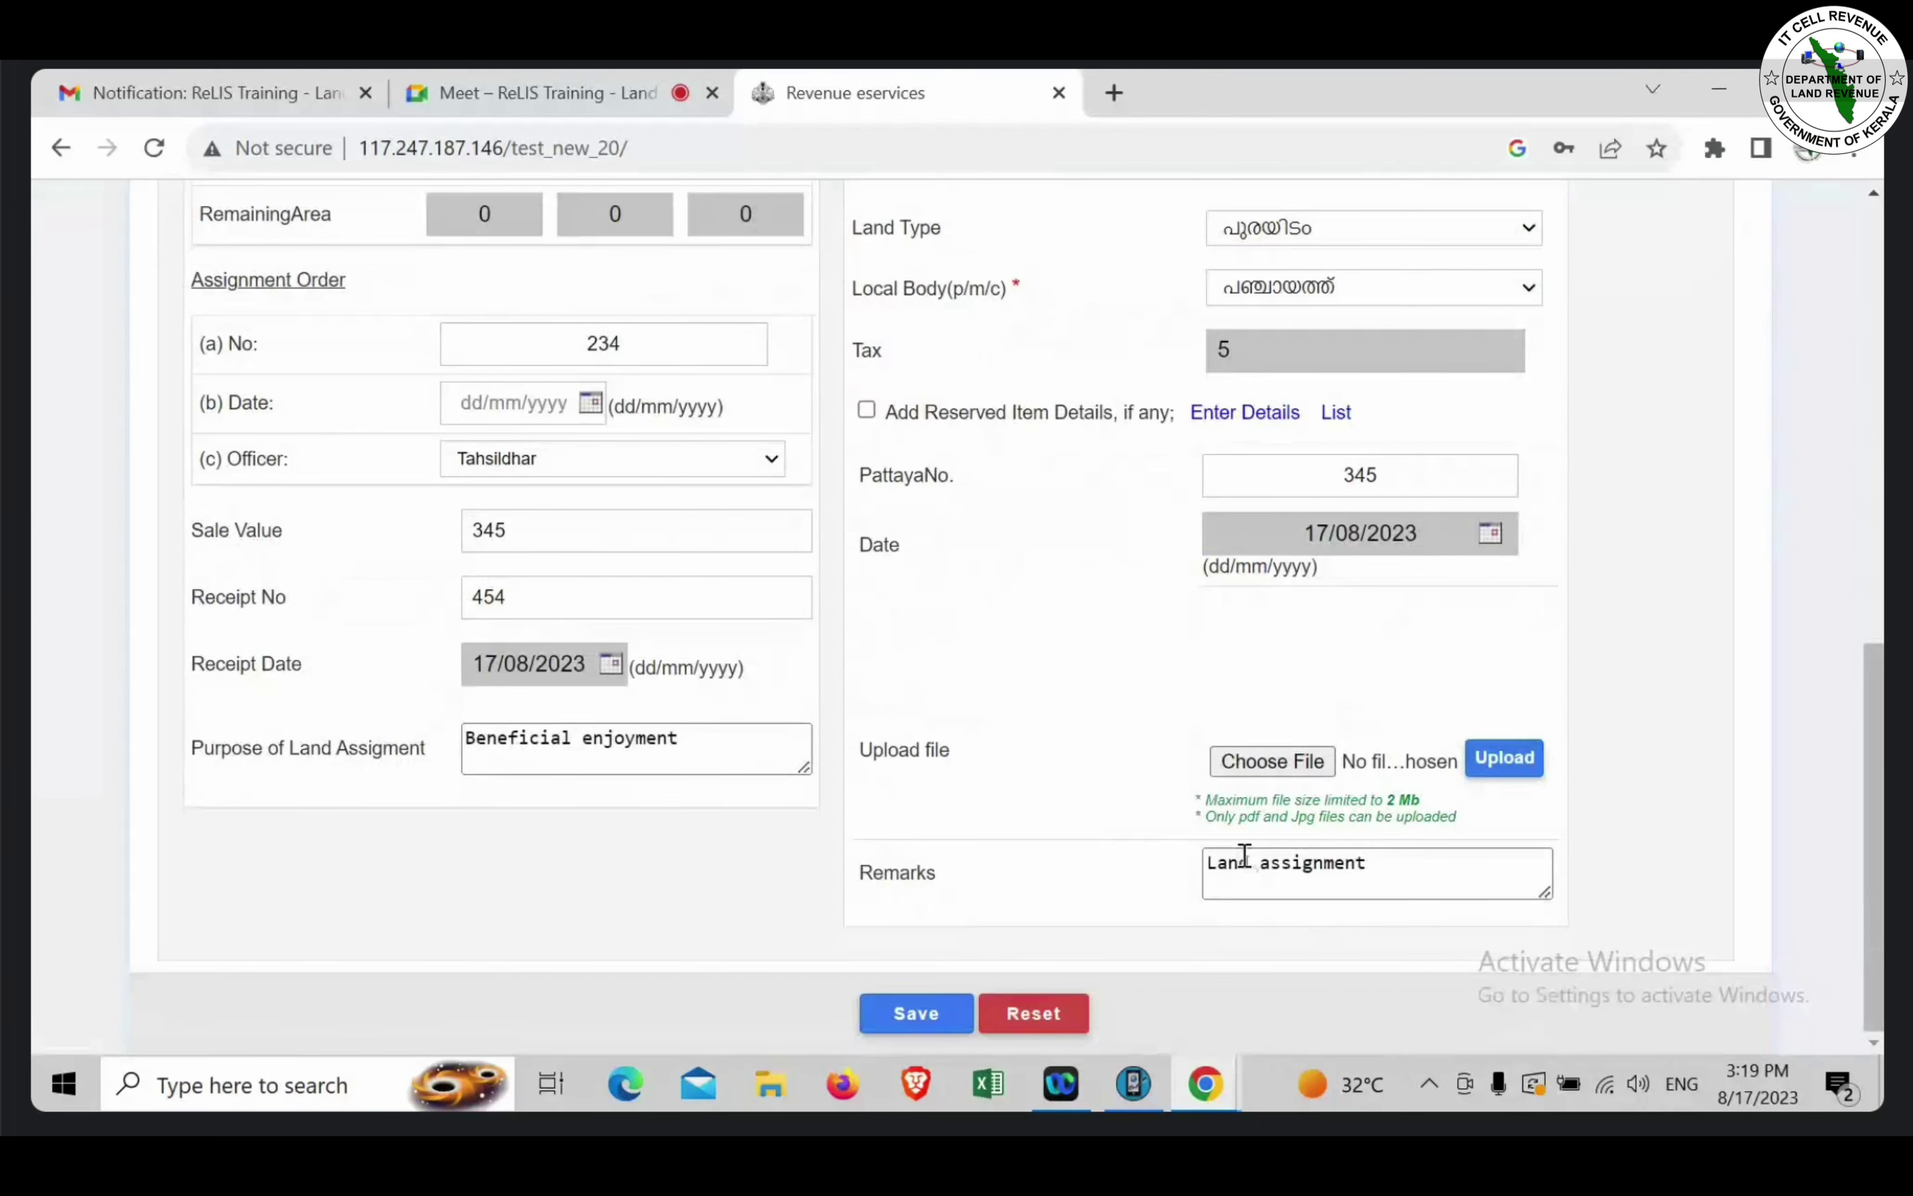
pyautogui.scroll(5, 1242, 854)
pyautogui.scroll(-5, 1233, 862)
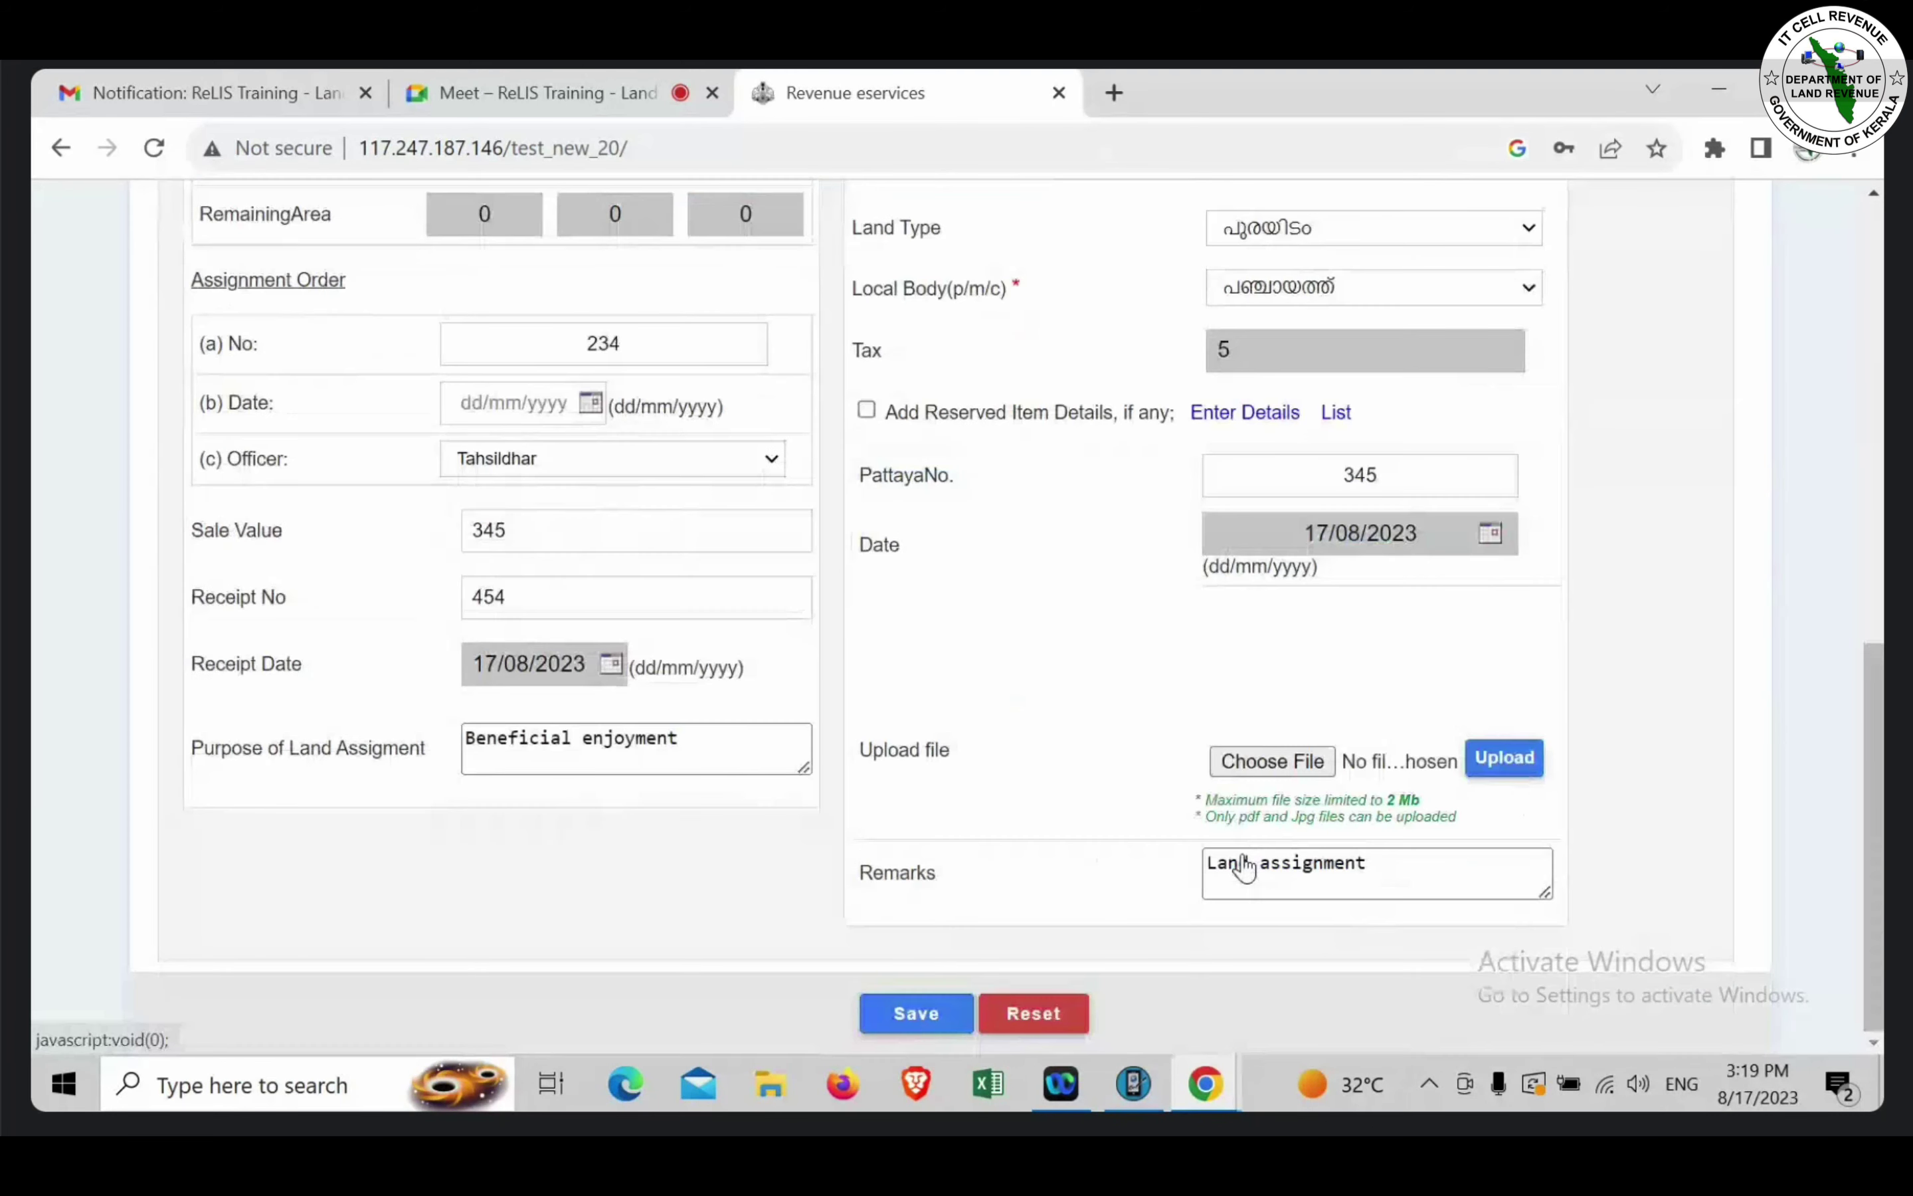
pyautogui.click(959, 1028)
pyautogui.click(1133, 324)
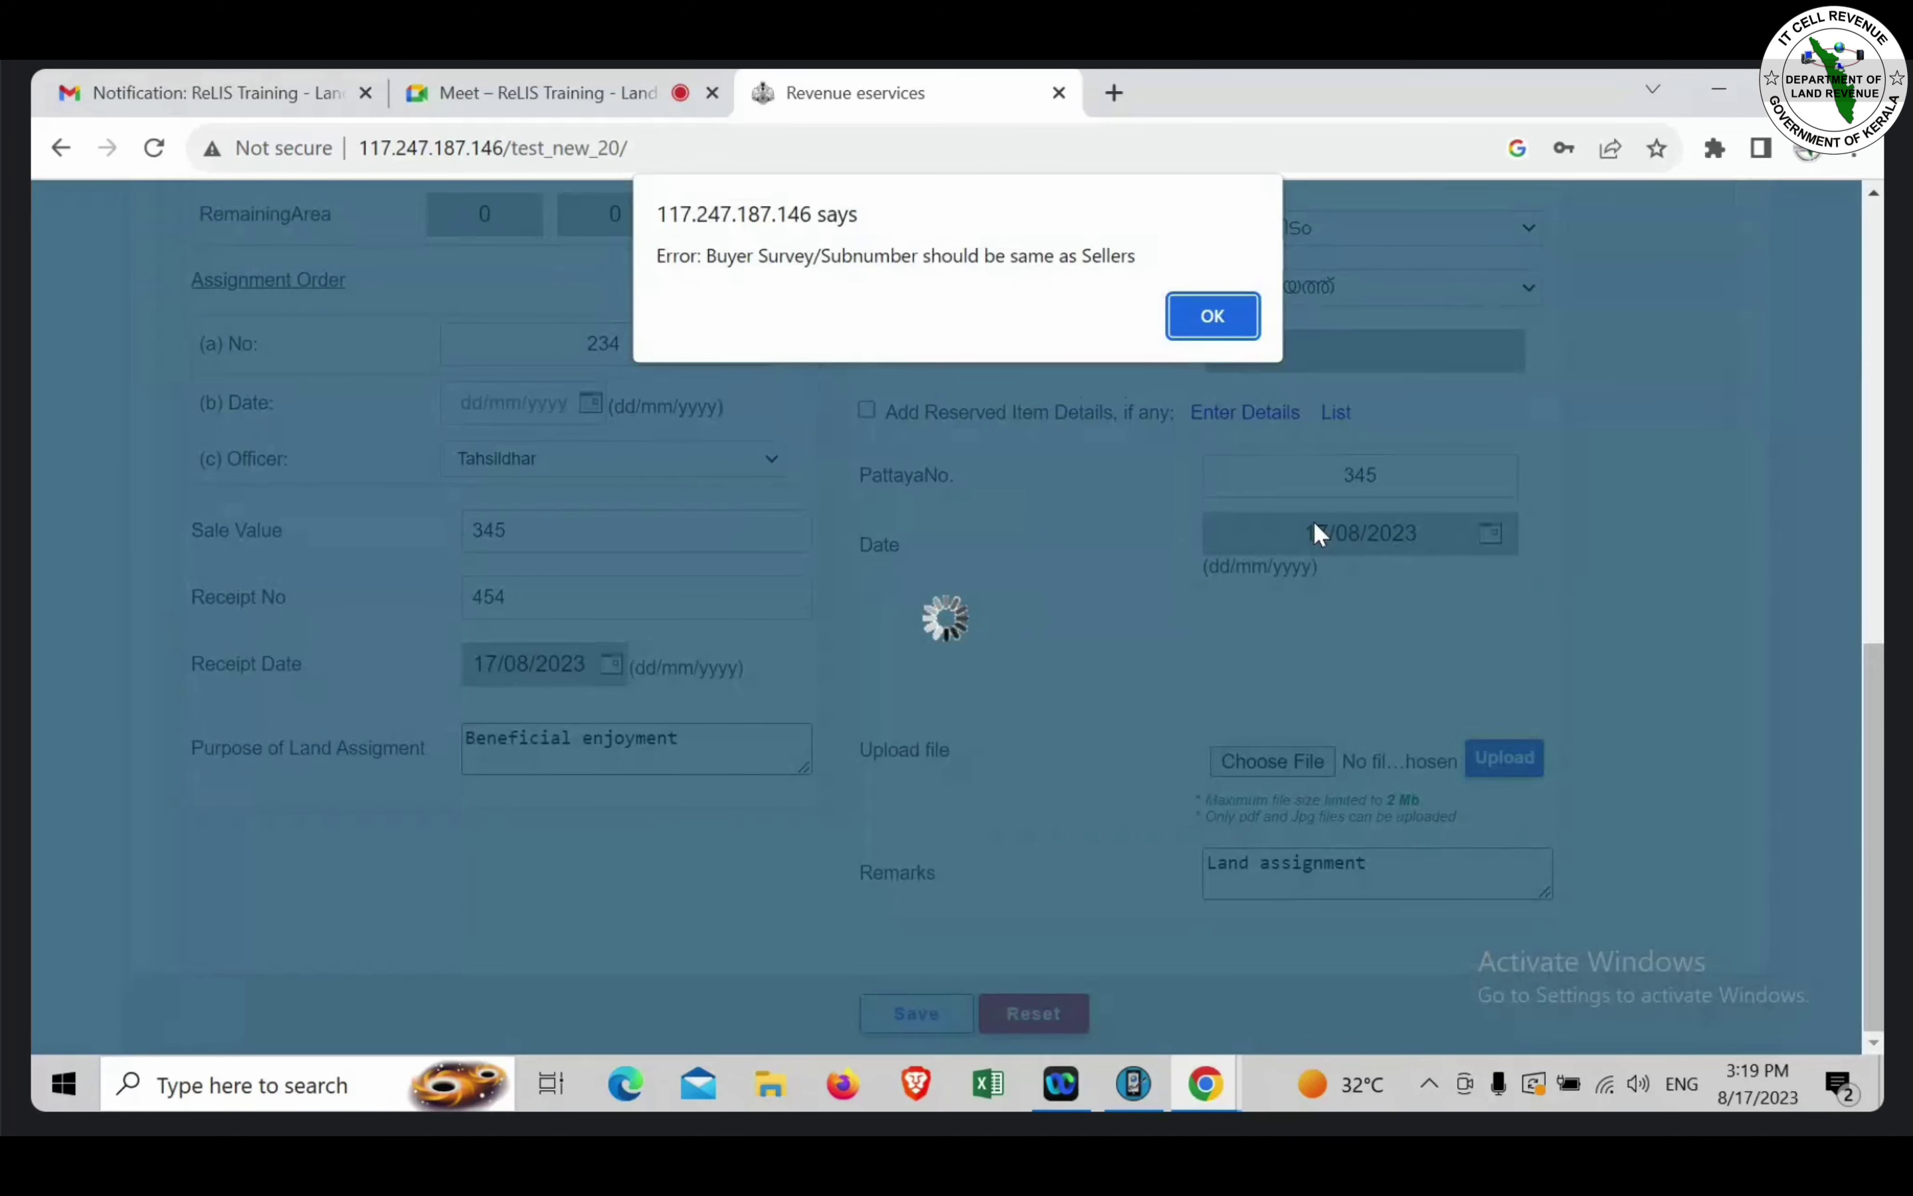
pyautogui.click(1215, 316)
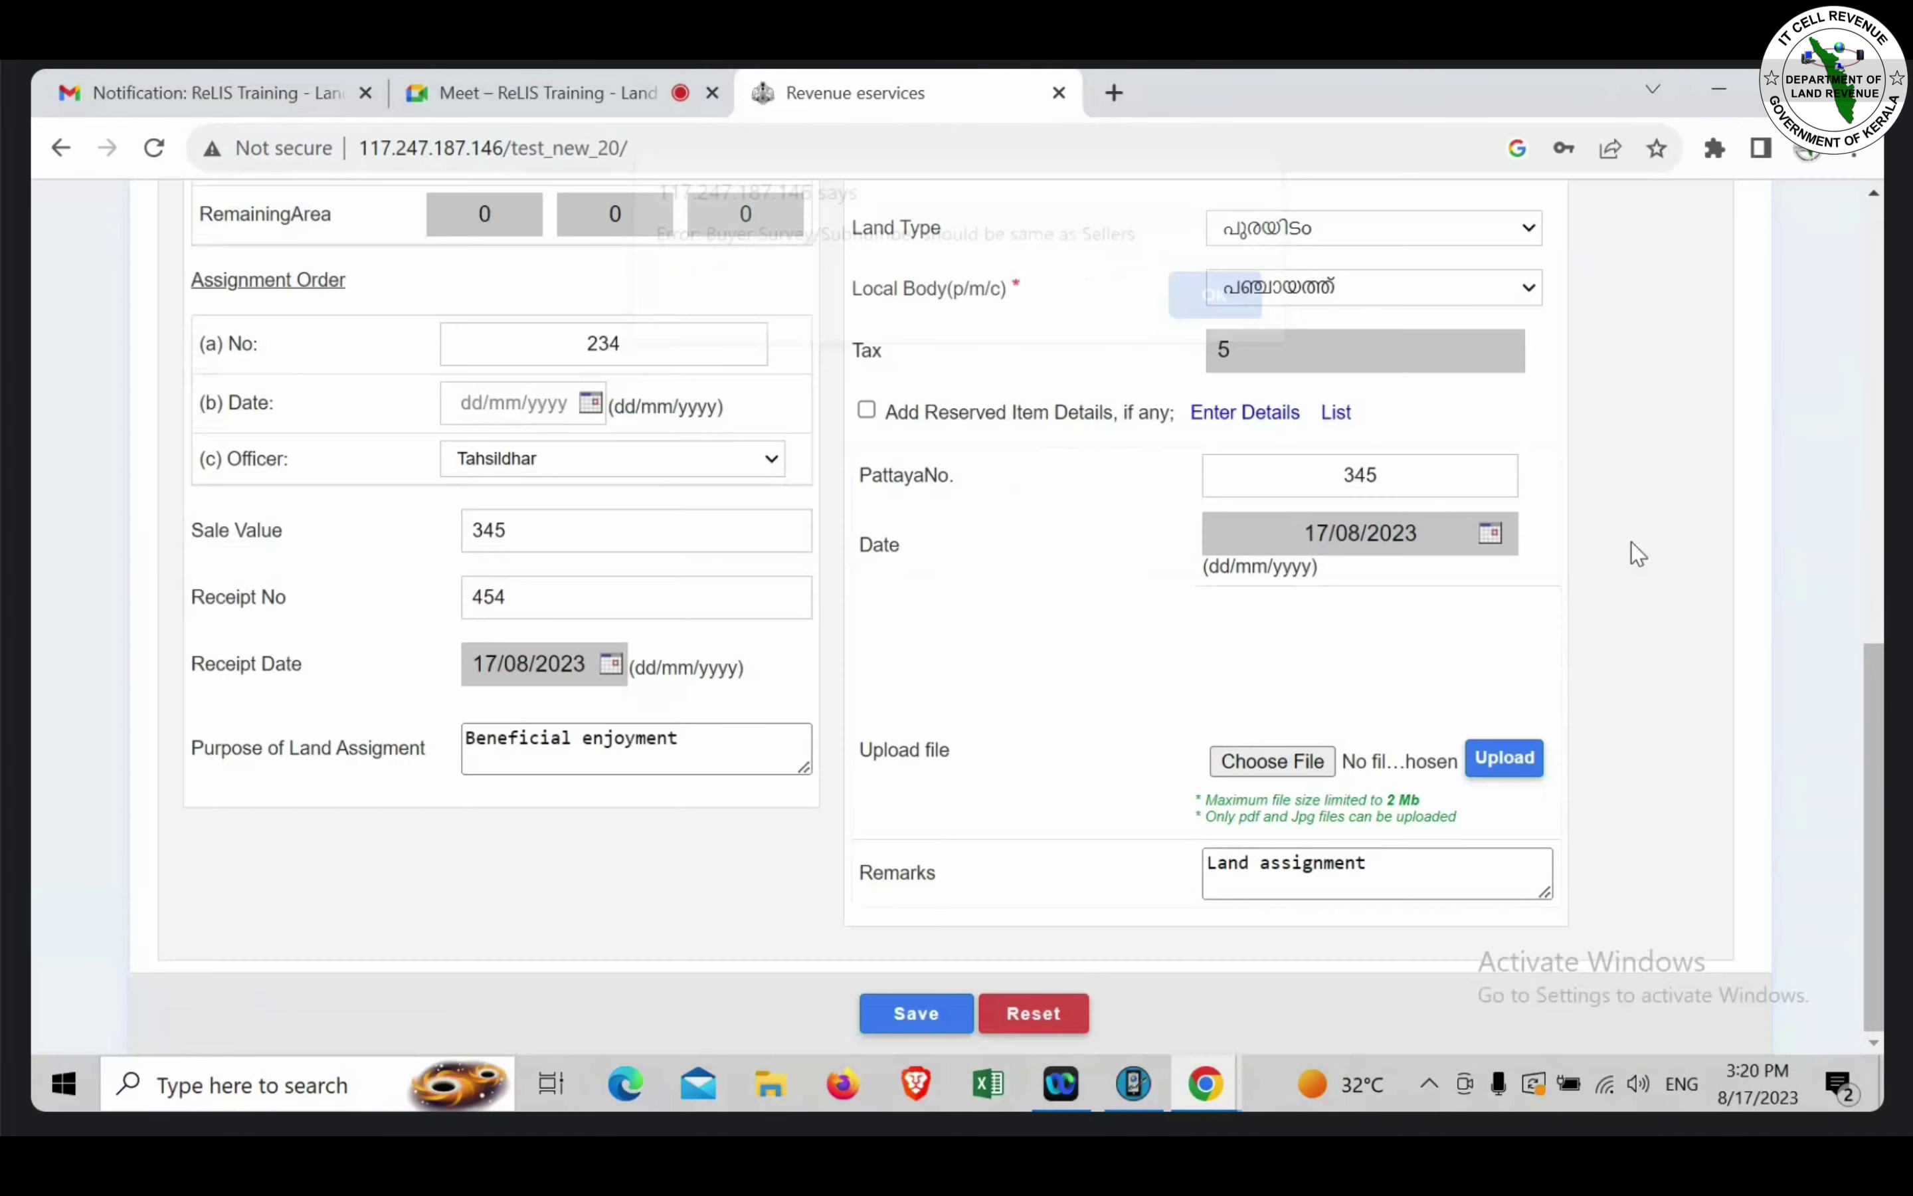
pyautogui.scroll(3, 1656, 611)
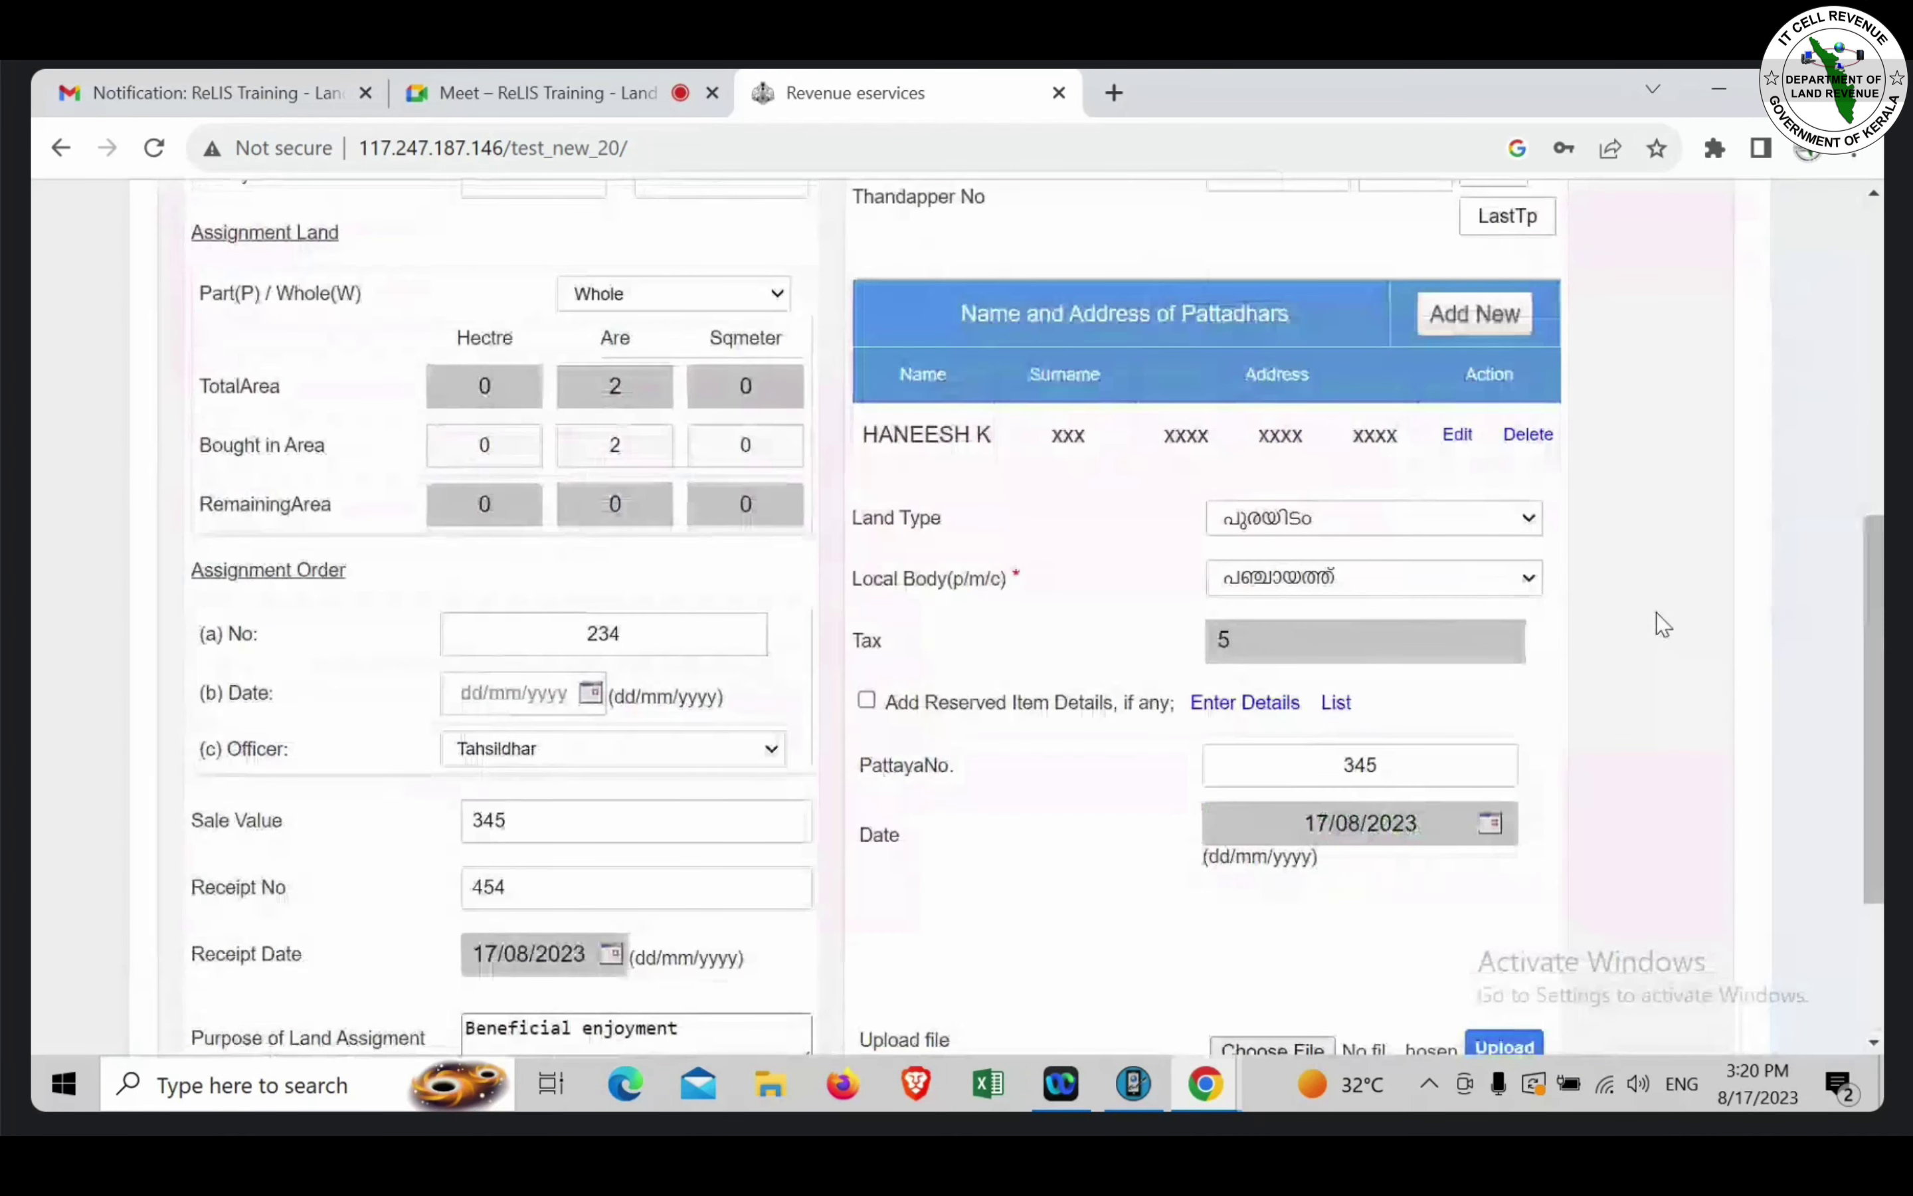
pyautogui.scroll(5, 1656, 611)
pyautogui.scroll(-7, 1656, 611)
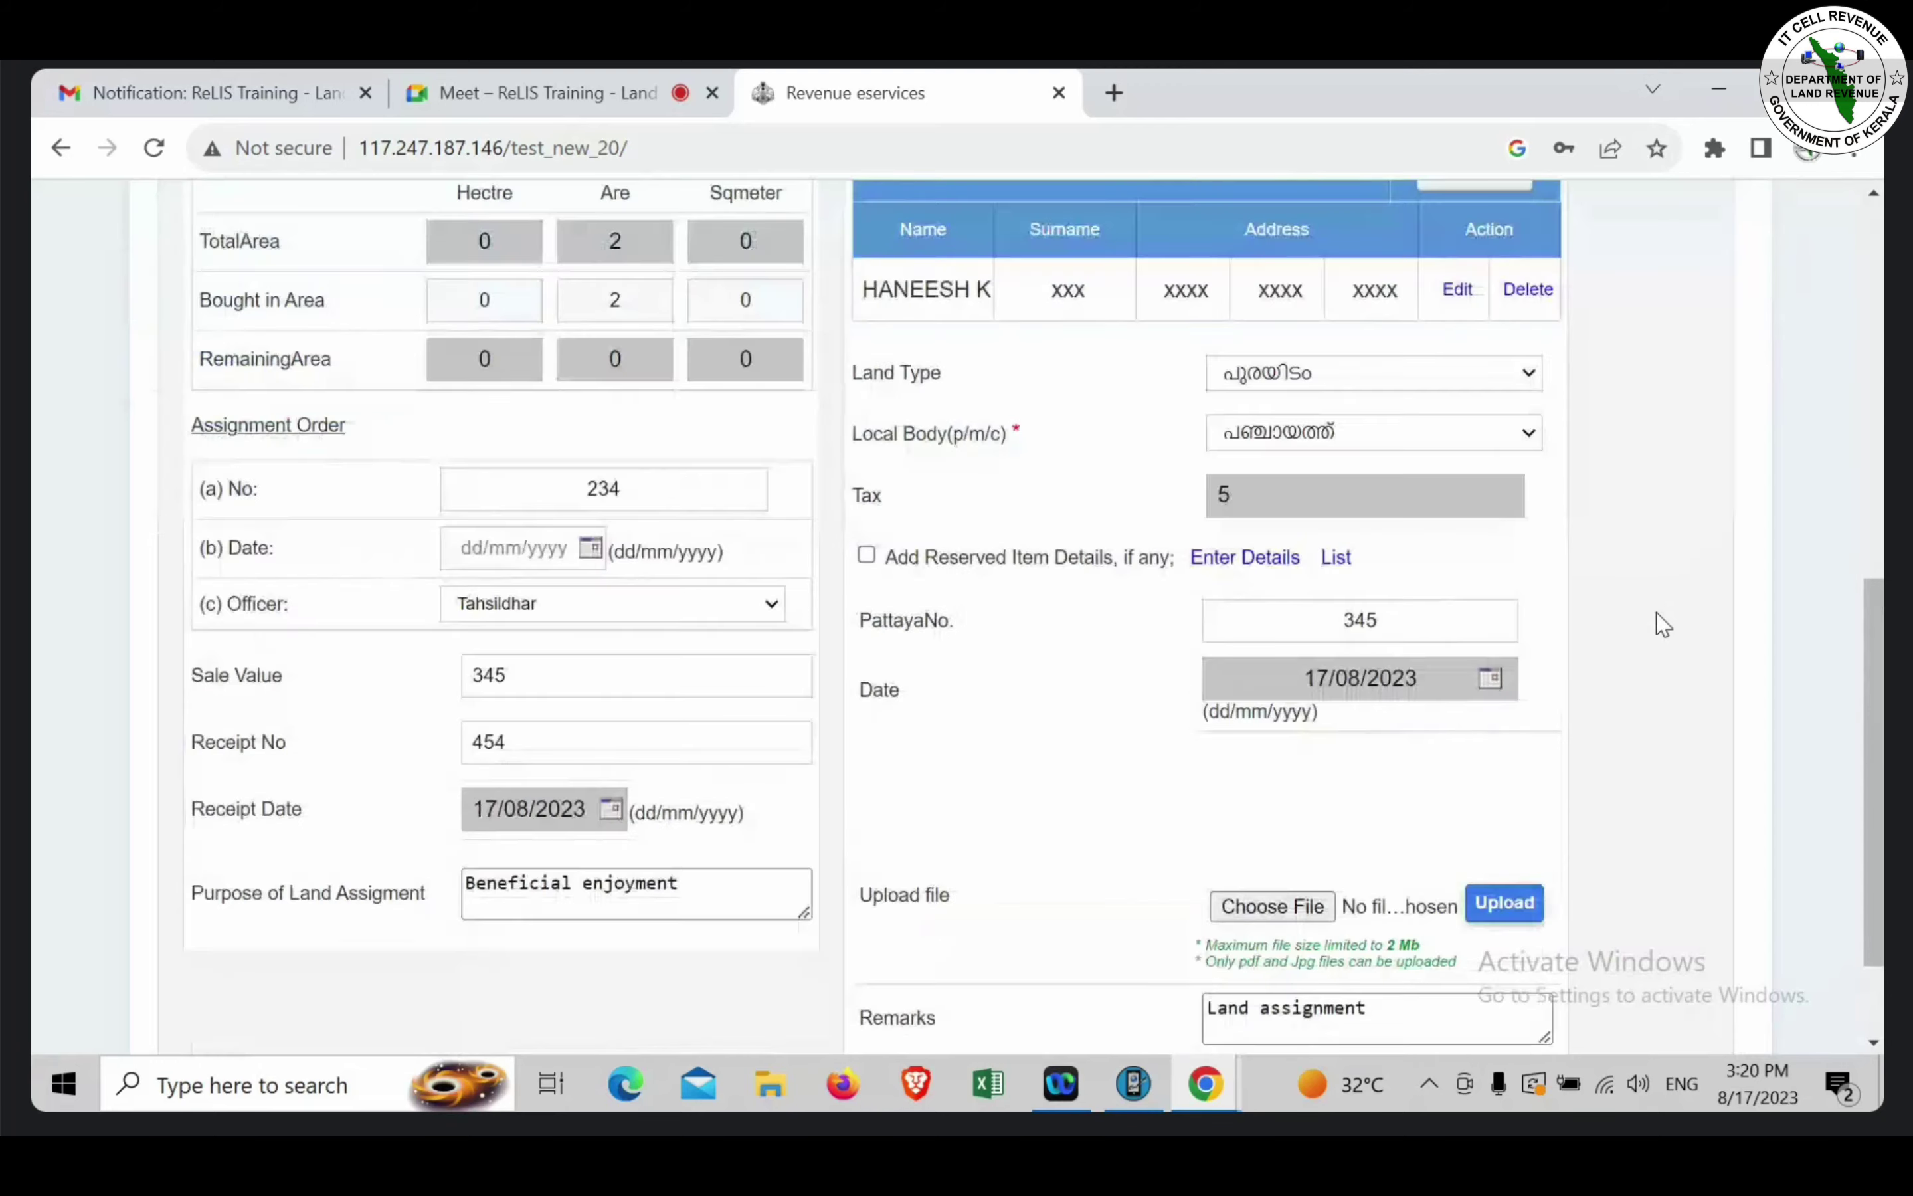
pyautogui.scroll(-3, 1656, 614)
pyautogui.scroll(8, 1656, 615)
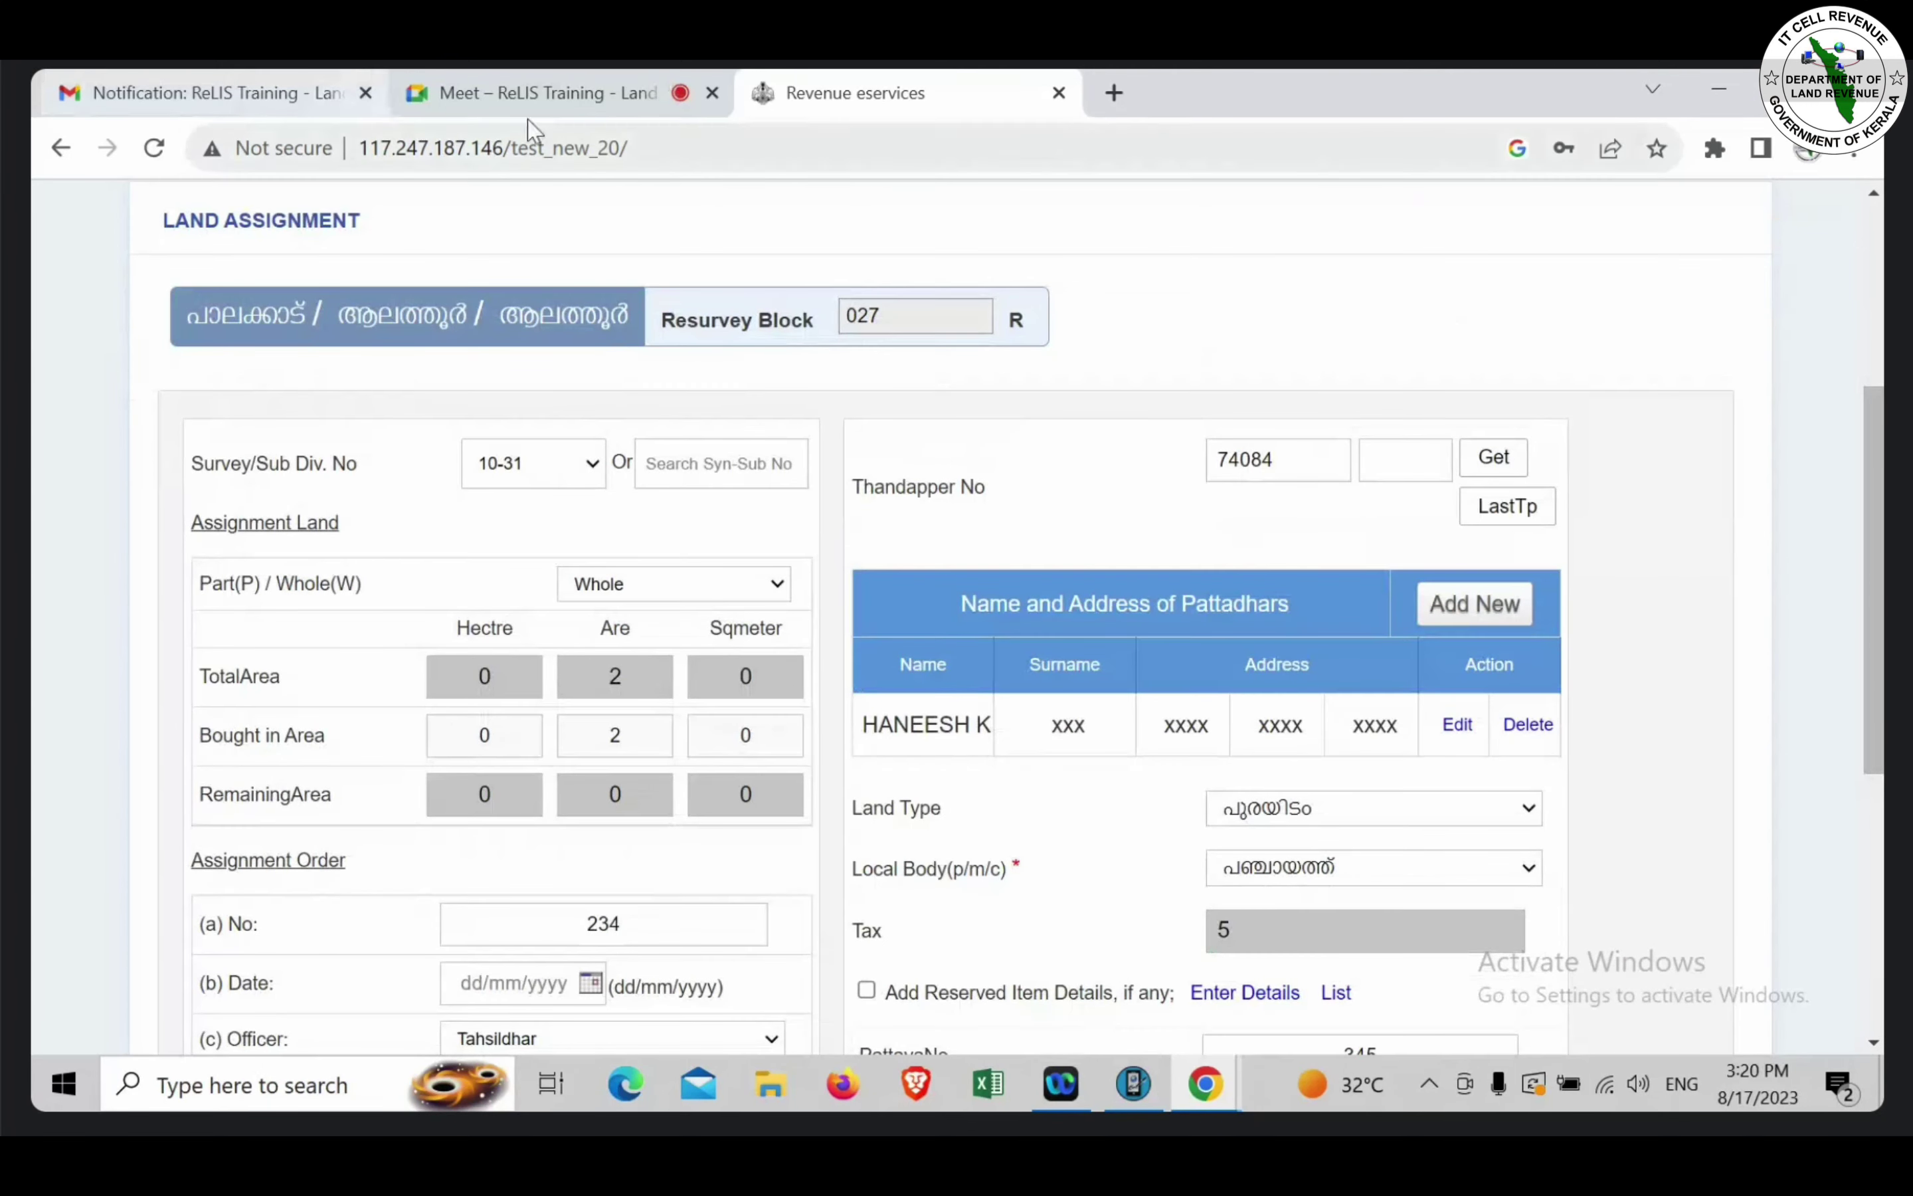
pyautogui.click(547, 95)
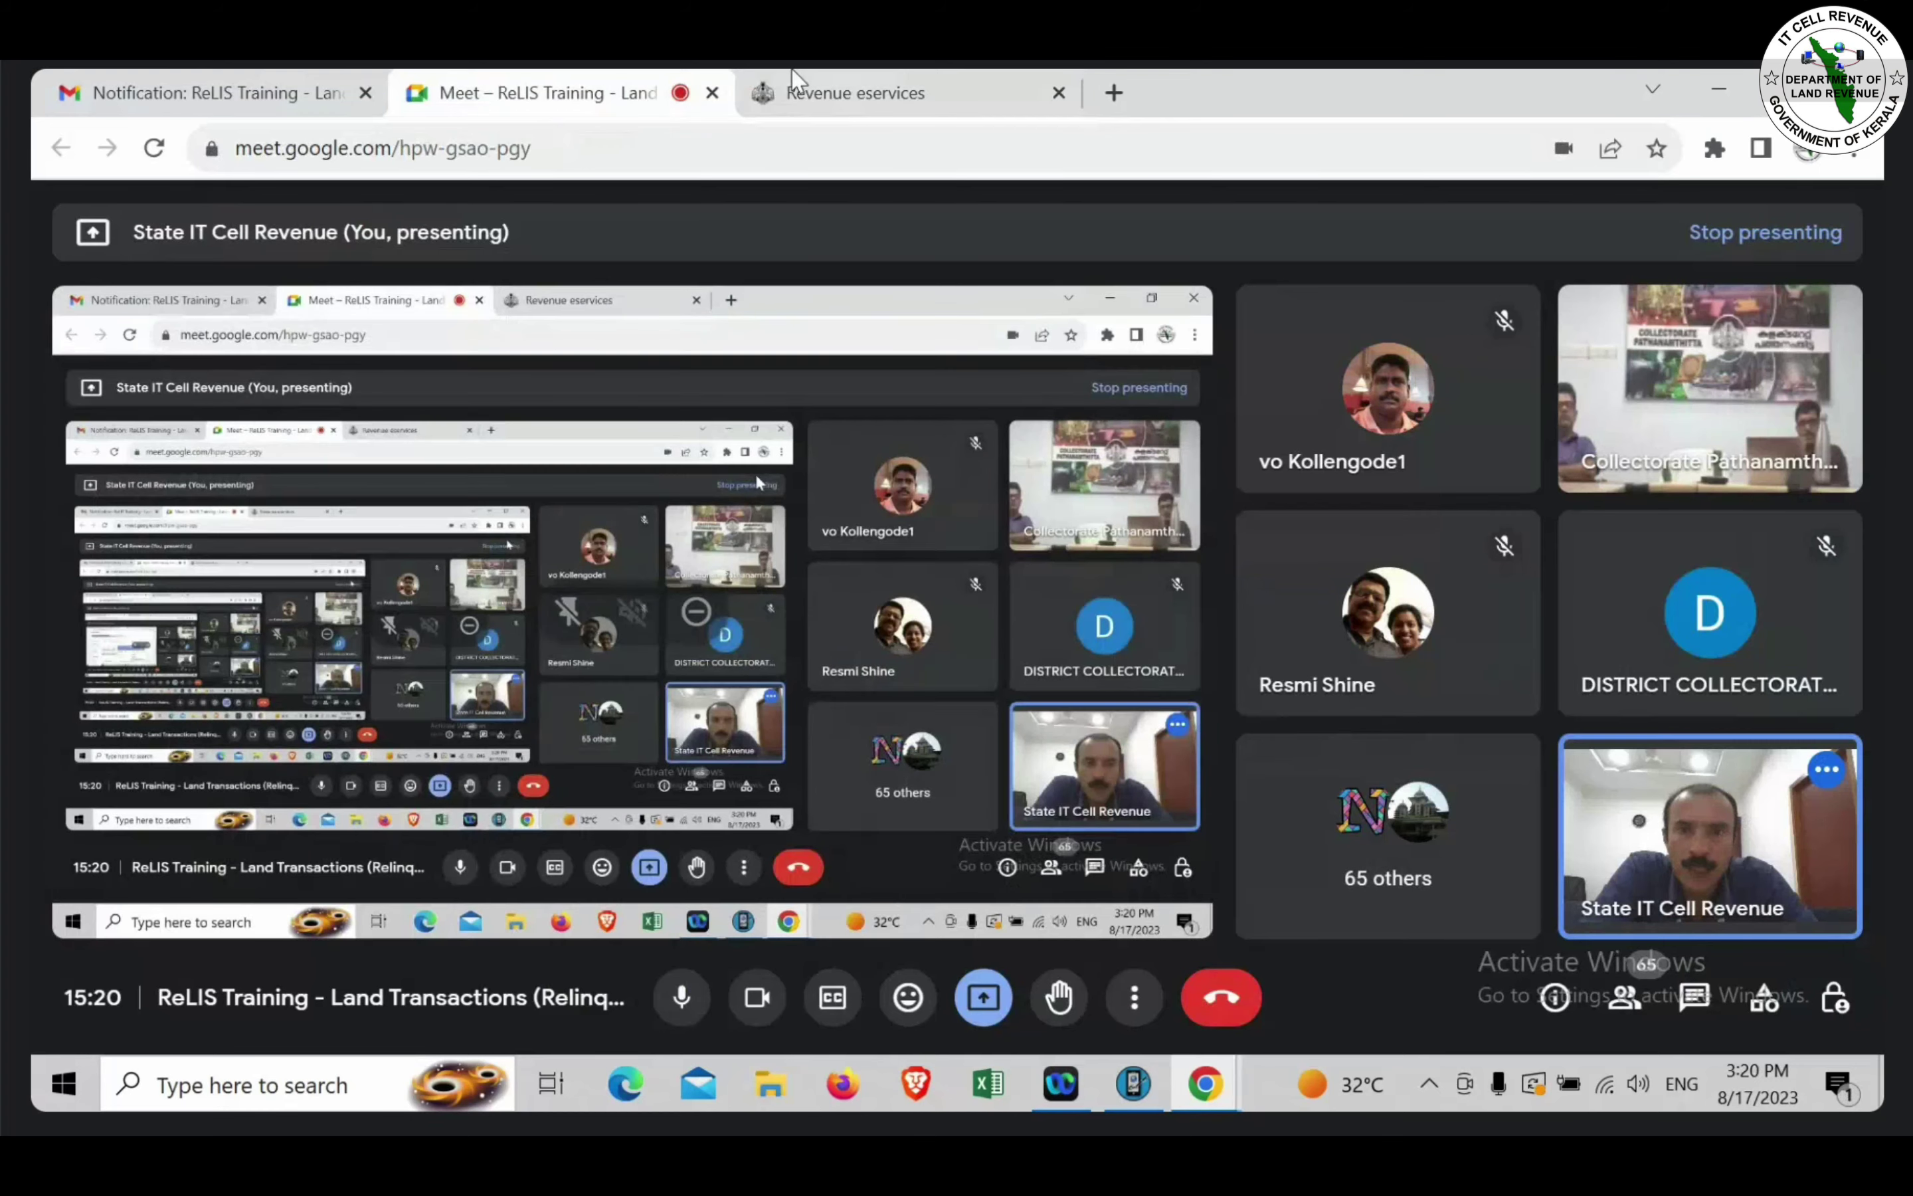
pyautogui.click(856, 92)
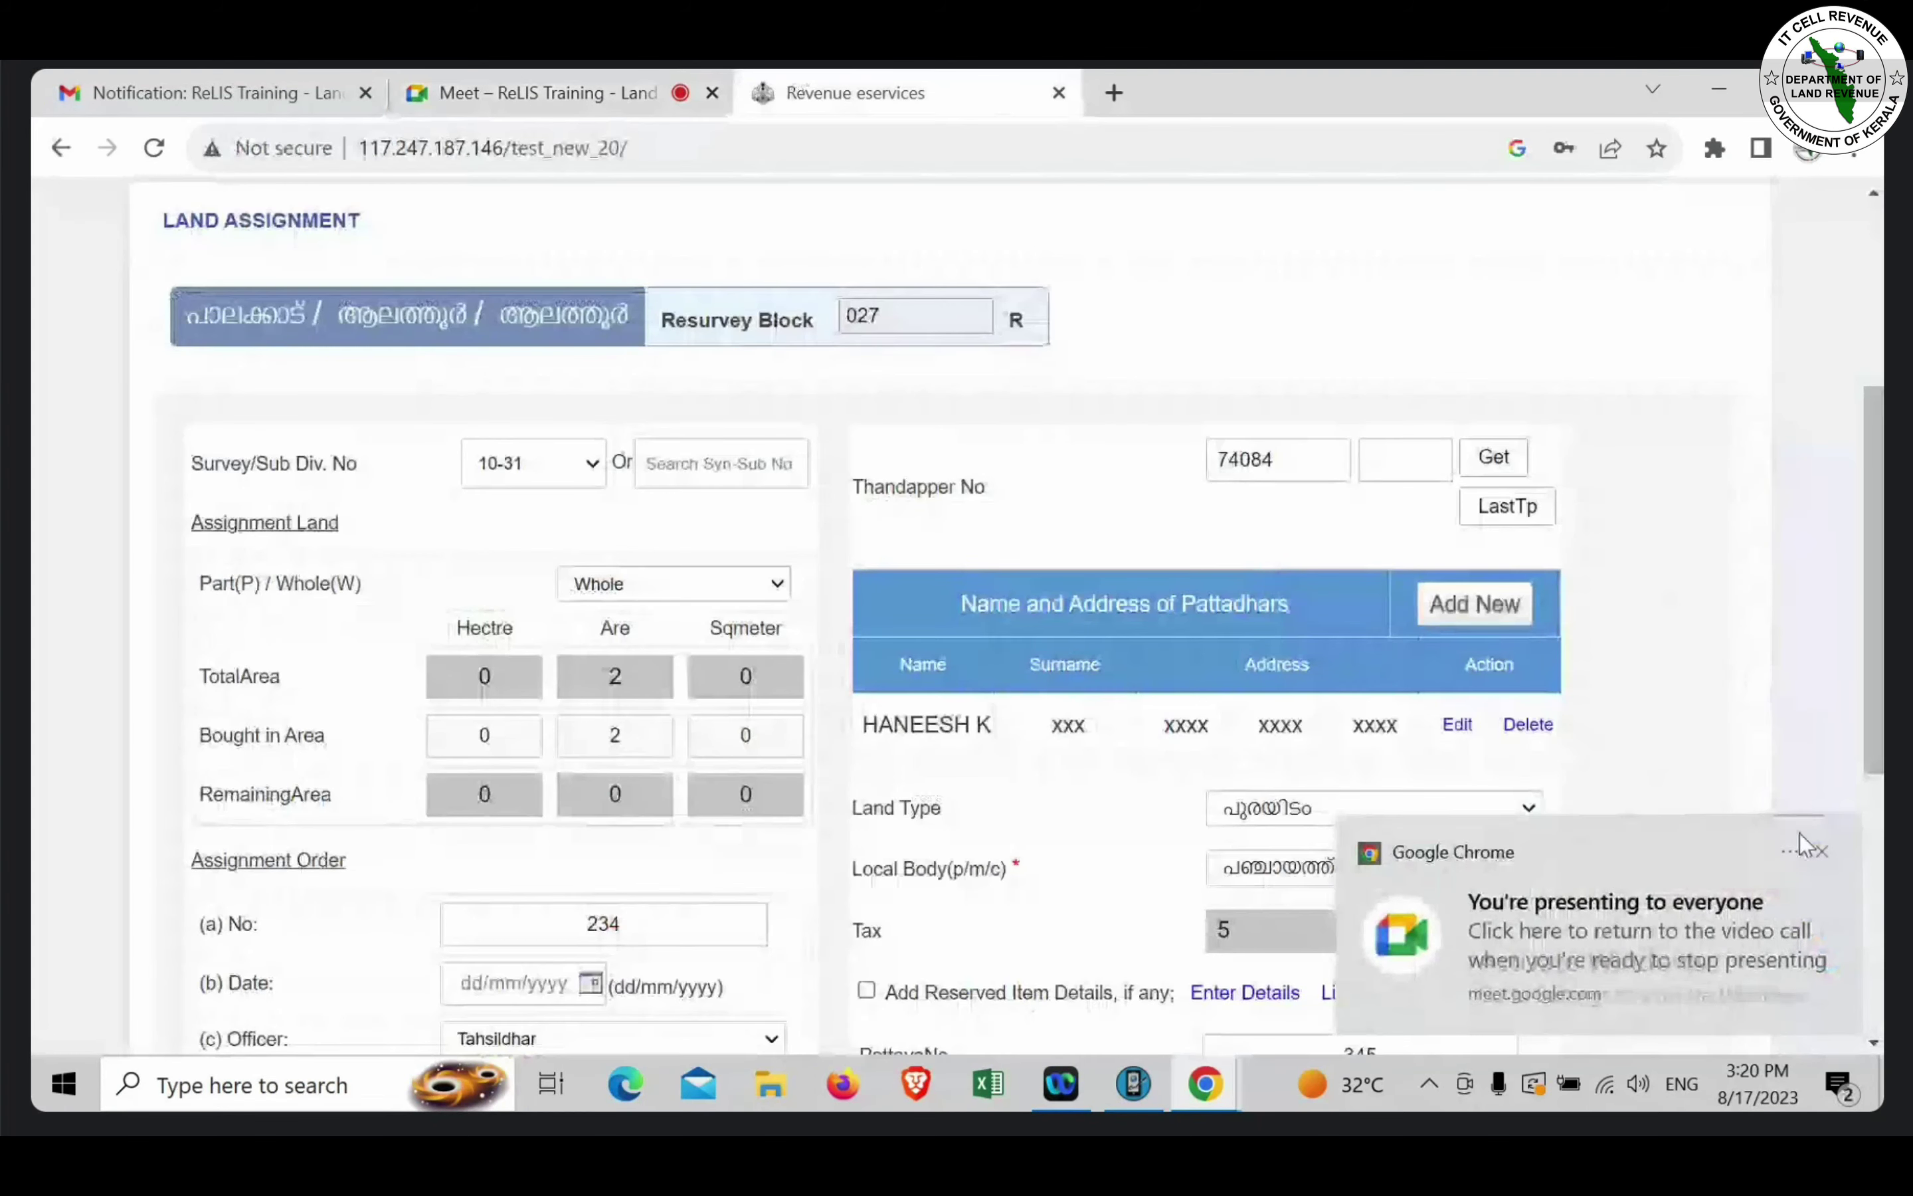
pyautogui.click(1822, 850)
pyautogui.scroll(-3, 969, 519)
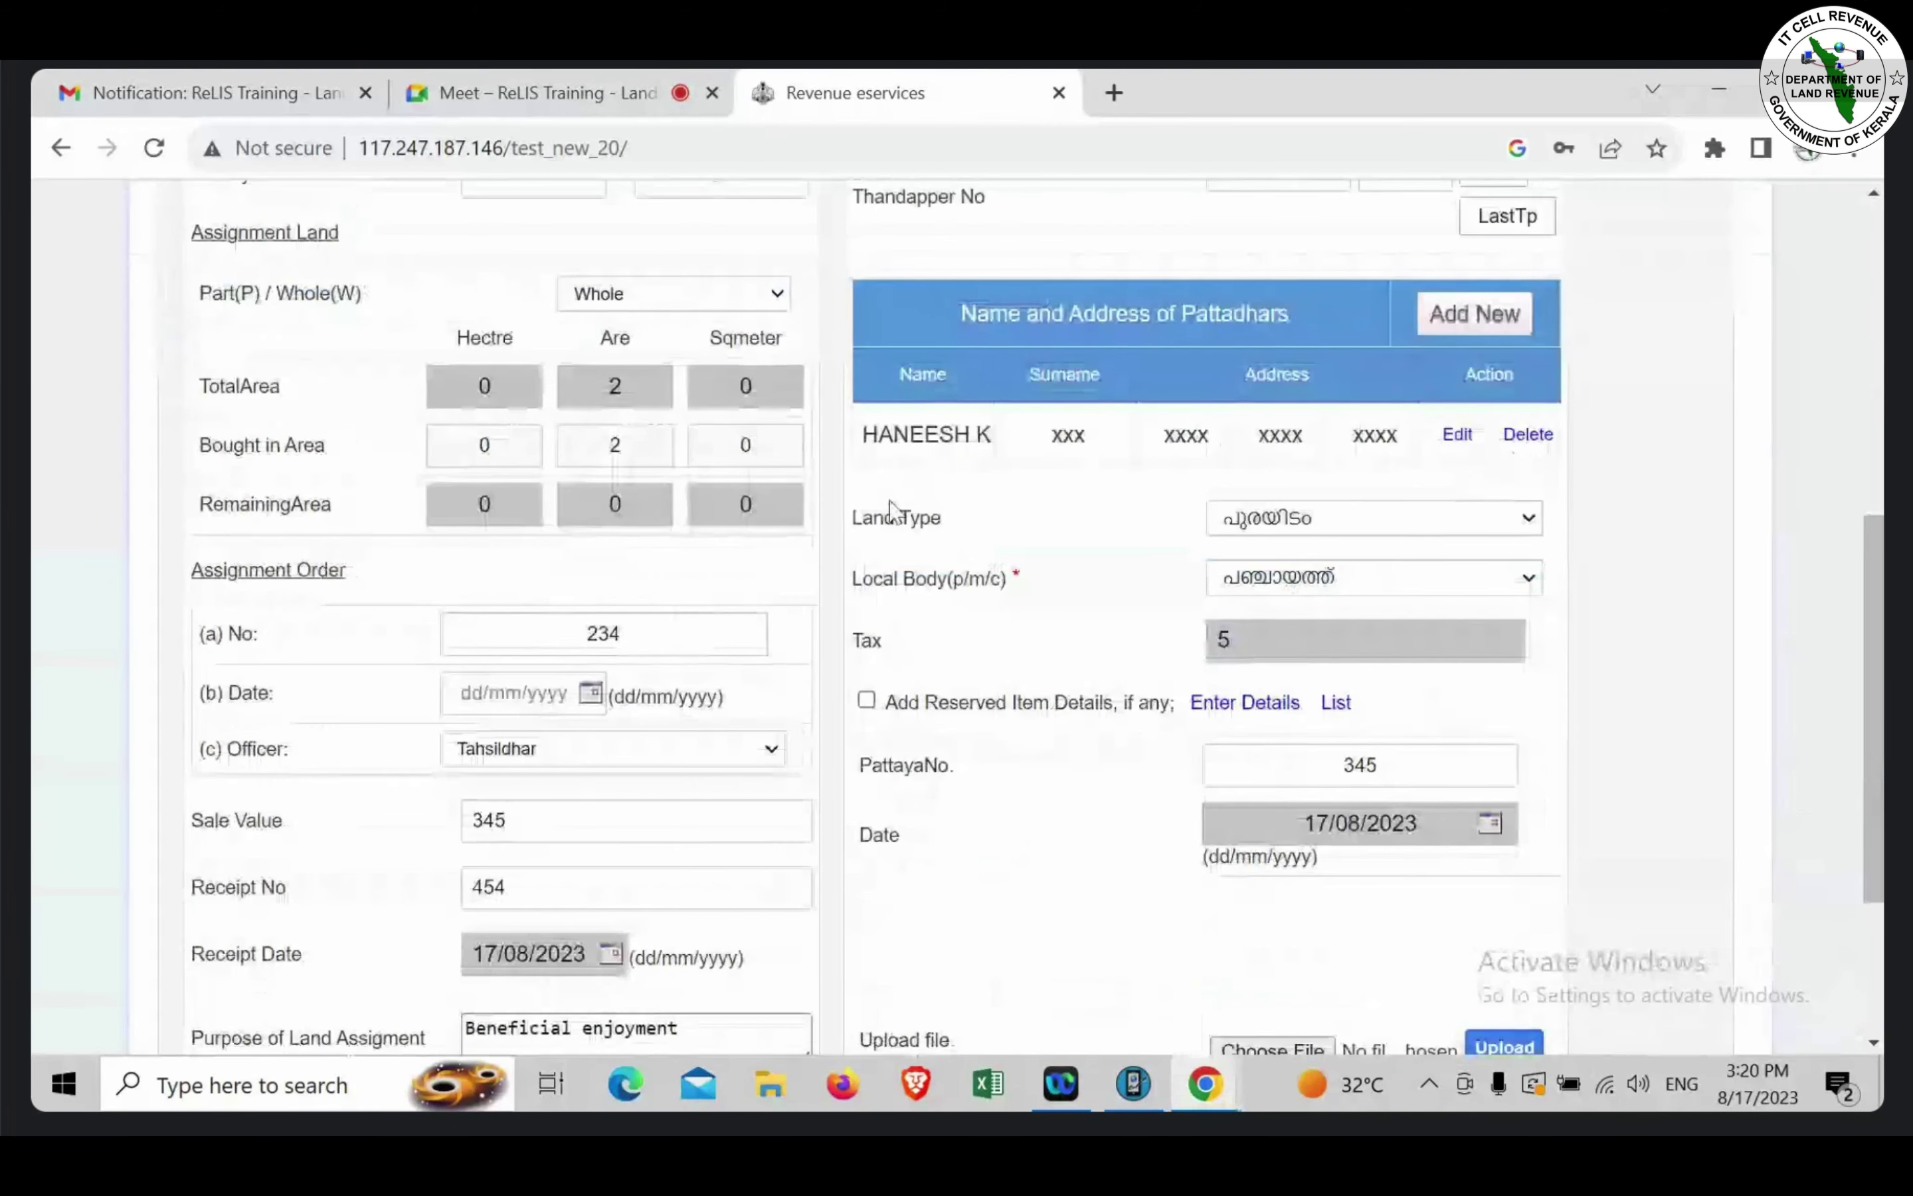
pyautogui.scroll(-2, 1060, 522)
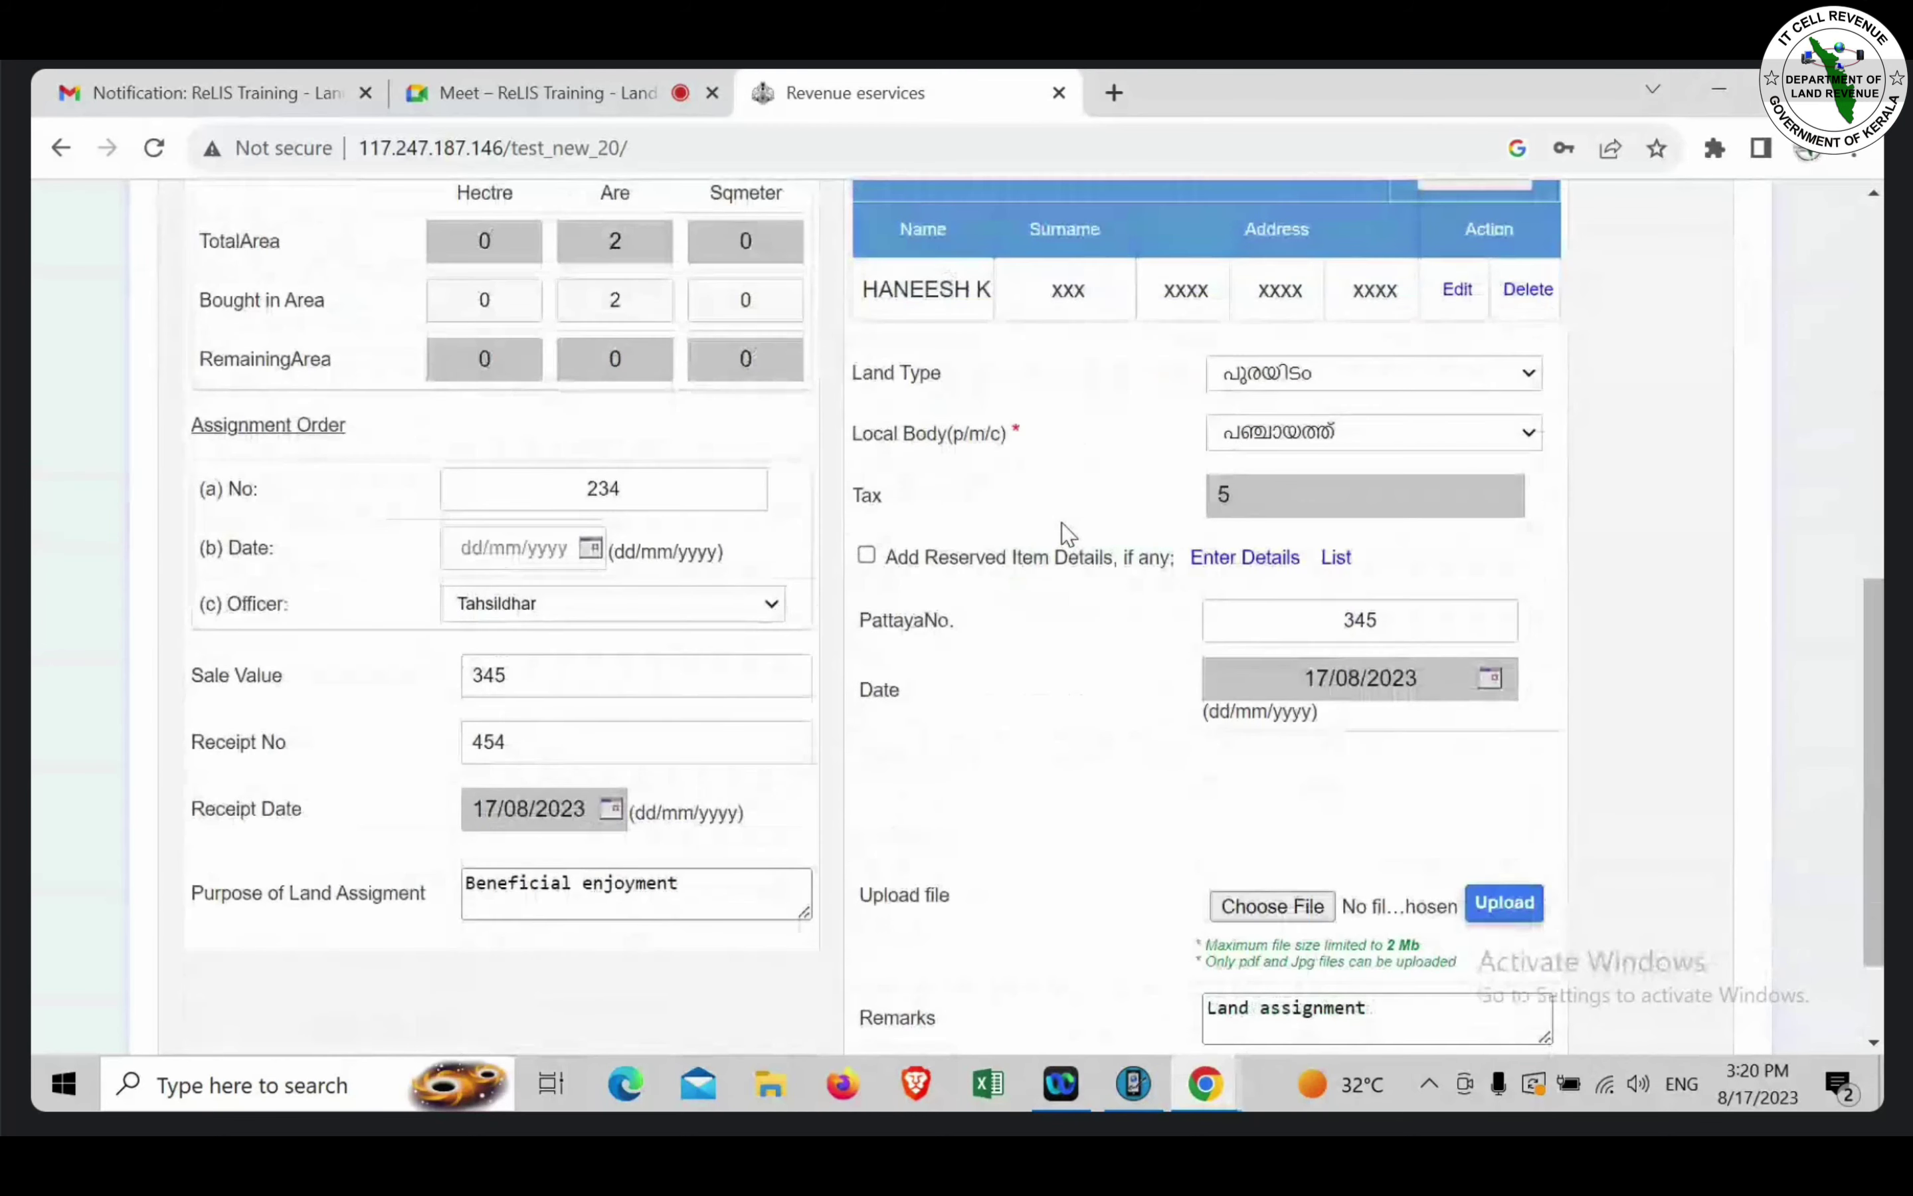
pyautogui.scroll(3, 1061, 522)
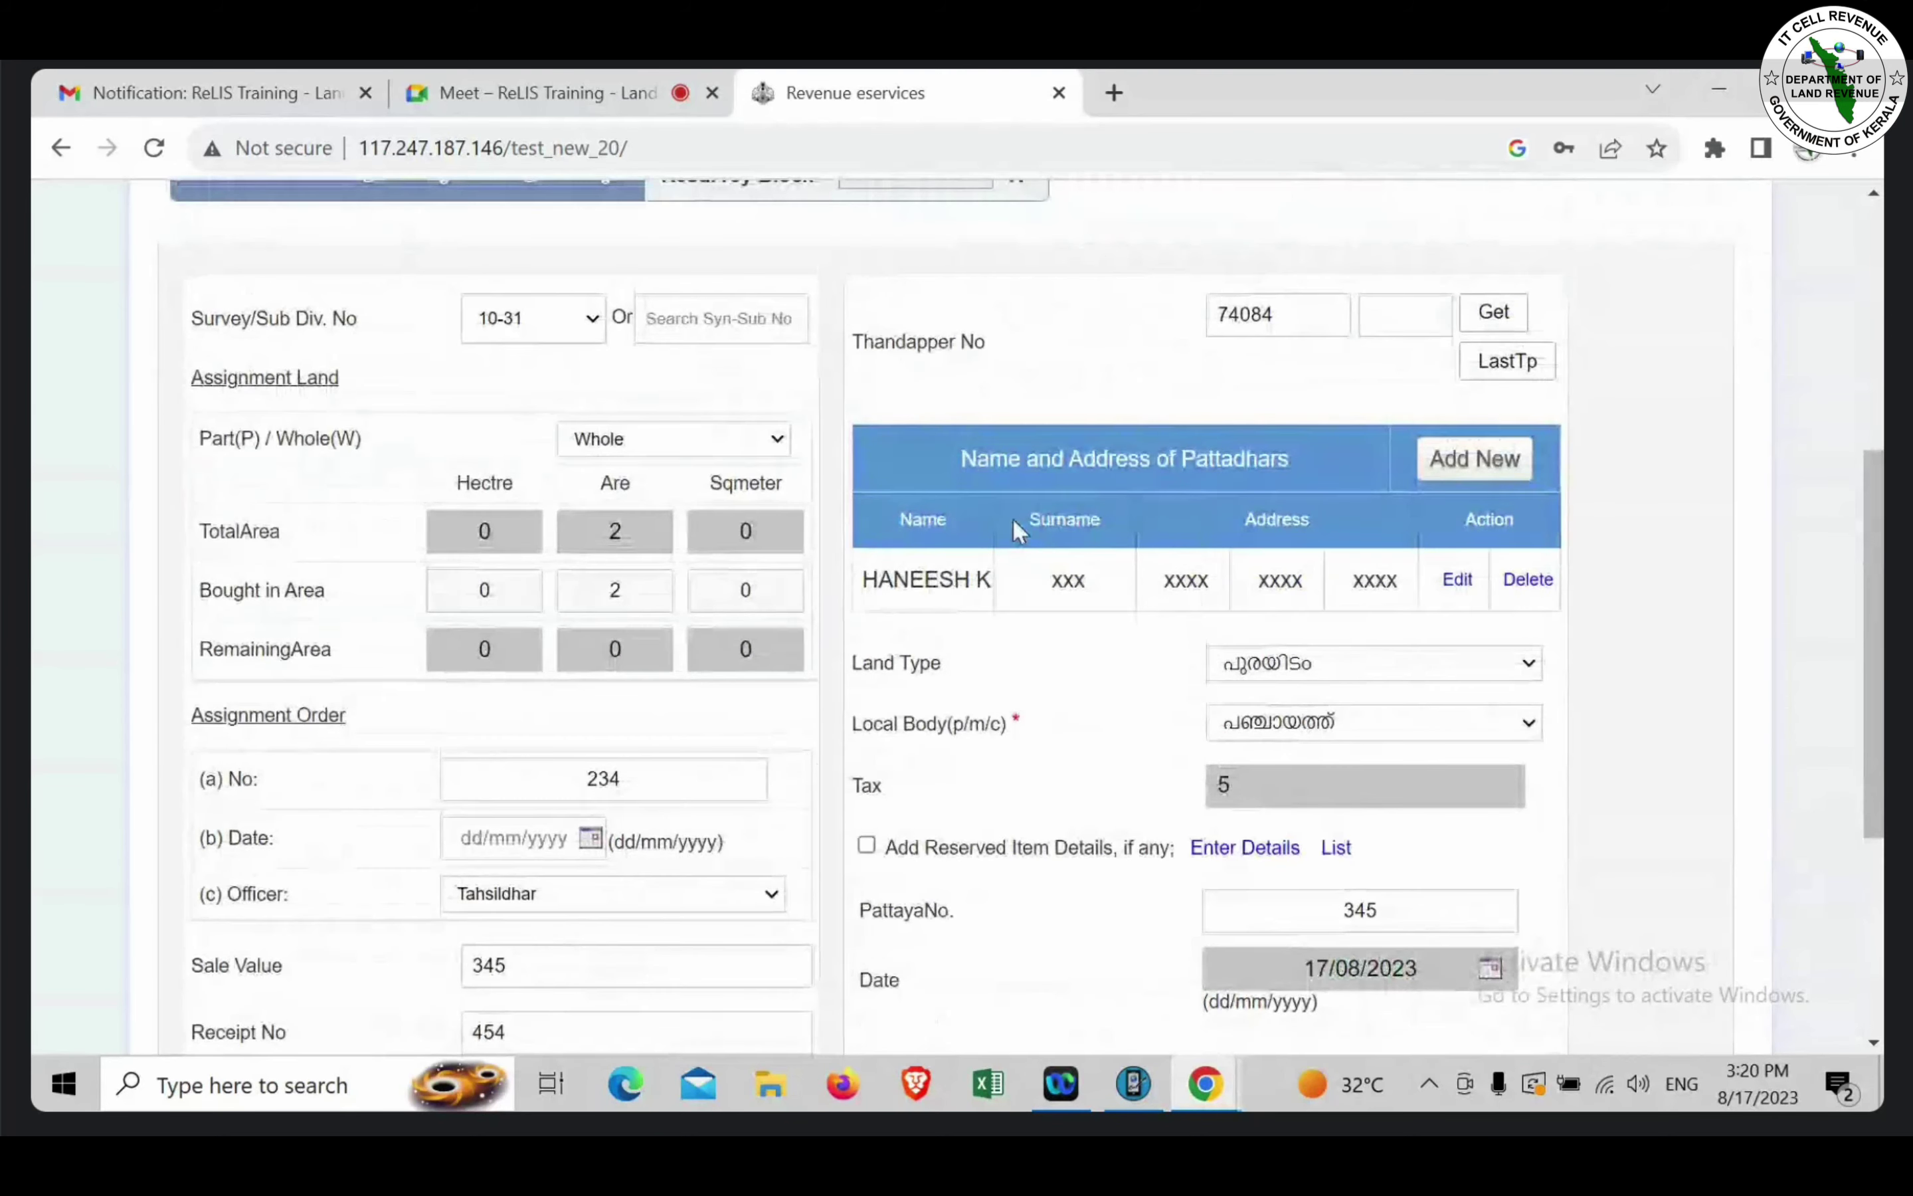
pyautogui.scroll(5, 1012, 518)
pyautogui.scroll(-6, 960, 535)
pyautogui.click(761, 301)
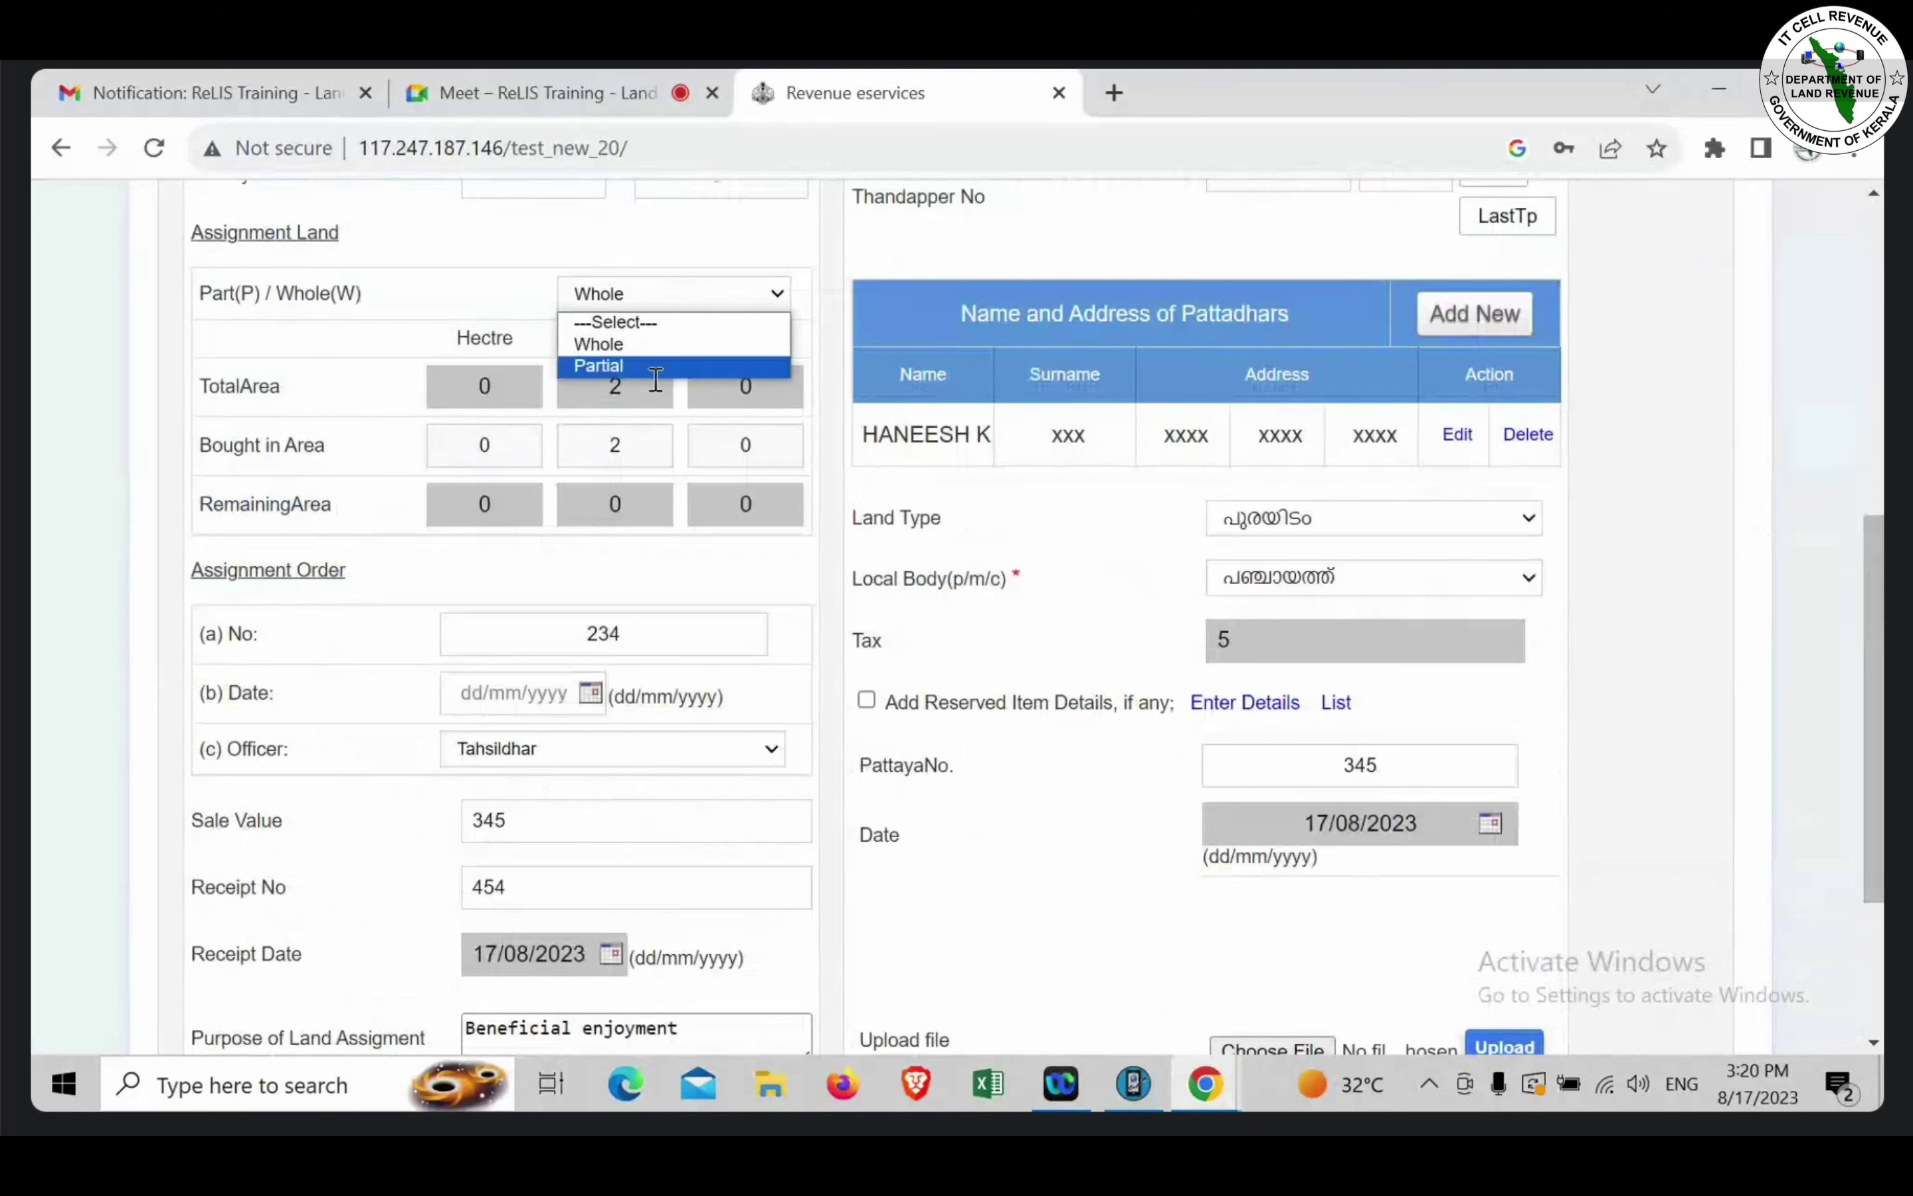
pyautogui.click(711, 362)
pyautogui.doubleClick(646, 460)
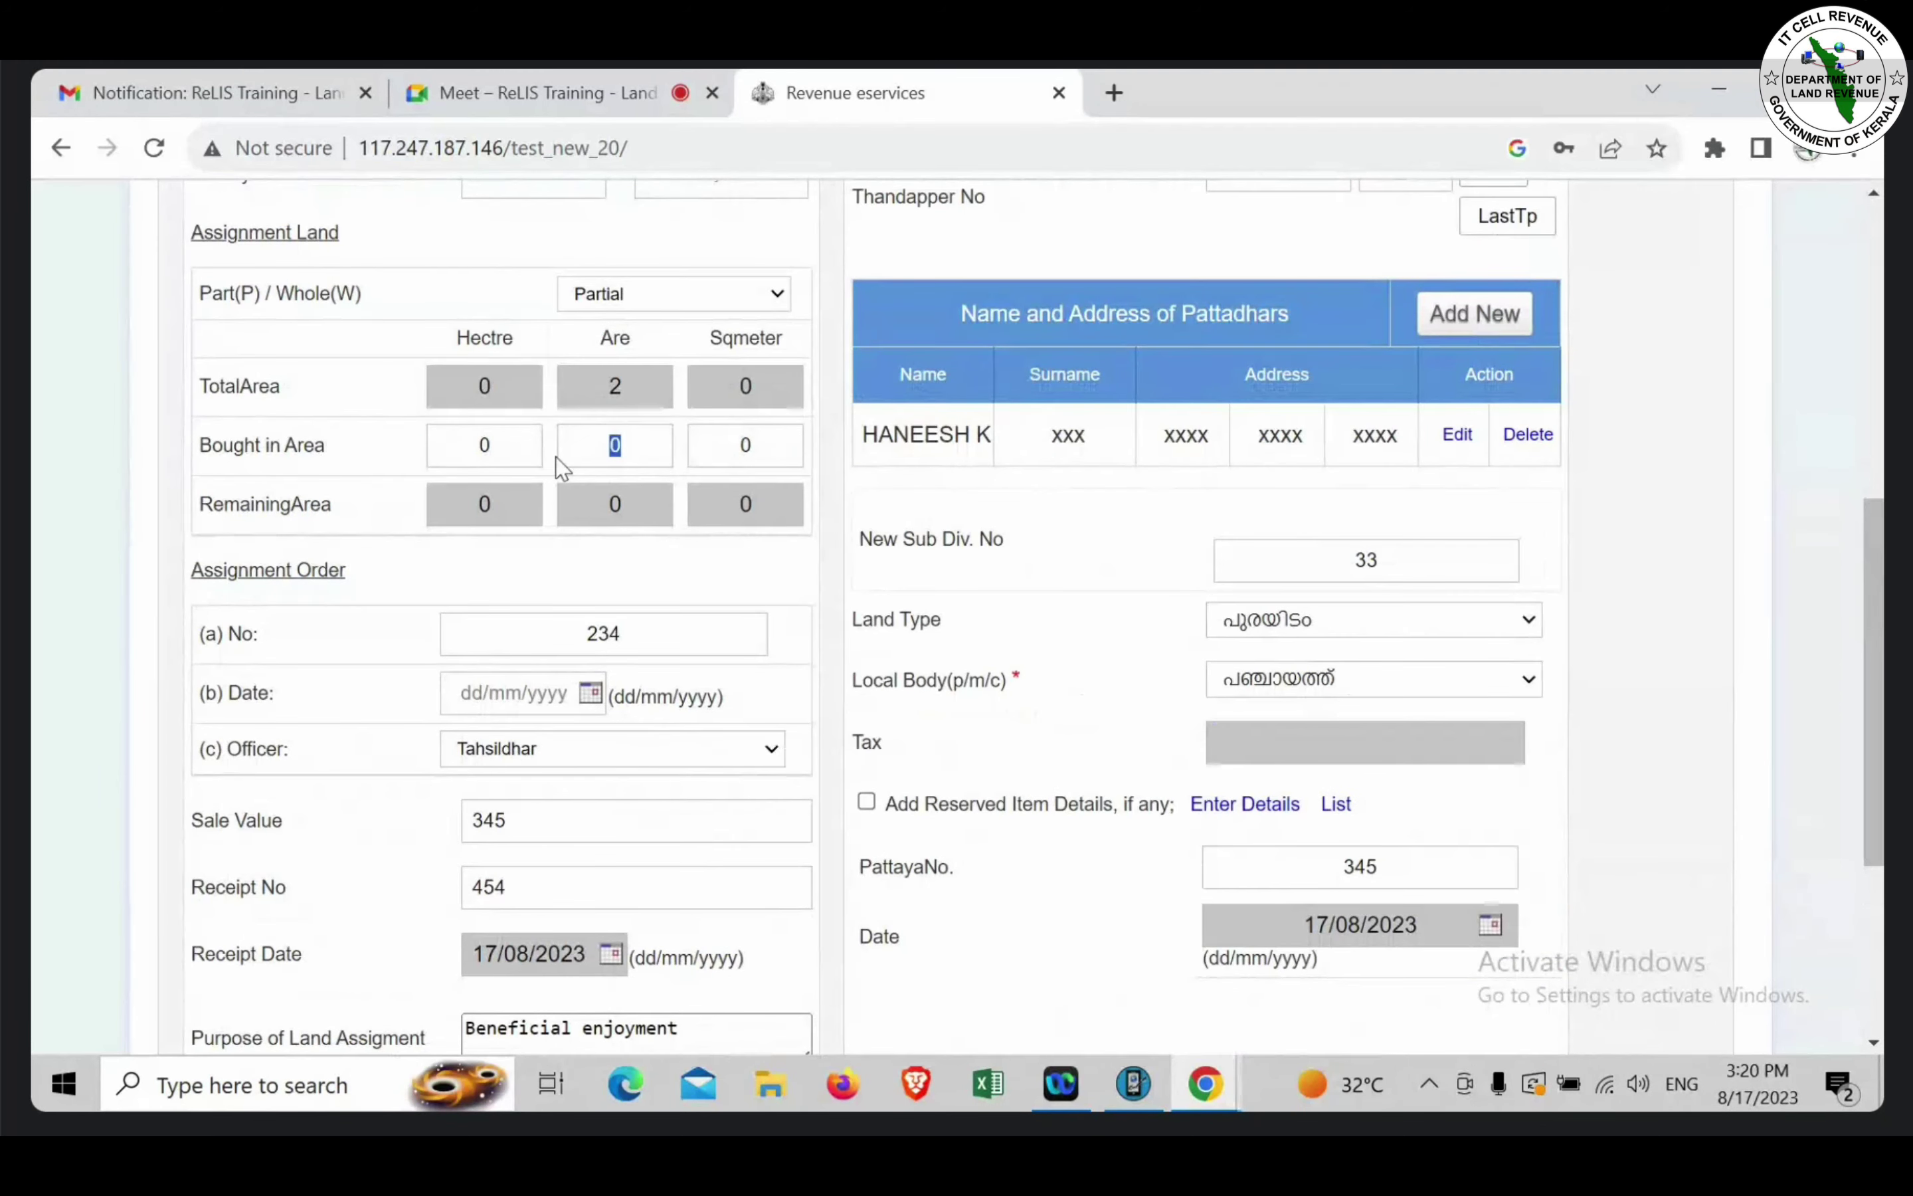
pyautogui.write('1')
pyautogui.press('Tab')
pyautogui.press('Tab')
pyautogui.scroll(-2, 807, 640)
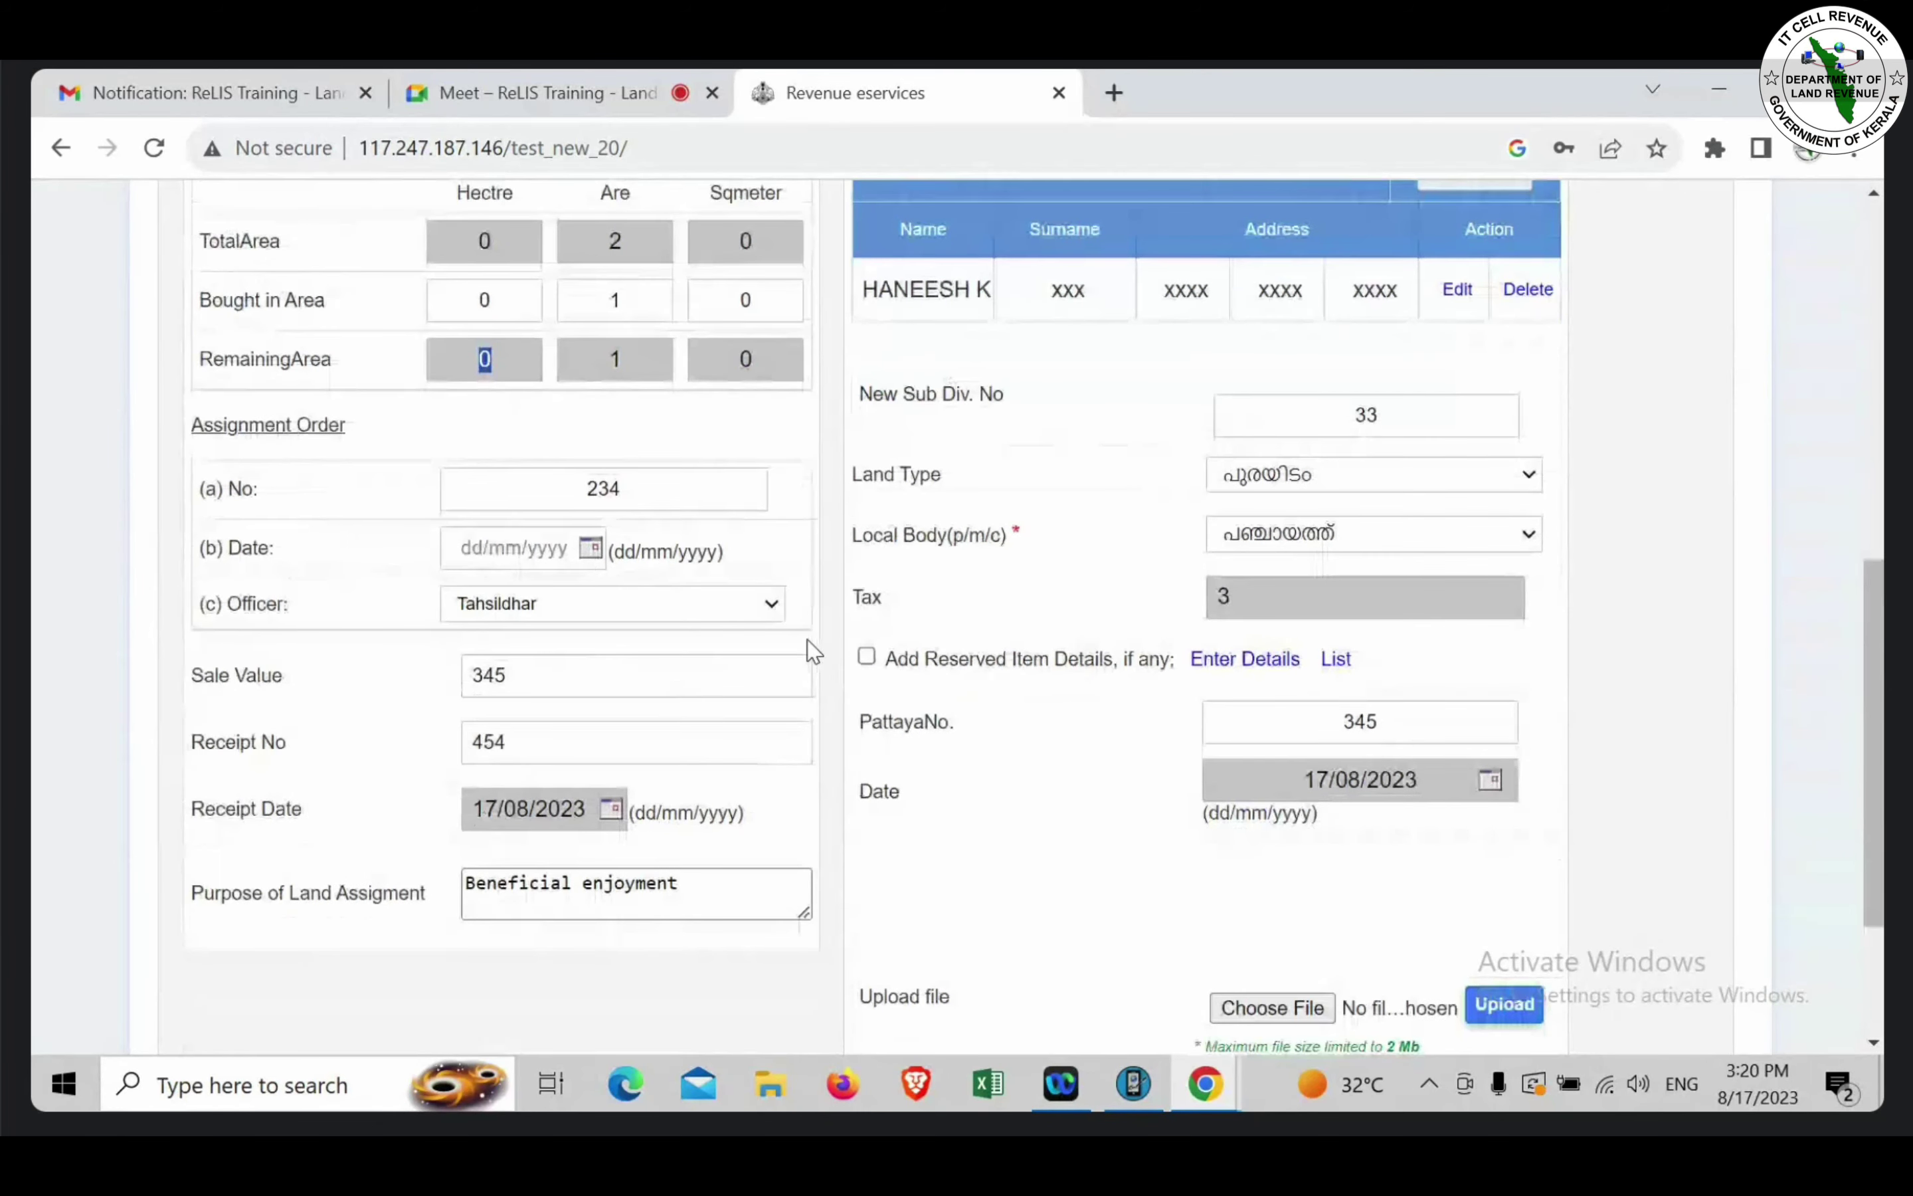
pyautogui.scroll(-2, 807, 639)
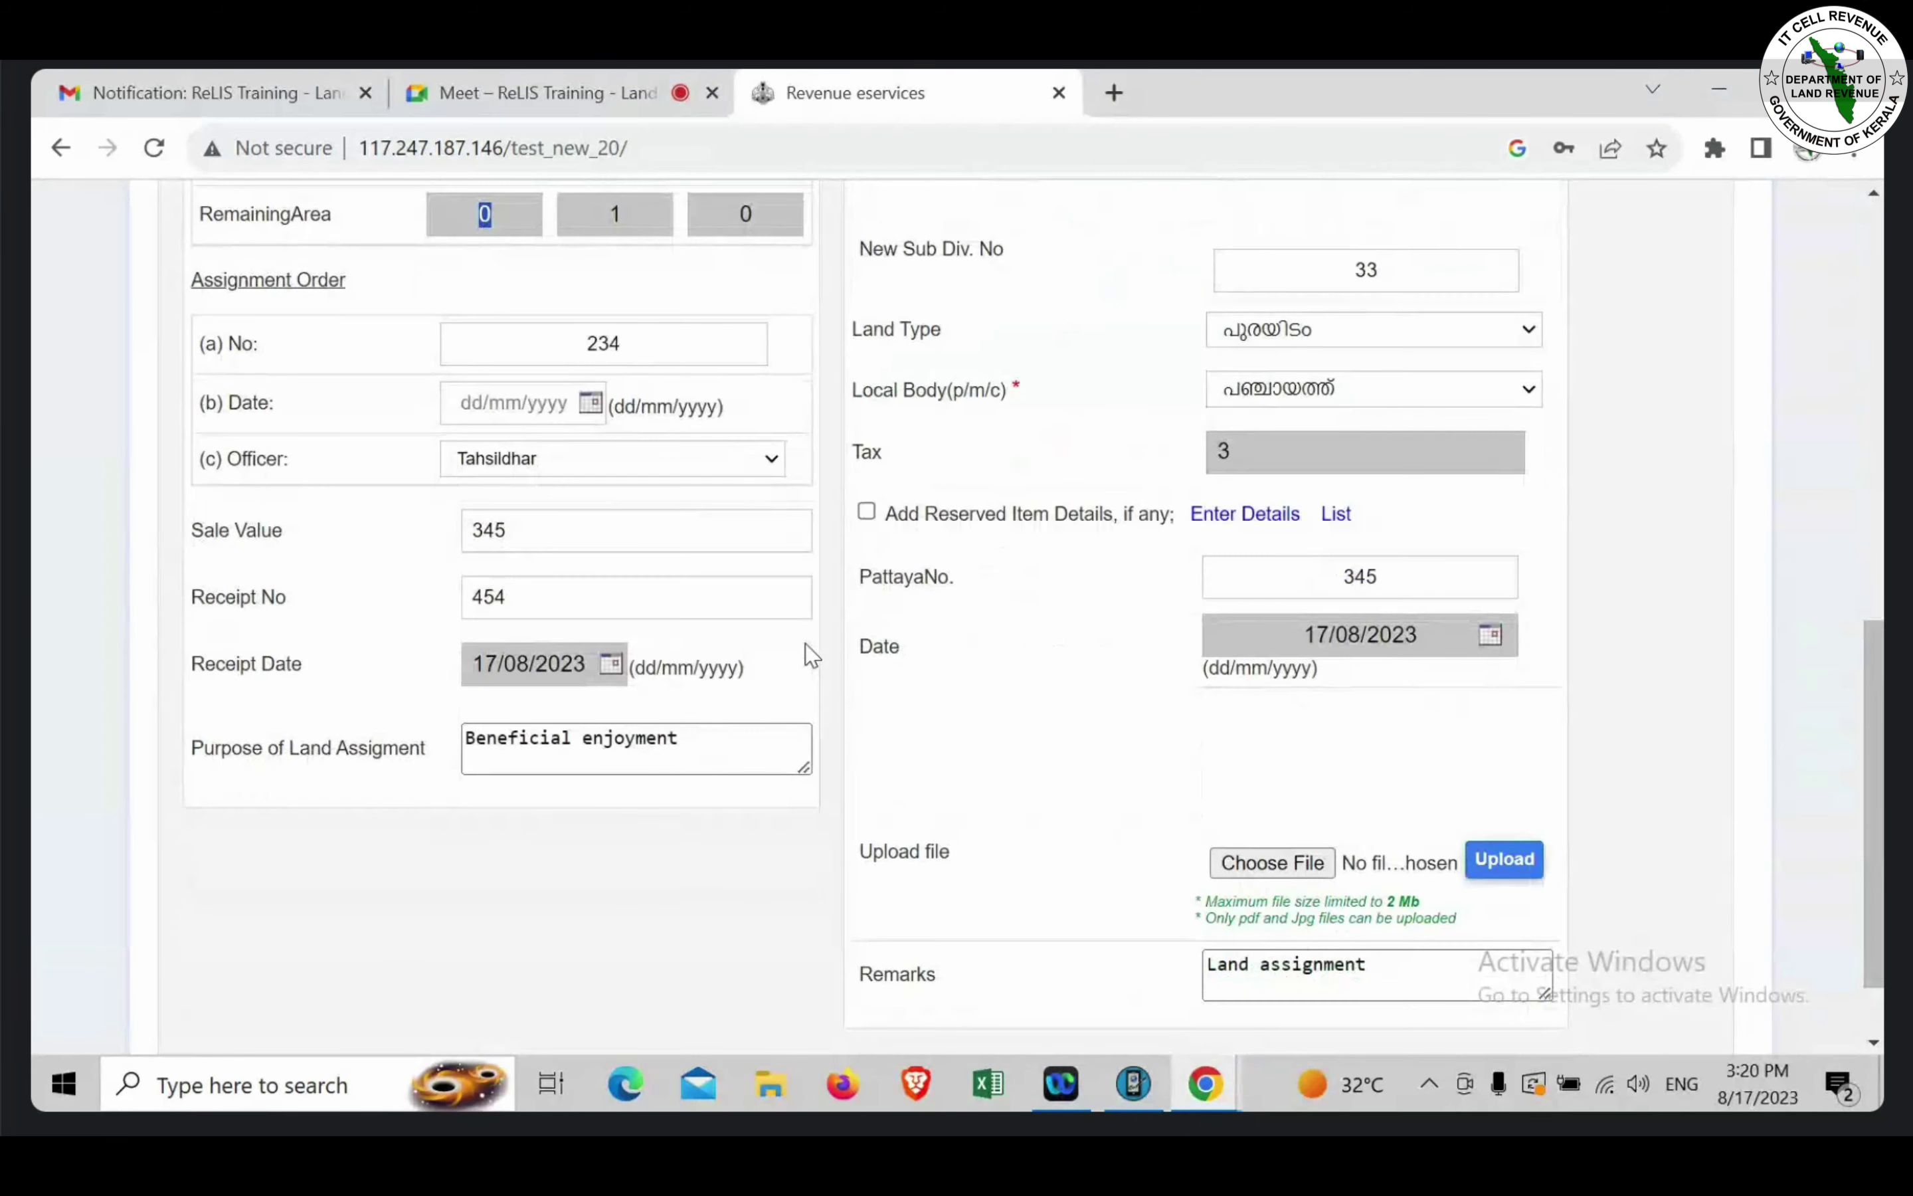
pyautogui.scroll(8, 806, 643)
pyautogui.scroll(-2, 1540, 710)
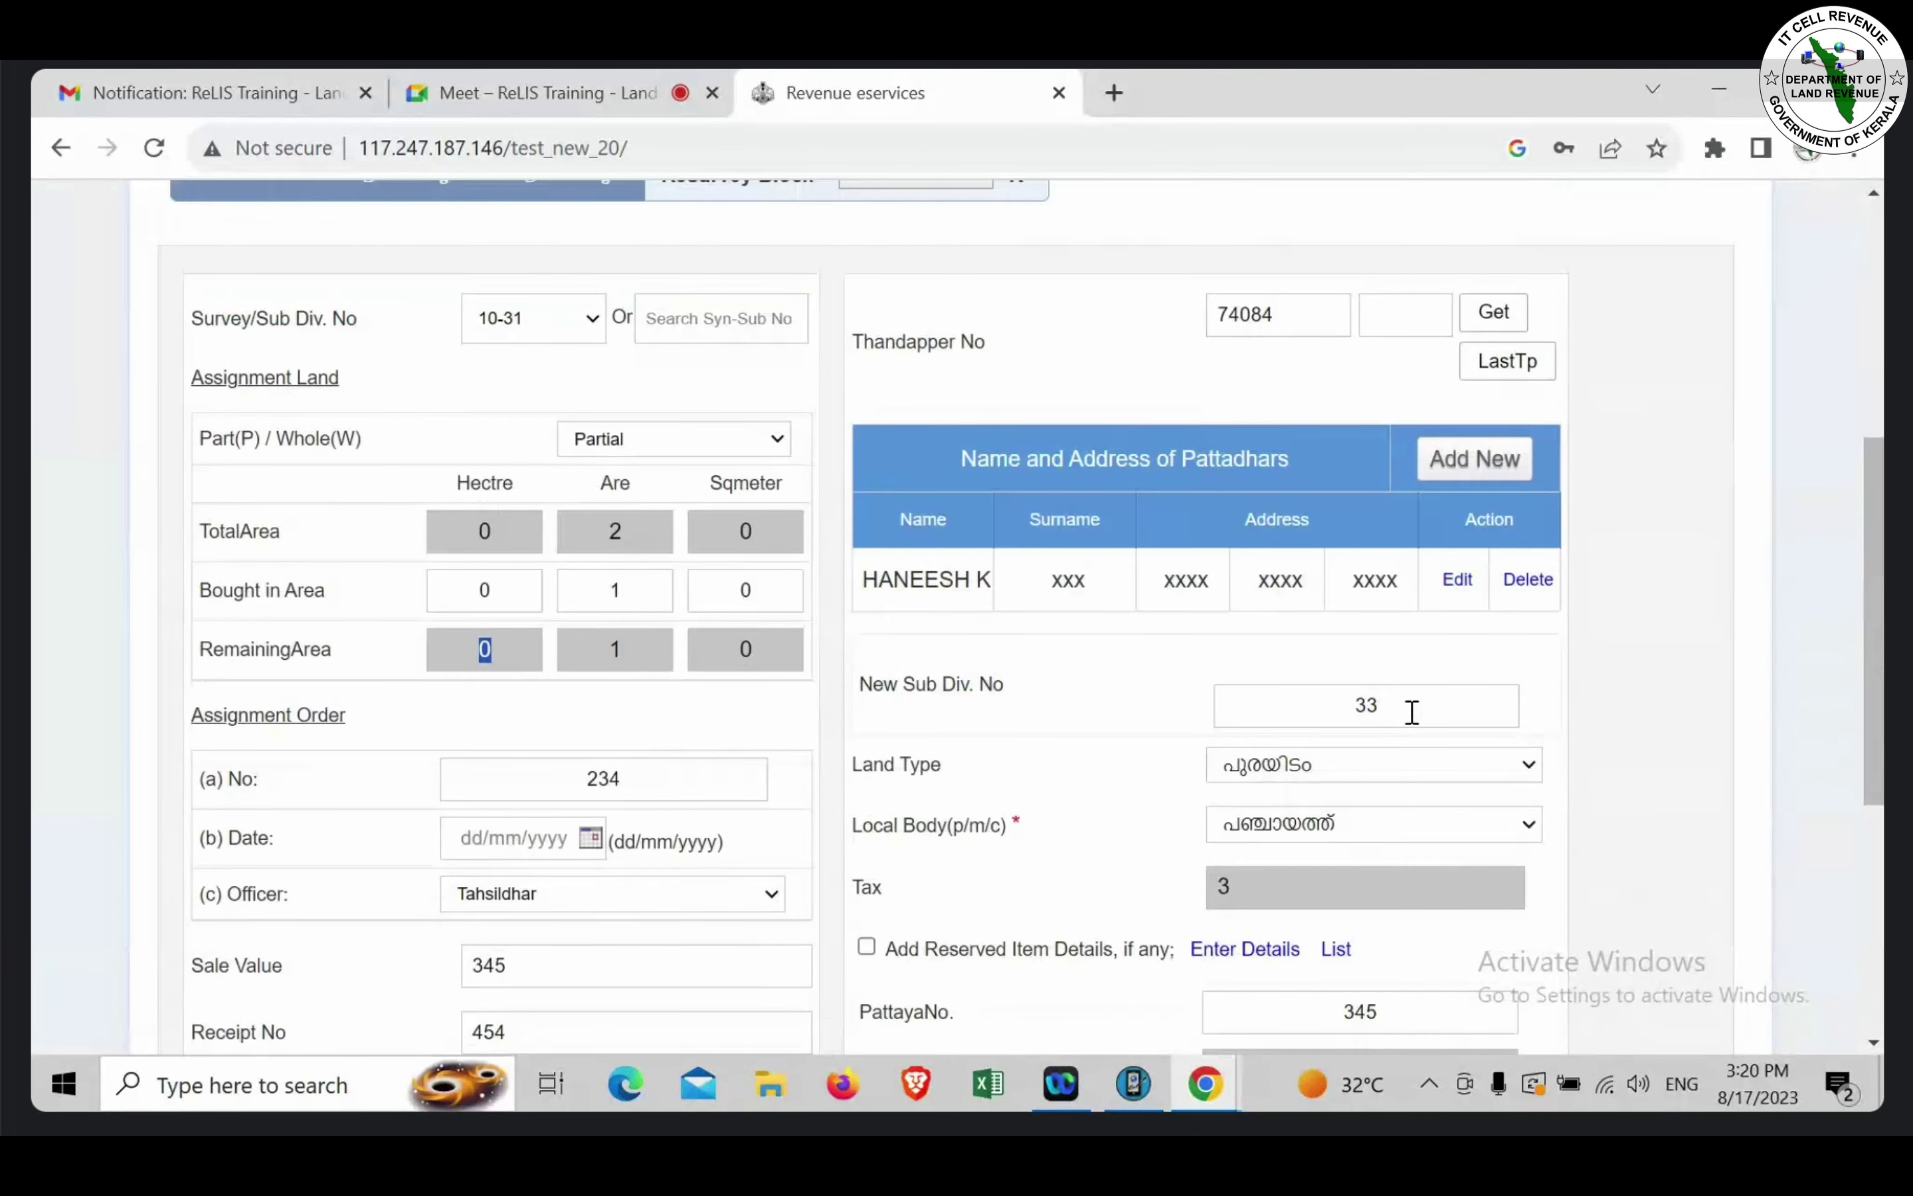
pyautogui.scroll(-7, 1540, 714)
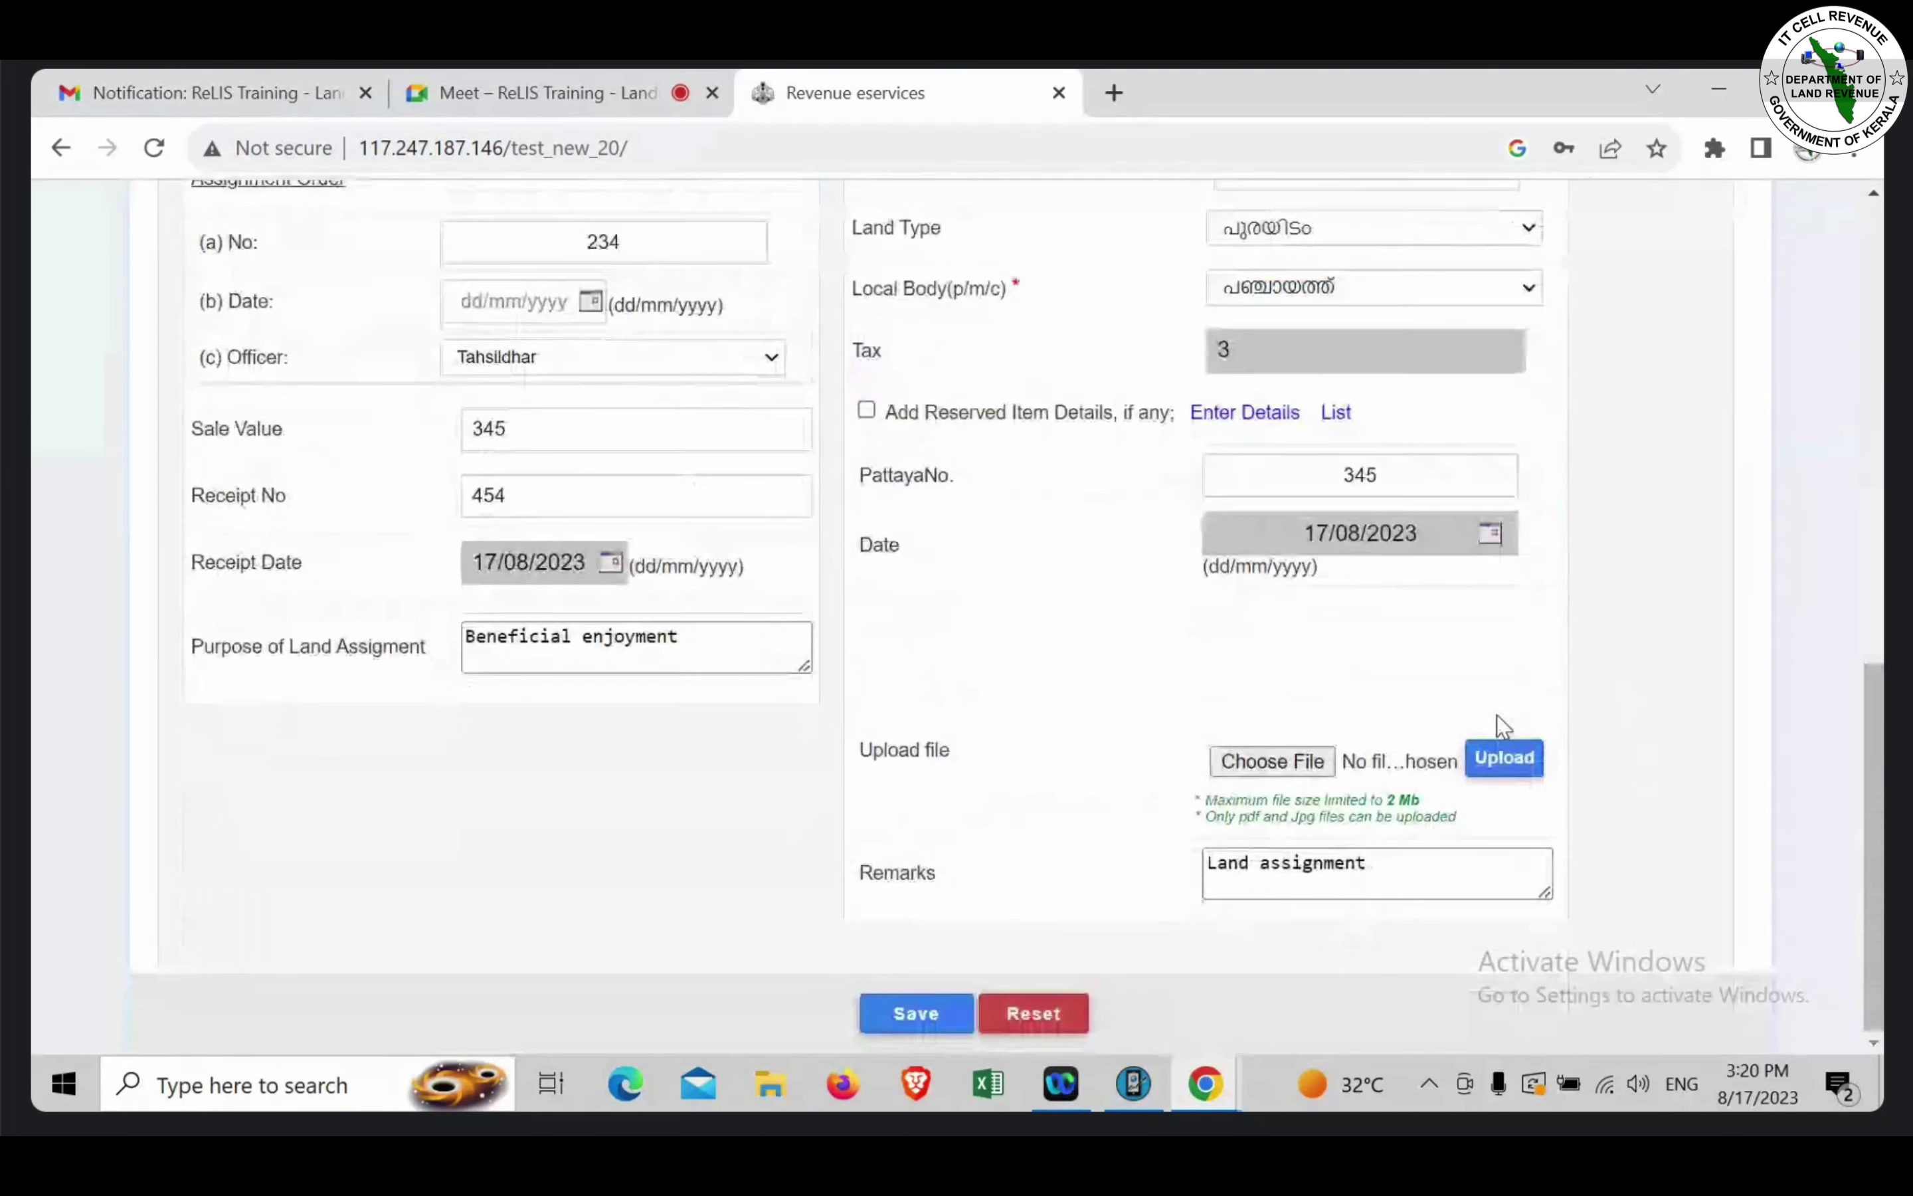
# Save the partial assignment, confirm both save messages, then bring up the Meet call.
pyautogui.click(930, 1016)
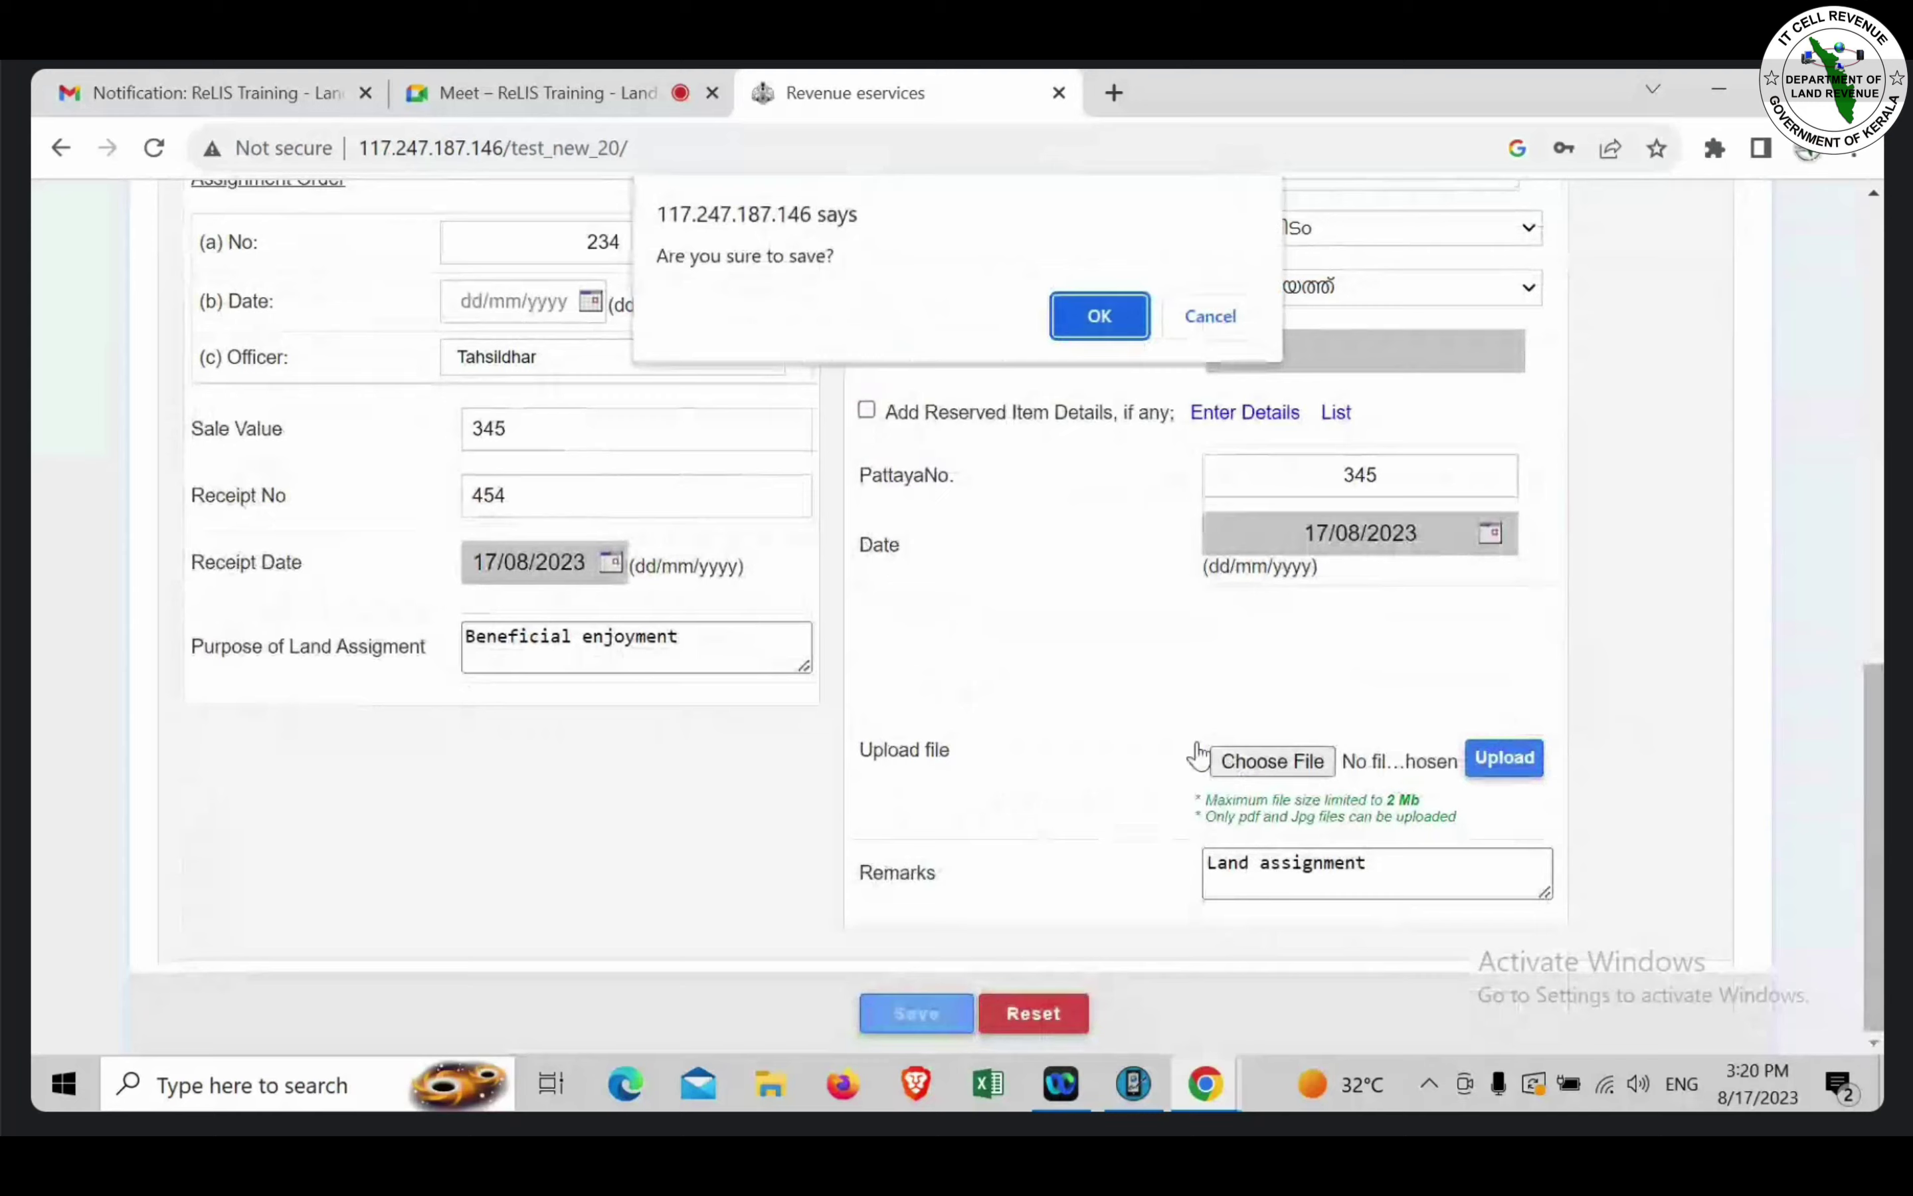
pyautogui.click(1098, 315)
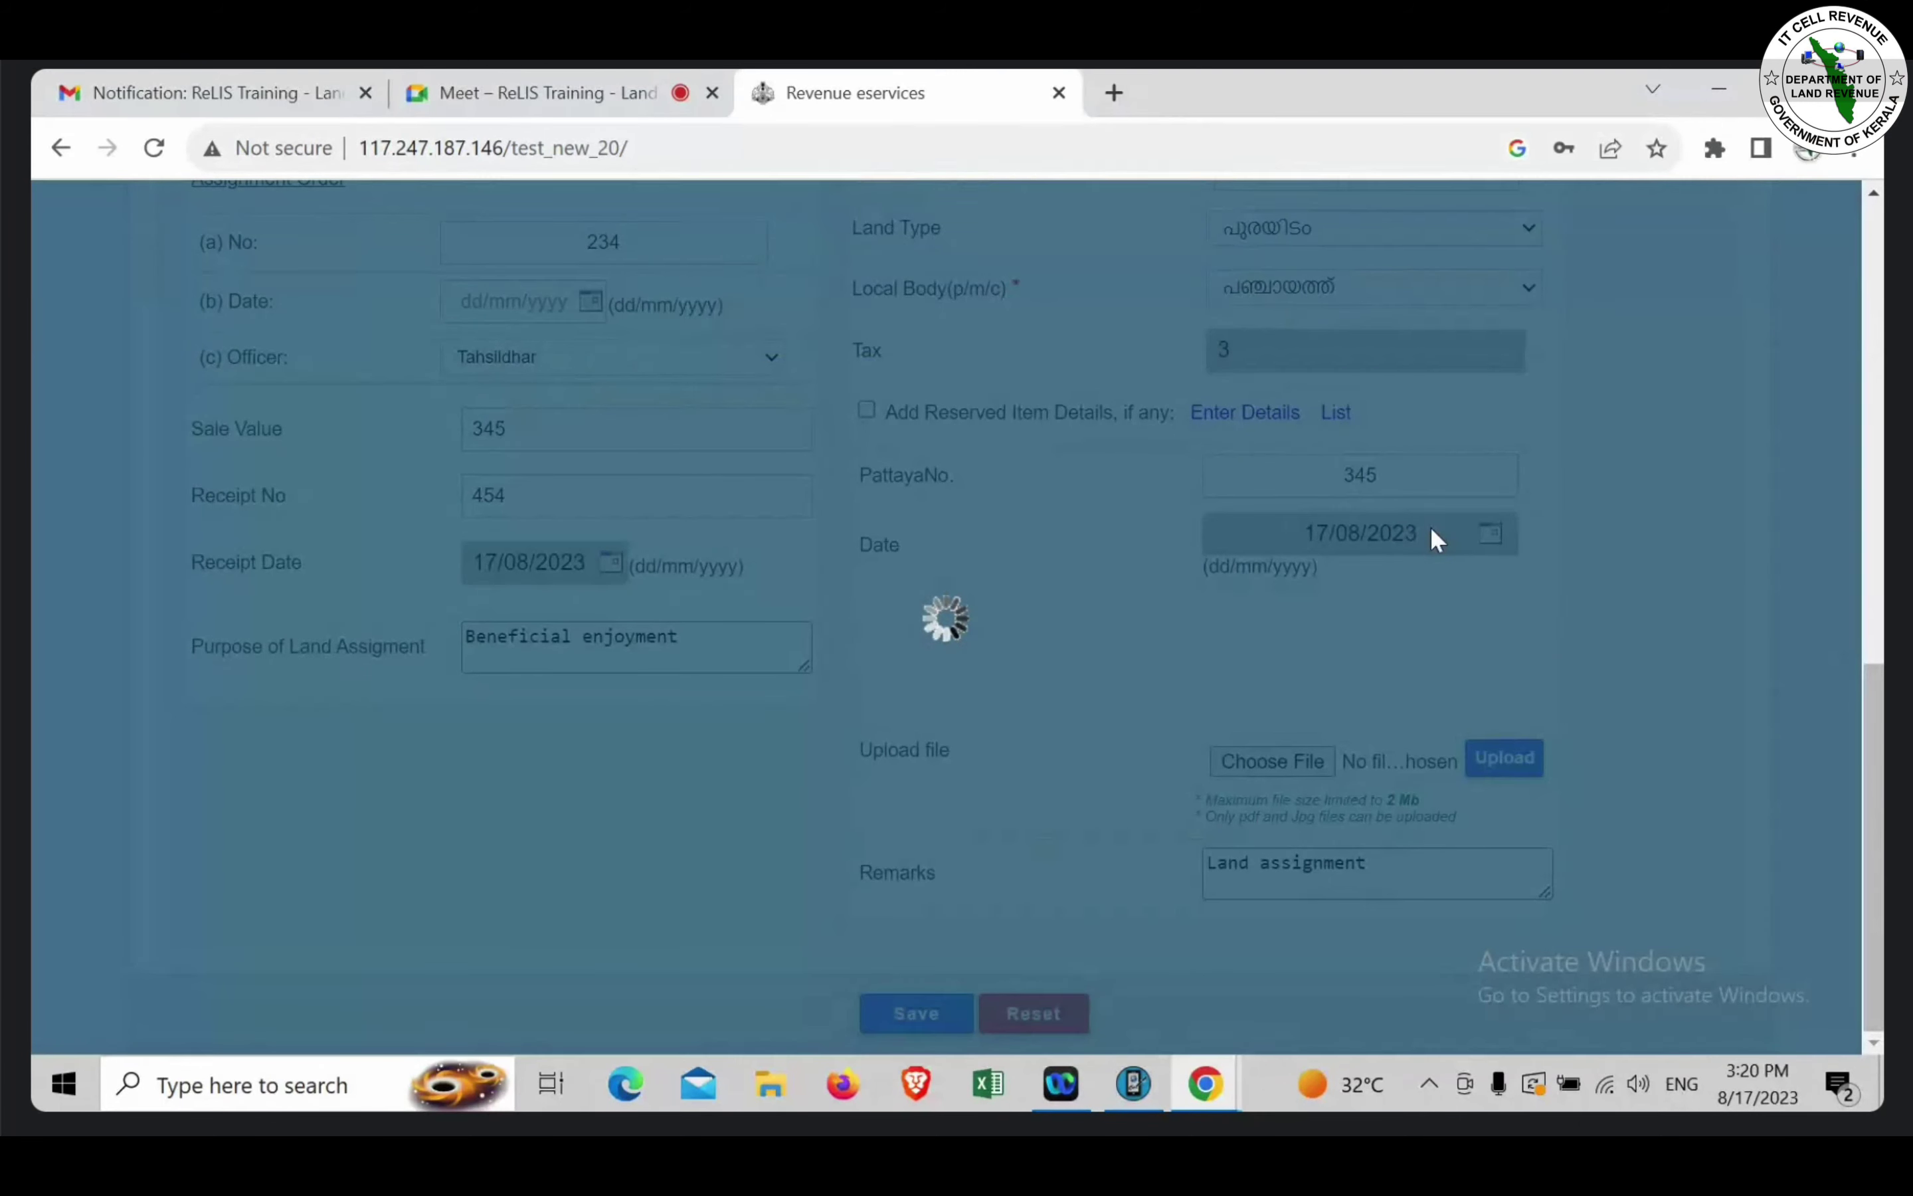
pyautogui.click(1221, 317)
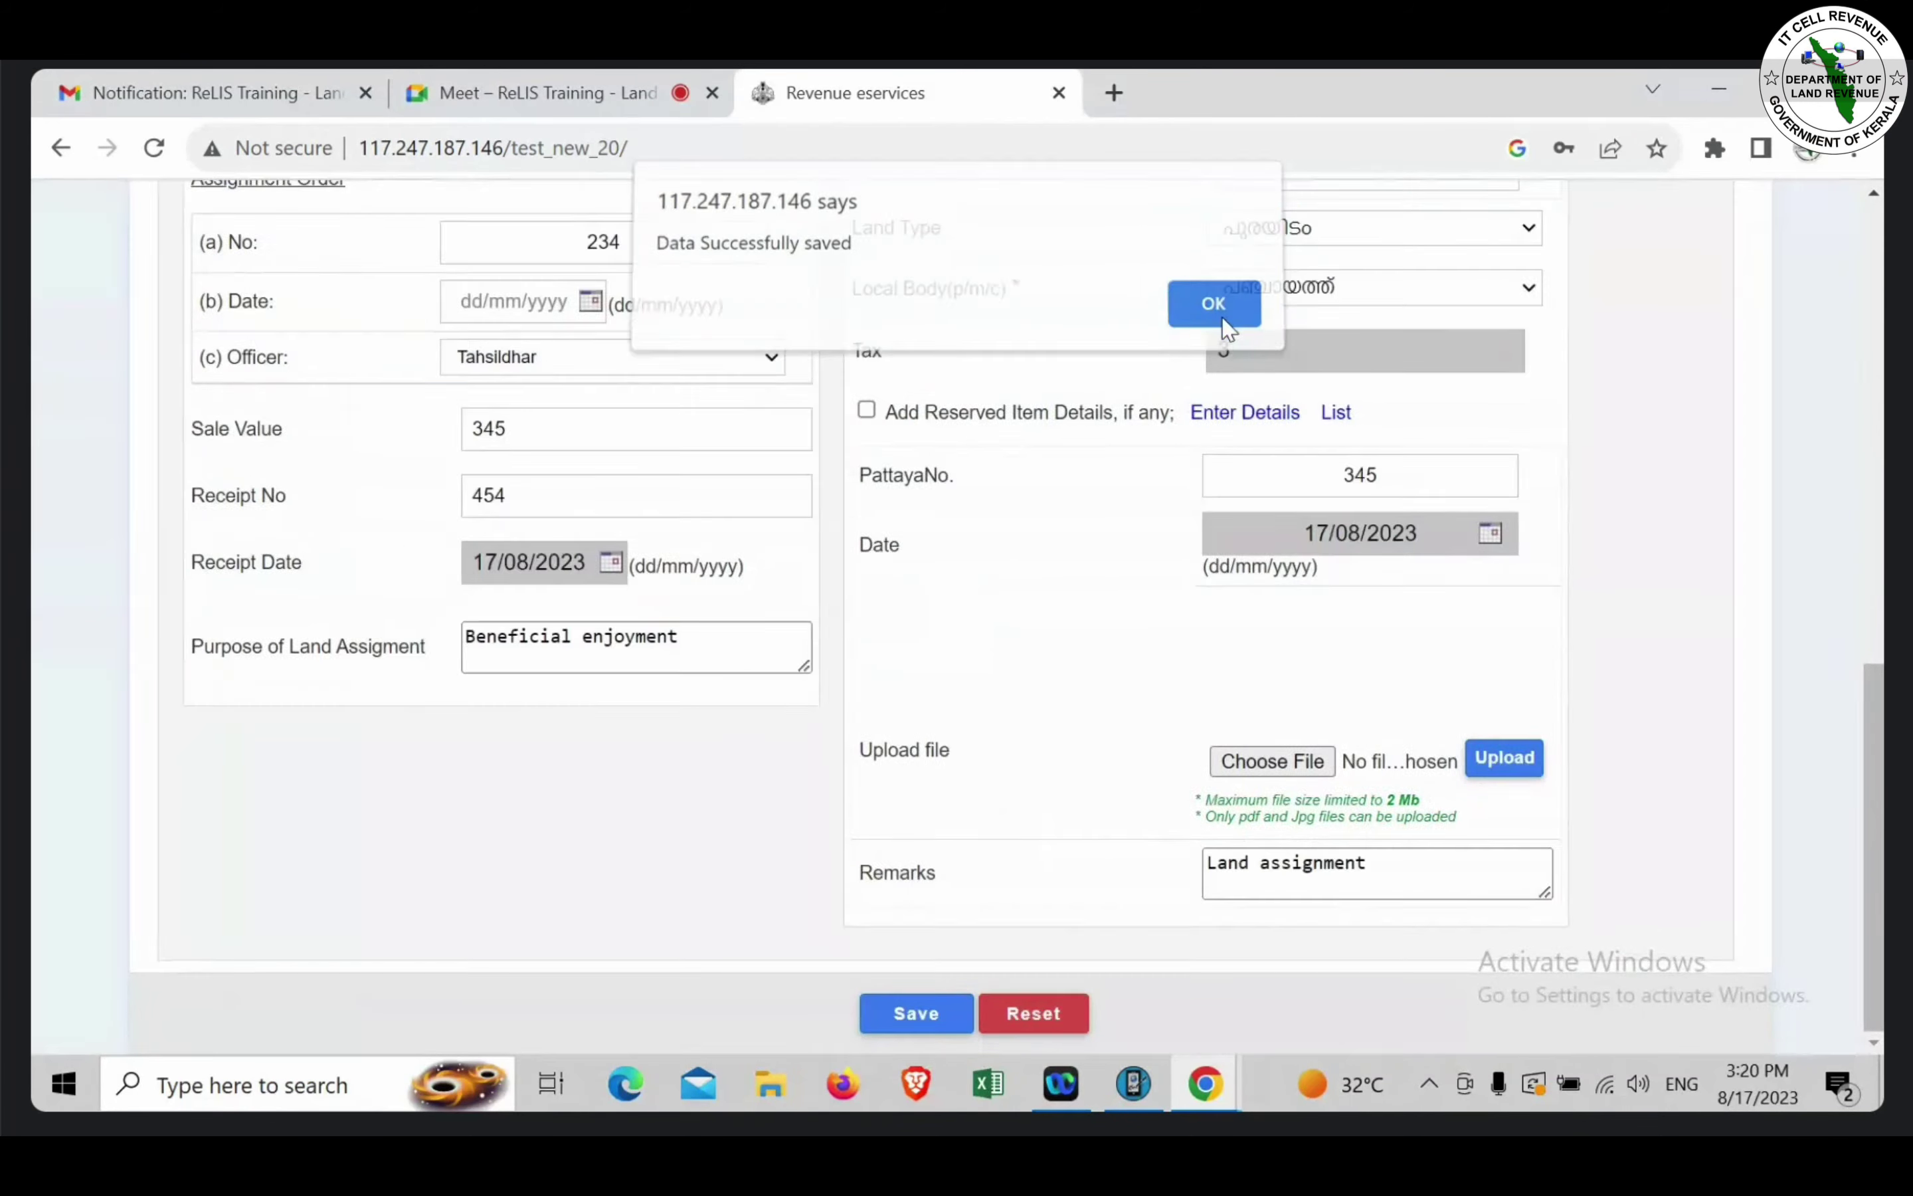
pyautogui.click(545, 92)
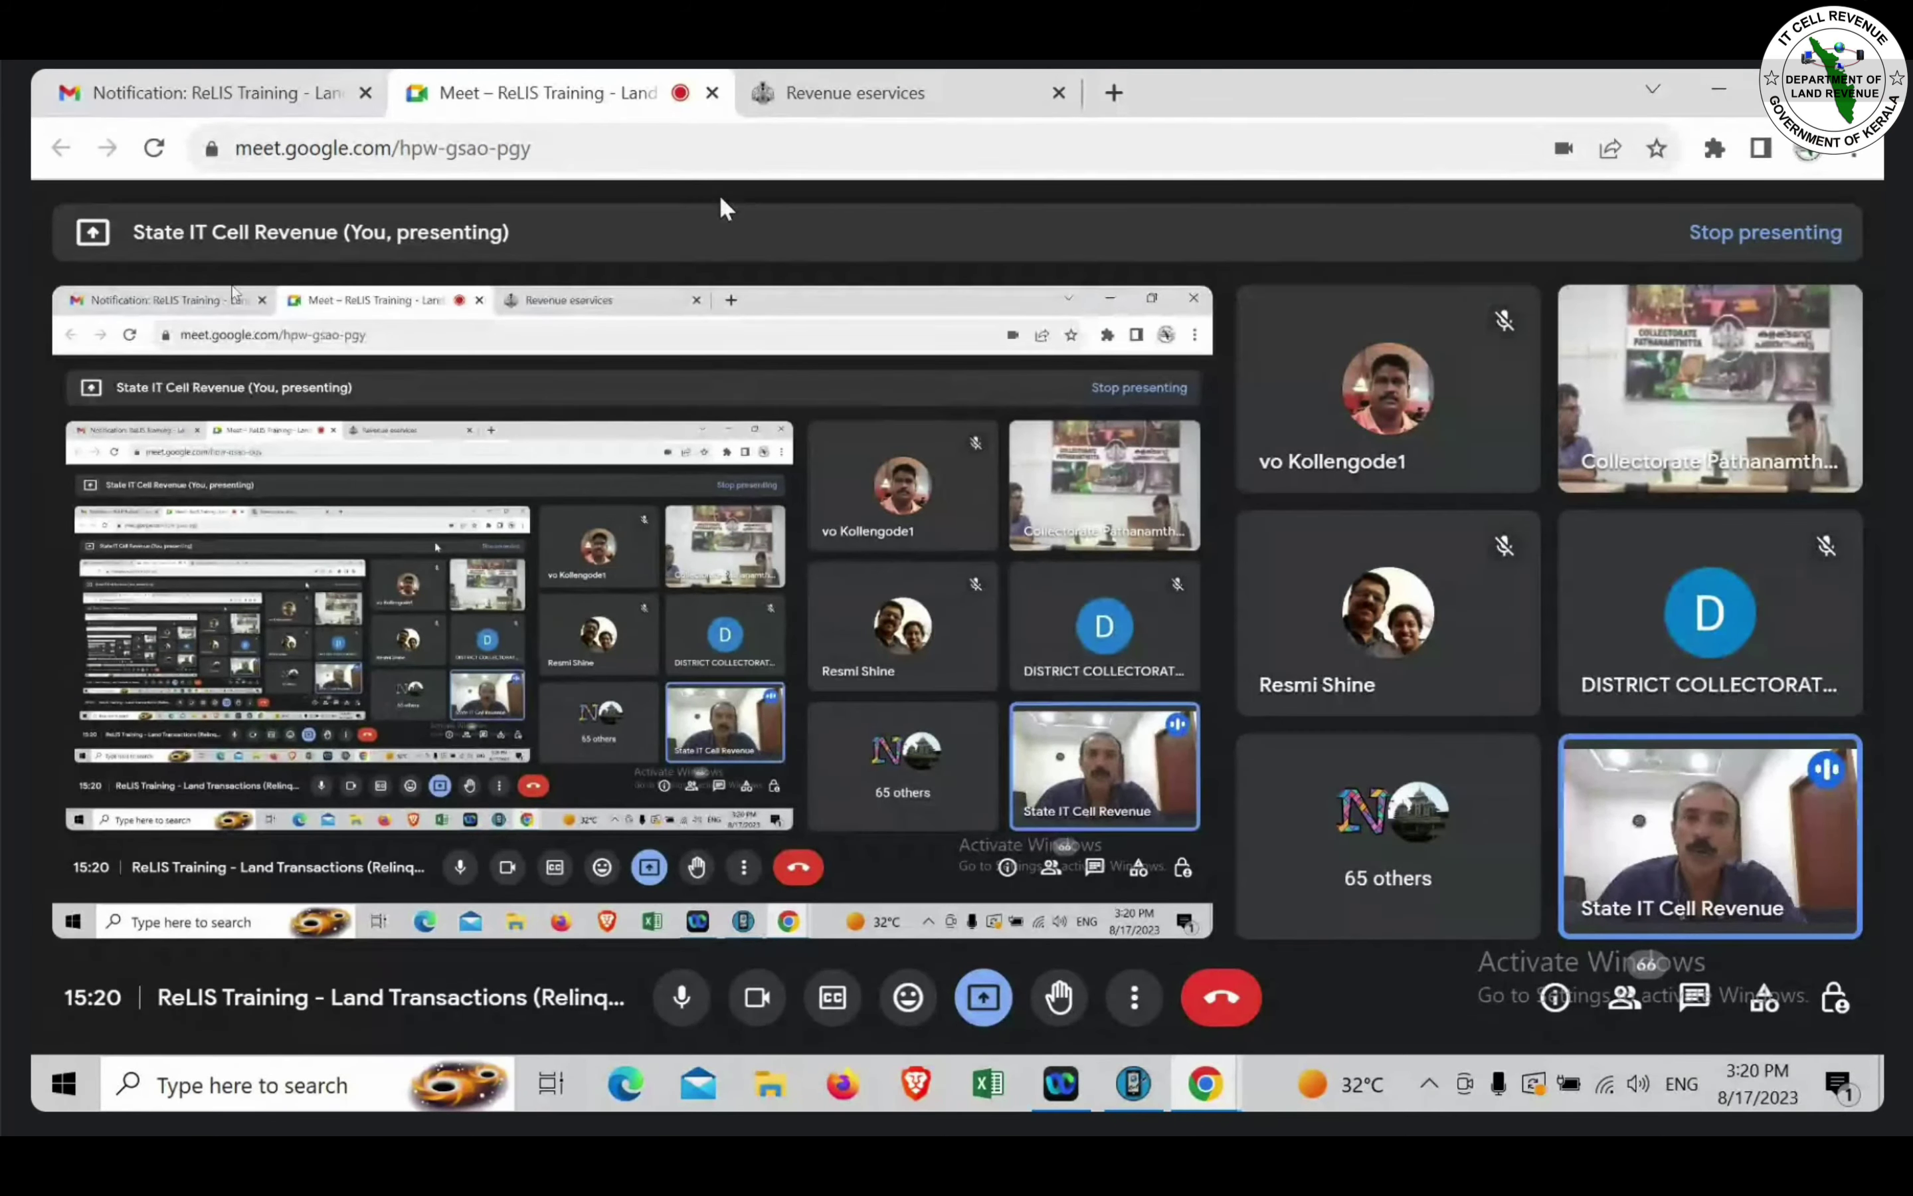
# Back in Revenue eservices, open the Puramboke Register report via More > Reports.
pyautogui.click(1004, 99)
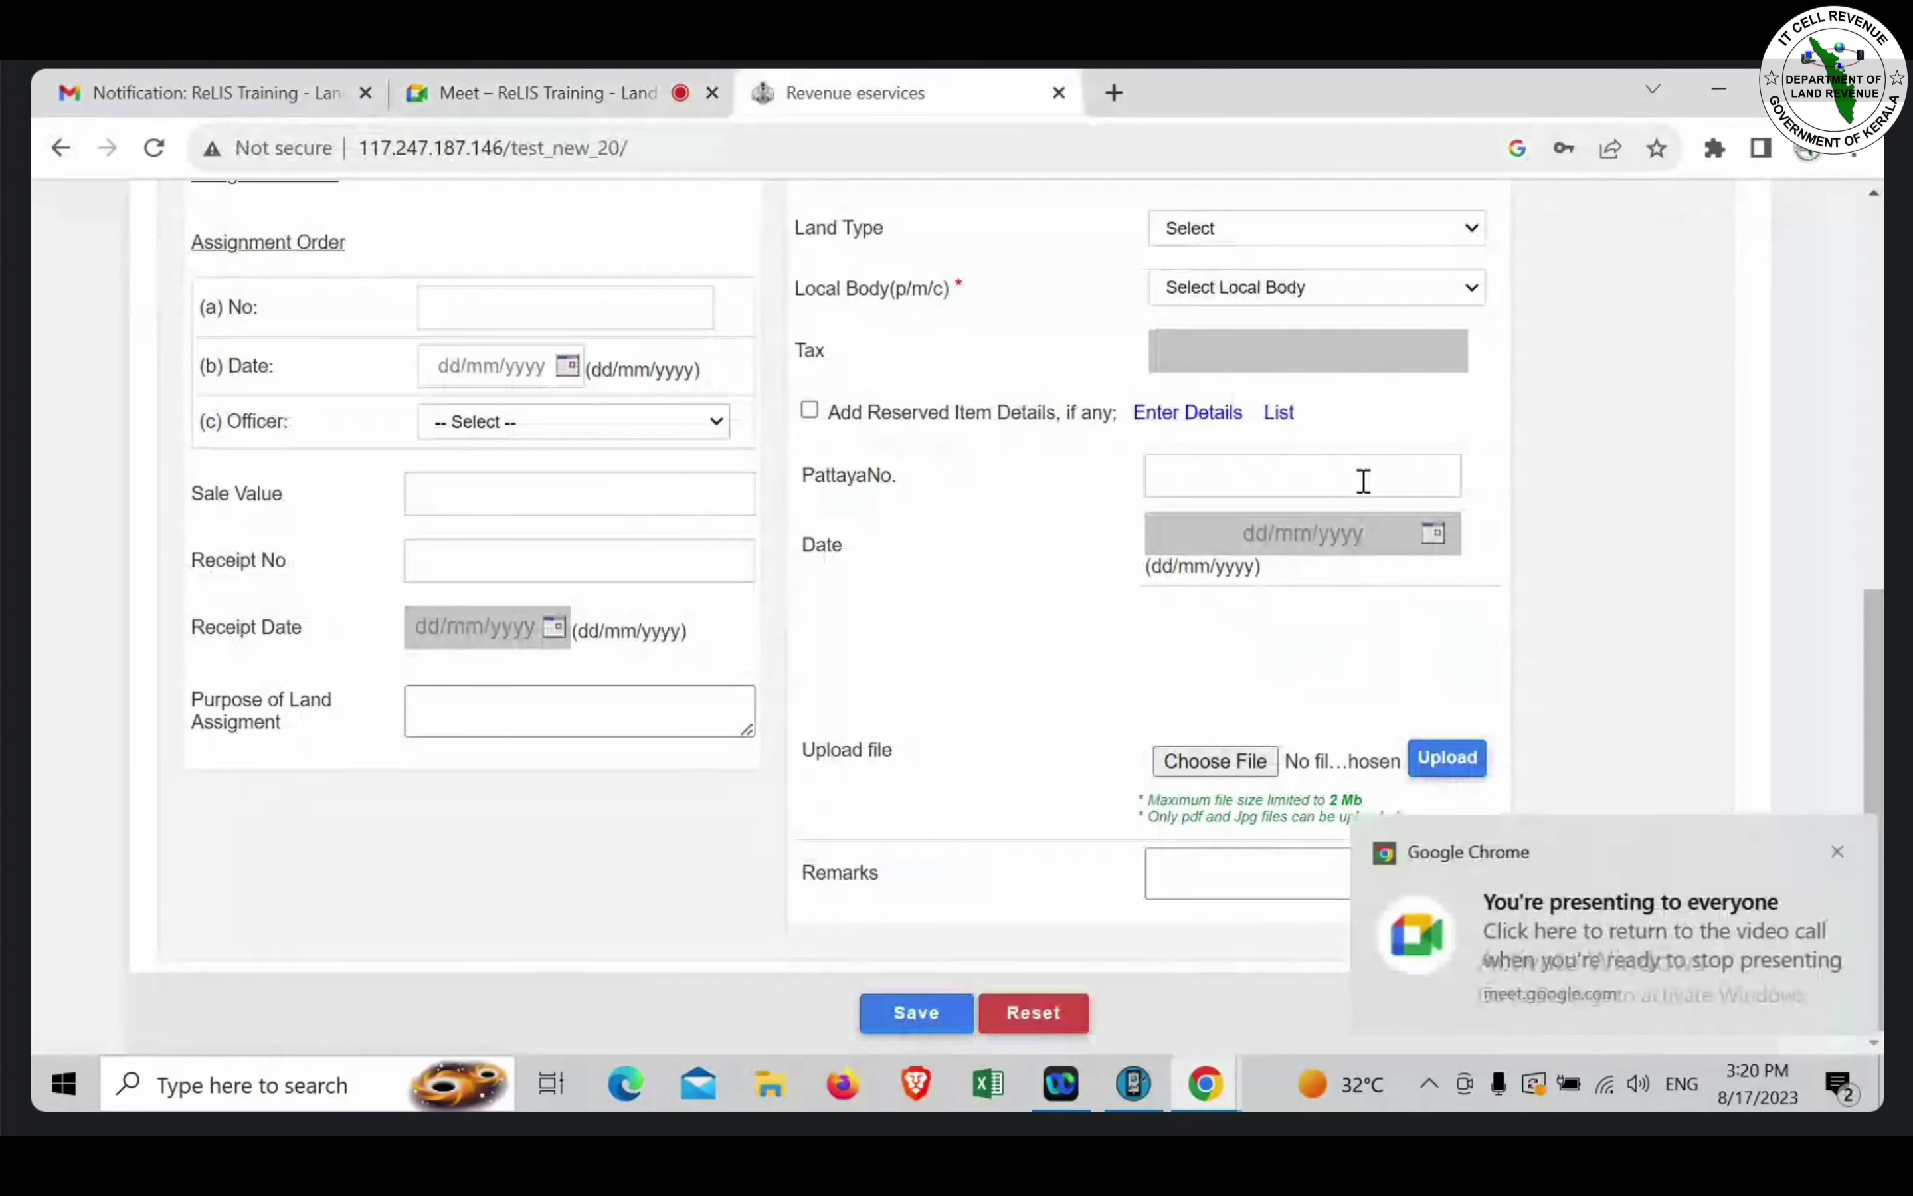
pyautogui.scroll(10, 1515, 543)
pyautogui.click(1257, 307)
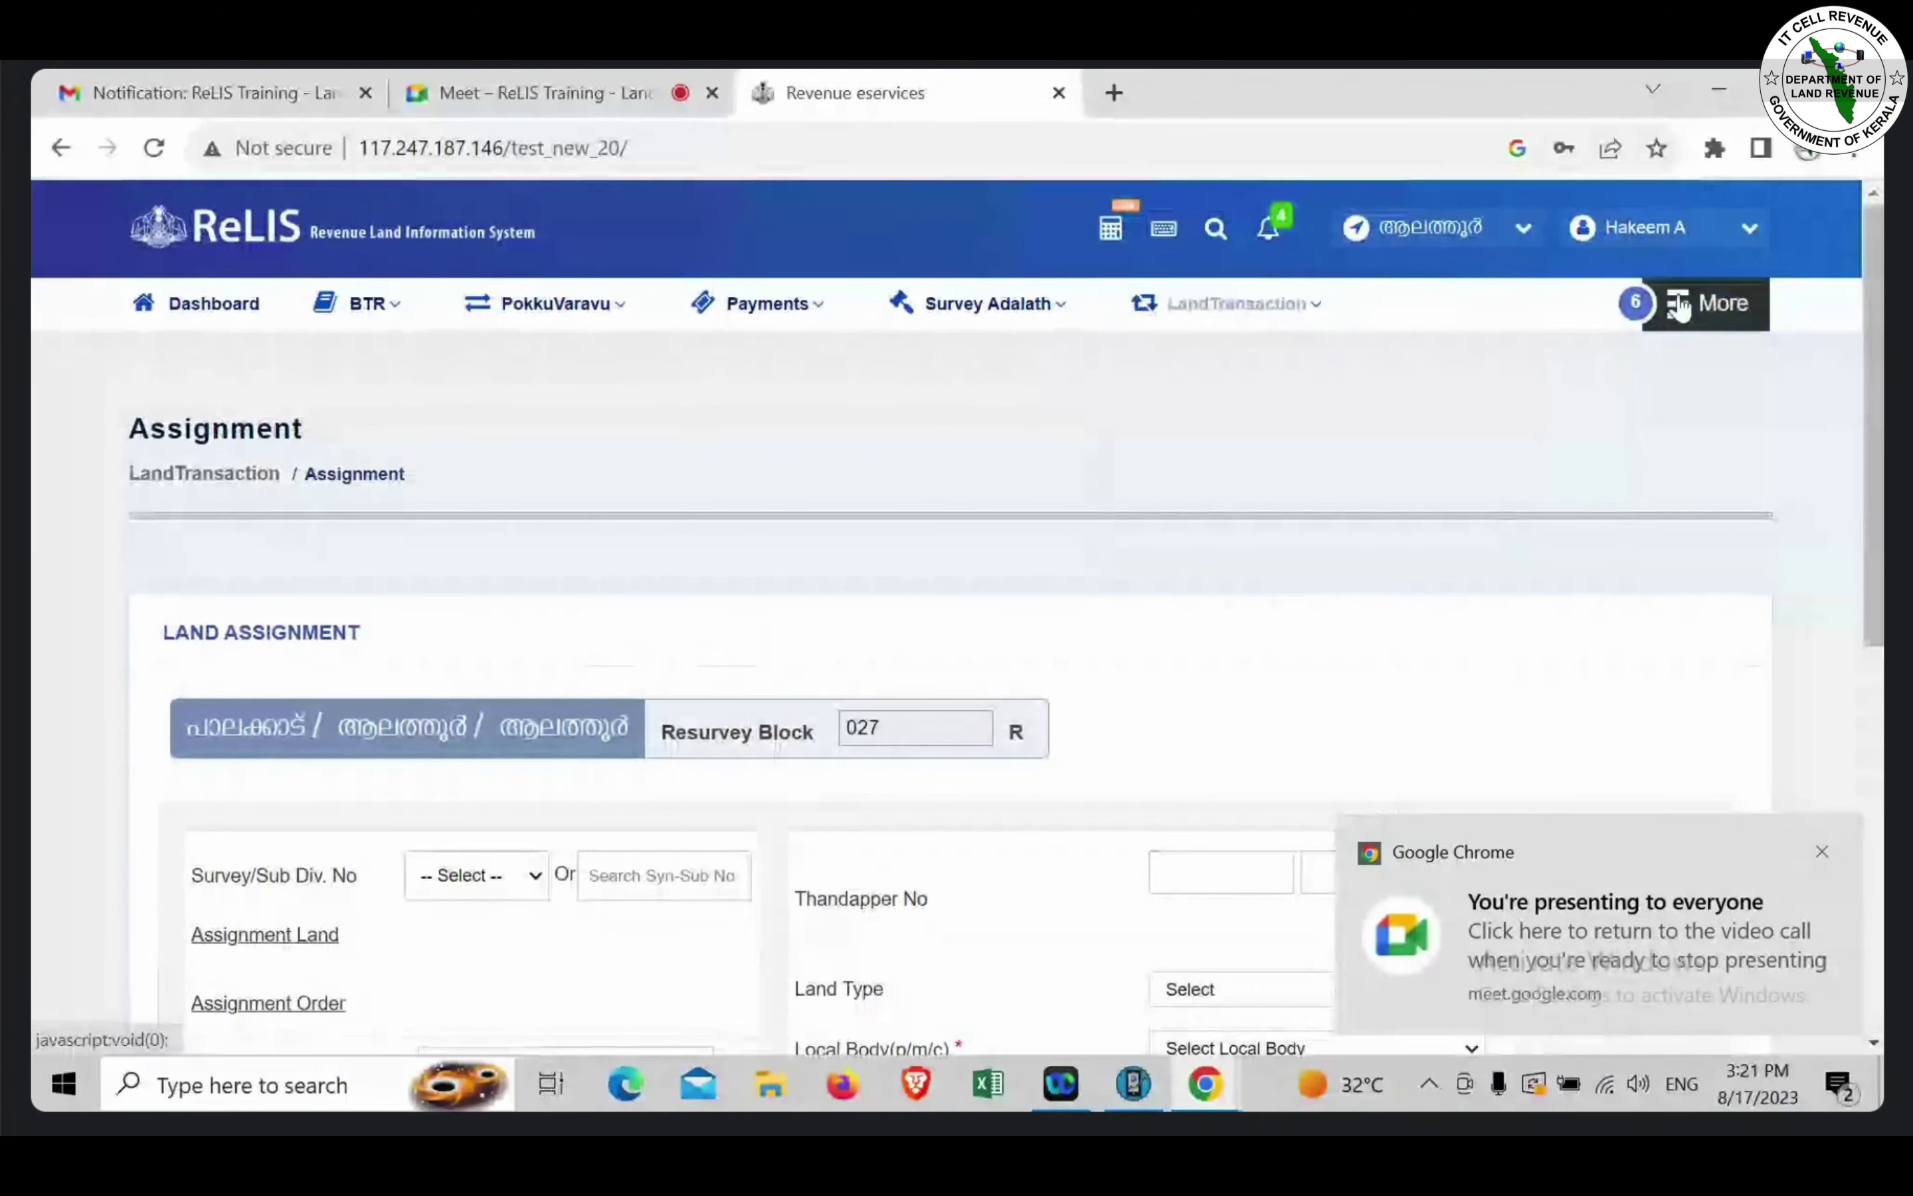
pyautogui.click(1708, 303)
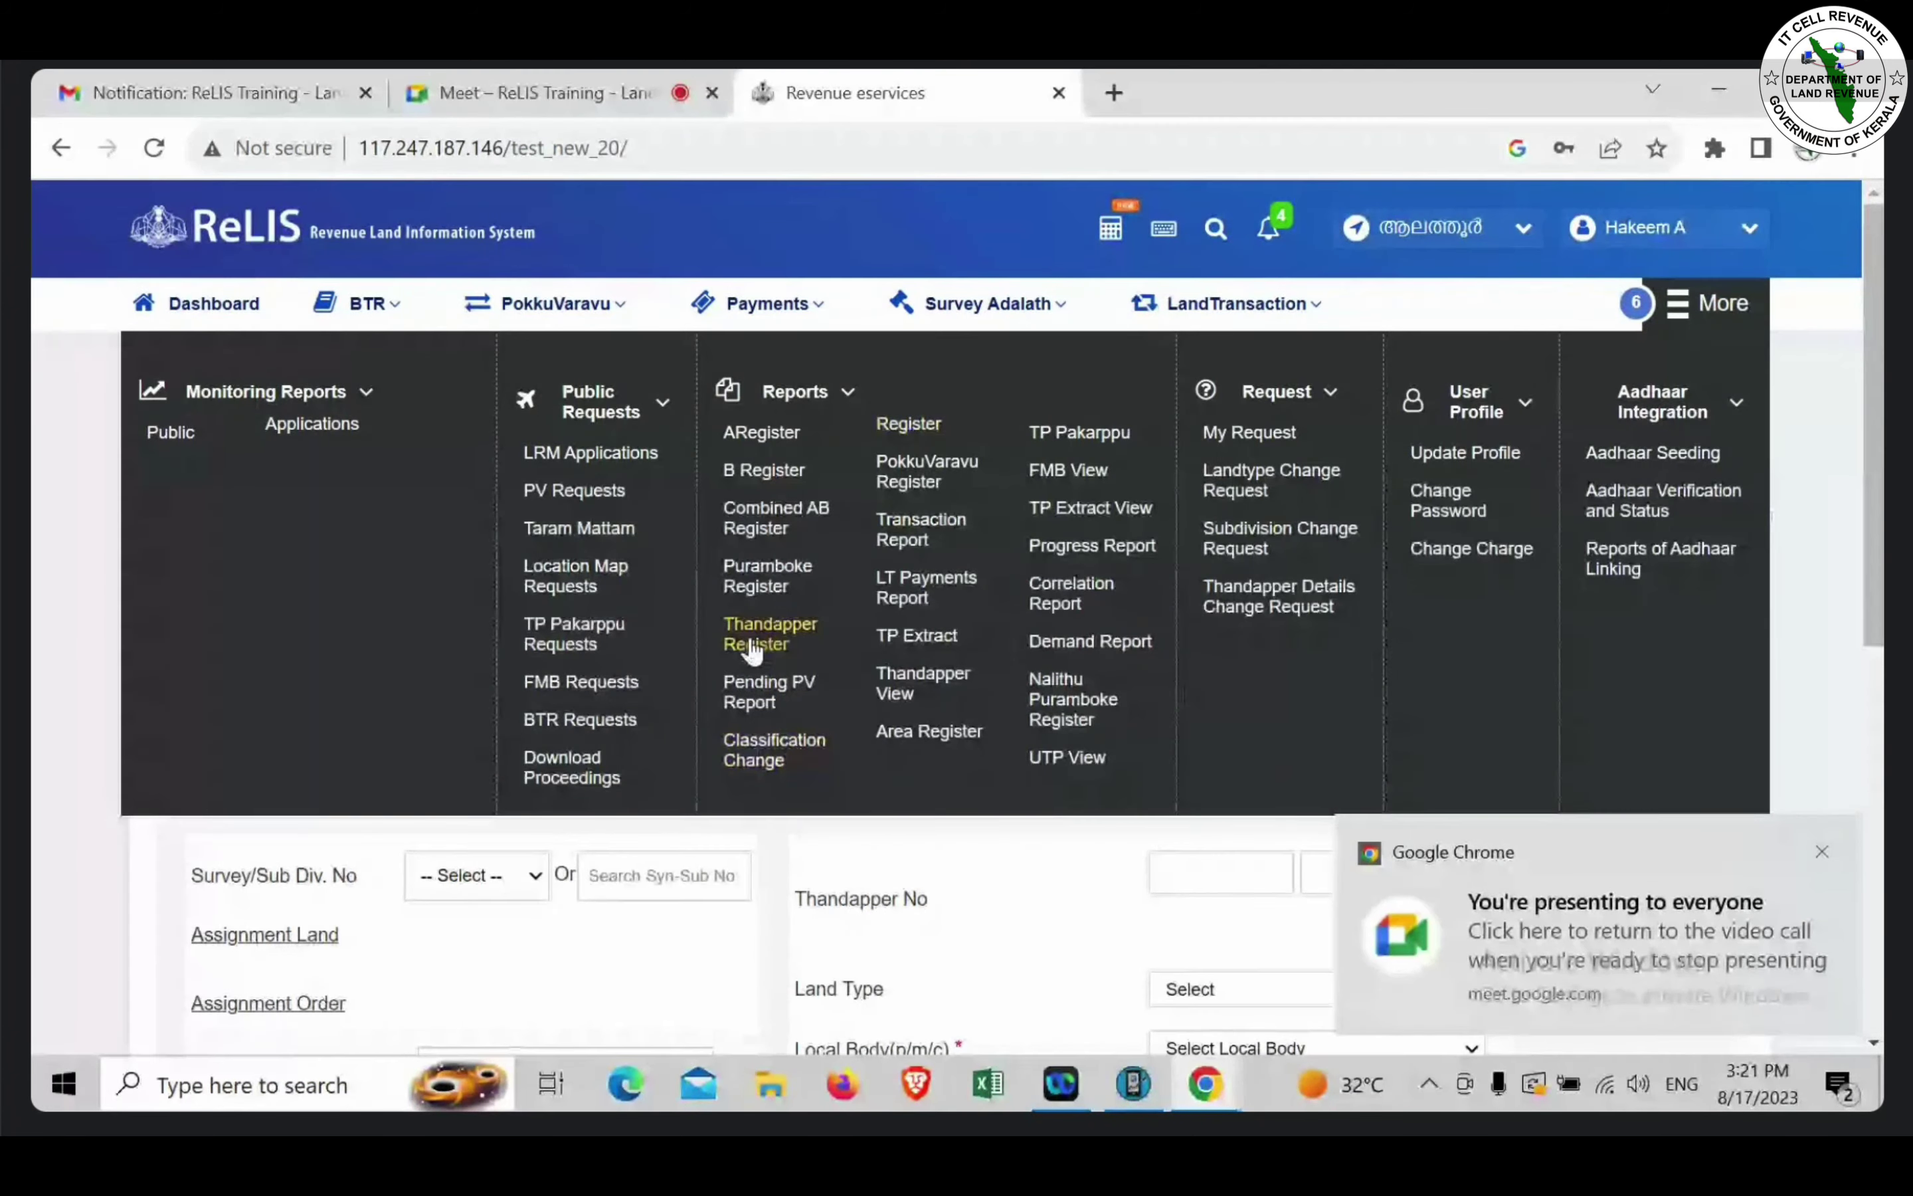
pyautogui.click(756, 576)
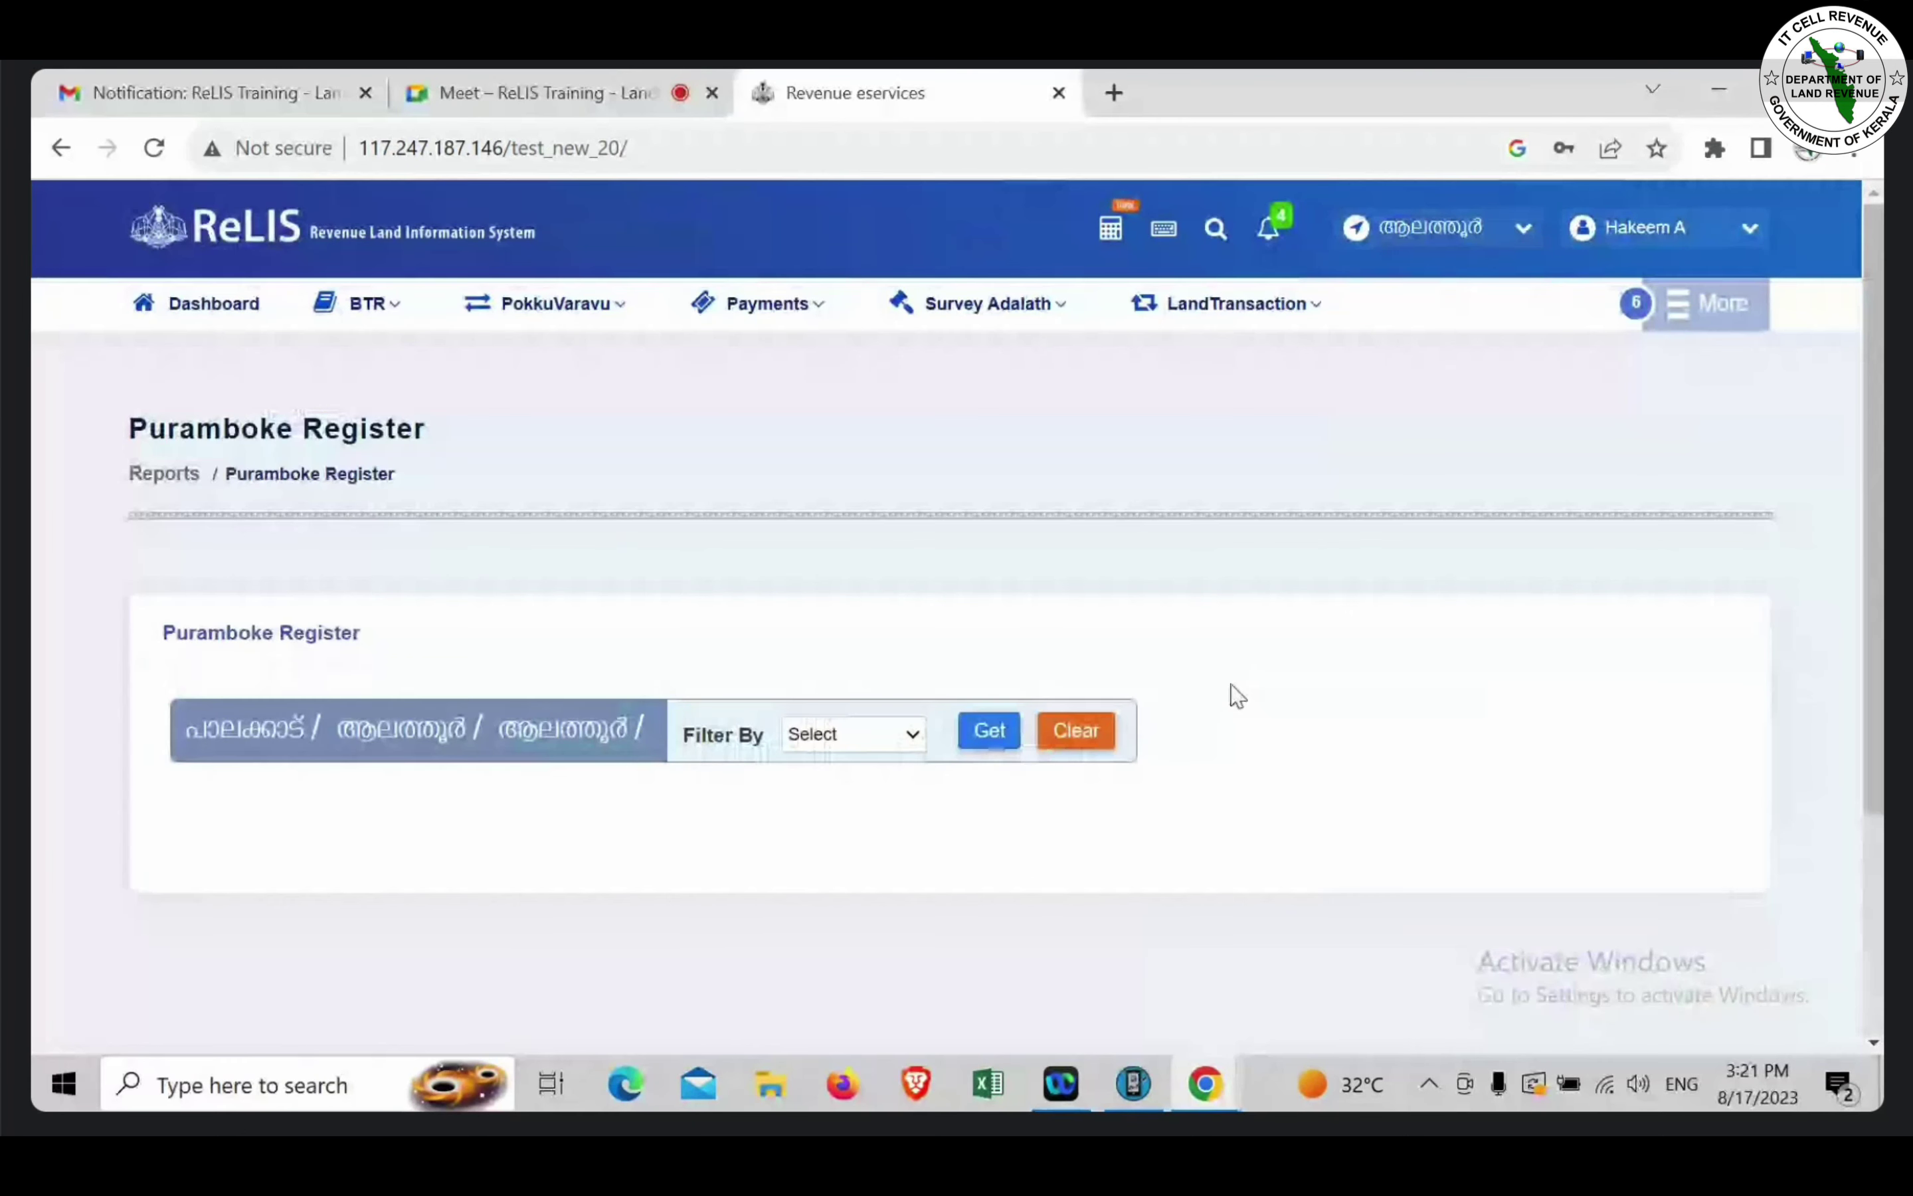
# Filter the register block-wise for block 027 and generate it.
pyautogui.scroll(-2, 1231, 692)
pyautogui.click(837, 593)
pyautogui.click(852, 640)
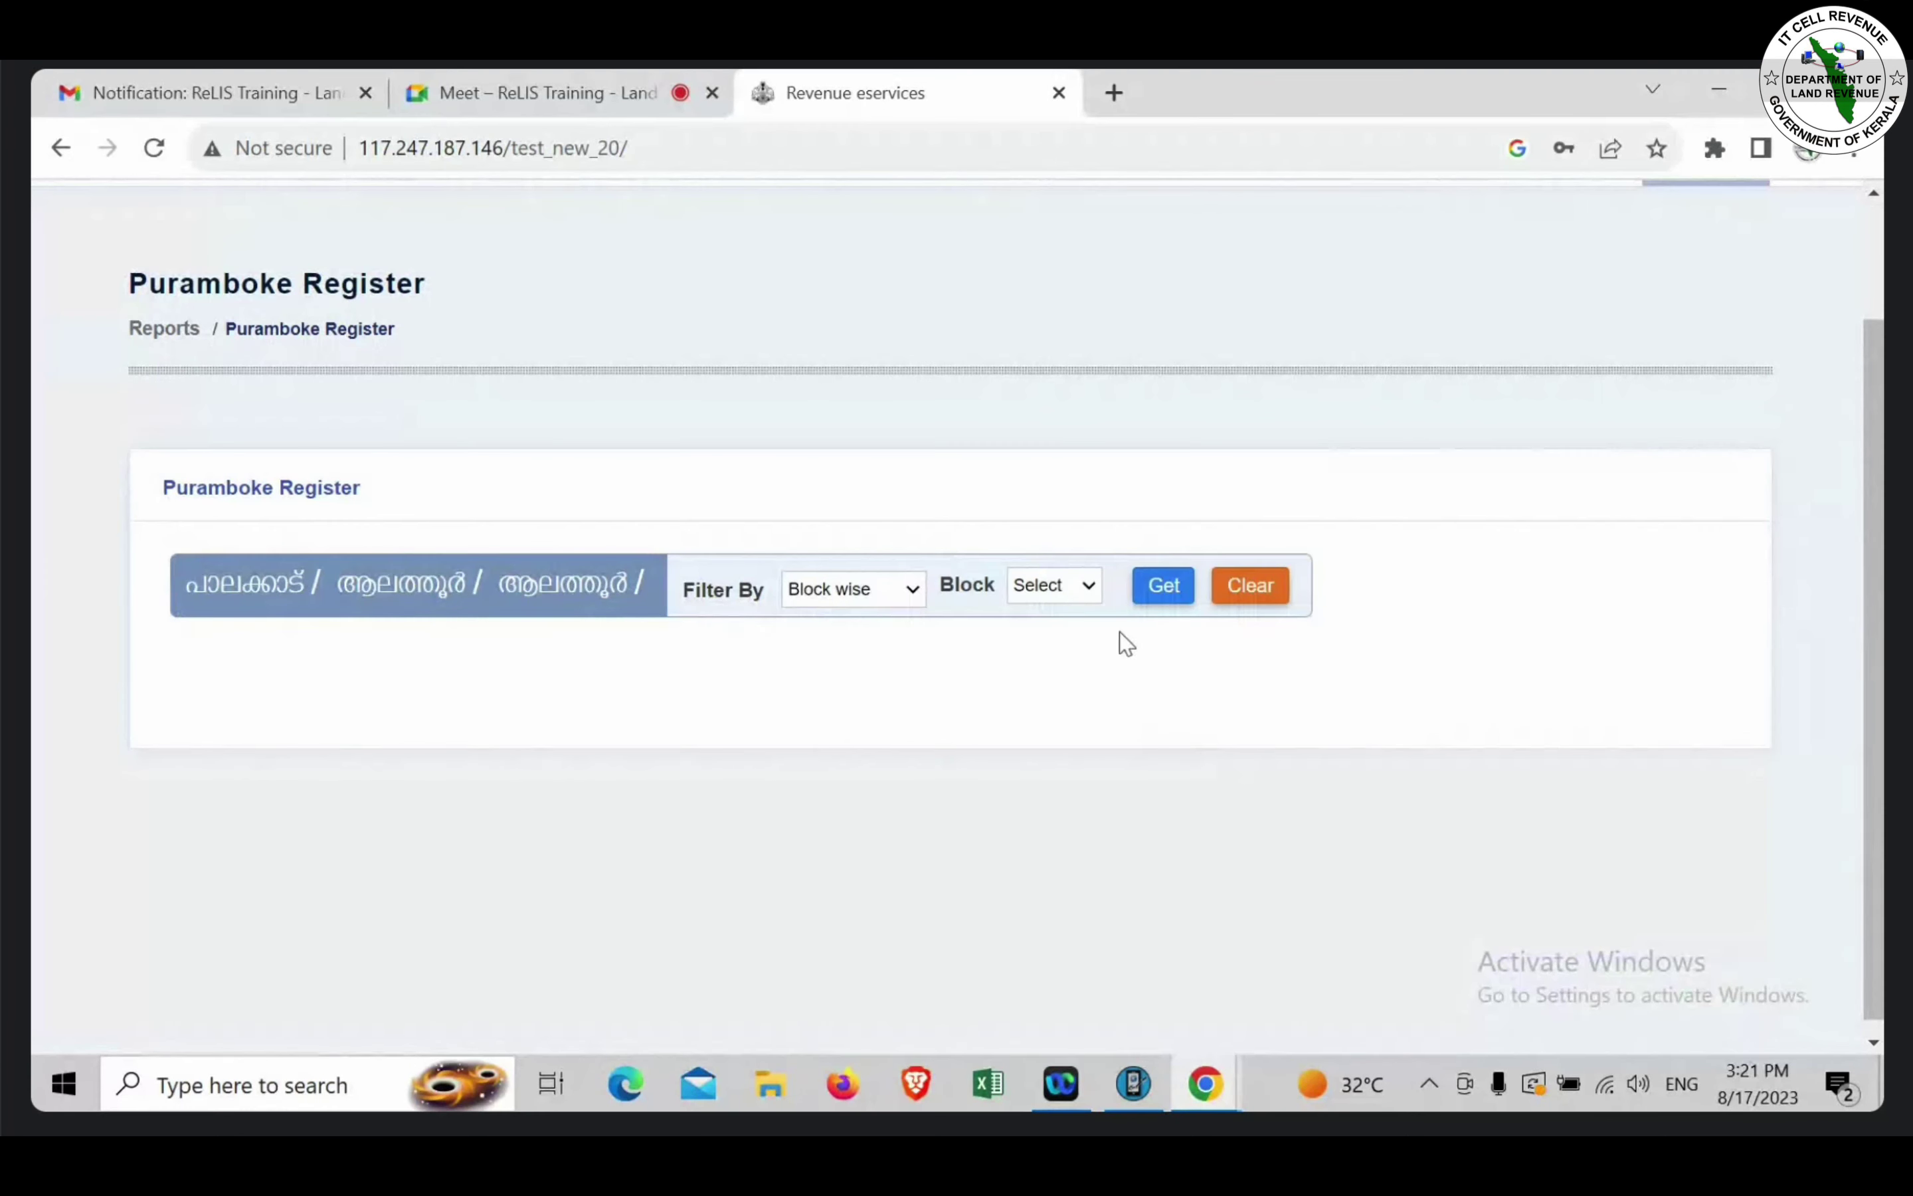
pyautogui.click(1090, 589)
pyautogui.click(1040, 633)
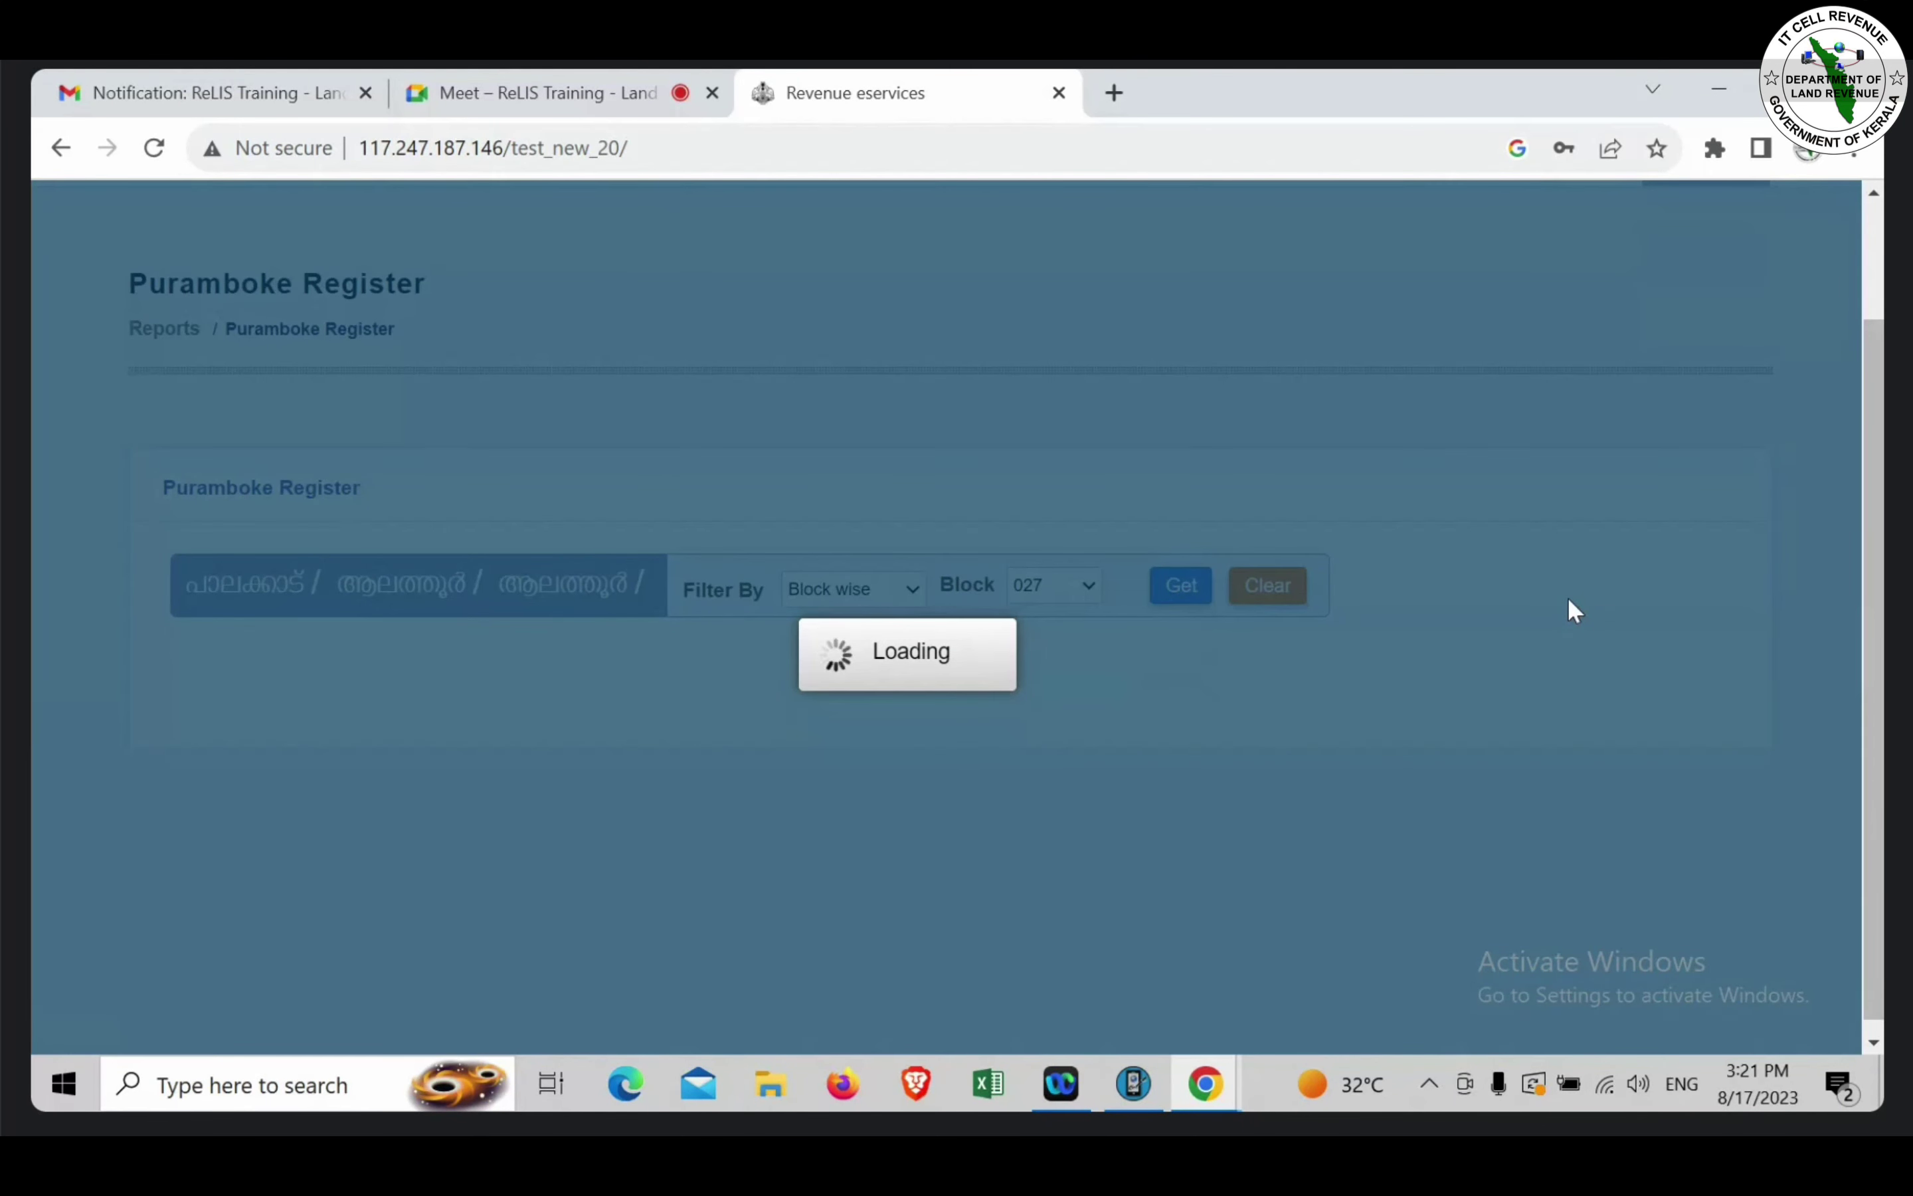
# Scroll through the block 027 register, its Assignment Report and totals, then return to Meet.
pyautogui.scroll(-20, 1535, 598)
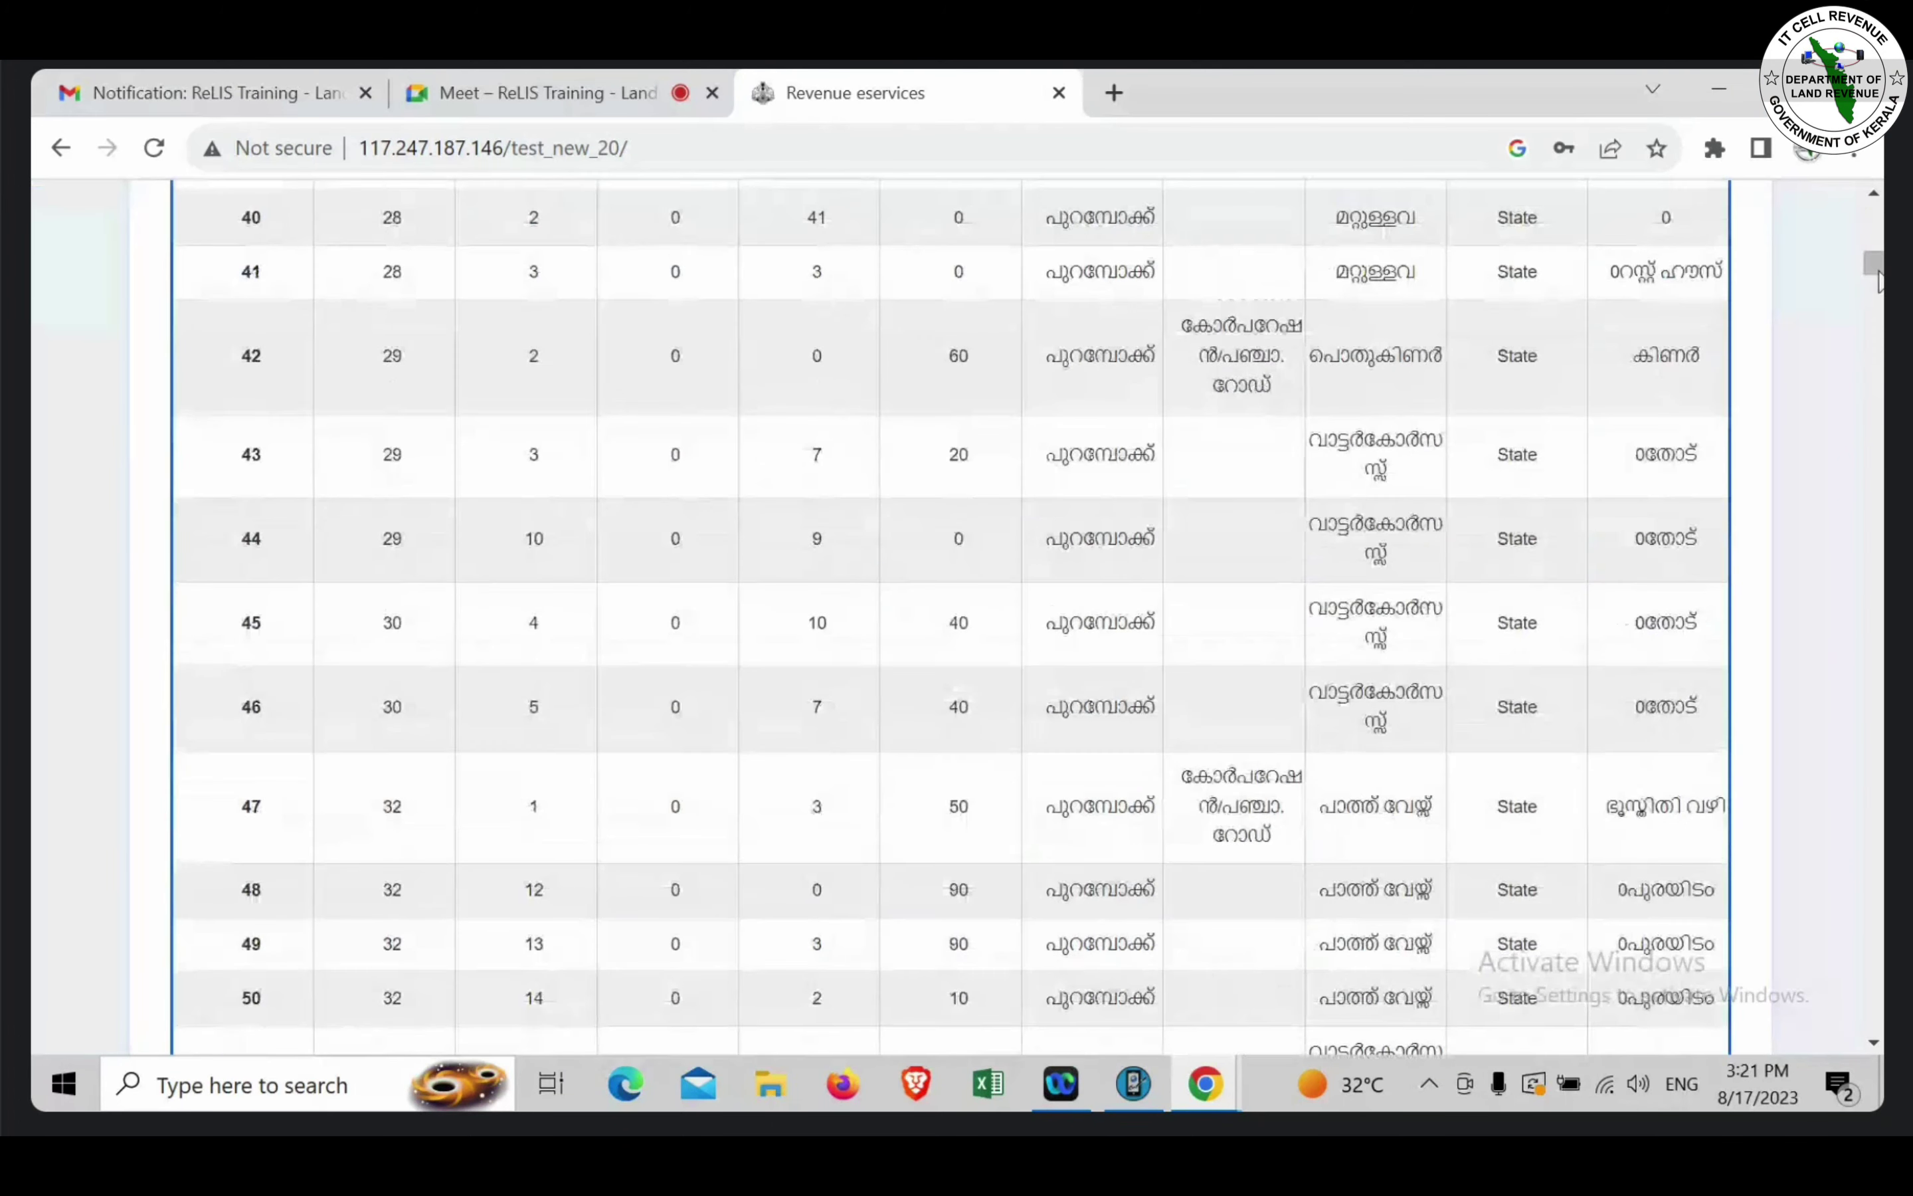
pyautogui.moveTo(1875, 269); pyautogui.dragTo(1875, 1020)
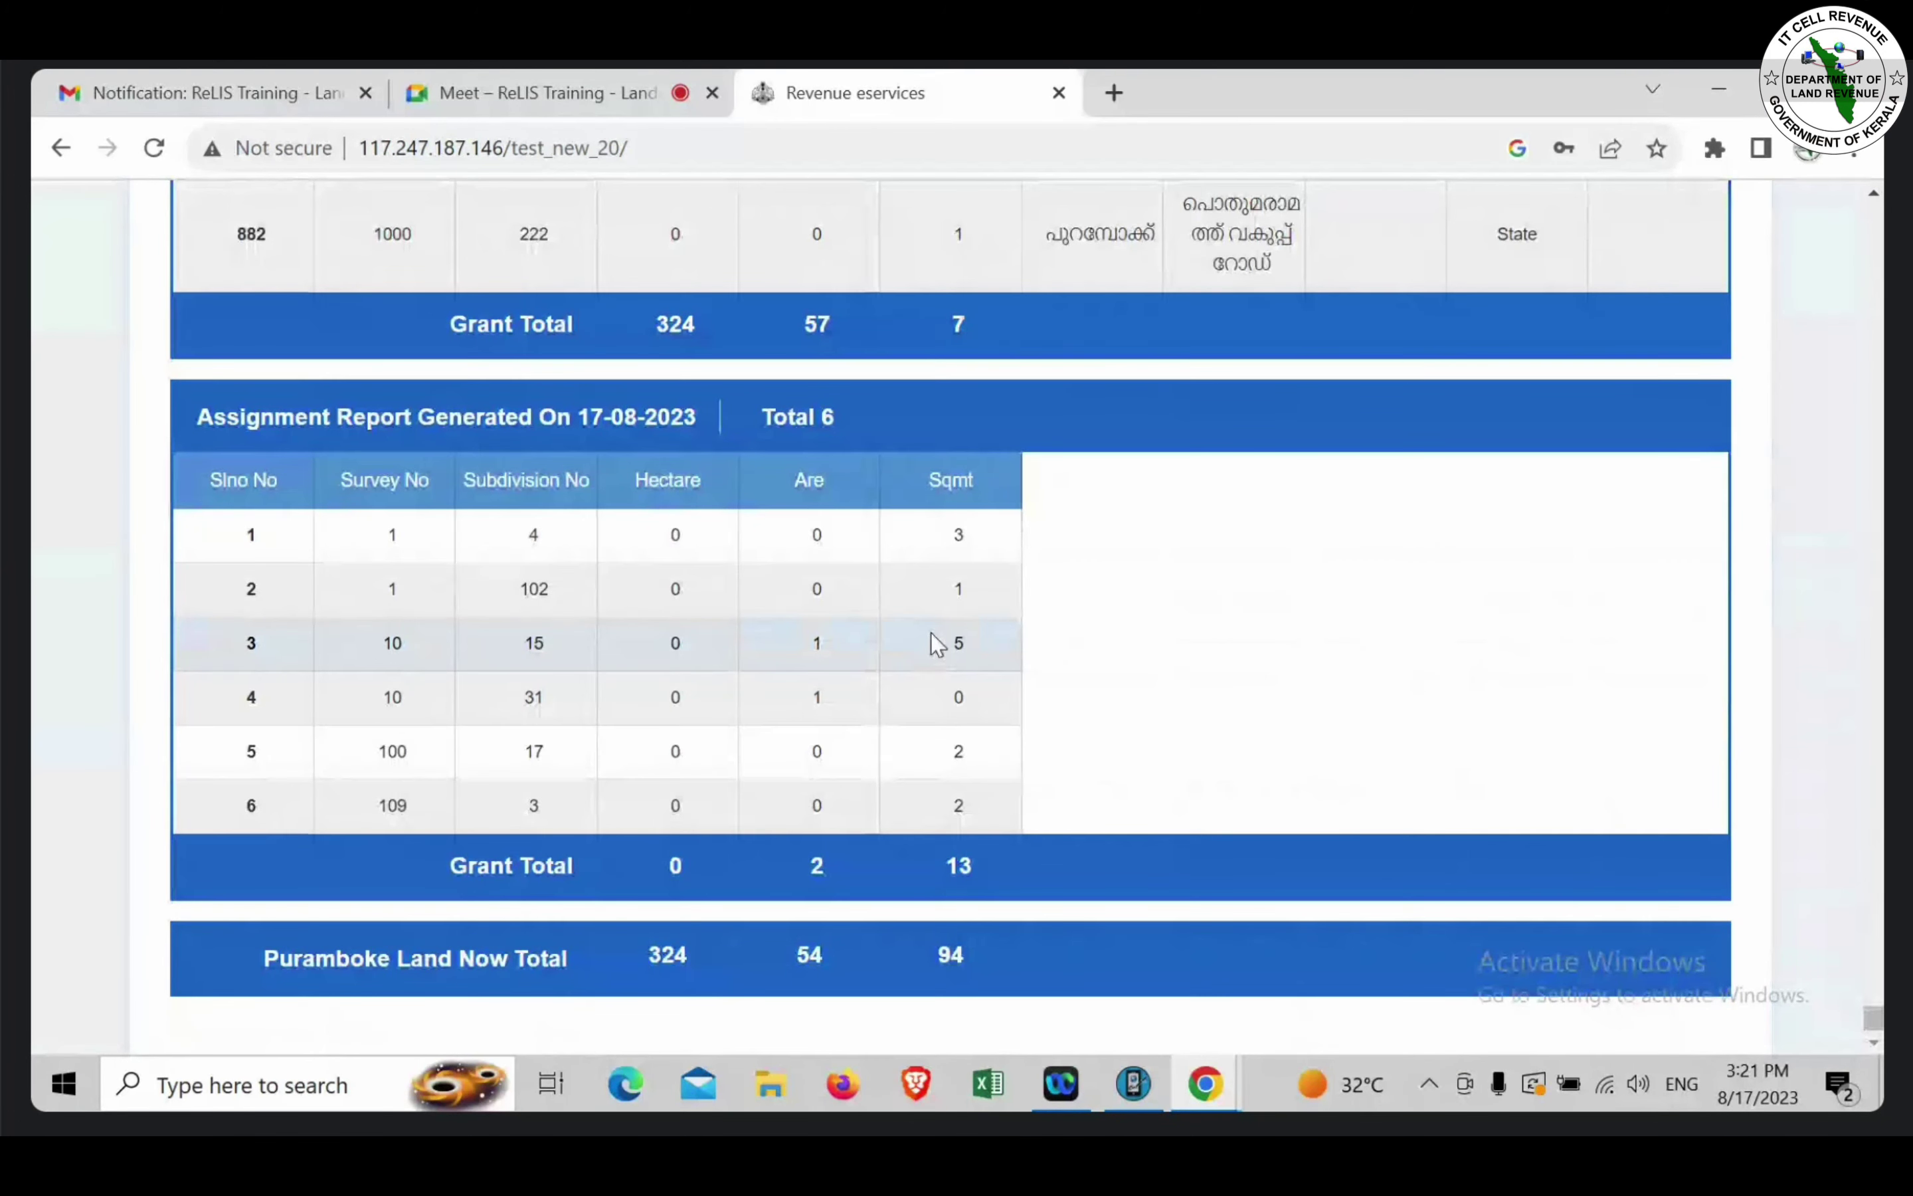
pyautogui.scroll(5, 932, 636)
pyautogui.scroll(-4, 921, 656)
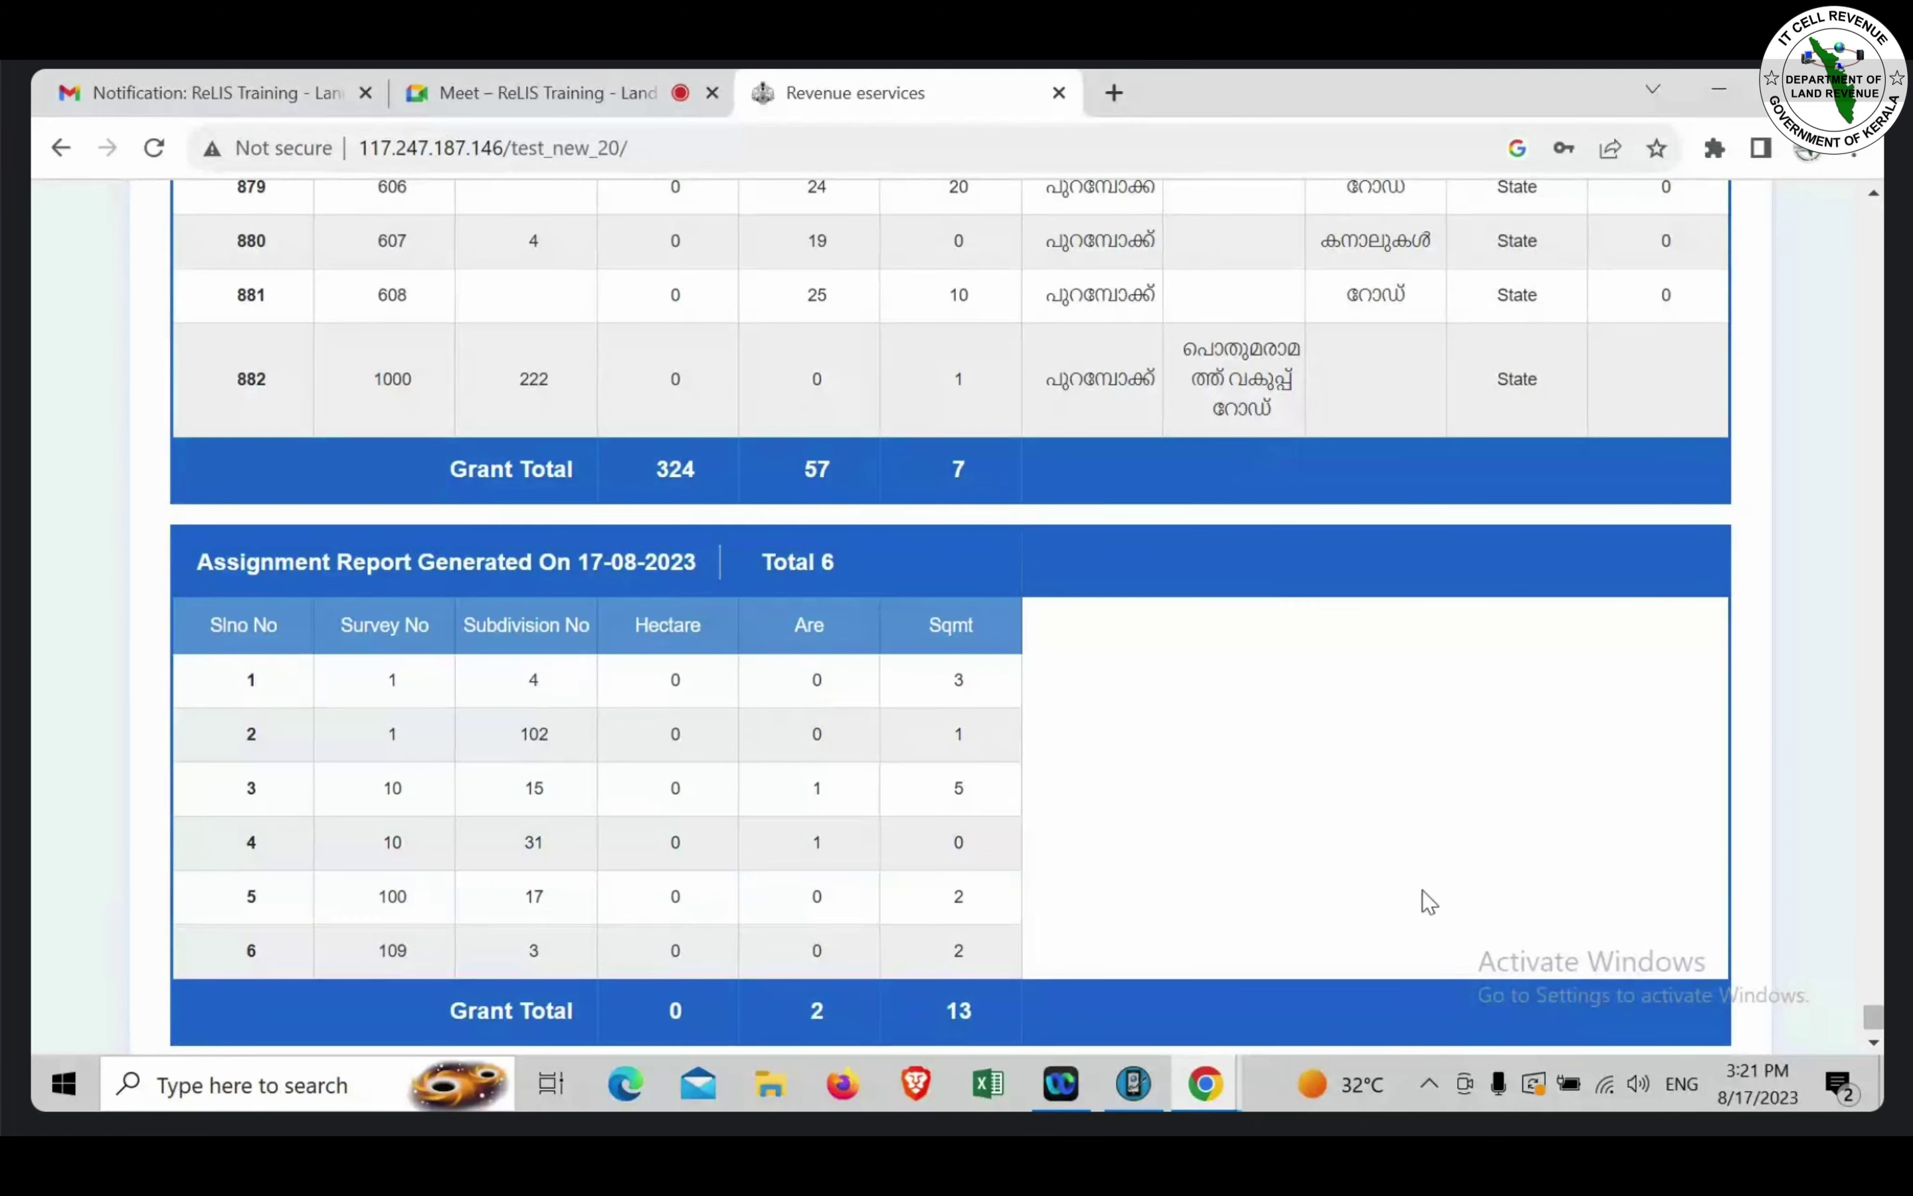
pyautogui.scroll(-2, 1423, 898)
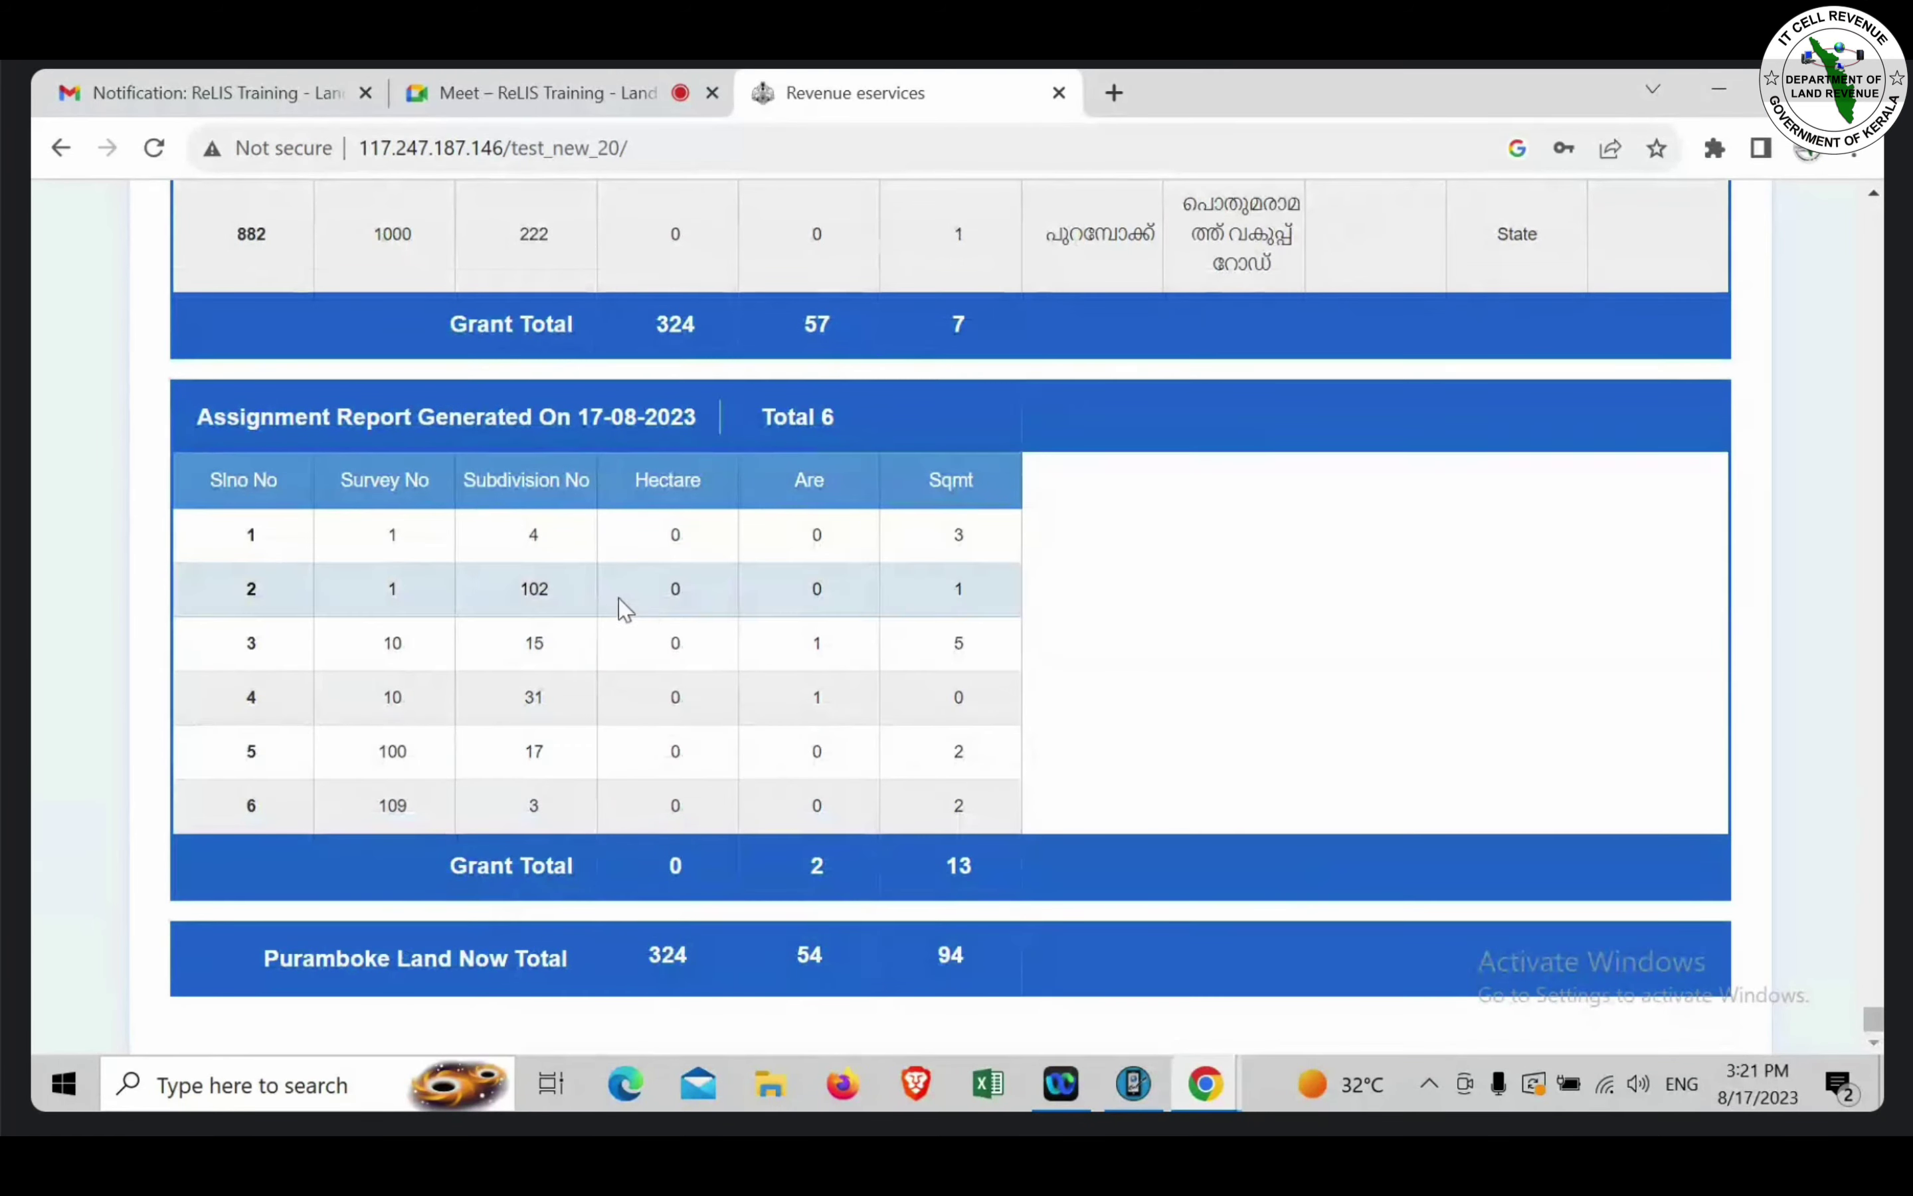
pyautogui.scroll(10, 1425, 628)
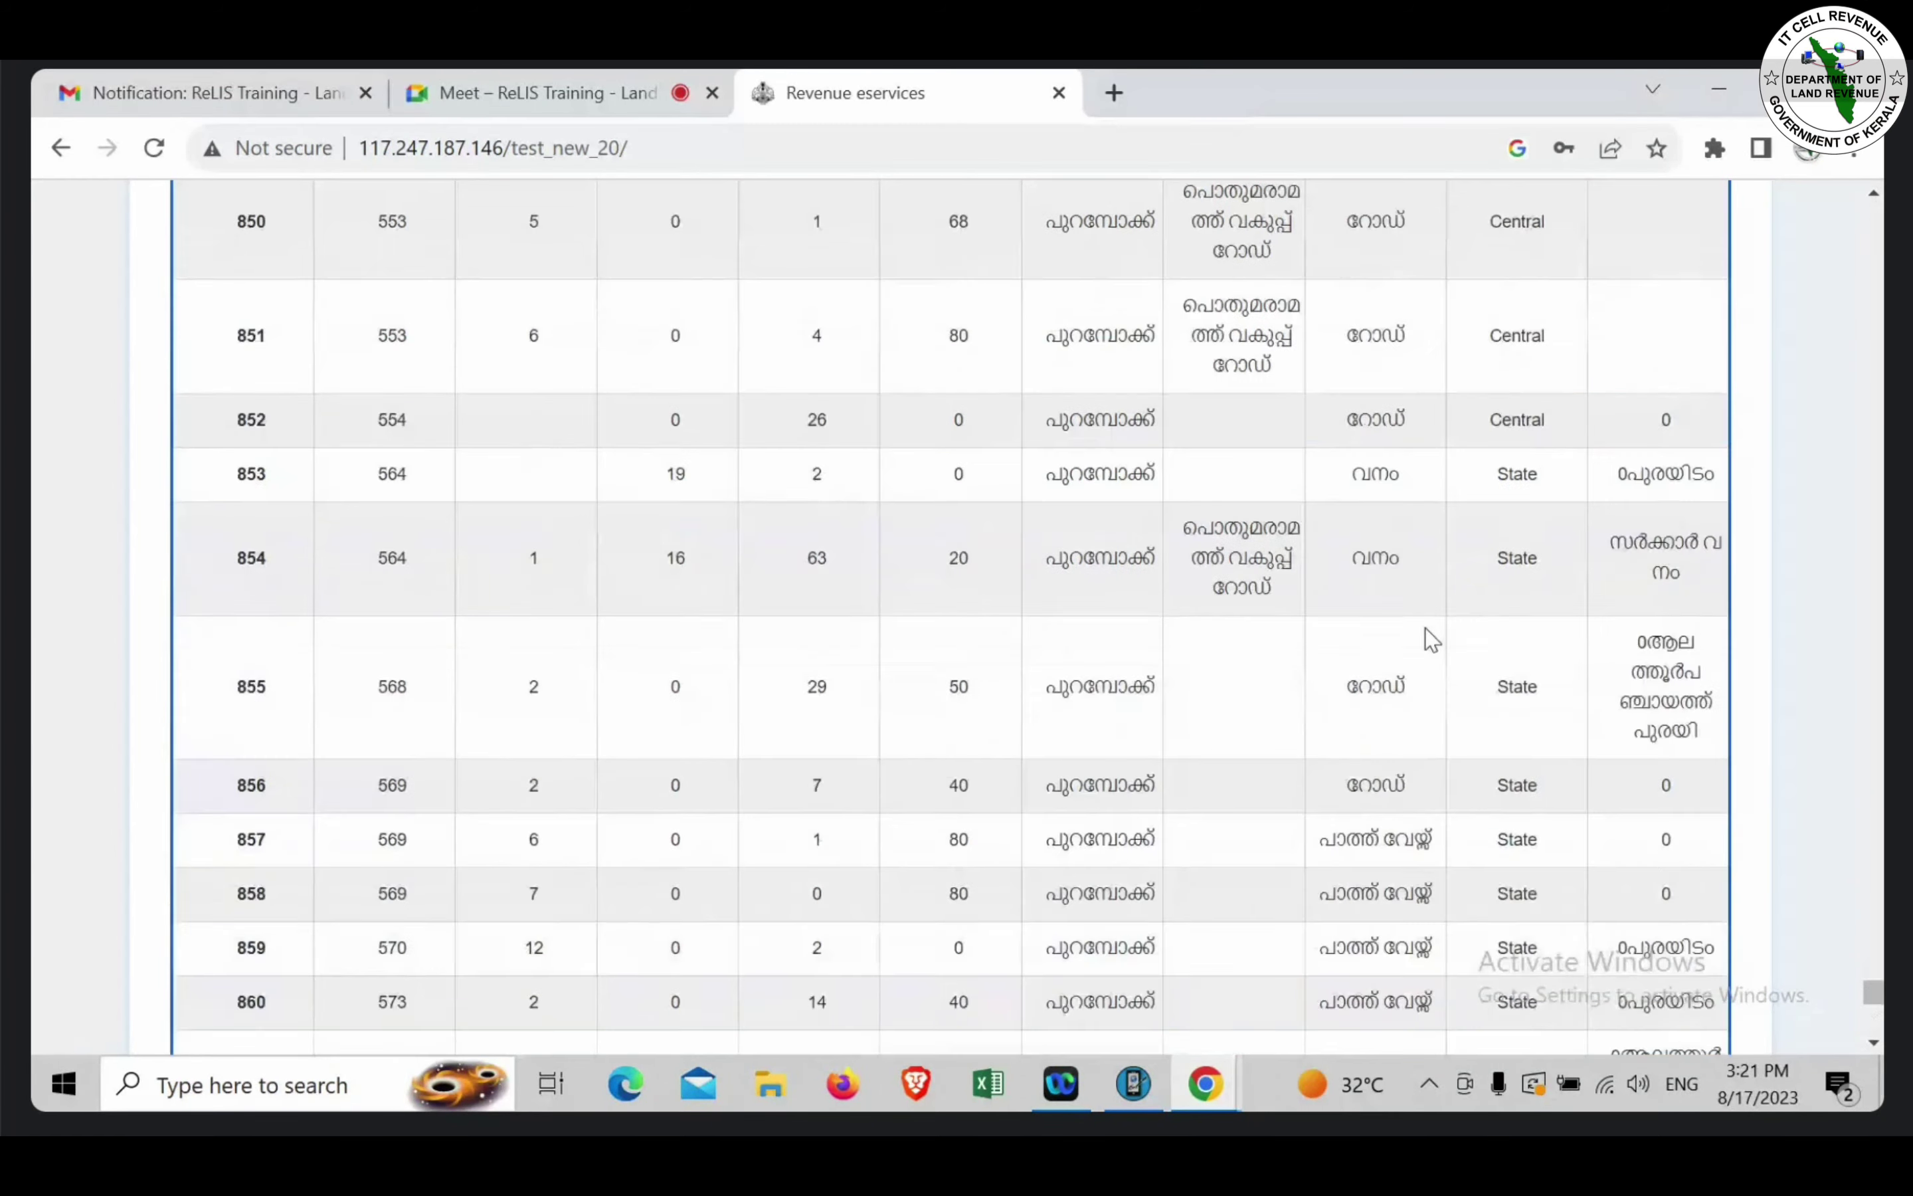
pyautogui.moveTo(1873, 969); pyautogui.dragTo(1873, 207)
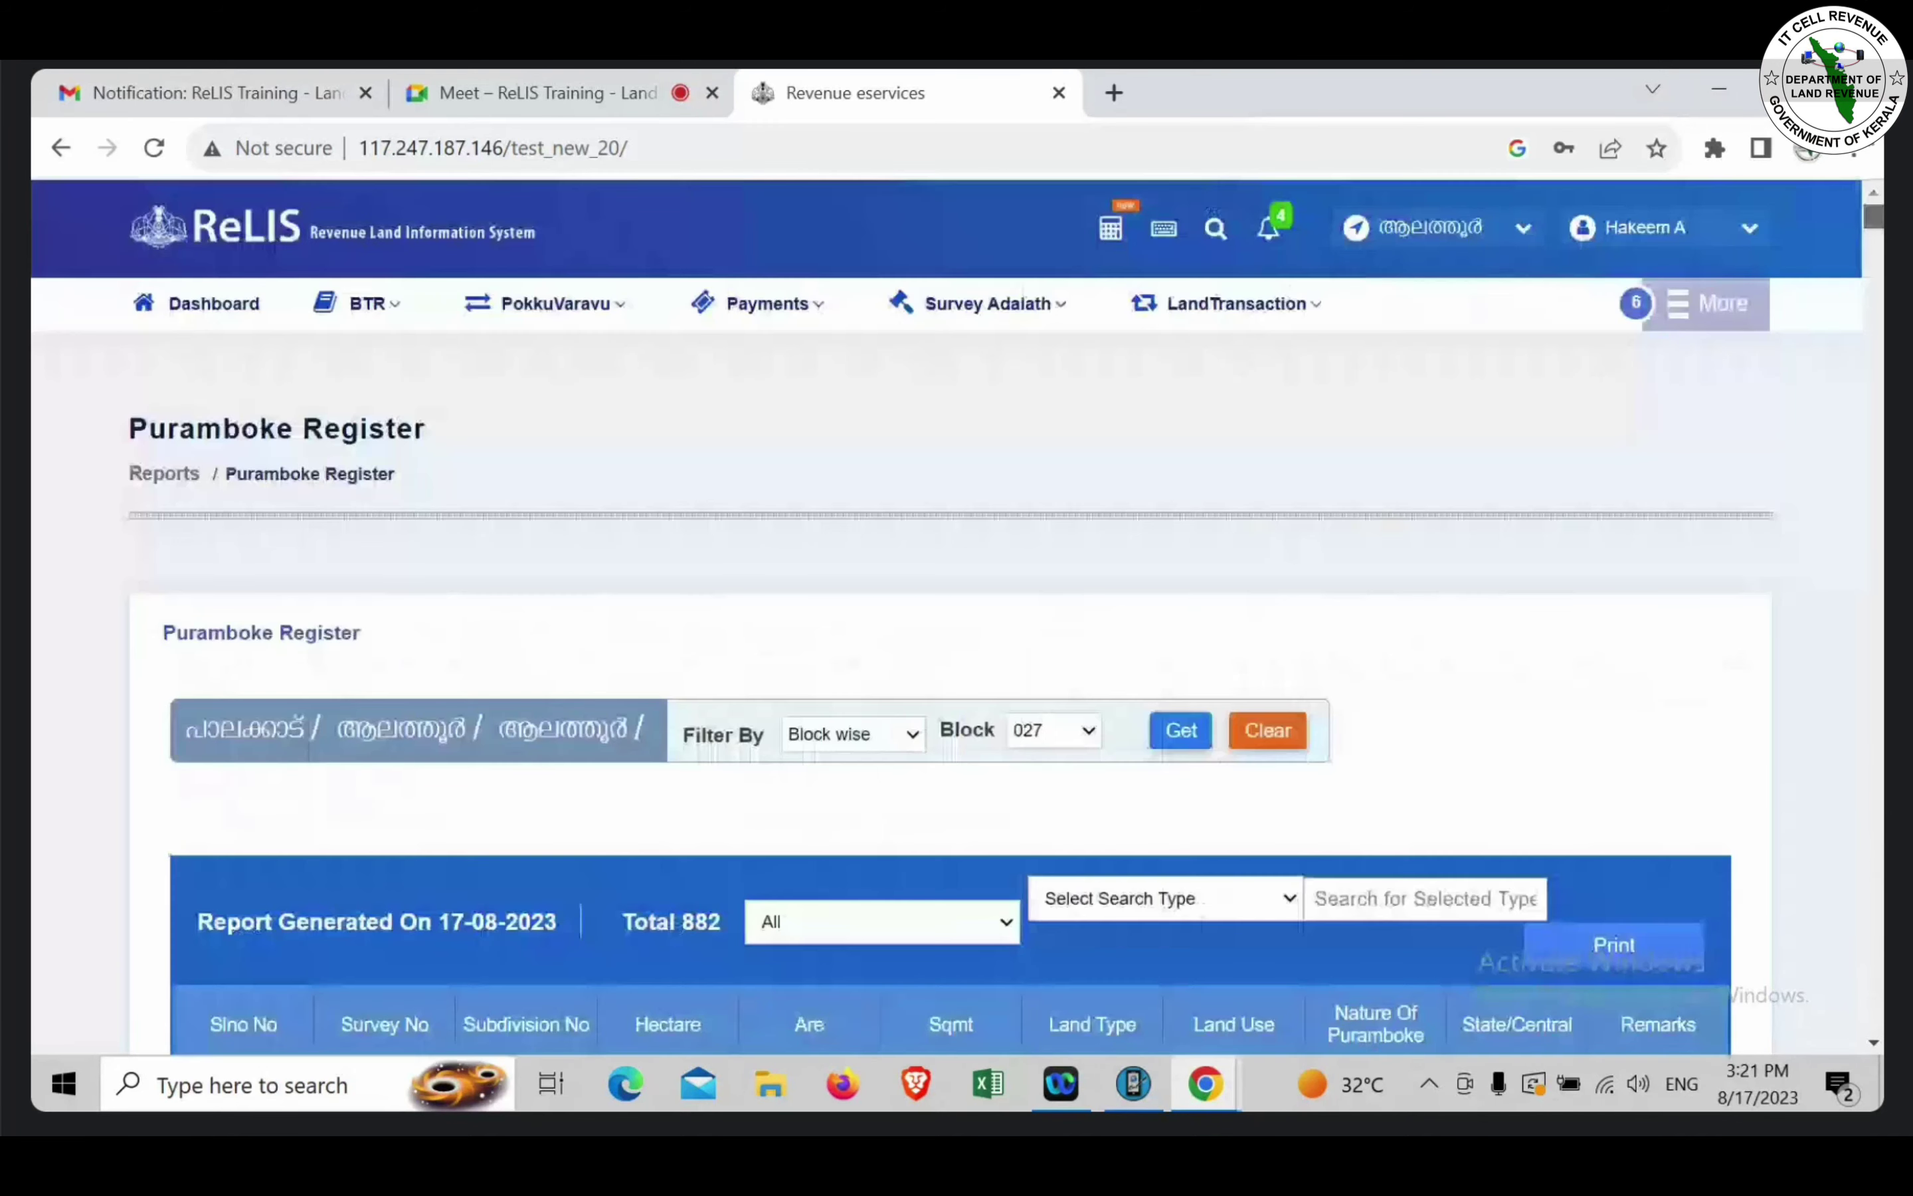
pyautogui.click(628, 93)
pyautogui.moveTo(1303, 579)
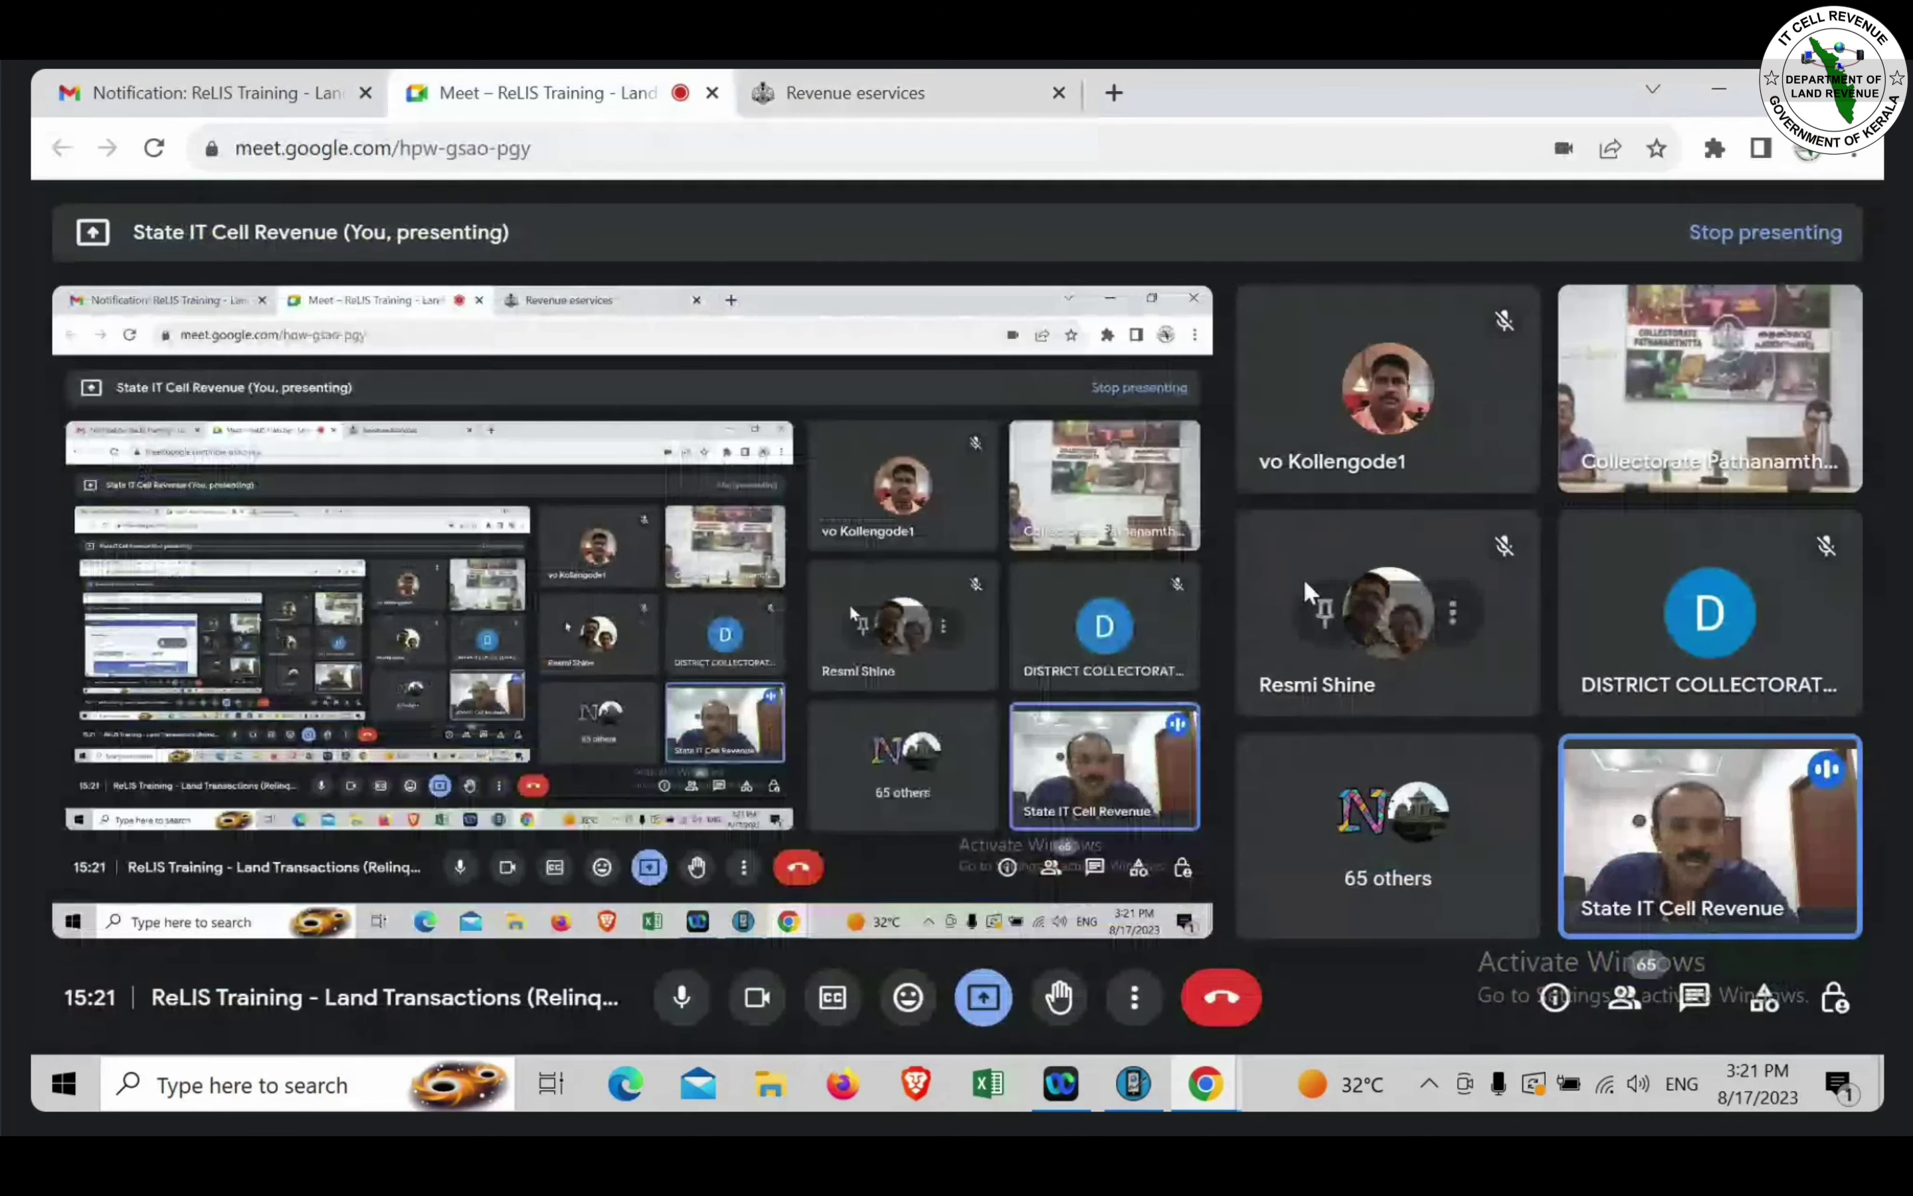